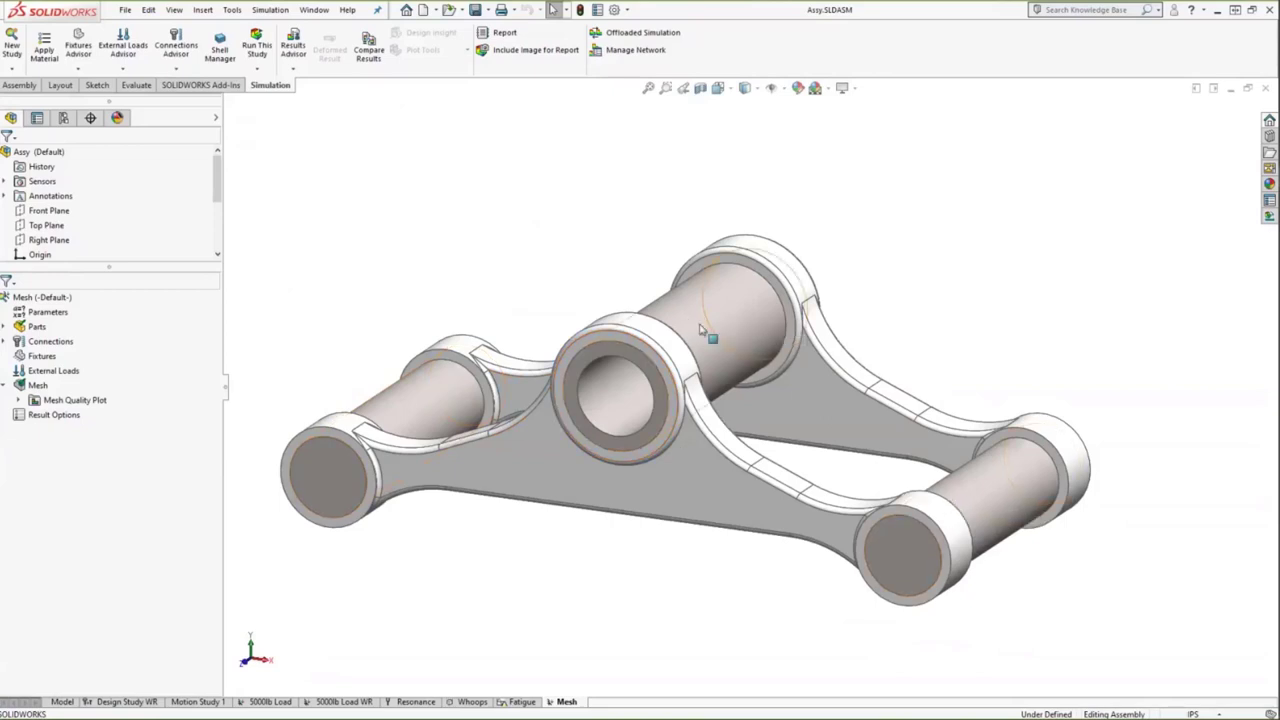
Step: Mesh the assembly with a standard mesh at medium density, using a 0.50872863 in element size and 0.02543643 in tolerance
middle_drag(534, 243, 534, 270)
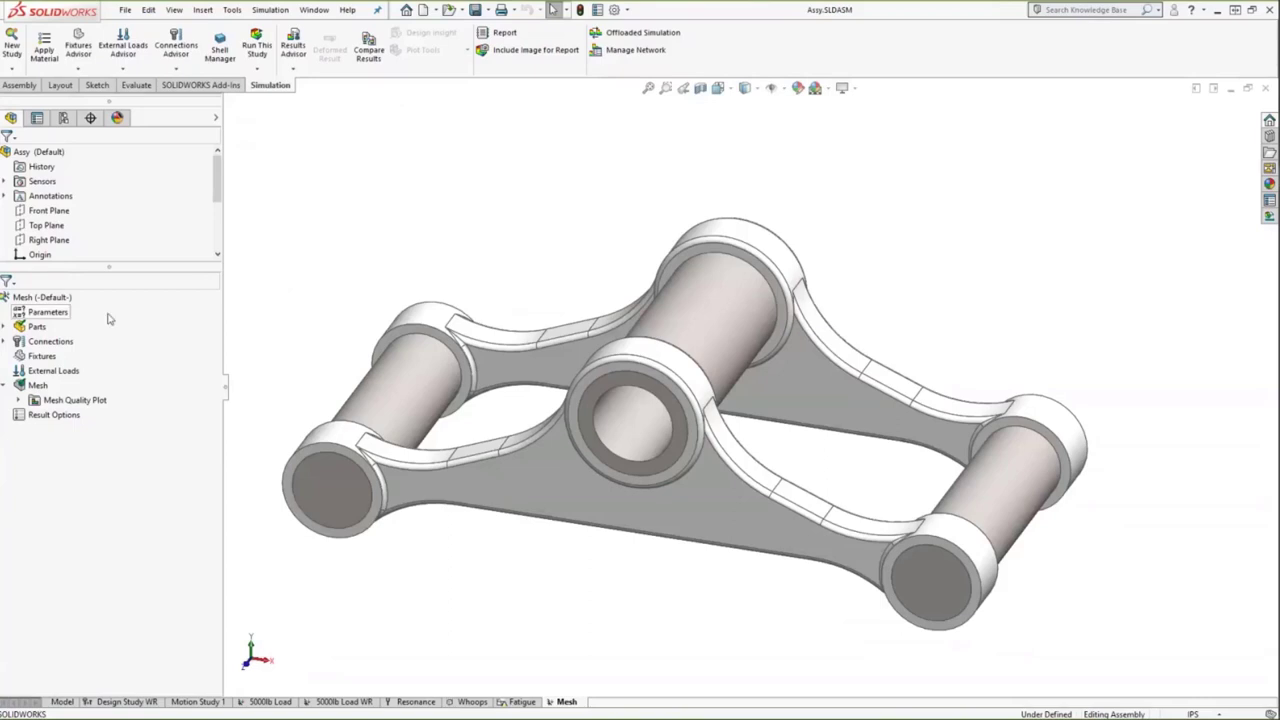
click(6, 328)
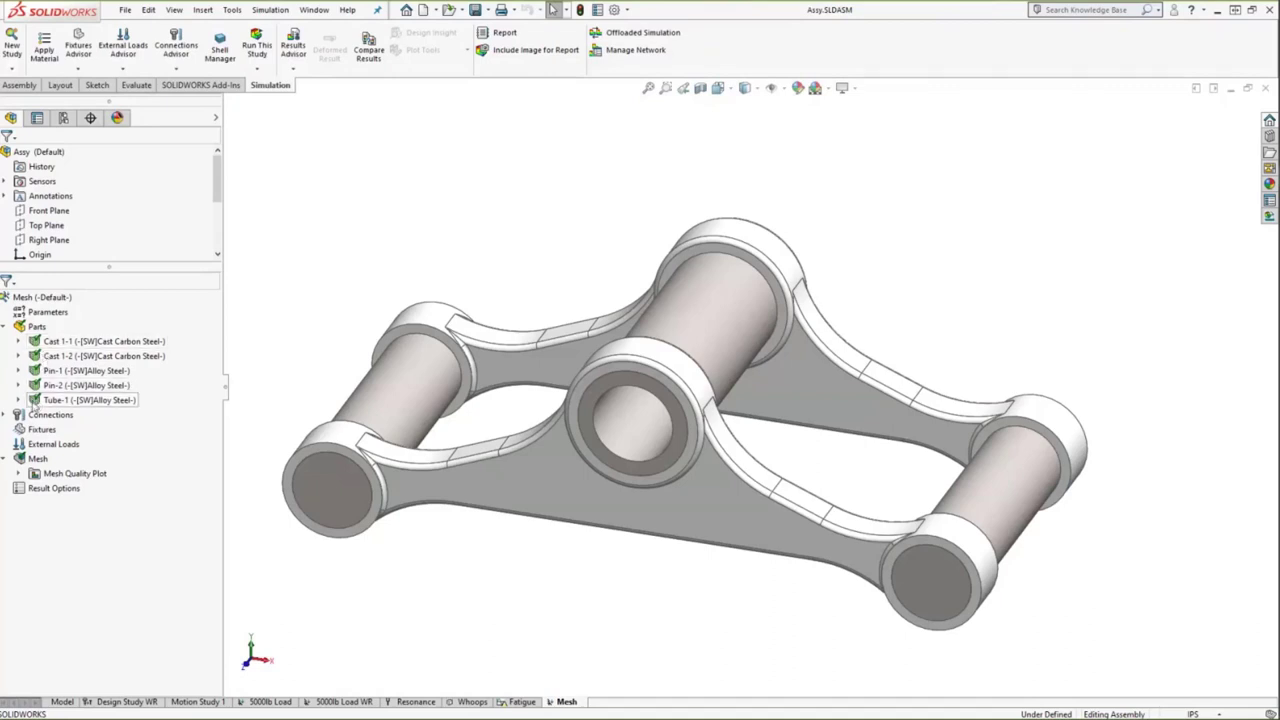
right_click(42, 459)
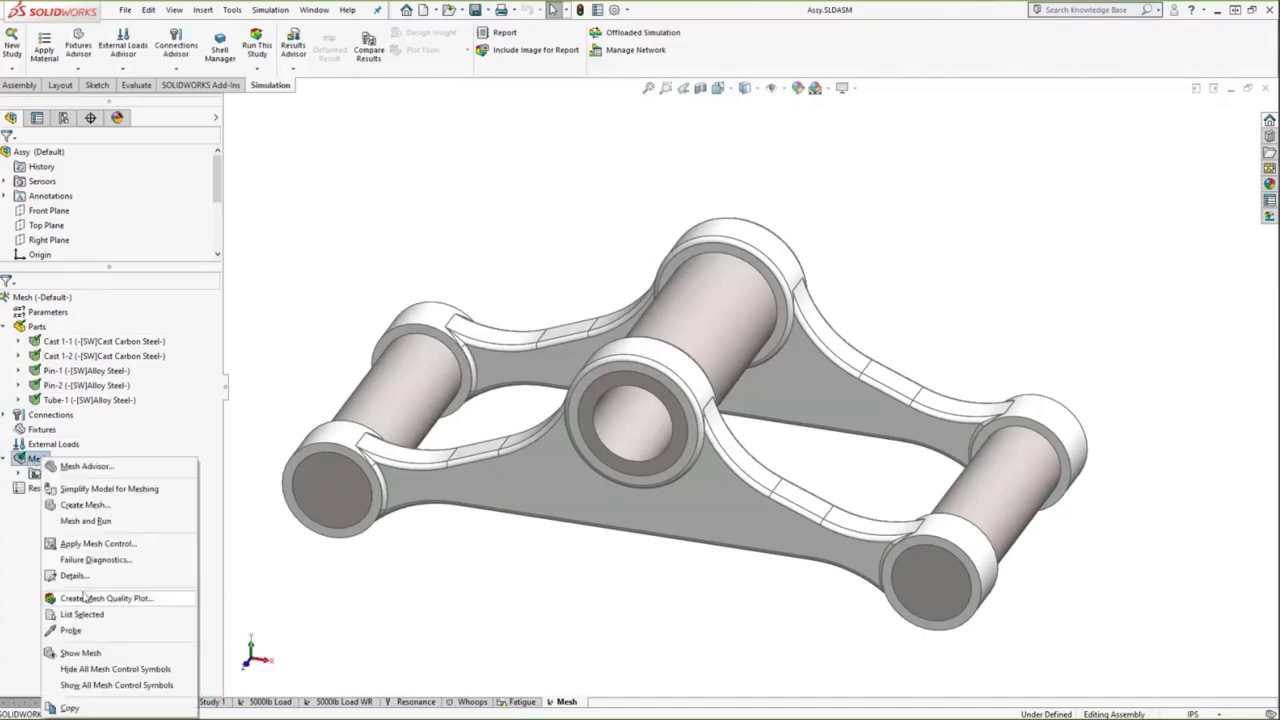
click(85, 505)
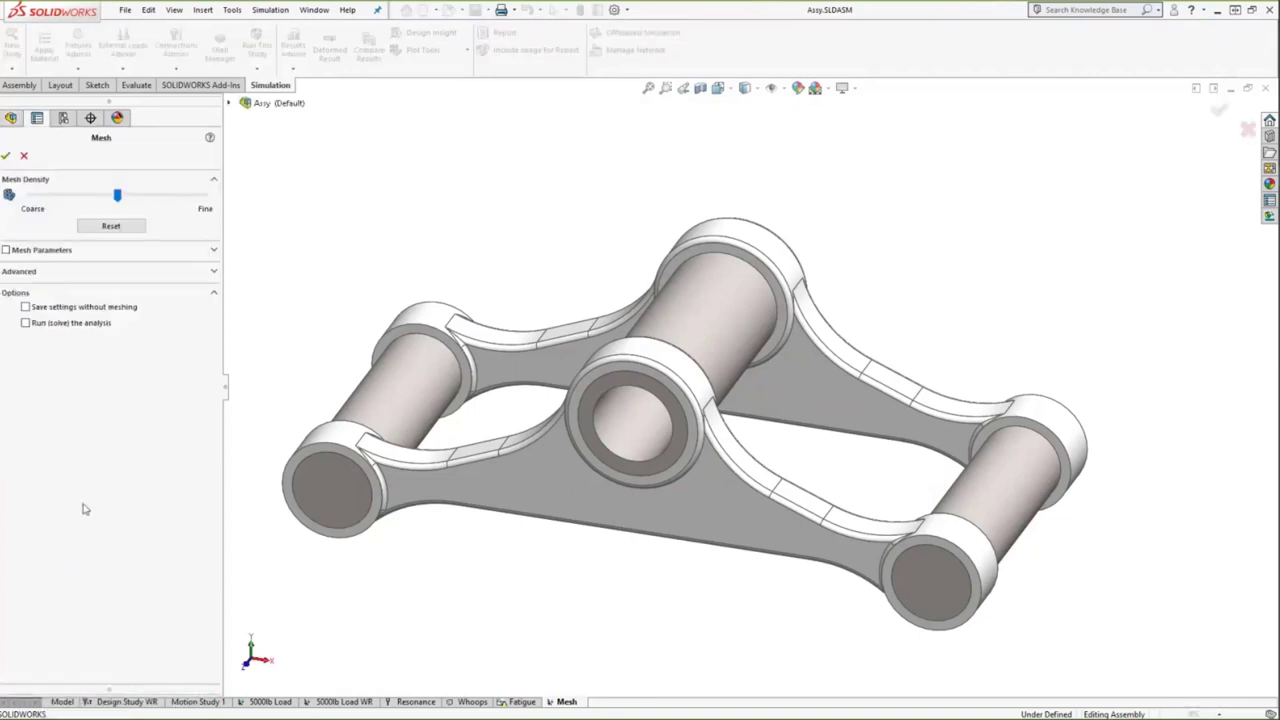
click(213, 250)
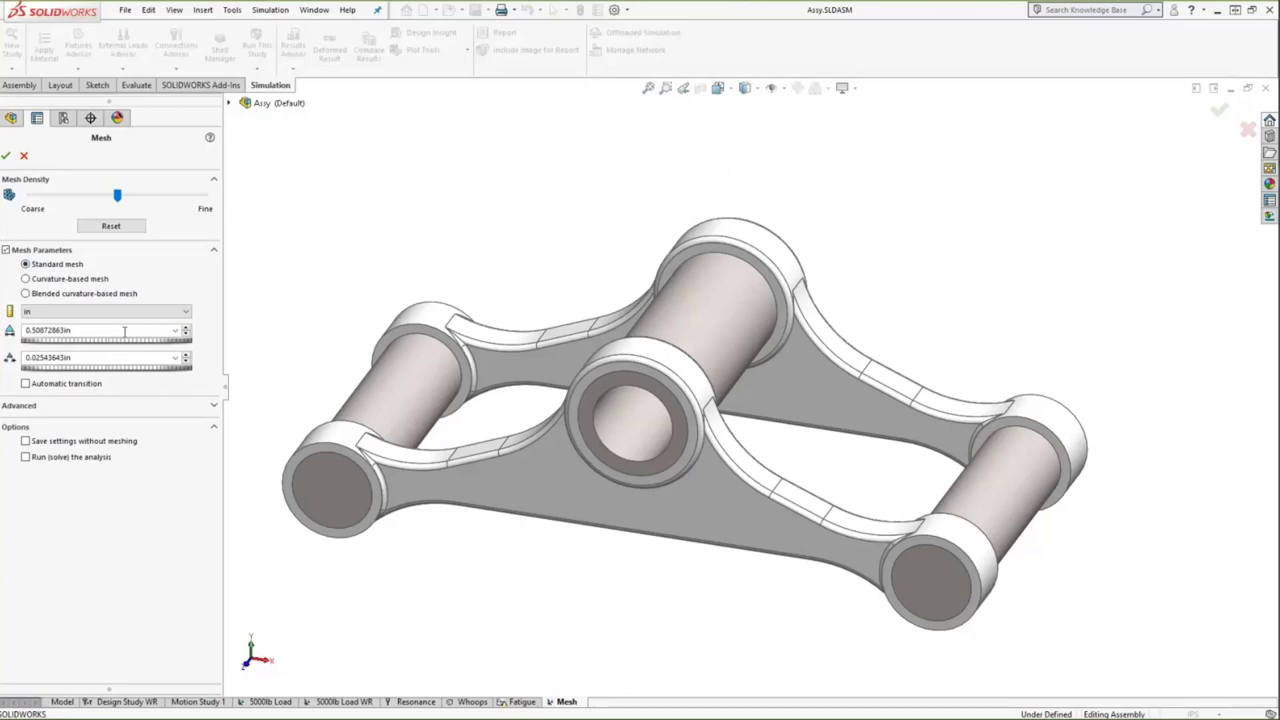
scroll(350, 487, down, 3)
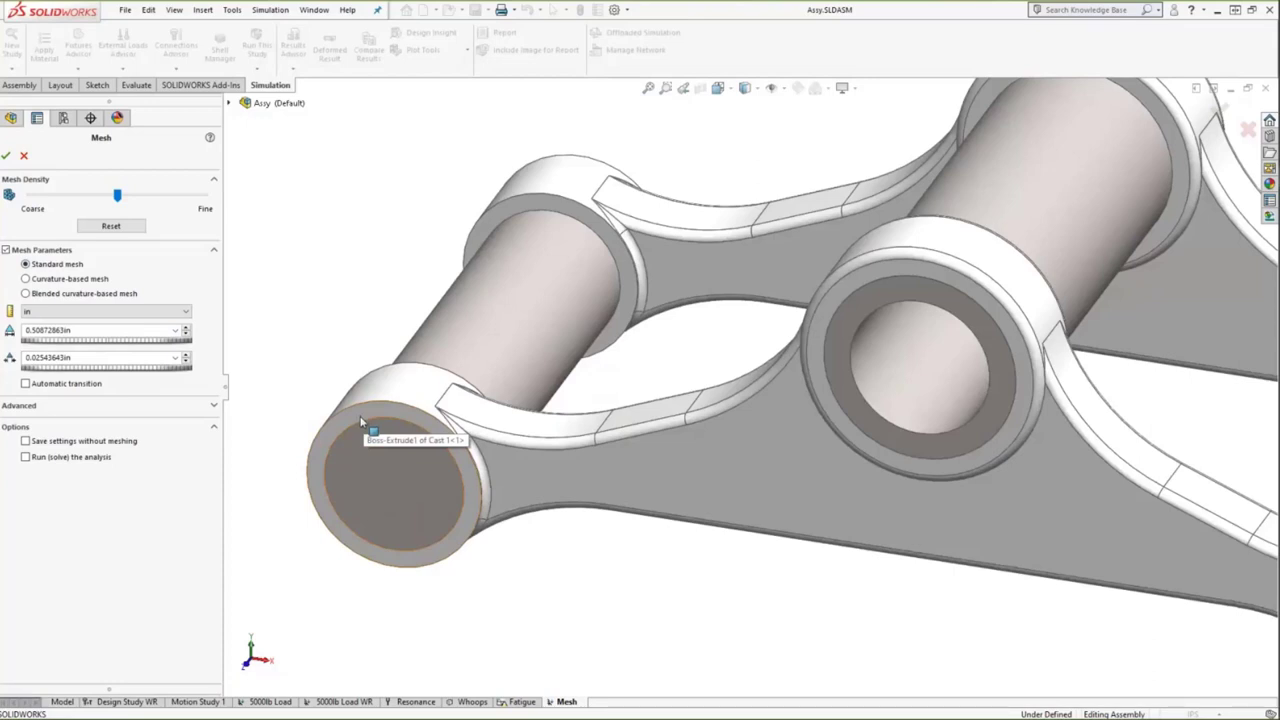
click(213, 406)
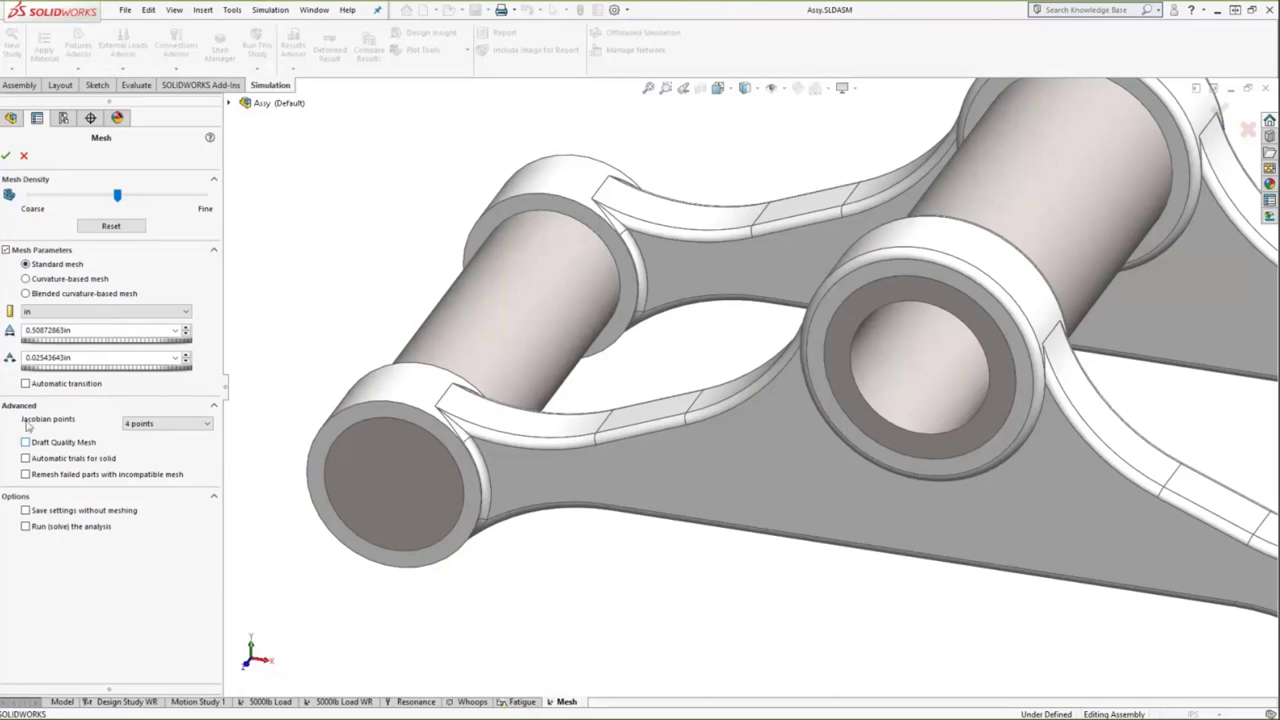
click(213, 410)
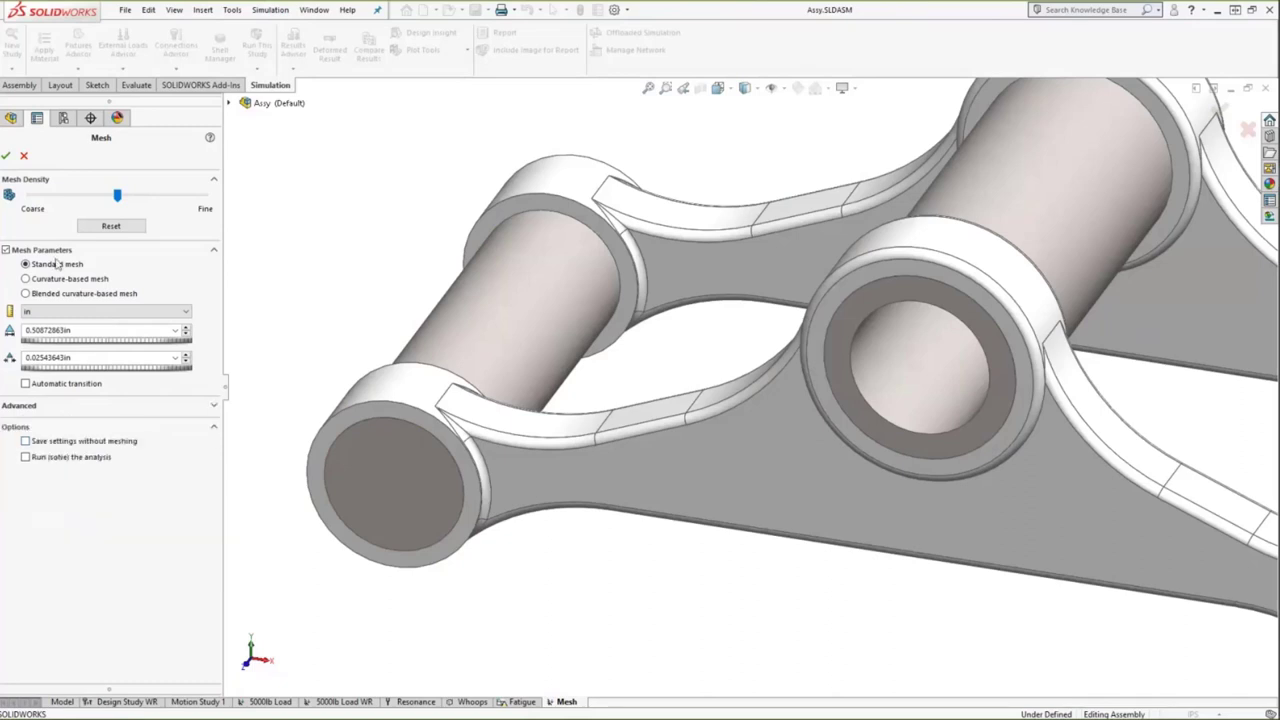
click(6, 156)
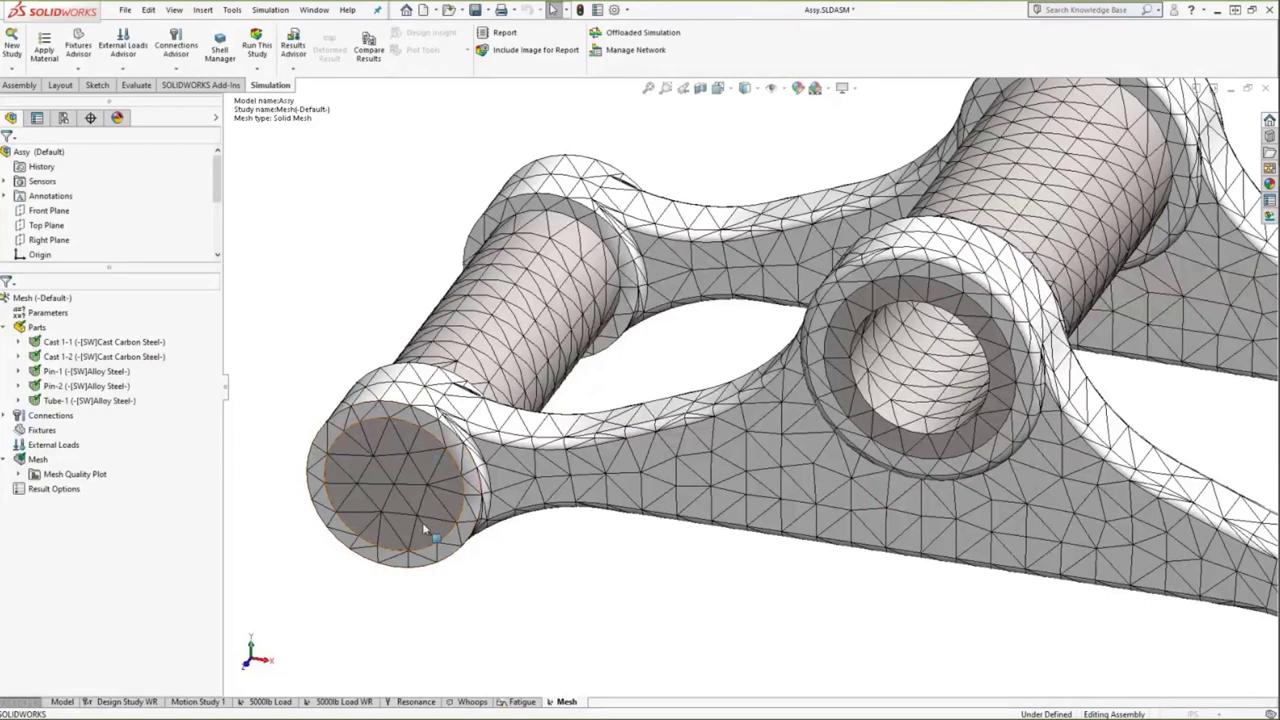
Step: Display the mesh quality plot as aspect ratio and inspect the element quality around the whole assembly
click(19, 475)
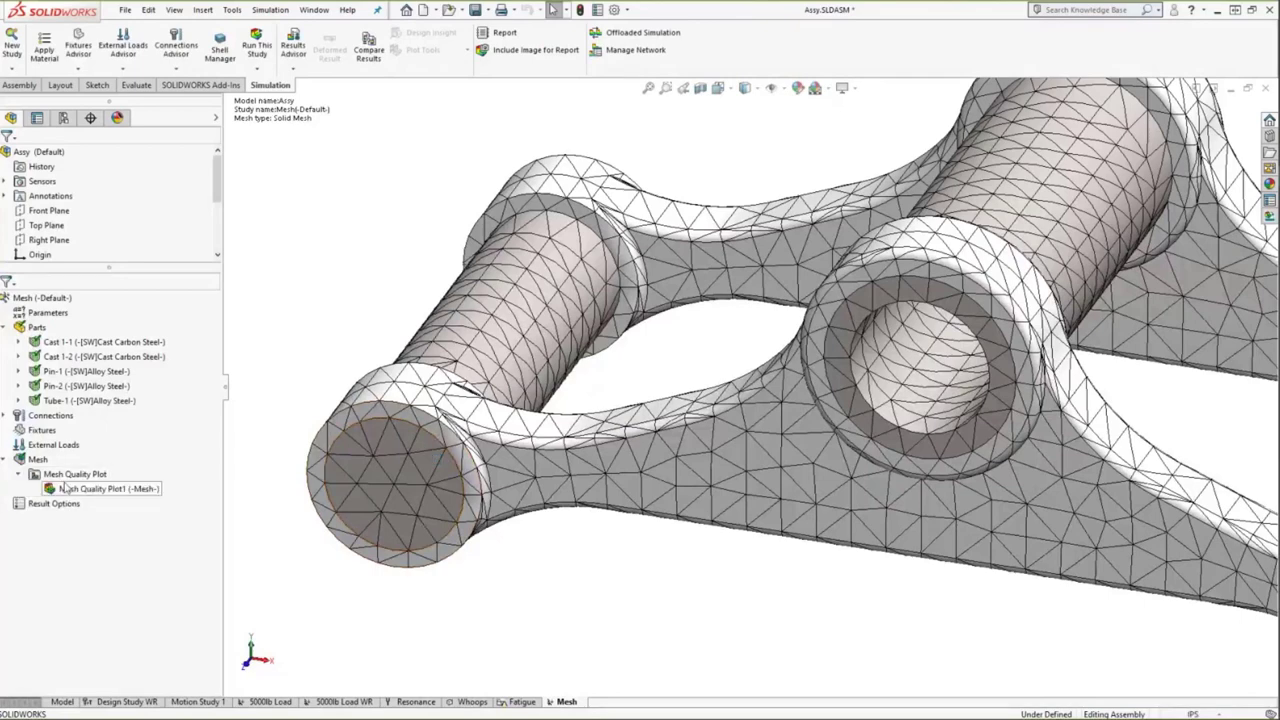
right_click(75, 489)
click(121, 503)
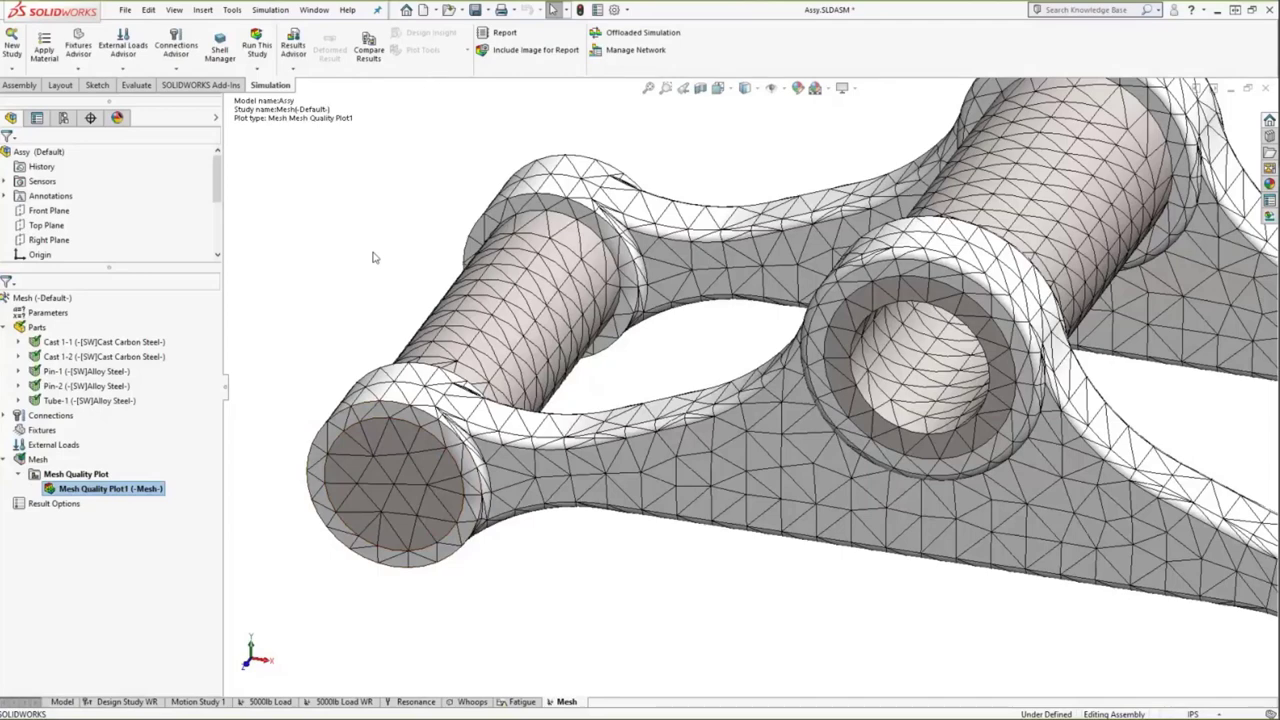
right_click(145, 489)
click(186, 516)
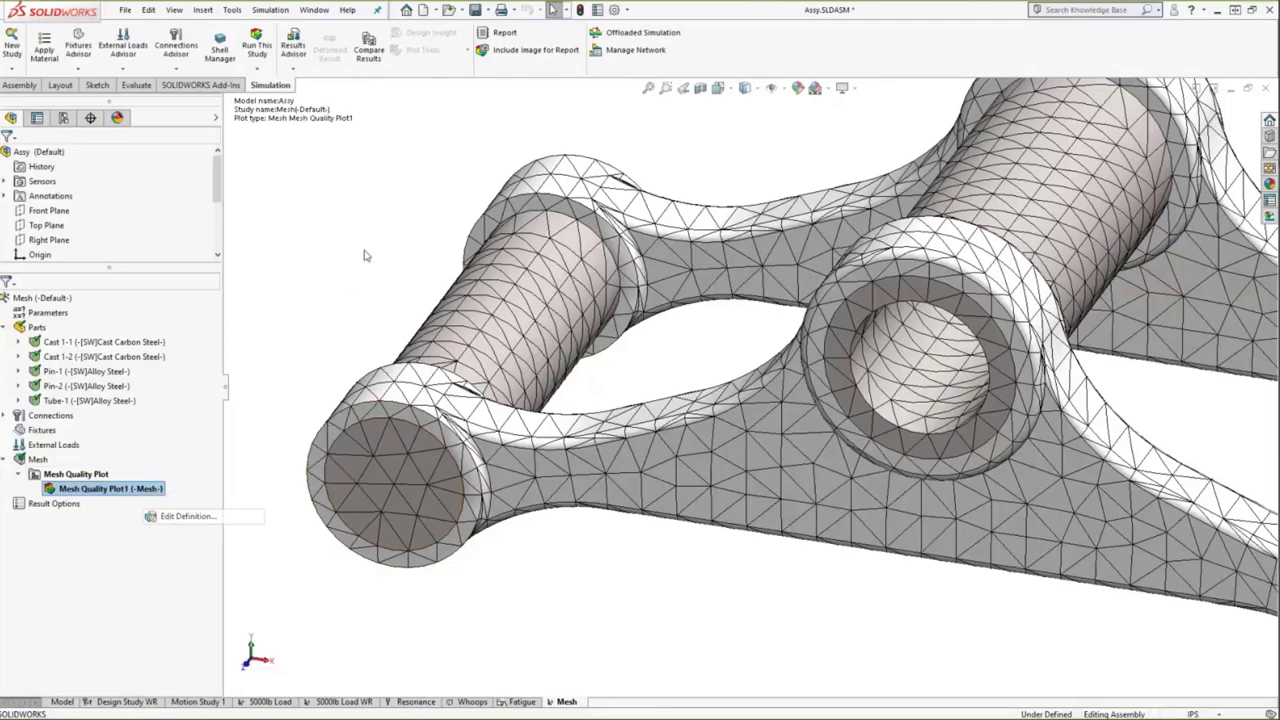
click(46, 238)
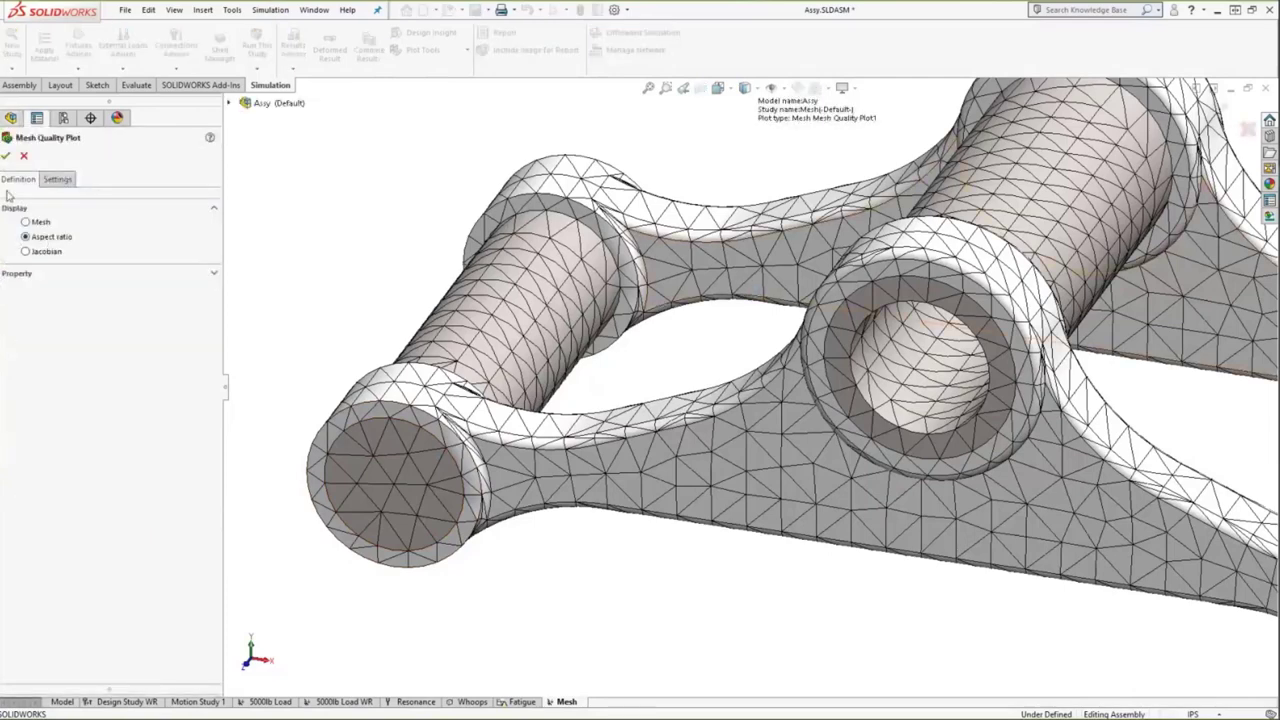
click(6, 156)
middle_drag(980, 449, 783, 408)
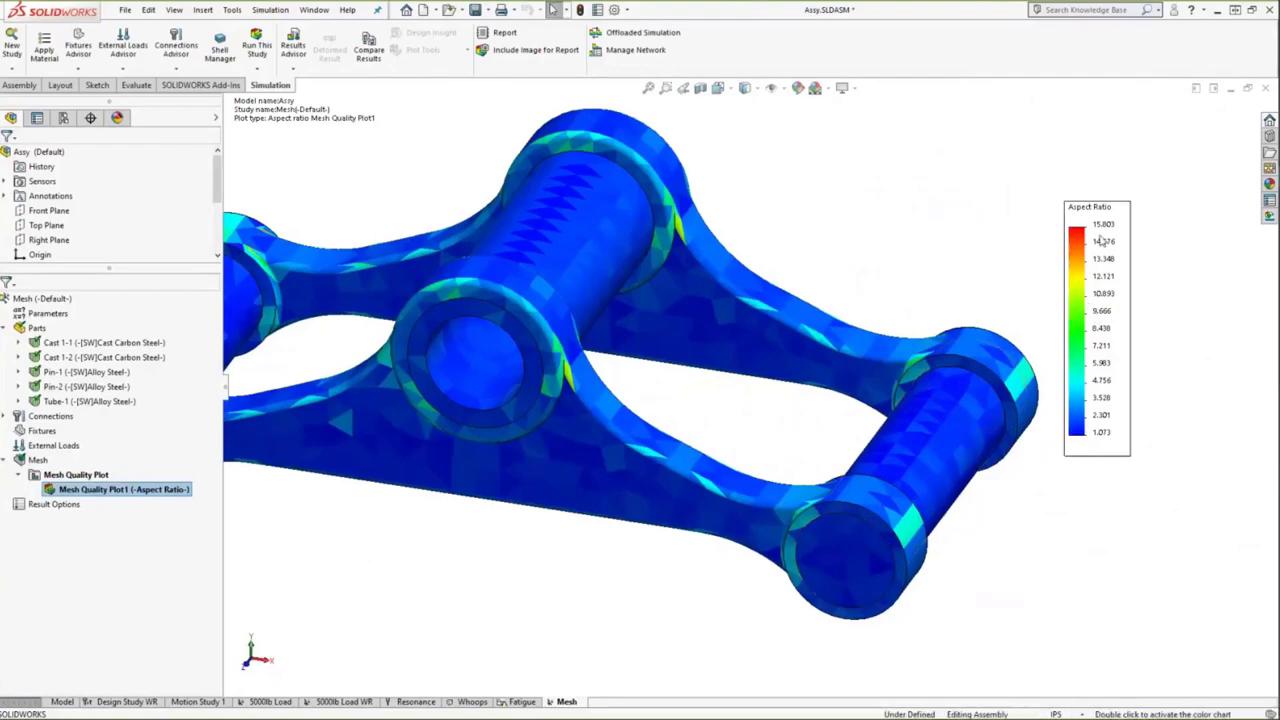
middle_drag(926, 229, 682, 467)
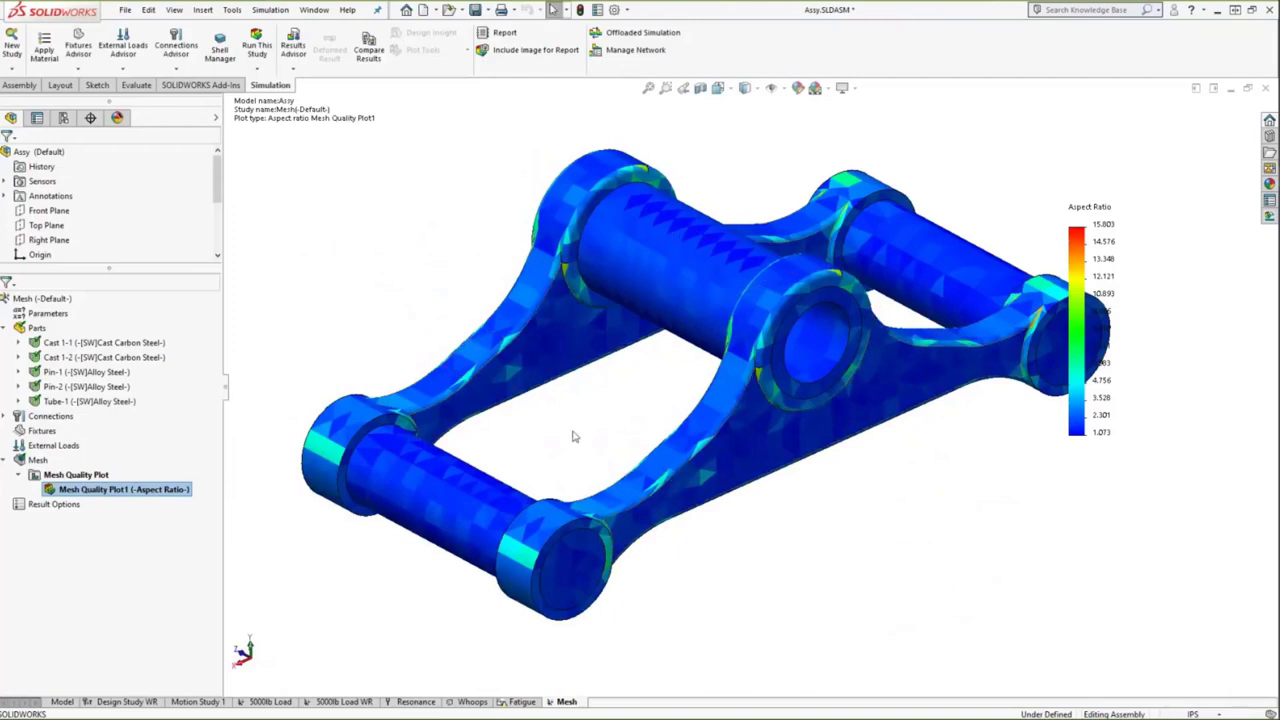
middle_drag(574, 436, 725, 430)
scroll(710, 437, down, 3)
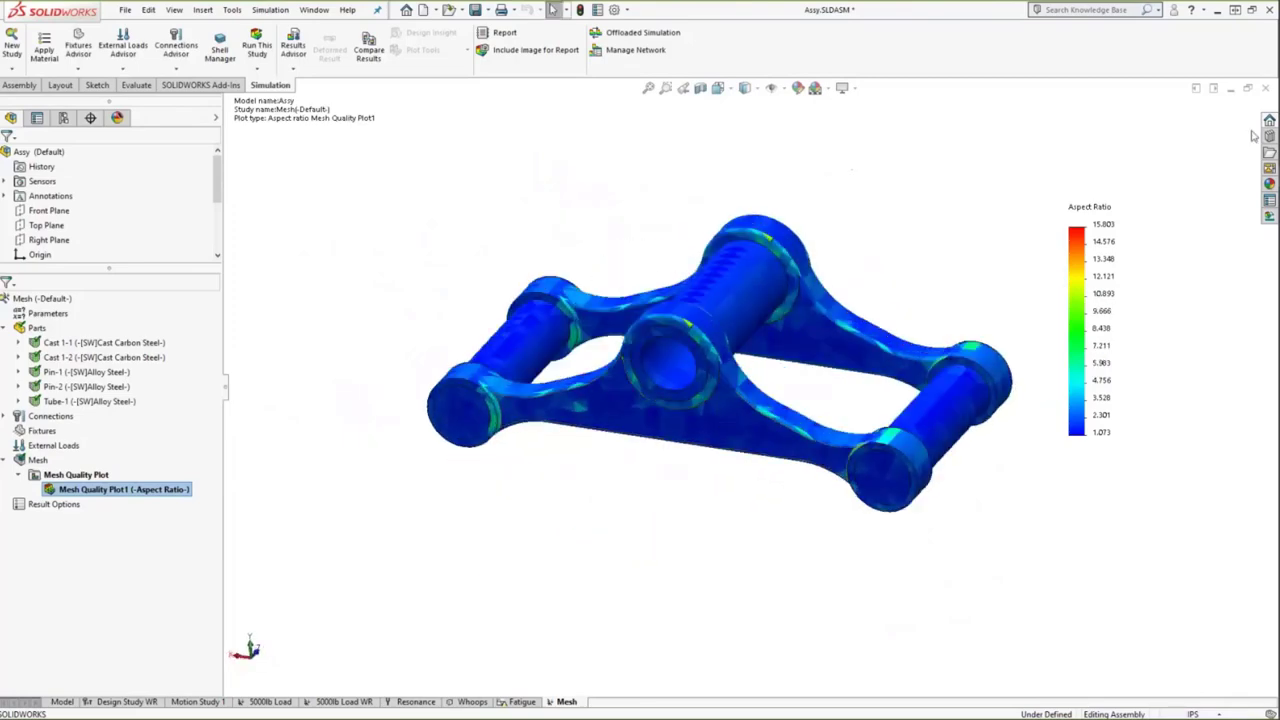
Step: Set the mesh quality plot's display to Mesh
right_click(153, 491)
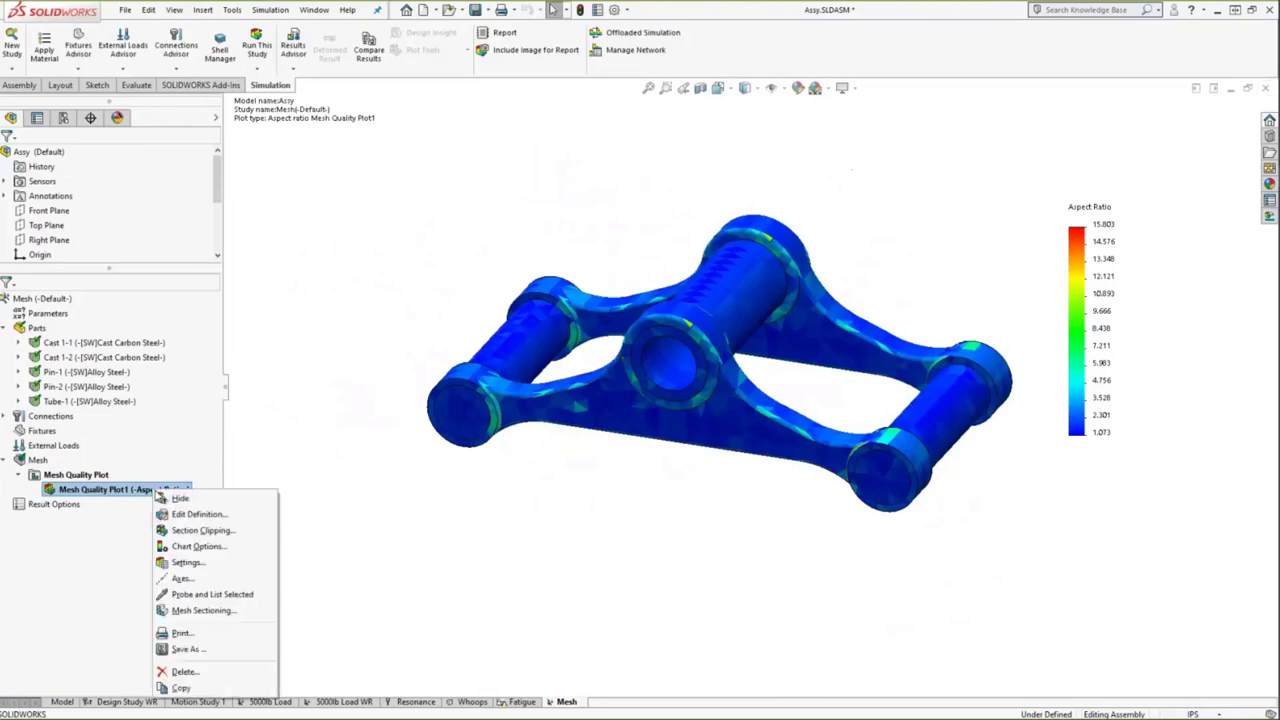
click(165, 515)
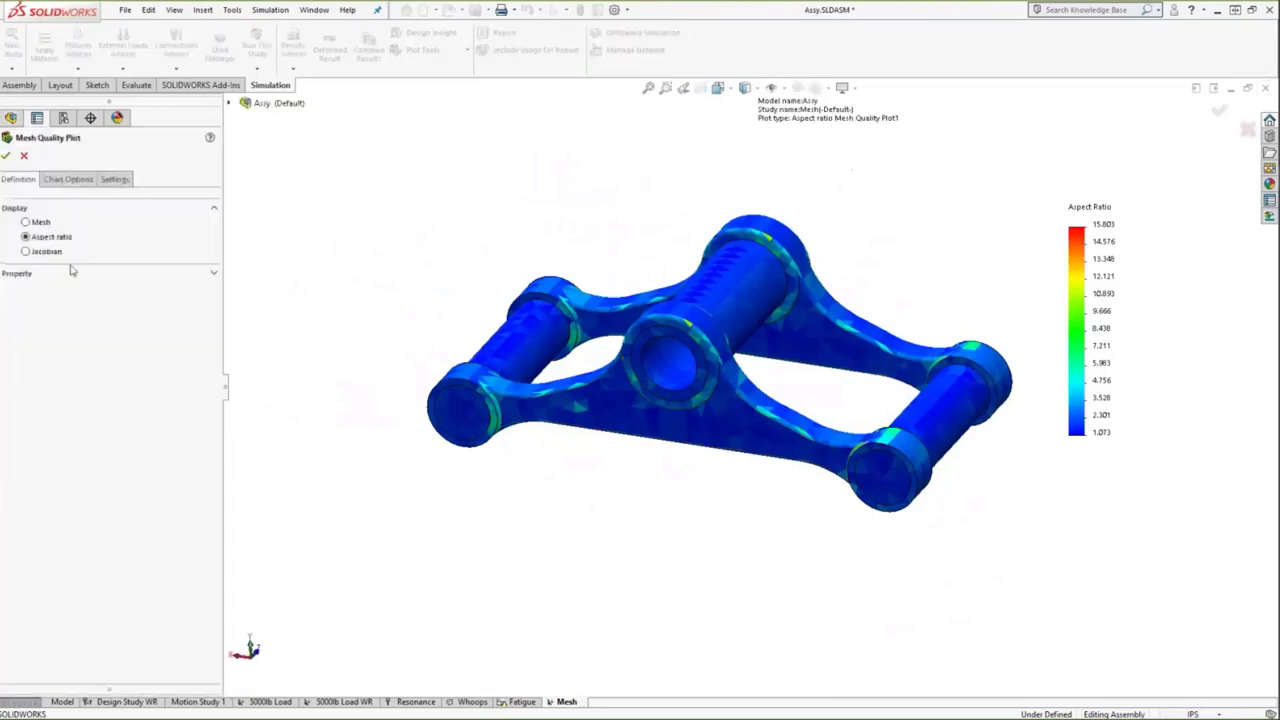
click(40, 222)
click(7, 157)
Step: Section the mesh plot at the Front Plane with the section plane hidden, and inspect the elements inside the casting
right_click(80, 490)
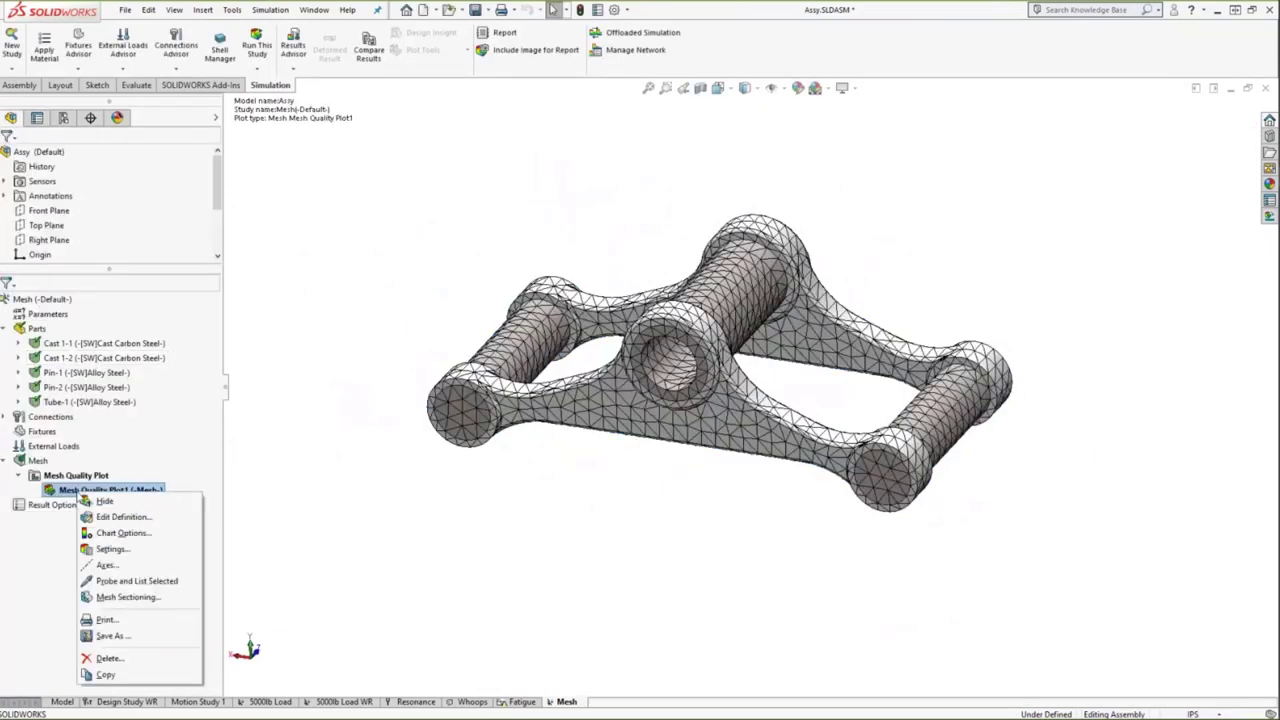
click(122, 597)
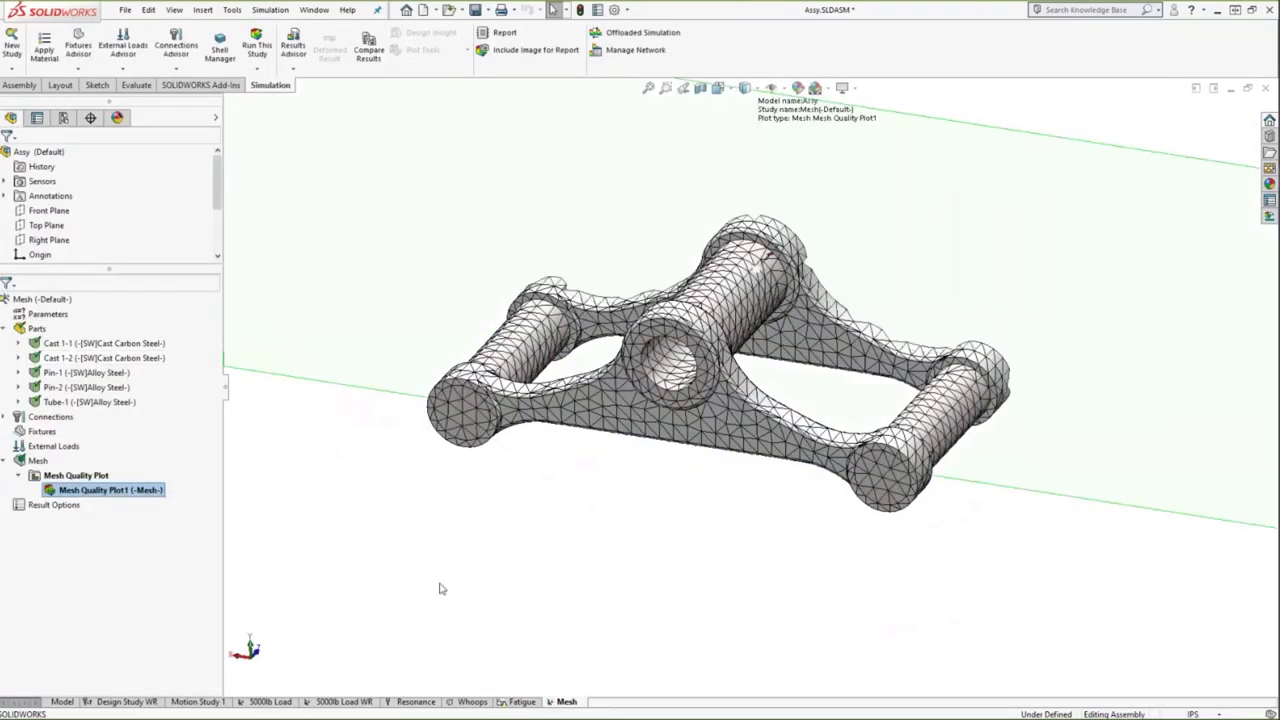
middle_drag(651, 523, 386, 491)
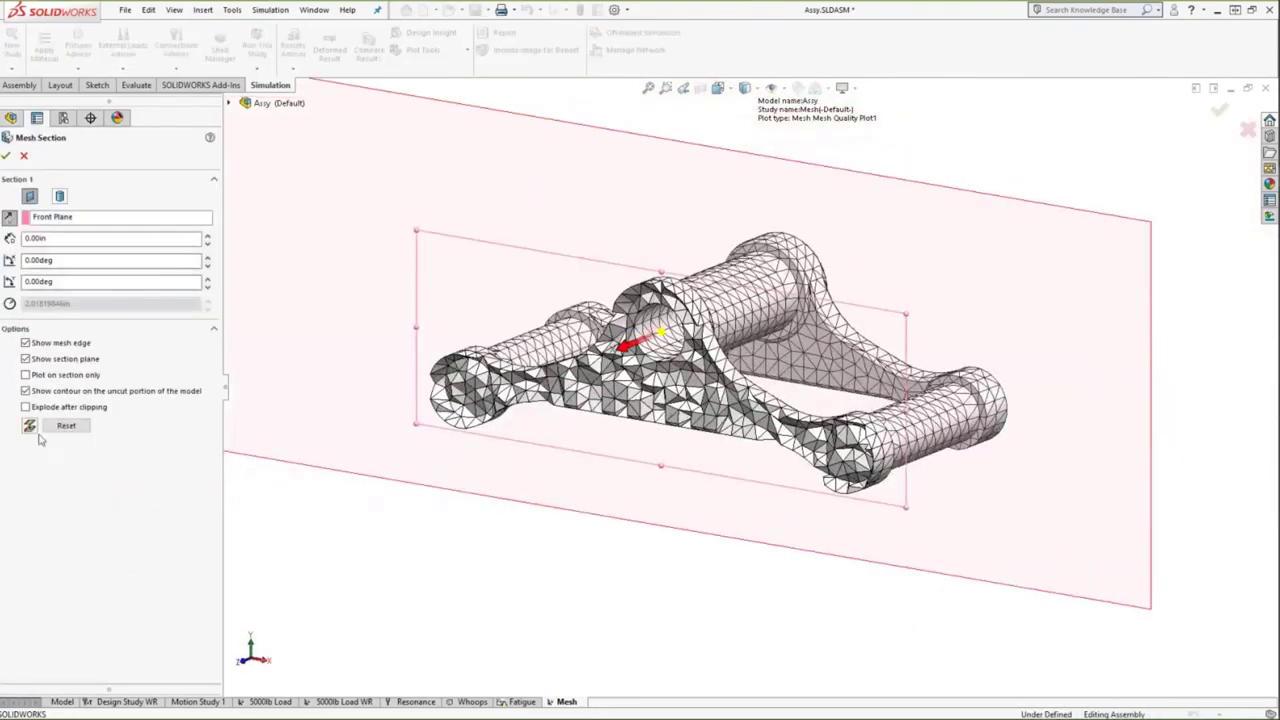
click(48, 360)
click(6, 155)
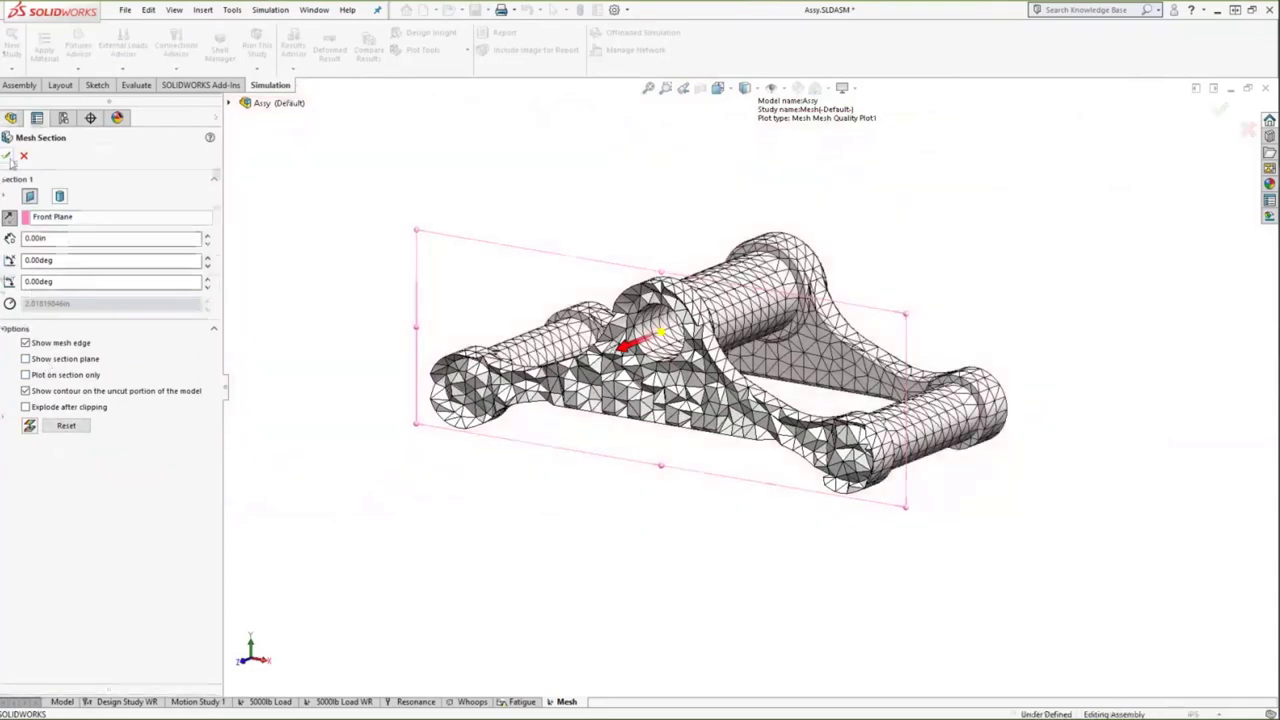
scroll(686, 429, down, 3)
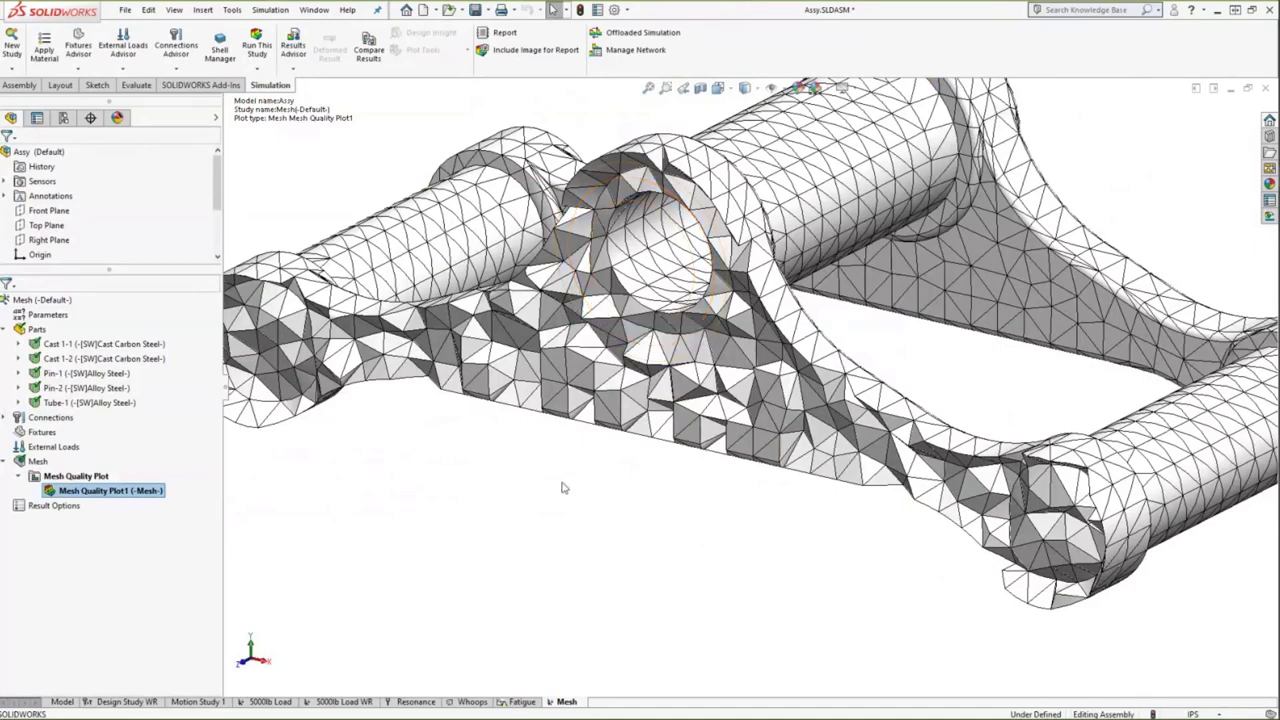
scroll(557, 488, up, 1)
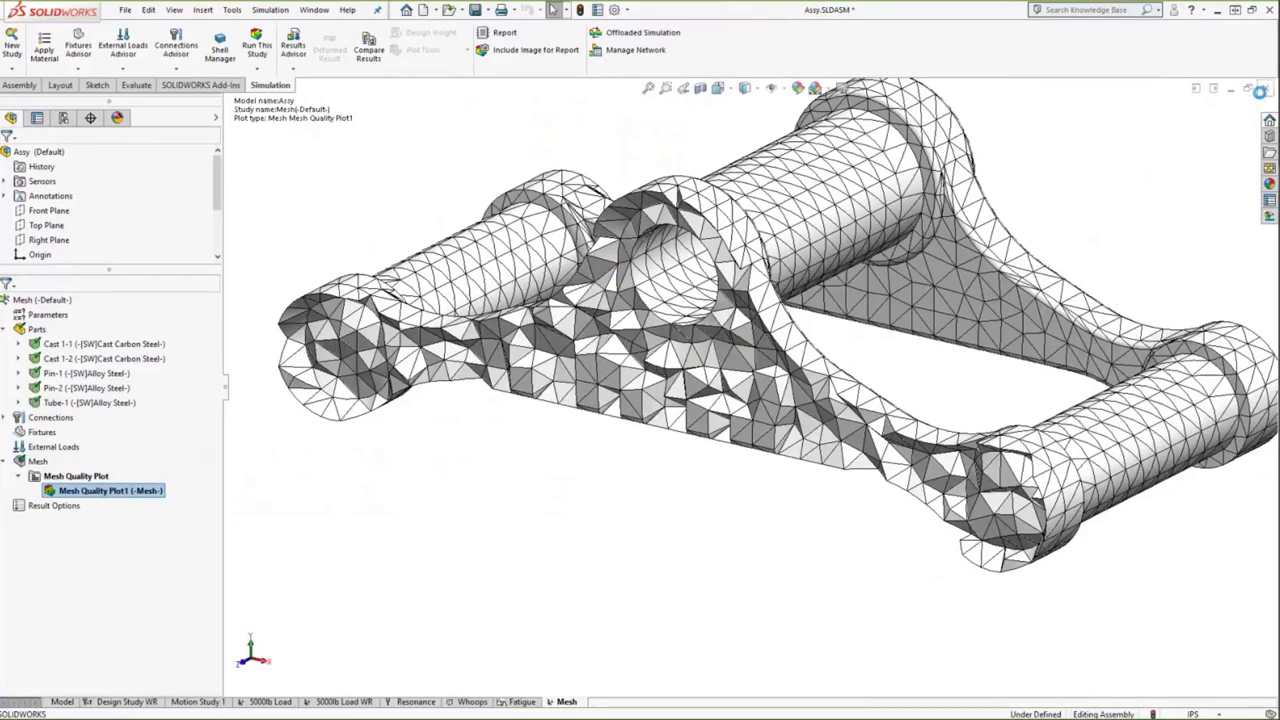
Step: Close the assembly and open the recent part 10c Surface Geometries.SLDPRT
click(630, 386)
click(125, 10)
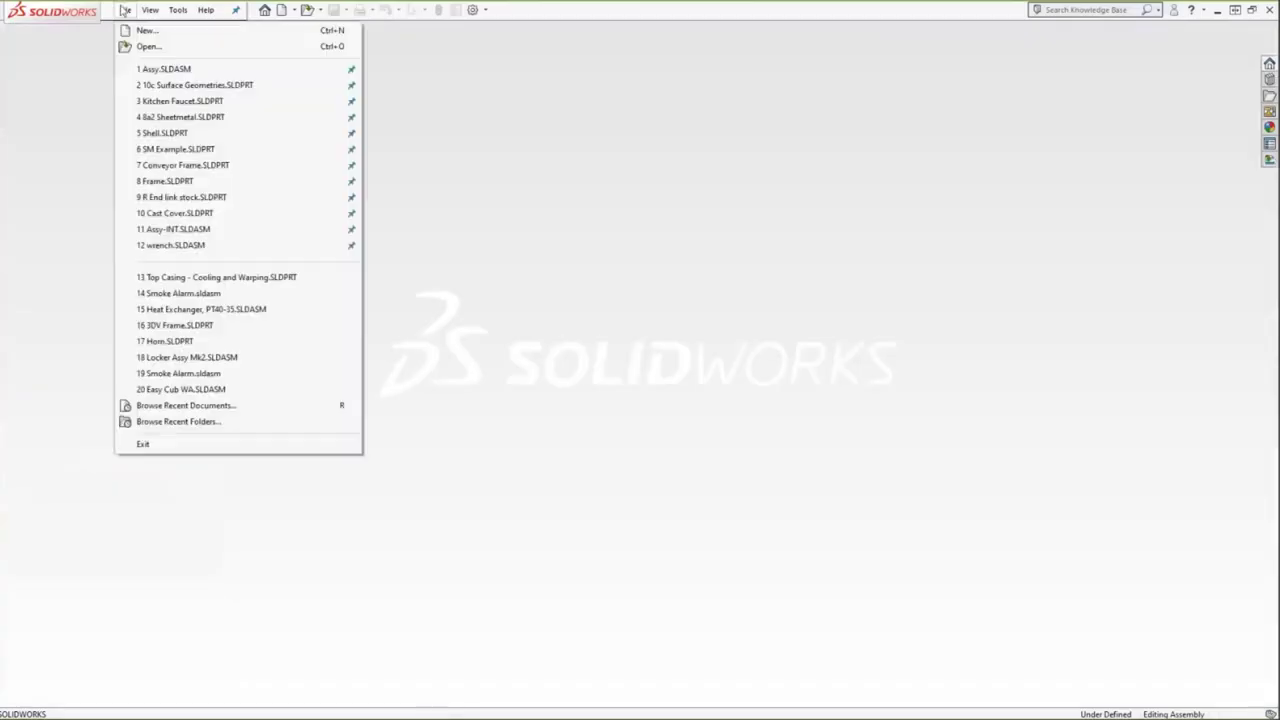
click(180, 85)
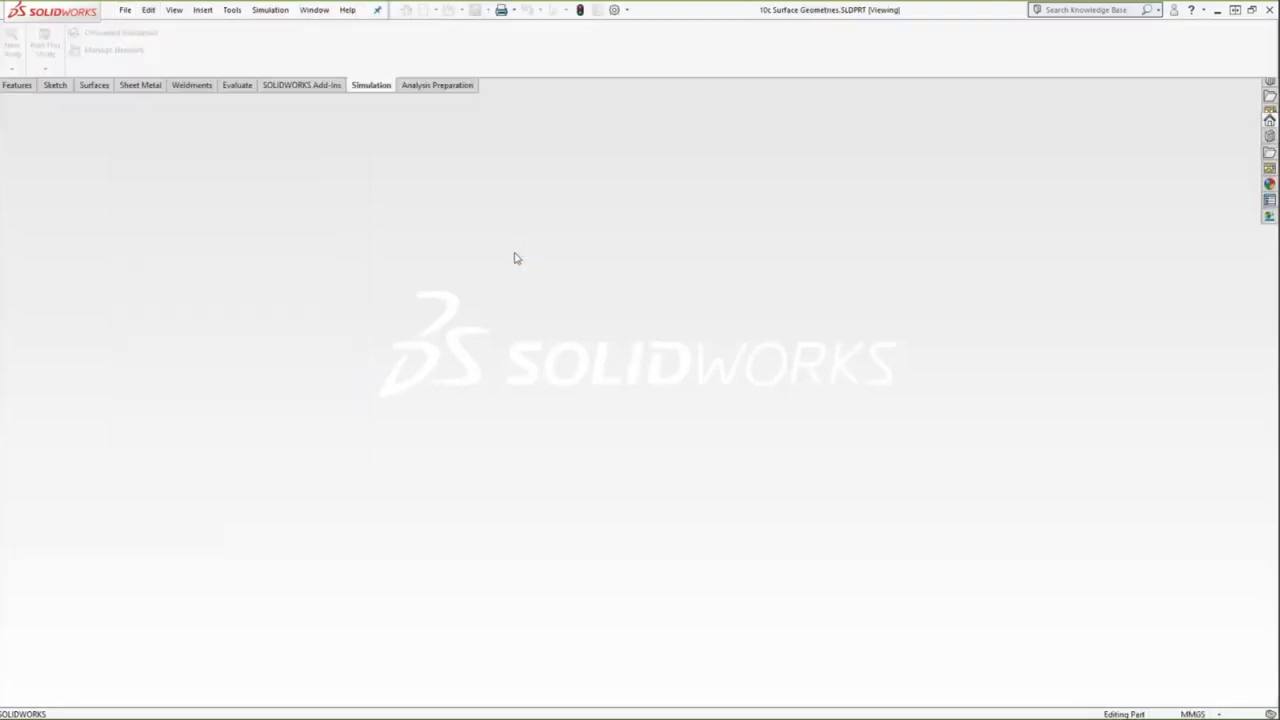
Step: Switch to the PowerPoint slide show and advance to the Mesh Element Types slide on thin geometry and shell elements
key(super+Tab)
click(509, 236)
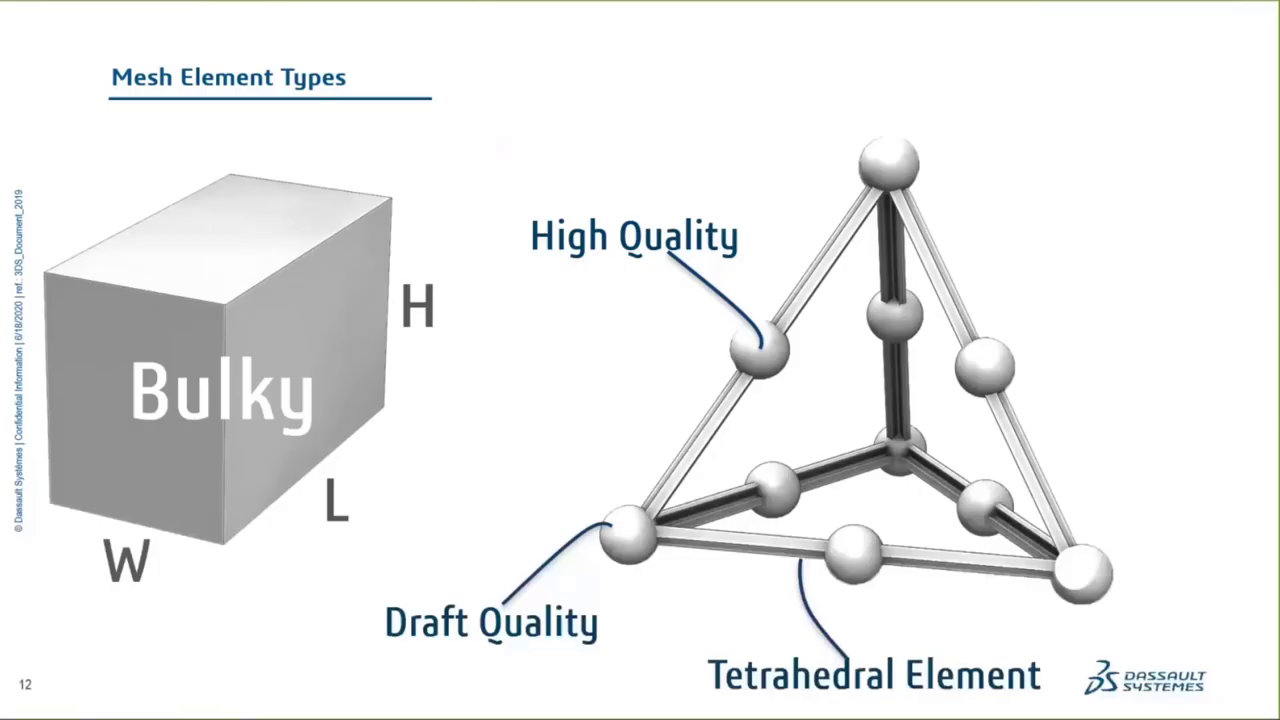
key(Right)
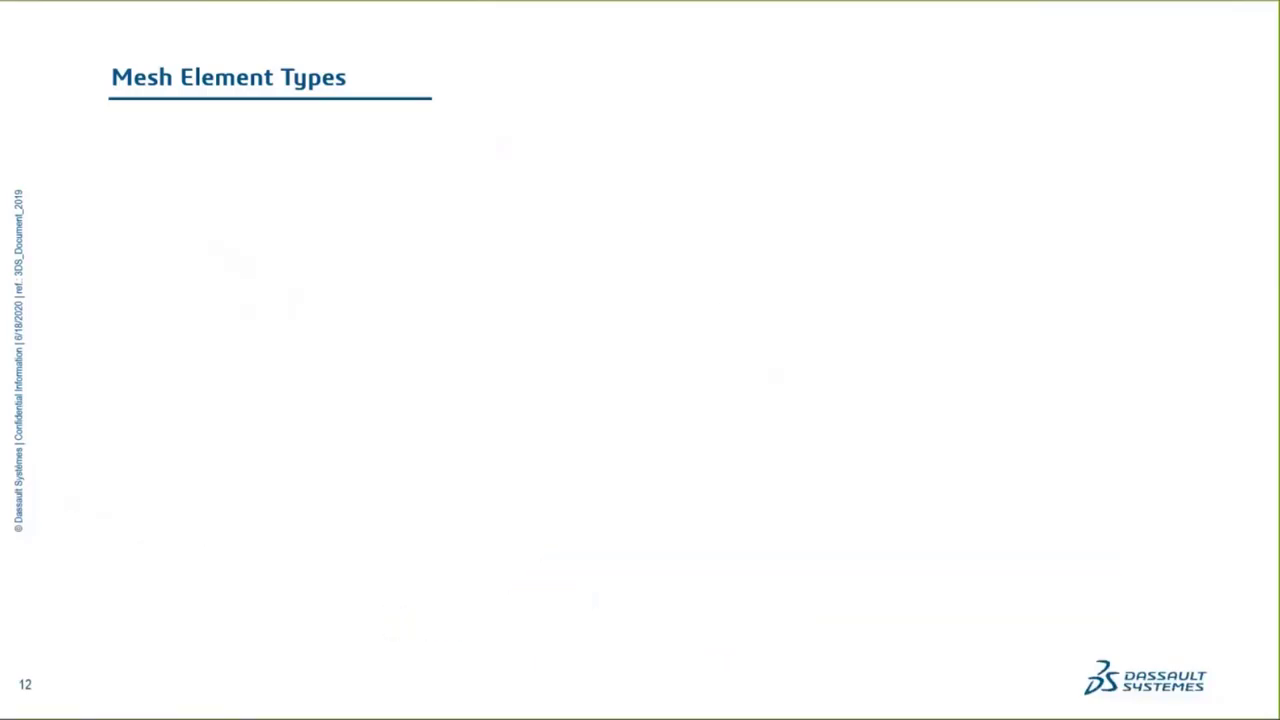
key(Right)
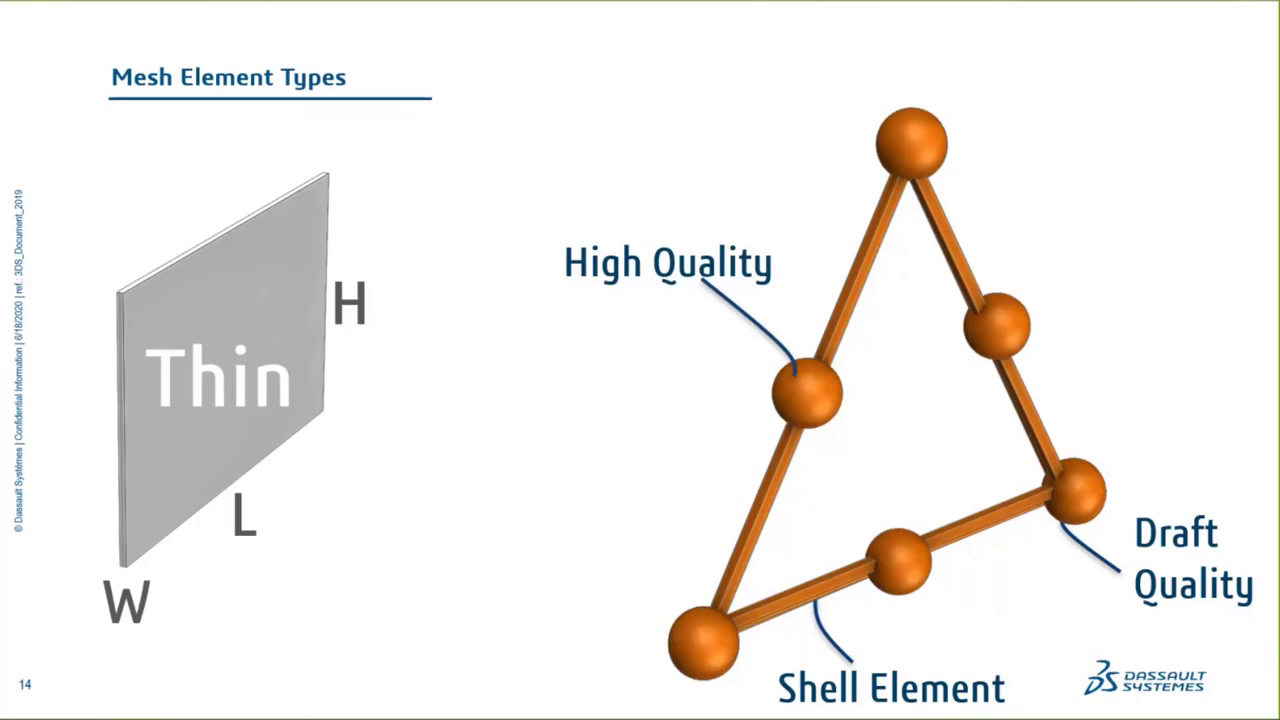
Step: Switch back to SOLIDWORKS and cut the part with a planar section view at the Right Plane to expose its thin walls
key(super+Tab)
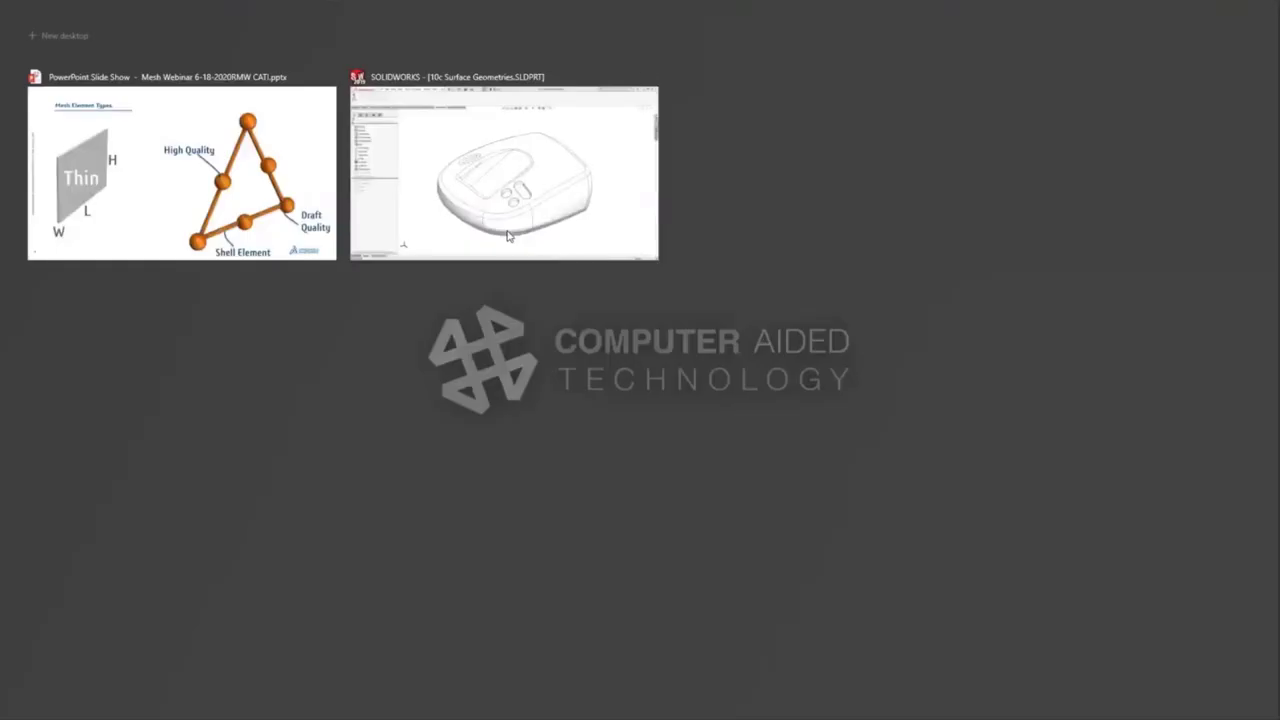
click(494, 175)
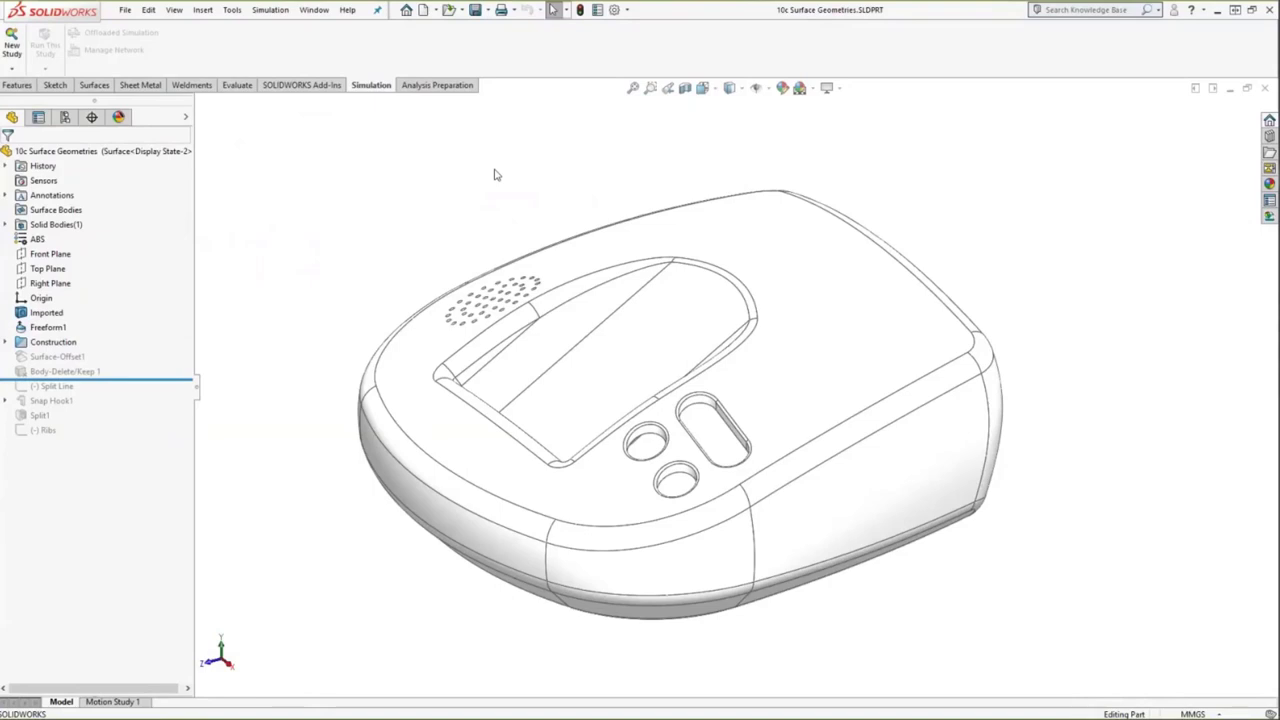
middle_drag(474, 209, 510, 230)
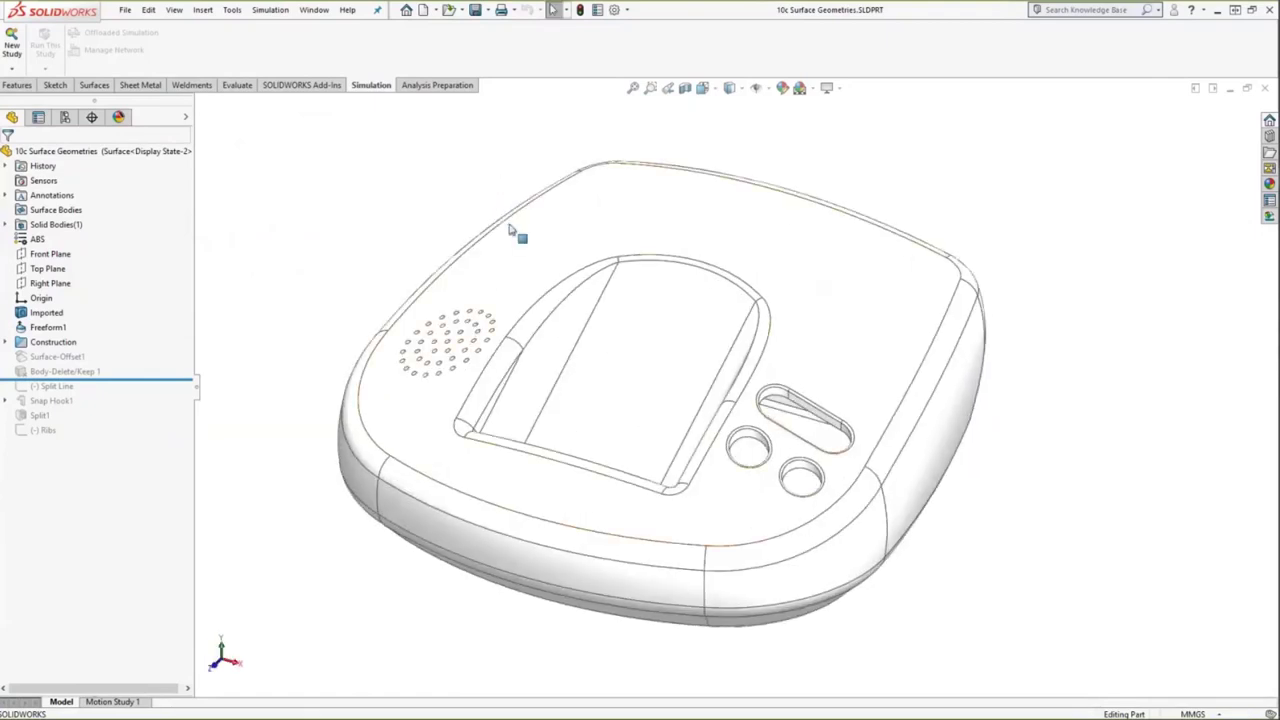
click(686, 89)
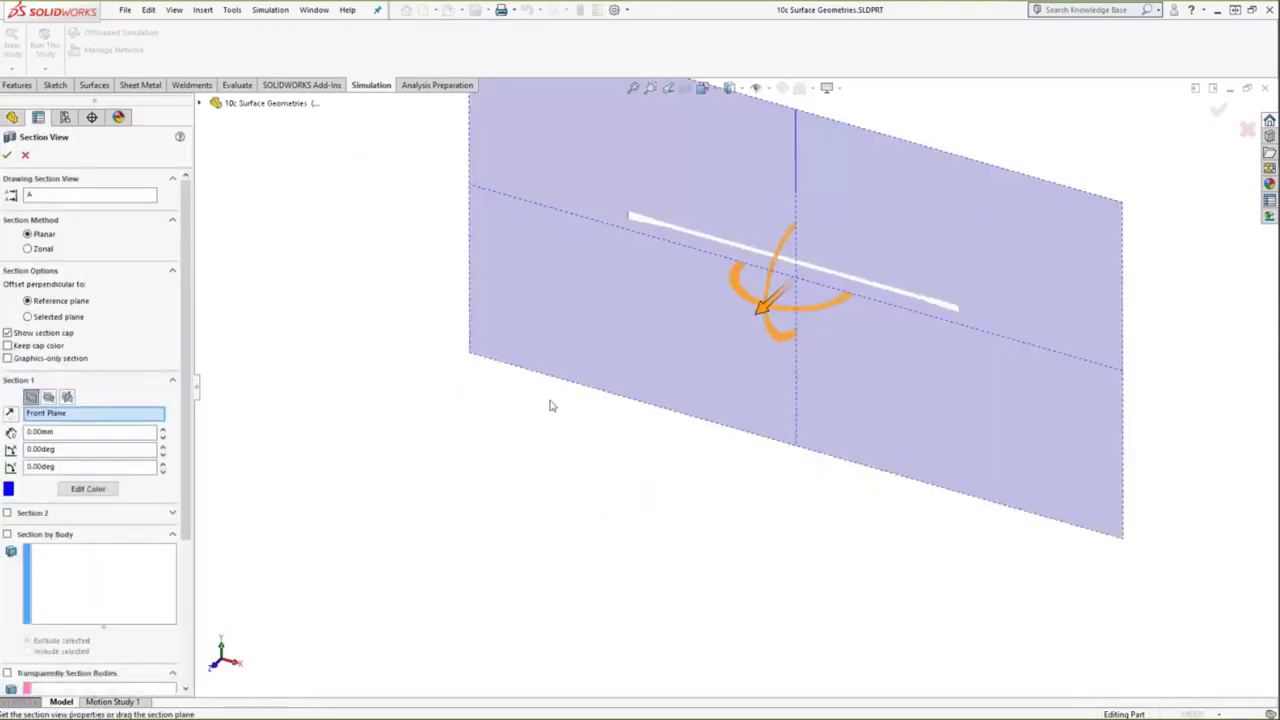
click(49, 396)
click(67, 396)
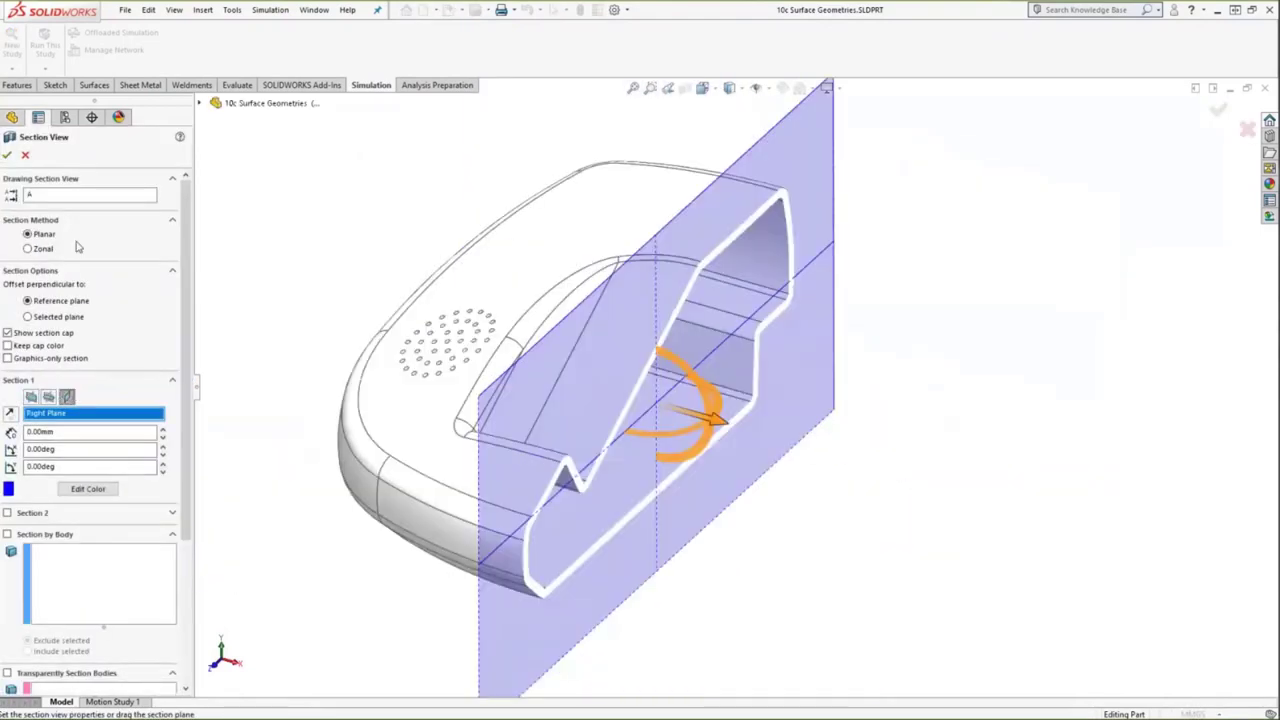
click(8, 156)
middle_drag(806, 523, 737, 509)
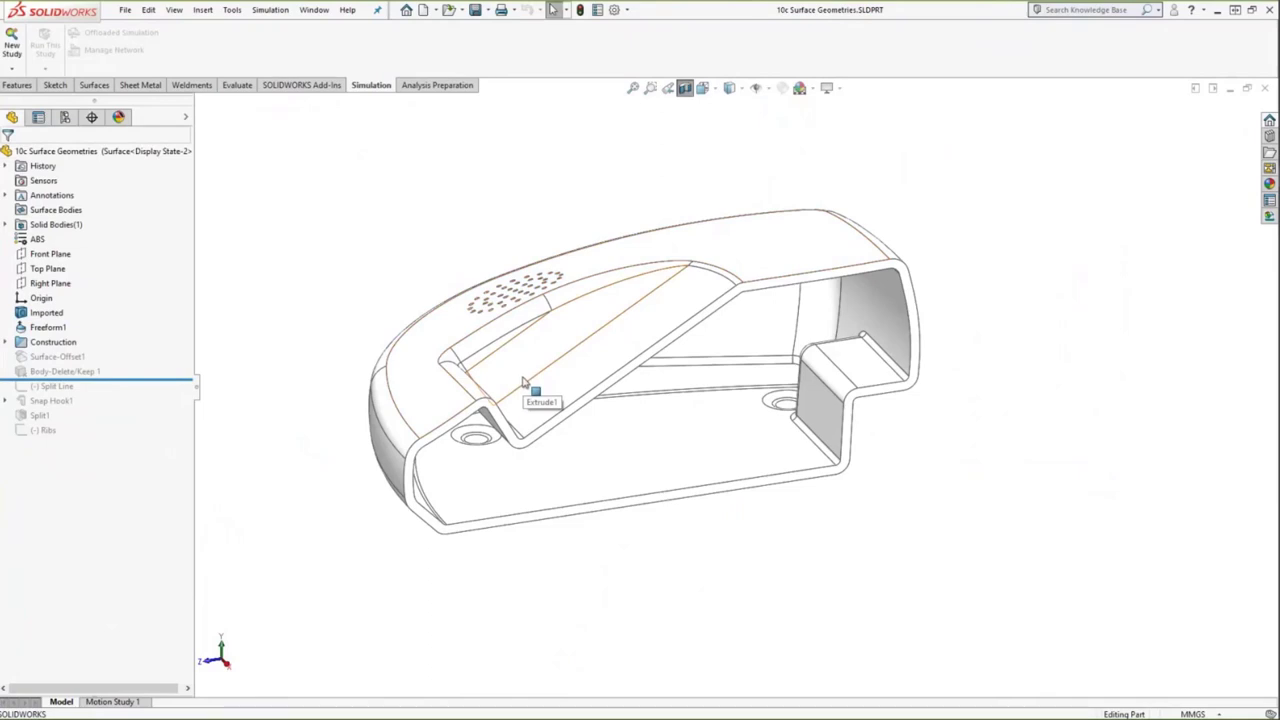
Step: Inspect the sectioned thin walls from several angles and turn off the section view
middle_drag(523, 380, 361, 195)
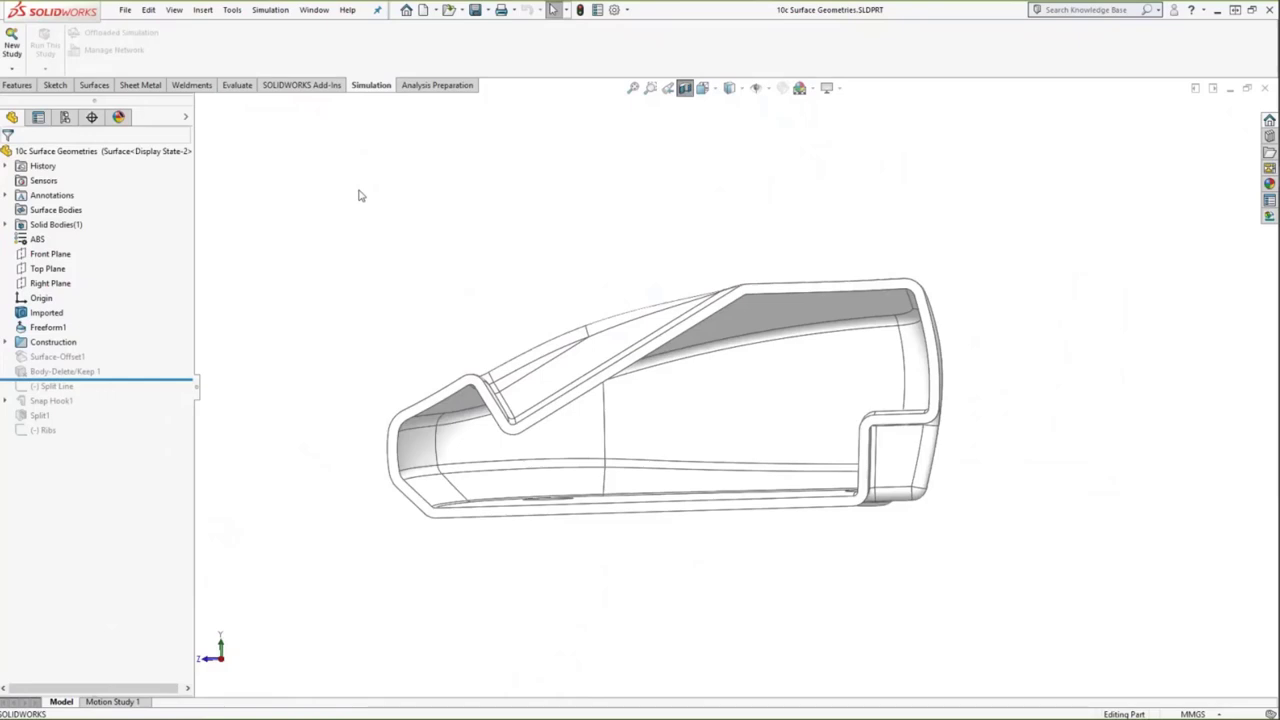
middle_drag(361, 195, 612, 250)
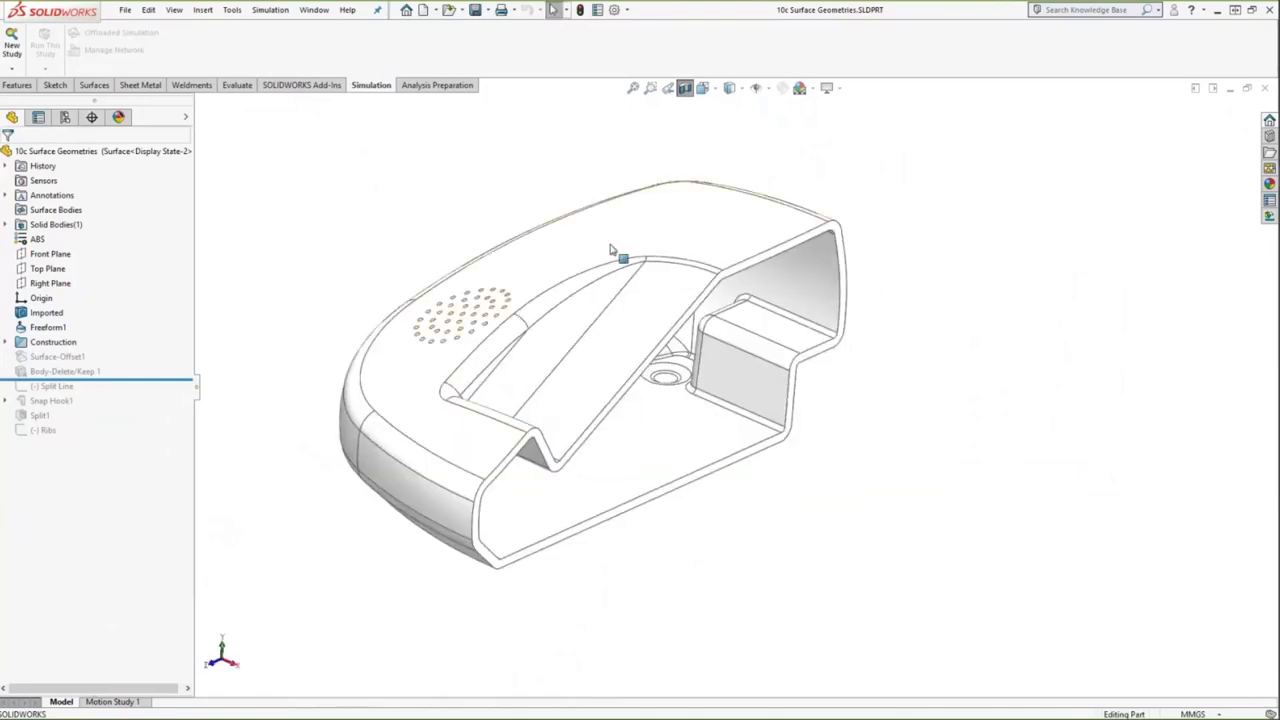
click(684, 87)
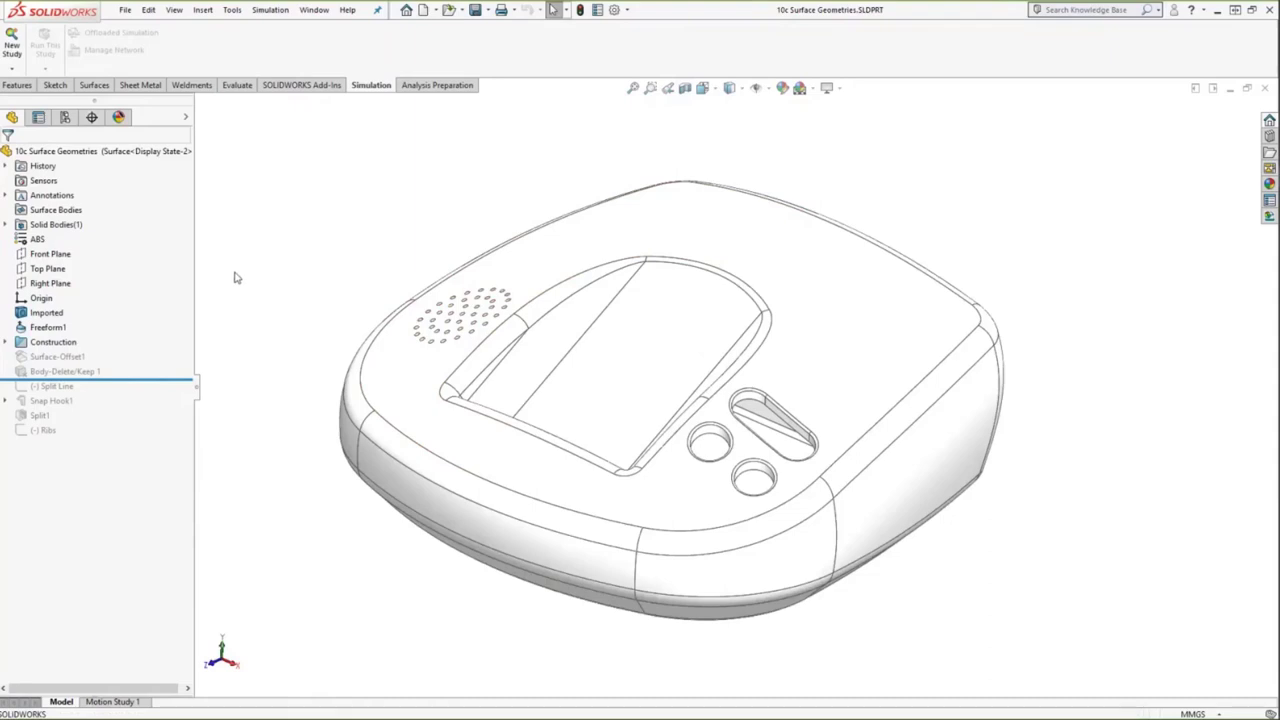
Step: Offset the housing's outer tangent faces 1 mm inward as a new surface, using the flipped offset direction
click(94, 85)
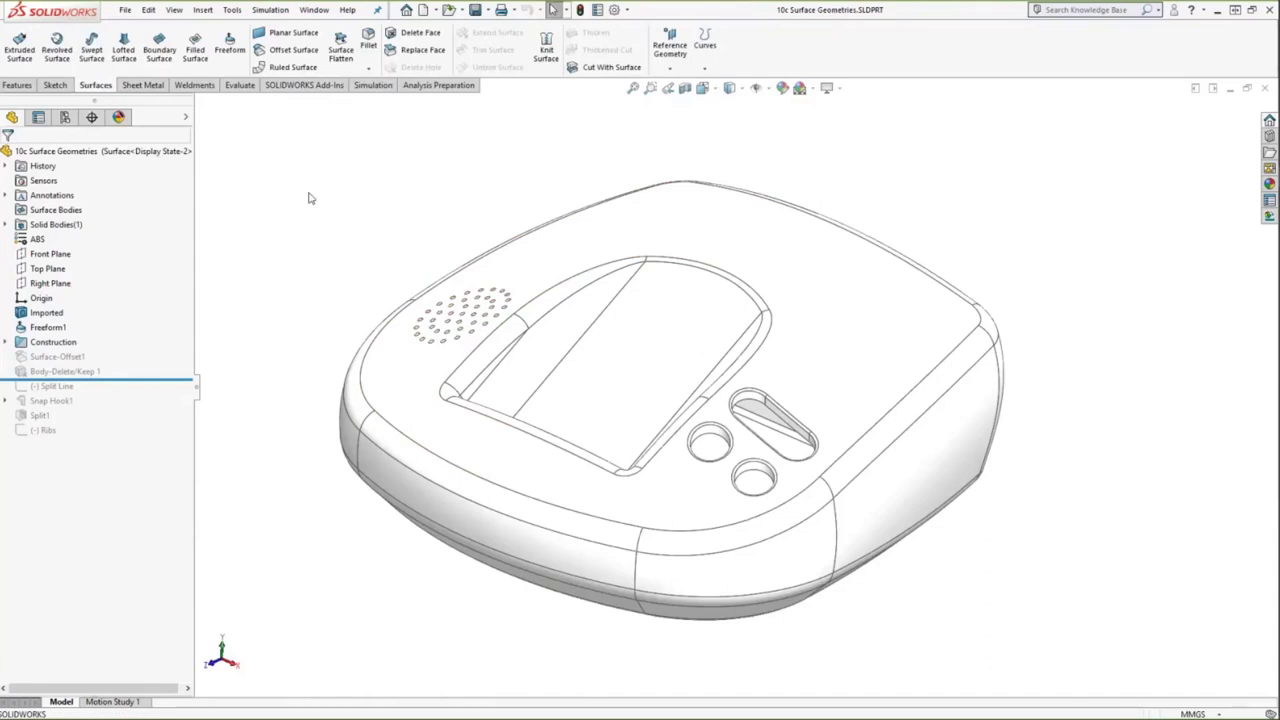
click(294, 50)
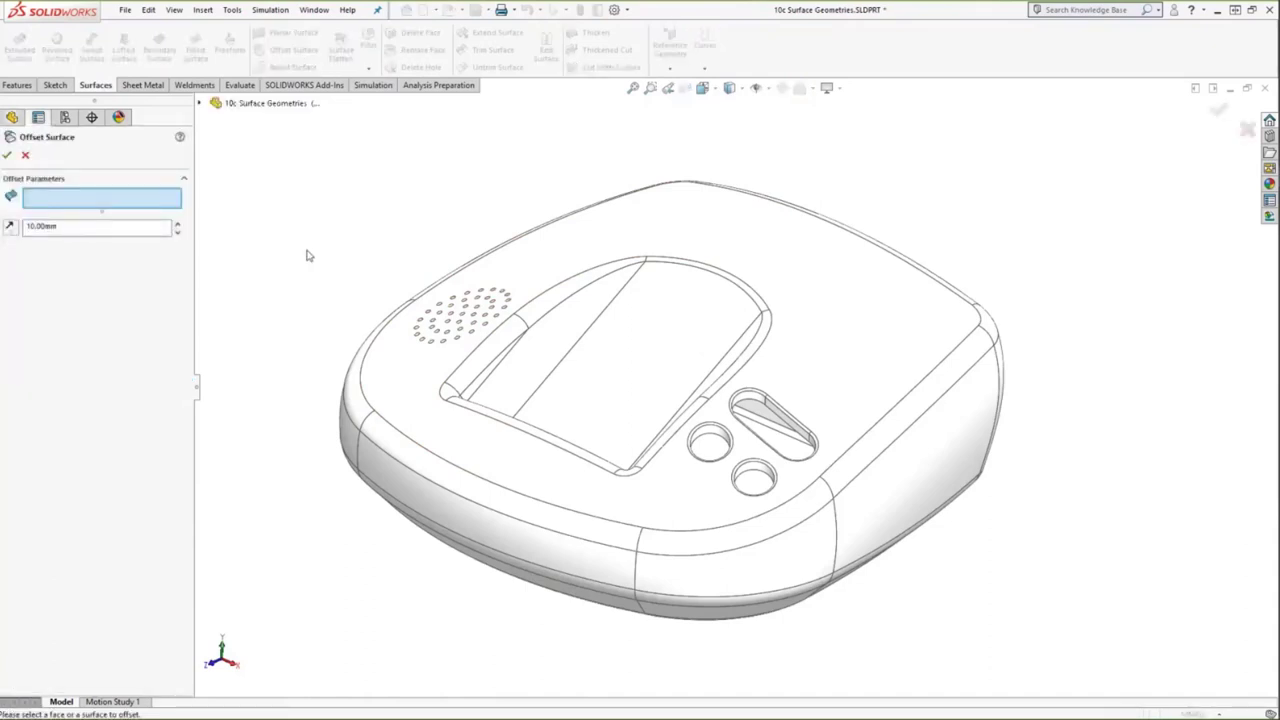
right_click(558, 260)
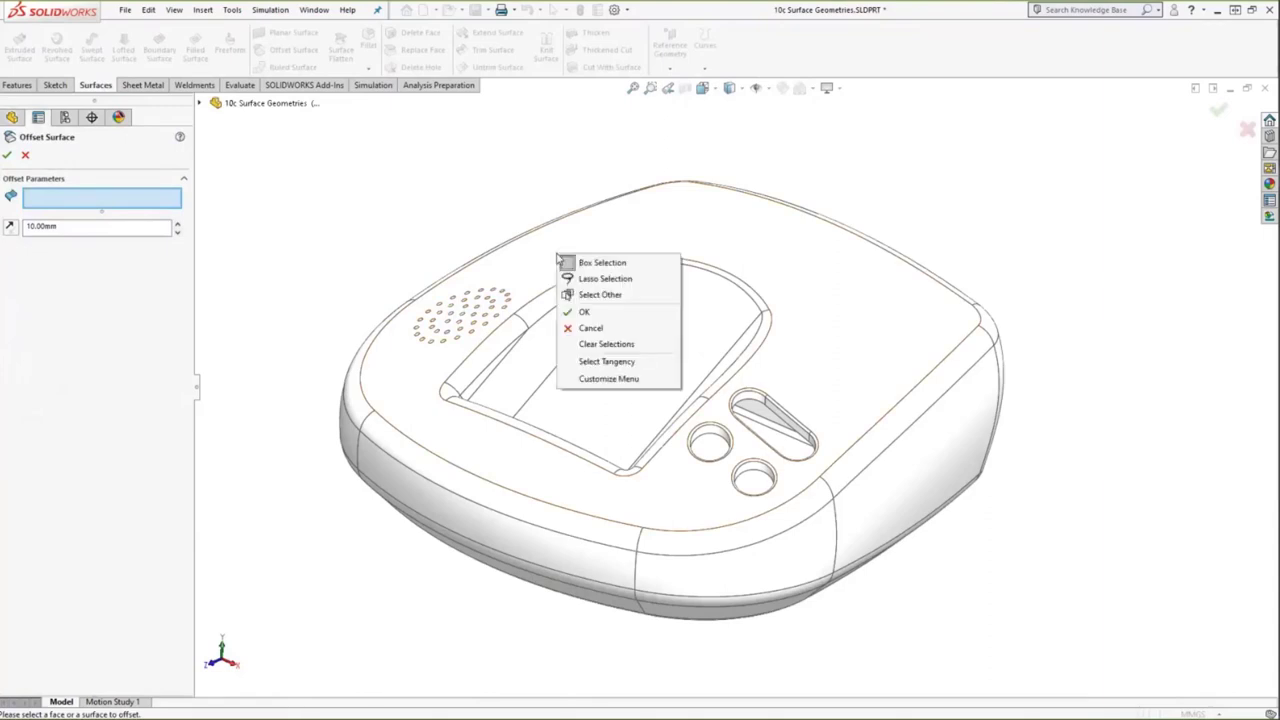
click(603, 361)
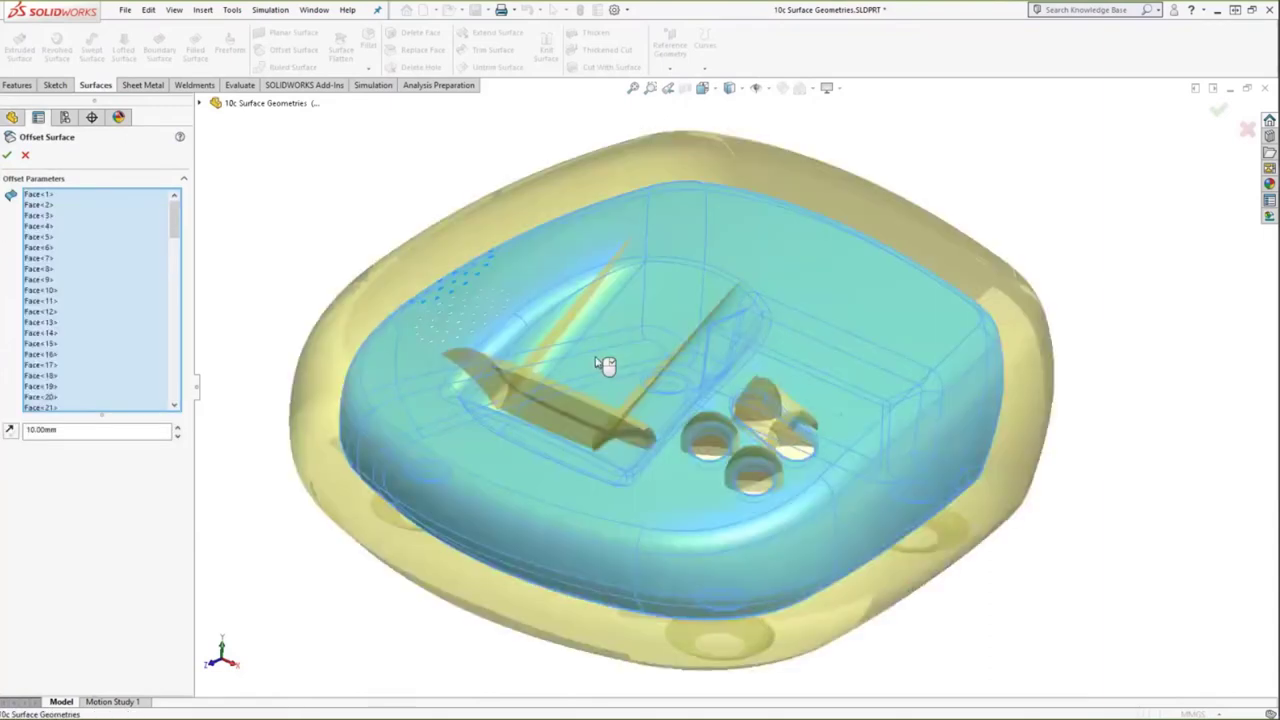
double_click(62, 439)
text(1.0)
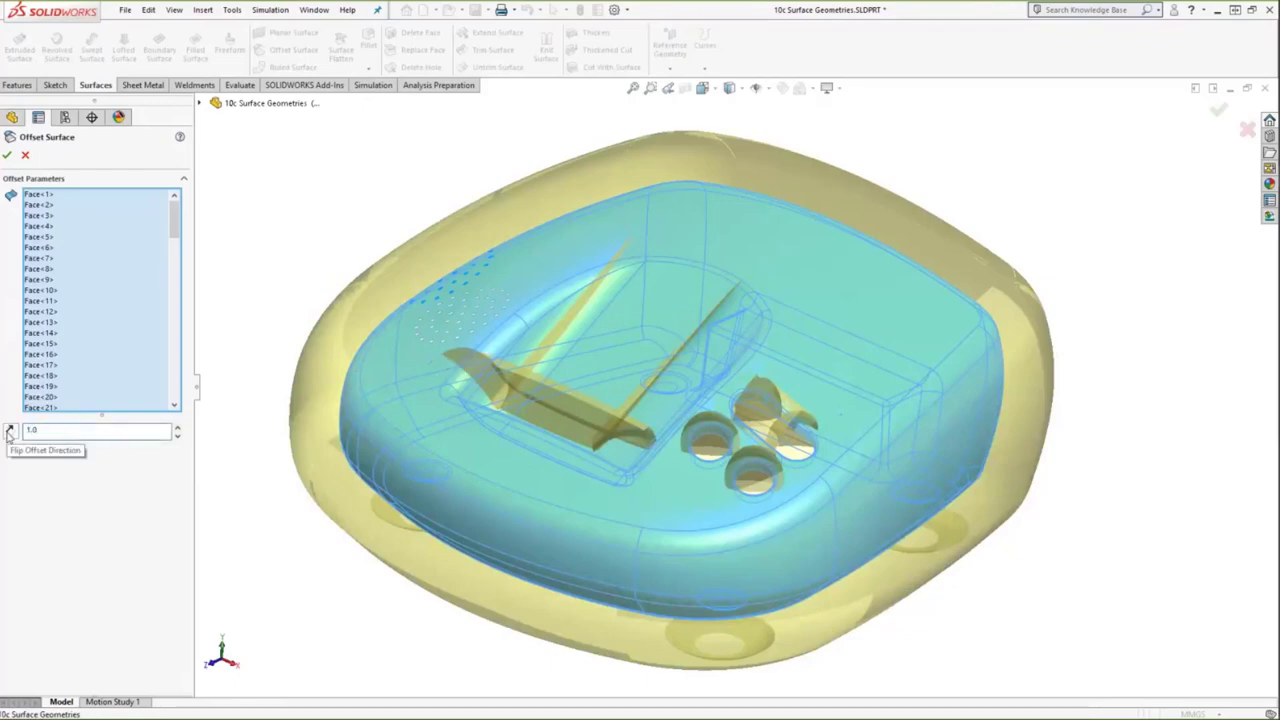
click(9, 432)
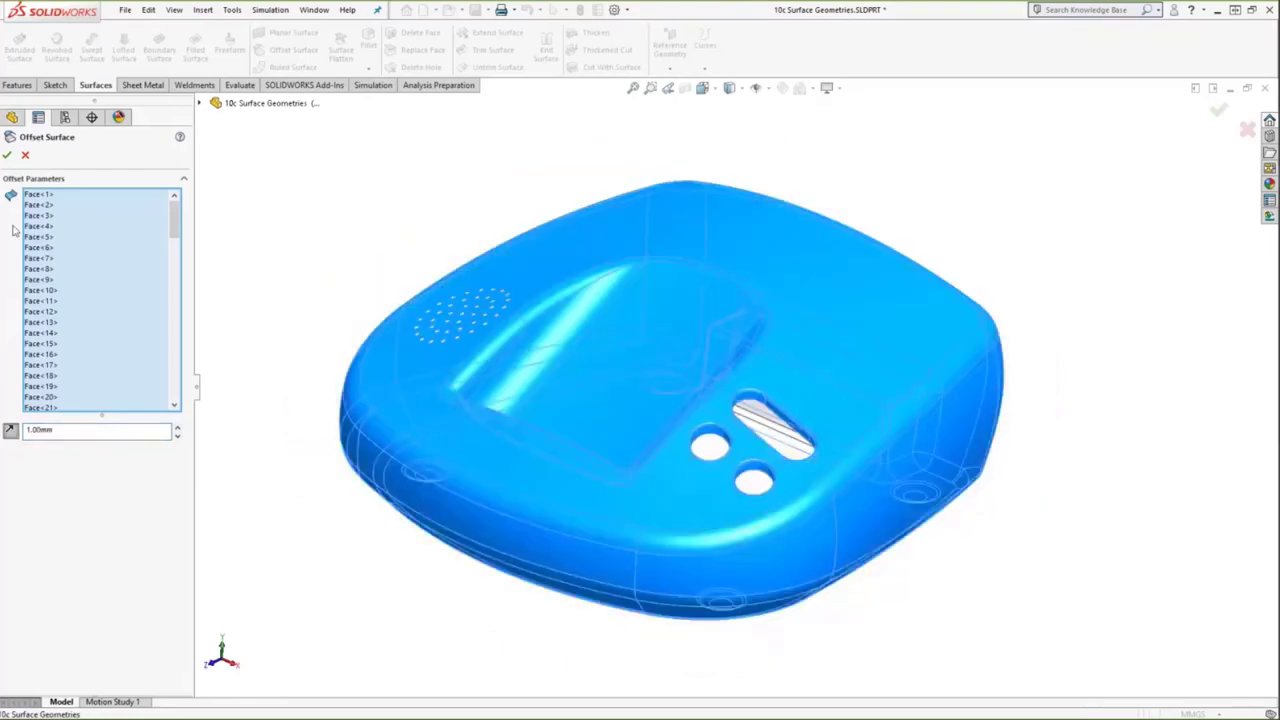
click(8, 155)
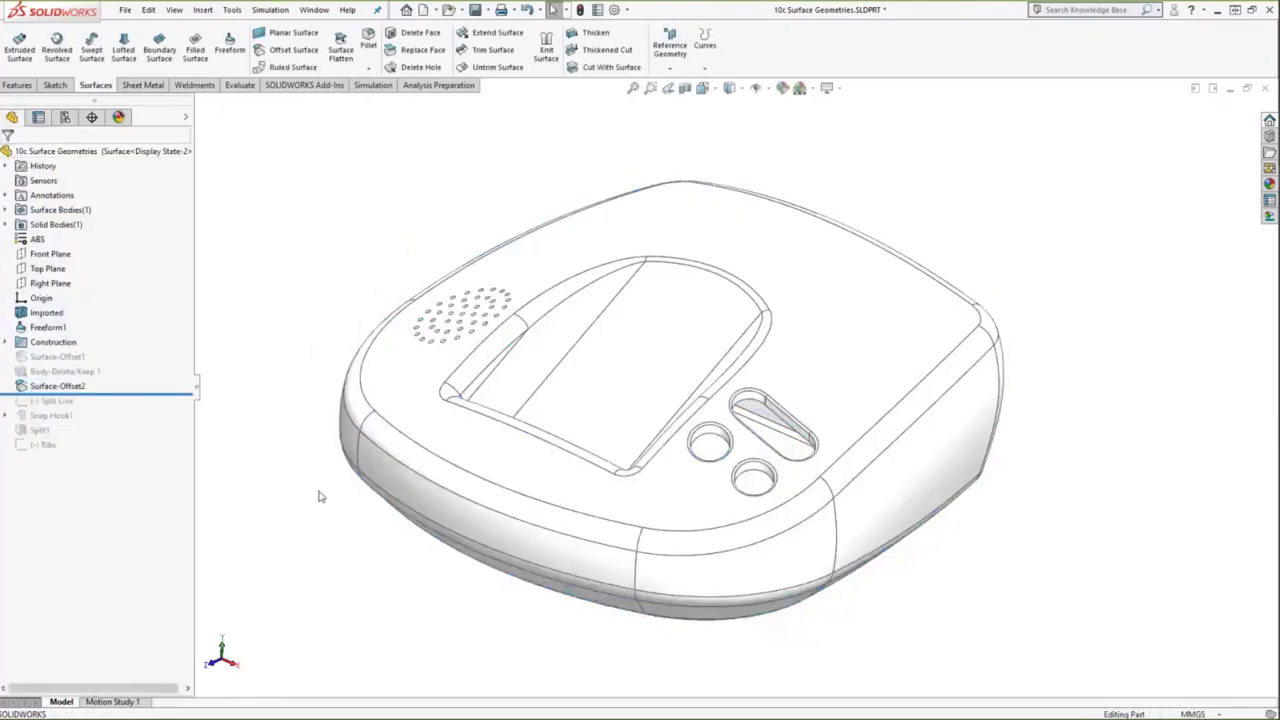
Step: List the part's surface and solid bodies and hide the solid body Fill Pattern1
middle_drag(295, 400, 206, 446)
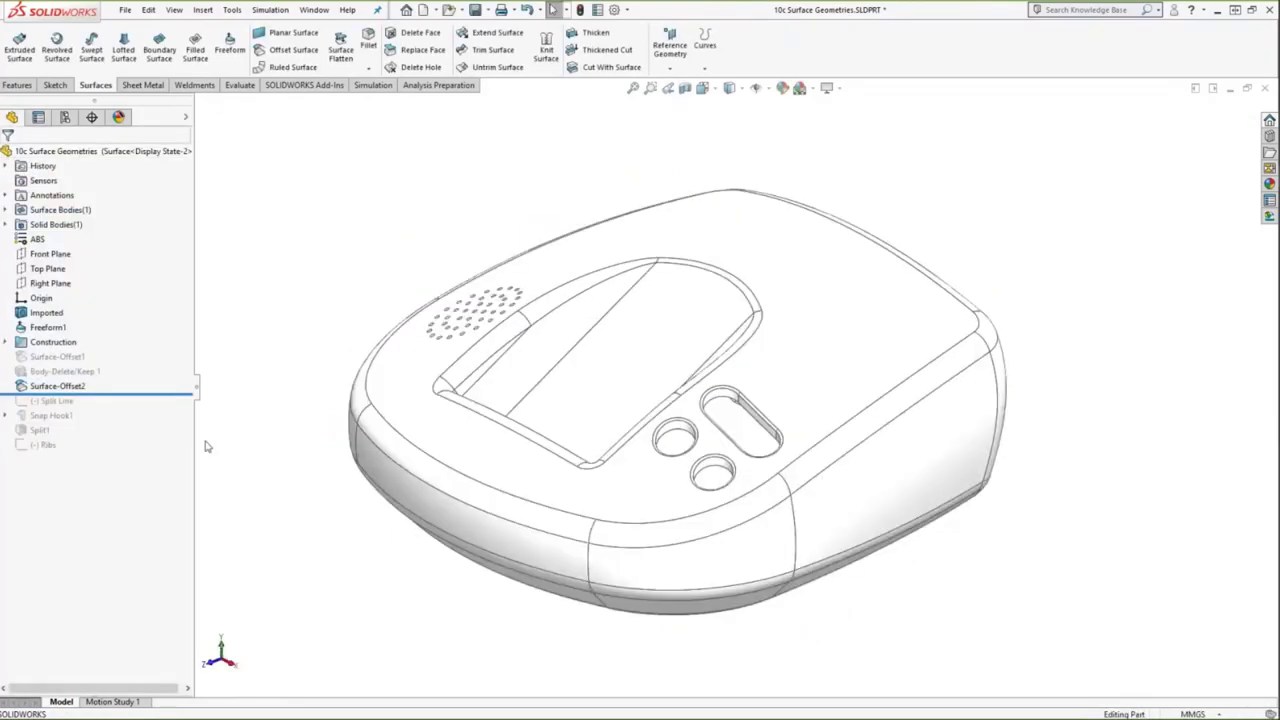
click(5, 225)
click(5, 210)
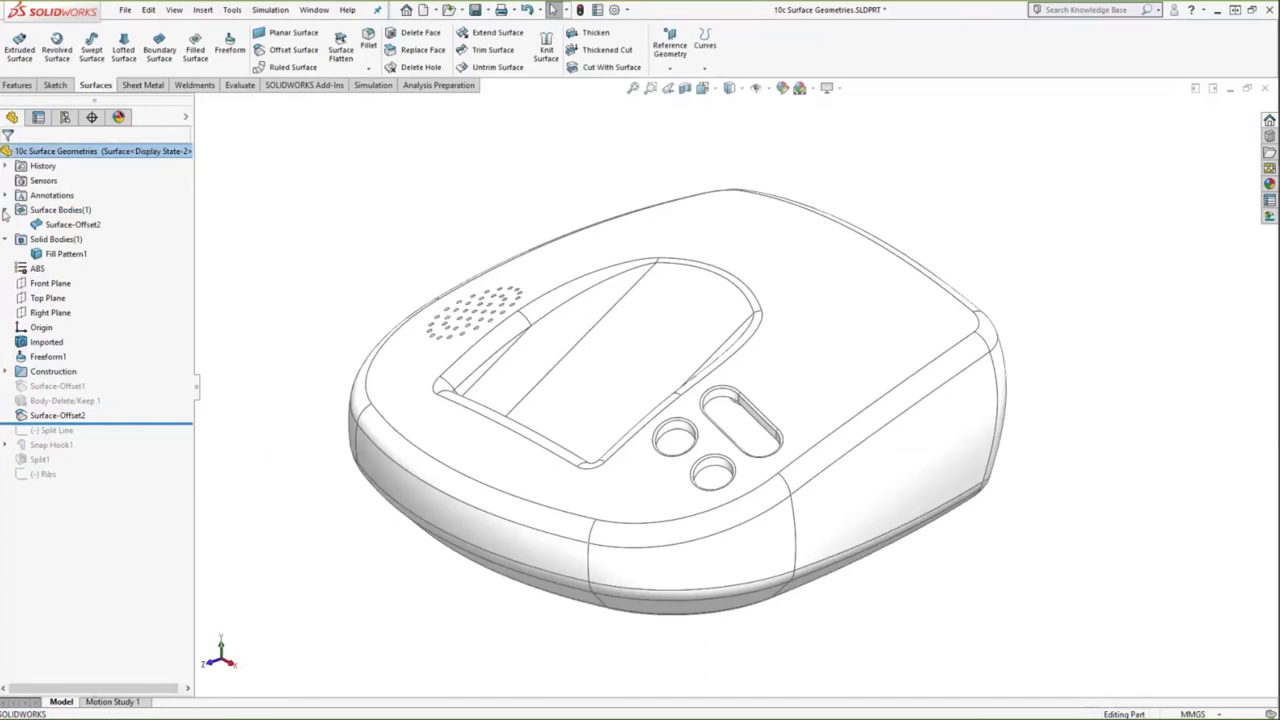
right_click(79, 256)
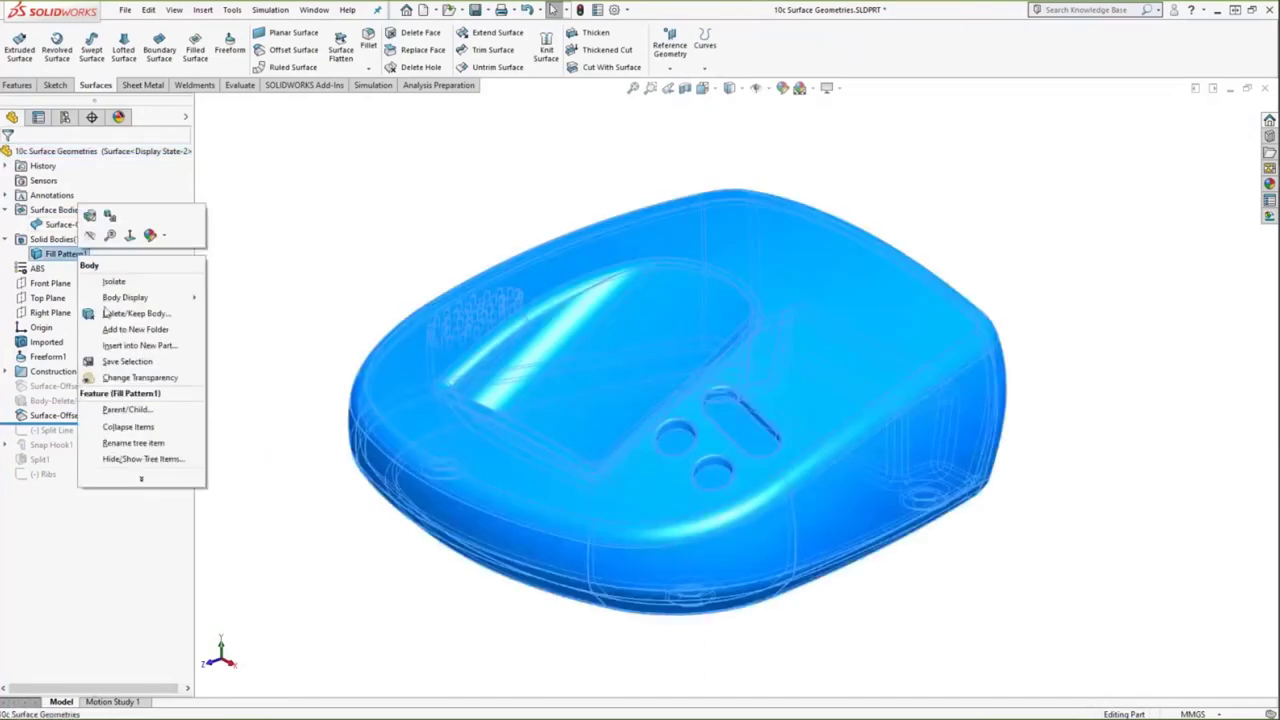
click(90, 236)
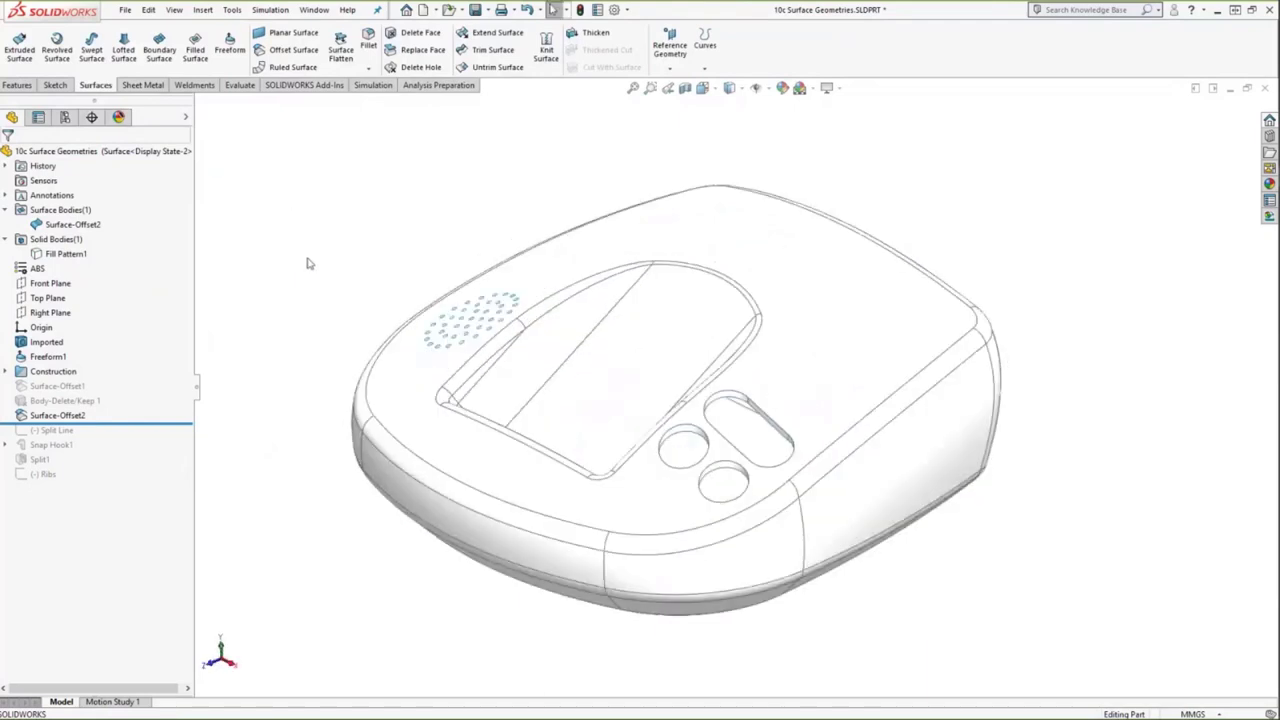
Step: Section the offset surface body at the Right Plane, inspect its interior, and turn the section view off
click(686, 88)
key(ctrl+4)
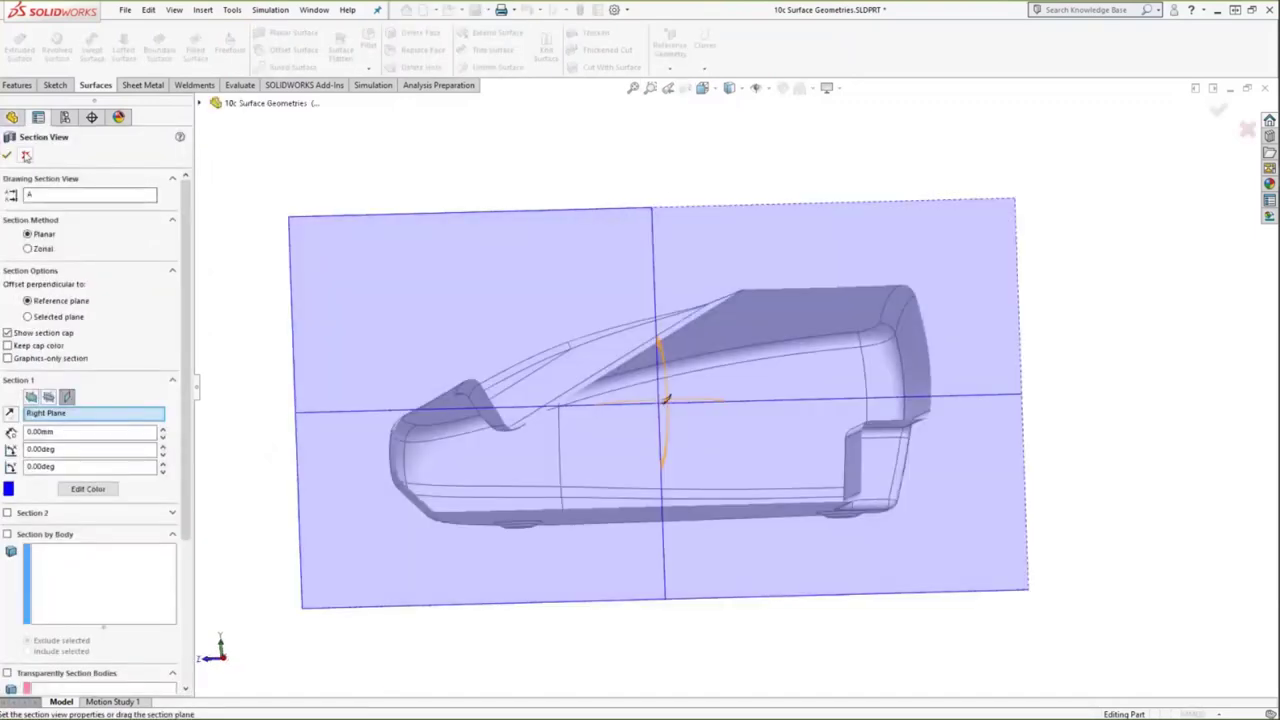
click(7, 156)
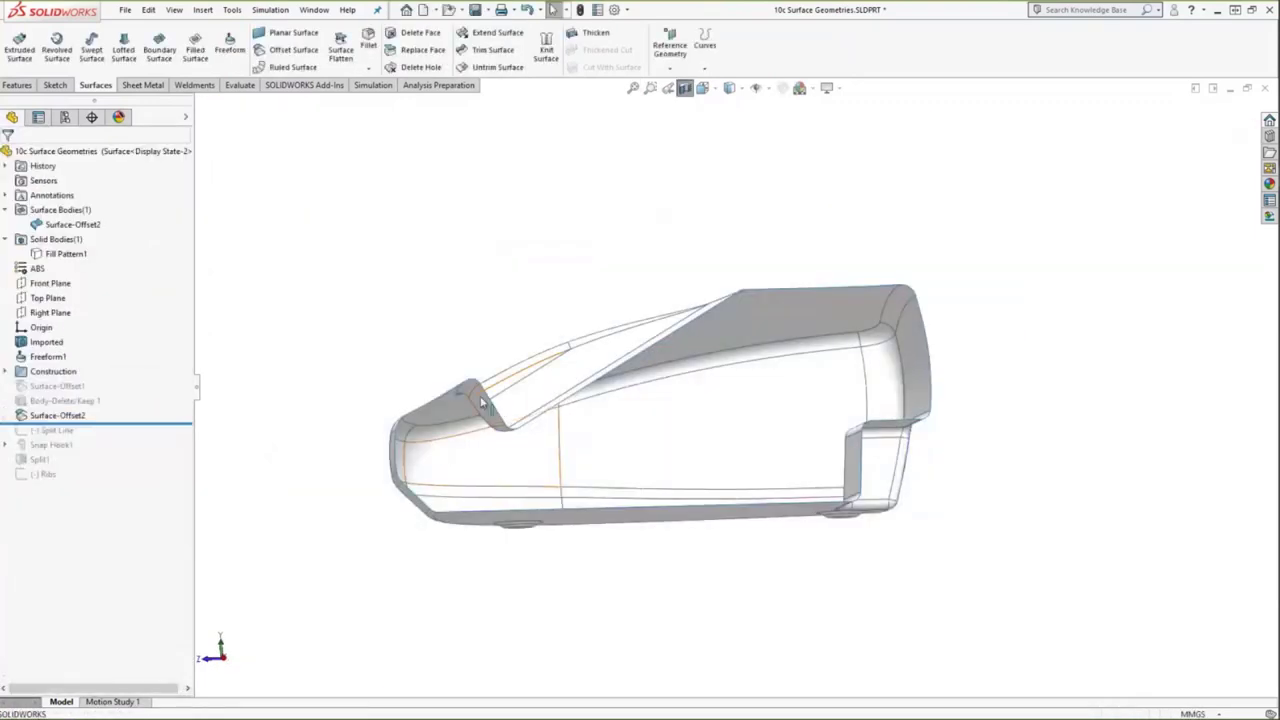
key(ctrl+7)
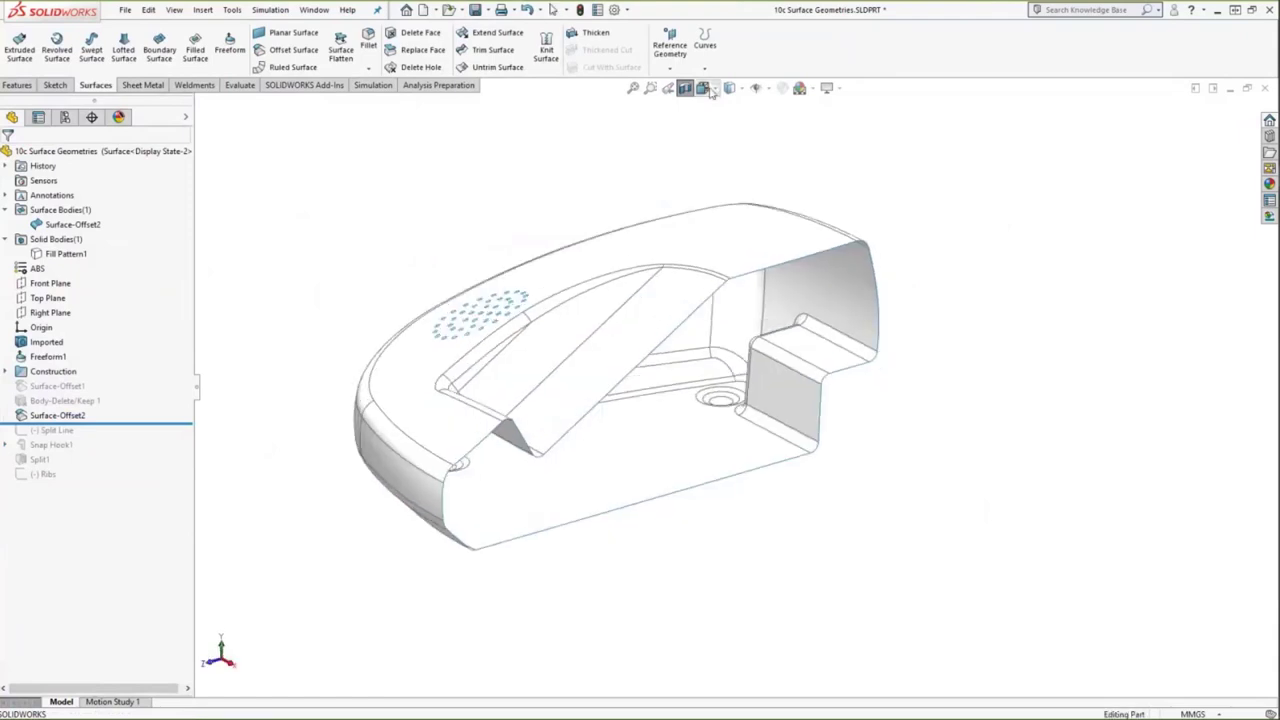
click(685, 89)
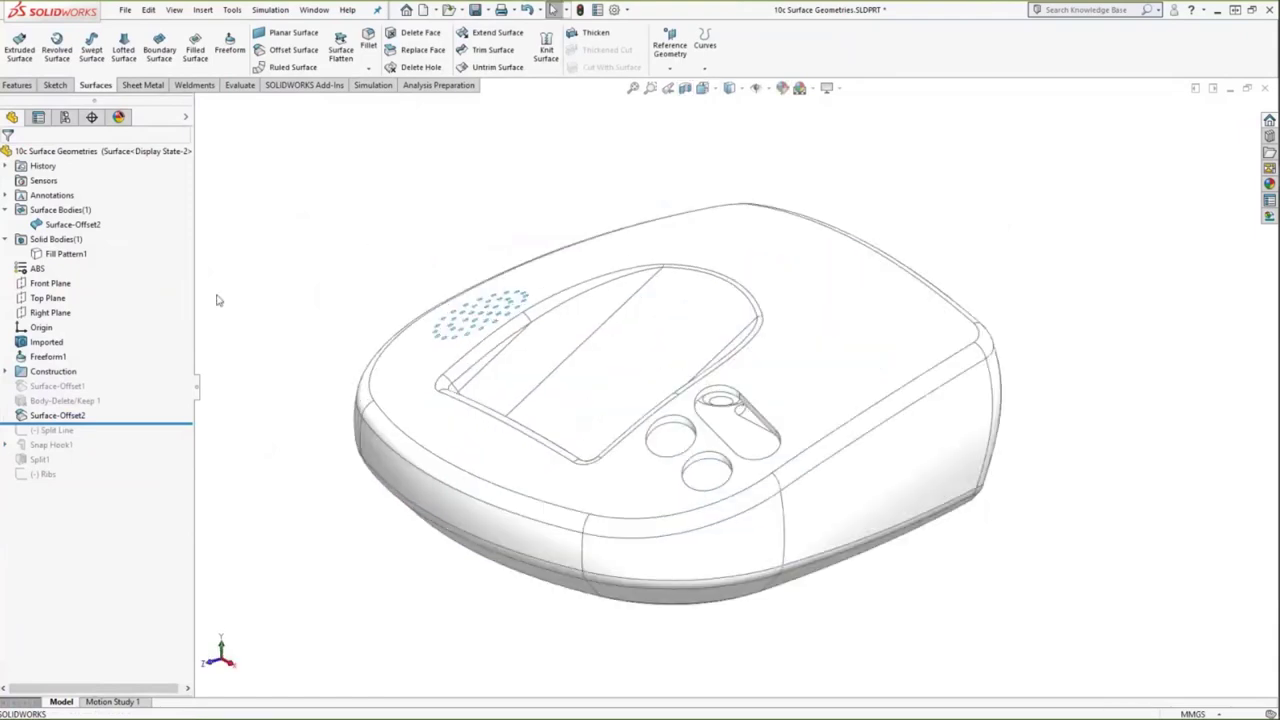
Step: Delete the solid body Fill Pattern1 from the part, keeping only the offset surface body
right_click(70, 254)
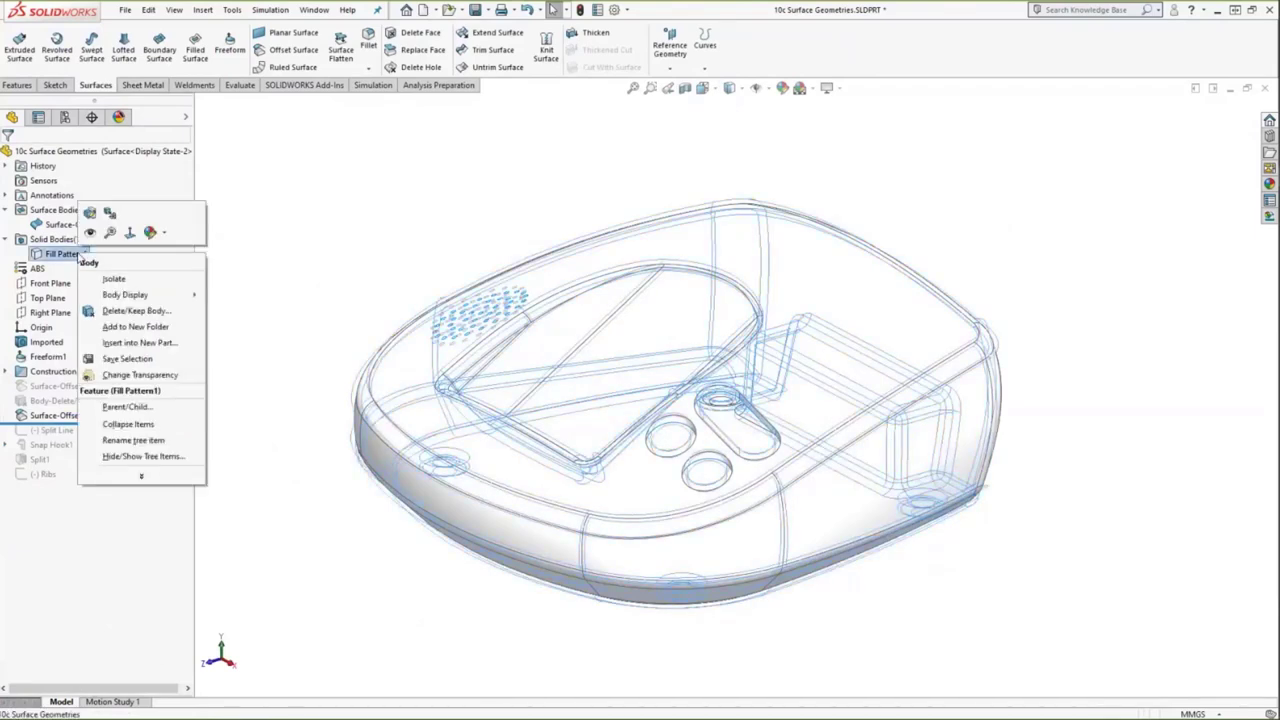
click(120, 311)
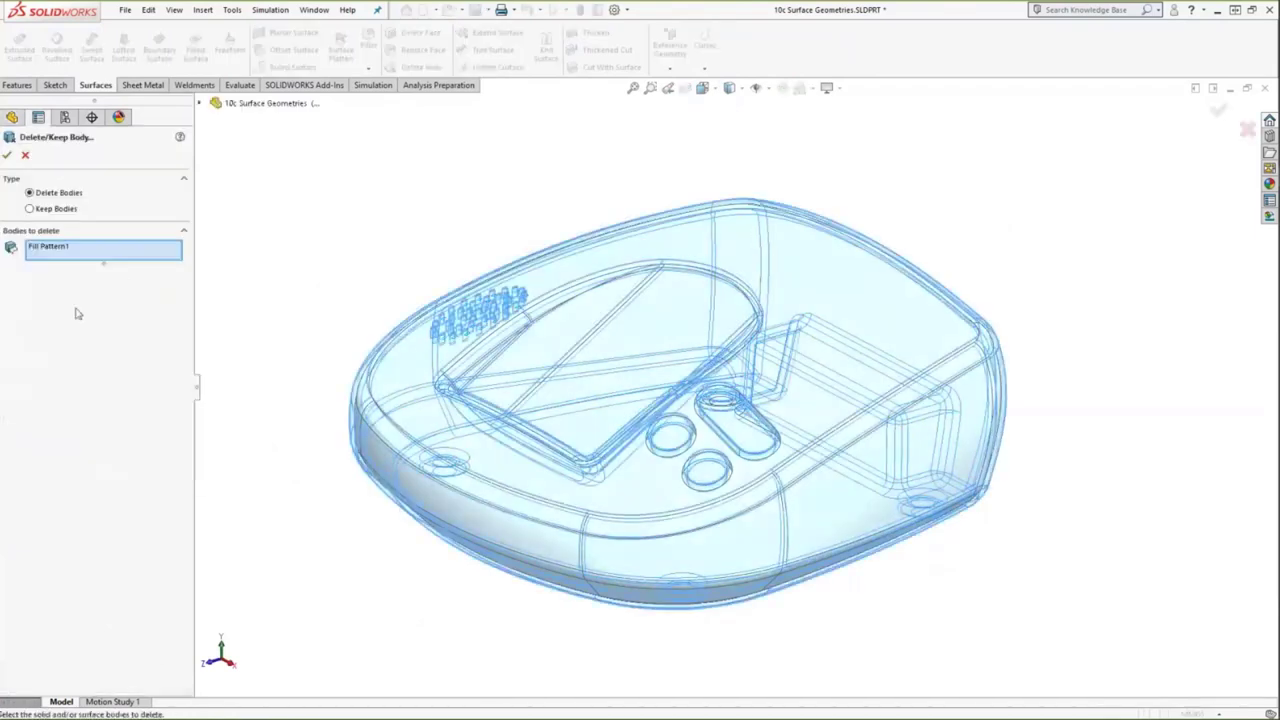
click(7, 155)
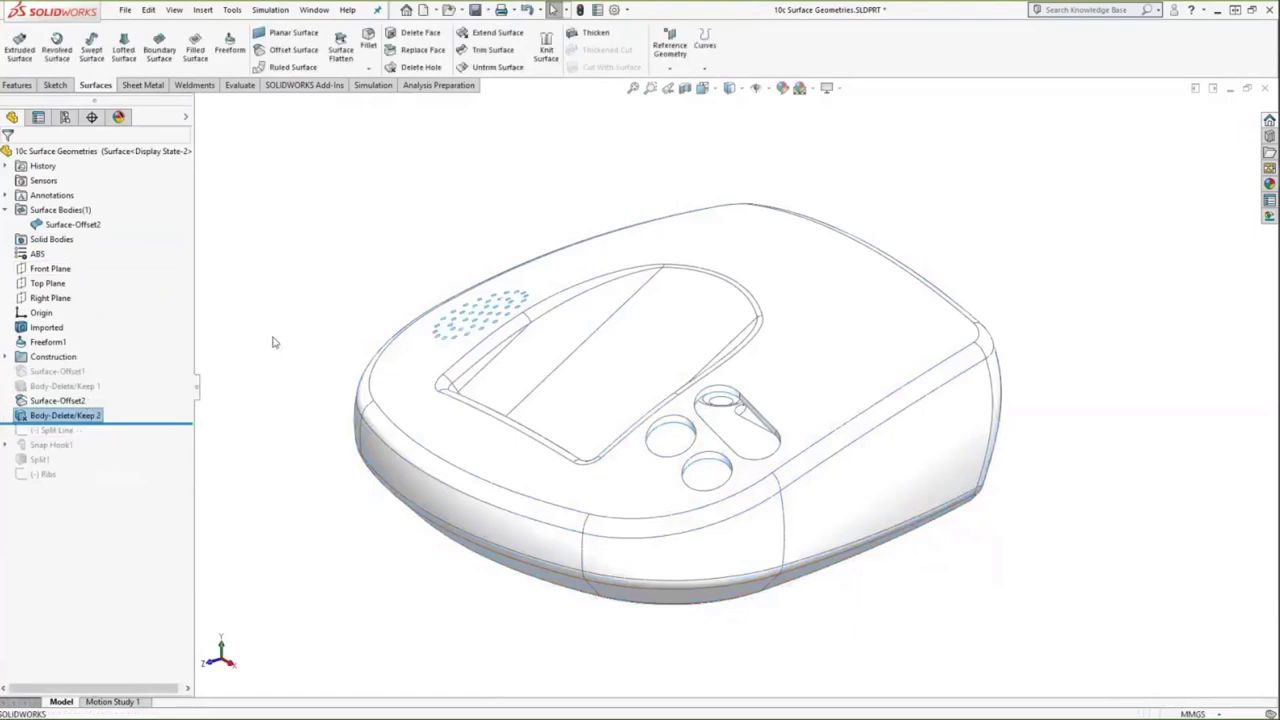
Step: Create a new static simulation study for the surface part
click(372, 85)
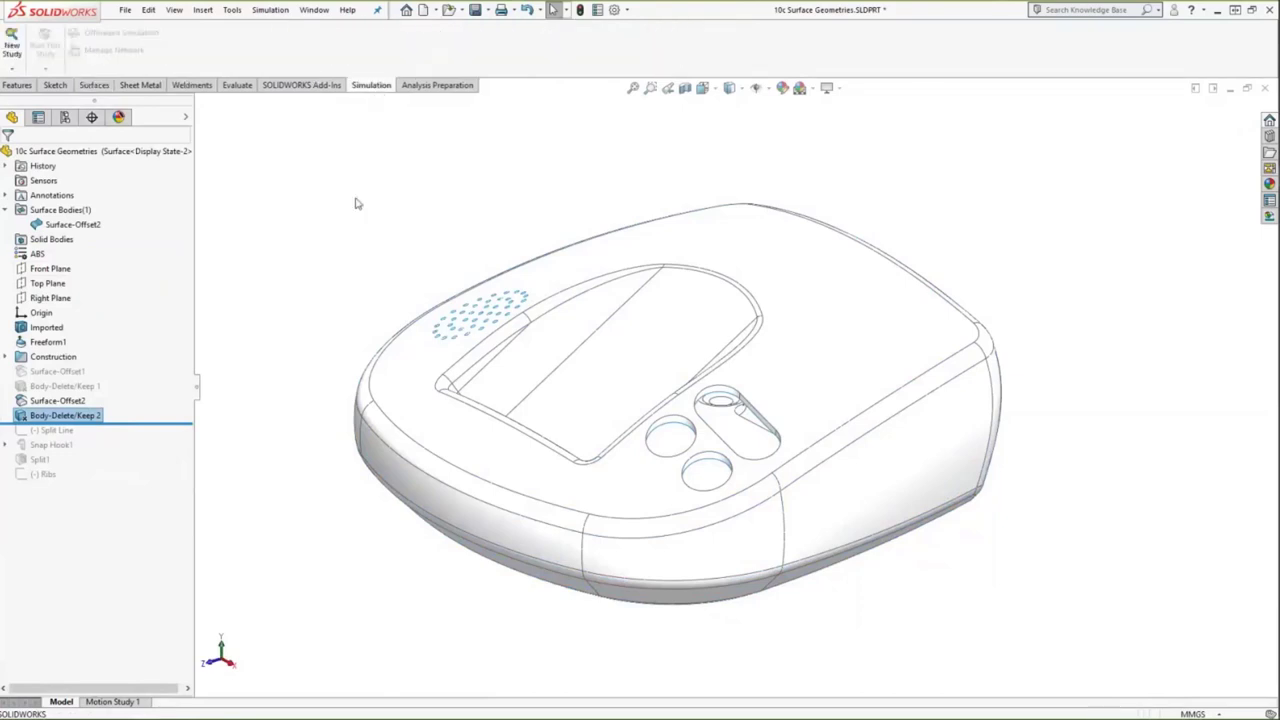
click(12, 45)
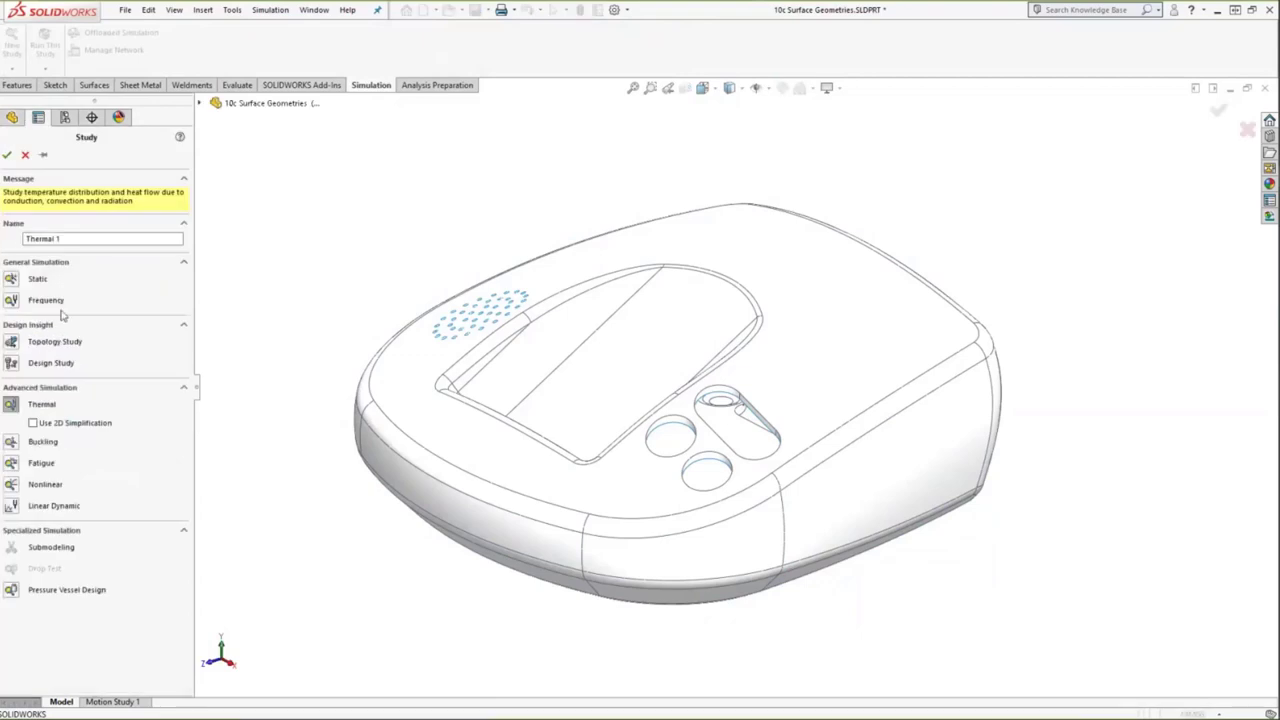
click(11, 279)
click(7, 155)
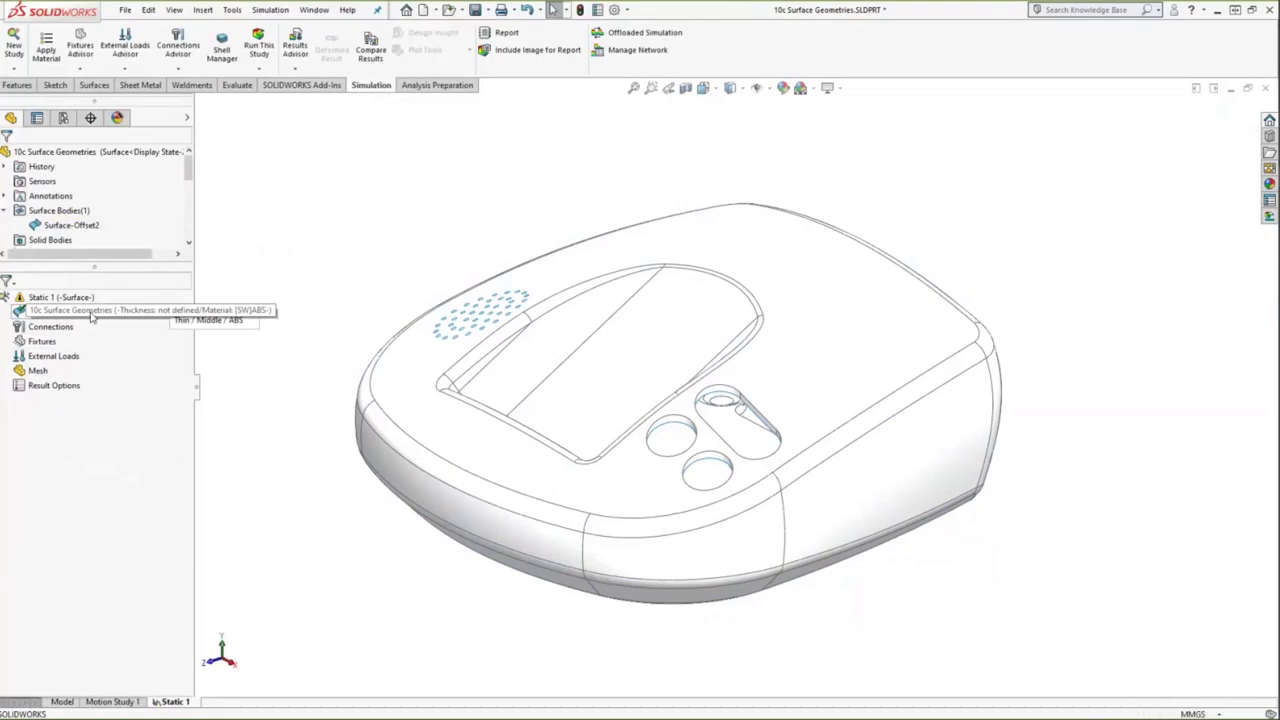
Step: Define the surface body as a thin shell 2 mm thick, checking the full thickness preview and the offset settings
right_click(91, 314)
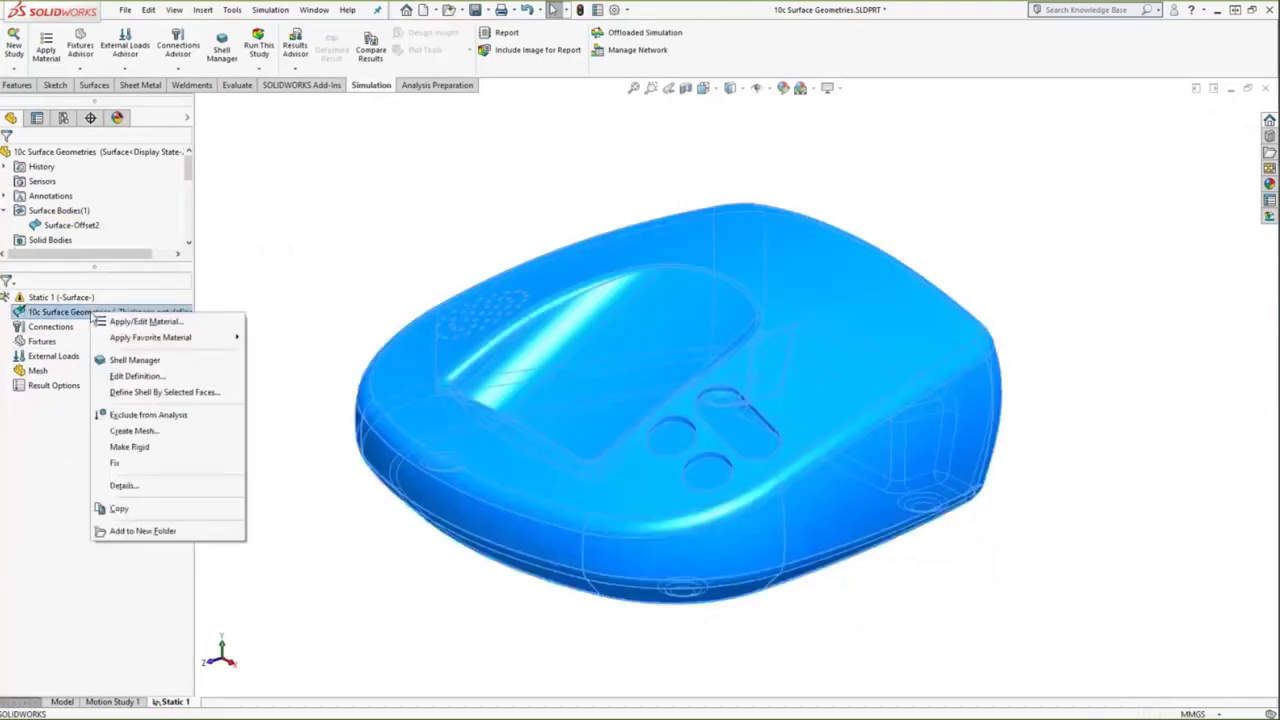
click(158, 392)
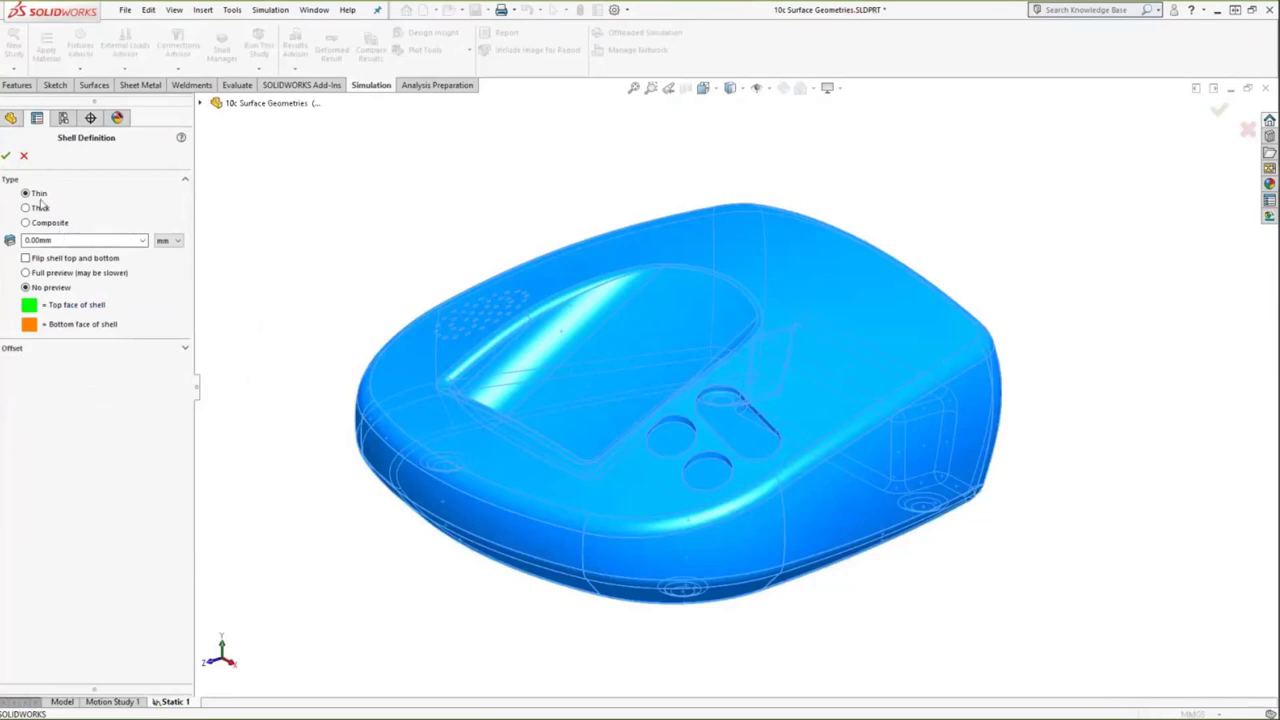
double_click(80, 241)
text(2)
key(Return)
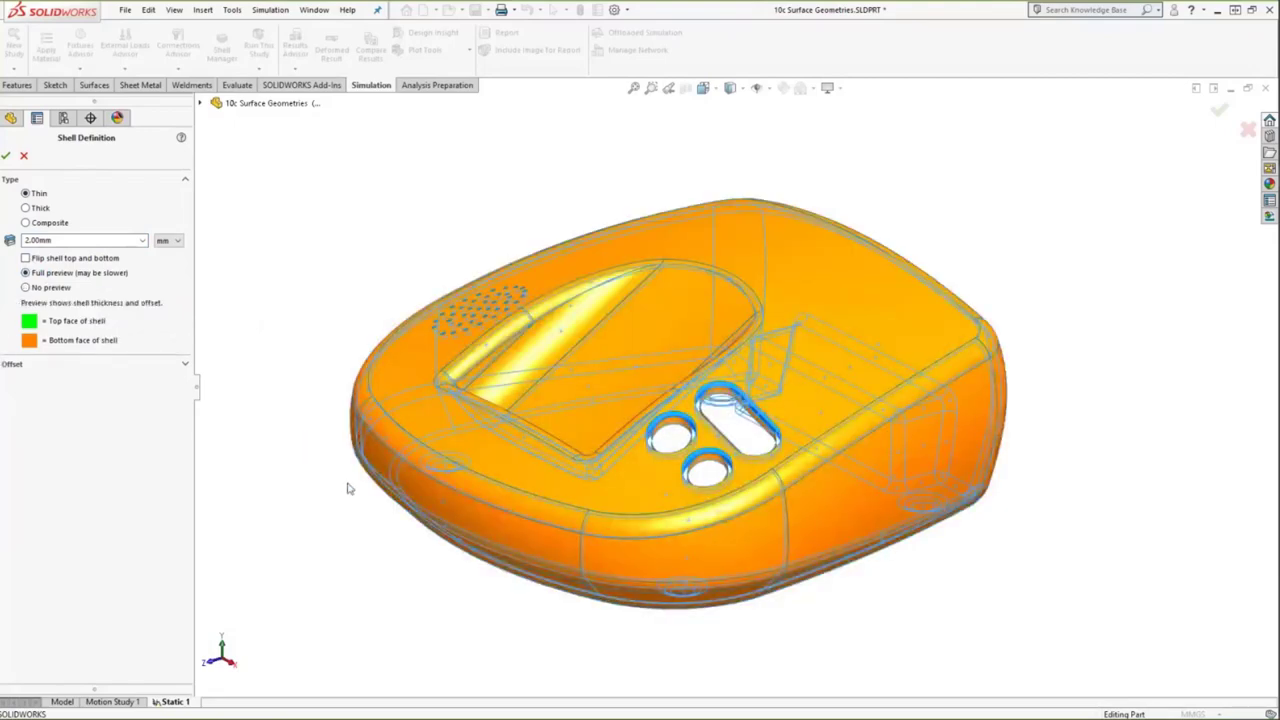
middle_drag(349, 489, 282, 391)
middle_drag(347, 476, 357, 494)
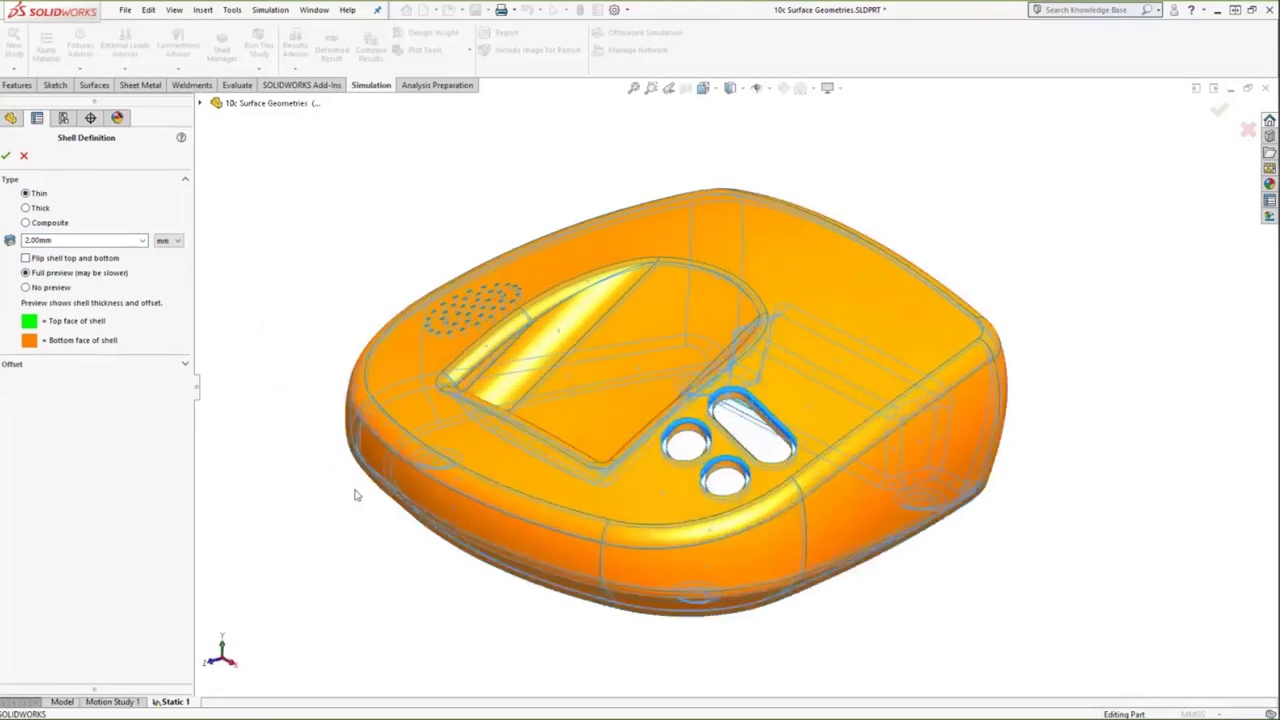
click(185, 365)
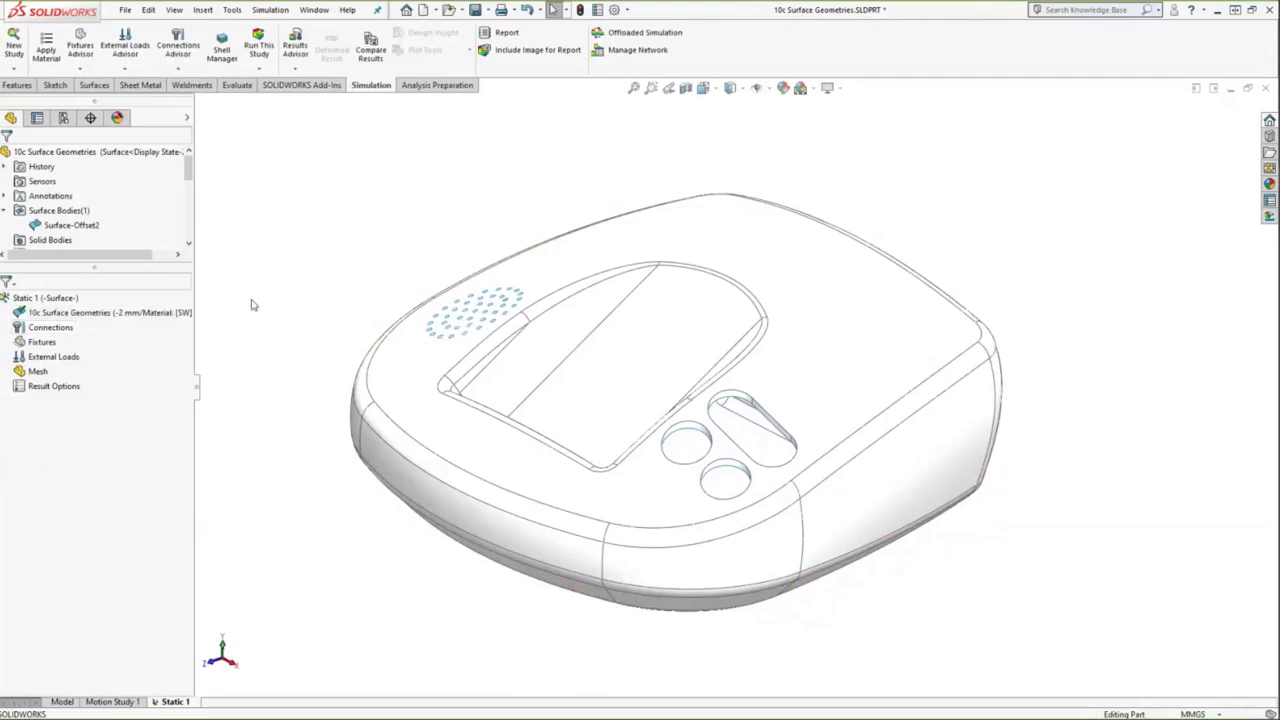
Step: Apply a Fixed Geometry fixture to the four circular foot faces on the housing's underside
right_click(42, 342)
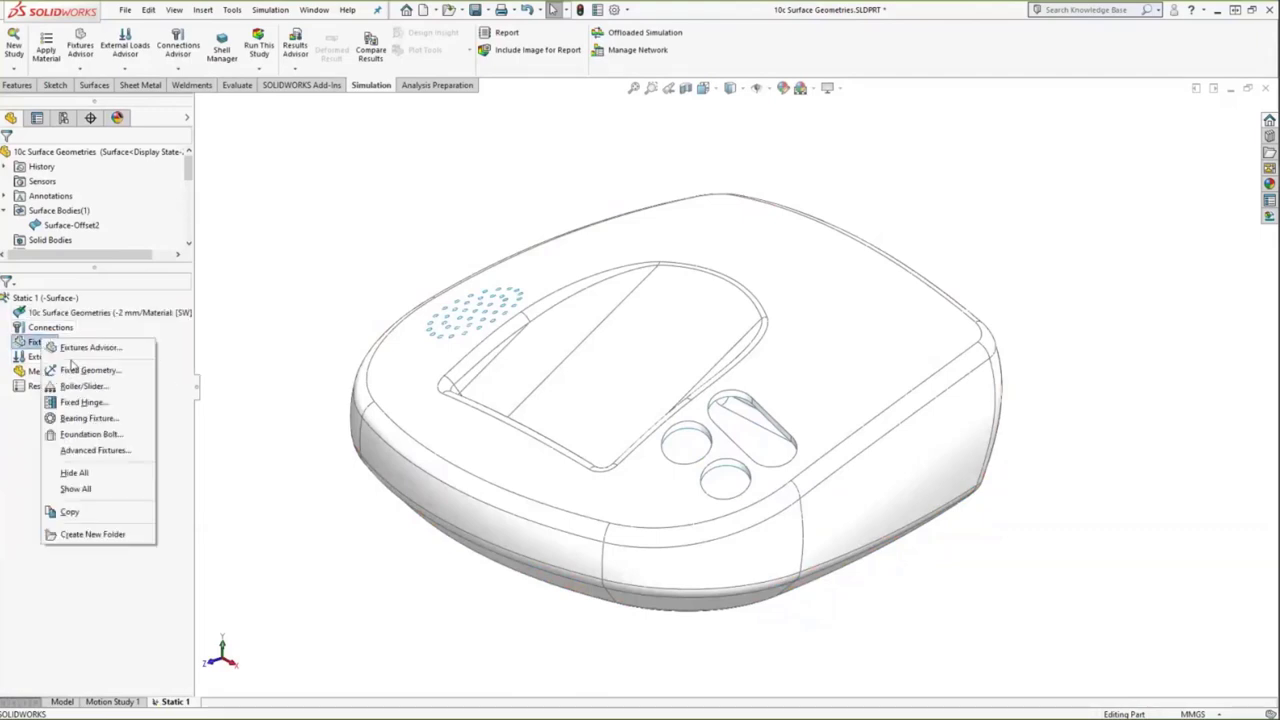
click(86, 370)
middle_drag(357, 591, 274, 374)
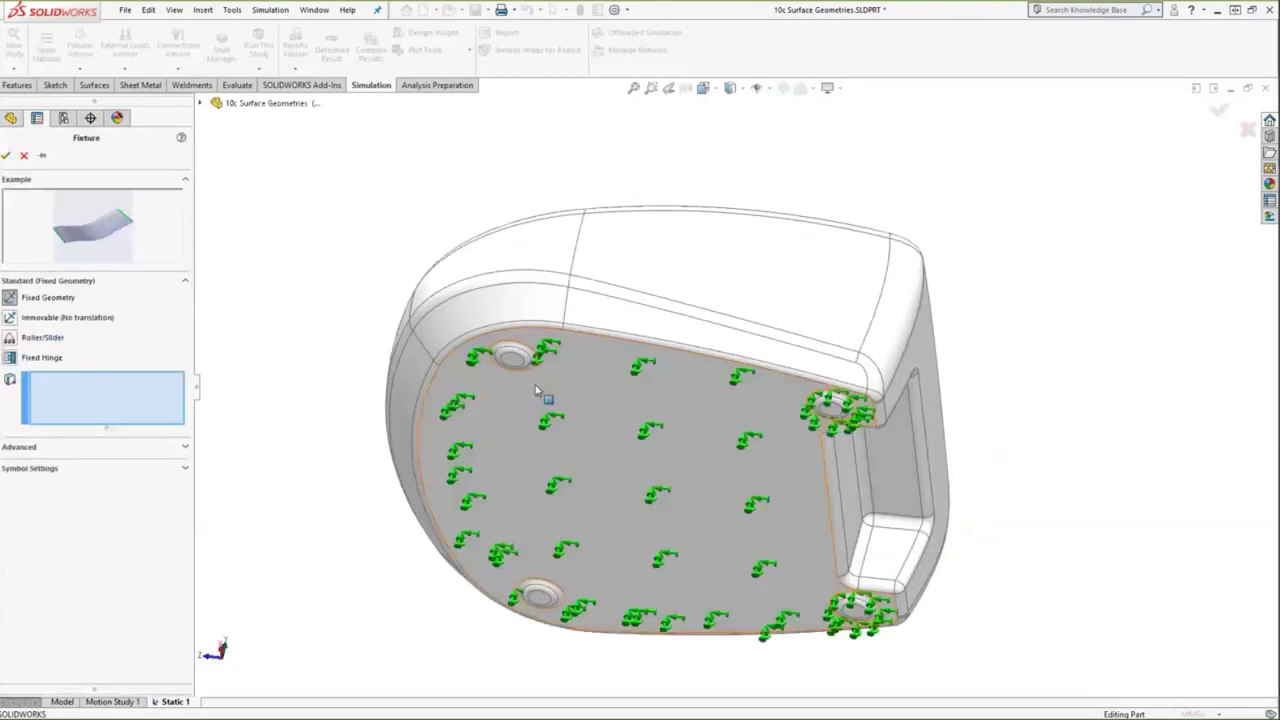
click(540, 600)
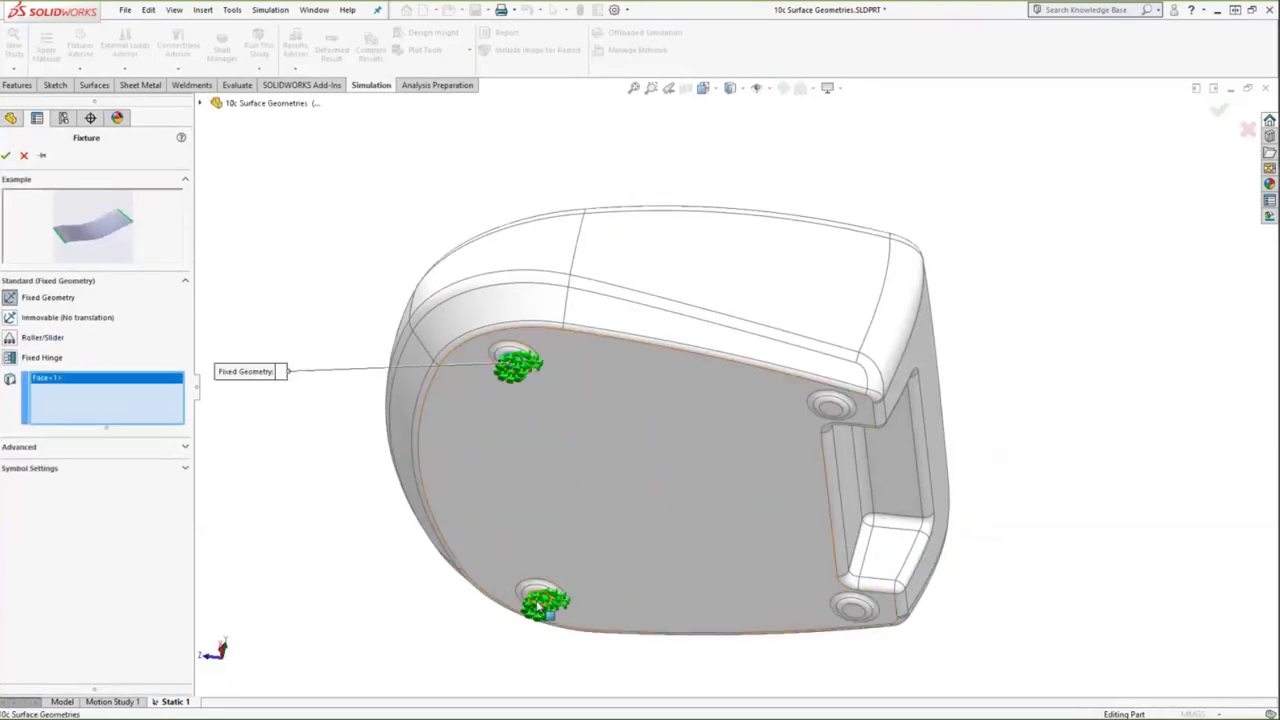
click(825, 425)
click(835, 572)
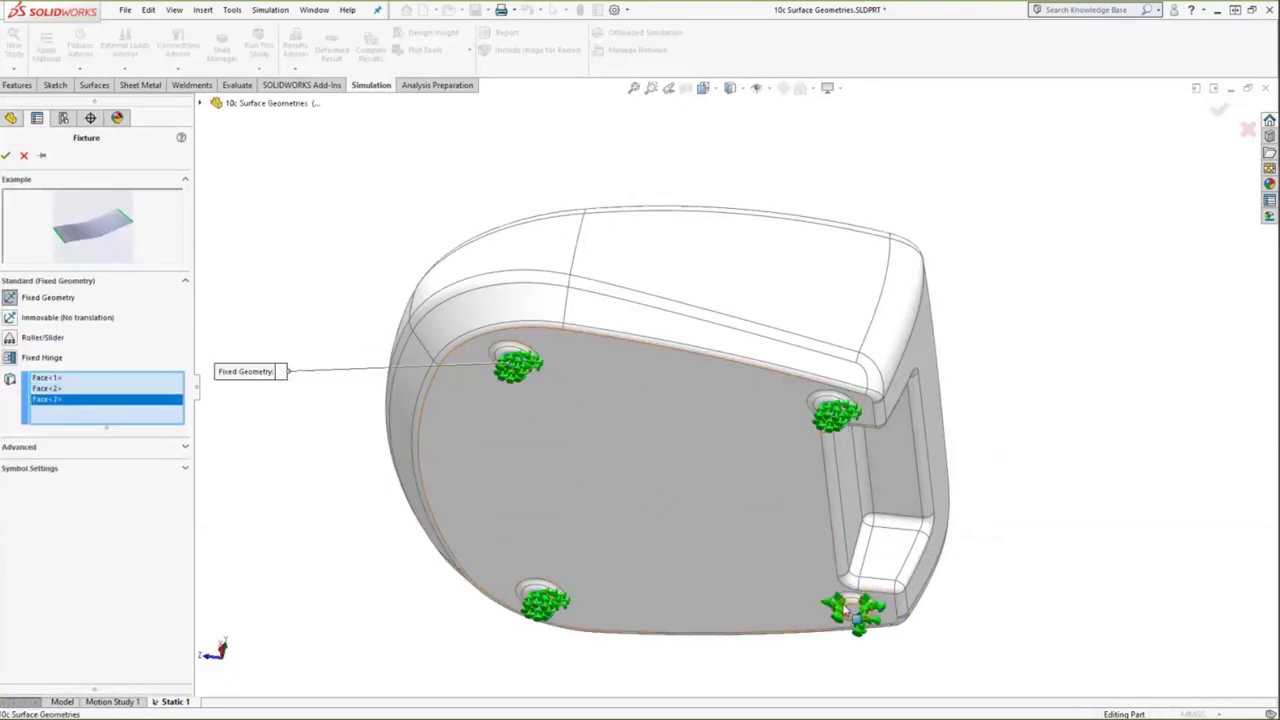
click(515, 358)
key(ctrl+7)
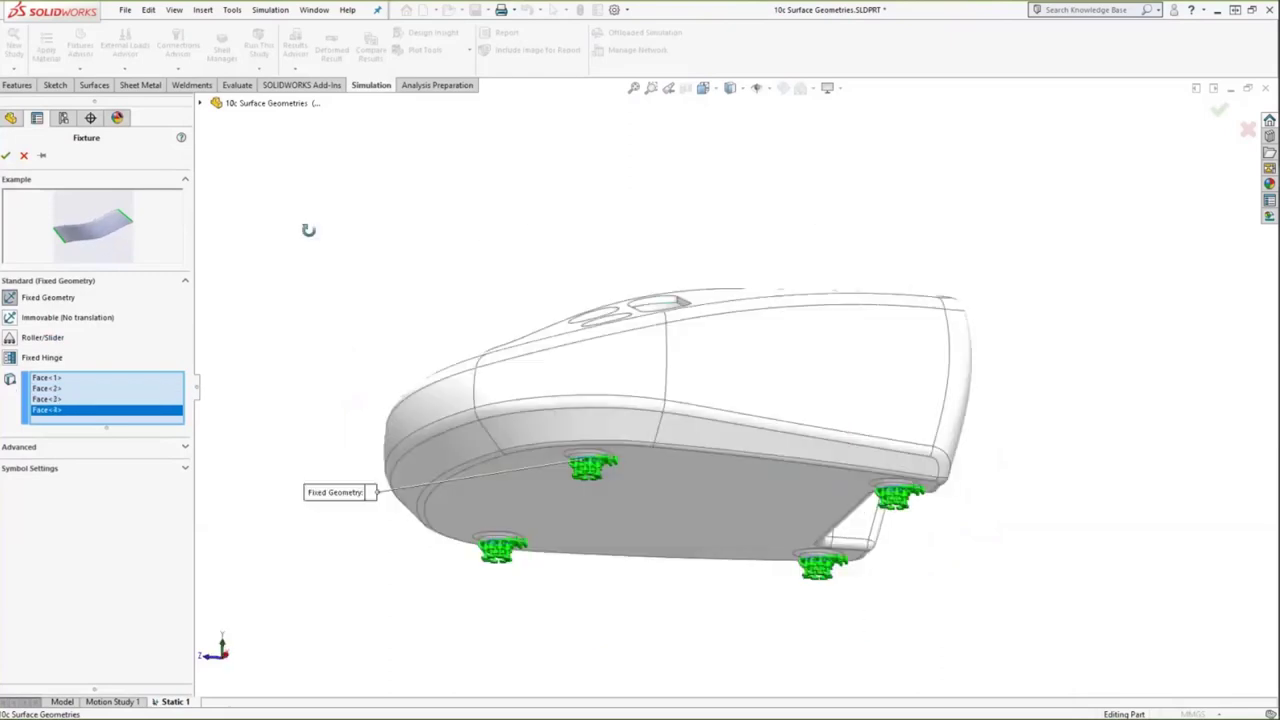
click(7, 158)
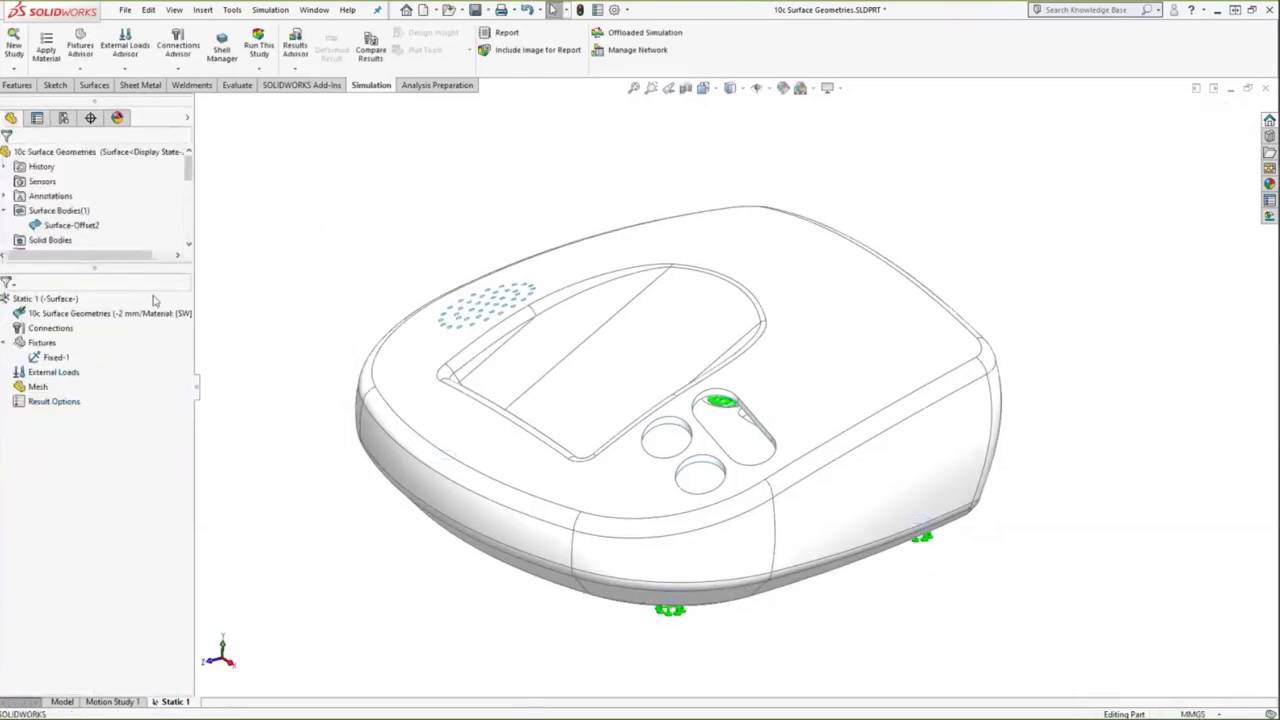
Step: Apply a 5 lbf normal force to the large flat face inside the recess on top of the housing
right_click(65, 377)
click(92, 408)
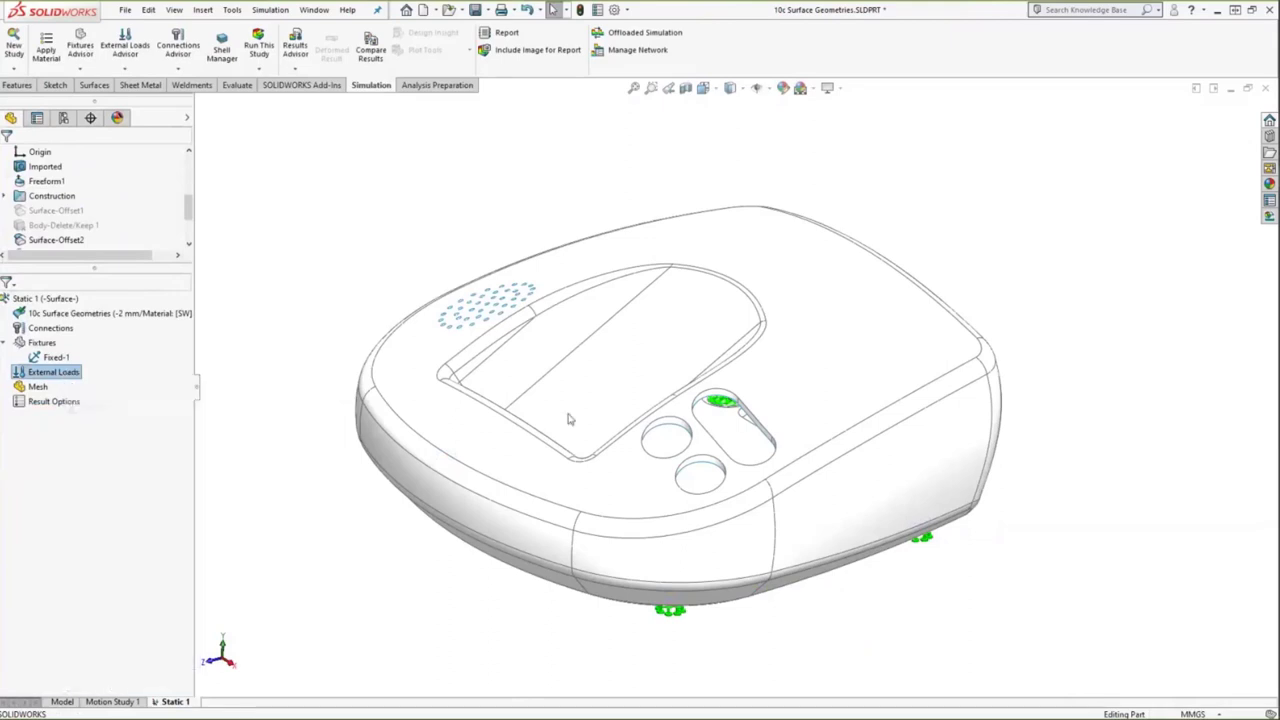
click(569, 418)
click(25, 349)
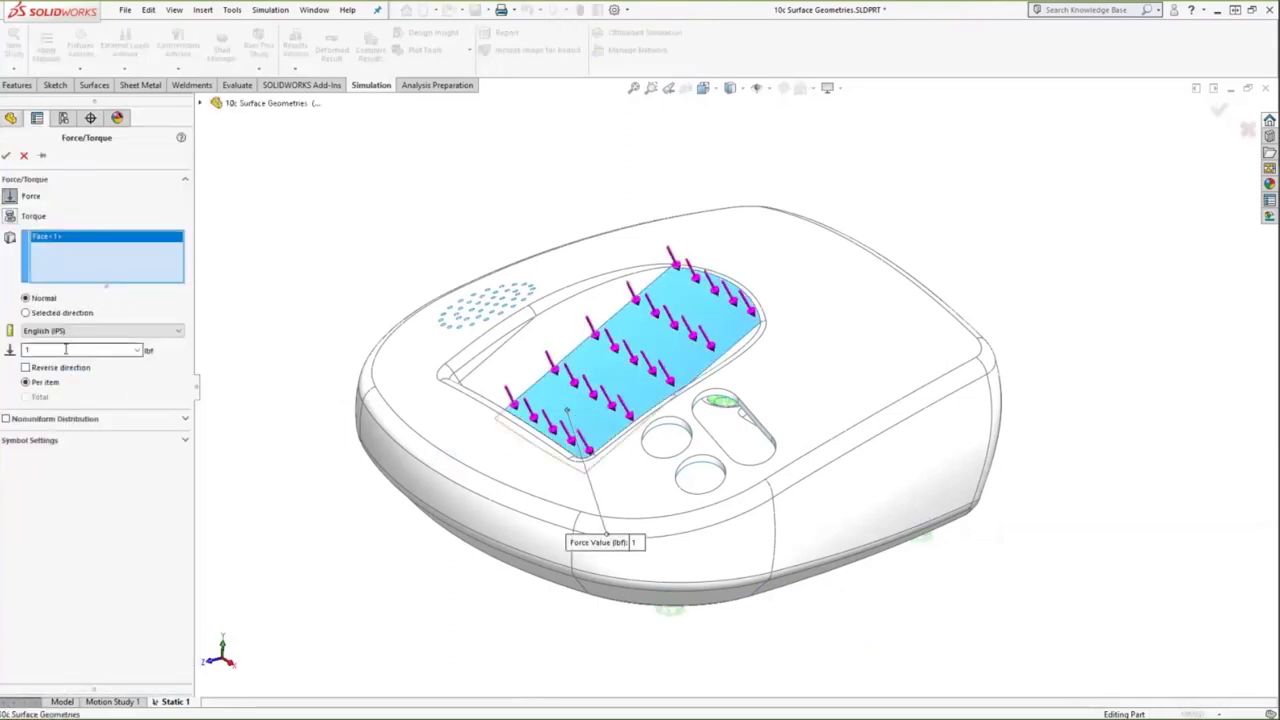
text(5)
click(6, 155)
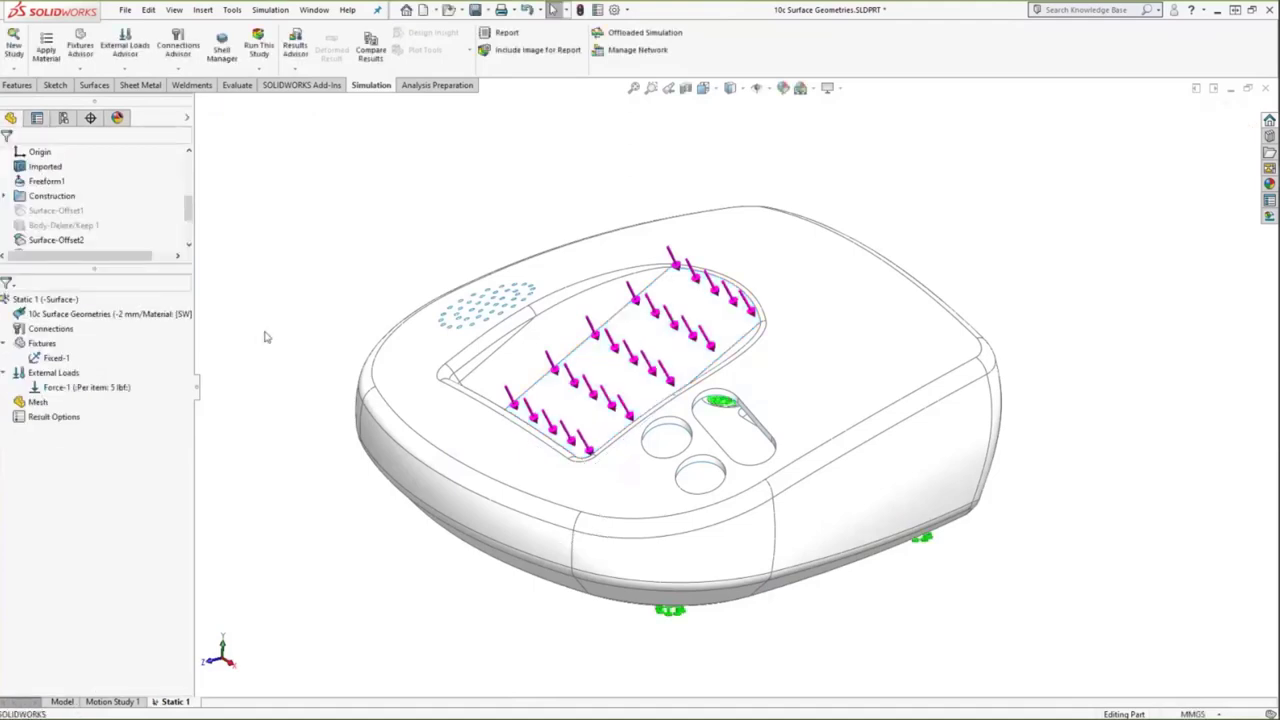
Step: Mesh the surface body with a standard mesh, keeping the default density and element sizes
right_click(41, 402)
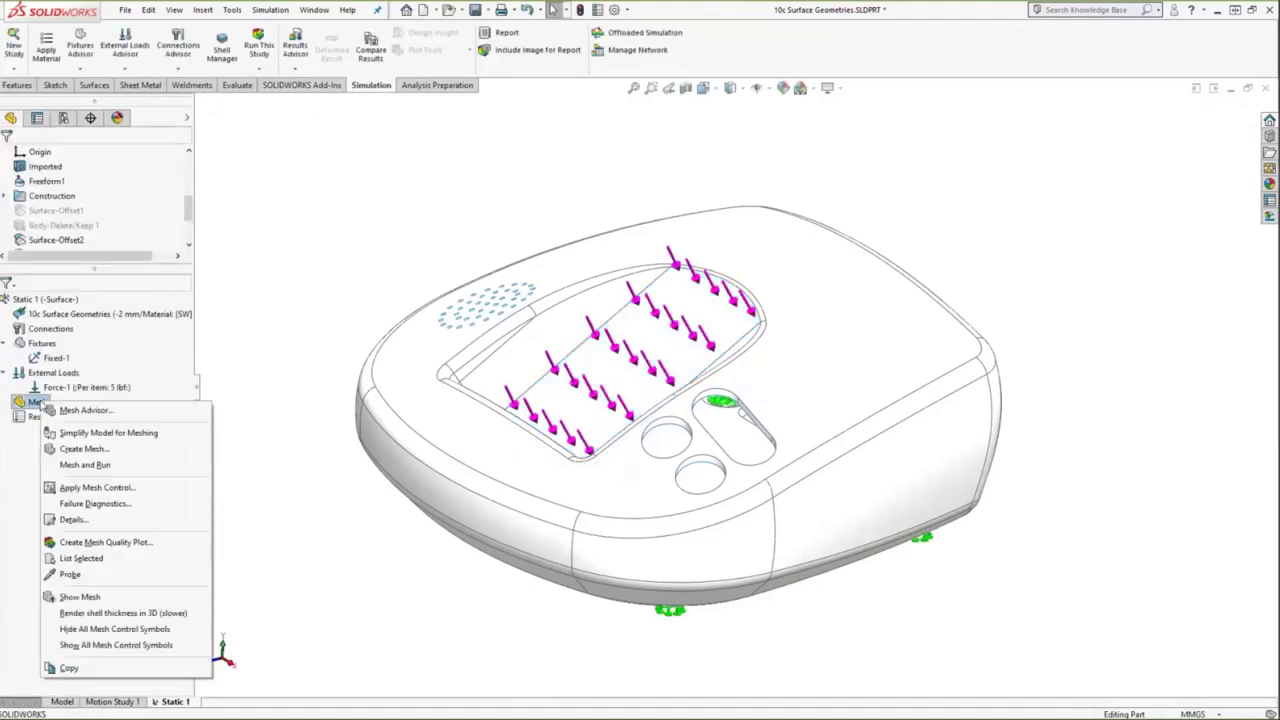
click(84, 449)
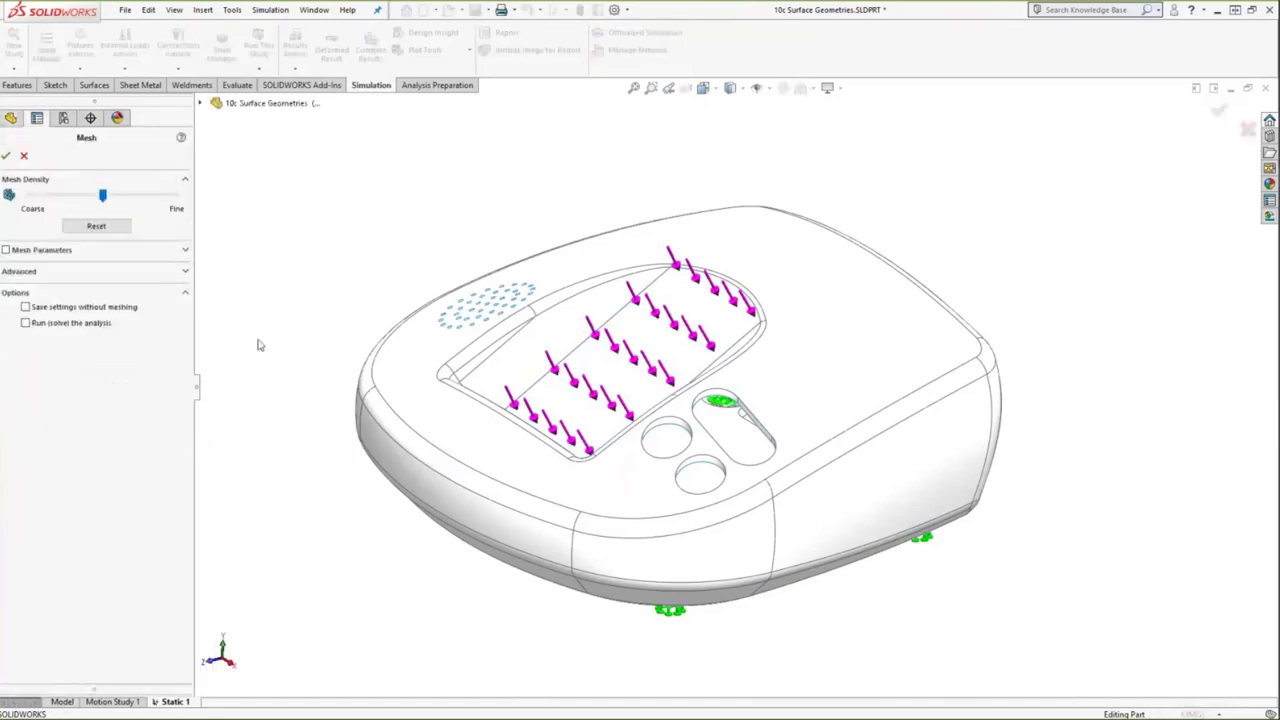
click(186, 250)
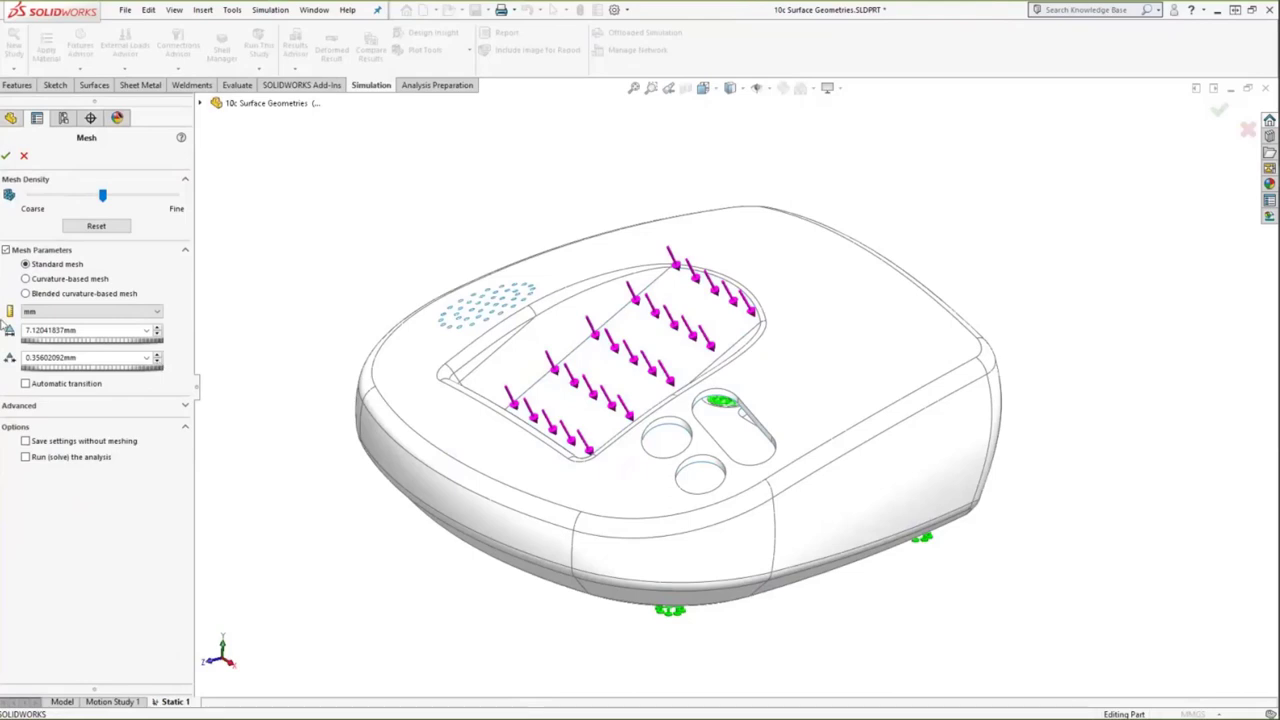
click(6, 157)
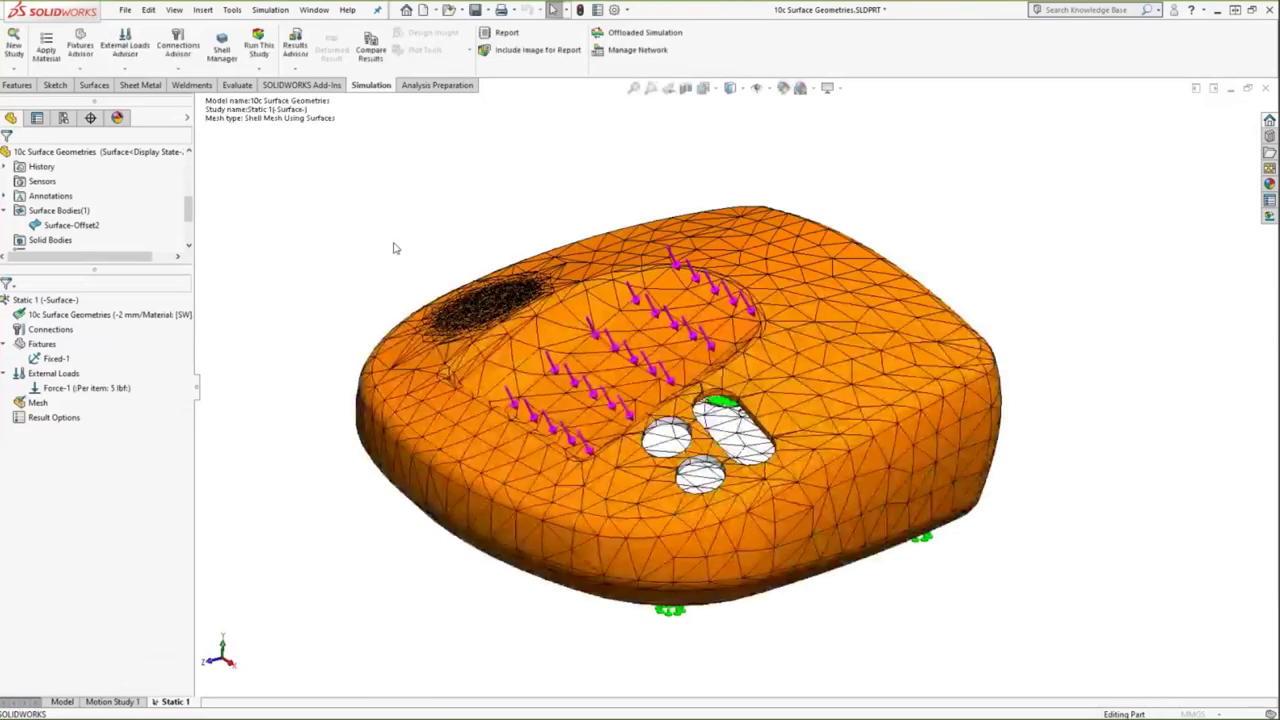
Step: Flip the shell elements on the inner walls of the two round button holes to match the surrounding mesh orientation
middle_drag(392, 238, 678, 383)
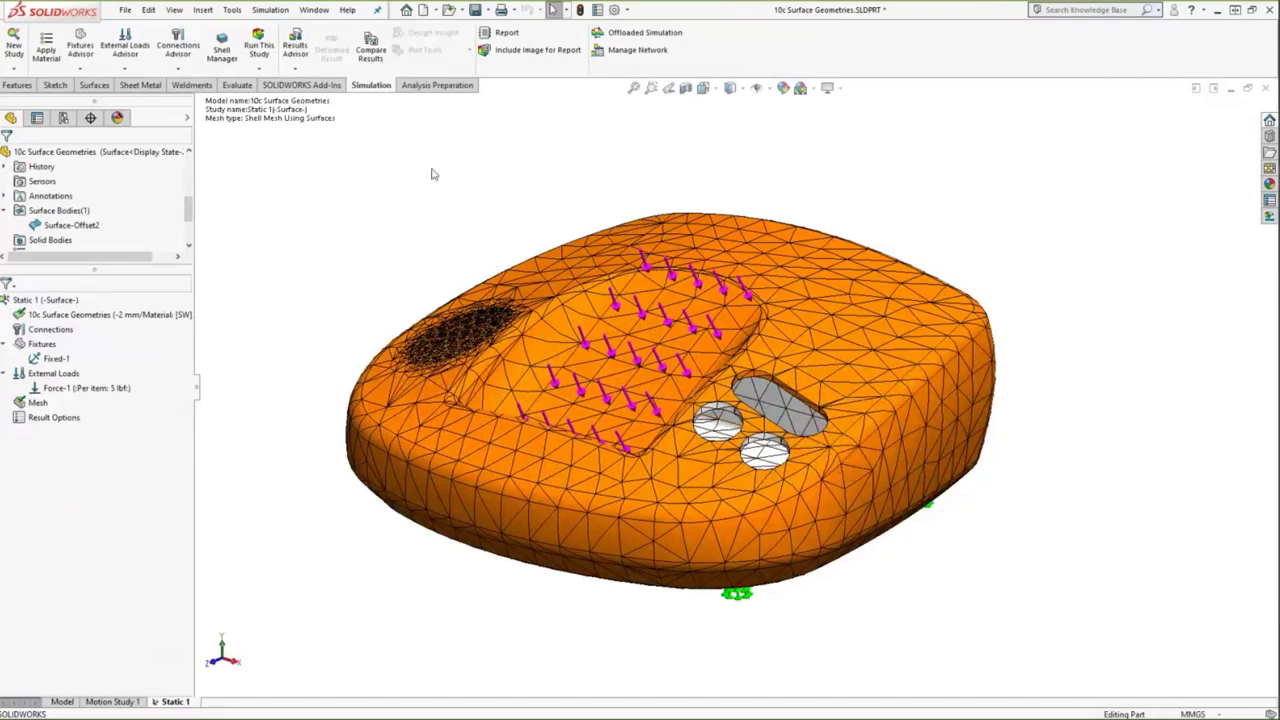
mouse_move(433, 174)
middle_down()
mouse_move(429, 194)
mouse_move(423, 166)
middle_up()
scroll(814, 520, down, 3)
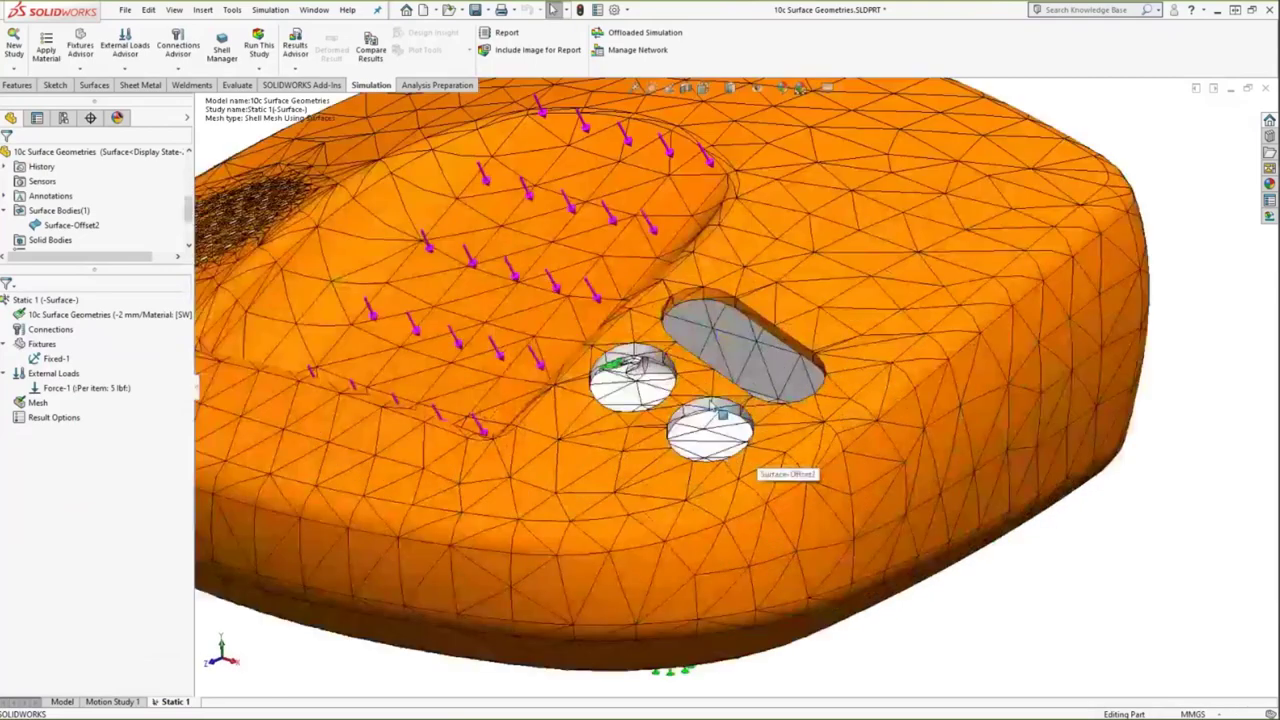
scroll(710, 403, down, 2)
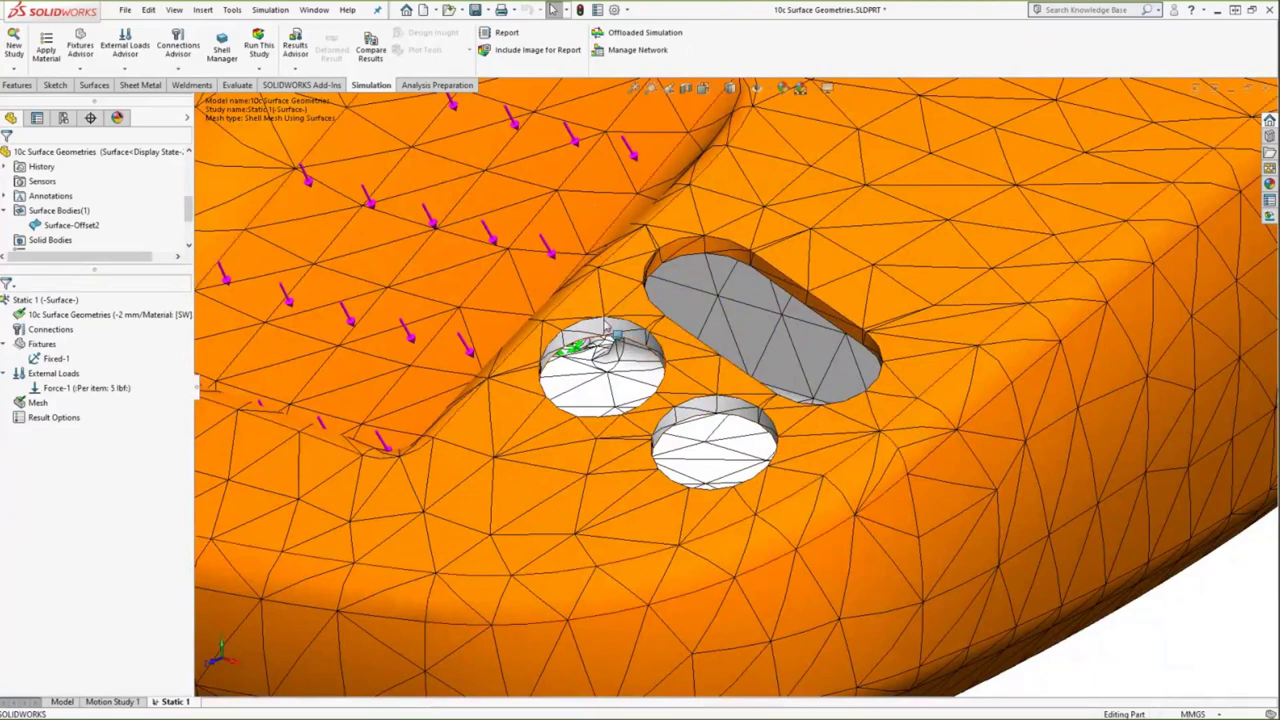
click(618, 334)
ctrl+click(713, 409)
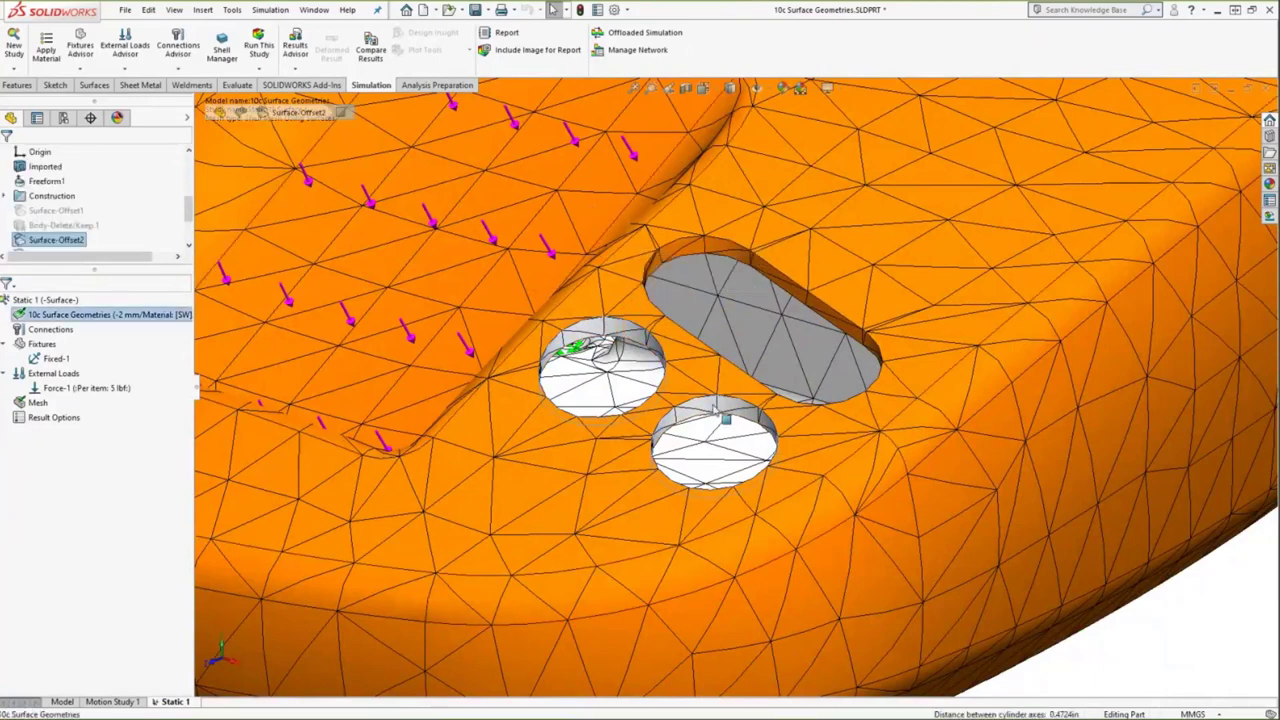
right_click(37, 402)
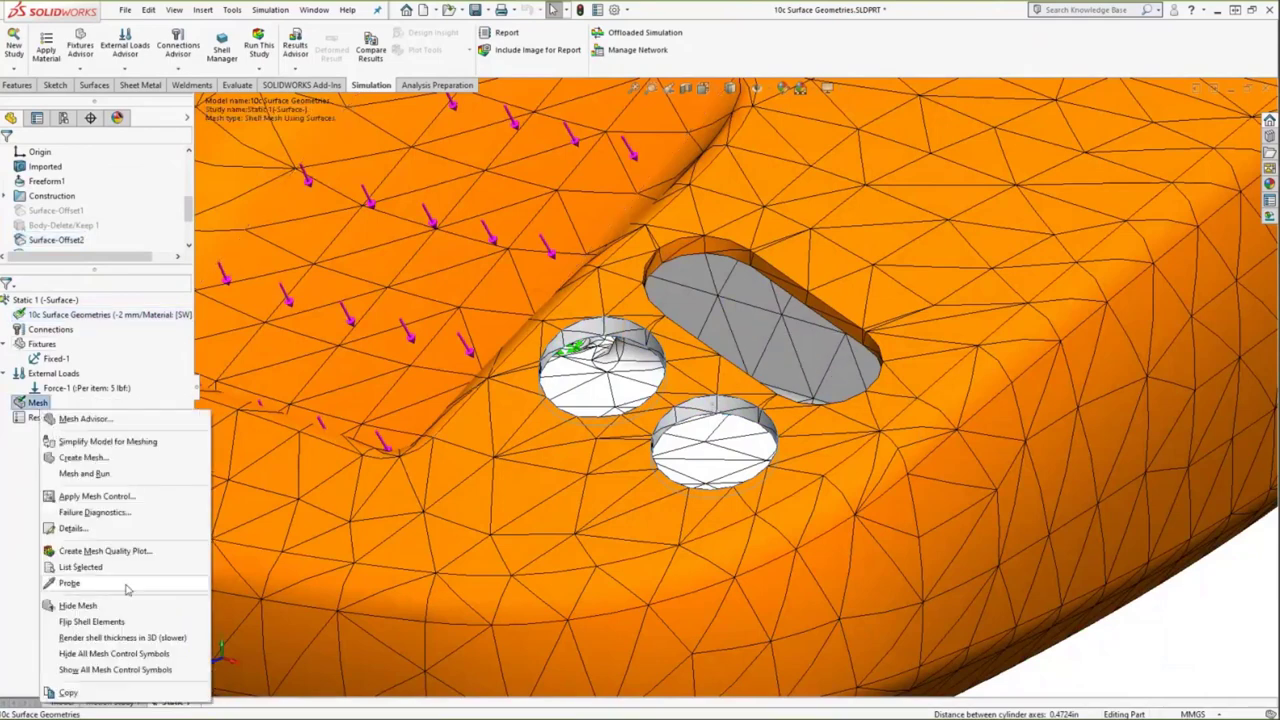
click(92, 622)
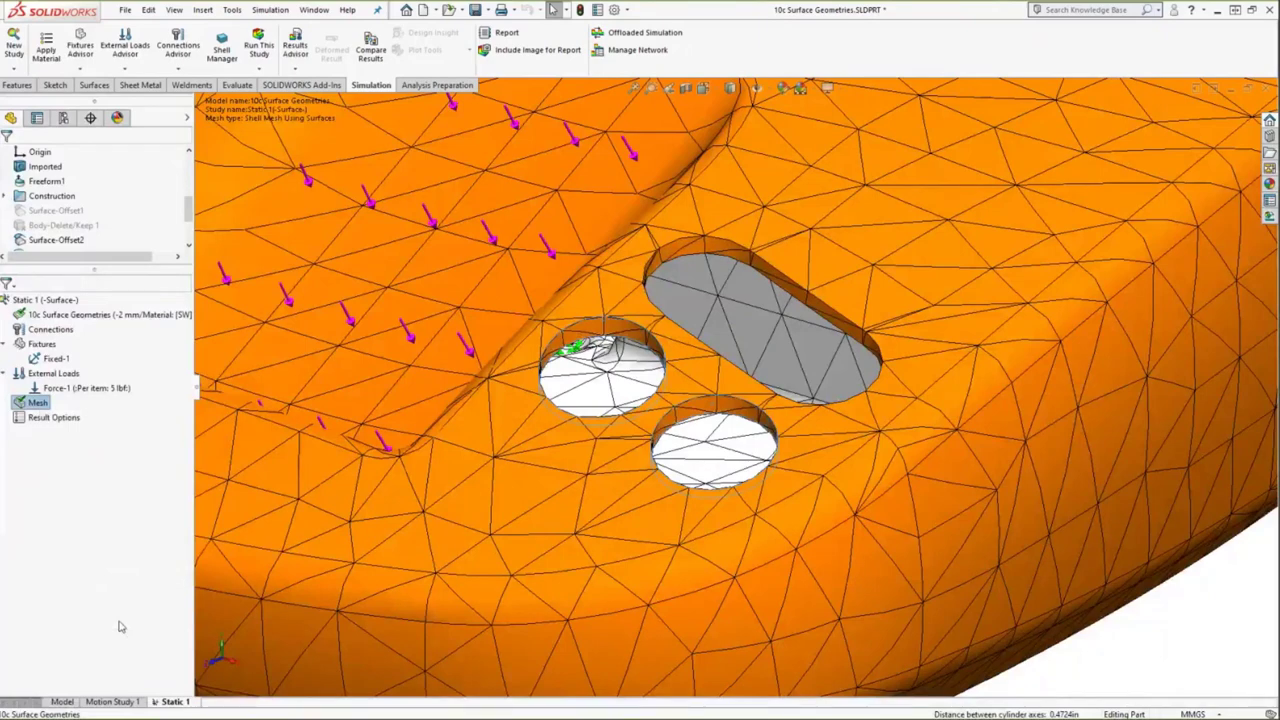
Step: Run the static study on the shell-meshed housing
scroll(537, 557, up, 1)
scroll(535, 555, up, 4)
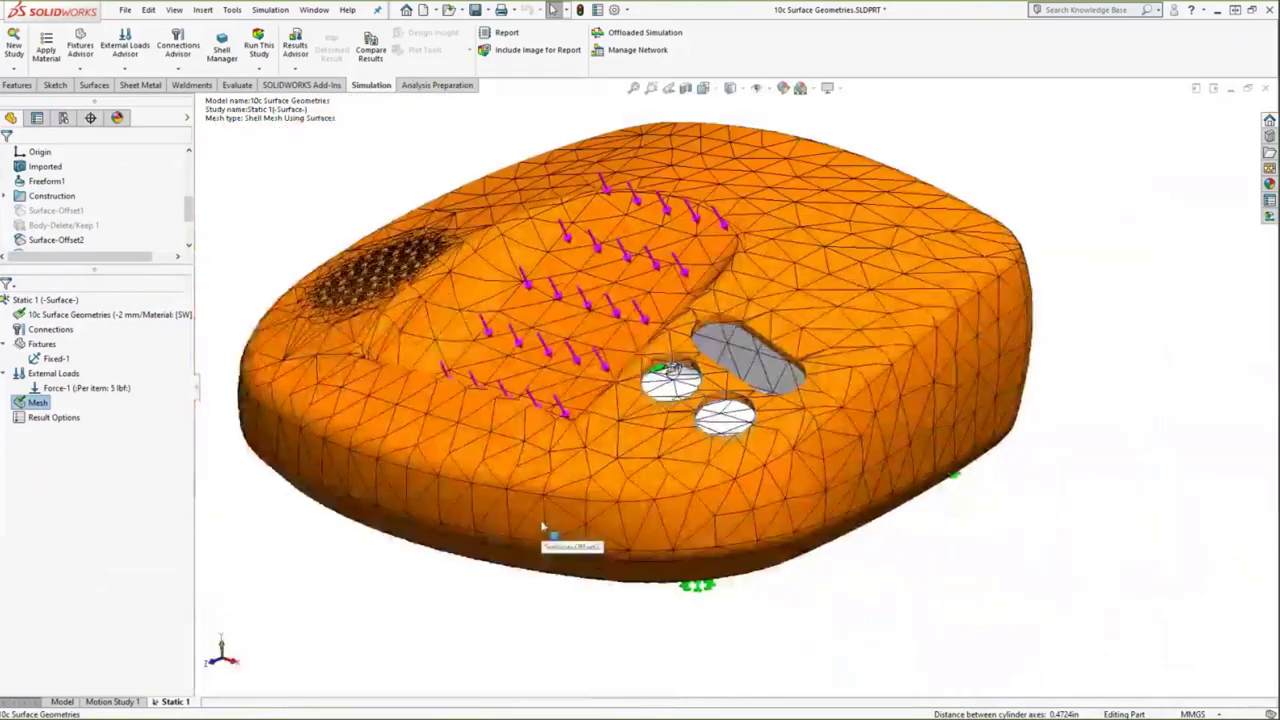
click(300, 530)
middle_drag(300, 530, 293, 540)
right_click(72, 300)
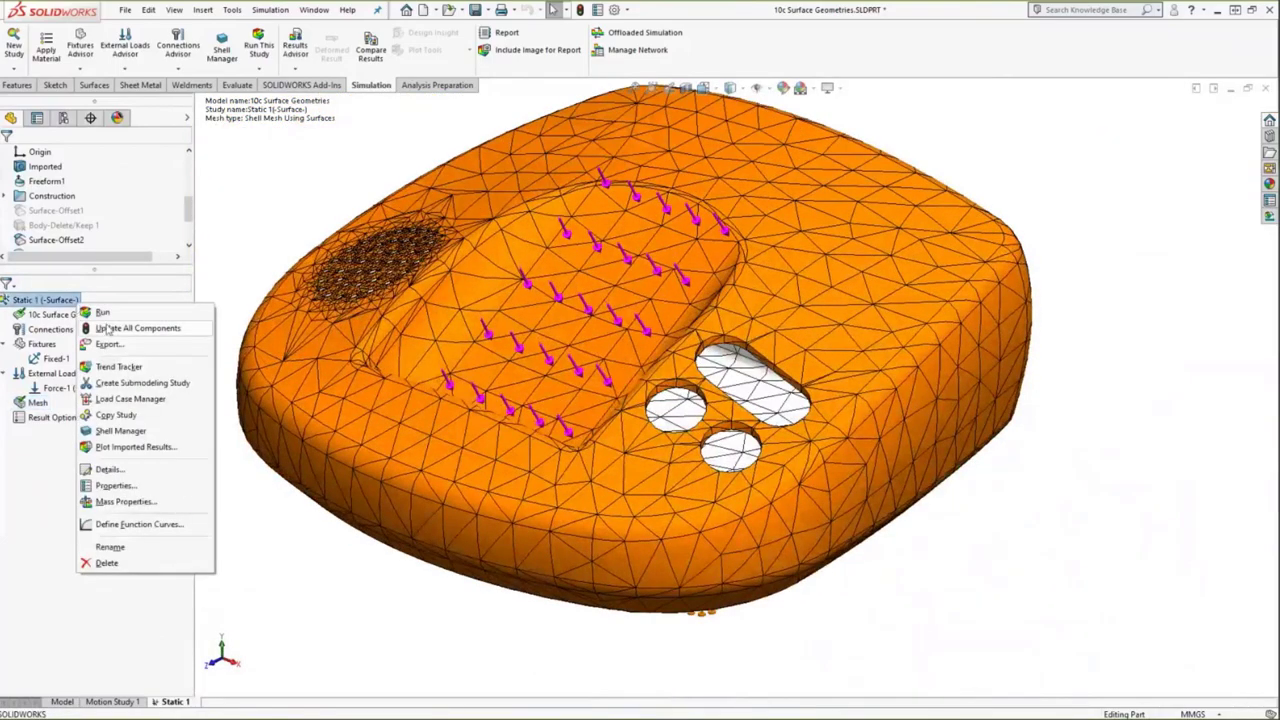
click(102, 312)
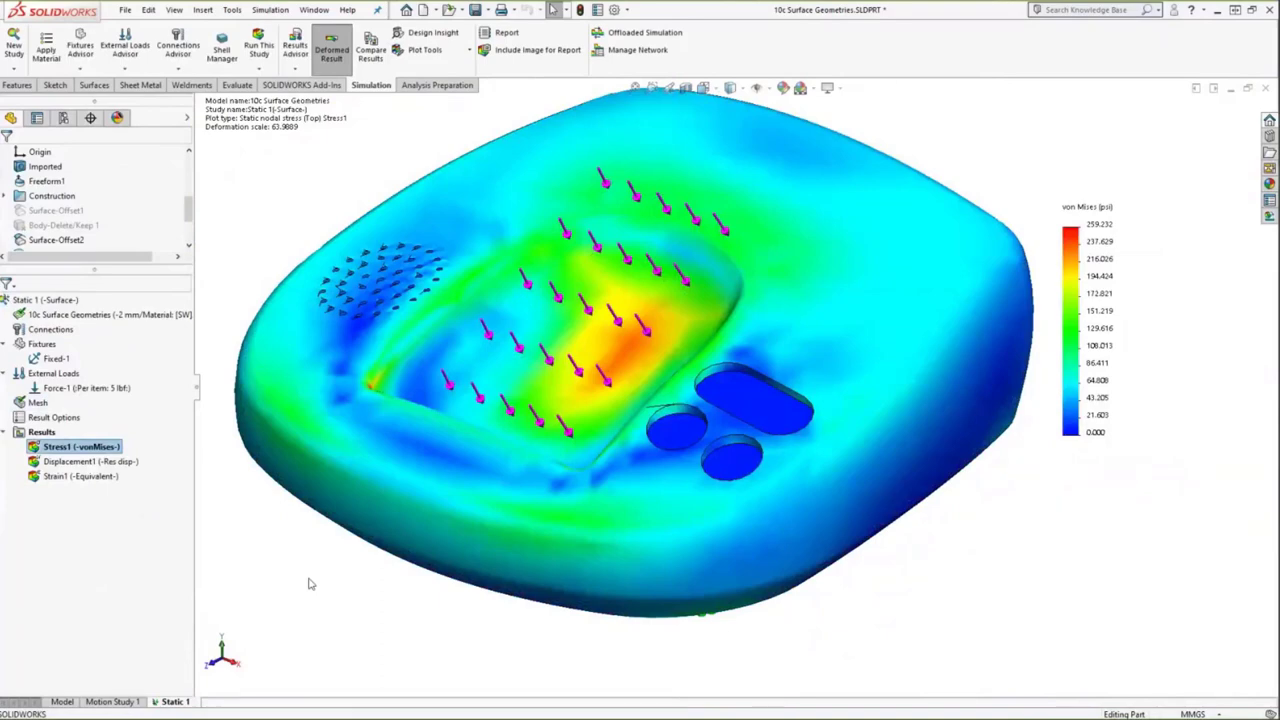
Step: Hide the force arrows and the fixture symbols on the stress plot
click(80, 389)
right_click(80, 389)
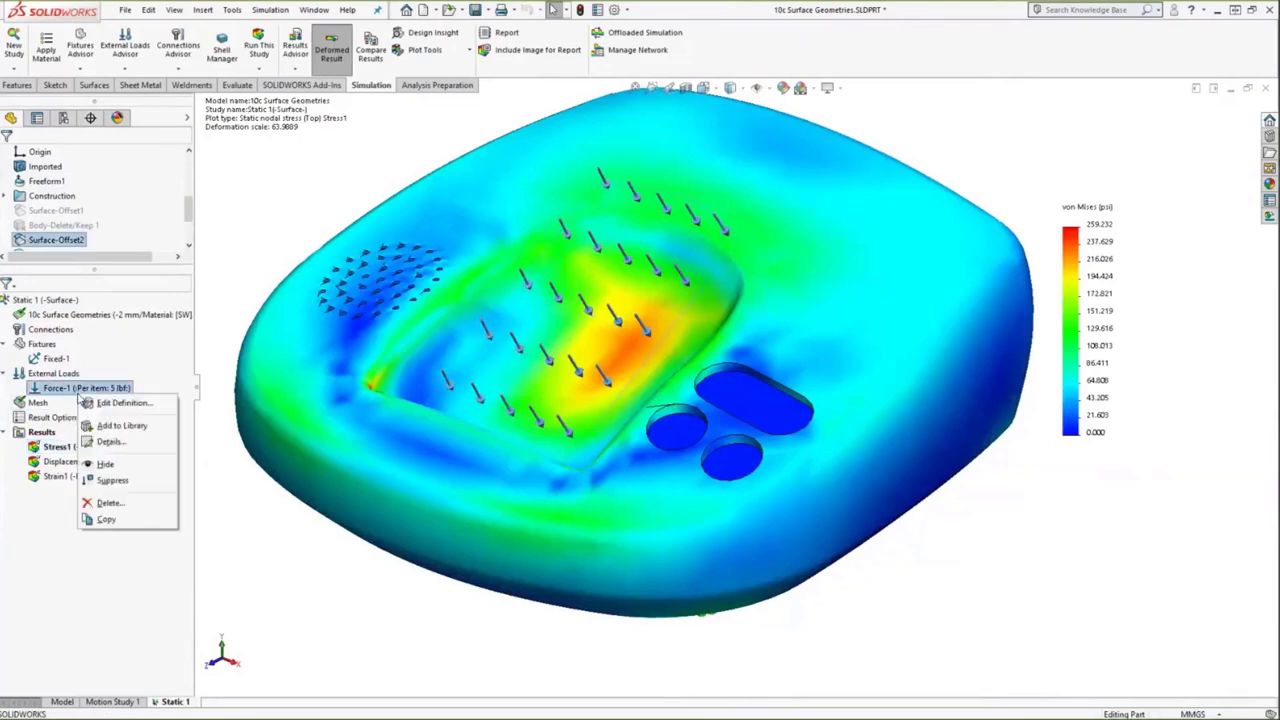
click(120, 466)
right_click(66, 361)
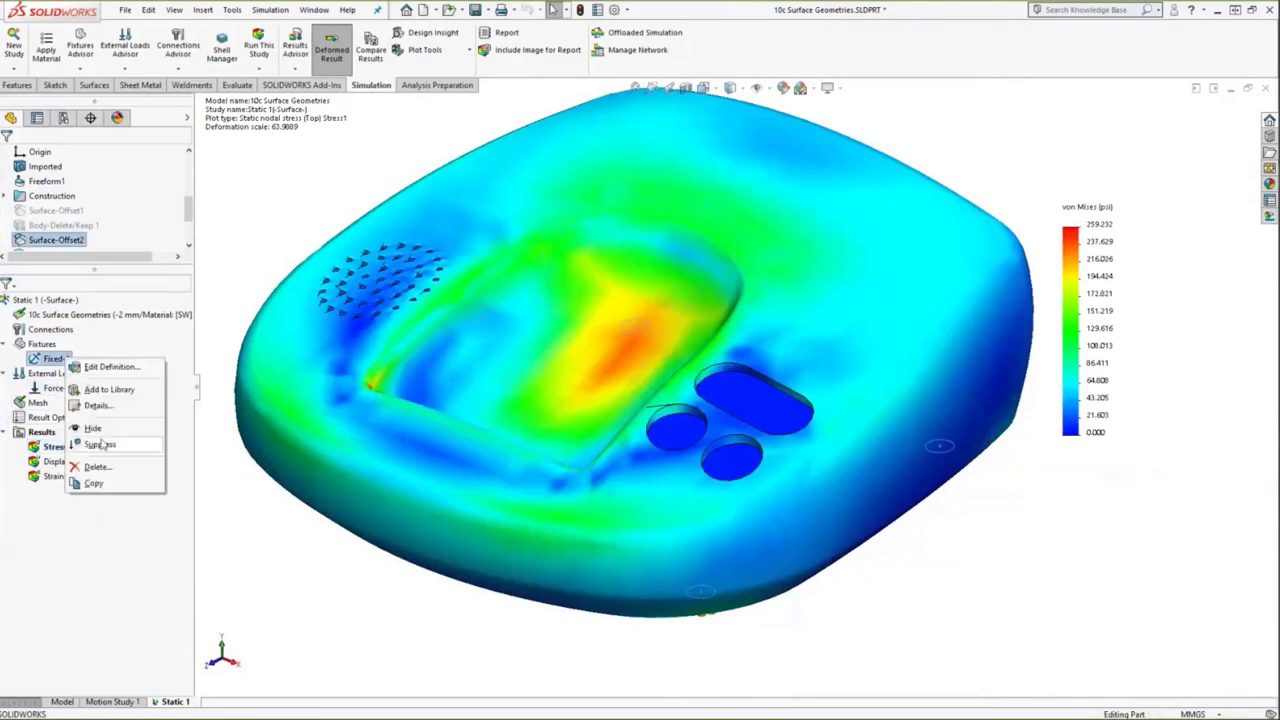
click(312, 585)
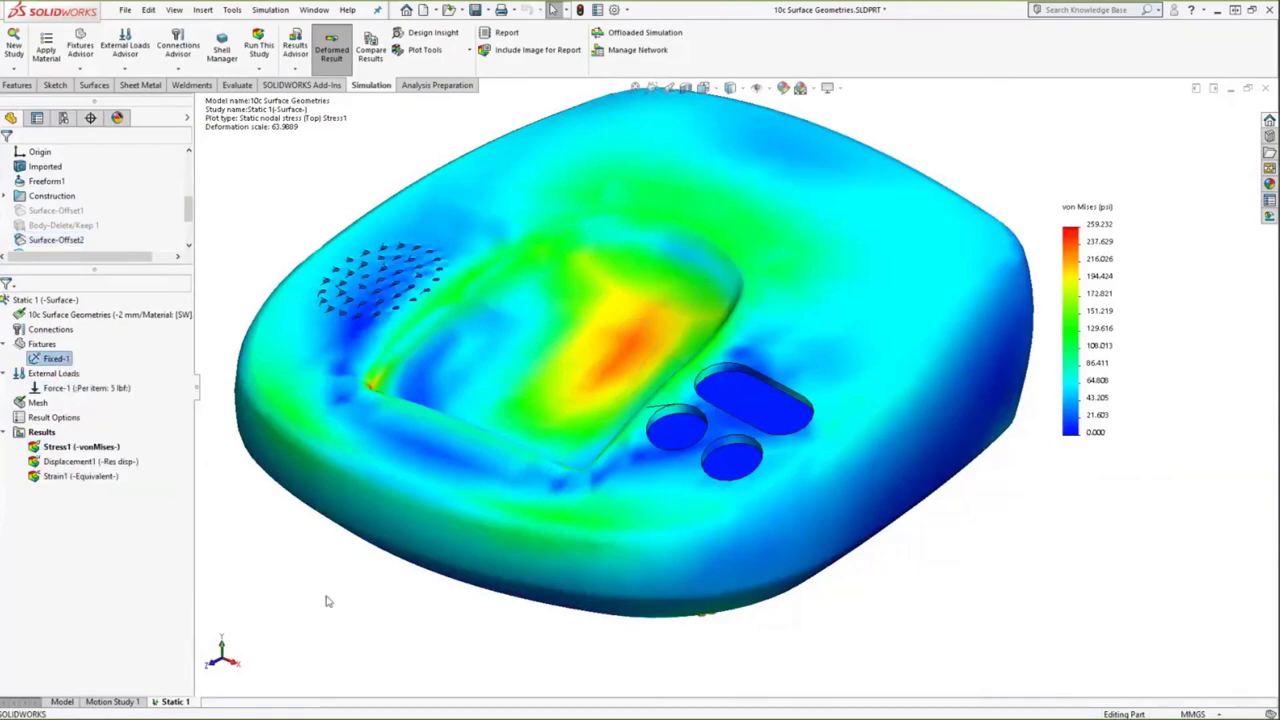
Step: Edit the von Mises stress plot to show the stress on the shell's bottom face
mouse_move(651, 566)
middle_down()
mouse_move(549, 391)
mouse_move(640, 568)
middle_up()
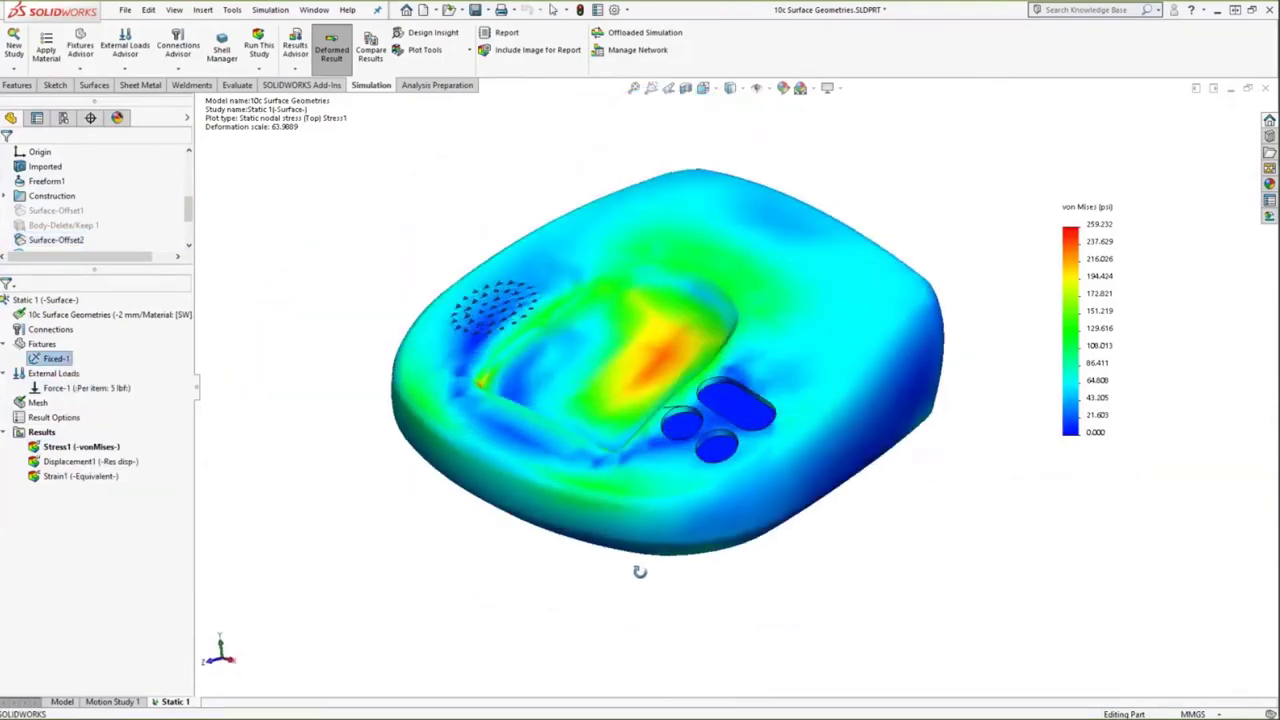
right_click(107, 452)
click(265, 303)
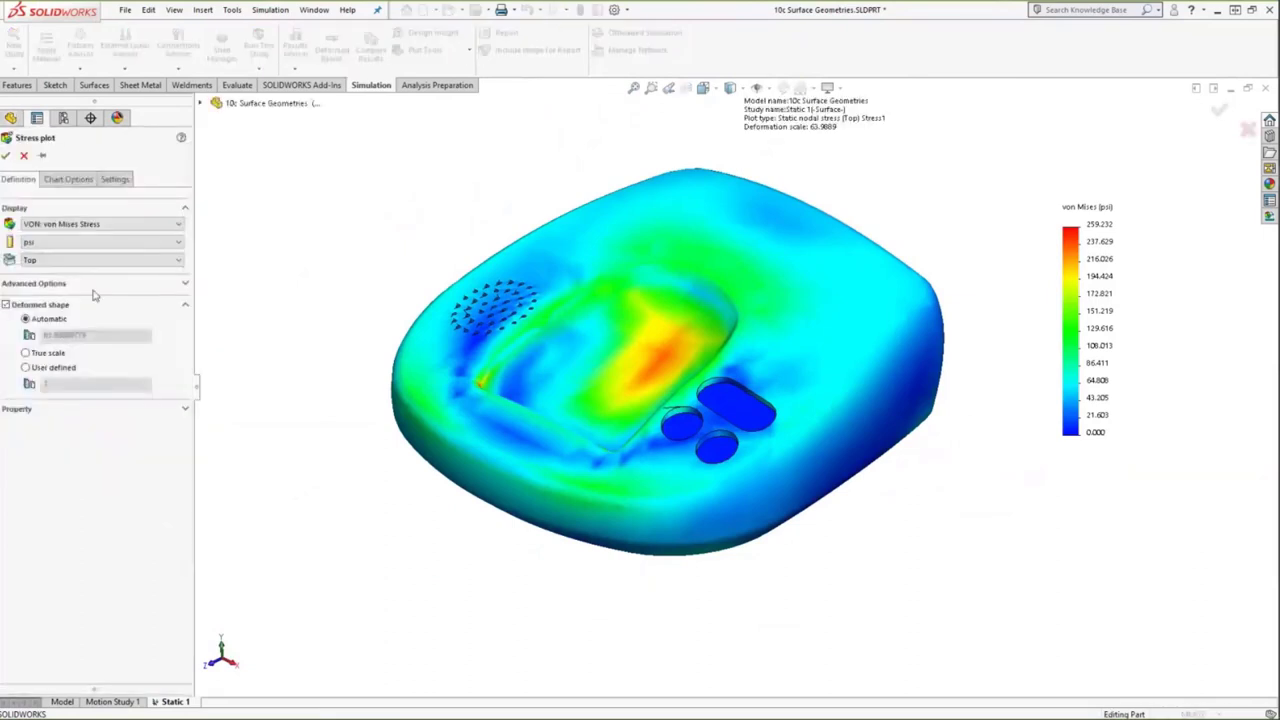
click(57, 261)
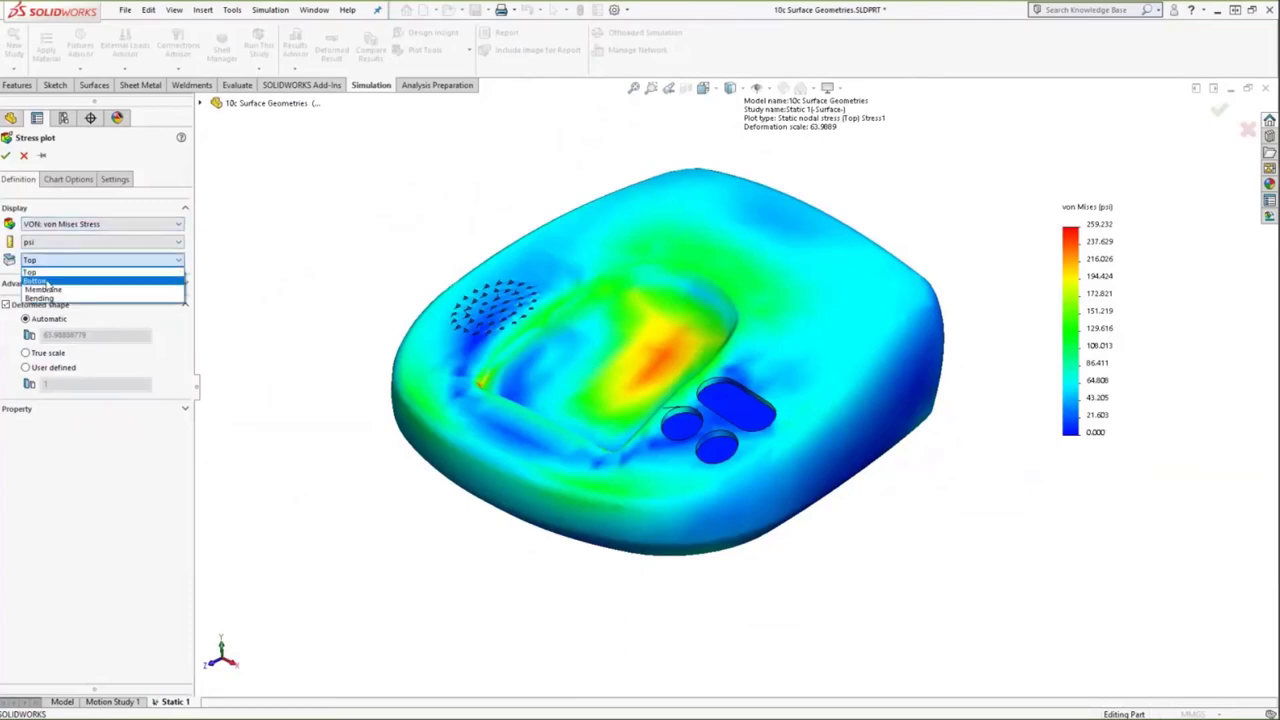
click(42, 282)
click(6, 157)
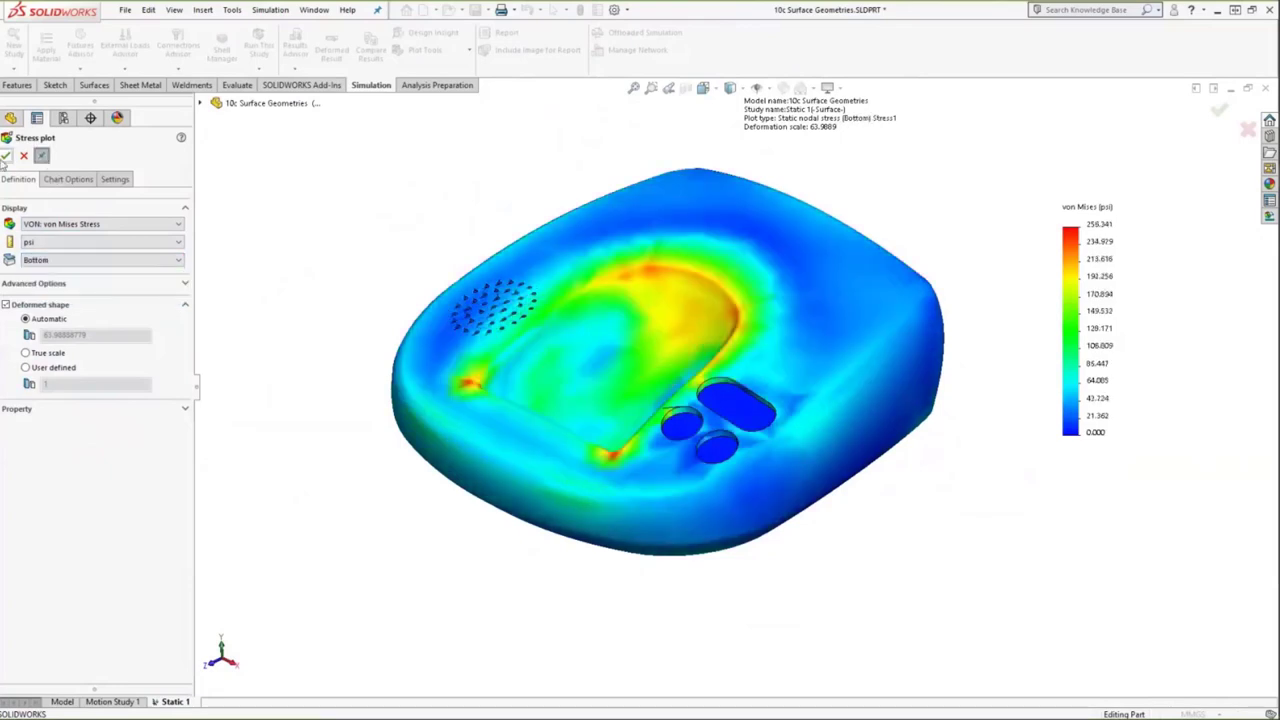
Step: Display the membrane component and the bending component of the shell stress in the von Mises plot
click(58, 261)
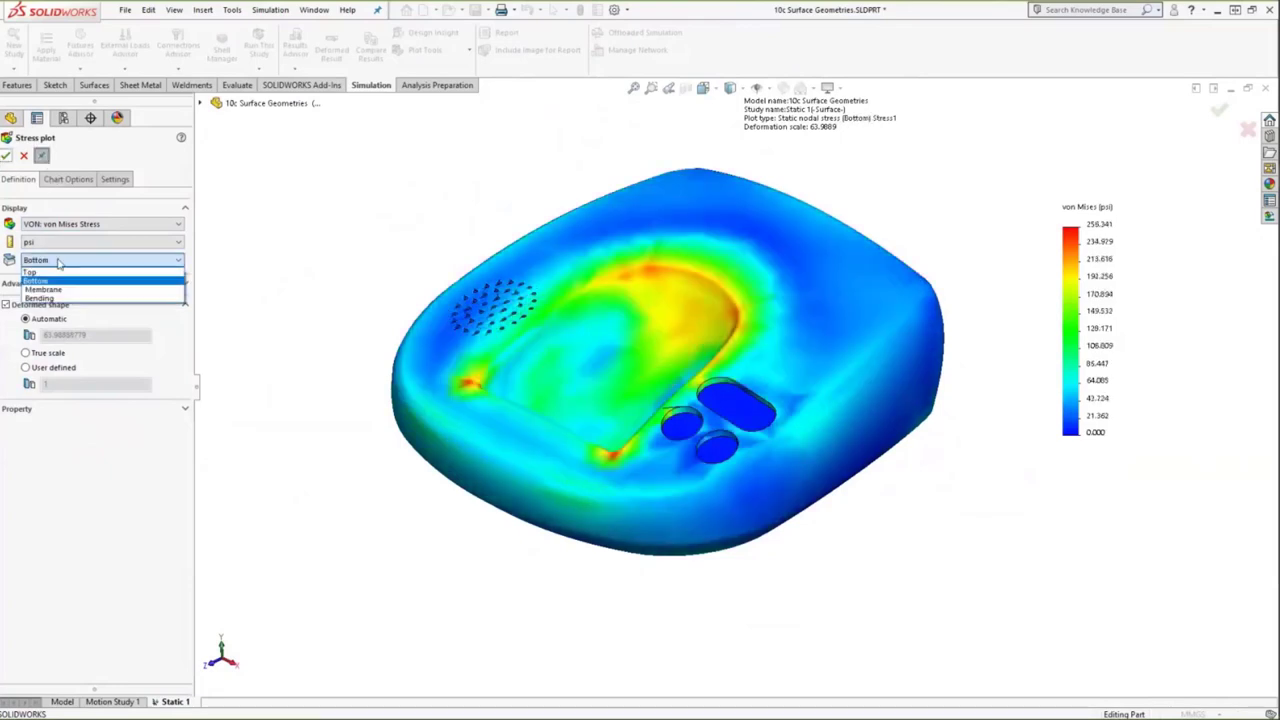
click(43, 289)
click(6, 157)
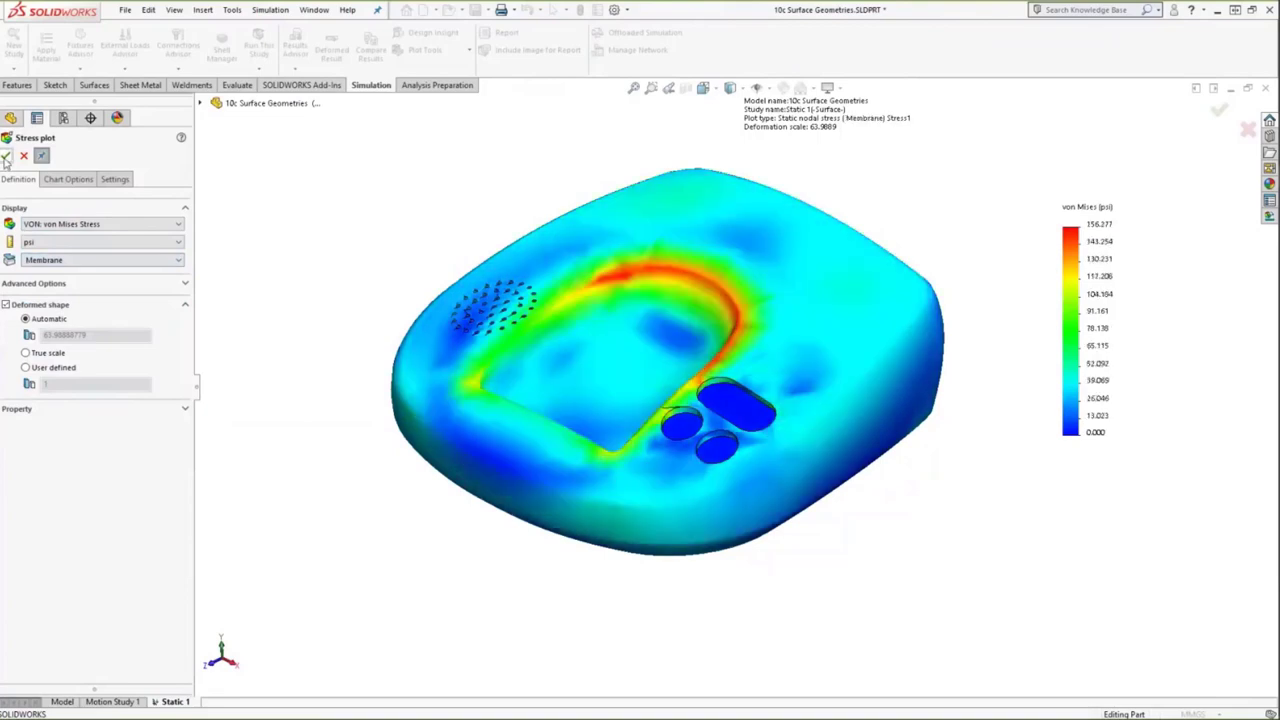
click(58, 260)
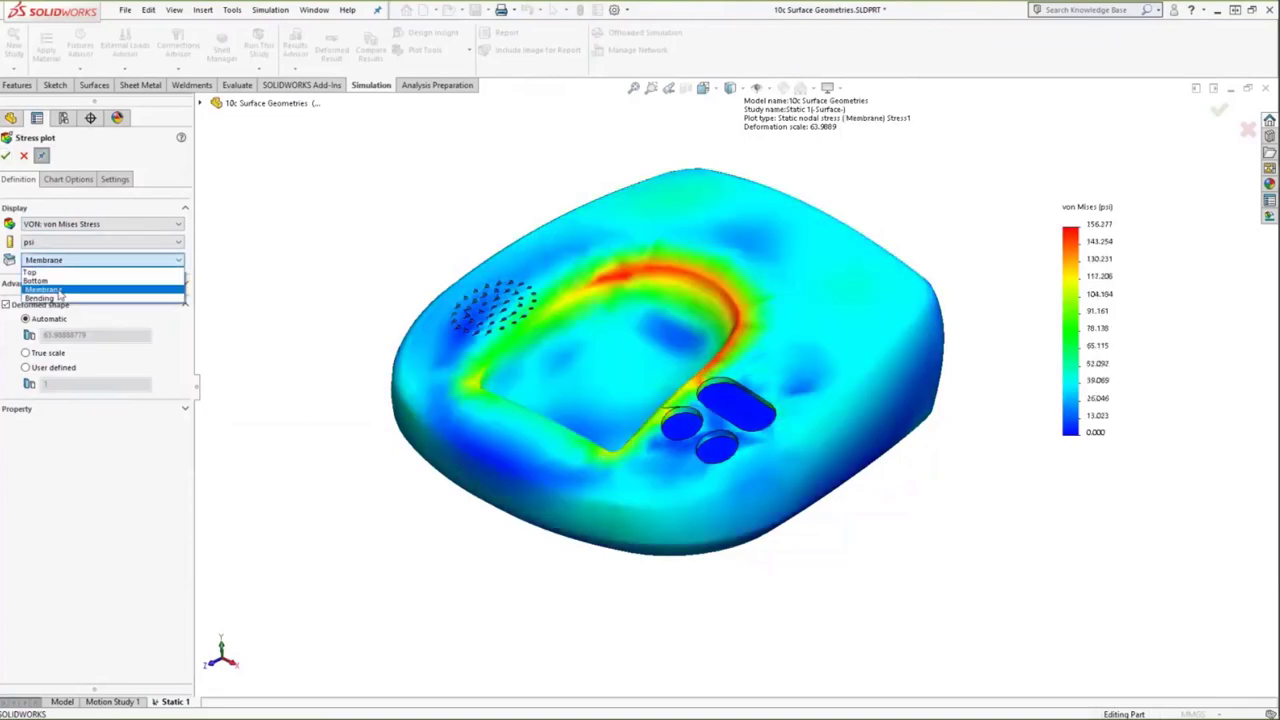
click(40, 298)
click(7, 157)
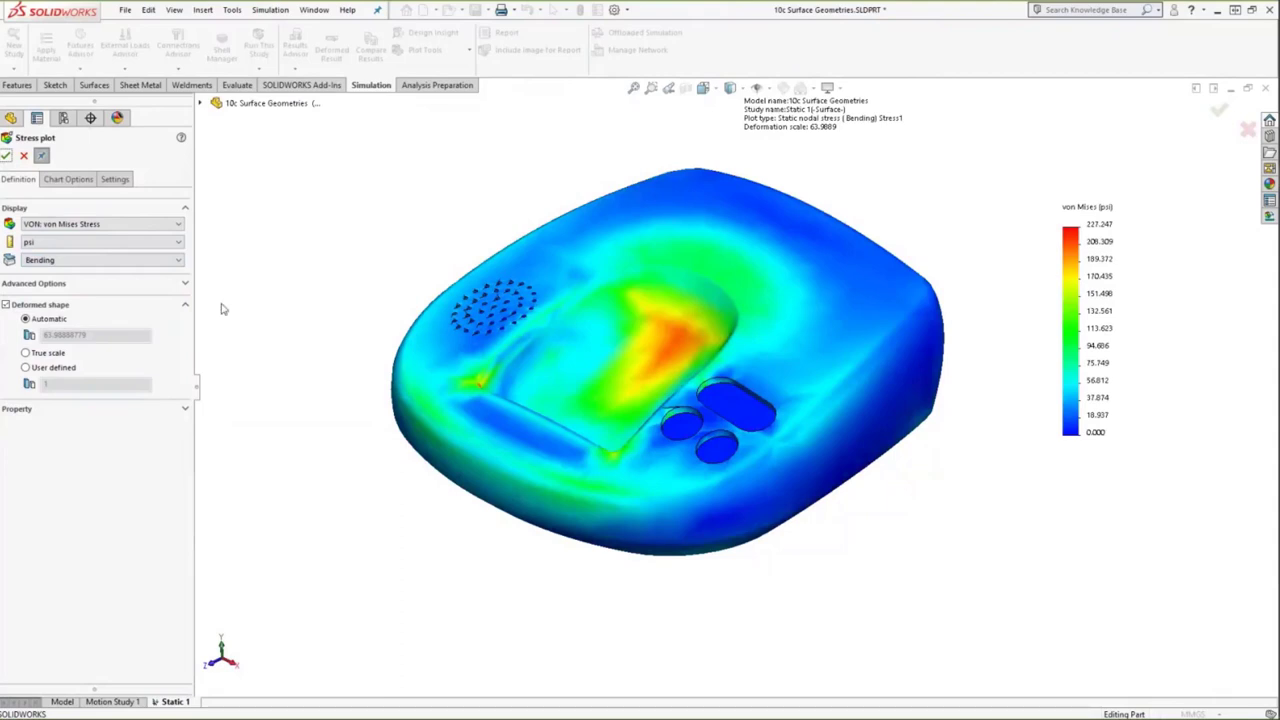
Step: Preview the stress plot with the shell thickness rendered in 3D, and return it to the regular top-face display
click(73, 285)
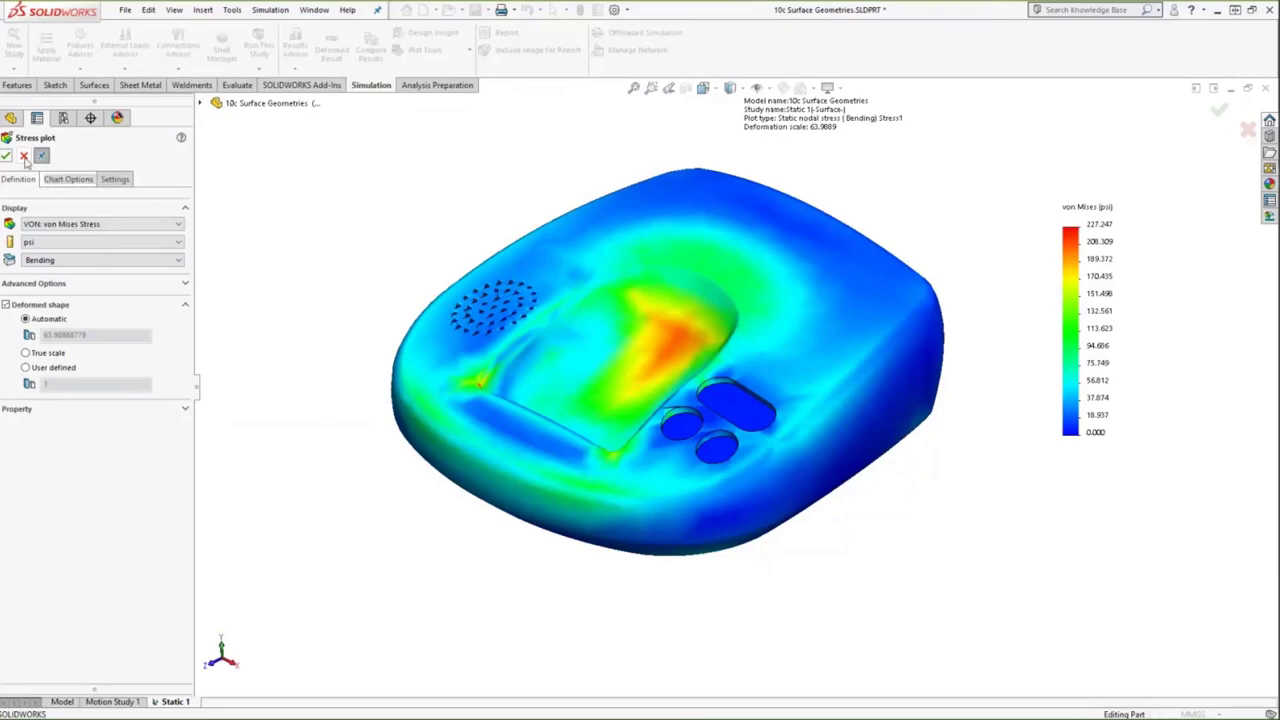
click(65, 285)
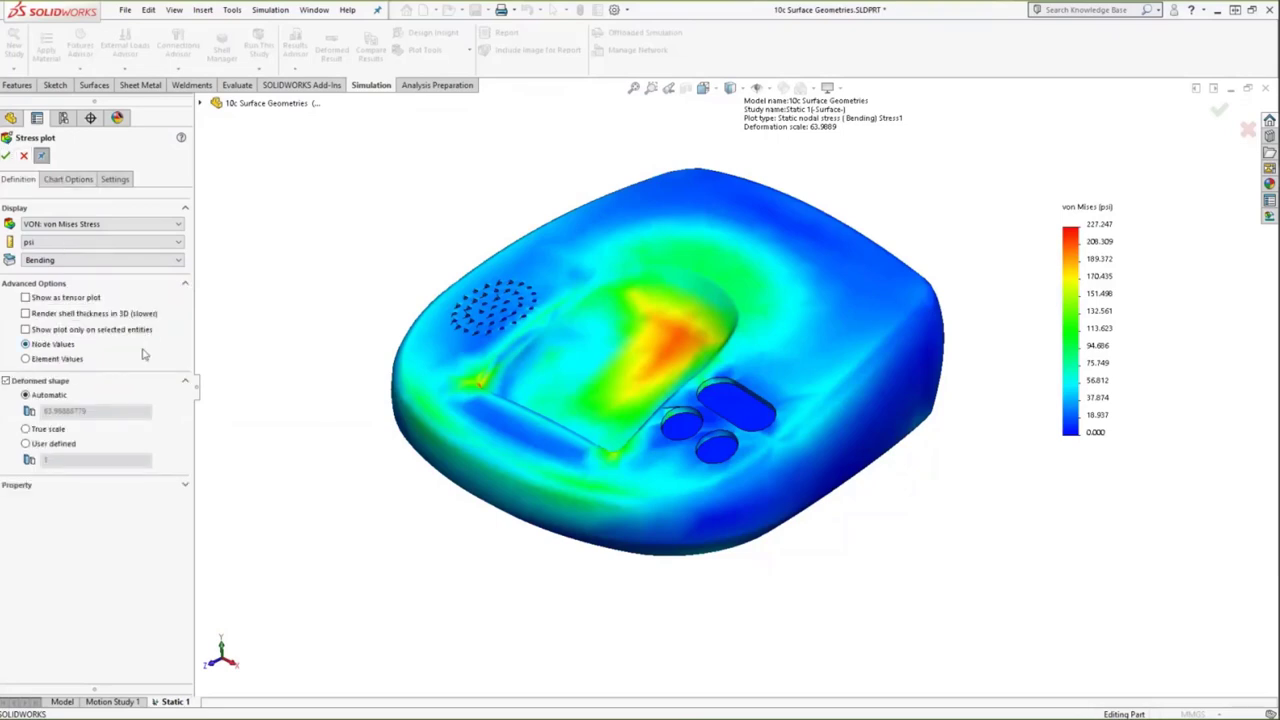
click(111, 314)
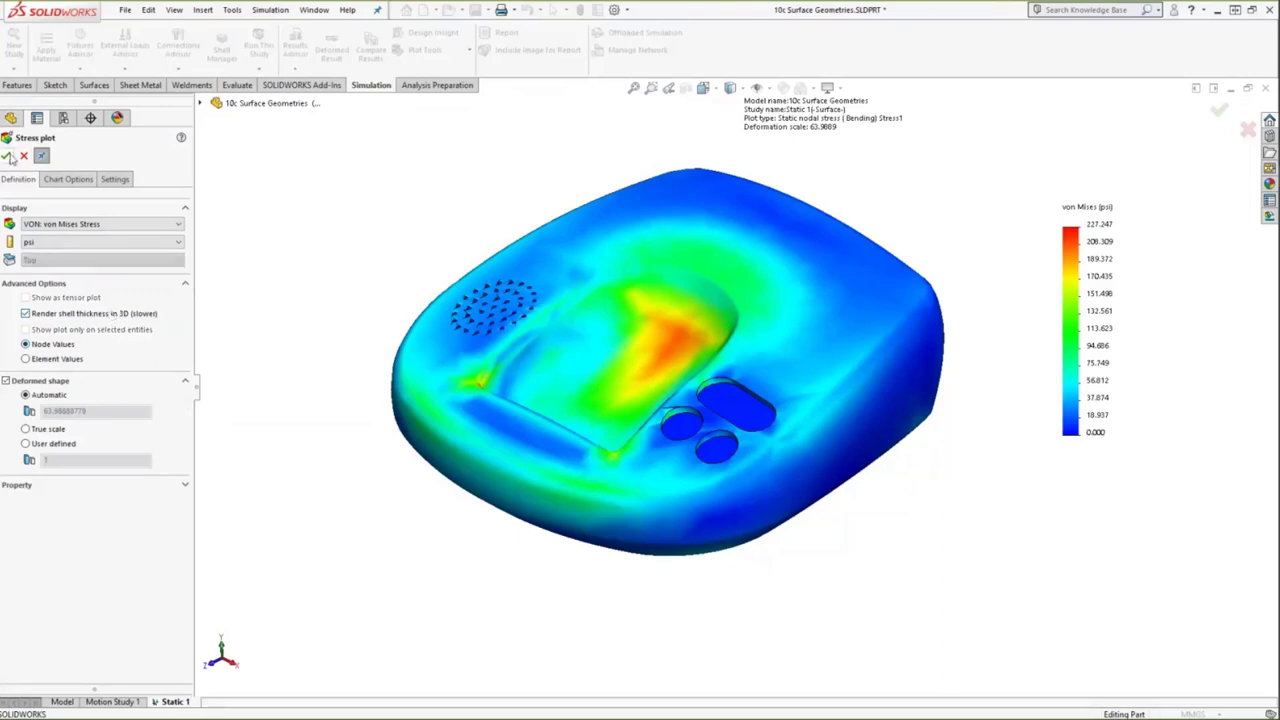
mouse_move(350, 351)
middle_down()
mouse_move(283, 234)
mouse_move(357, 360)
middle_up()
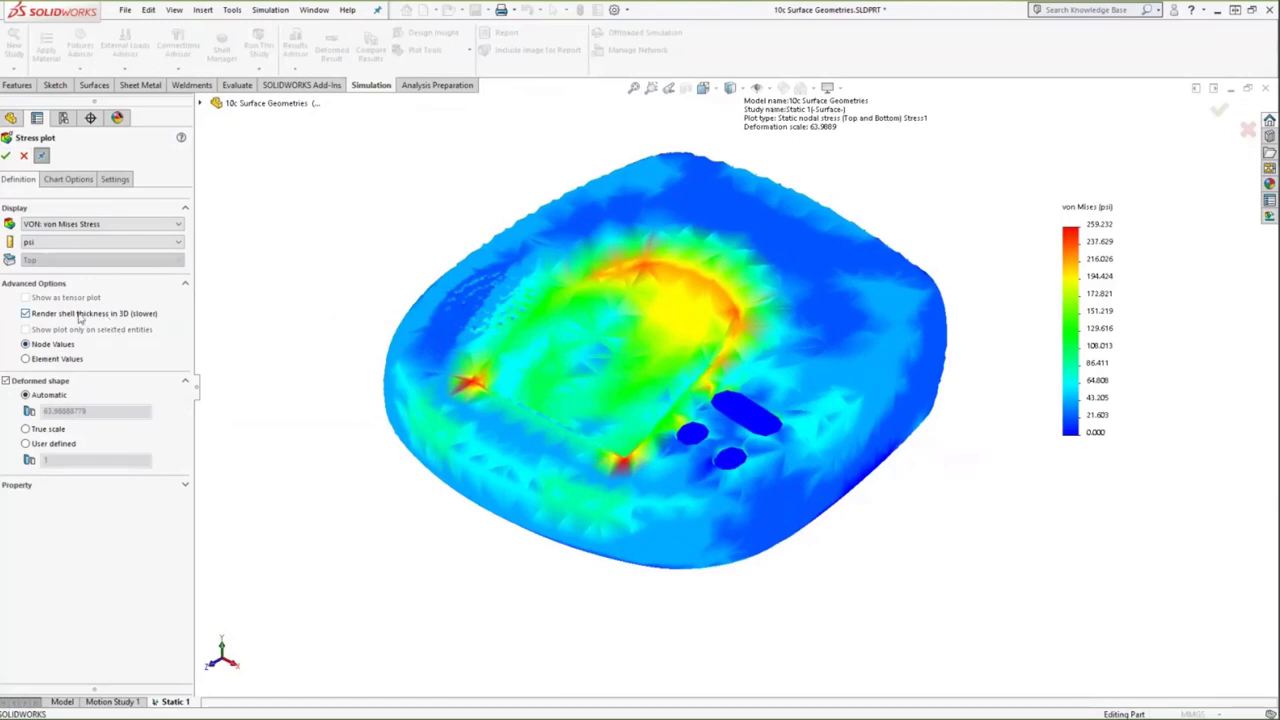
click(84, 314)
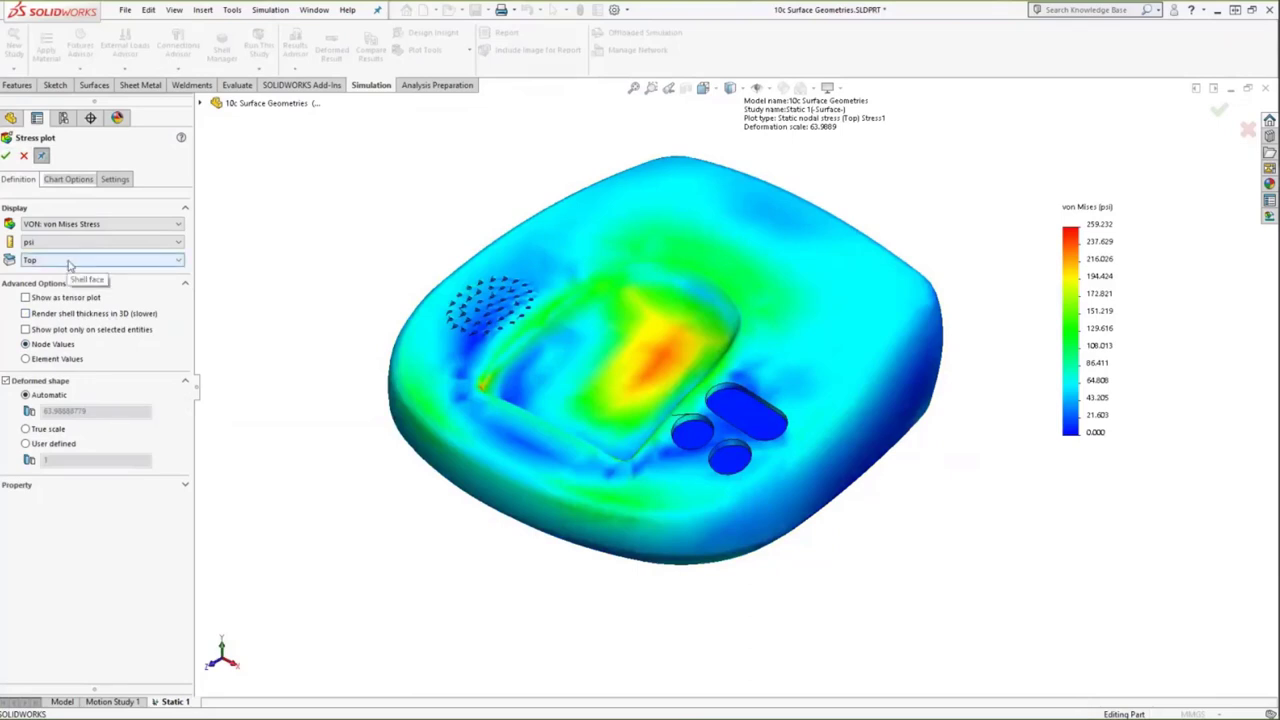
click(6, 155)
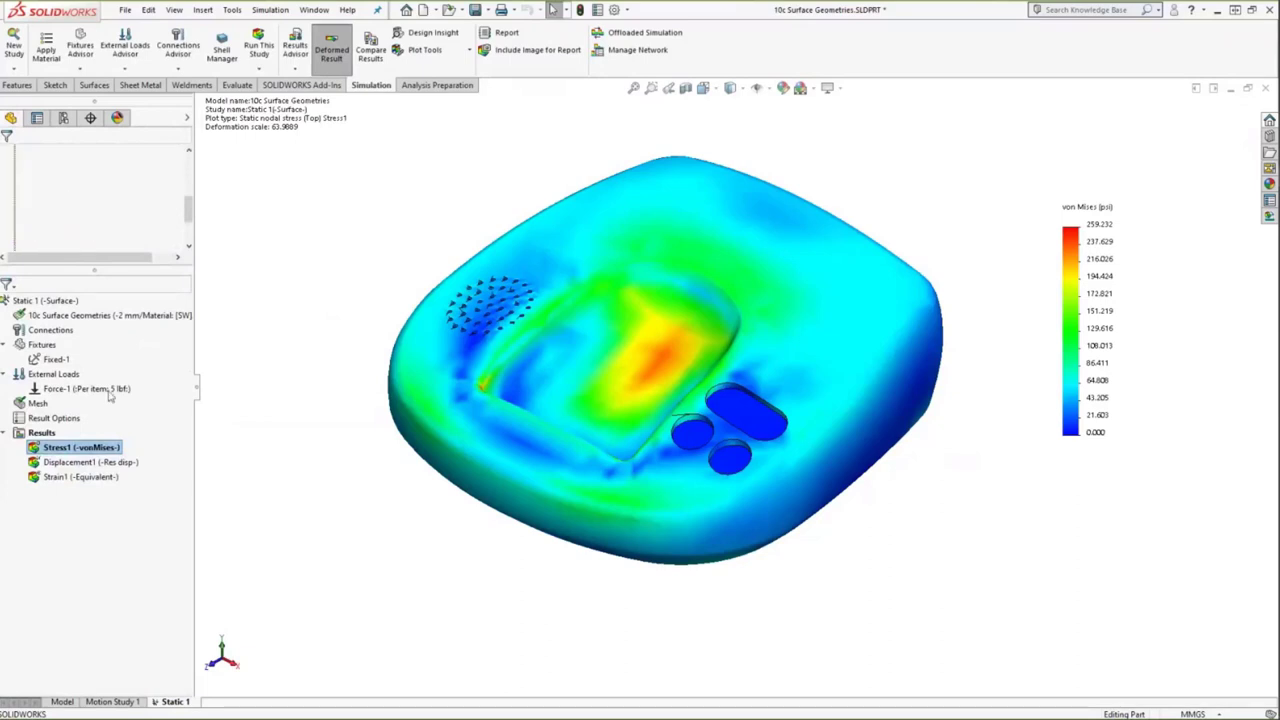
Step: Close the 10c Surface Geometries part and answer the save prompt
click(1265, 88)
click(615, 388)
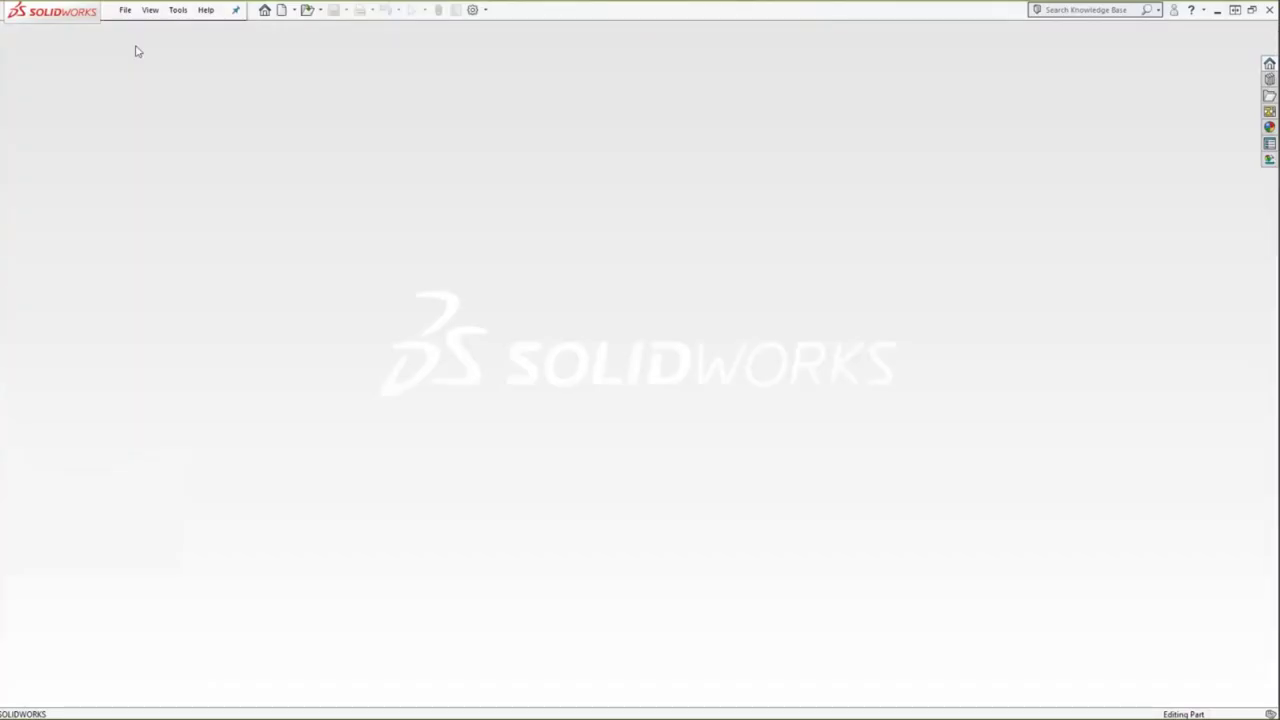
Step: Open the recent part Kitchen Faucet.SLDPRT and change its scene to a plain white background
click(125, 10)
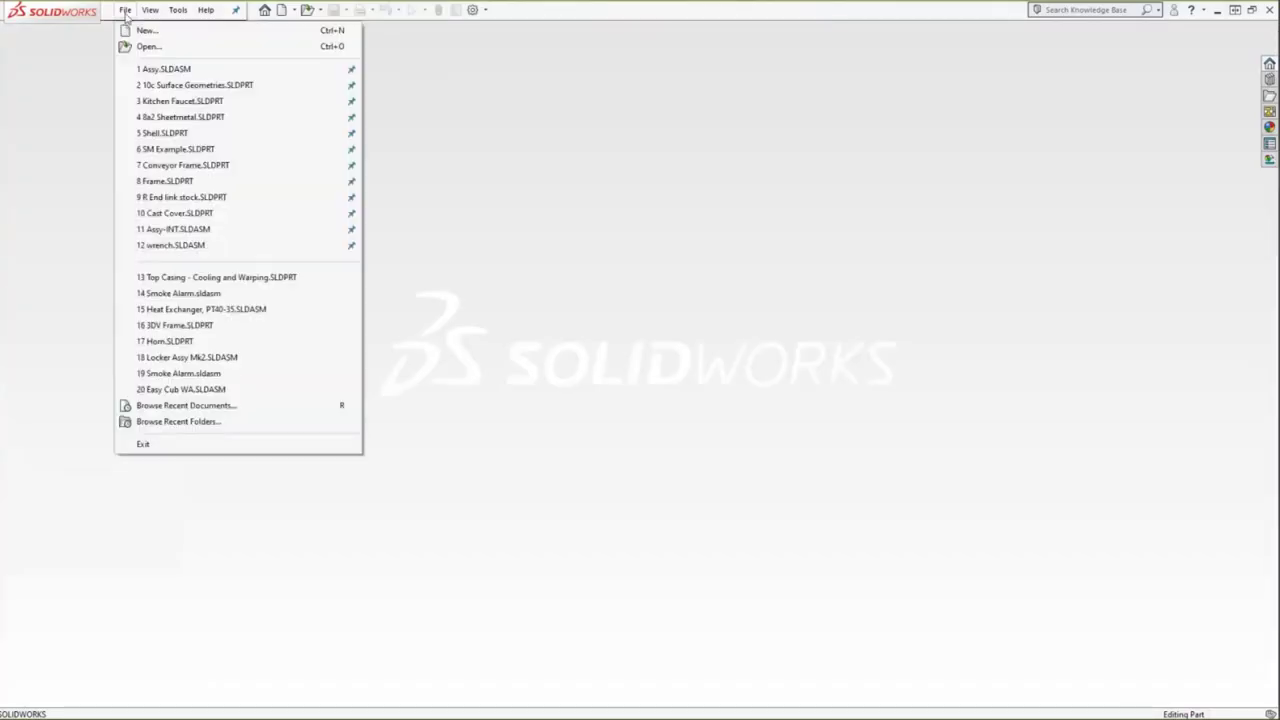
click(165, 101)
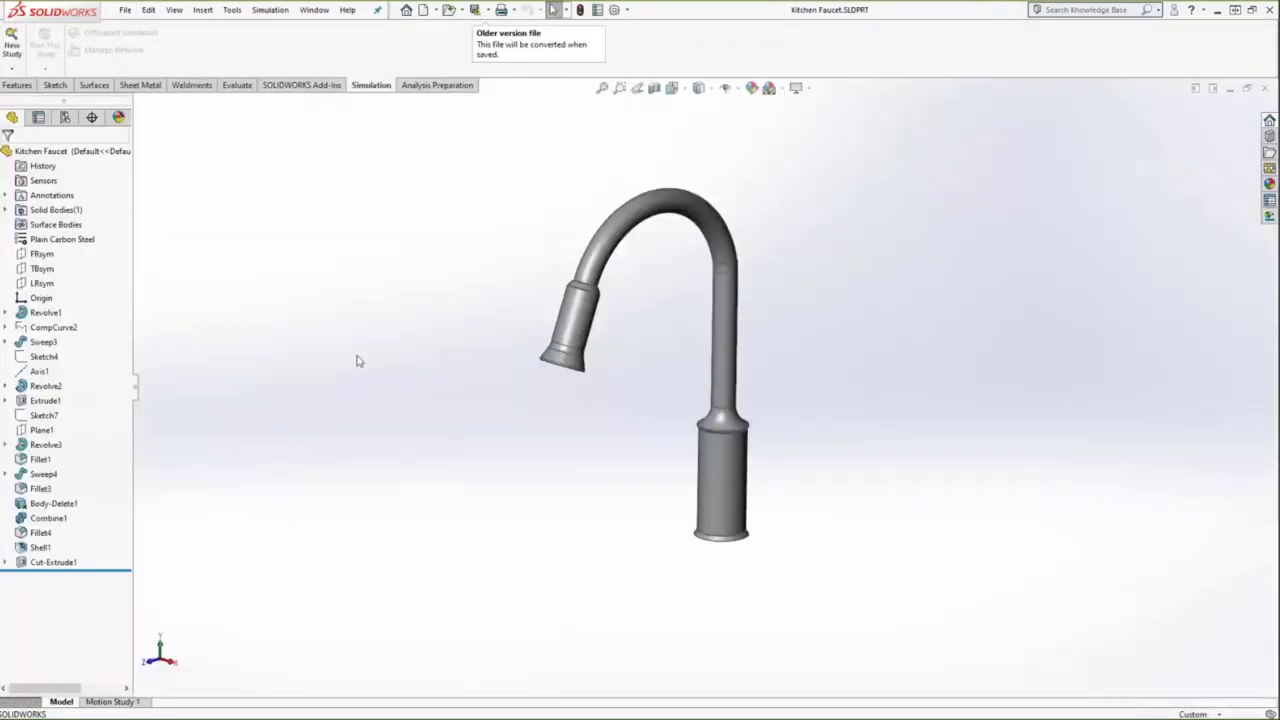
click(769, 88)
click(803, 122)
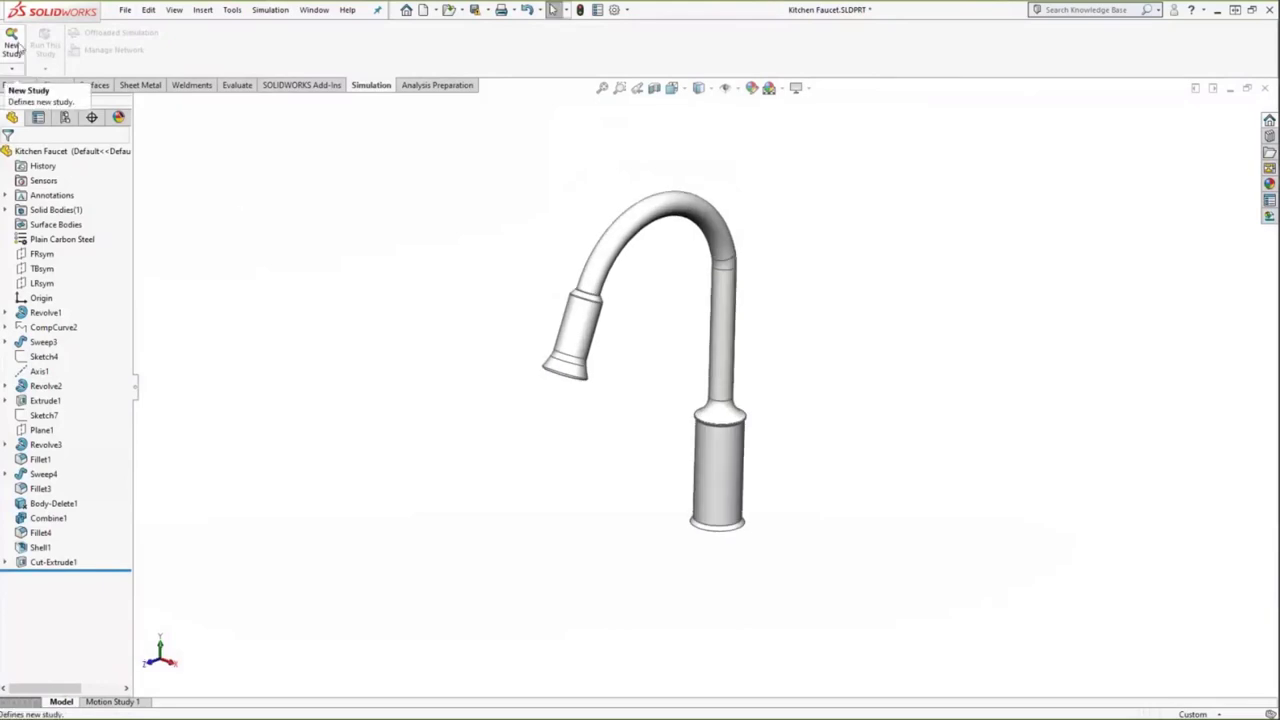
Step: Create a static study named Static 1 for the faucet and widen the side pane to show the full study tree
click(14, 44)
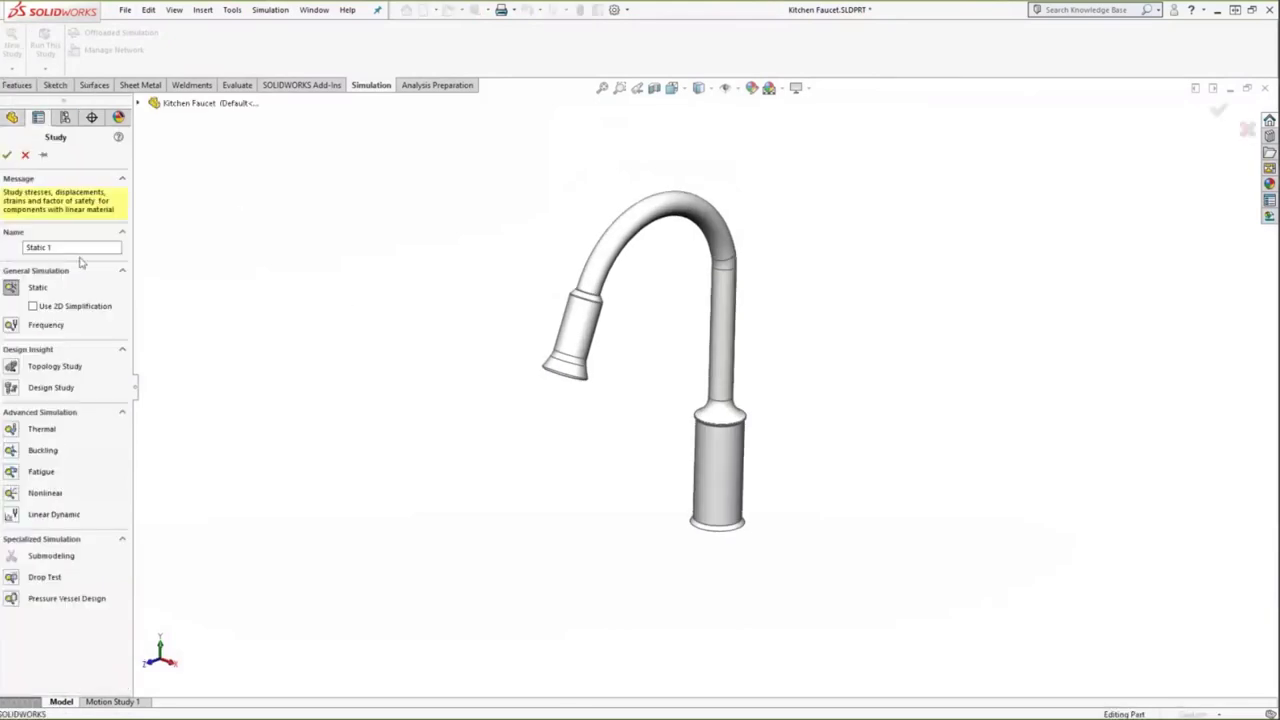
click(7, 156)
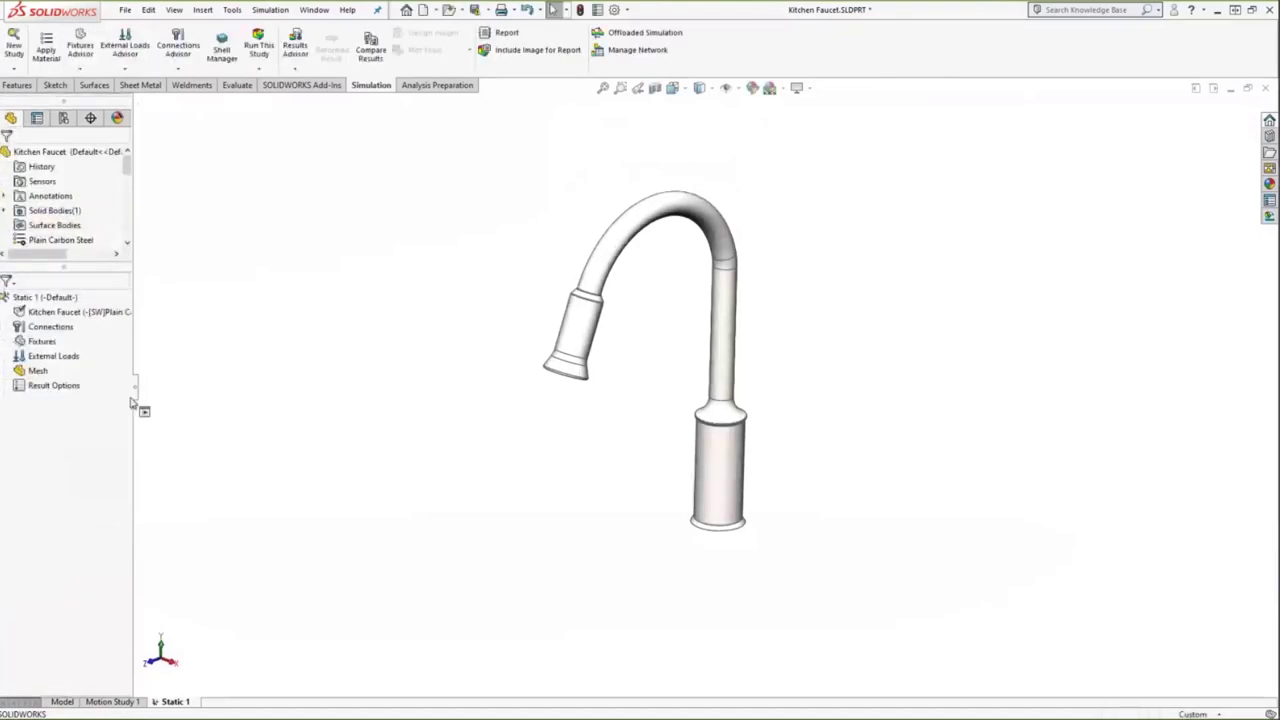
drag(148, 395, 214, 403)
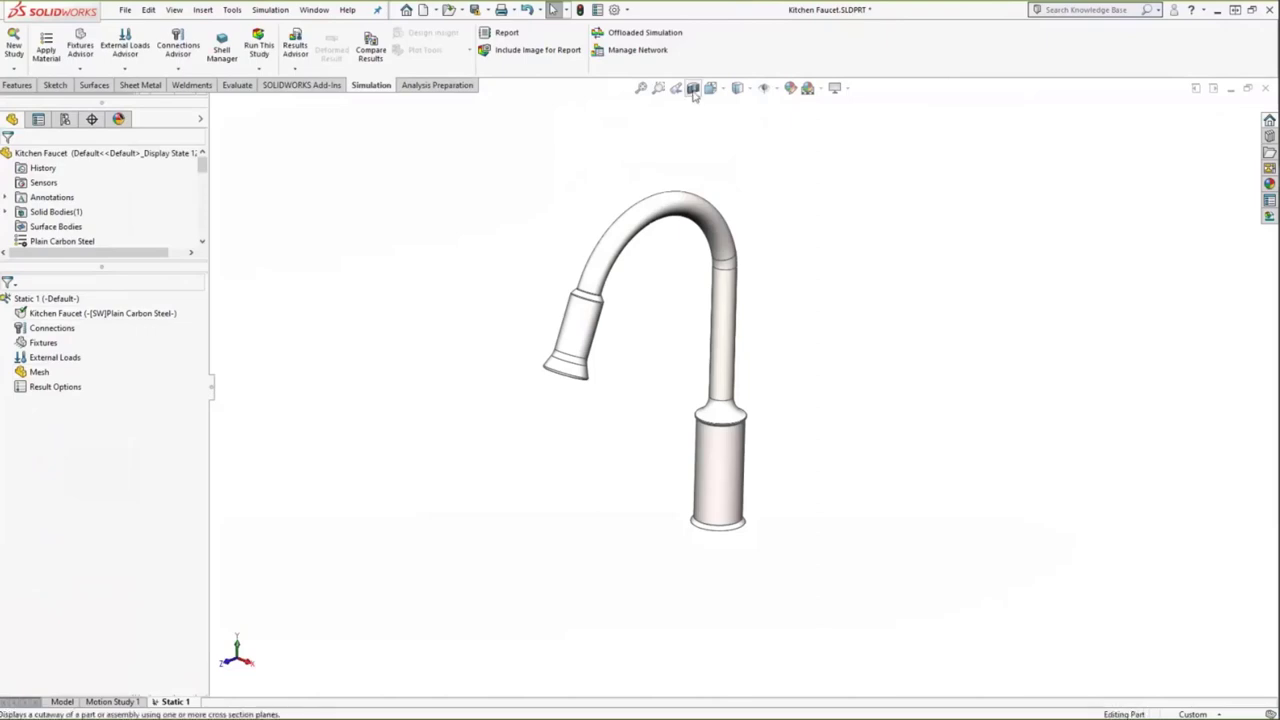
Step: Section the faucet along the LRsym plane to examine its wall thickness, and return to the unsectioned view
click(693, 88)
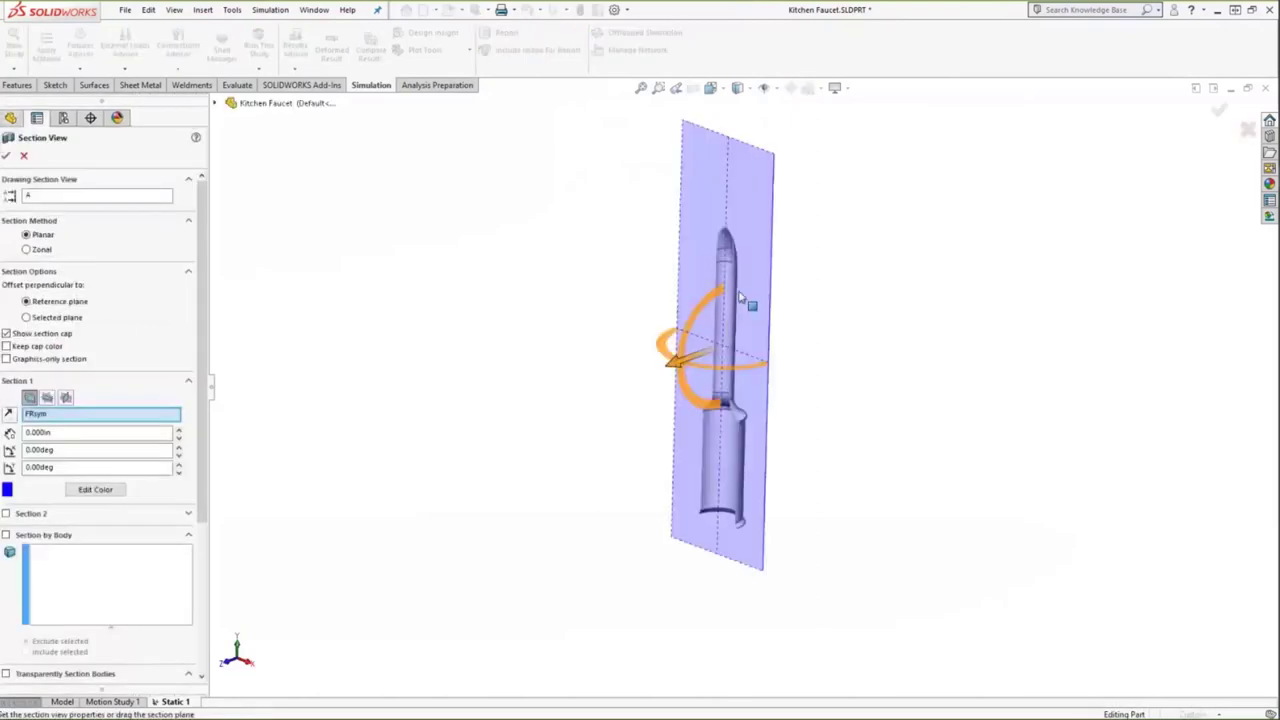
click(47, 397)
click(66, 397)
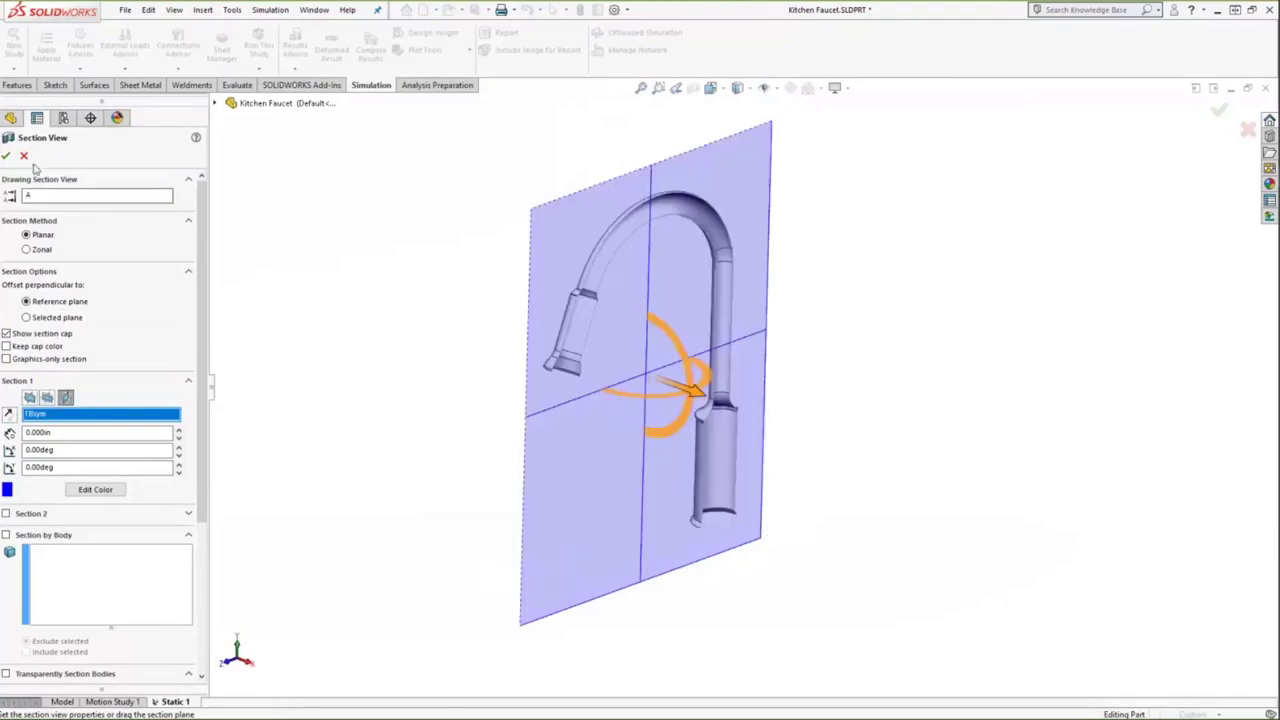
click(6, 156)
middle_drag(631, 509, 583, 431)
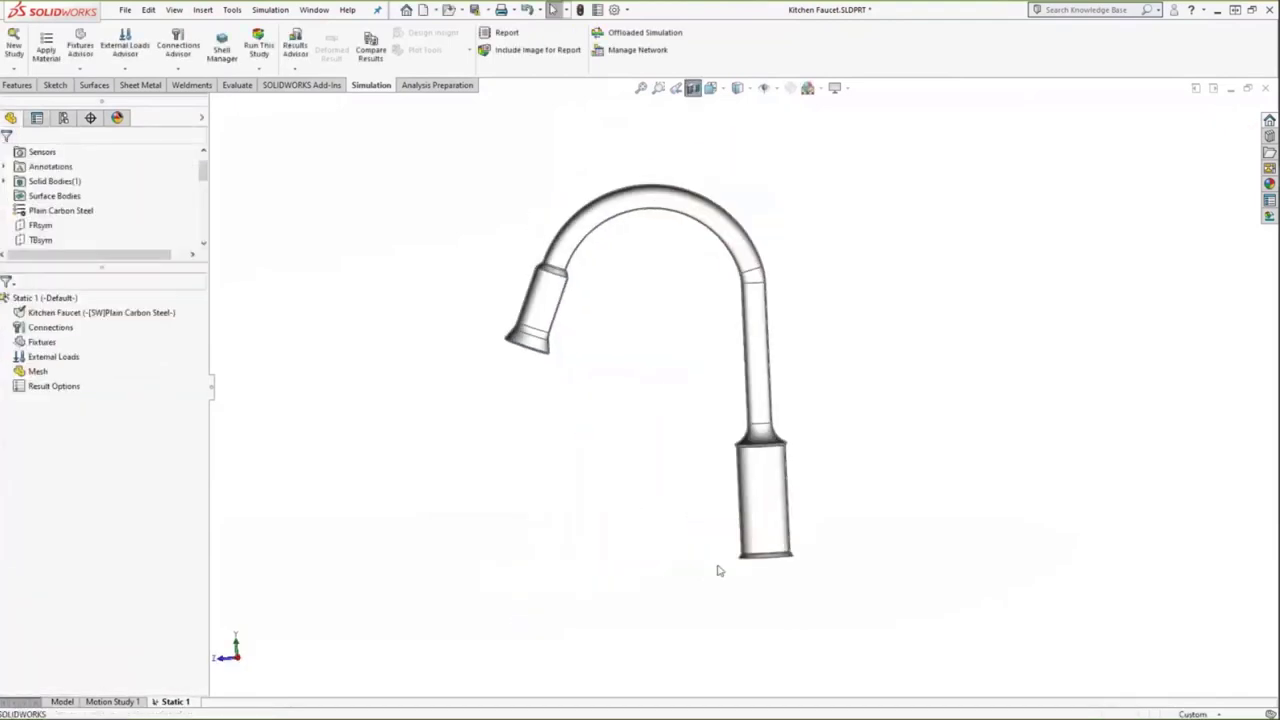
scroll(750, 540, down, 5)
scroll(785, 500, down, 2)
scroll(654, 443, up, 2)
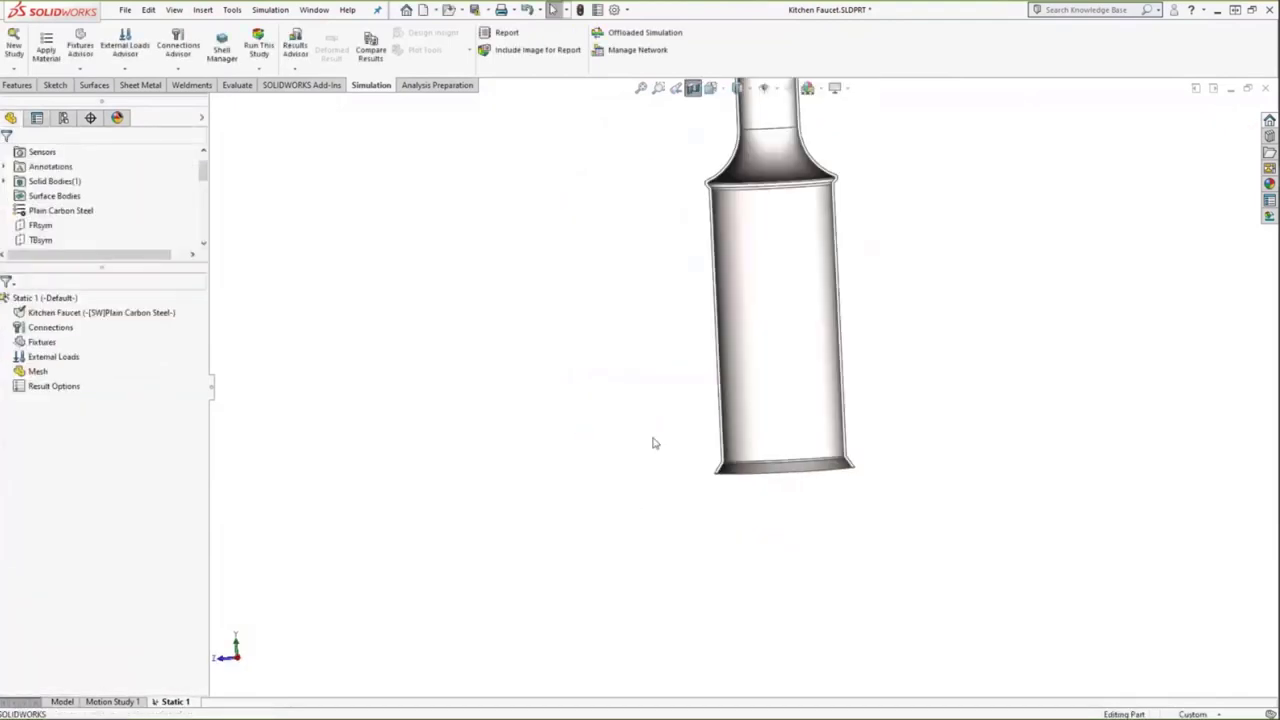
scroll(738, 310, up, 4)
scroll(738, 260, up, 5)
scroll(705, 110, down, 2)
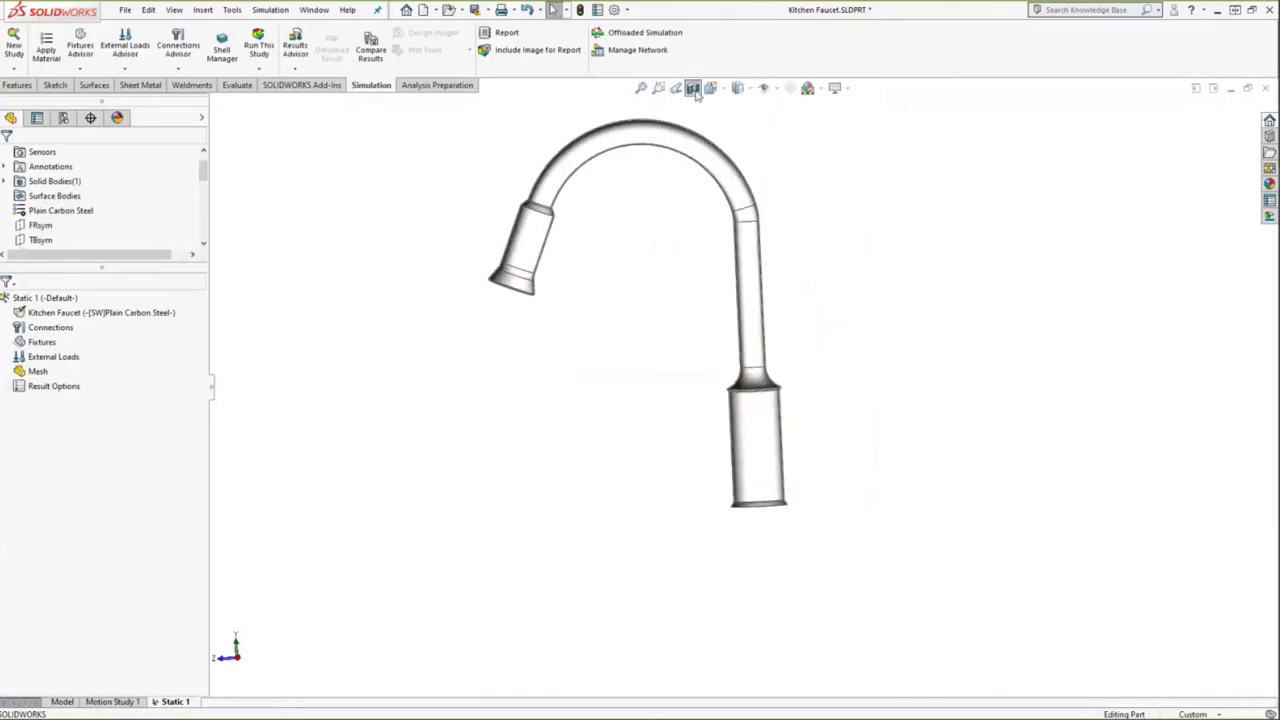
middle_drag(643, 357, 748, 290)
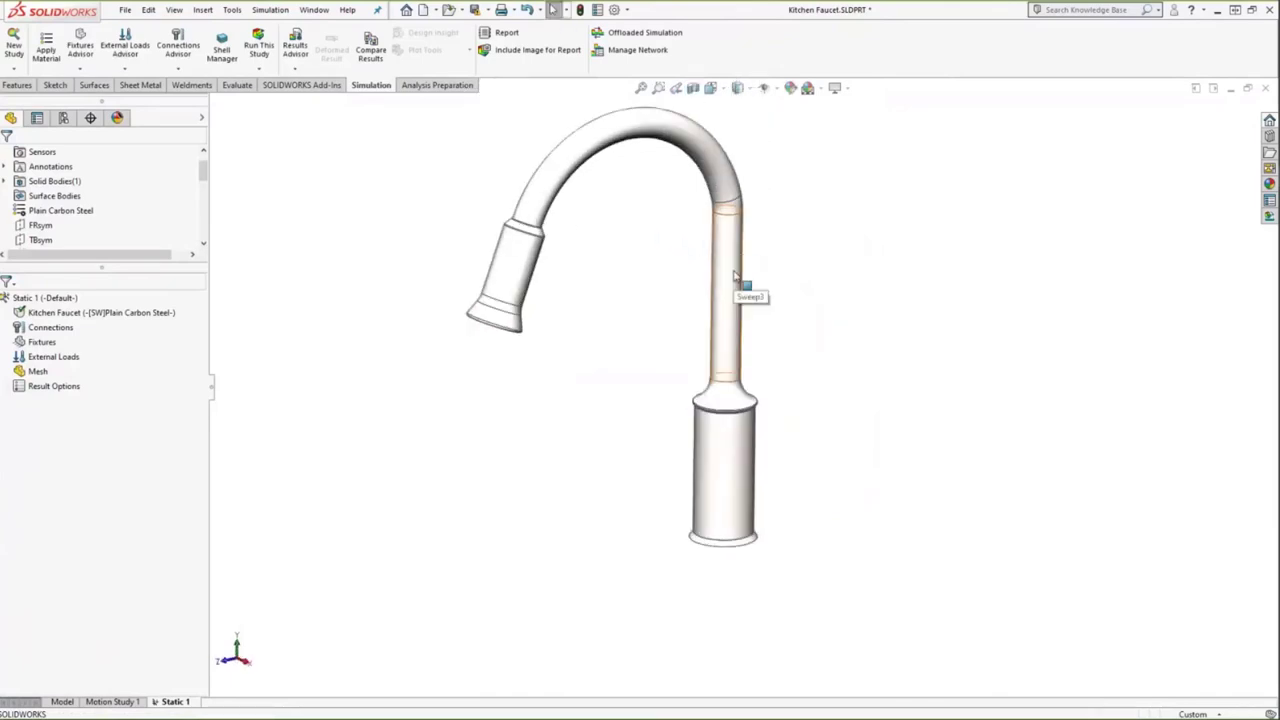
Step: Start a thin shell definition by selected faces on the faucet body, picking all outer faces tangent to the spray head's rounded rim
right_click(148, 314)
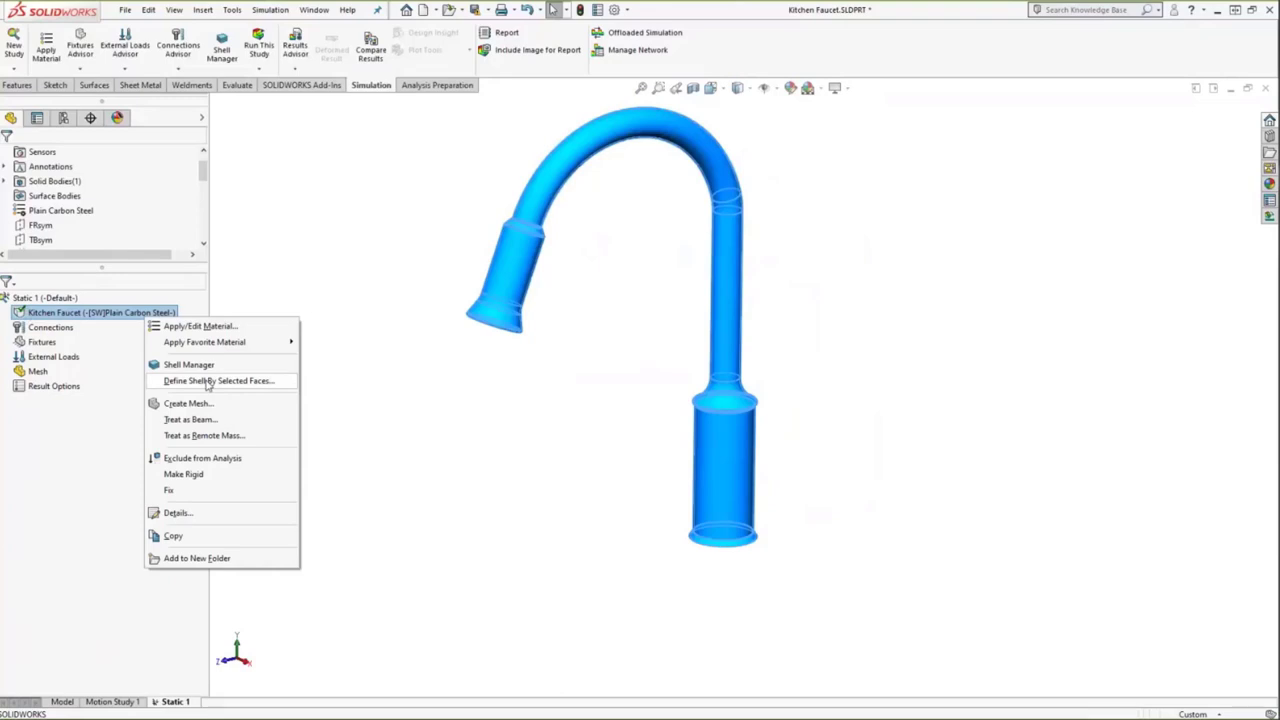
click(531, 417)
right_click(116, 313)
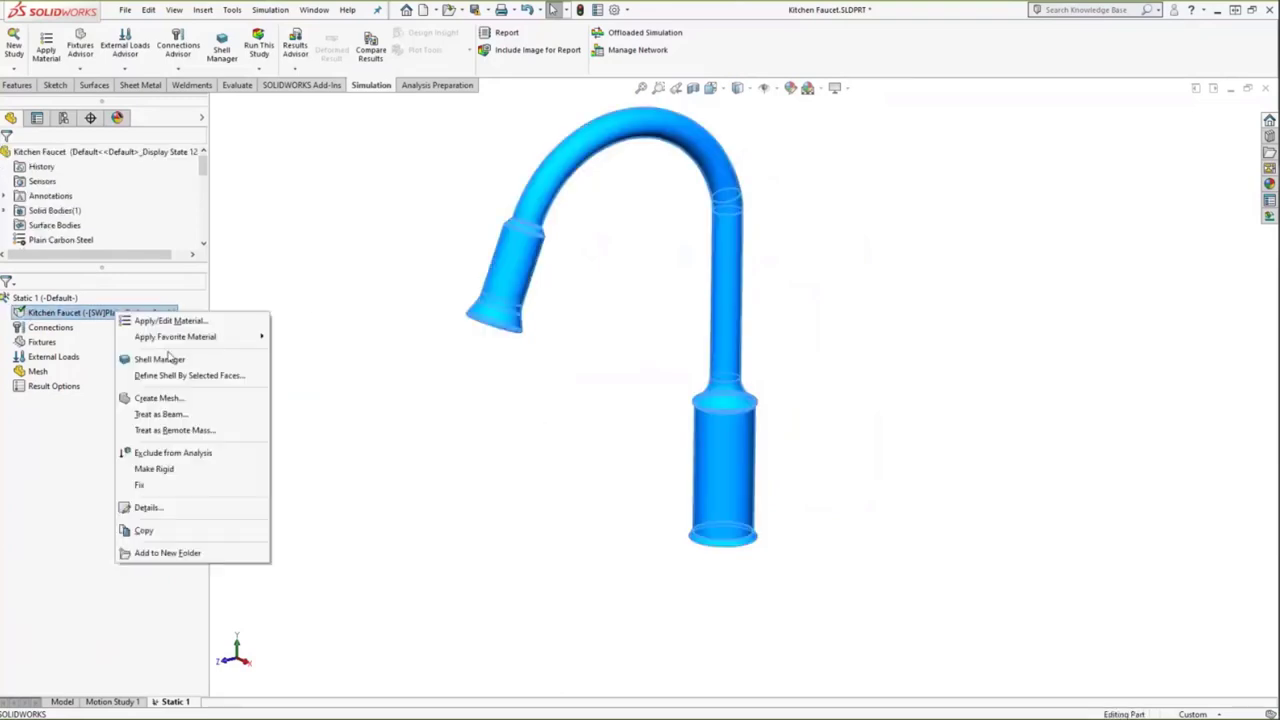
click(183, 375)
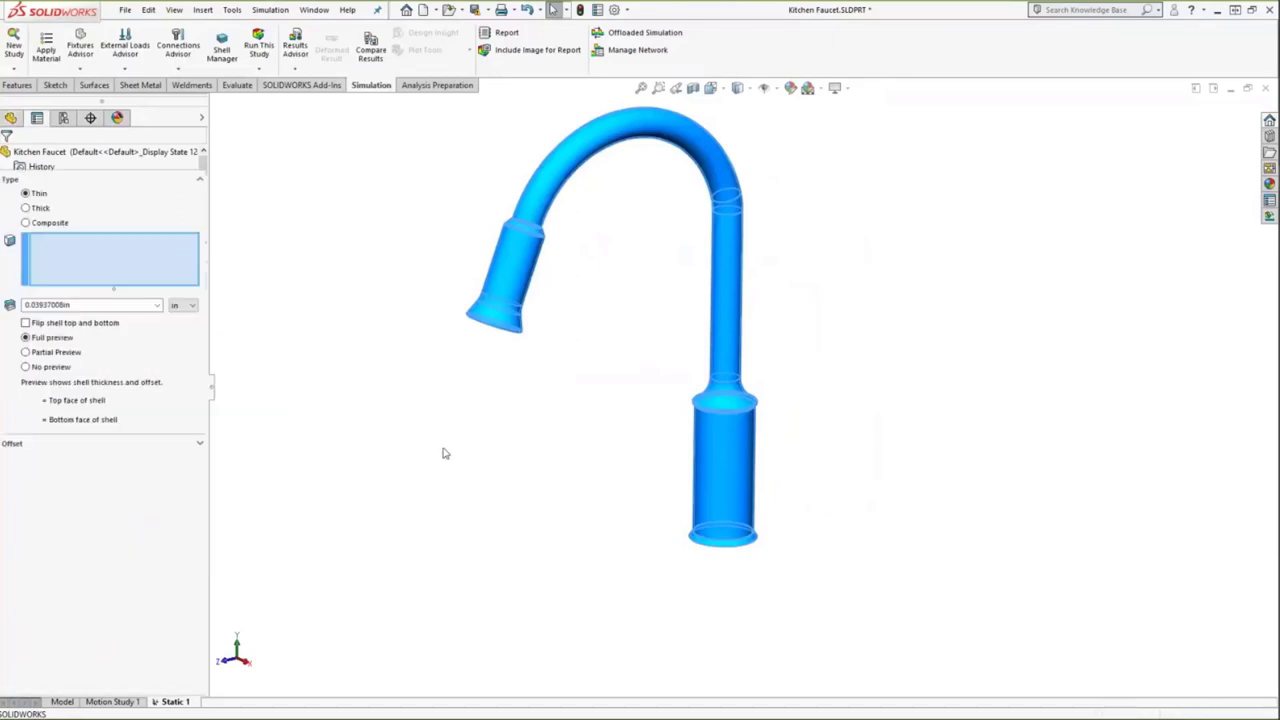
scroll(527, 323, down, 5)
scroll(527, 323, down, 6)
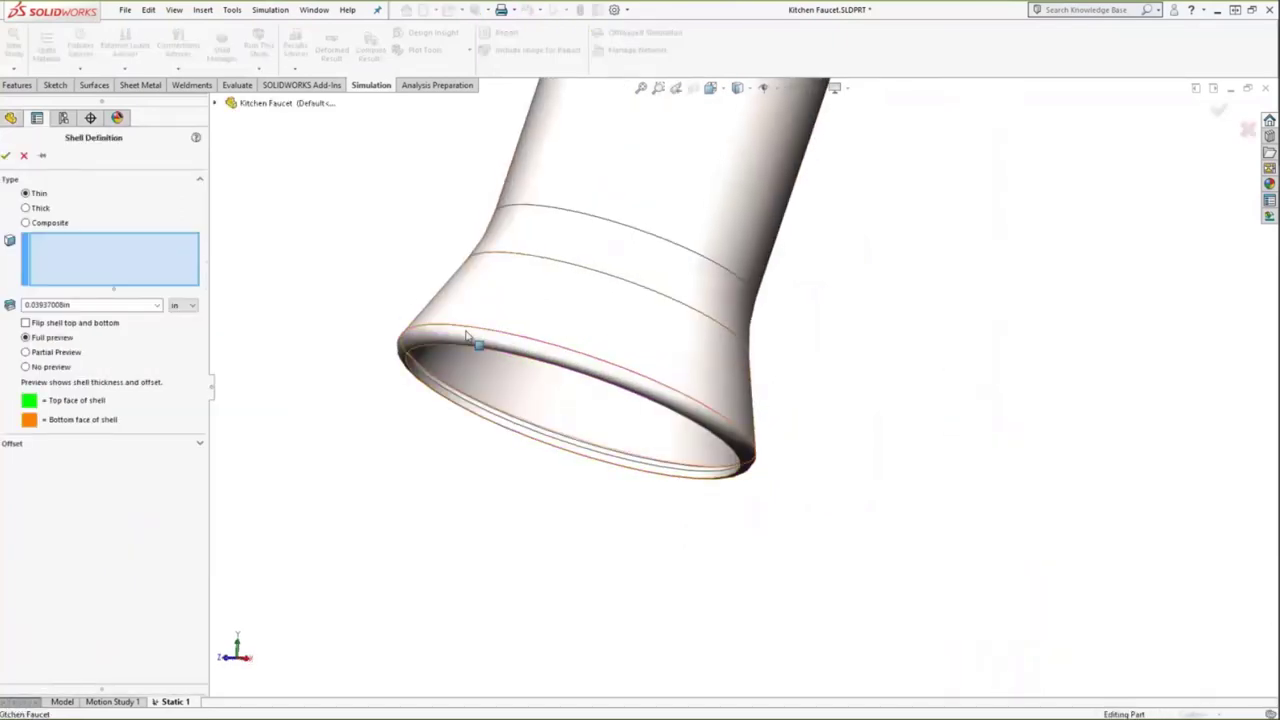
right_click(468, 334)
click(516, 473)
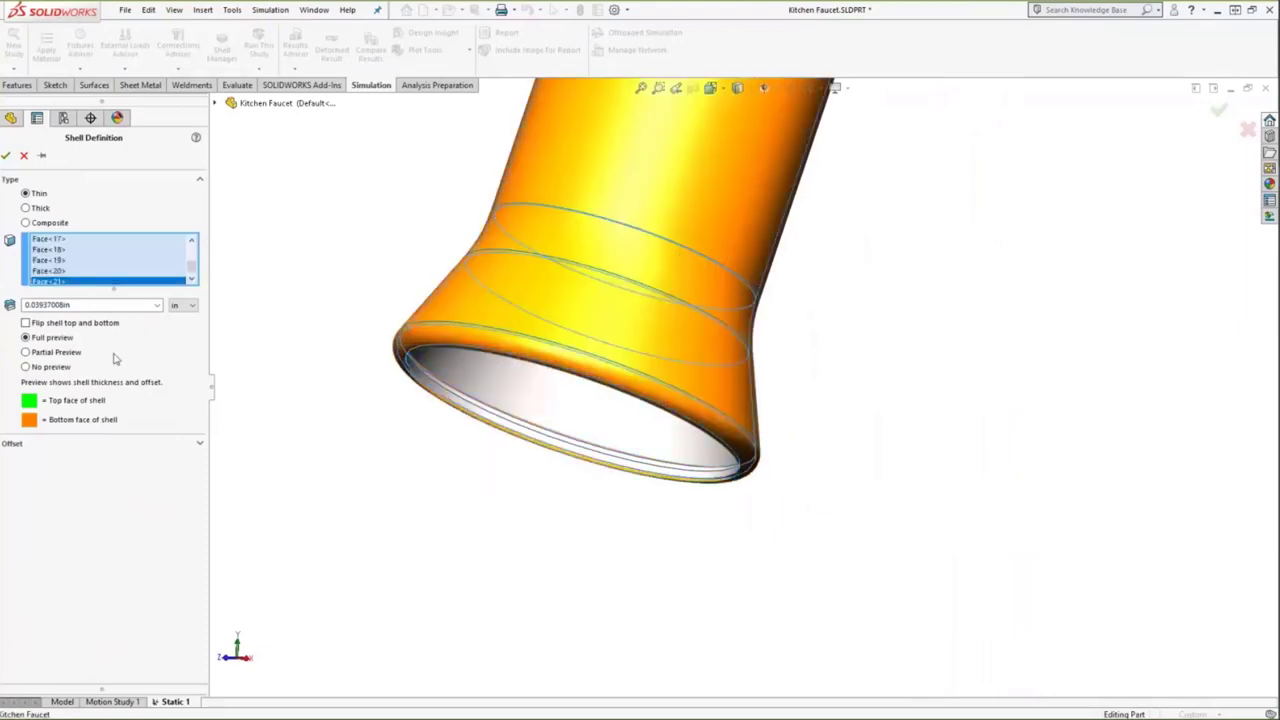
Step: Set the shell offset to the bottom surface and accept the shell definition with a thickness of 0.03937008 in
click(196, 447)
scroll(420, 389, down, 5)
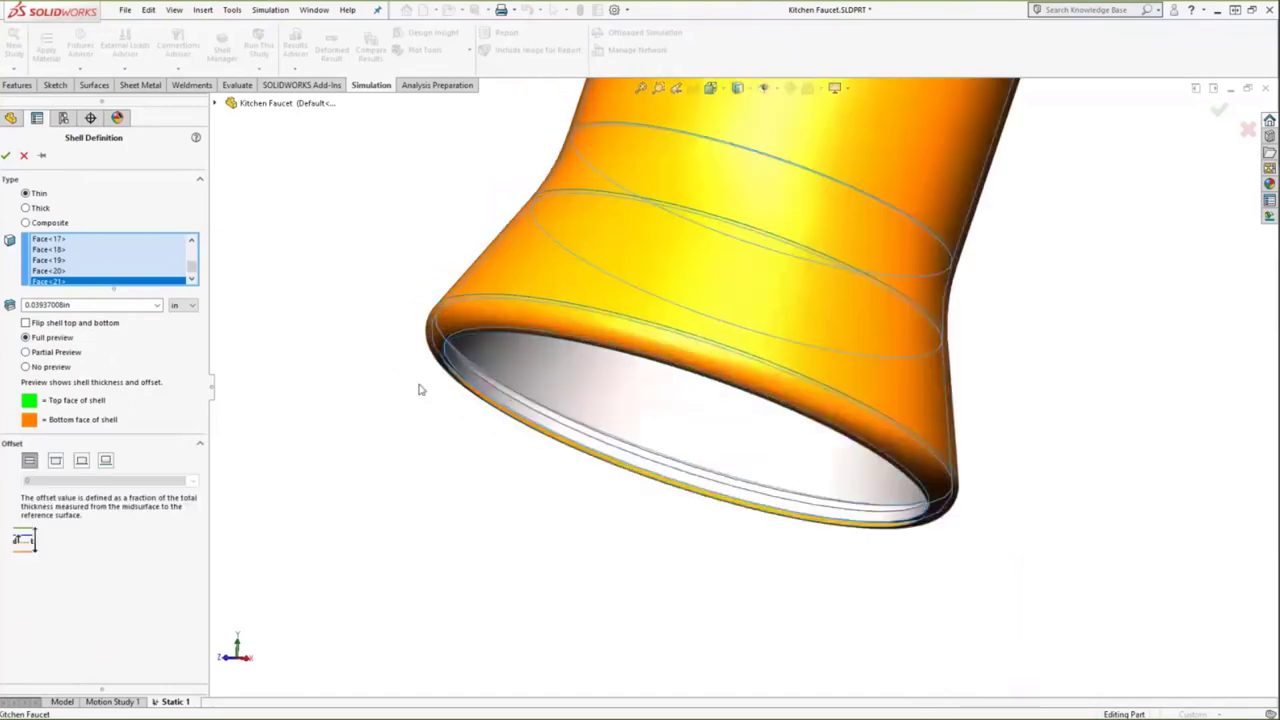
click(81, 460)
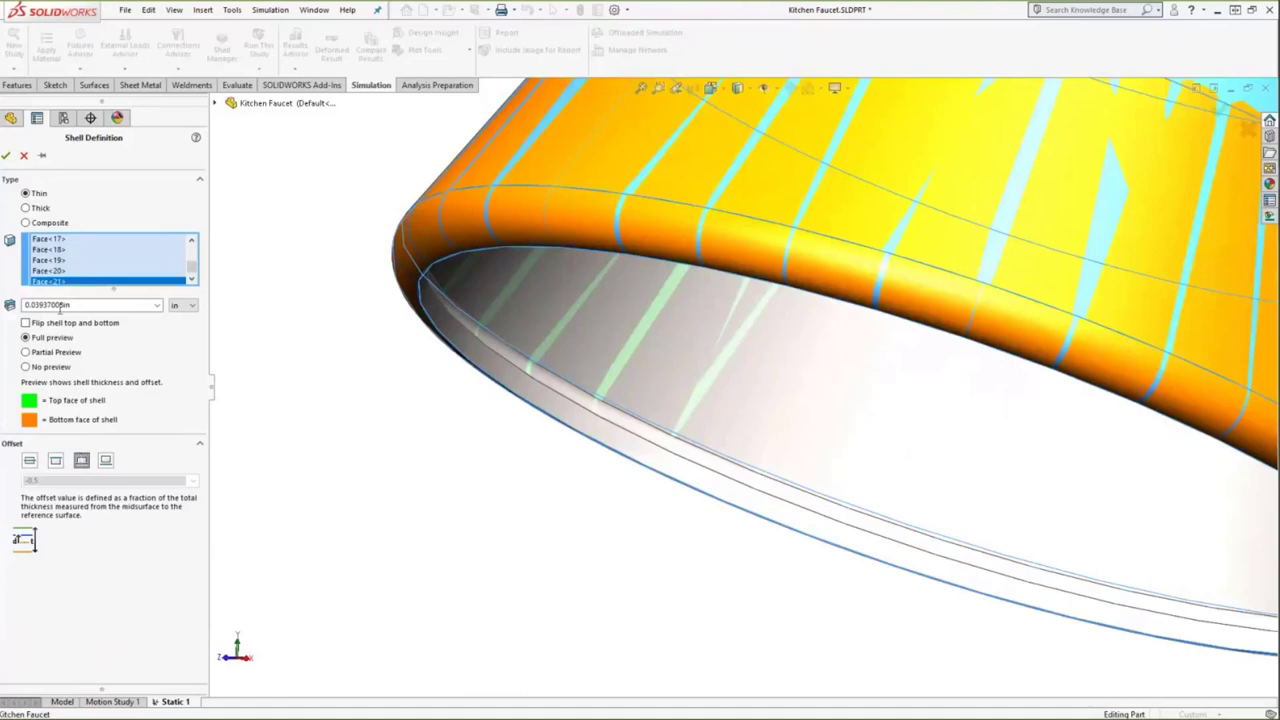
click(7, 156)
scroll(830, 450, up, 10)
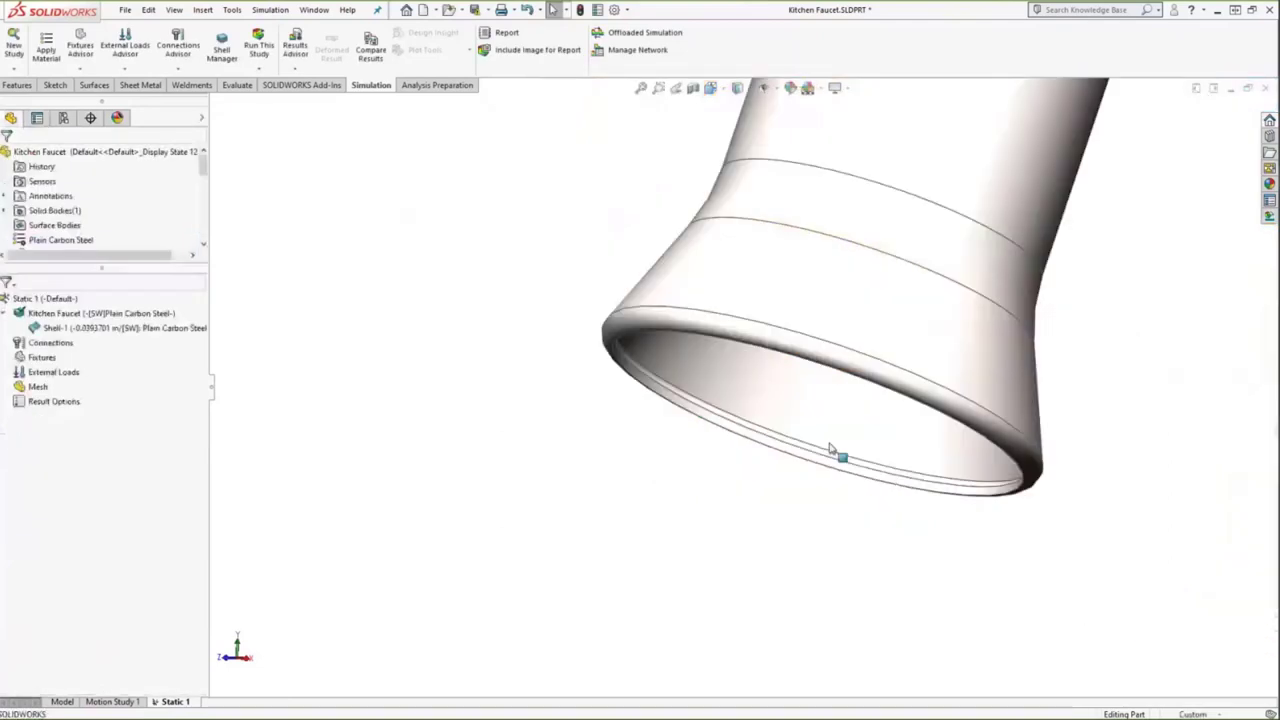
scroll(918, 390, down, 4)
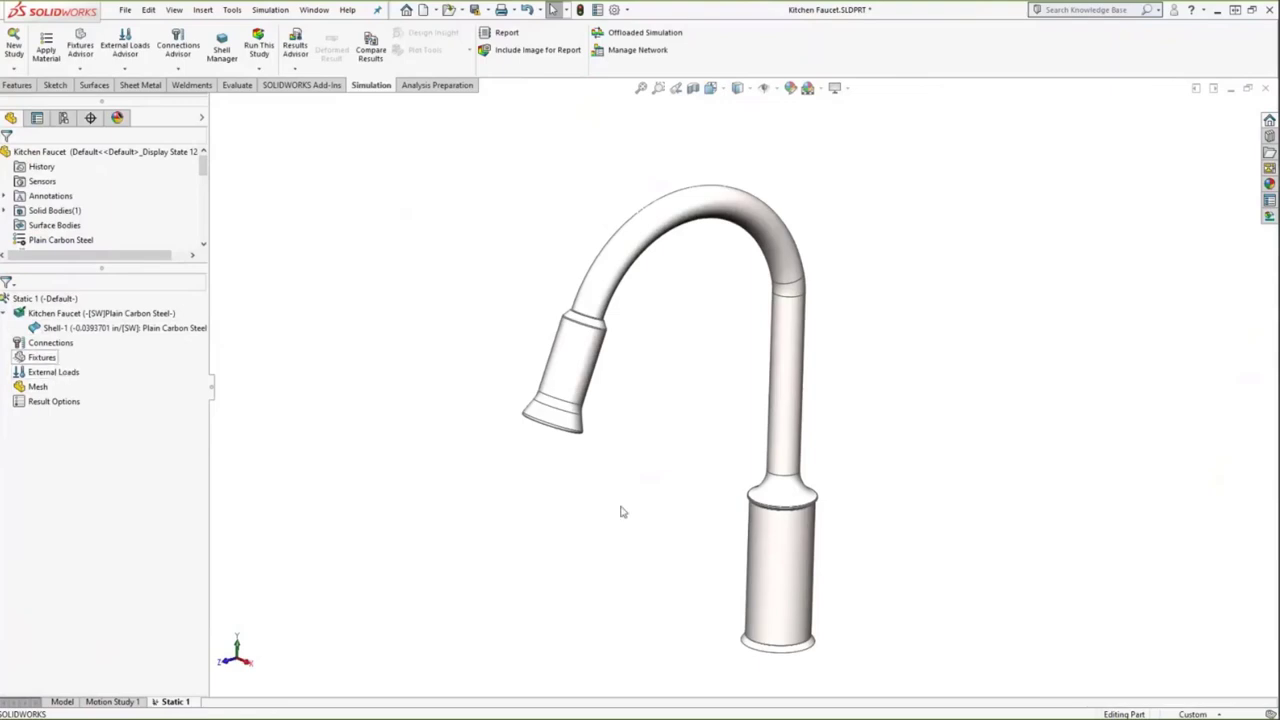
Step: Section the faucet along the LRsym plane and examine the wall at the base's lower end
middle_drag(946, 634, 900, 590)
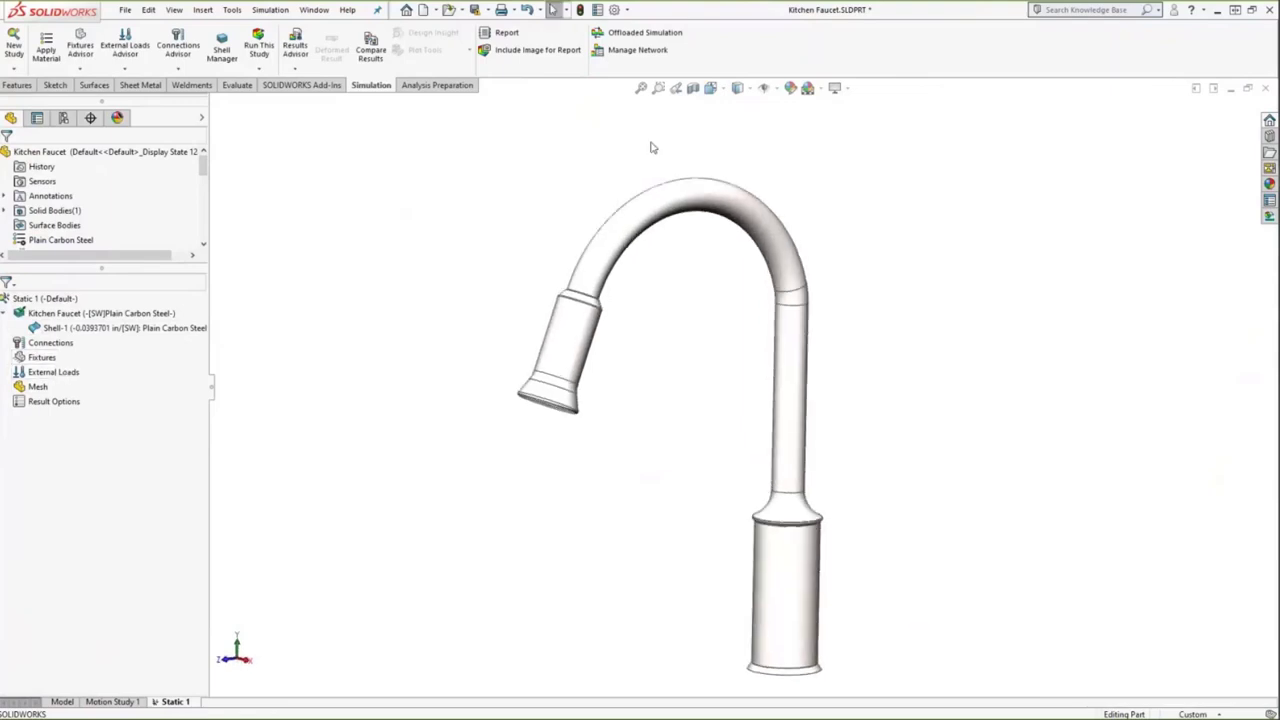
click(692, 88)
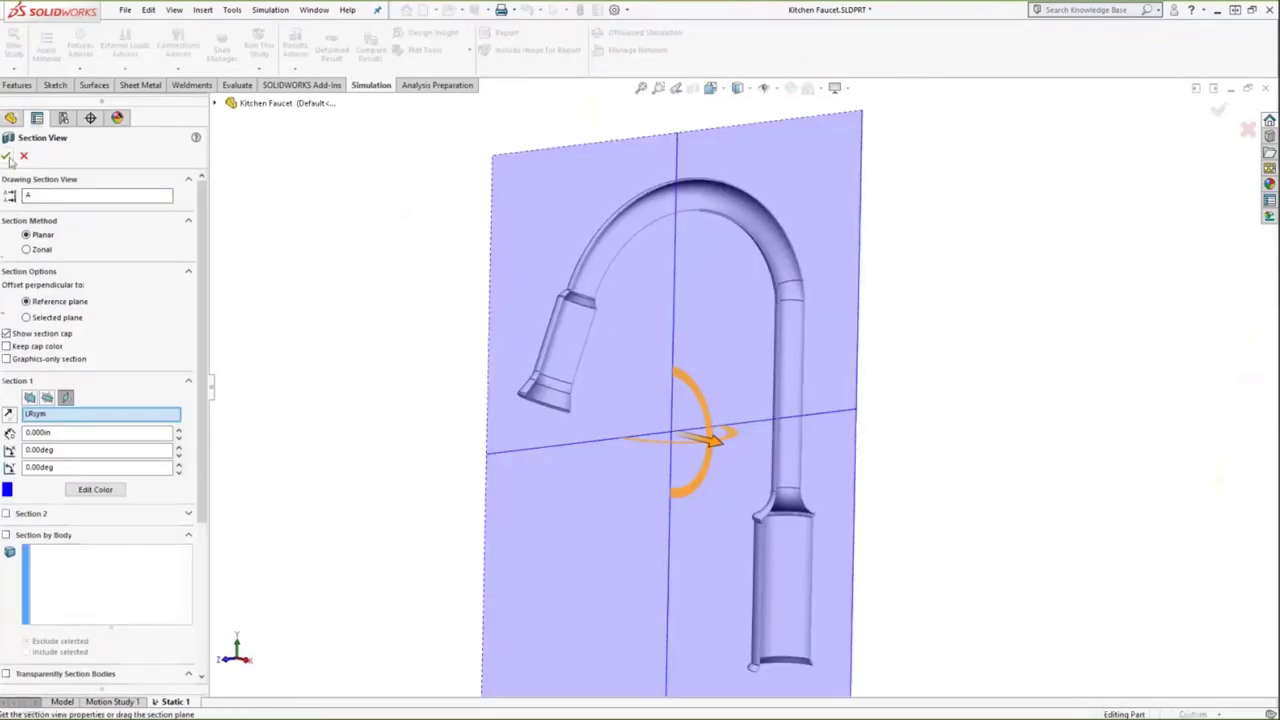
key(Return)
middle_drag(686, 440, 646, 426)
scroll(778, 565, down, 8)
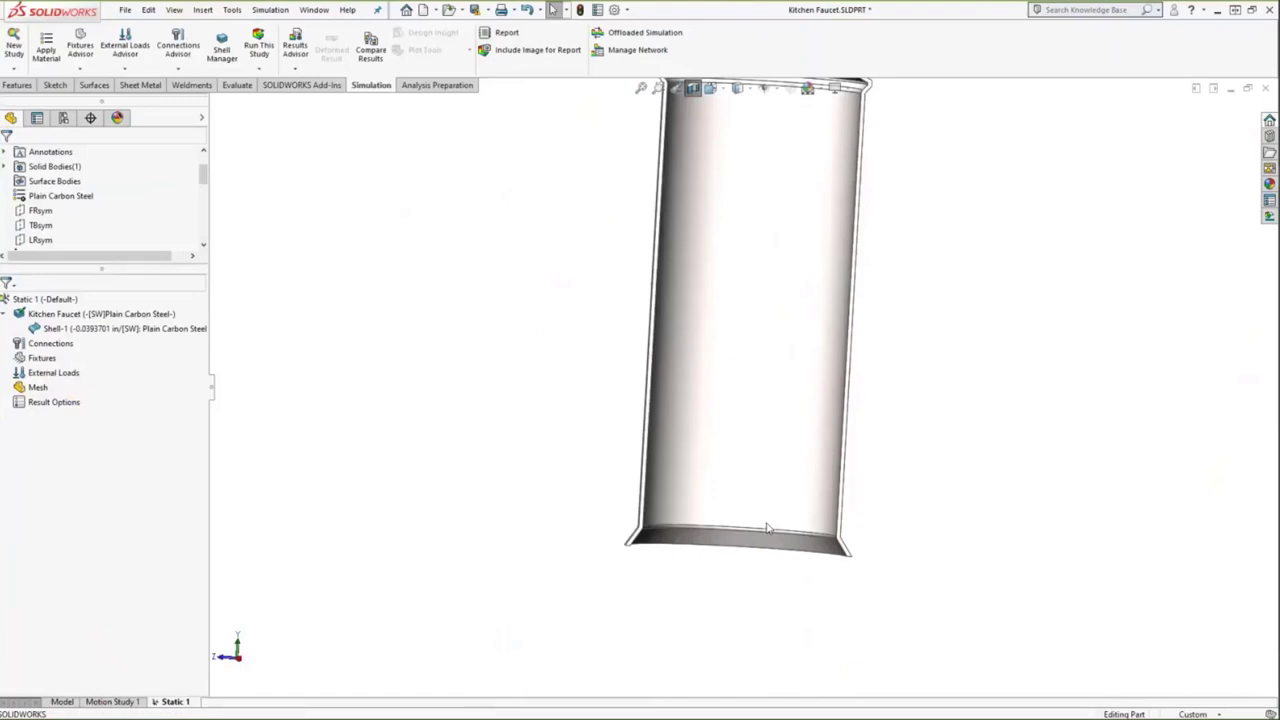
Step: Apply a Fixed Geometry fixture to the outer flared face at the foot of the base, and turn off the section view
right_click(37, 360)
click(80, 399)
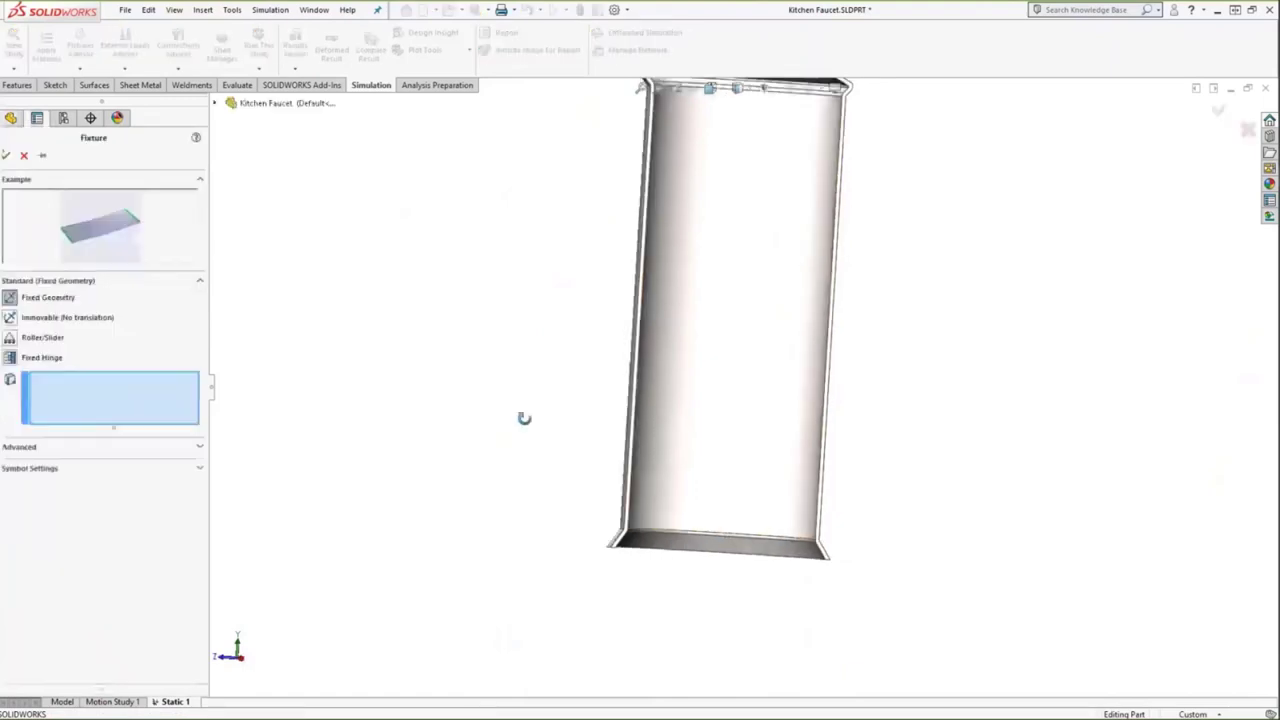
click(378, 425)
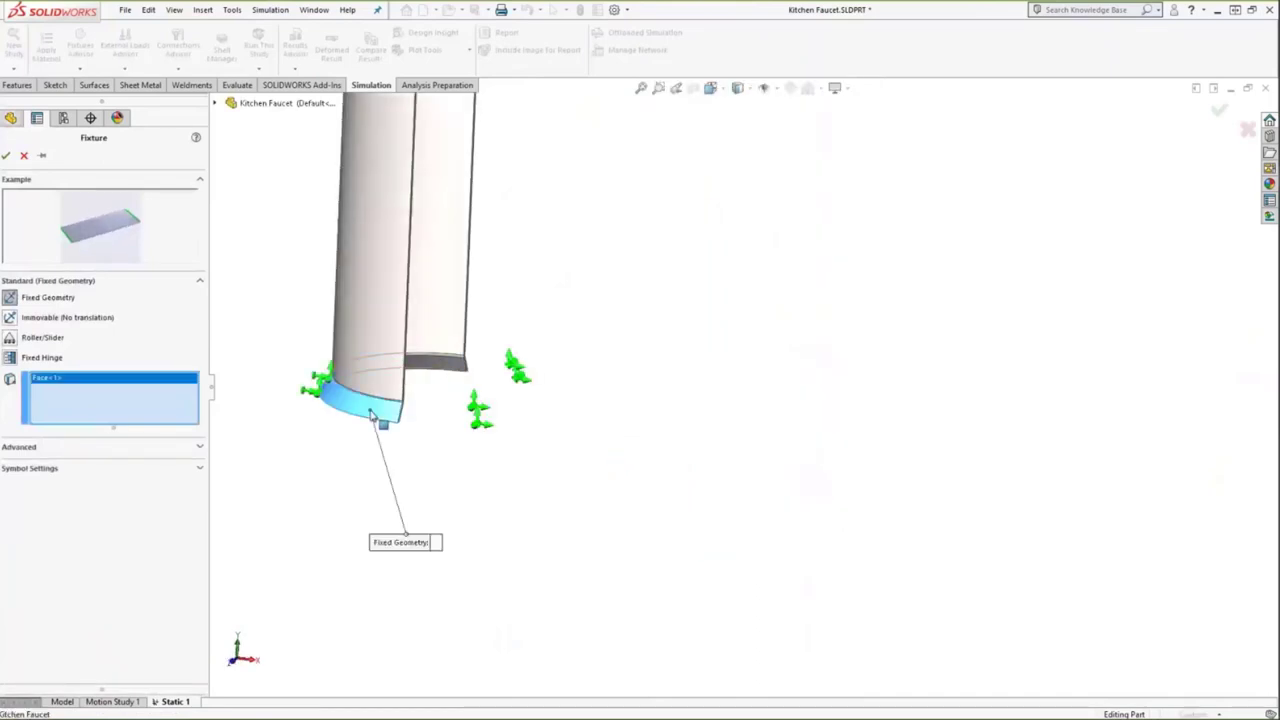
click(6, 156)
click(693, 88)
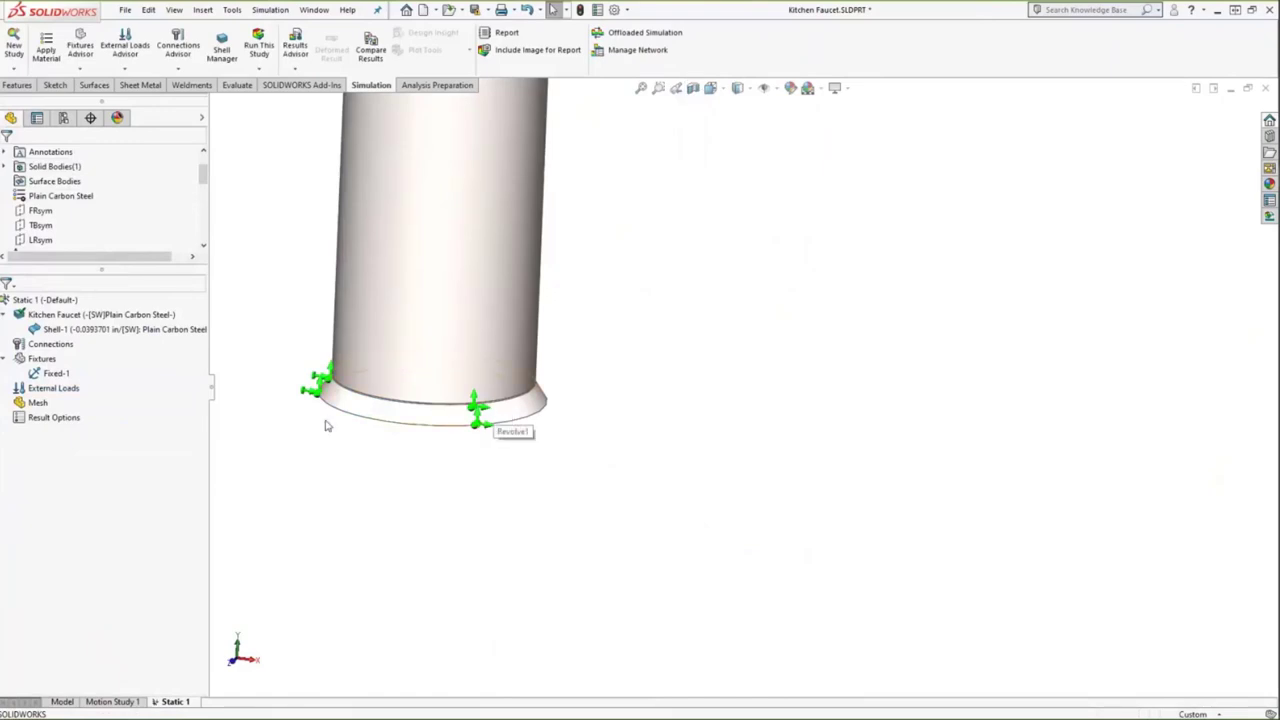
Step: Start a force load on the inner flared face at the spray head's open end
right_click(77, 390)
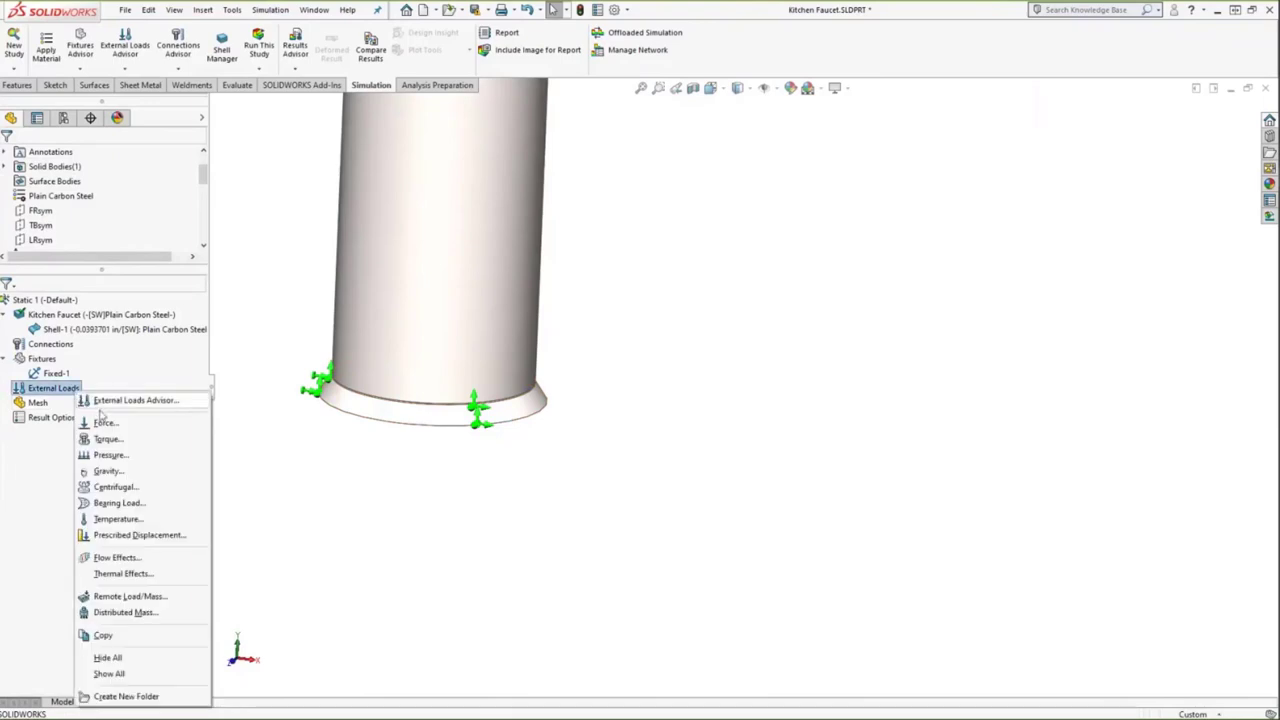
click(103, 424)
scroll(840, 320, up, 3)
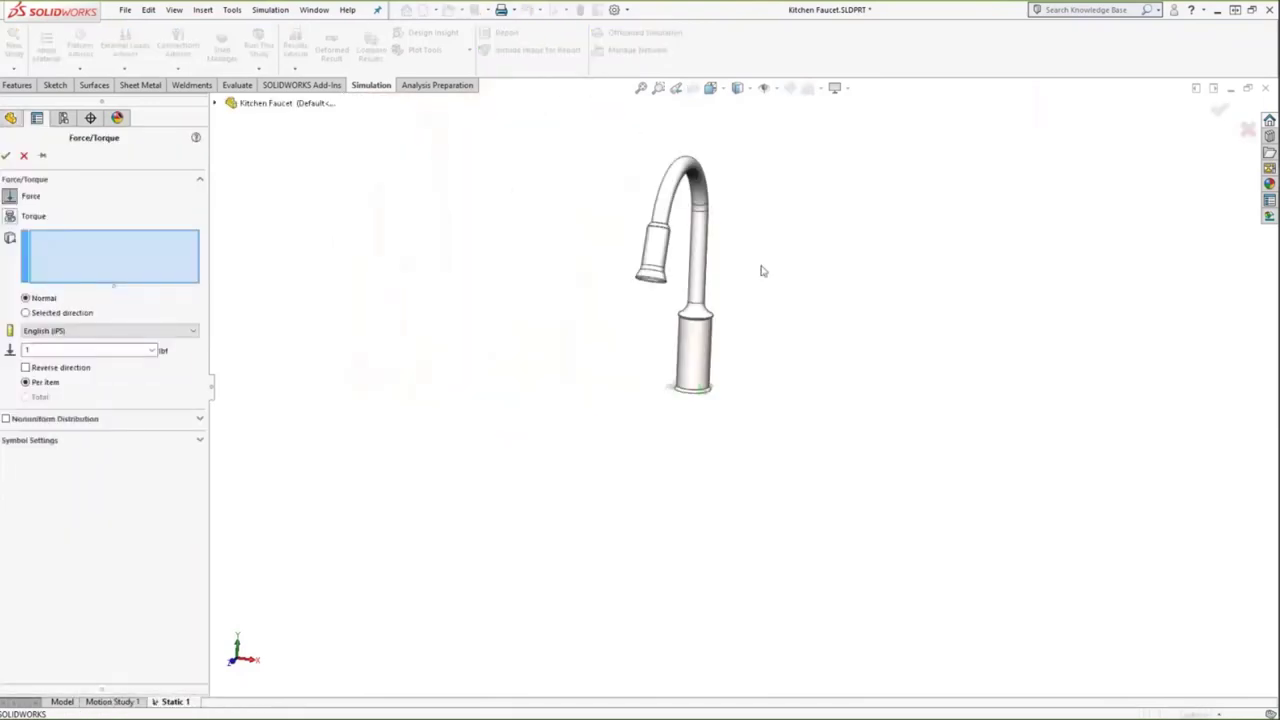
scroll(535, 358, down, 5)
click(535, 358)
scroll(595, 385, down, 4)
middle_drag(632, 396, 628, 309)
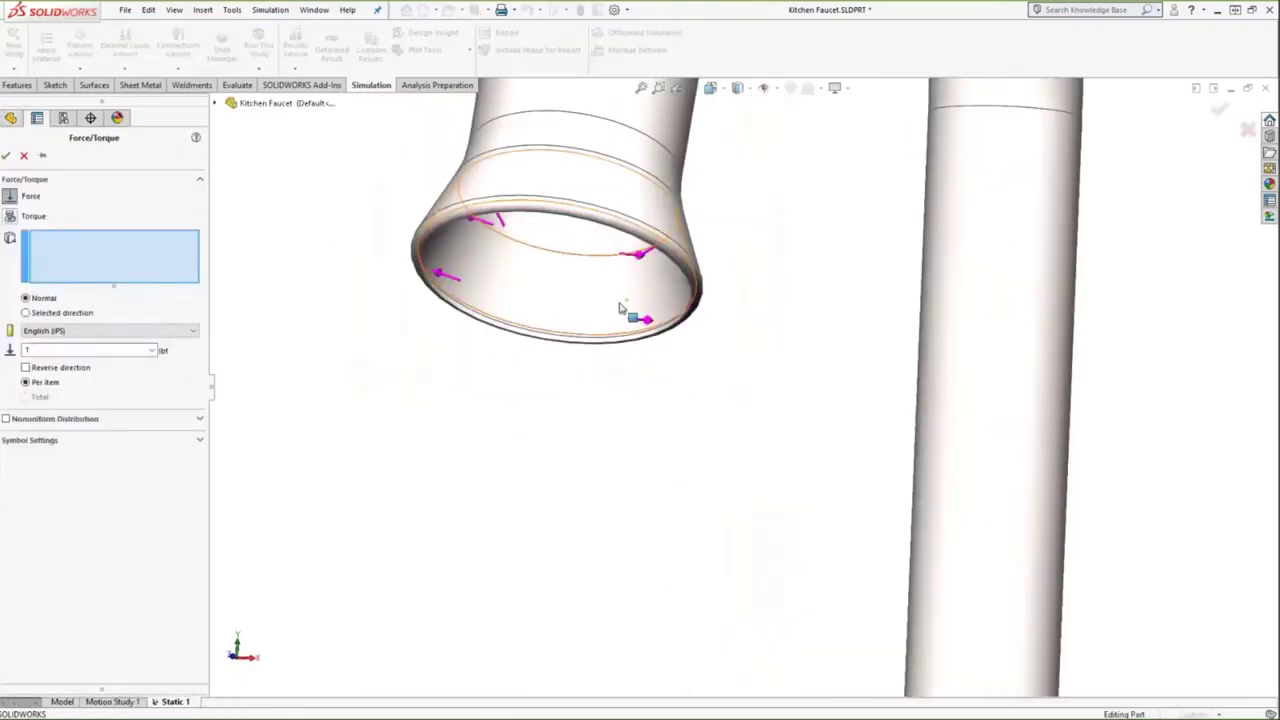
click(612, 314)
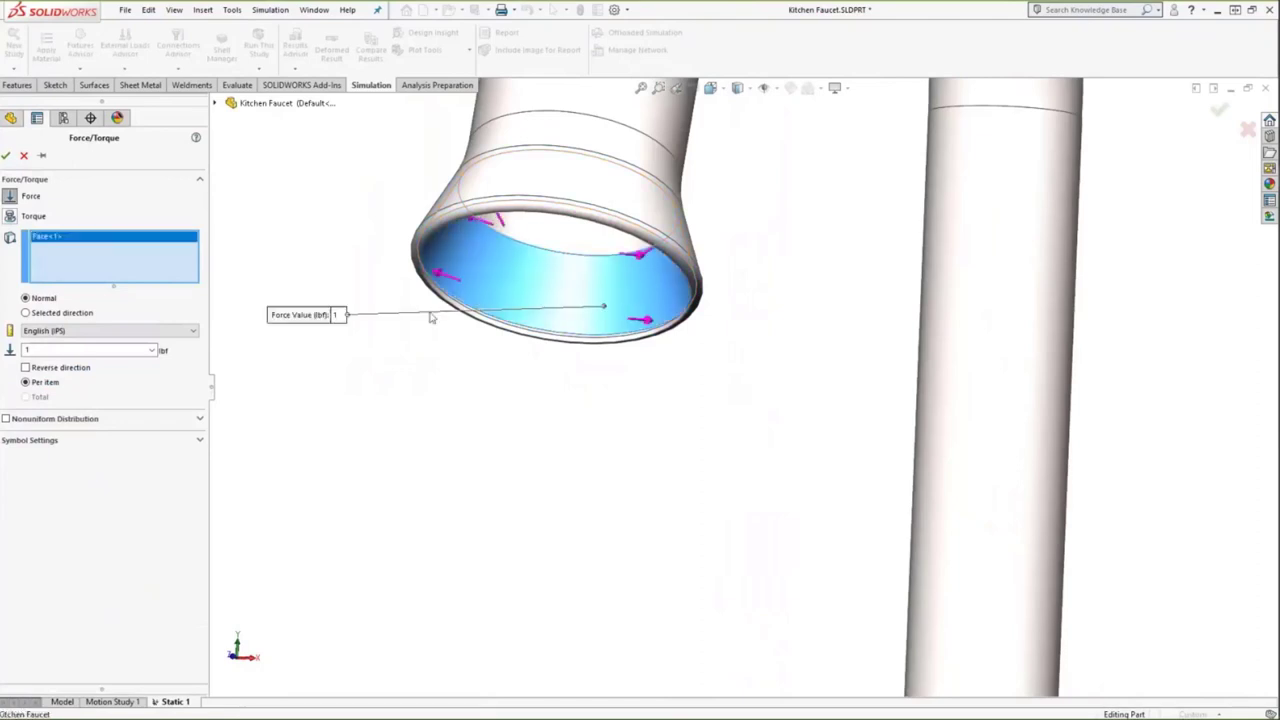
Step: Direct the 1 lbf force normal to the LRsym plane and try to apply it to the spray head's inner face
click(87, 314)
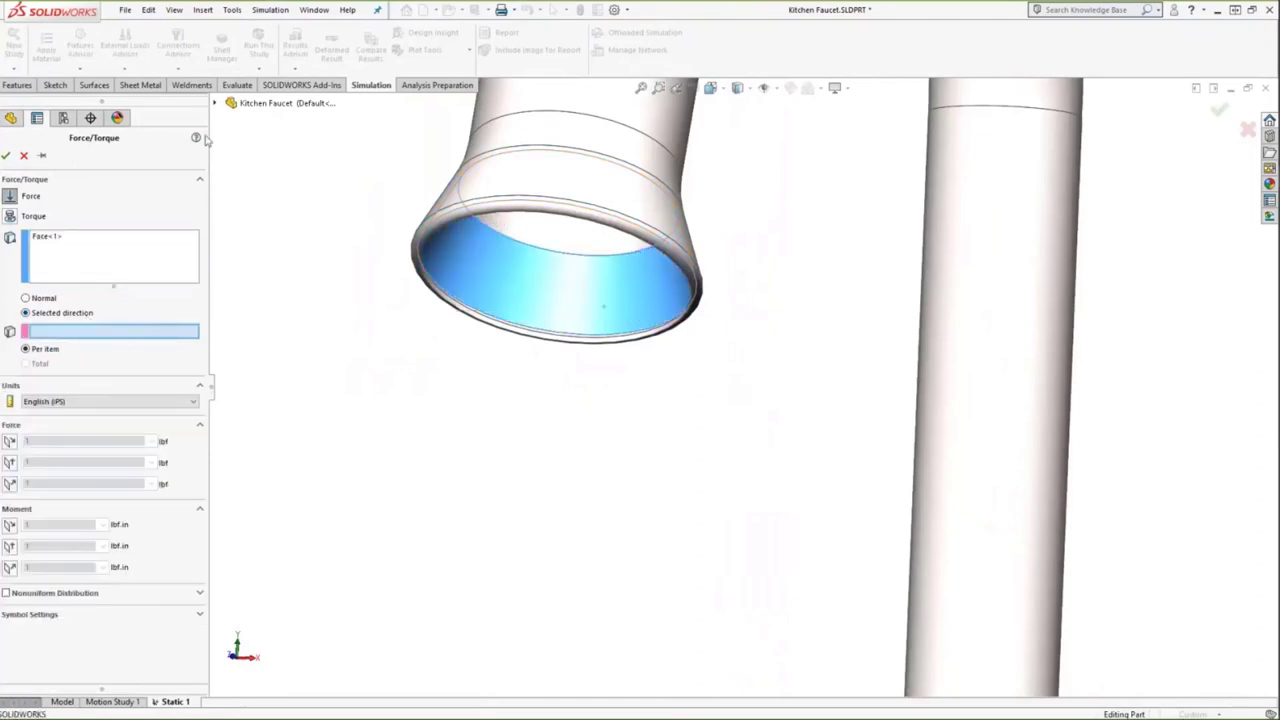
click(217, 104)
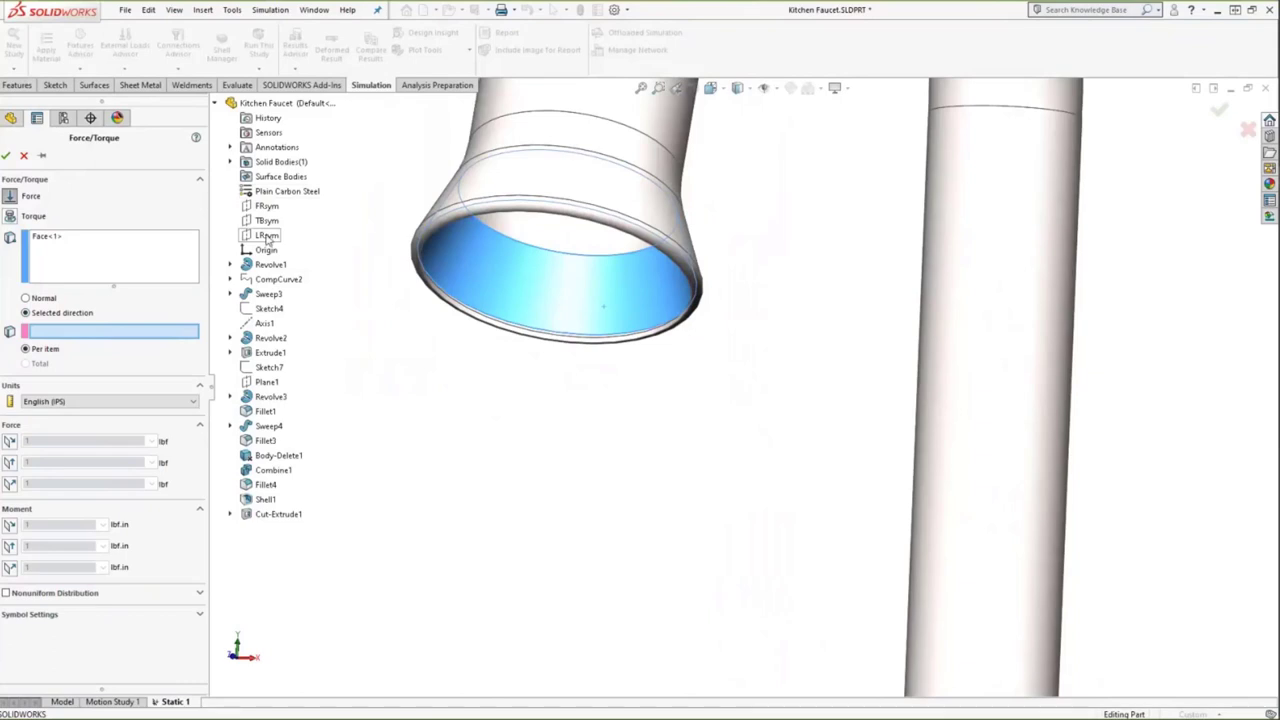
click(267, 236)
click(10, 484)
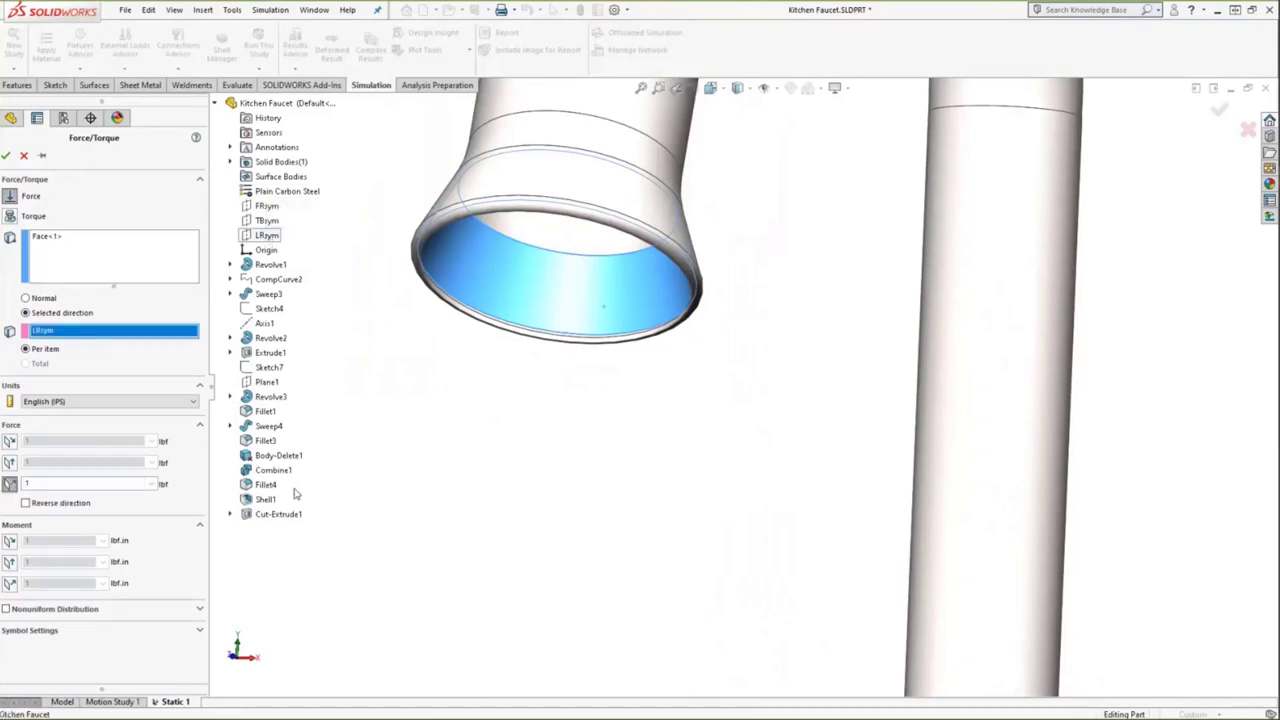
middle_drag(295, 494, 620, 494)
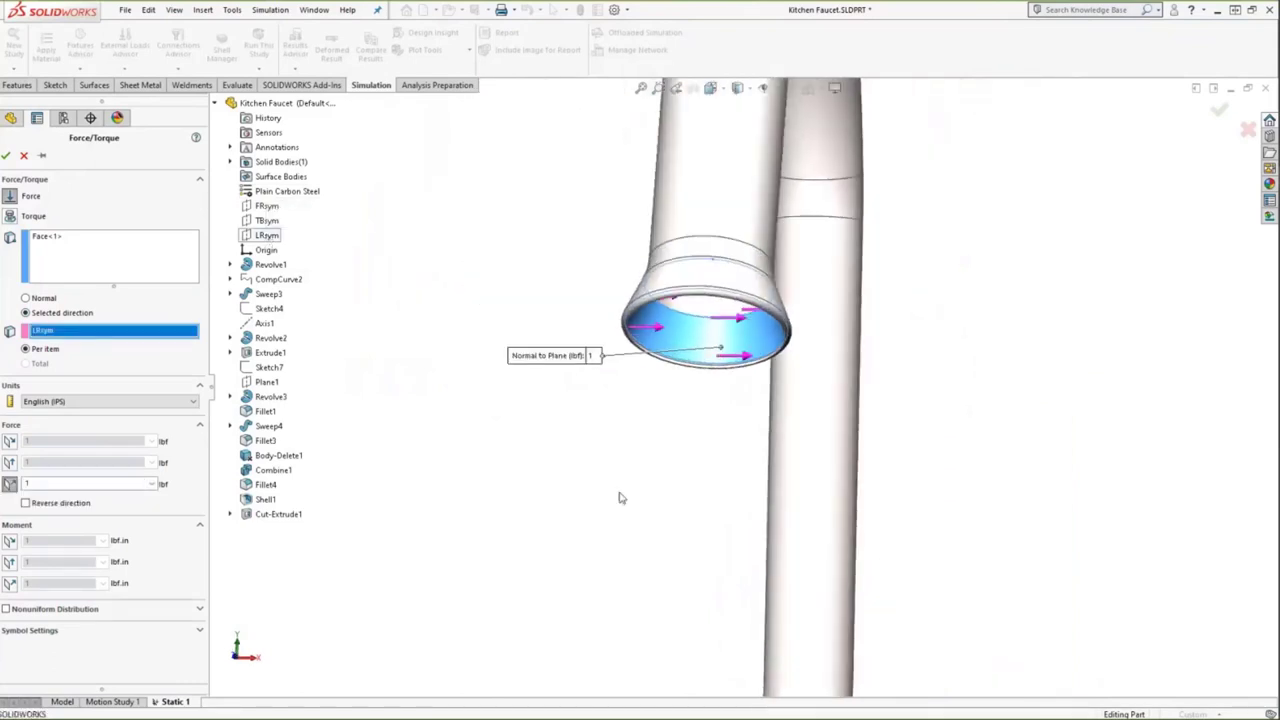
click(6, 155)
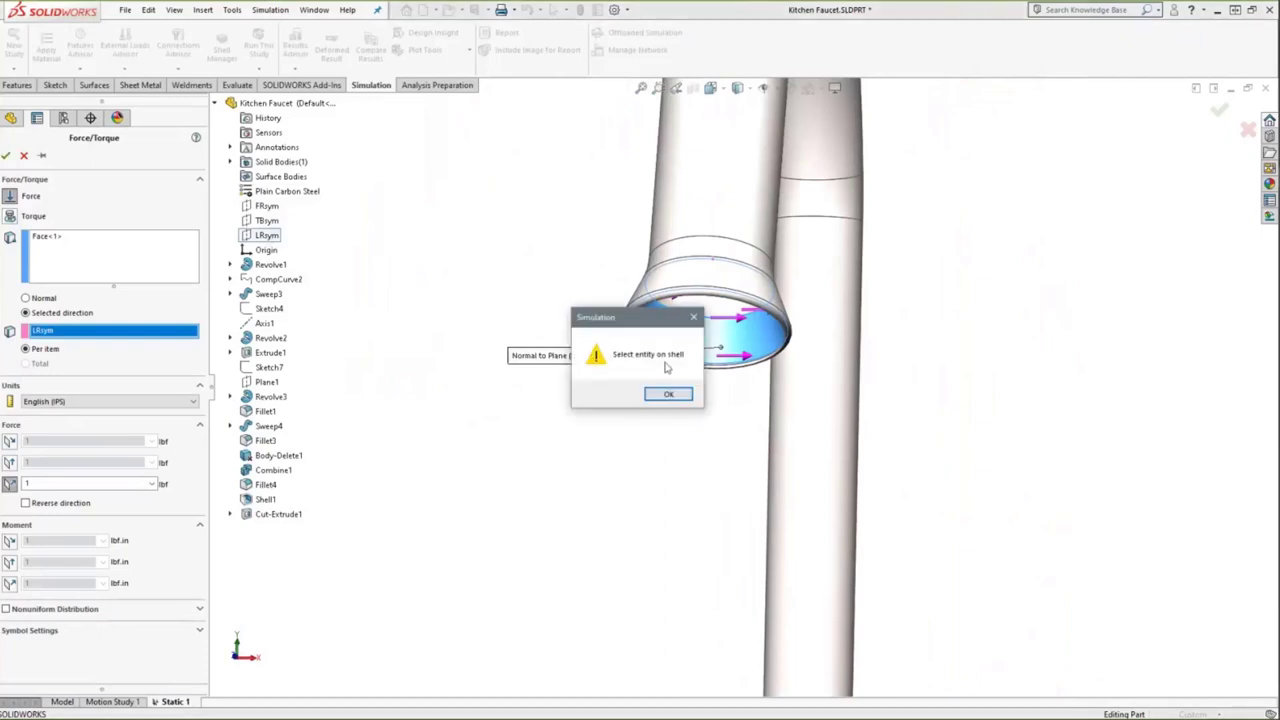
click(668, 394)
Step: Replace the force's face selection with the spray head's outer flared face and accept the force
right_click(126, 251)
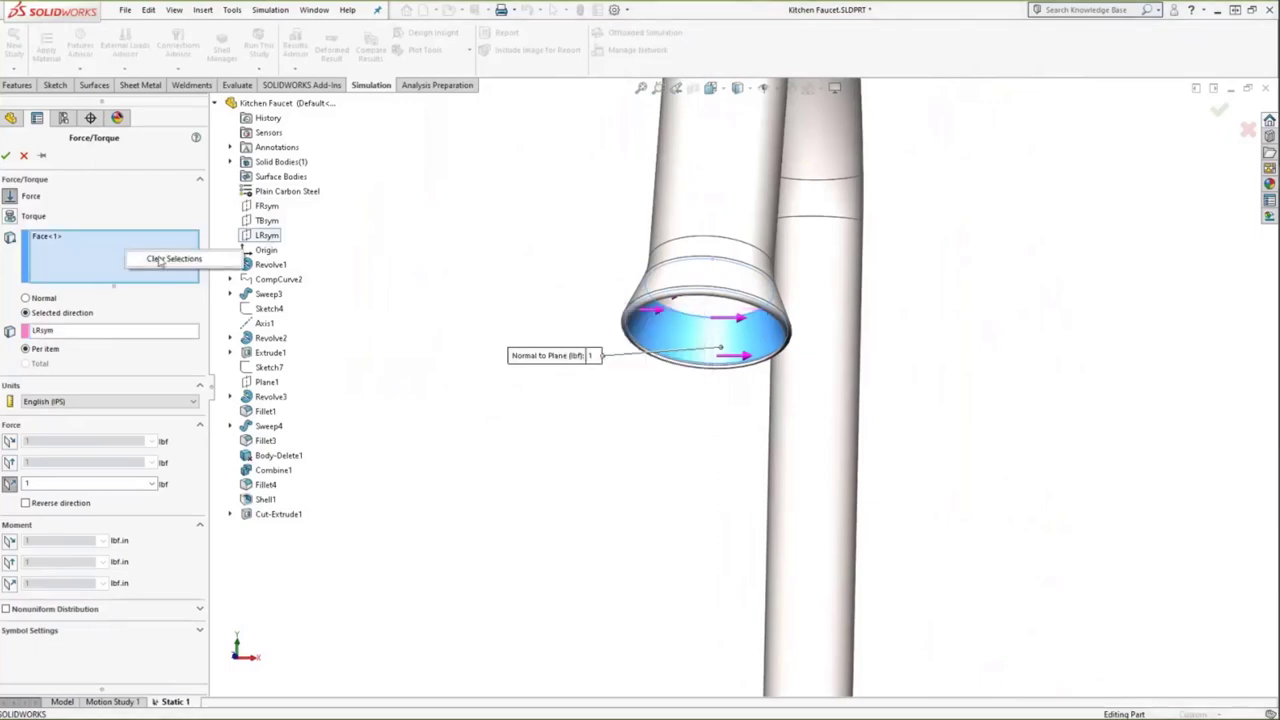
click(159, 258)
click(705, 275)
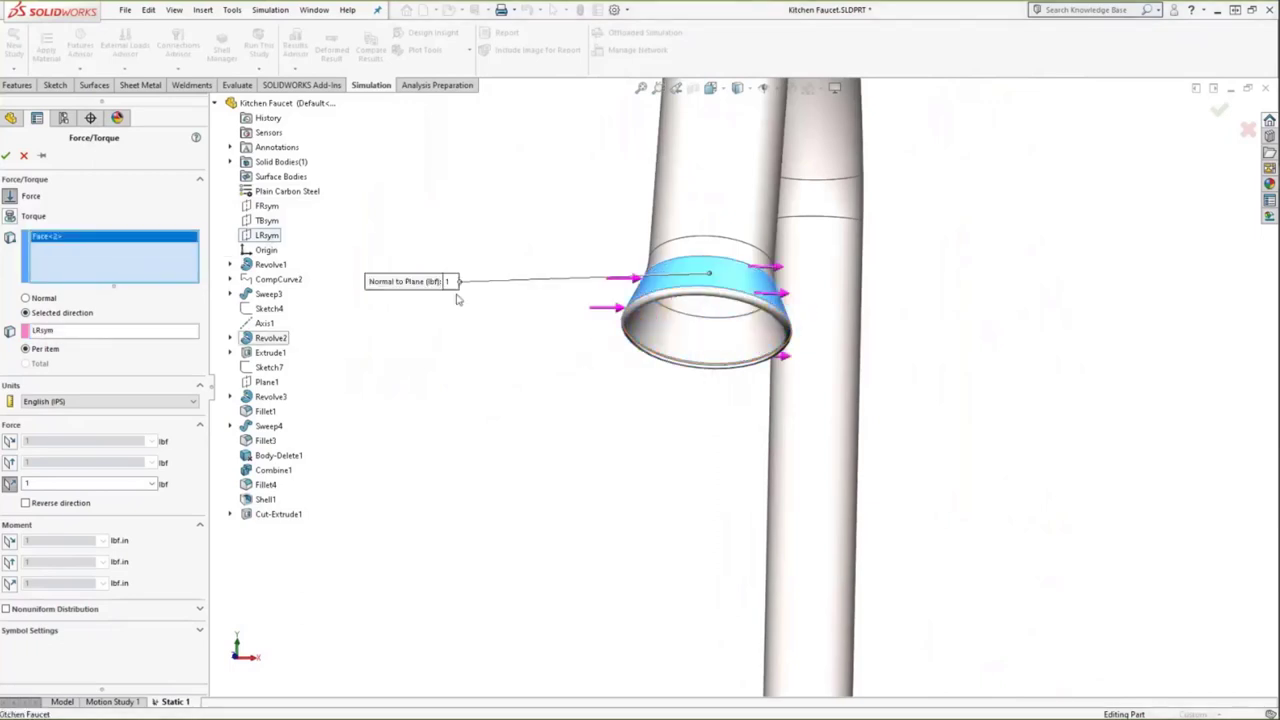
click(6, 156)
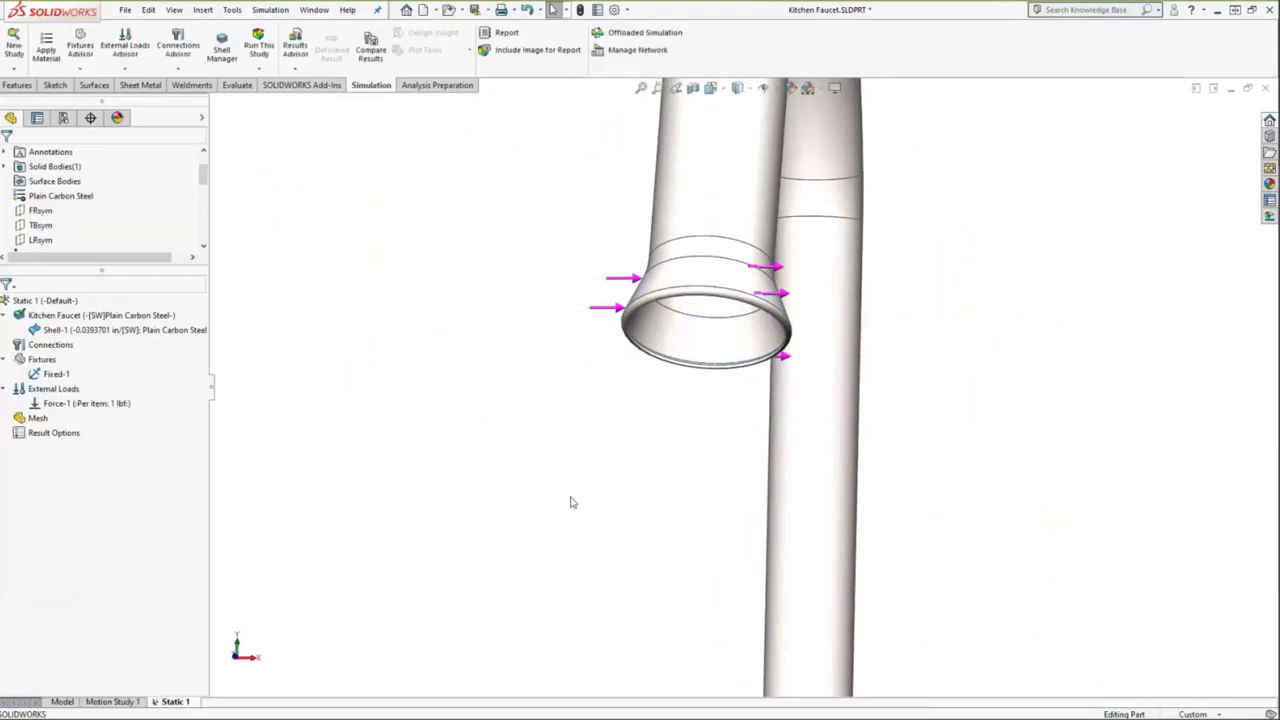
Step: Mesh the faucet with the default mesh settings and look over the whole shell mesh
key(z)
right_click(36, 418)
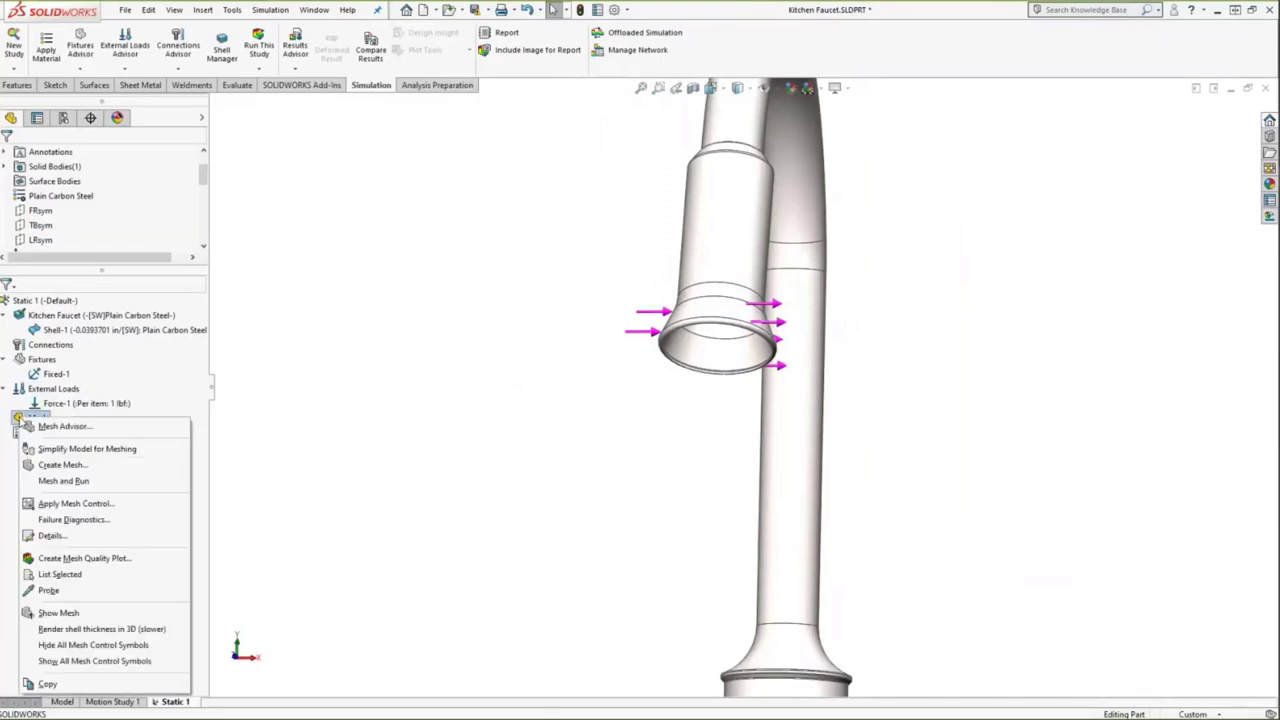
click(48, 464)
key(Return)
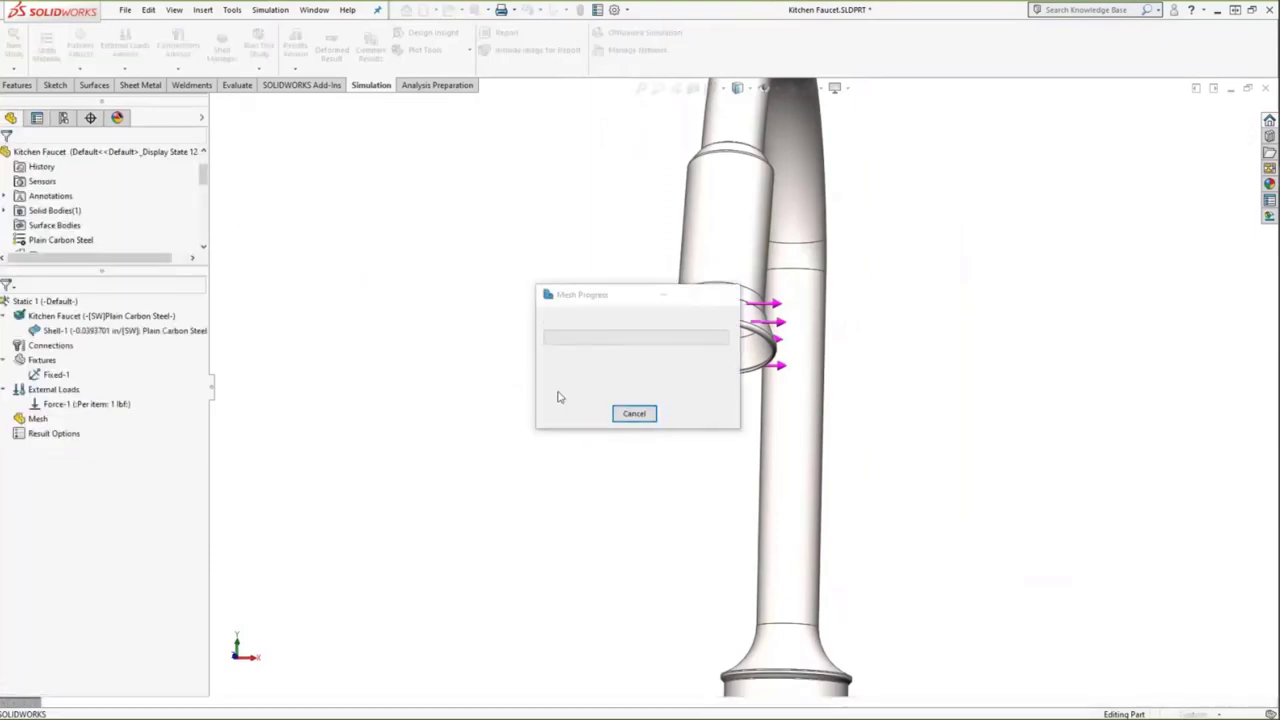
scroll(952, 457, up, 4)
middle_drag(952, 457, 878, 622)
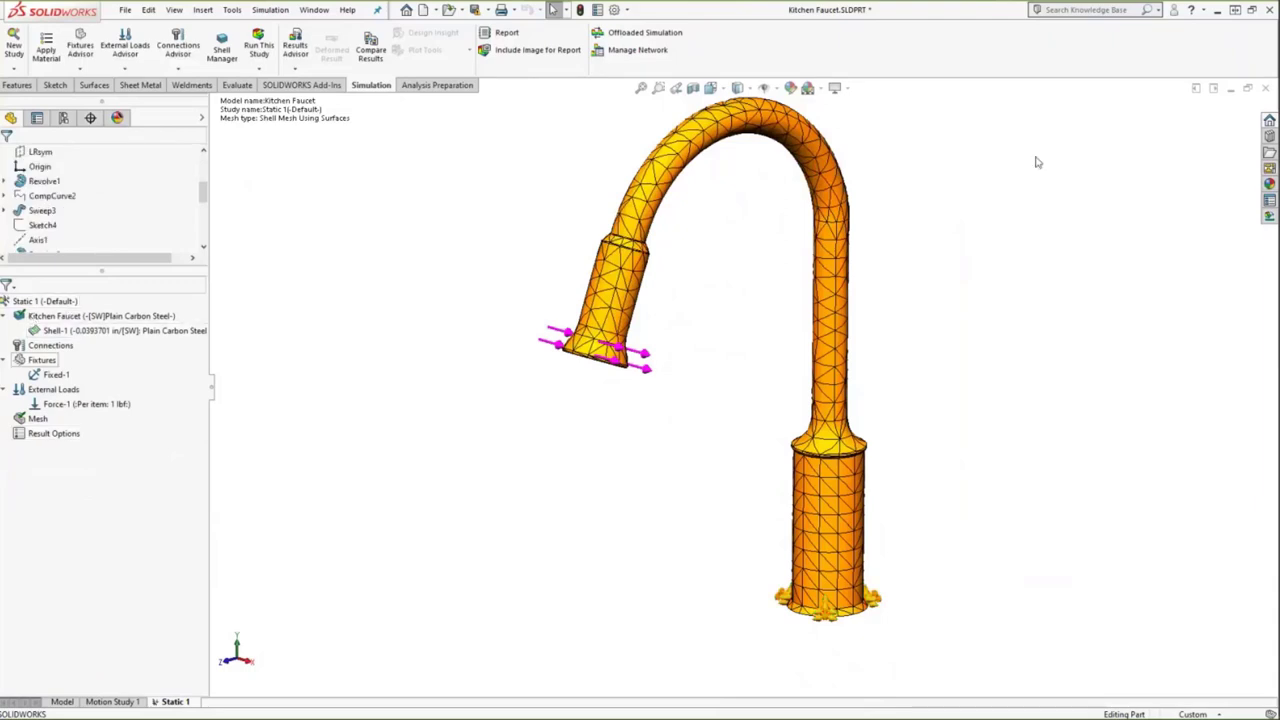
Step: Close the faucet part without saving, and open 8a2 Sheetmetal.SLDPRT at its Study 1
click(1265, 88)
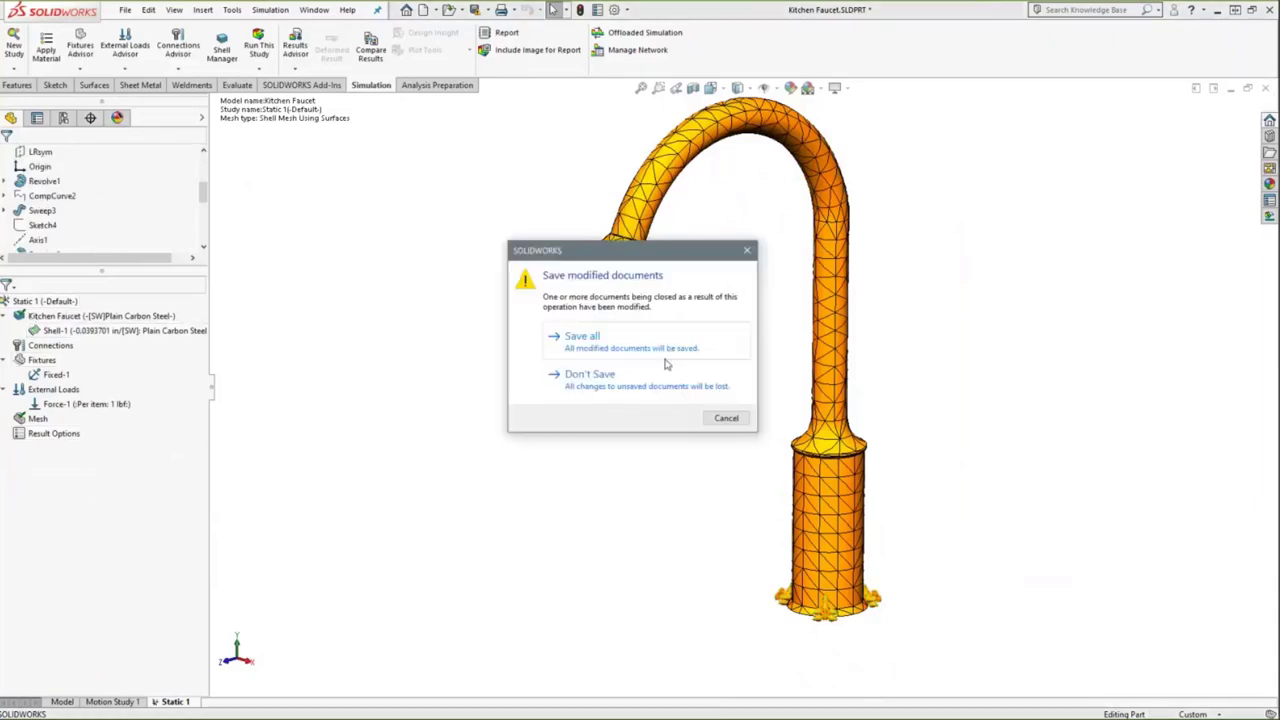
click(630, 378)
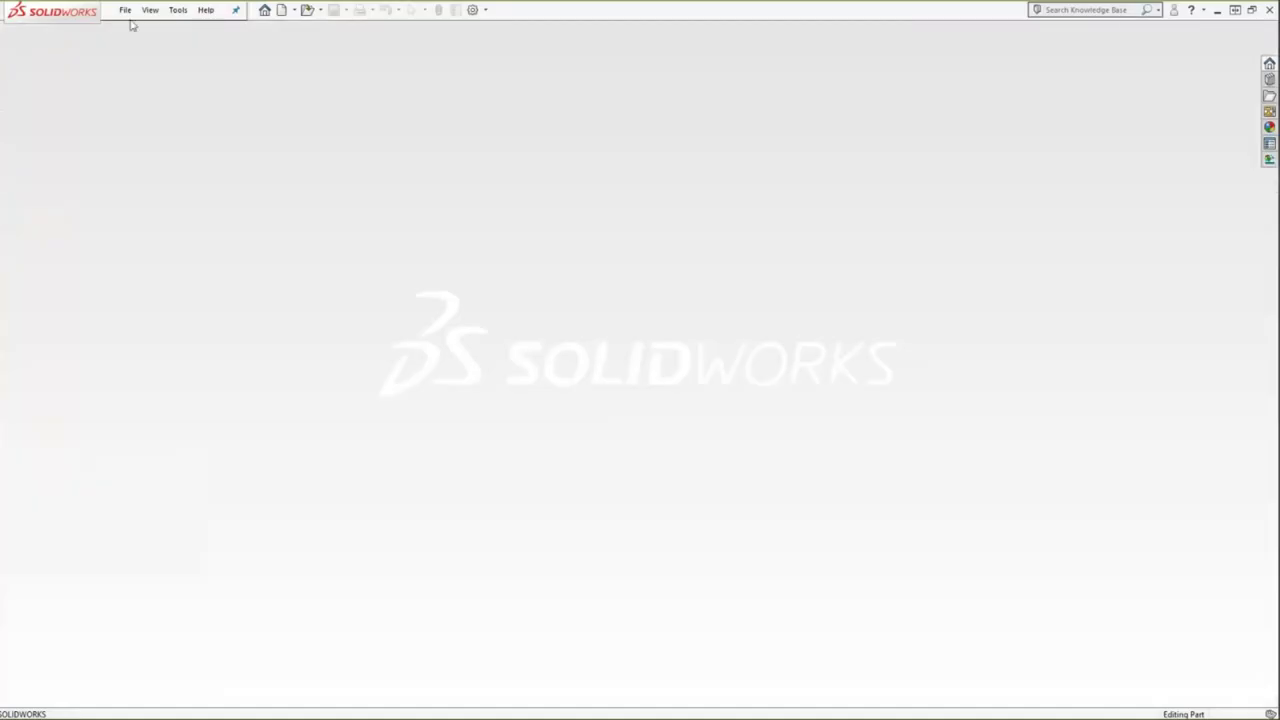
click(125, 10)
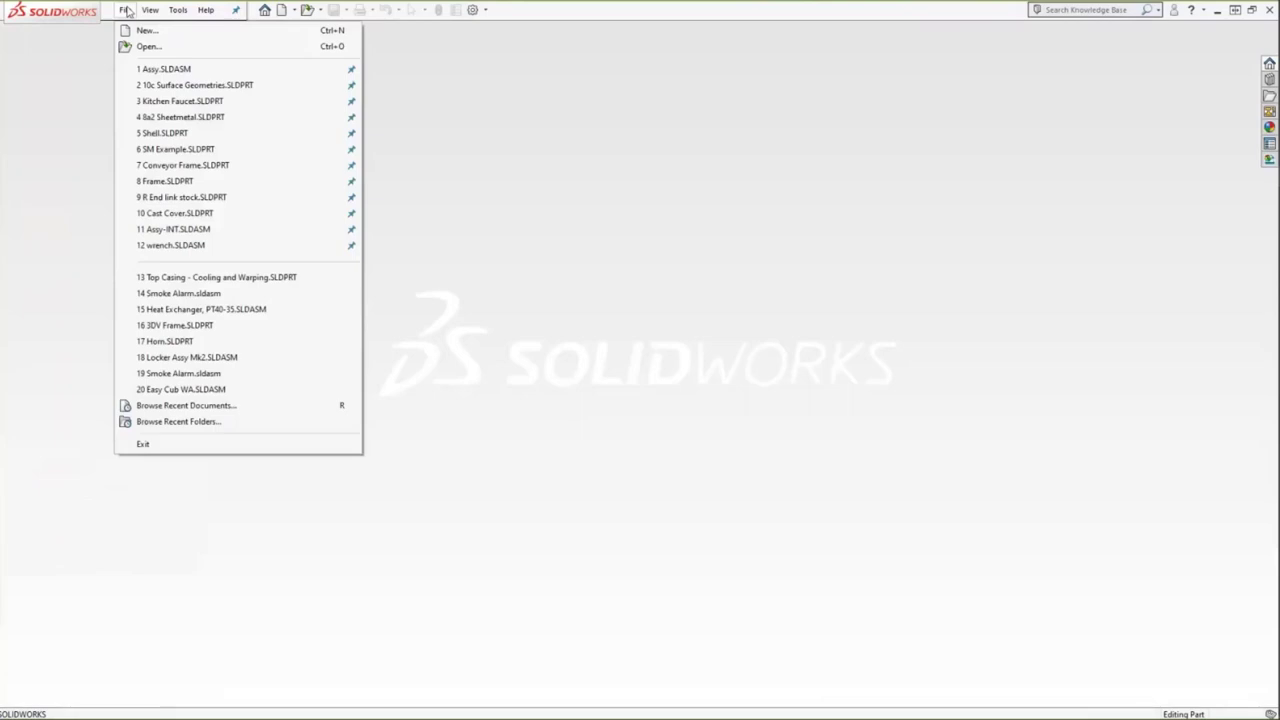
click(165, 119)
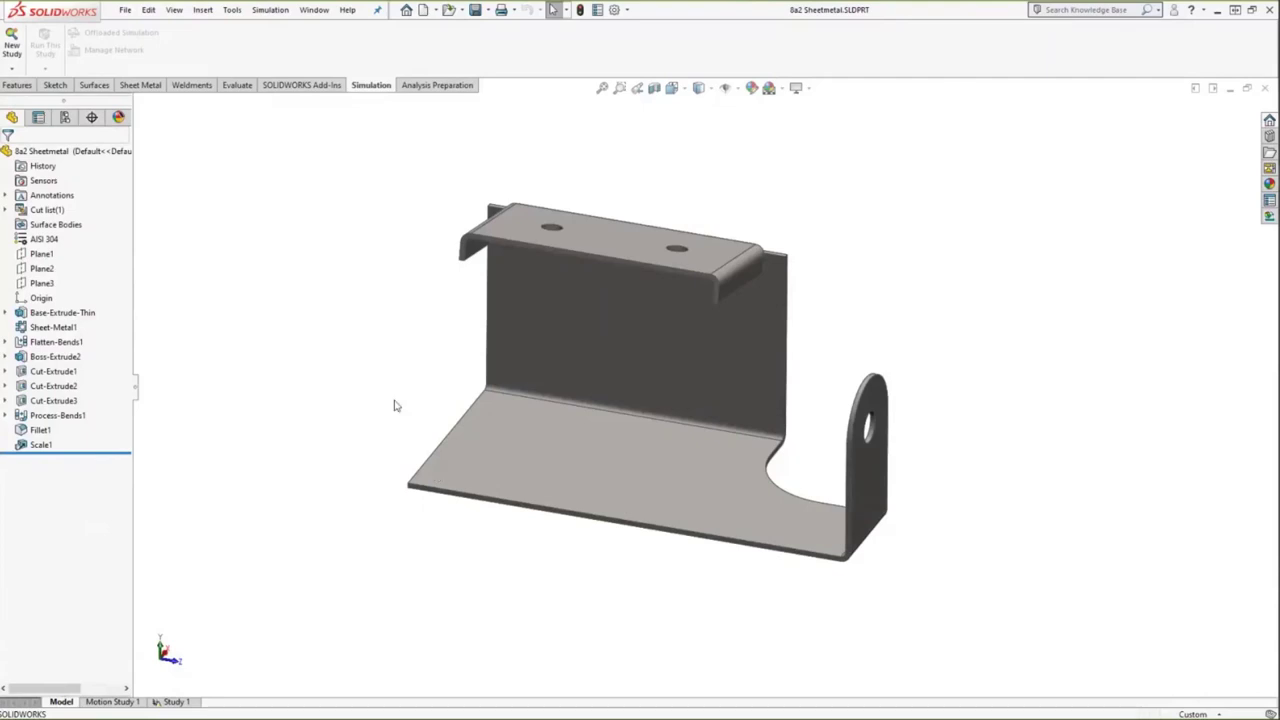
middle_drag(395, 406, 357, 386)
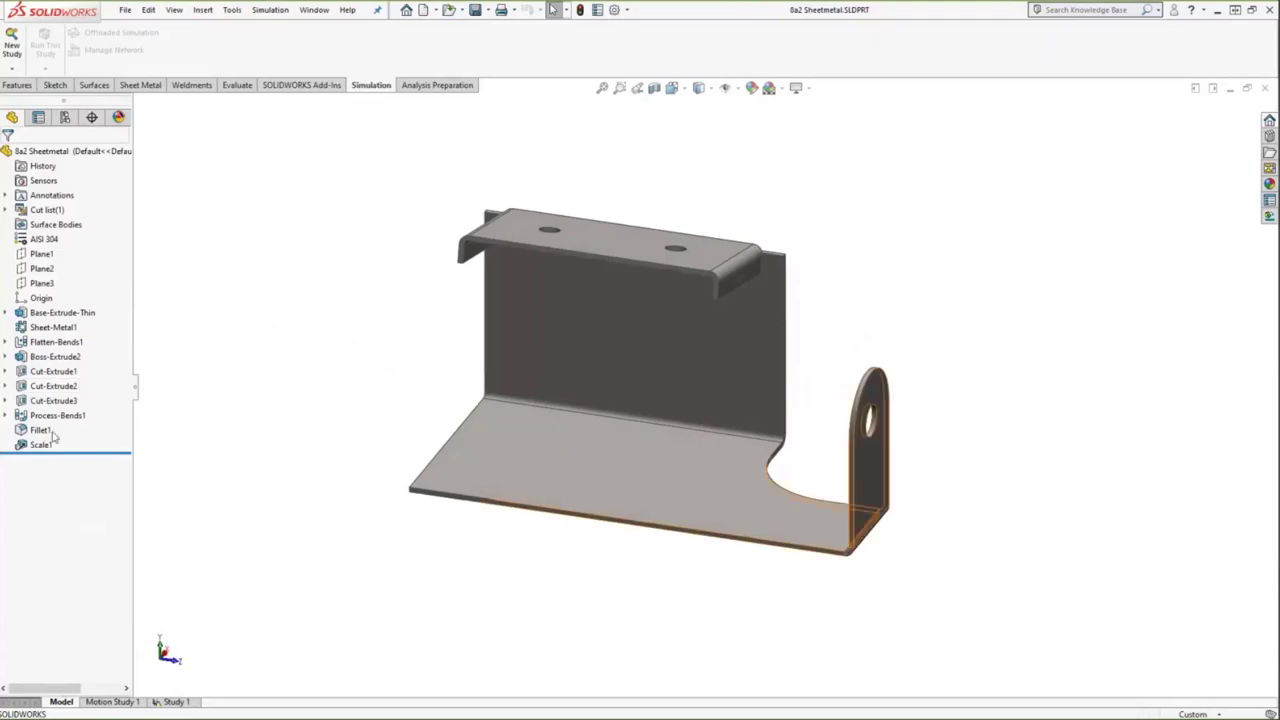
click(174, 701)
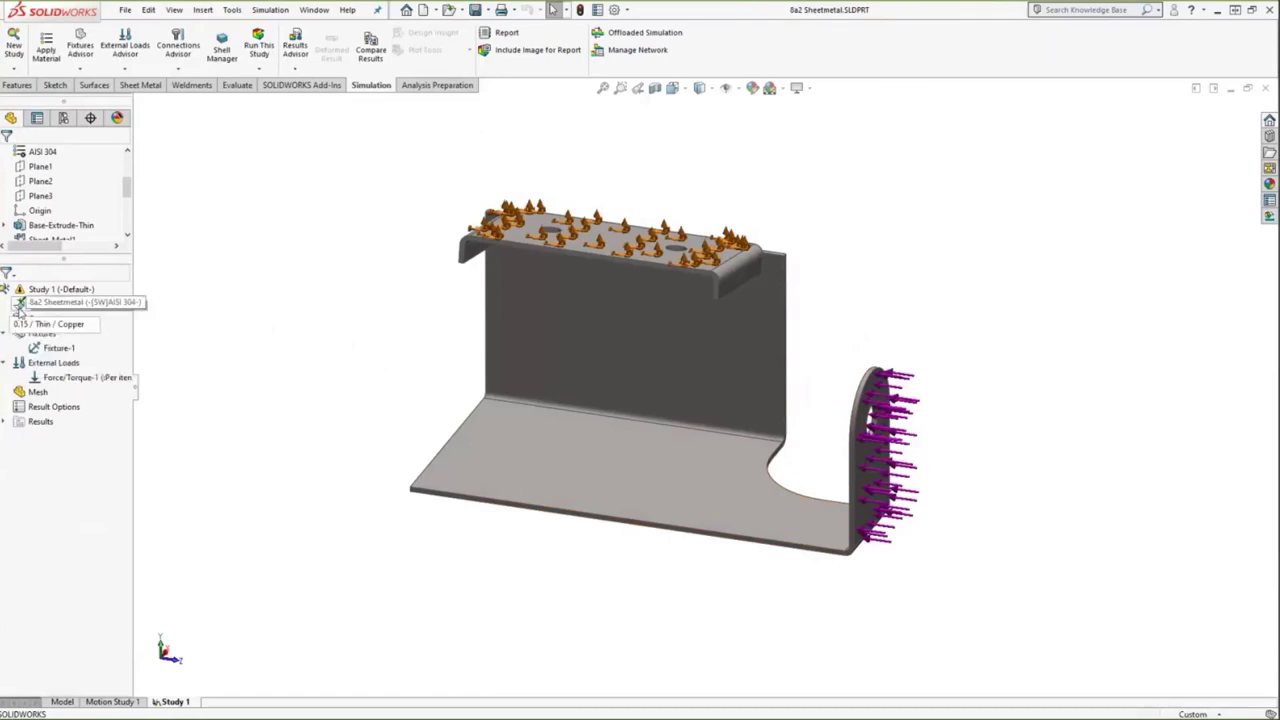
Step: Review the sheet metal body's shell definition and the faces carrying the fixture and the force
right_click(120, 310)
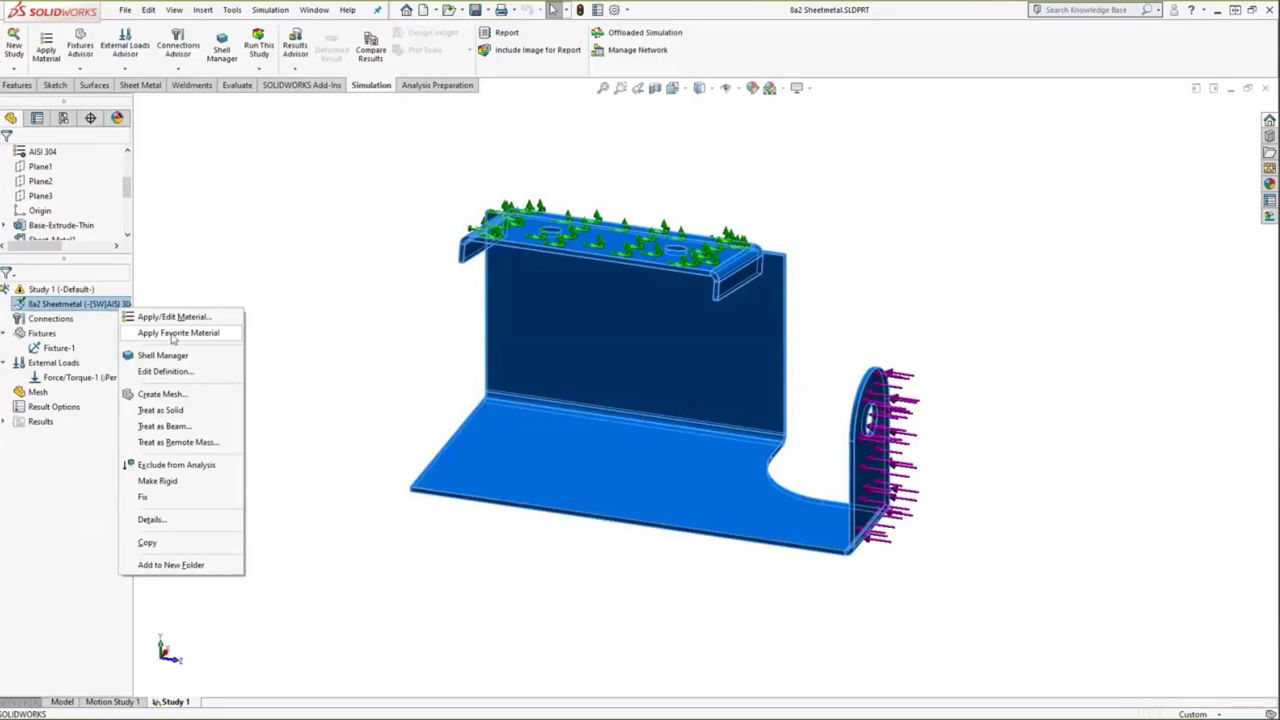
click(178, 372)
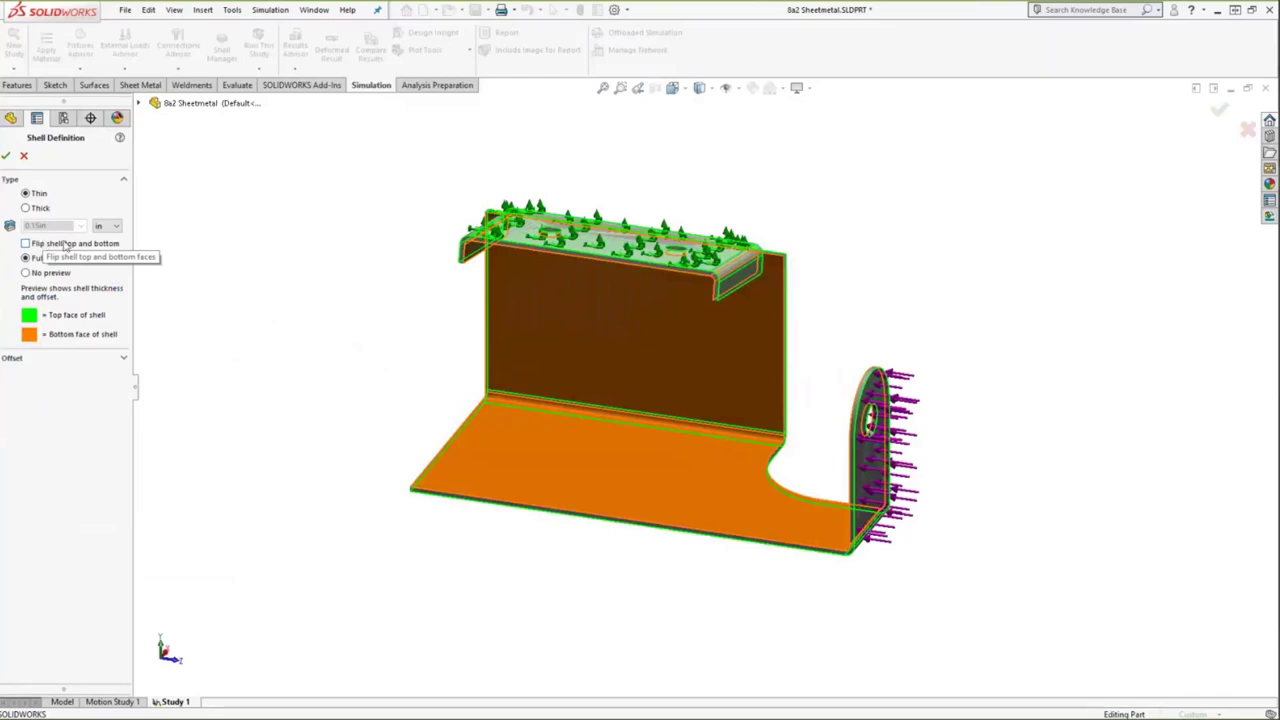
click(6, 155)
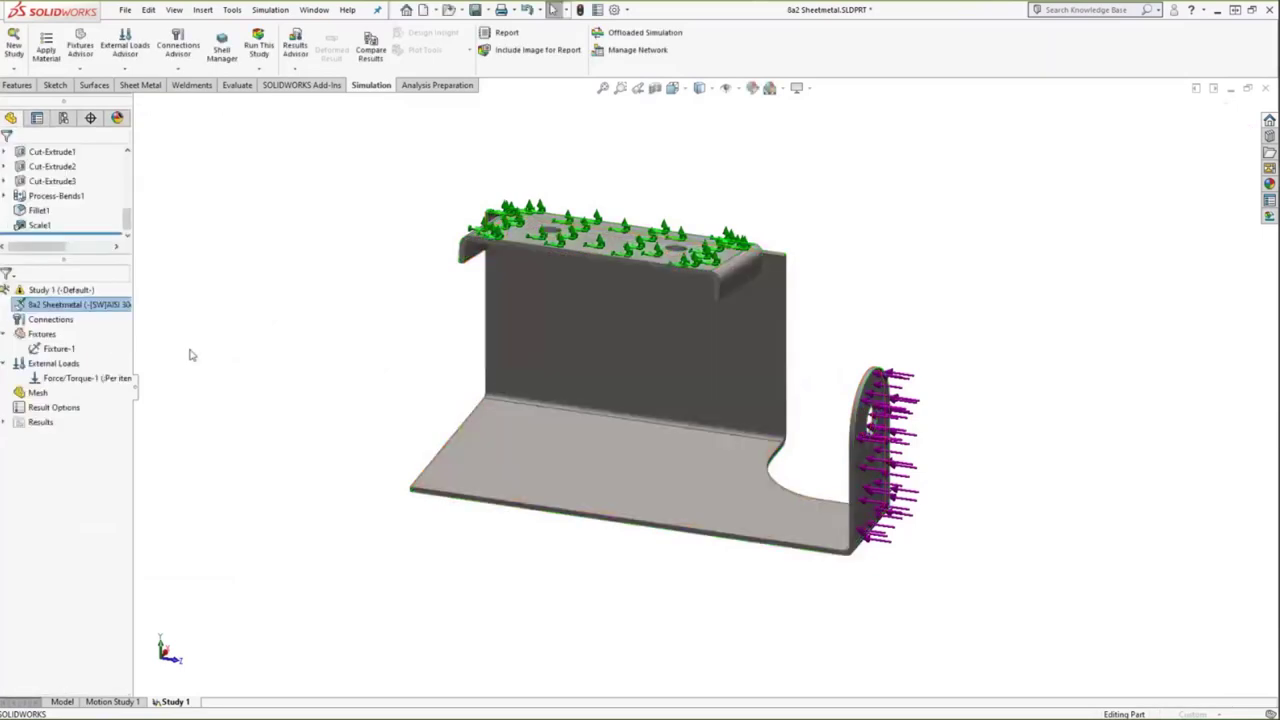
click(60, 349)
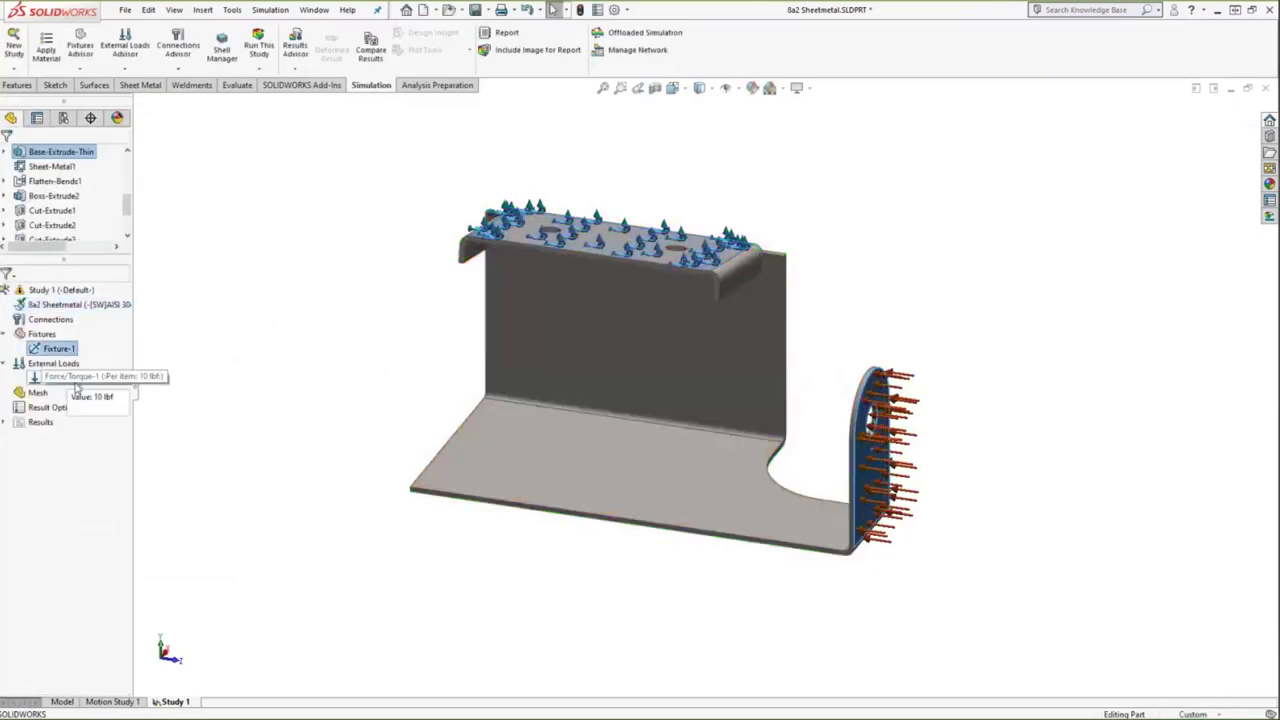
click(76, 386)
click(77, 379)
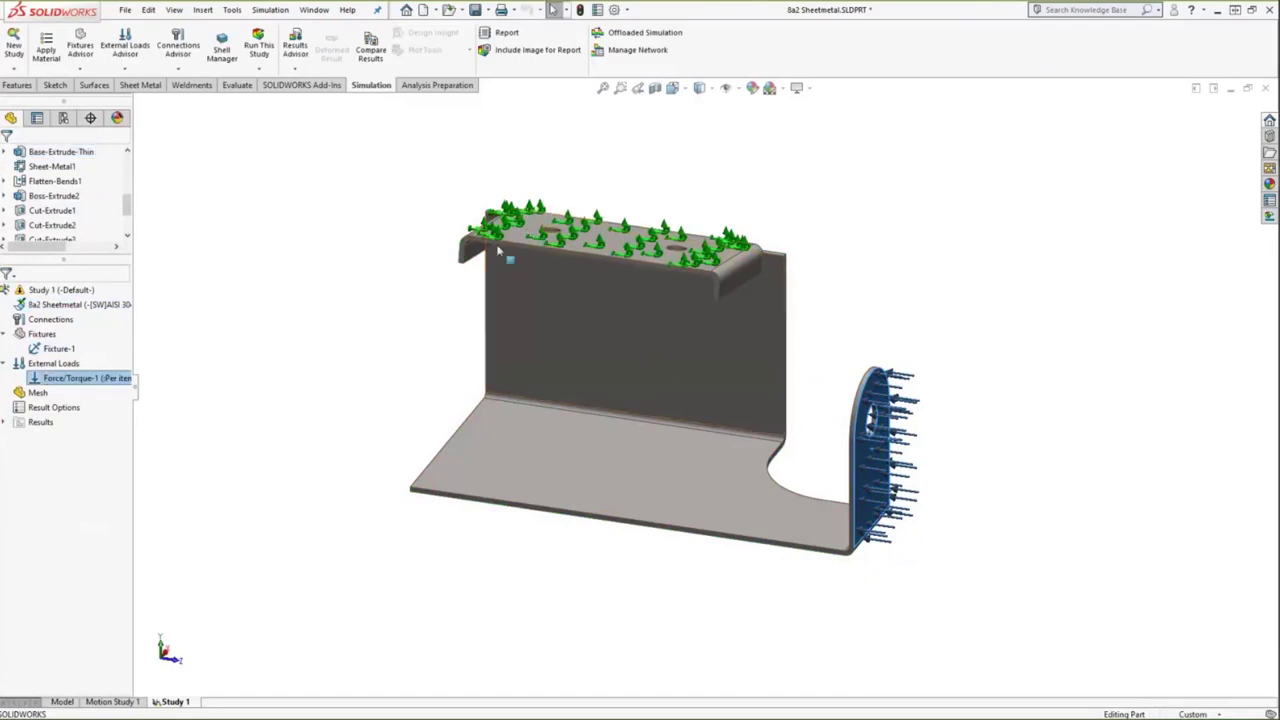
Step: Edit the force so that it acts on the inner face of the upright tab instead of the outer face
right_click(110, 379)
click(155, 385)
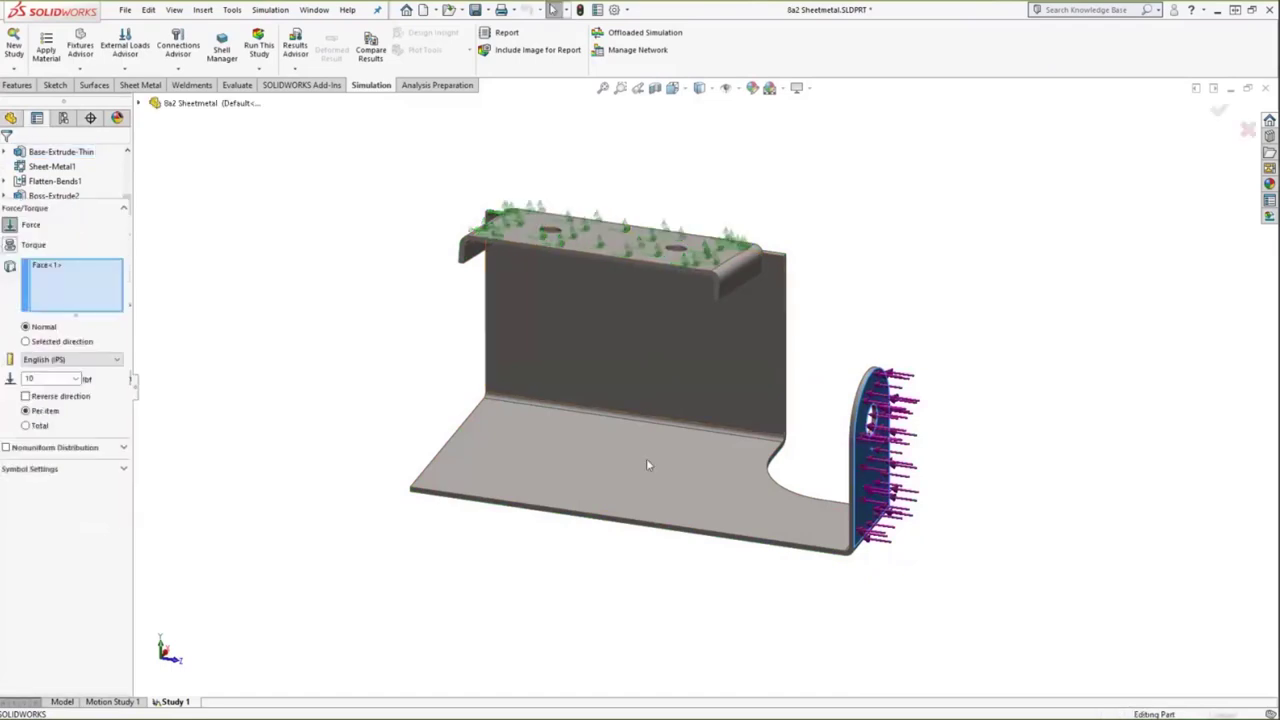
middle_drag(866, 475, 910, 383)
click(910, 383)
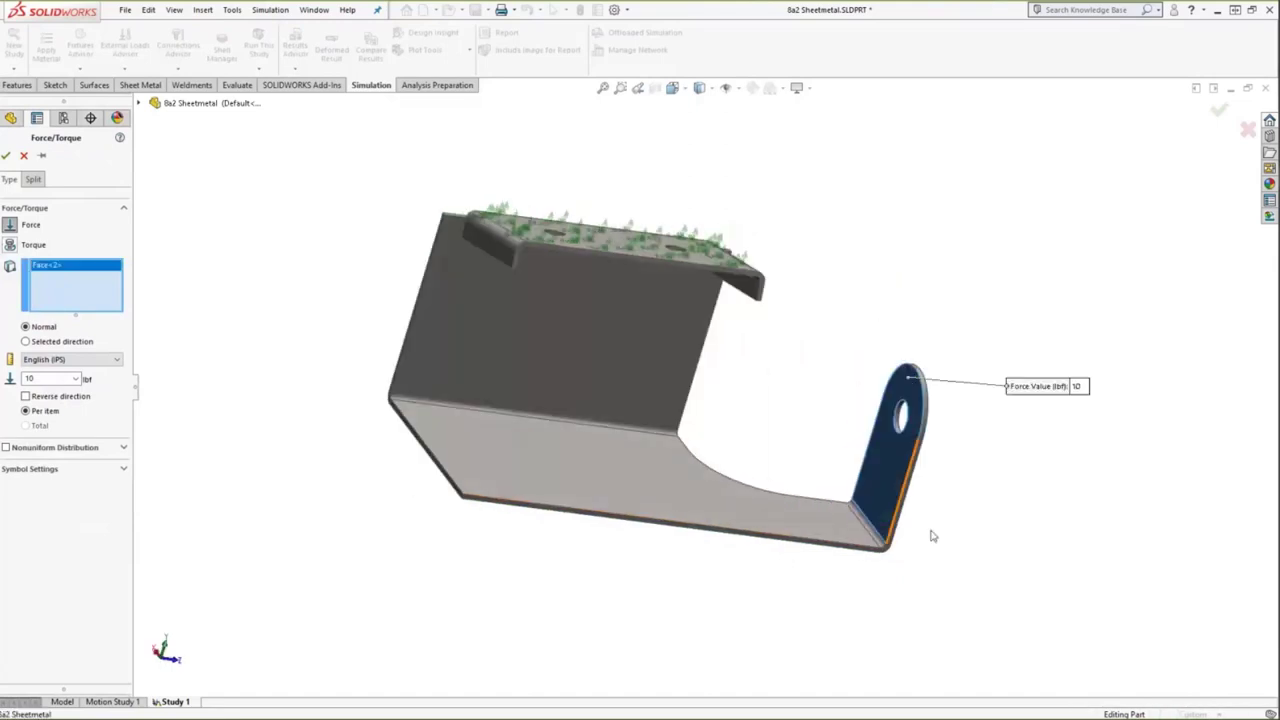
middle_drag(929, 531, 743, 591)
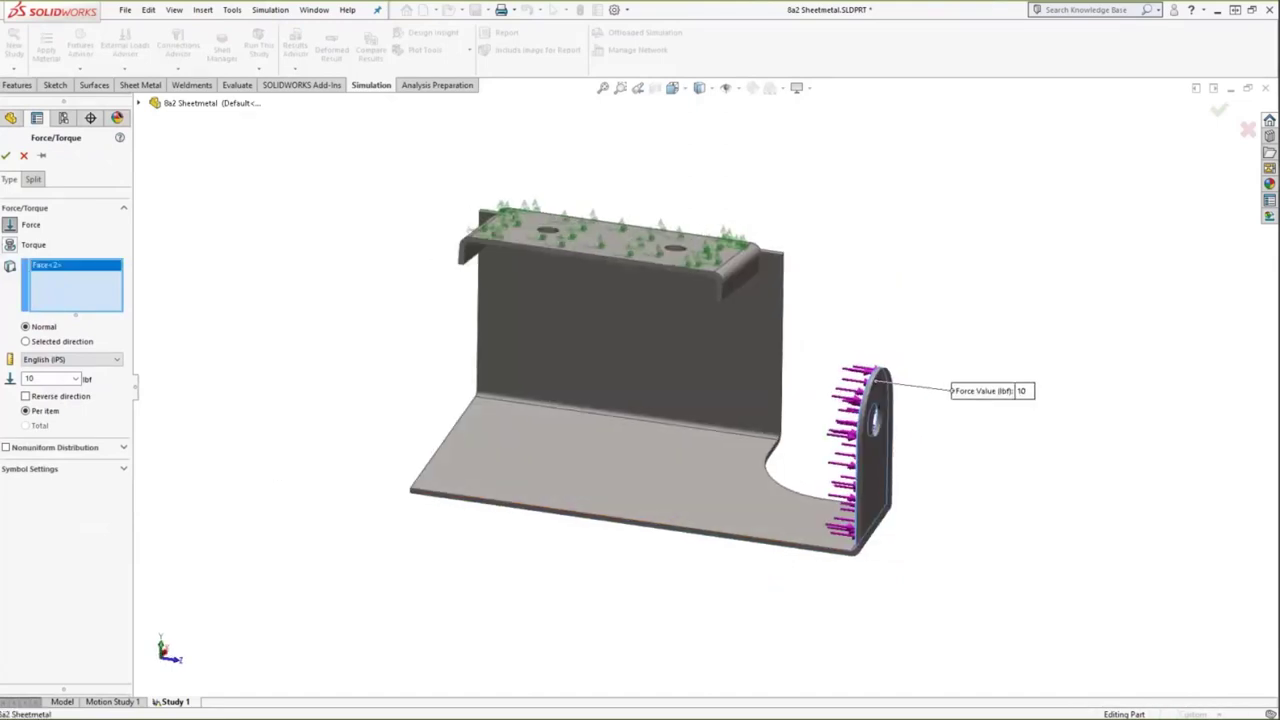
key(Return)
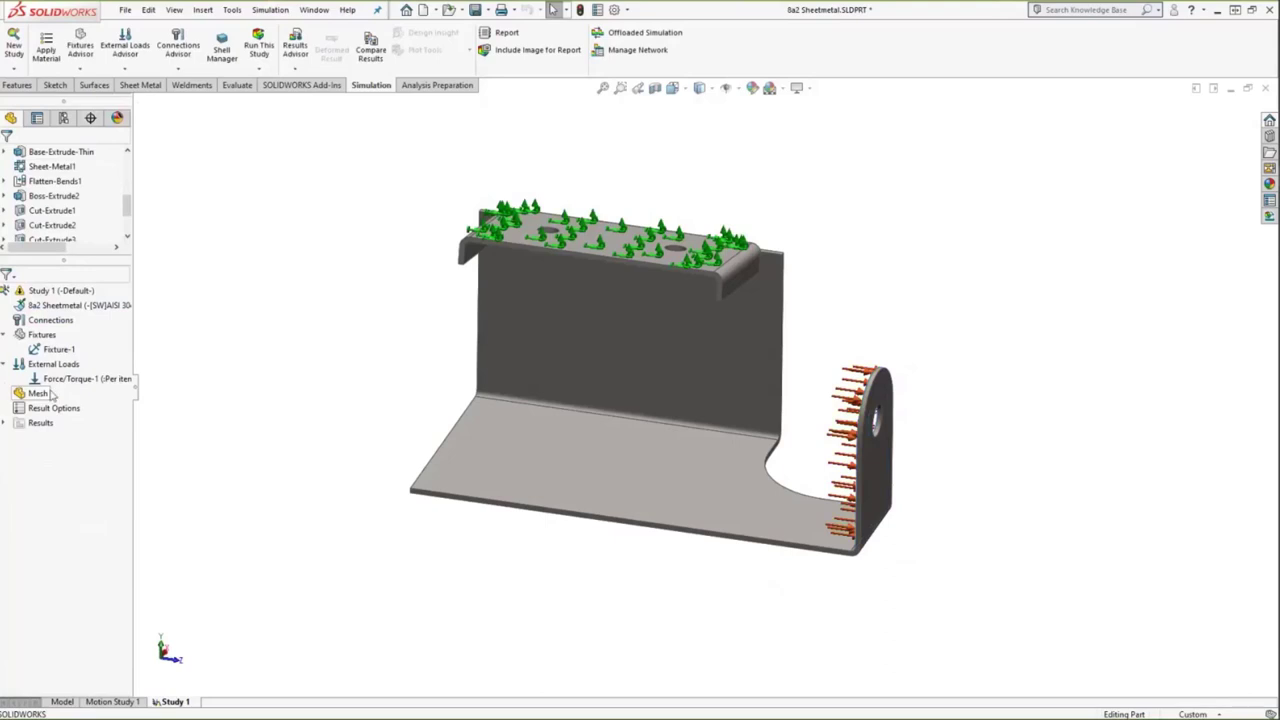
Step: Hide the symbols of Fixture-1 and Force/Torque-1
click(50, 351)
right_click(47, 356)
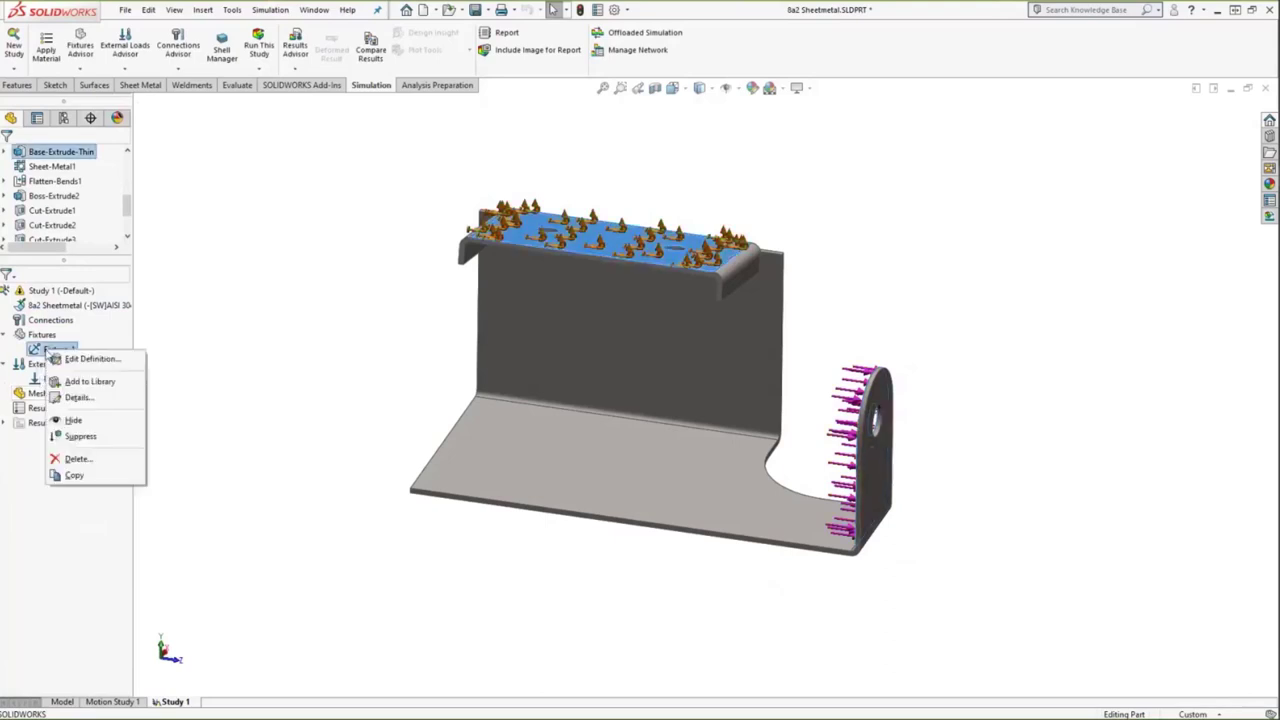
click(74, 422)
right_click(62, 386)
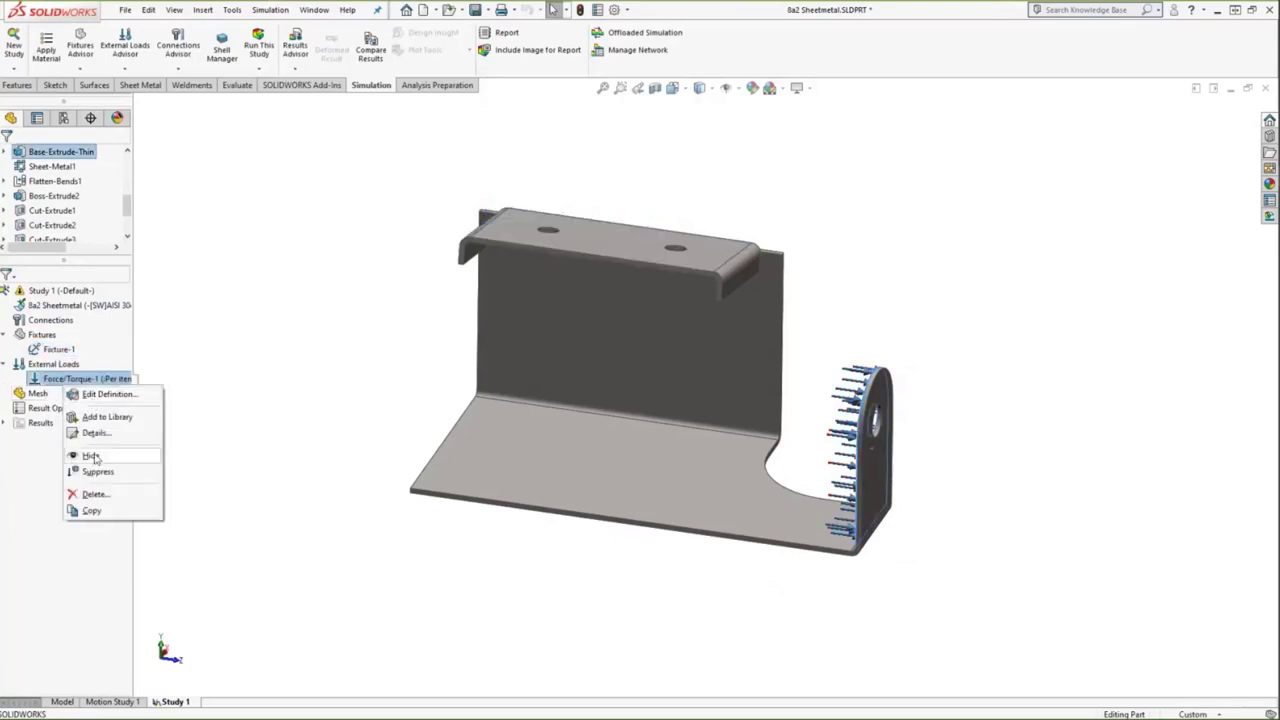
click(76, 452)
Step: Create a shell mesh of the sheet metal bracket with the default mesh settings
right_click(40, 394)
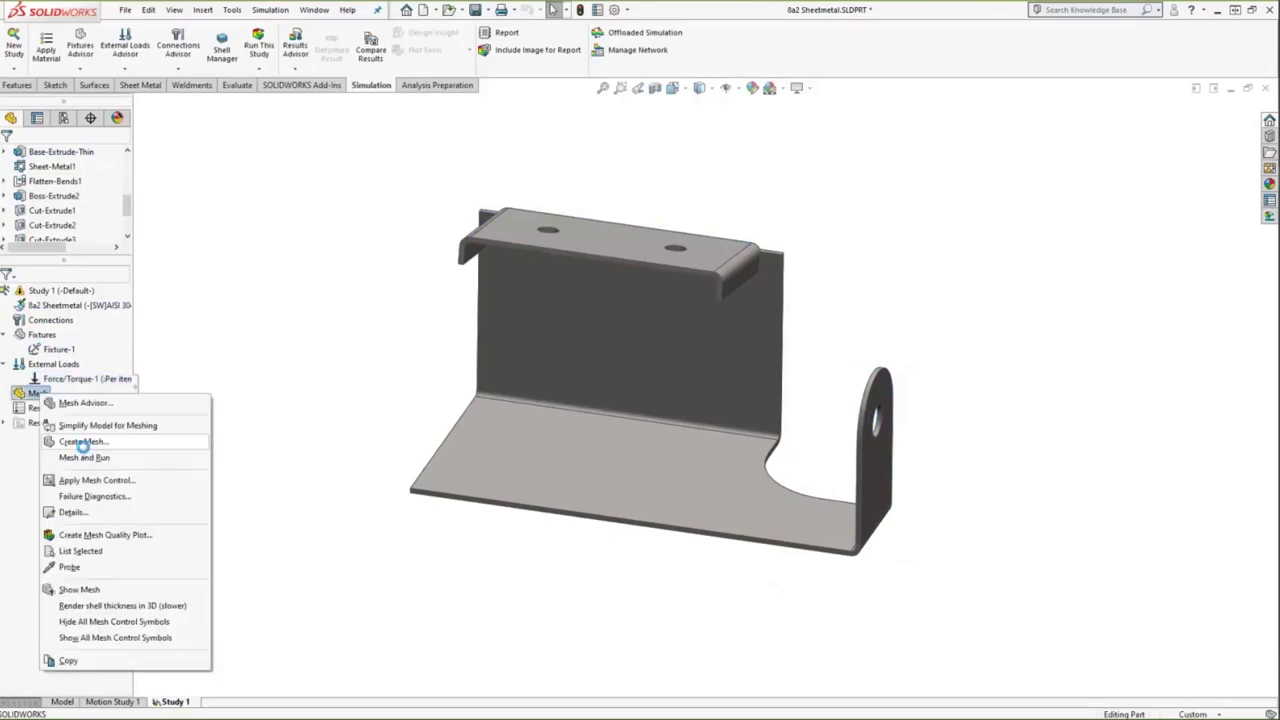
click(80, 444)
key(Return)
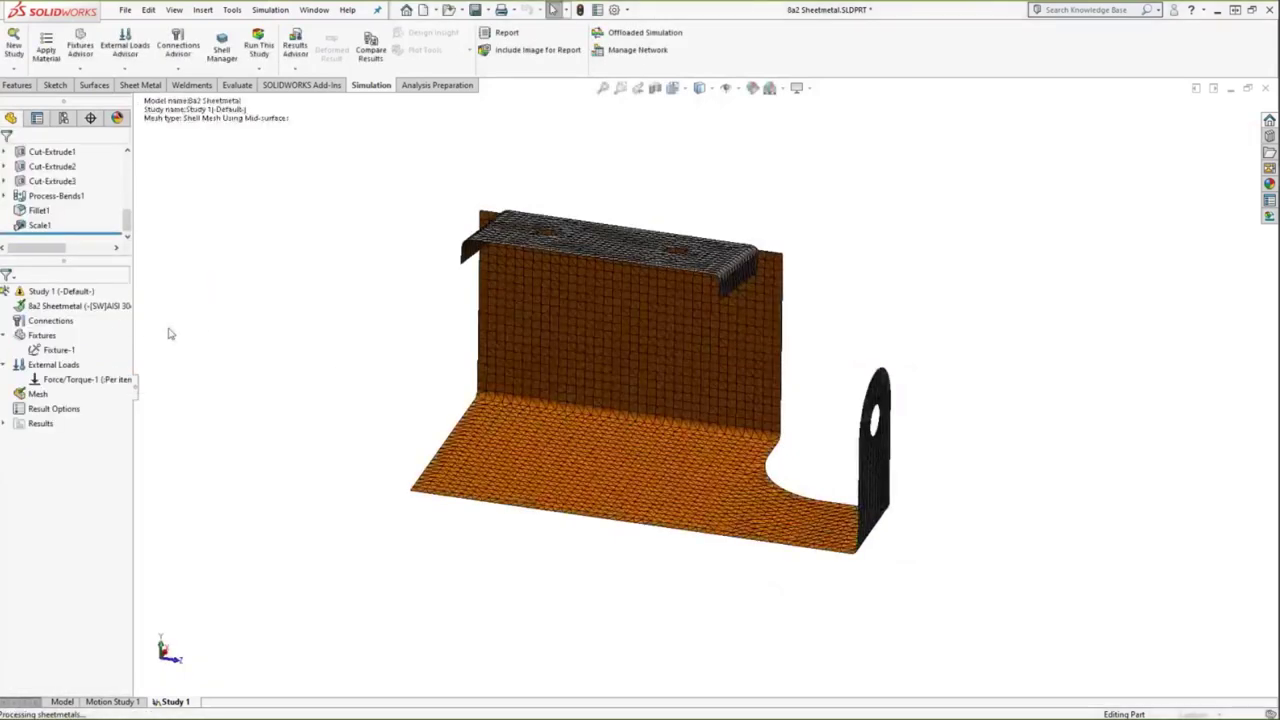
Step: Run Study 1 and display the displacement plot to examine the bracket's deformed shape
right_click(80, 291)
click(106, 325)
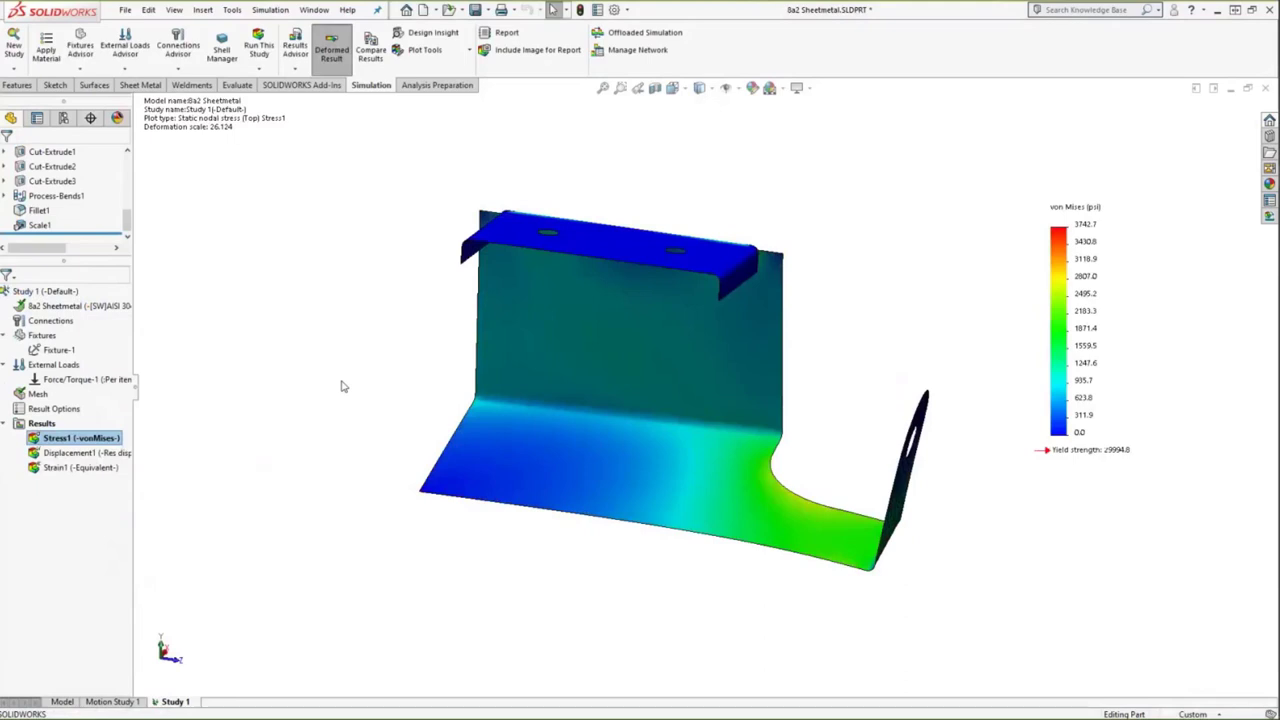
double_click(110, 452)
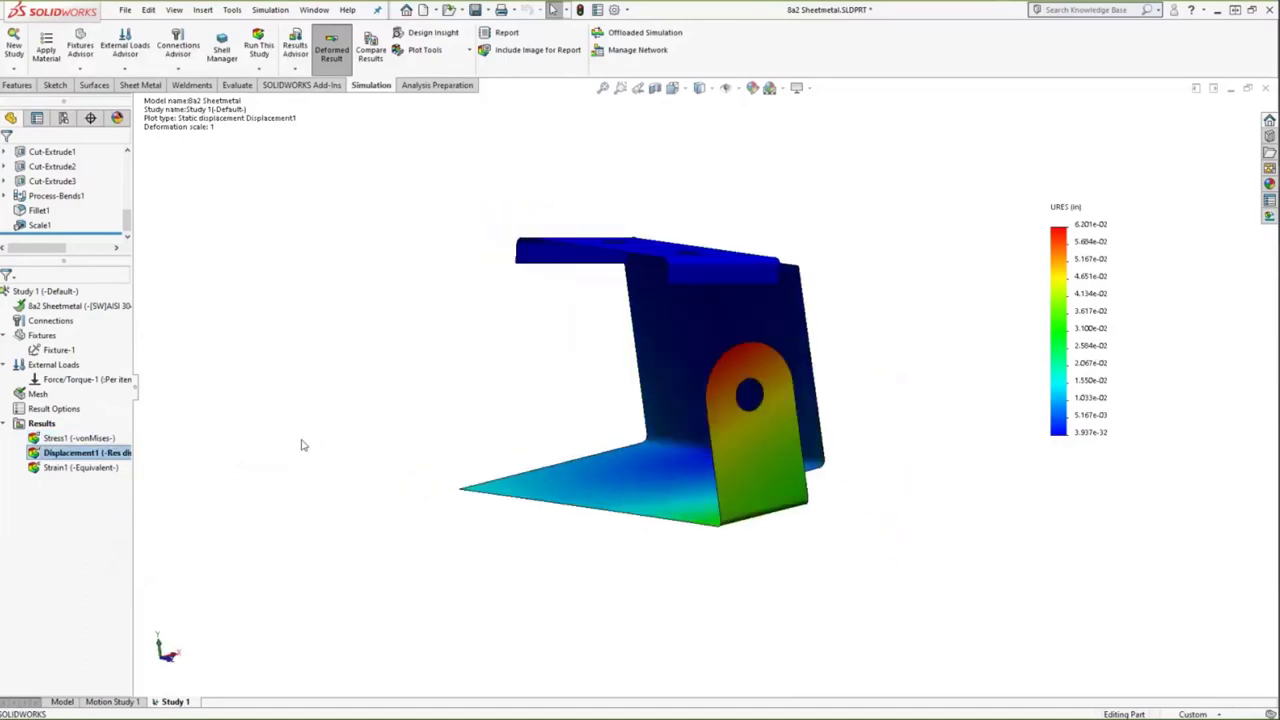
middle_drag(297, 437, 380, 481)
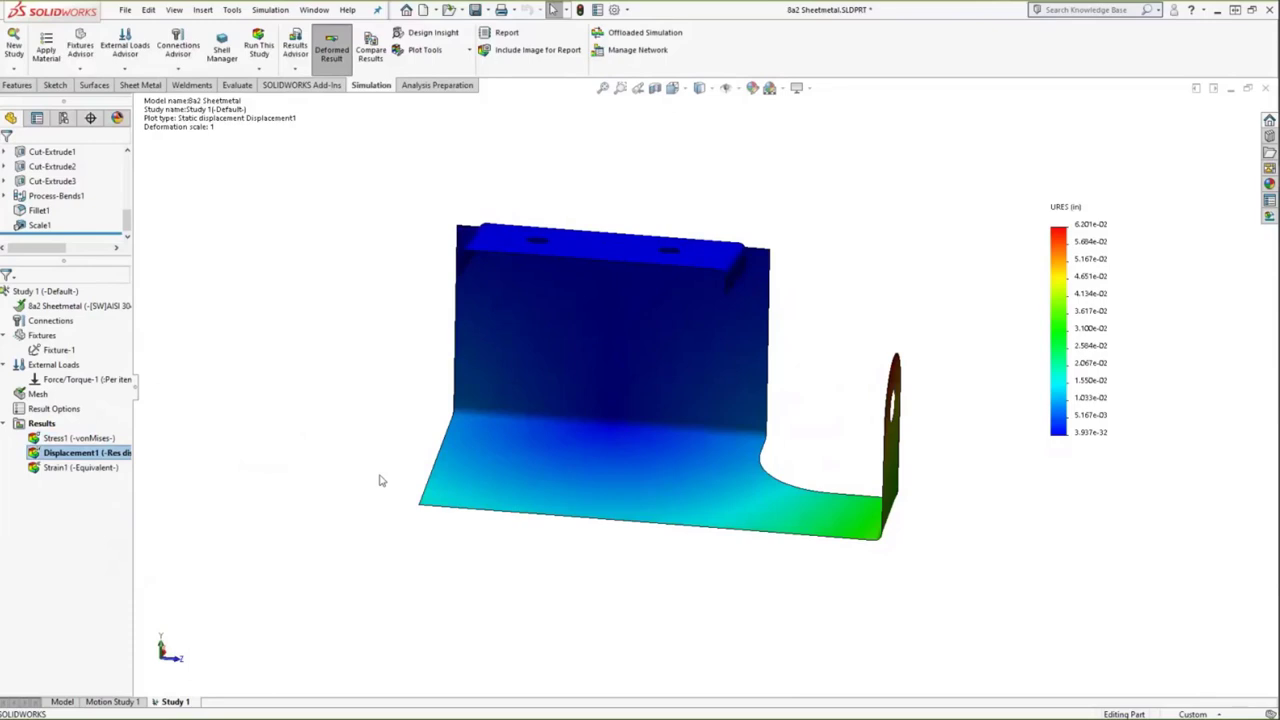
Step: Close the sheet metal bracket without saving its changes and open the recent part Shell.SLDPRT
mouse_move(1270, 100)
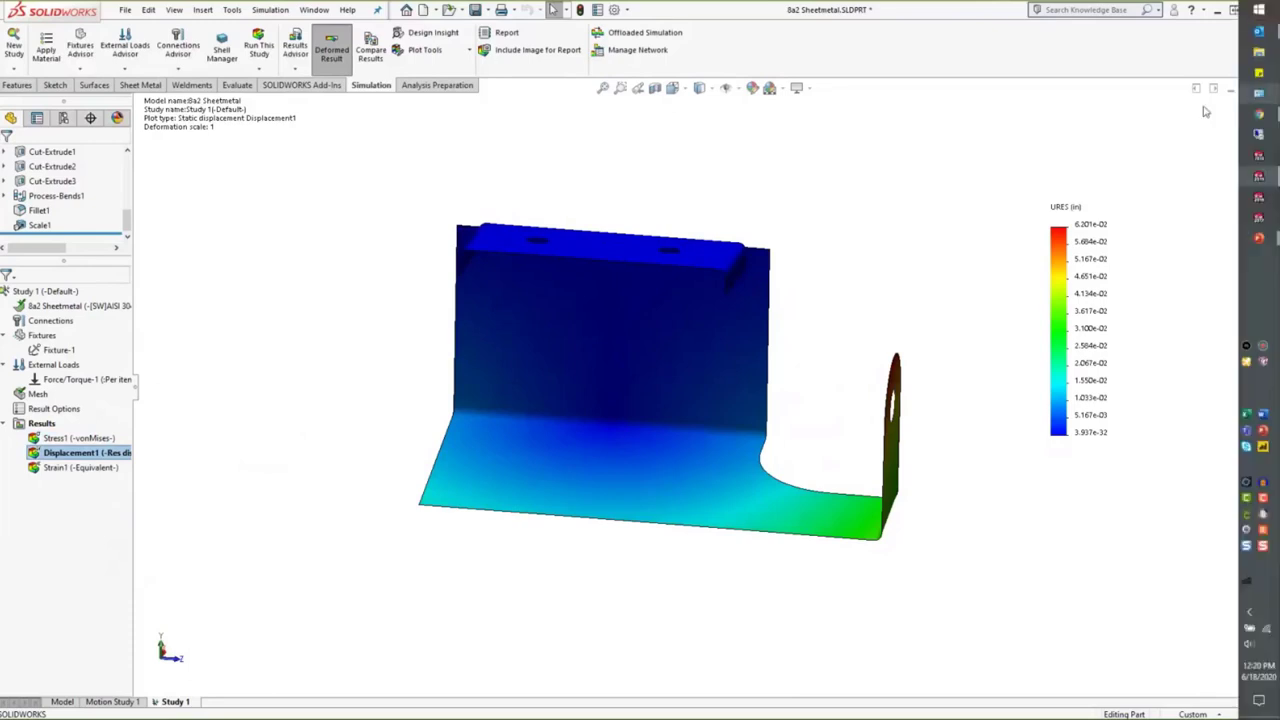
click(1265, 88)
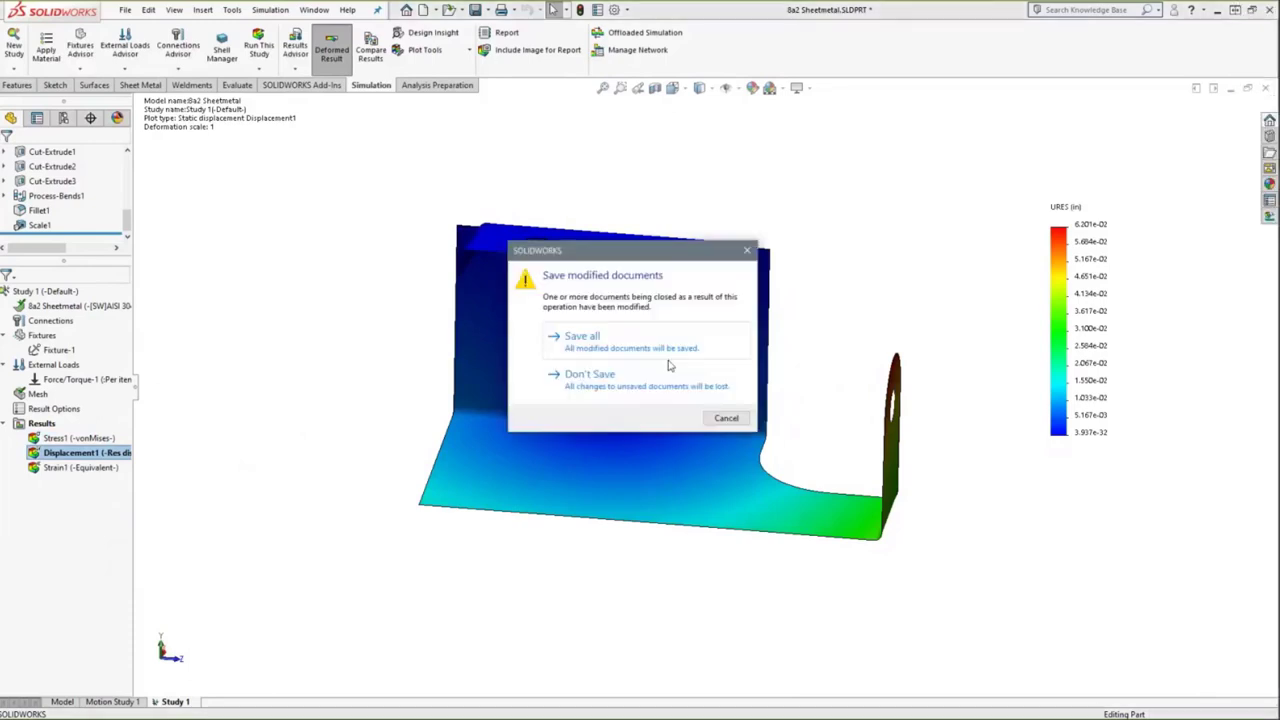
click(634, 382)
click(124, 11)
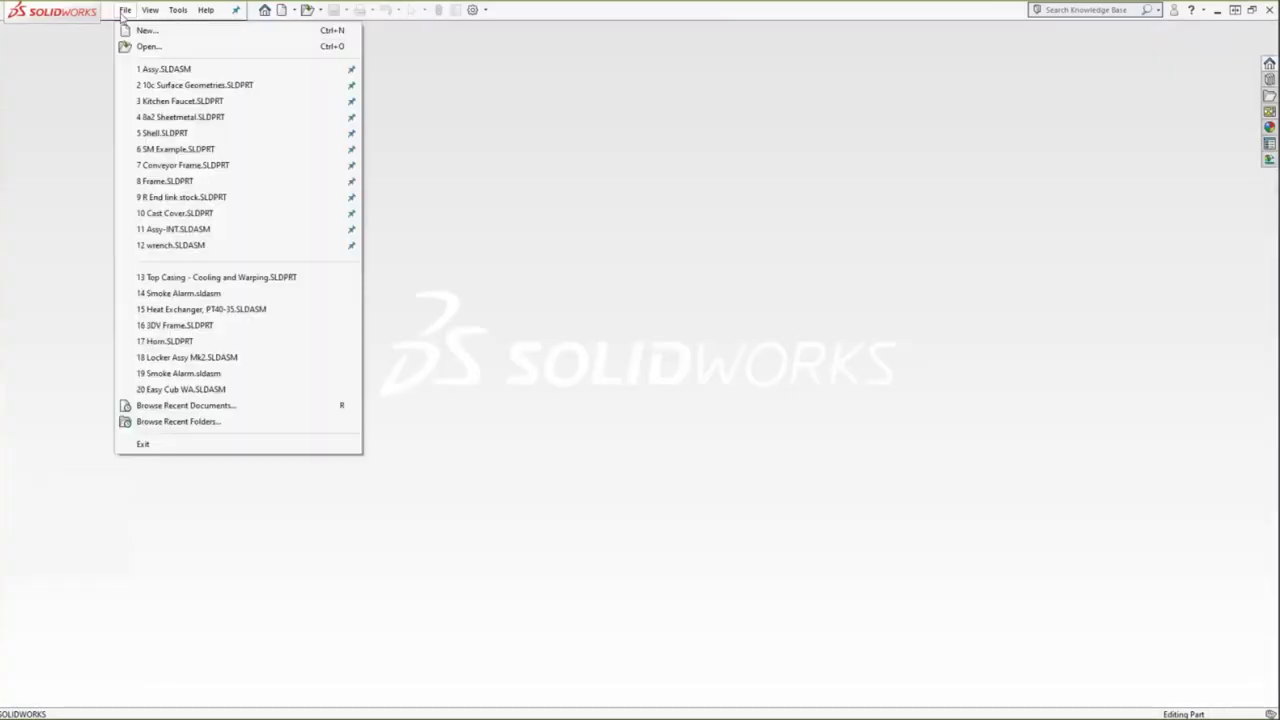
click(187, 134)
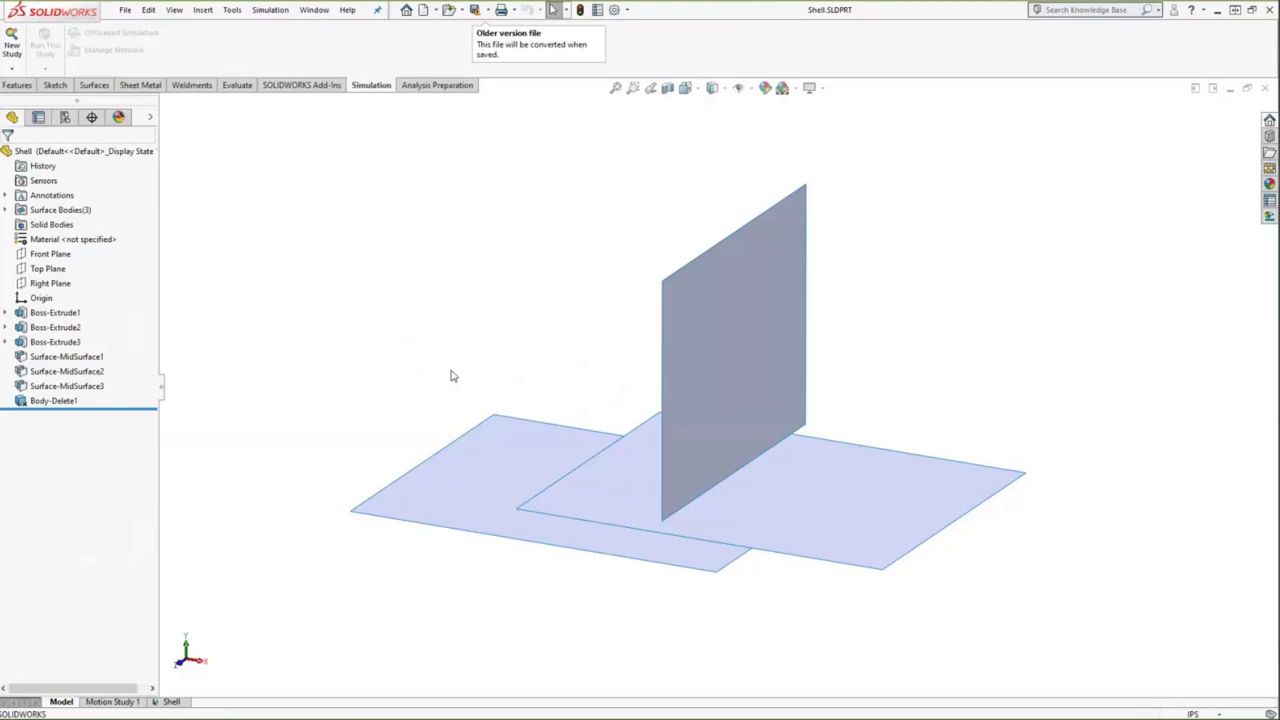
Step: Roll the part back to before Body-Delete1 to examine the original solid plates, and roll it forward to the end again
middle_drag(448, 371, 430, 390)
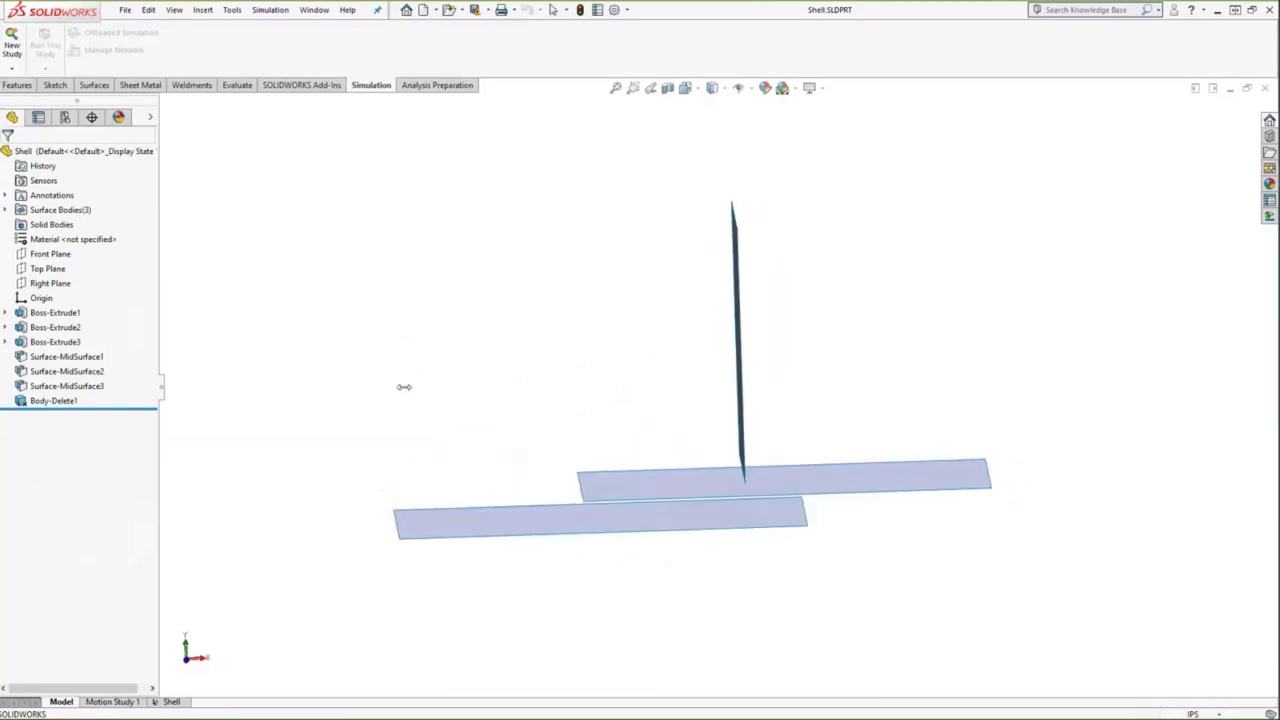
drag(94, 406, 137, 394)
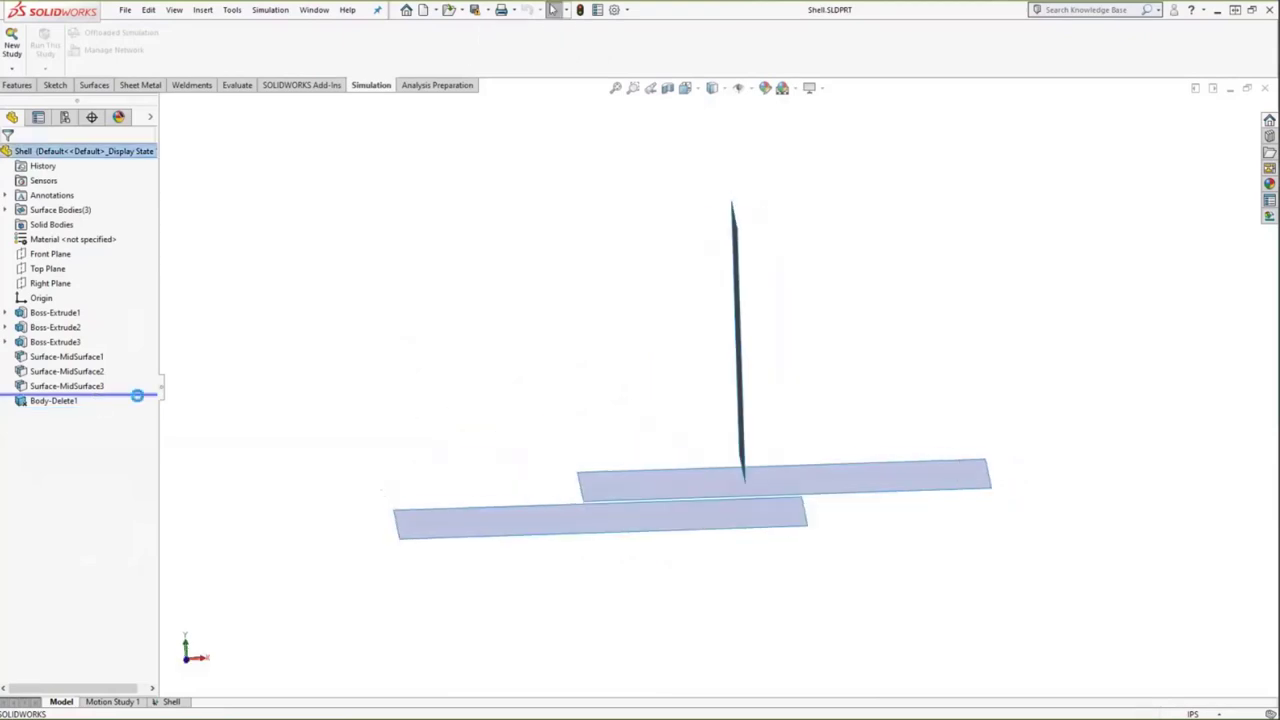
mouse_move(545, 392)
middle_down()
mouse_move(543, 374)
mouse_move(555, 396)
middle_up()
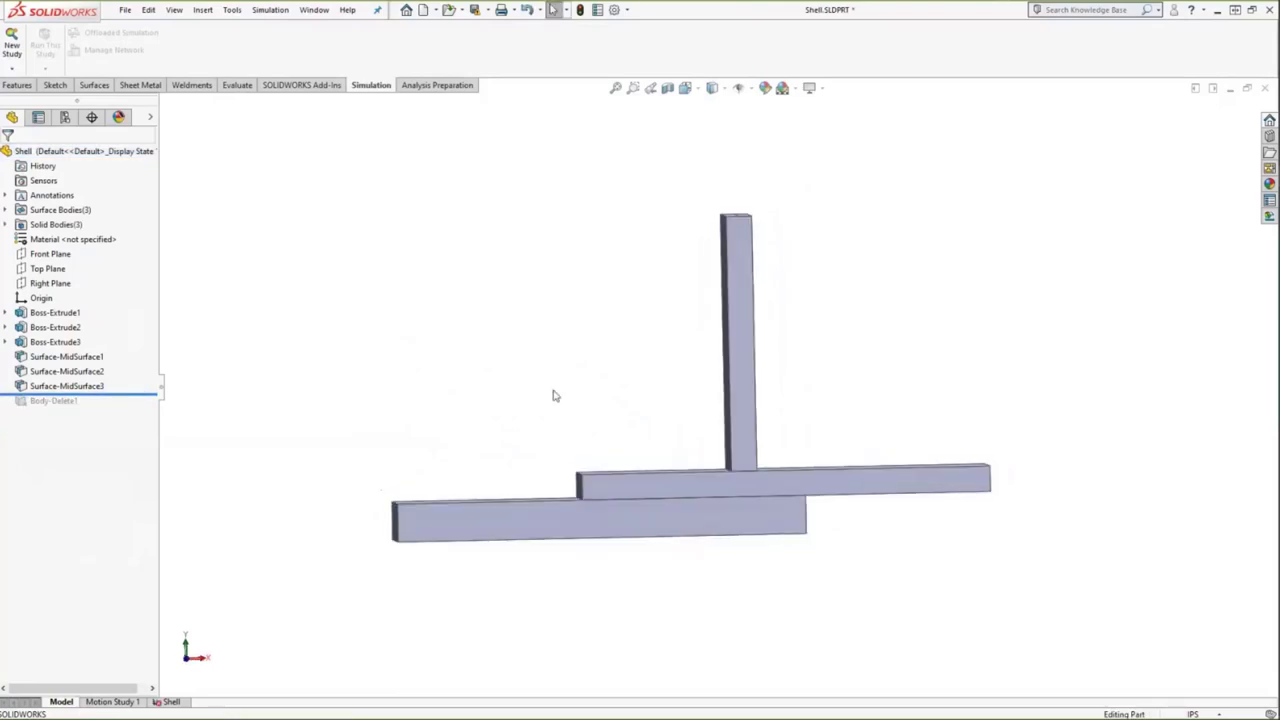
middle_drag(563, 371, 549, 443)
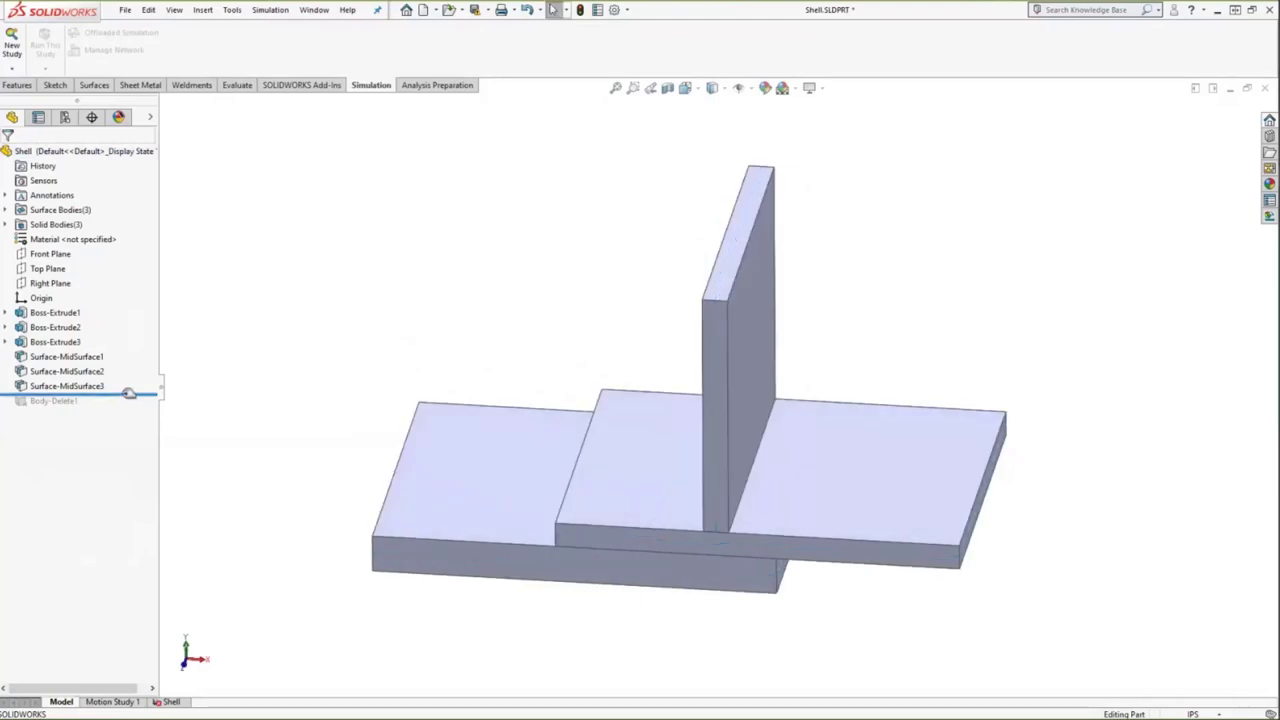
drag(129, 393, 129, 405)
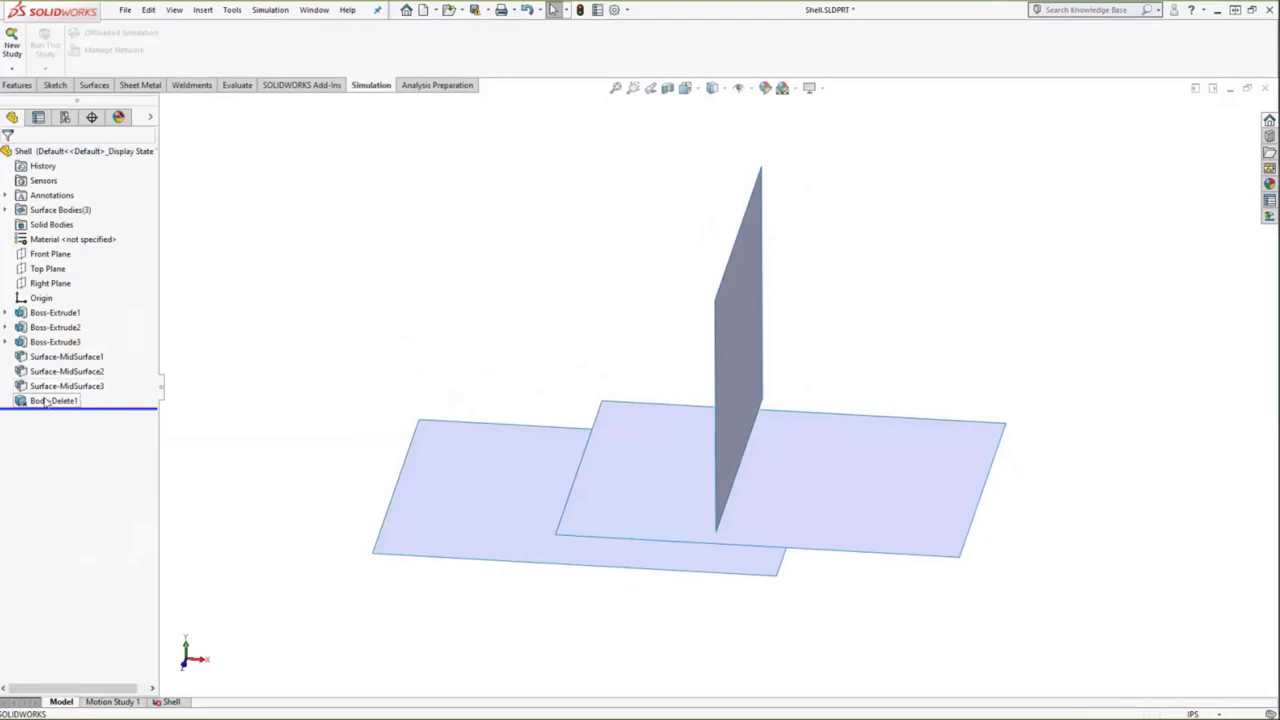
Step: Open the Shell simulation study and check the thickness and material definitions of its three surface bodies
click(172, 703)
right_click(172, 703)
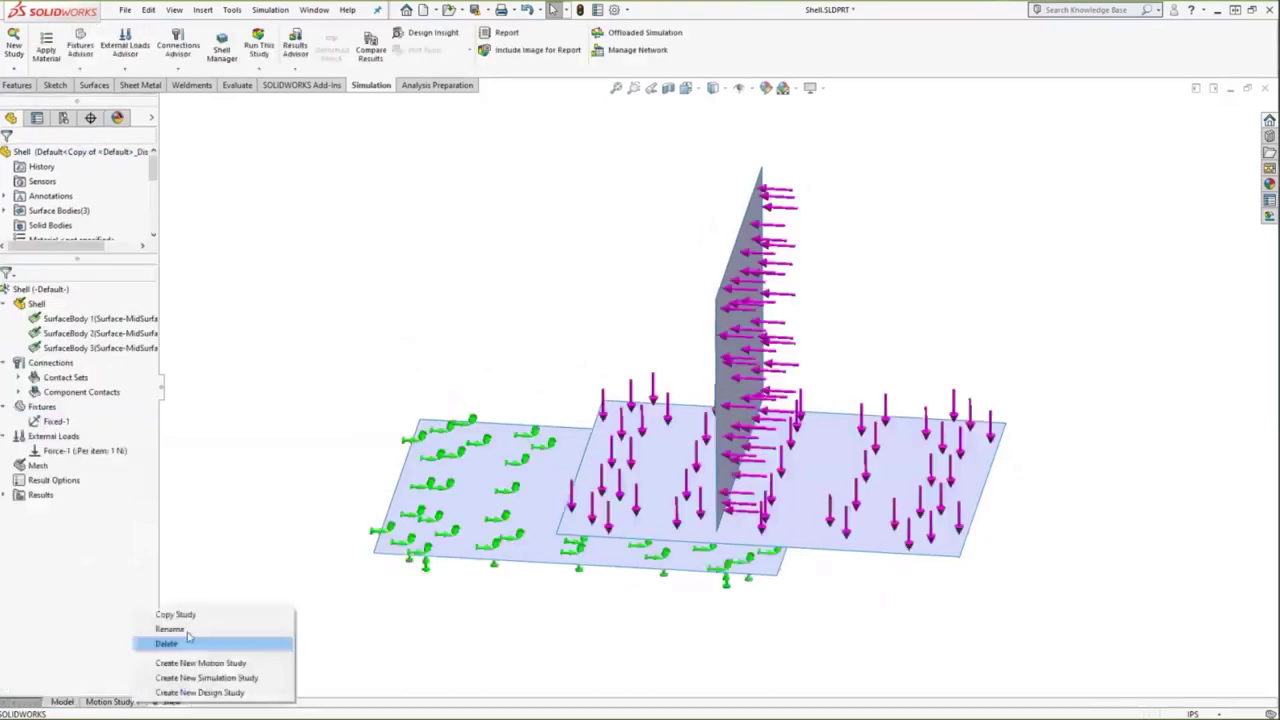
click(243, 444)
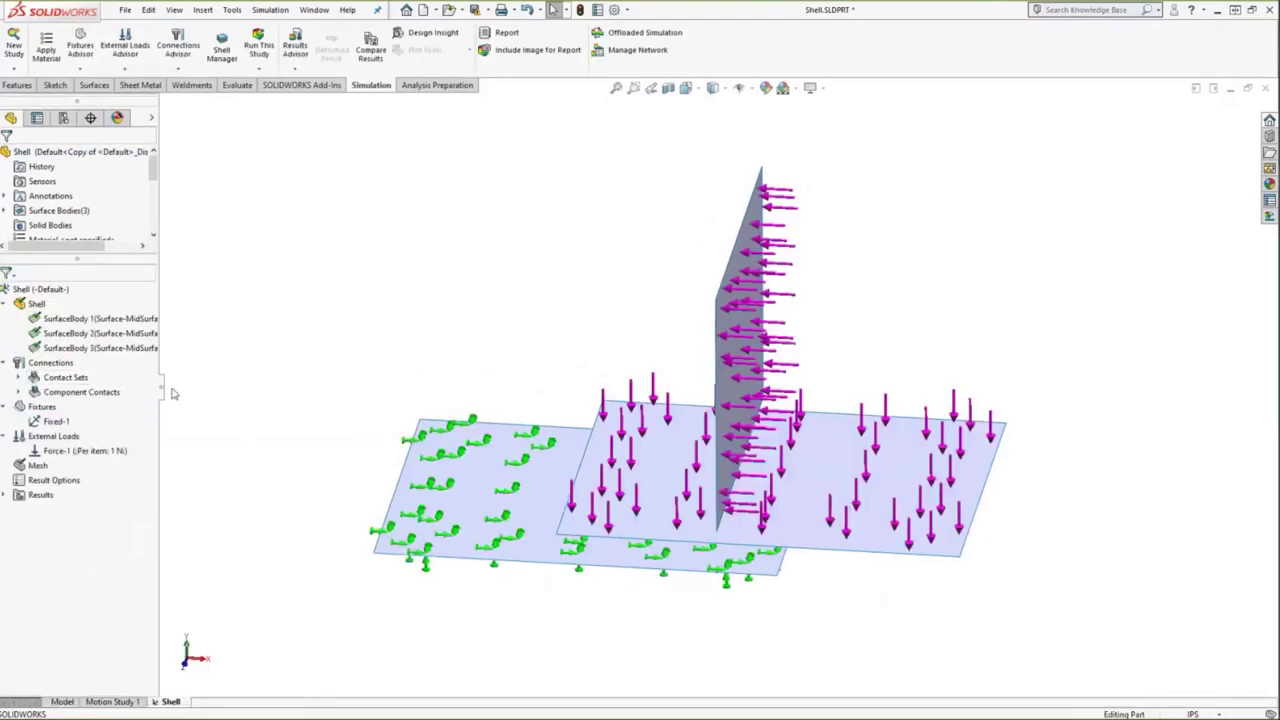
drag(160, 381, 210, 381)
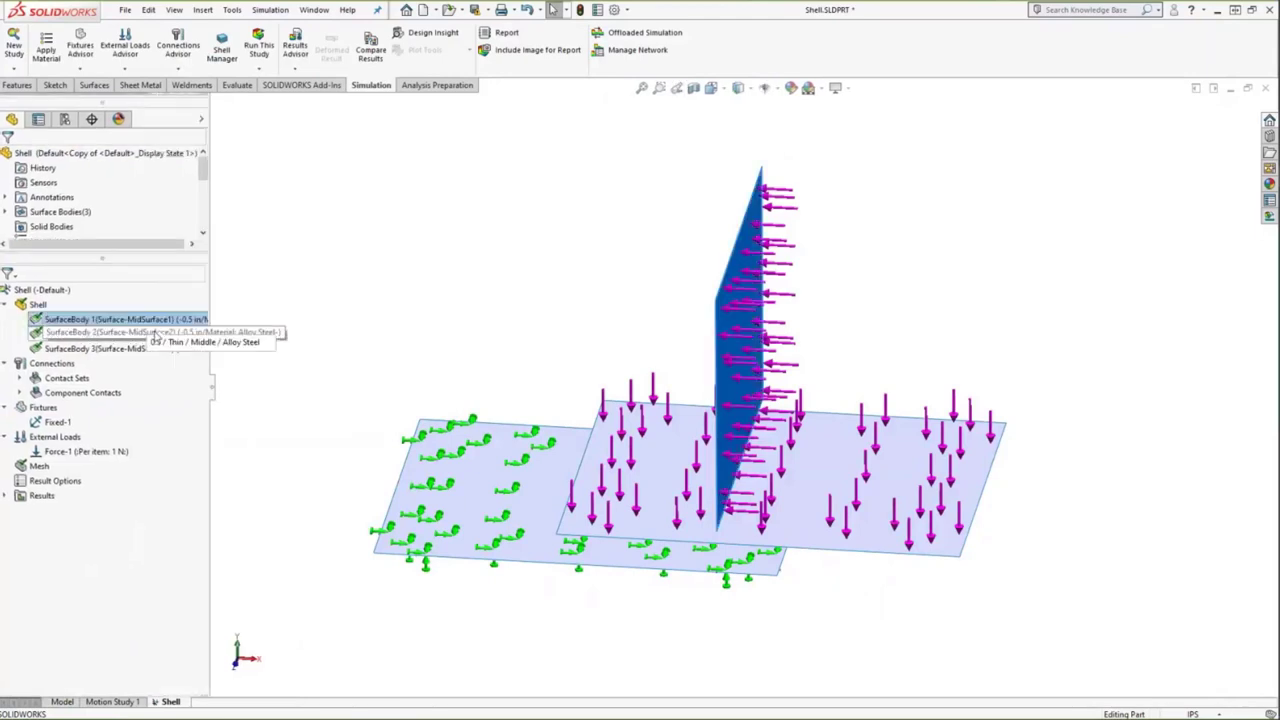
click(120, 333)
click(154, 347)
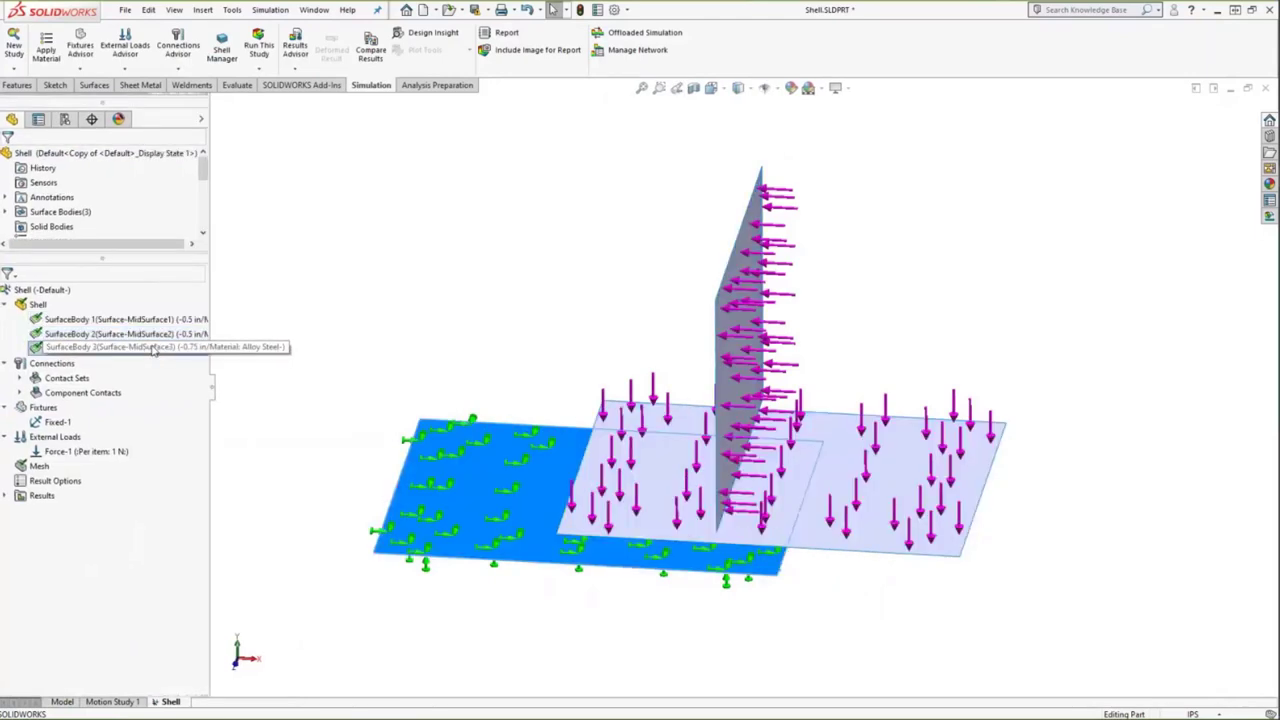
Step: Hide the symbols of Fixed-1 and Force-1
right_click(64, 424)
click(100, 478)
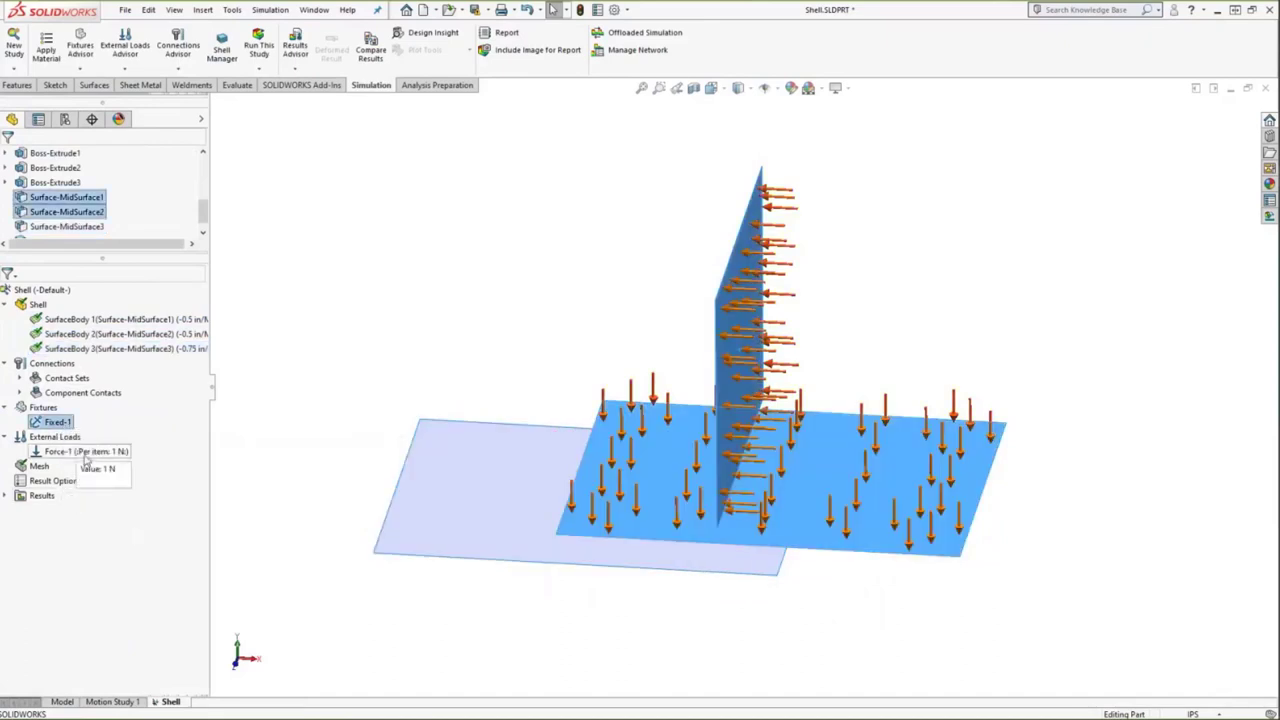
right_click(86, 459)
click(96, 507)
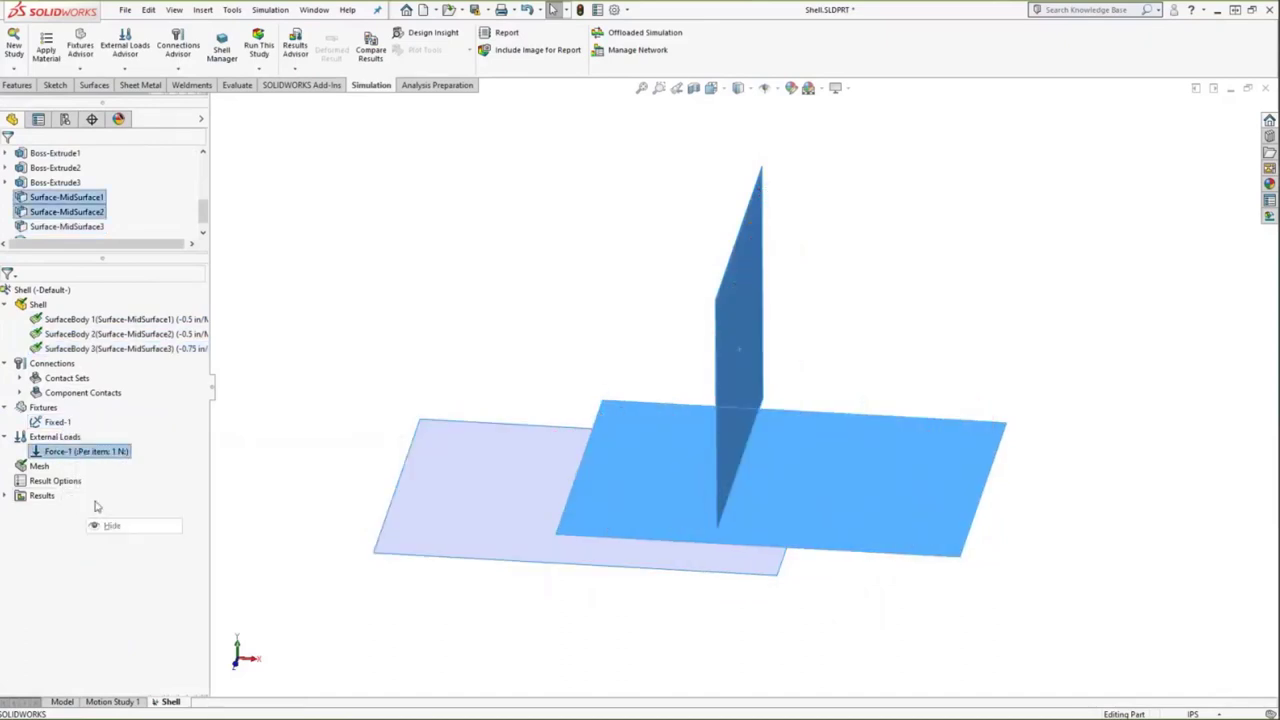
Step: Expand the contact sets and examine which surfaces Contact Set-1 and Contact Set-2 bond together
click(20, 378)
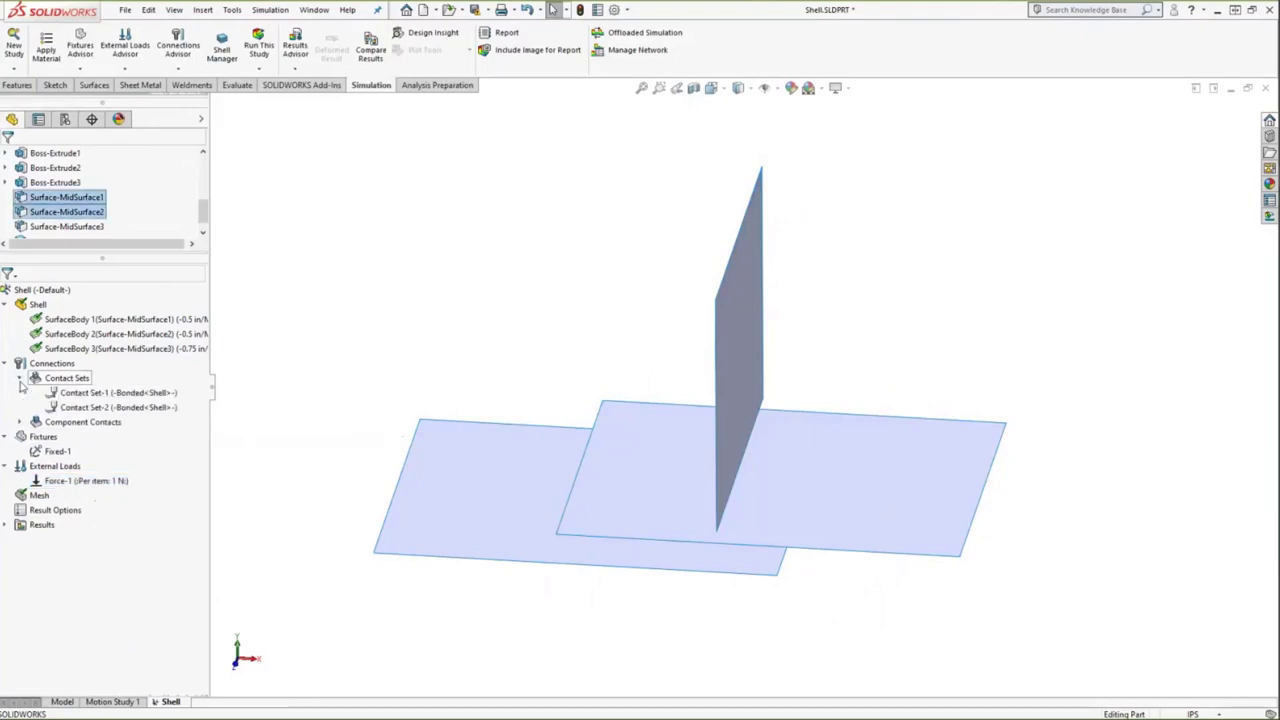
click(160, 398)
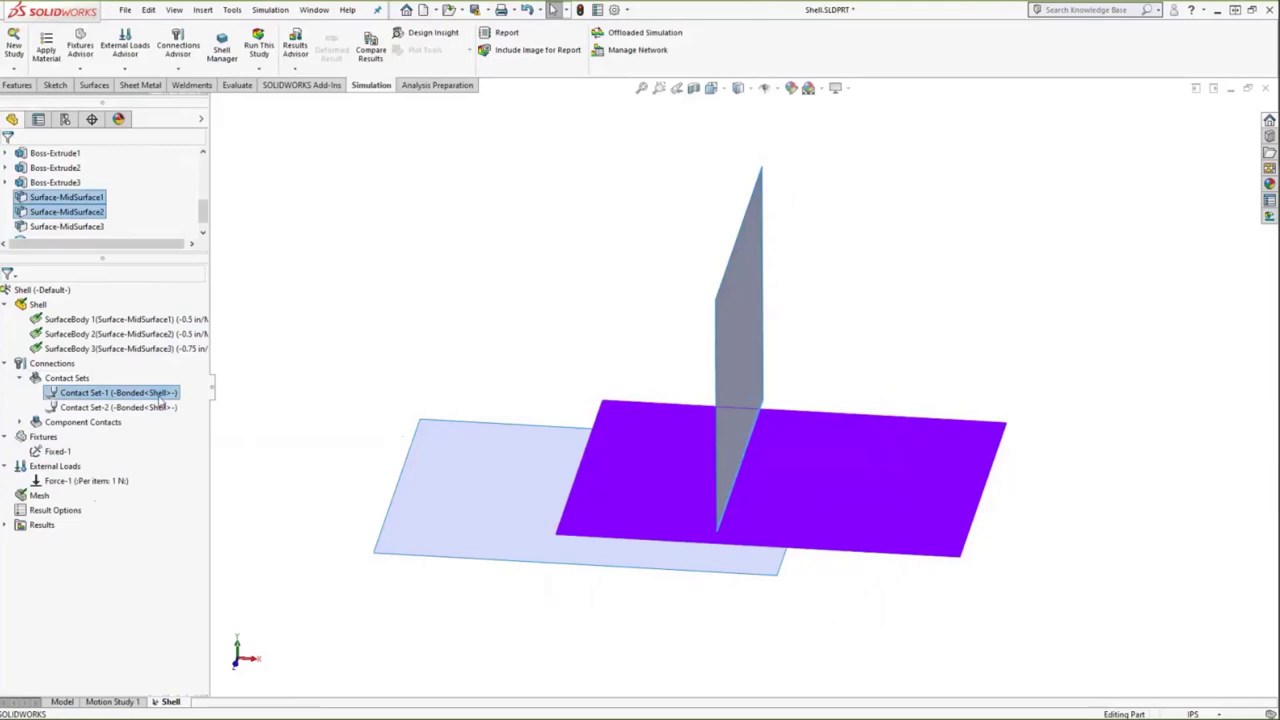
middle_drag(309, 486, 286, 414)
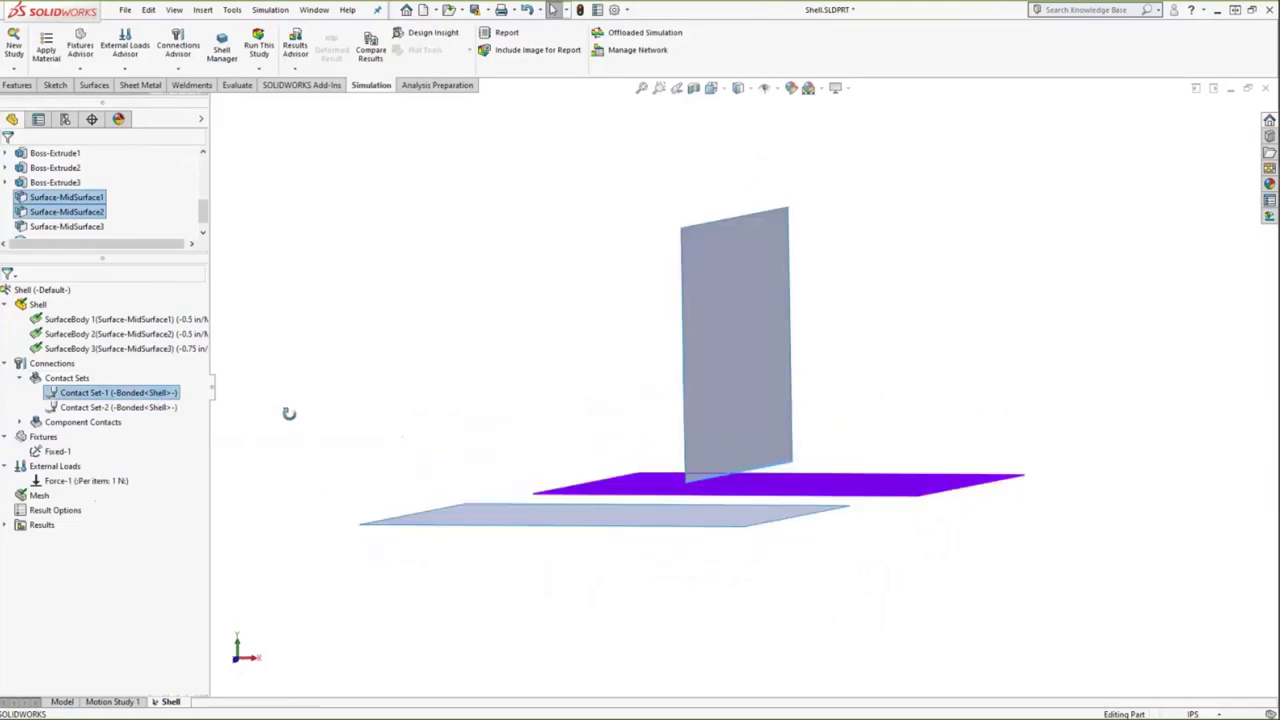
scroll(660, 465, down, 3)
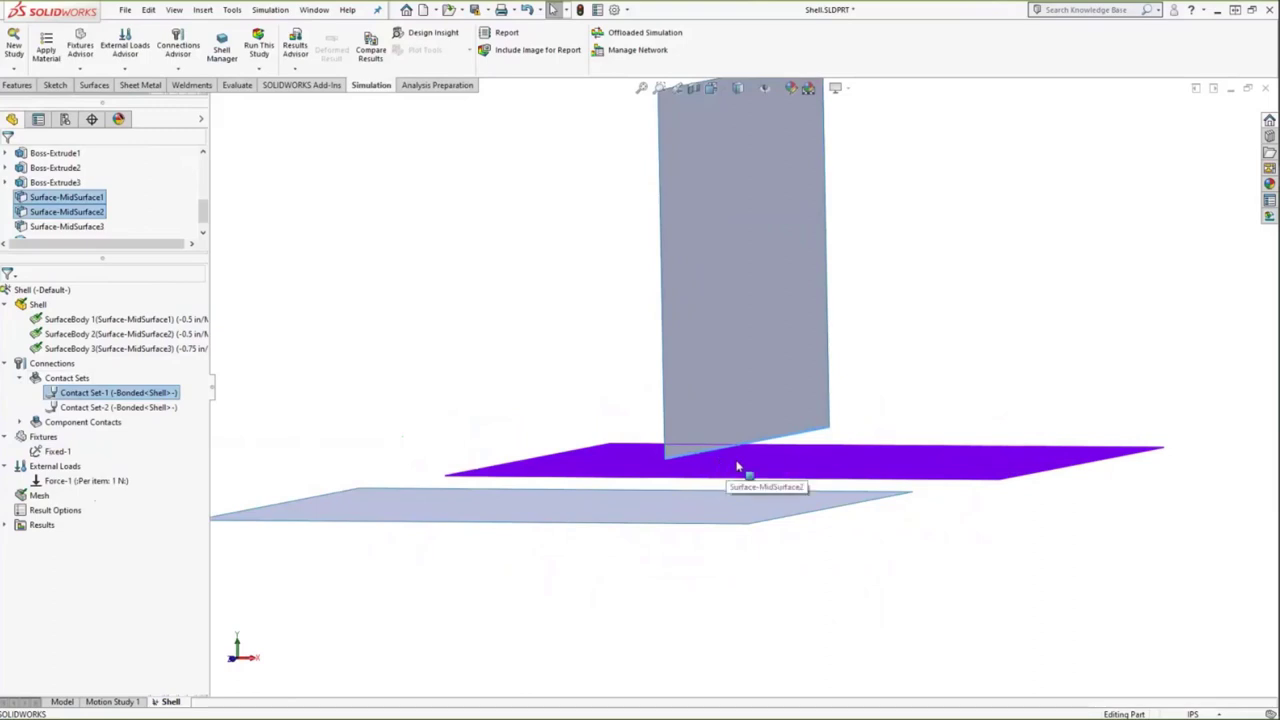
click(120, 408)
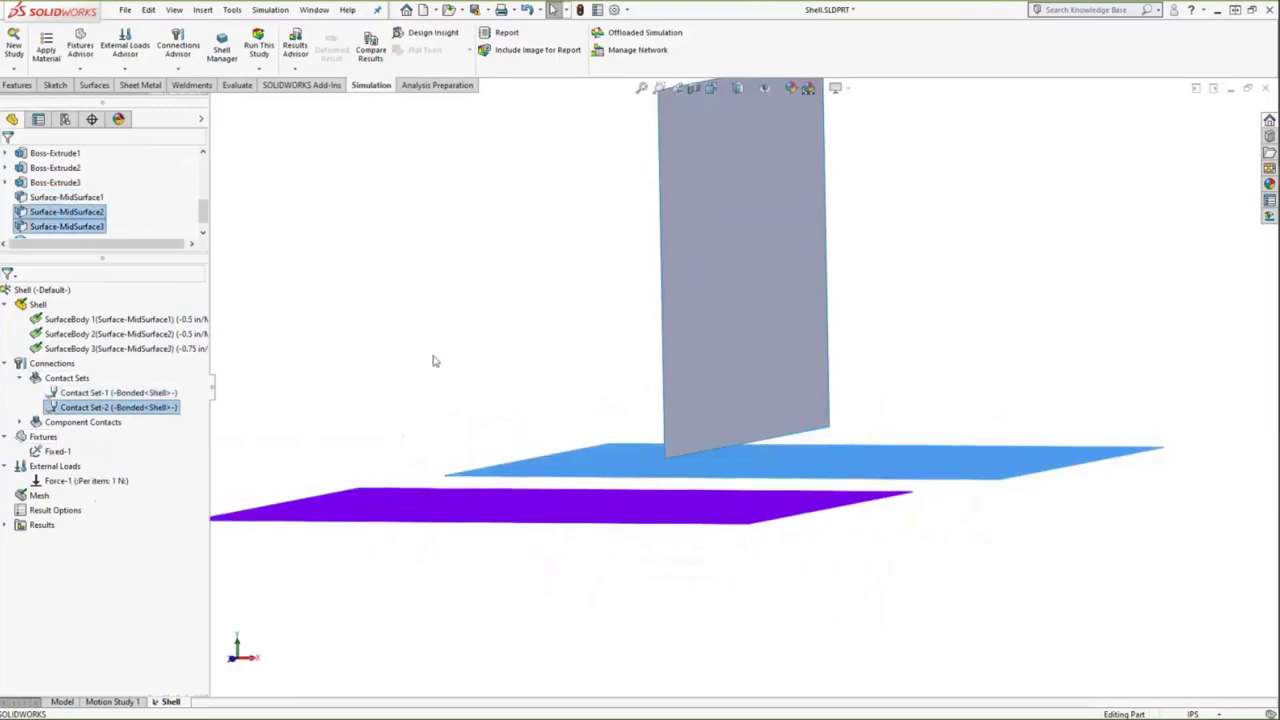
Step: Display the Stress1 von Mises plot and examine the deformed plates and the gaps between them from the front and at an angle
click(10, 526)
right_click(45, 539)
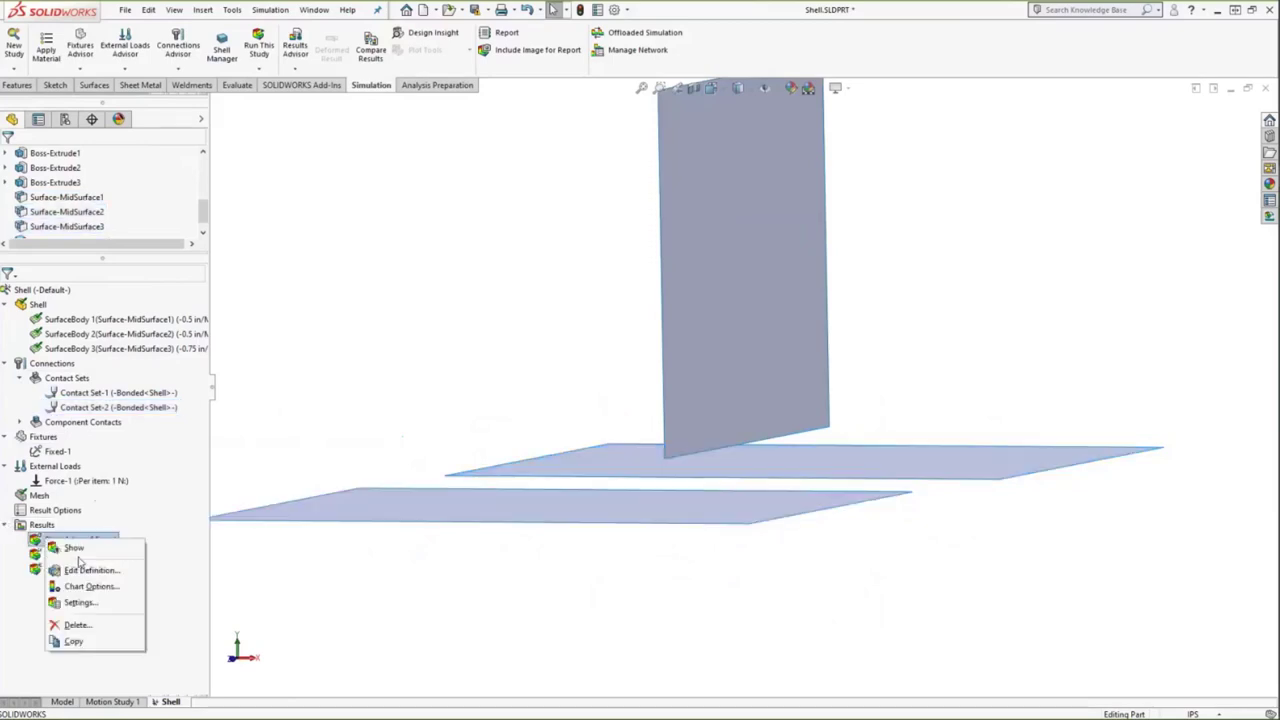
click(76, 549)
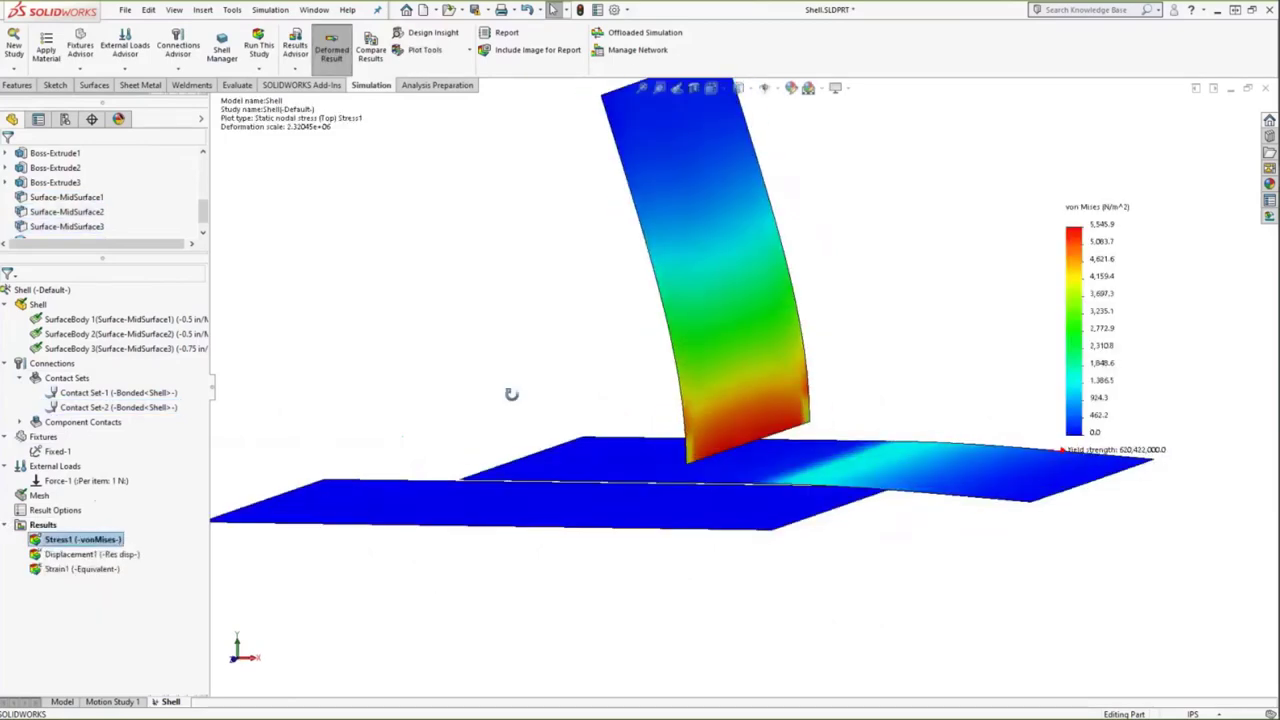
middle_drag(509, 391, 520, 434)
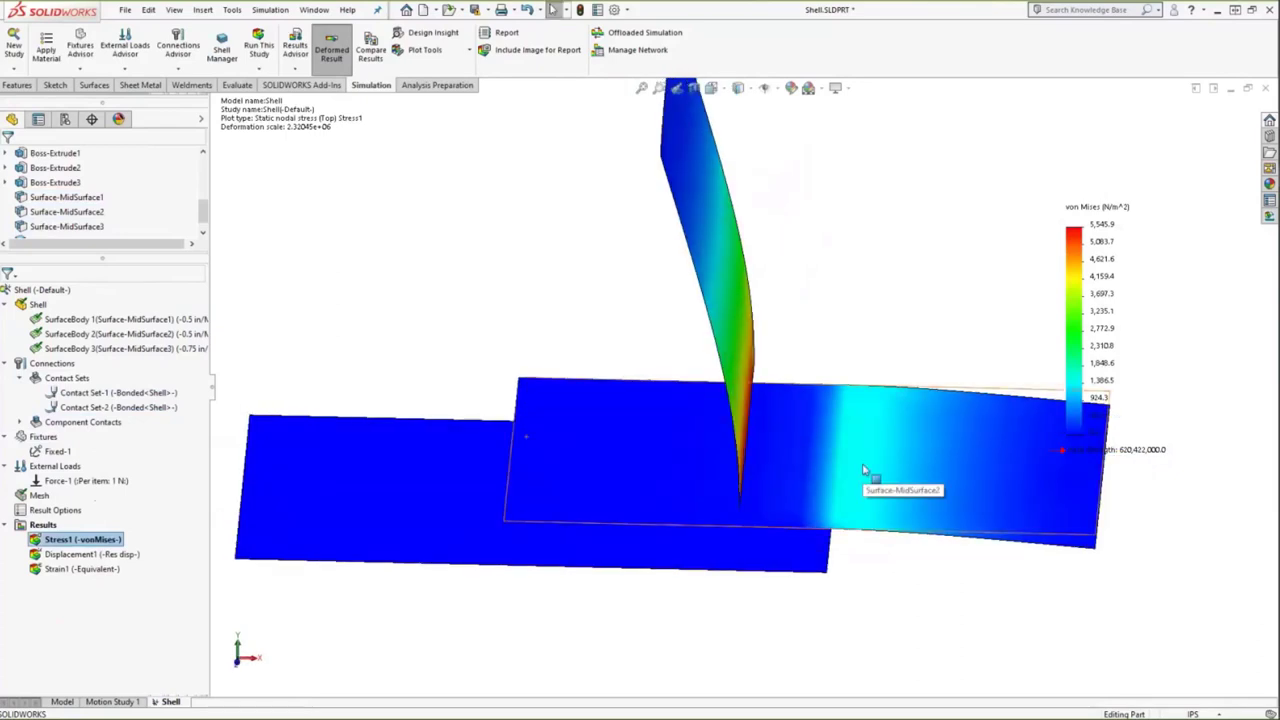
key(ctrl+1)
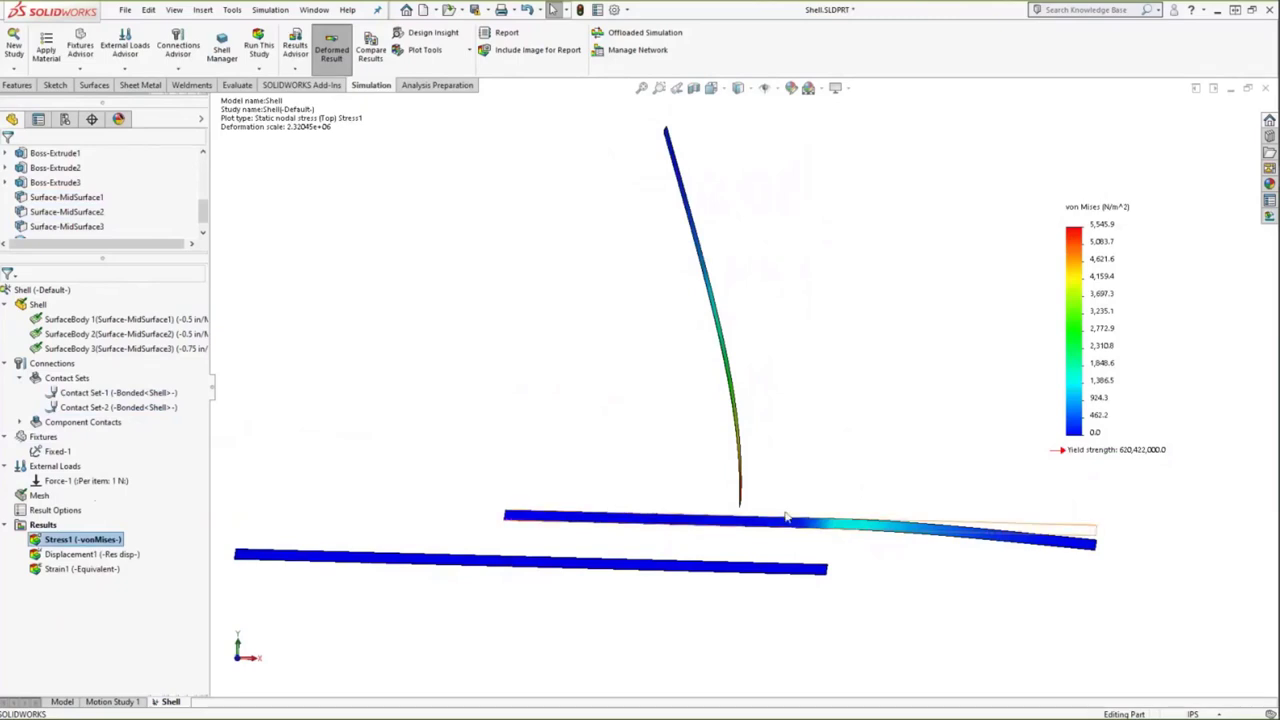
middle_drag(879, 351, 865, 500)
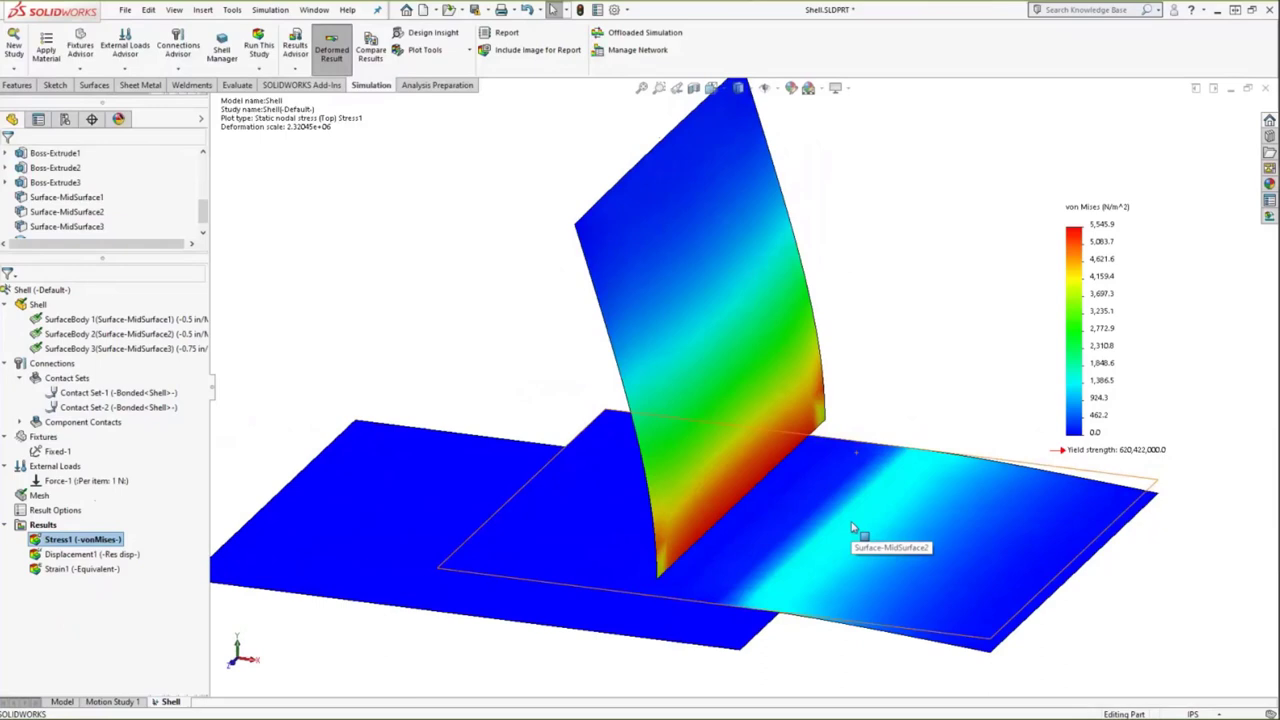
key(ctrl+1)
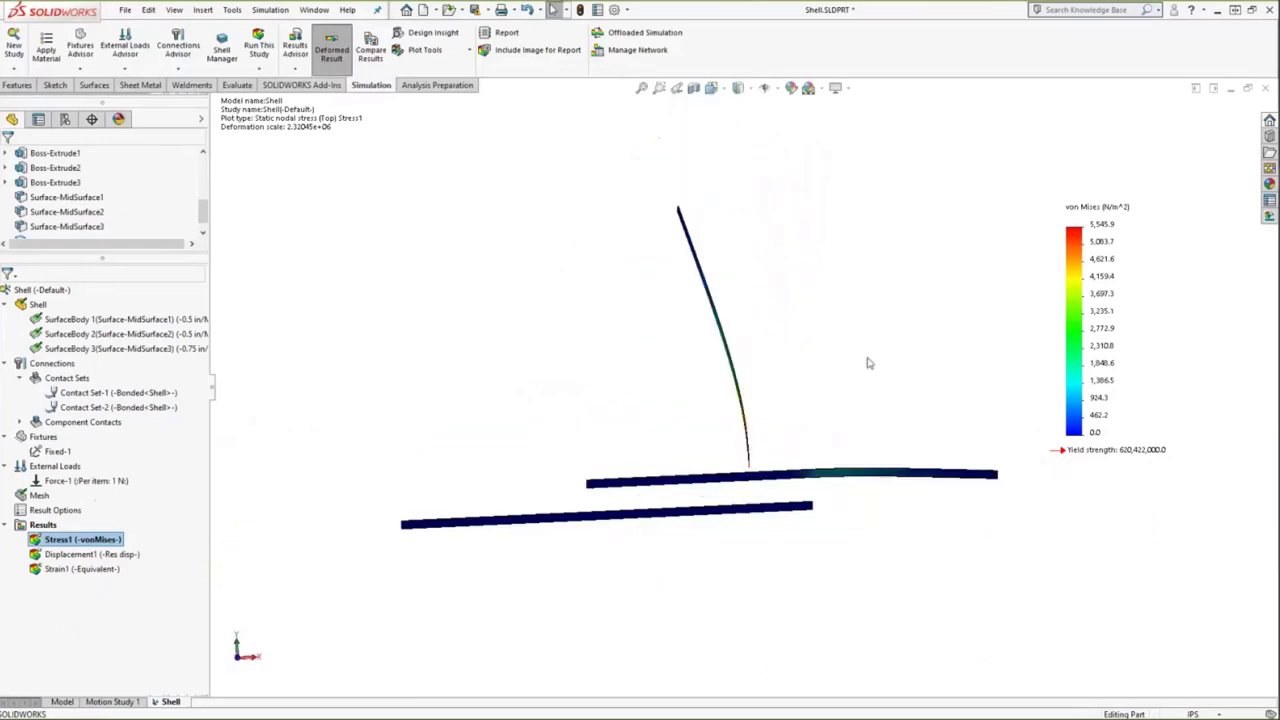
middle_drag(871, 363, 885, 404)
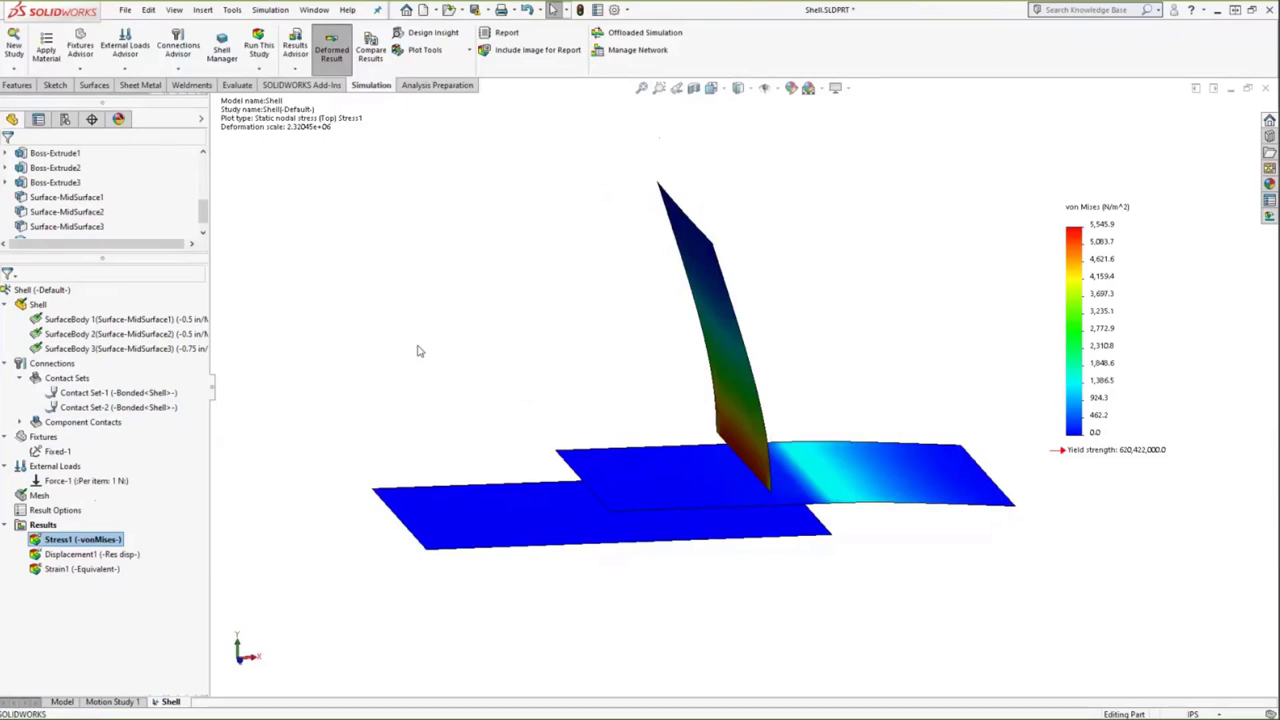
middle_drag(424, 368, 410, 330)
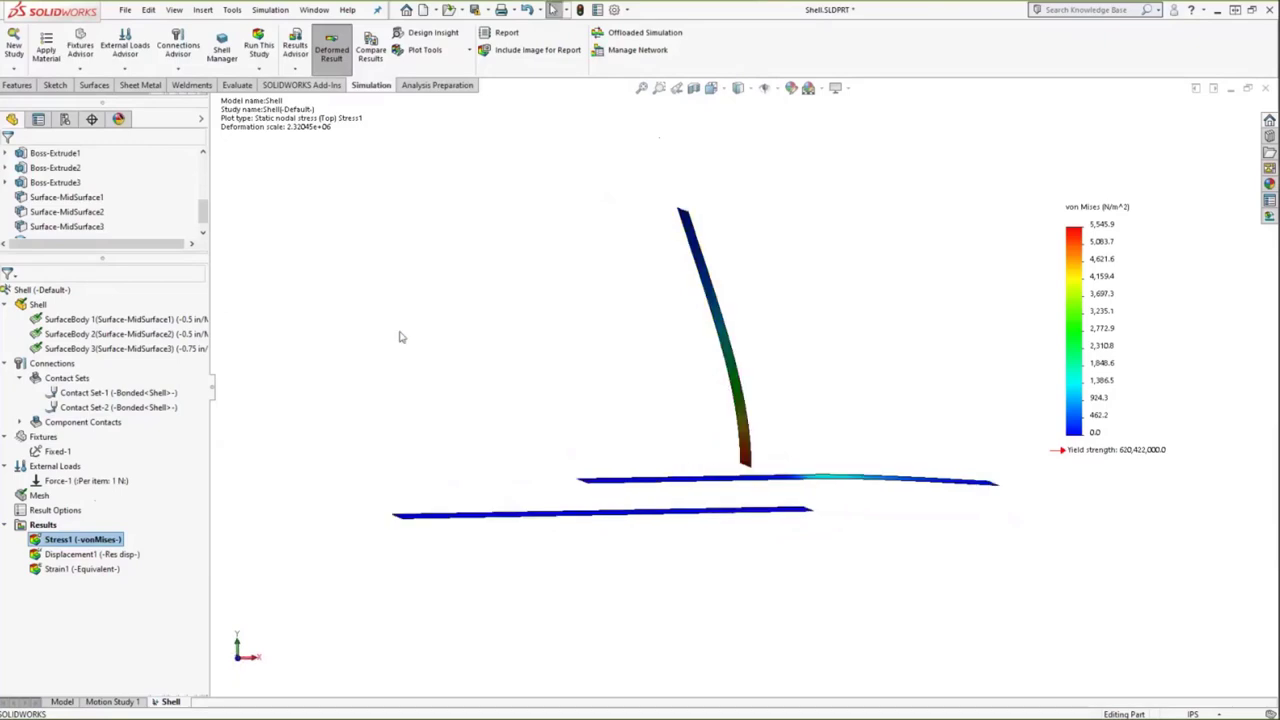
Step: Close the Shell part without saving its changes and open the recent part SM Example.SLDPRT
click(1265, 90)
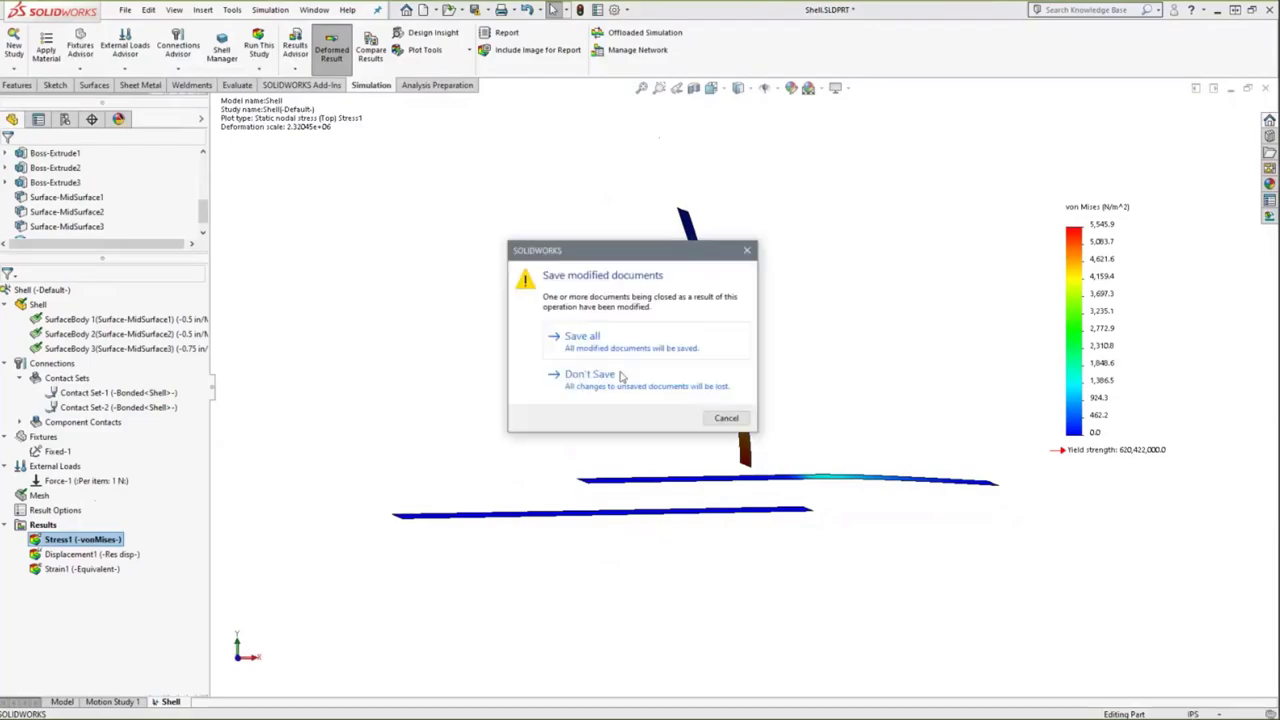
click(598, 376)
click(121, 11)
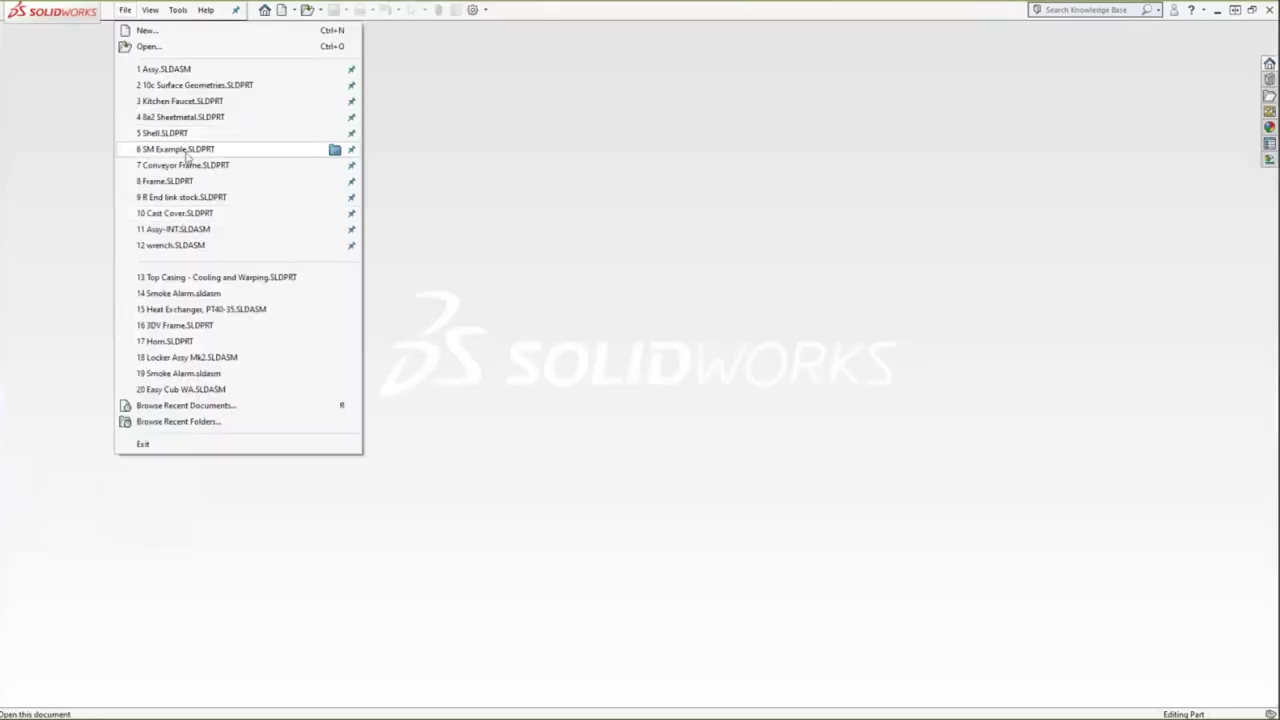
click(180, 149)
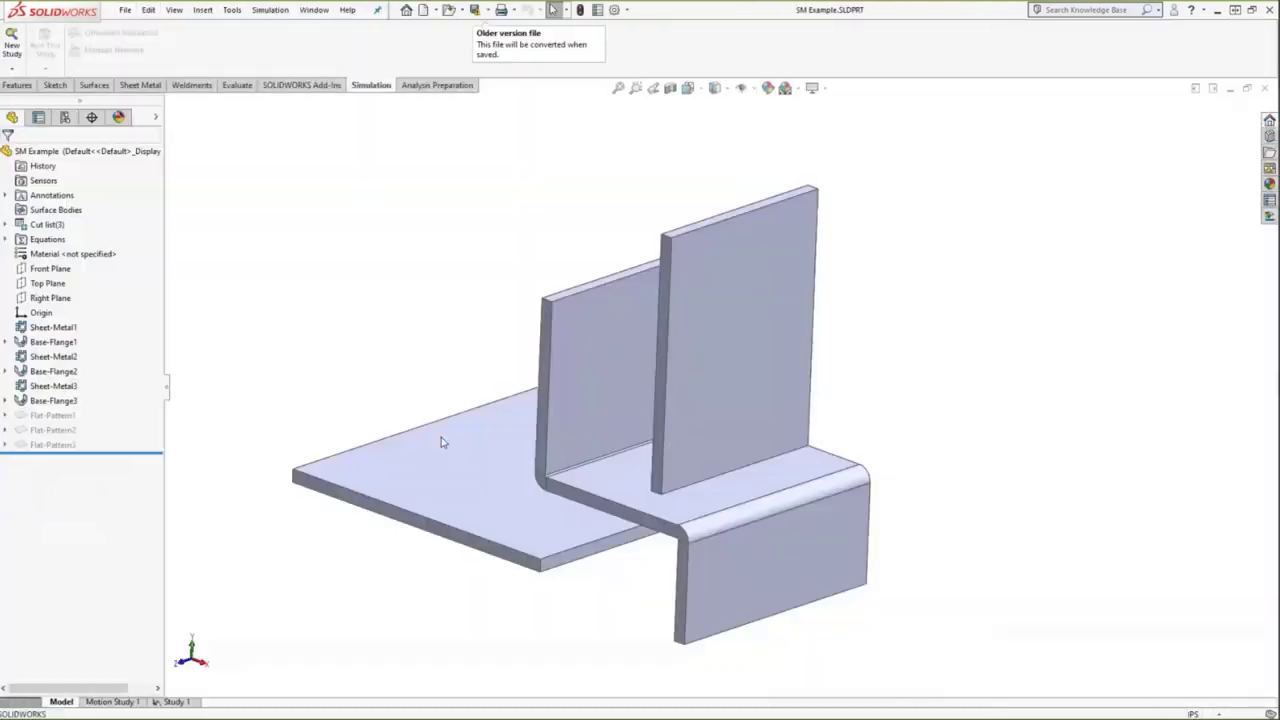
middle_drag(404, 430, 467, 407)
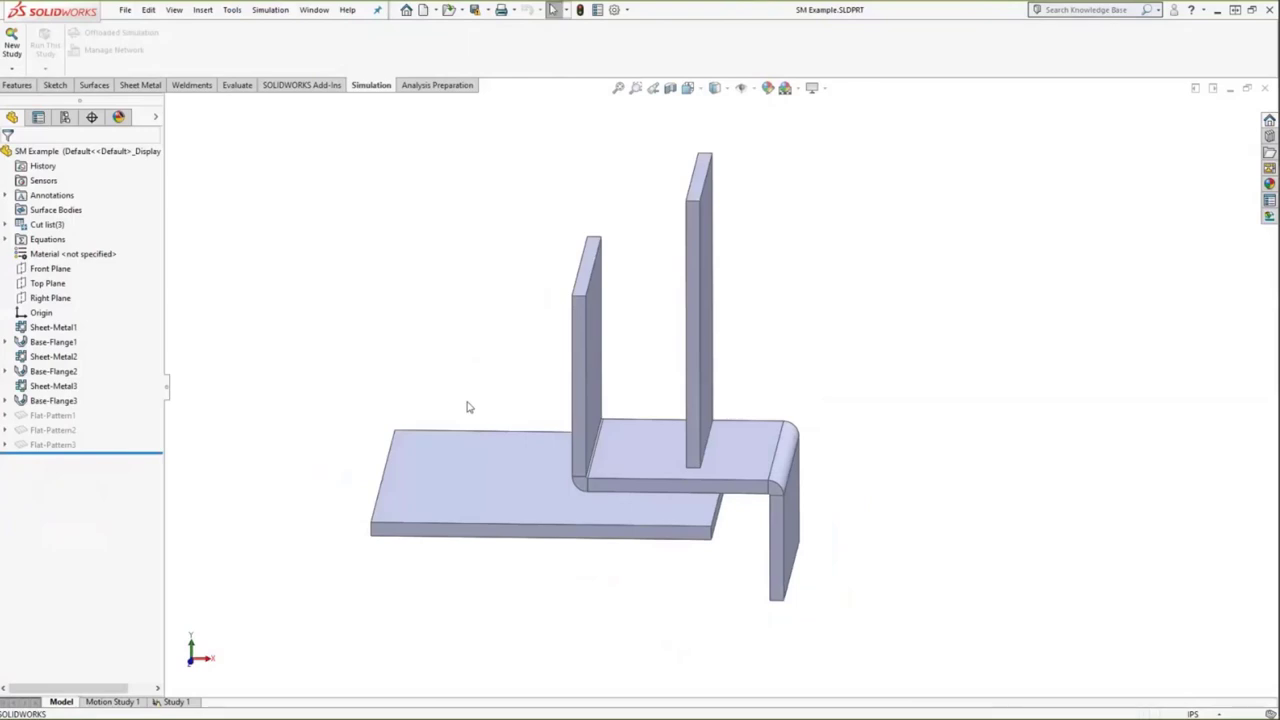
Step: Review the component contacts in Study 1 of the sheet metal example and run the study
click(178, 702)
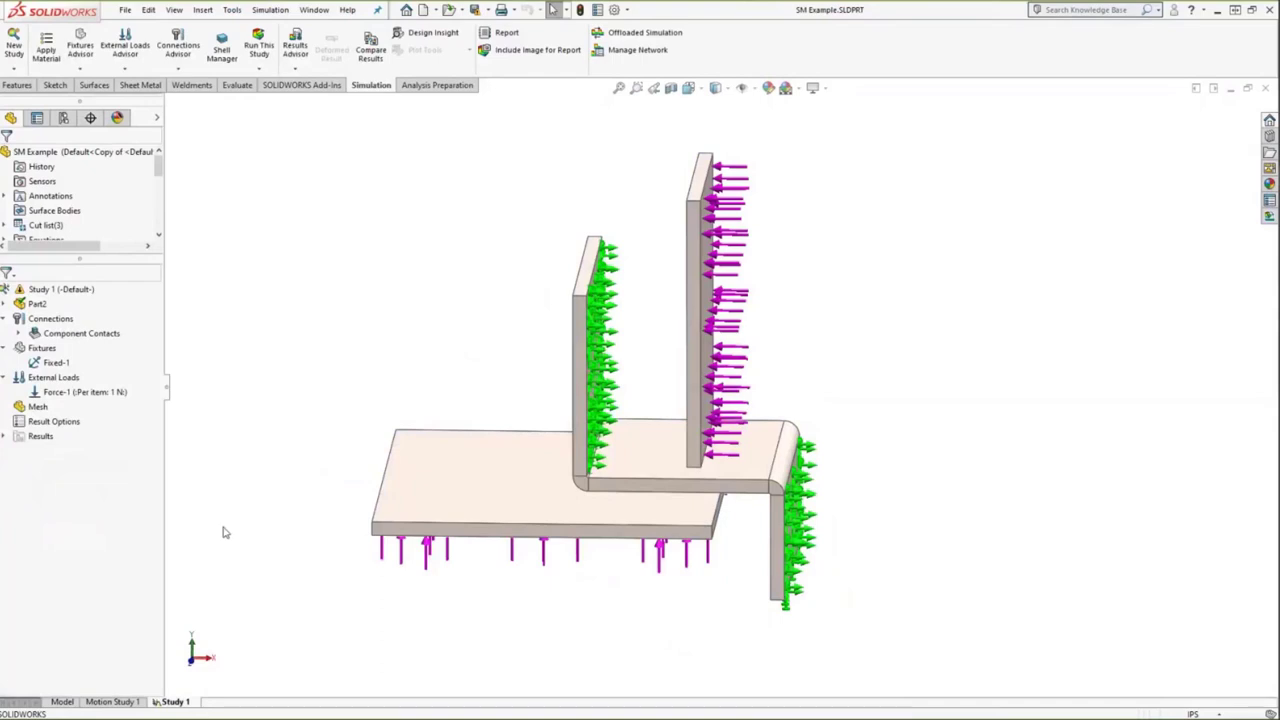
click(75, 333)
click(18, 333)
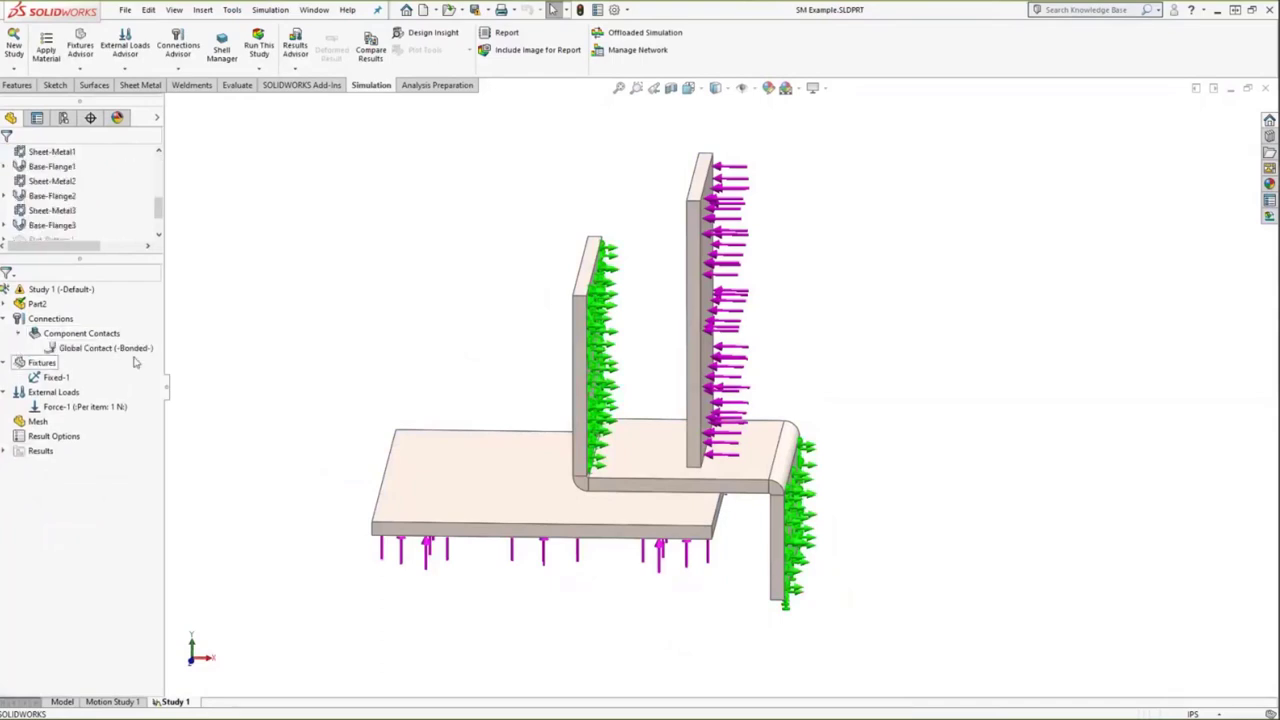
right_click(43, 289)
click(66, 318)
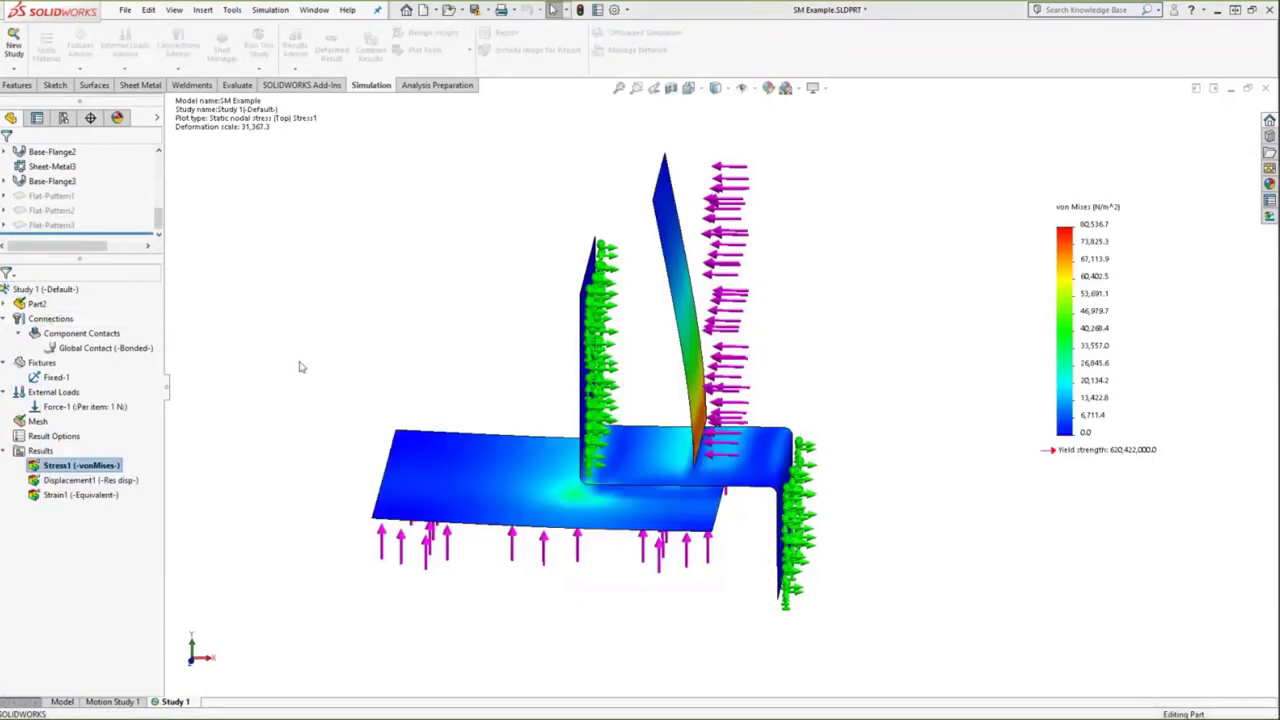
Step: Hide the Force-1 and Fixed-1 symbols and examine the deformed von Mises stress plot from several angles
right_click(100, 404)
click(130, 474)
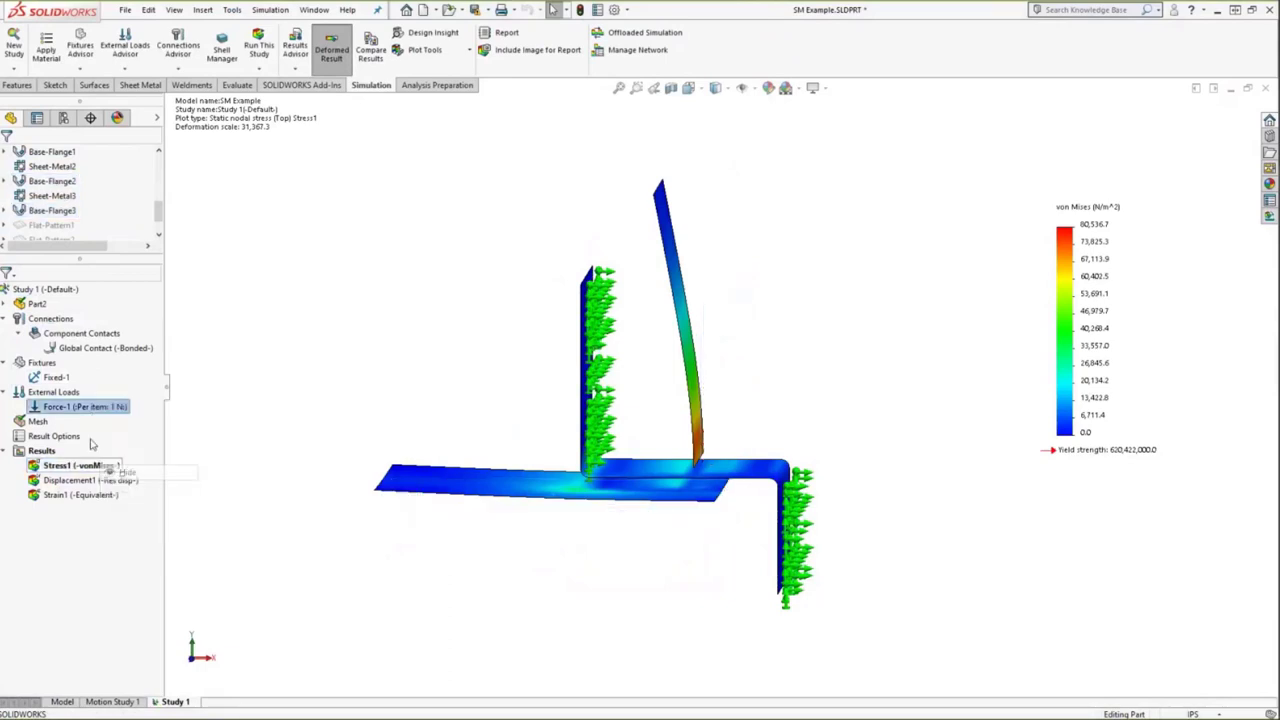
right_click(50, 377)
click(81, 444)
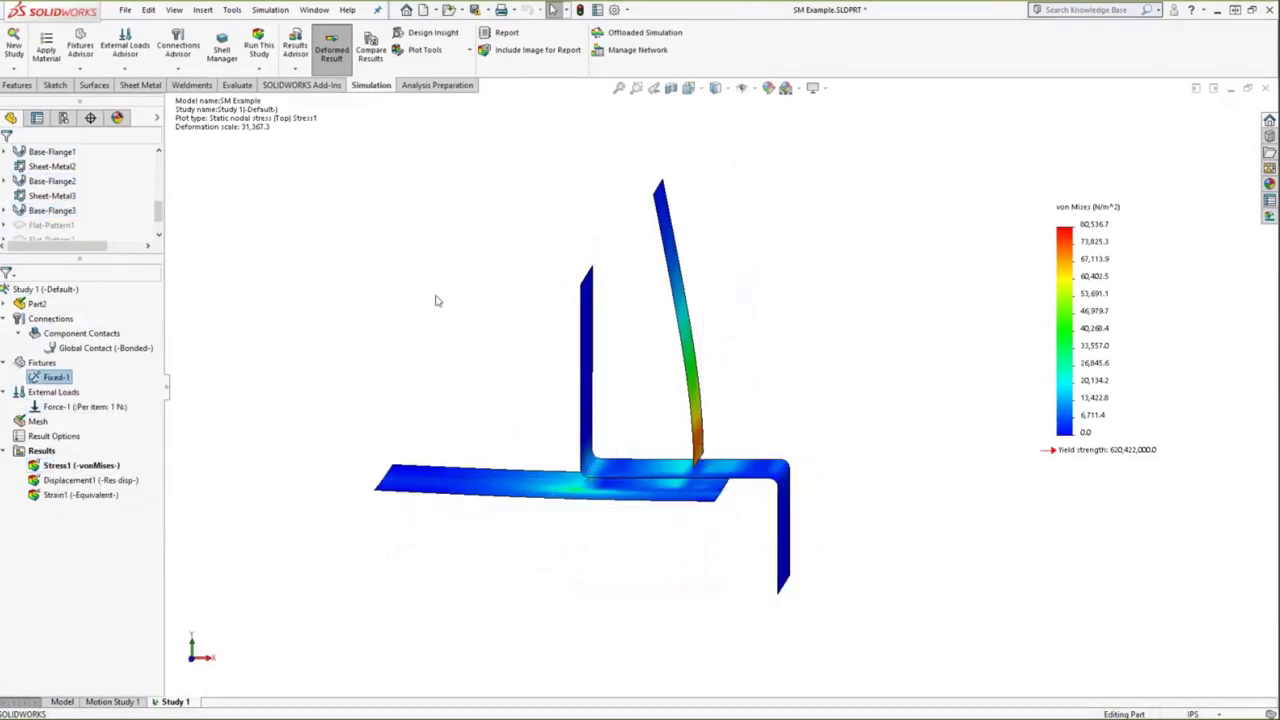
middle_drag(380, 360, 427, 346)
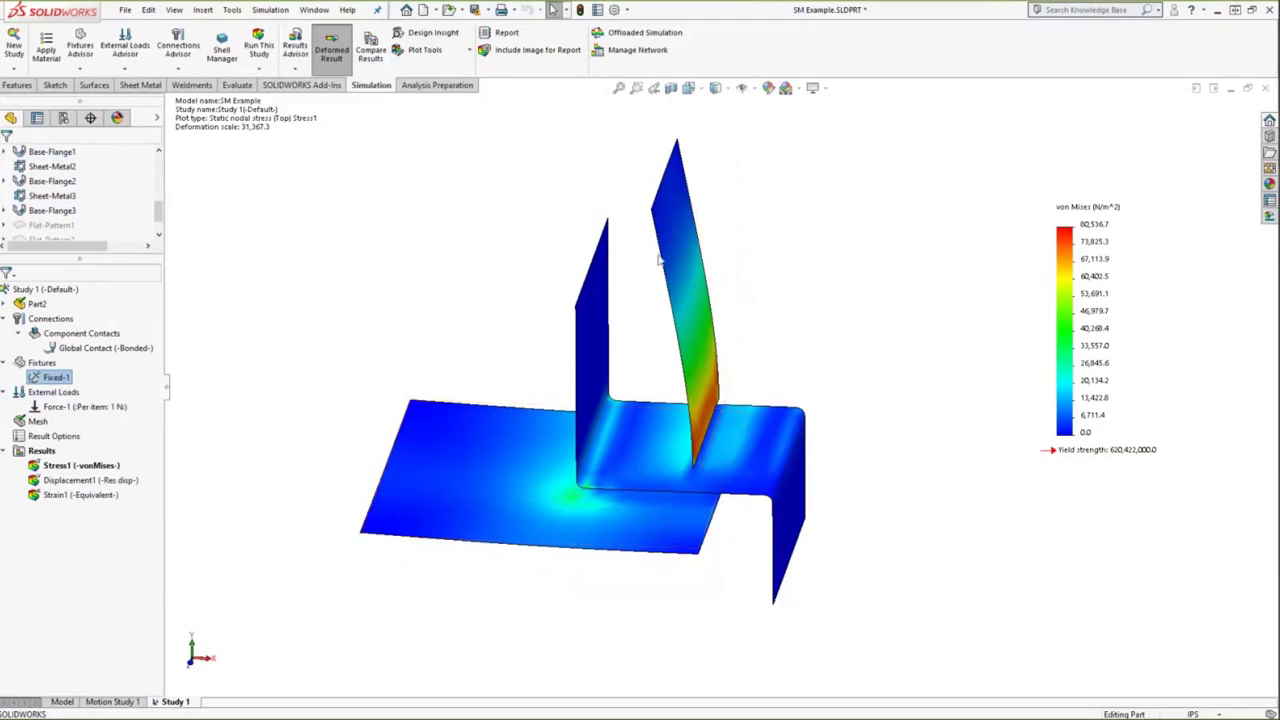
middle_drag(689, 482, 702, 455)
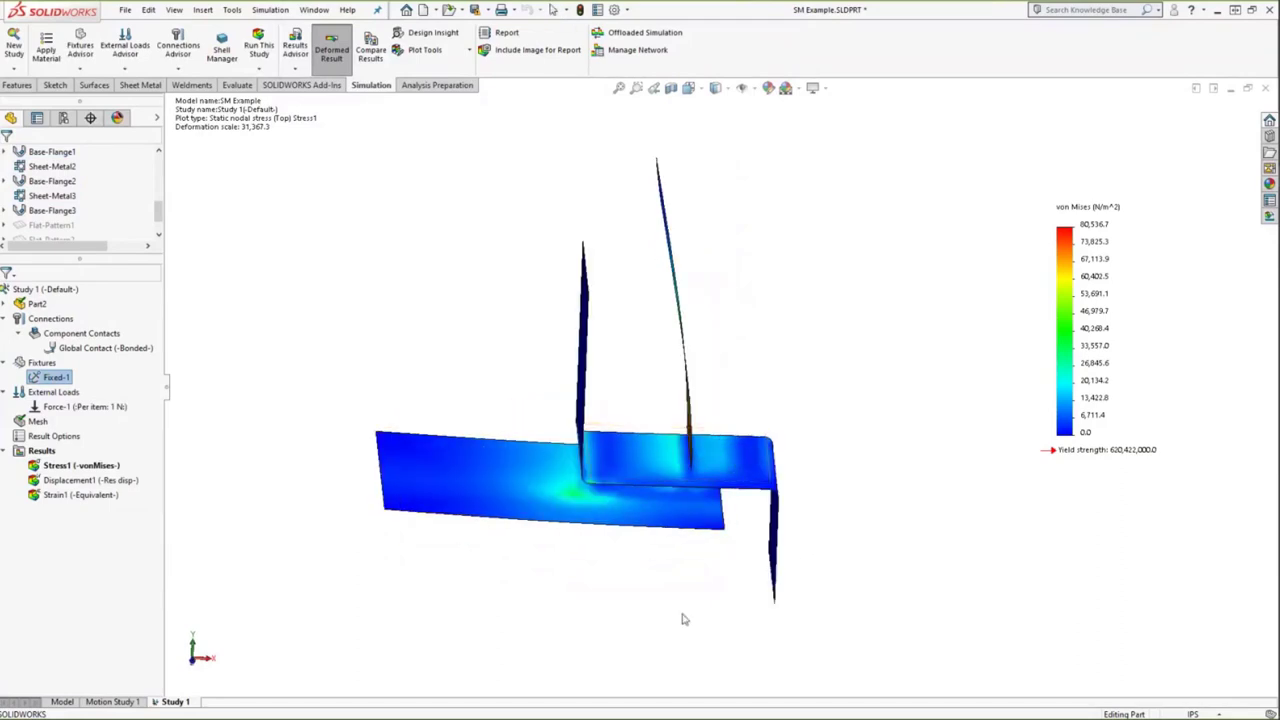
key(ctrl+7)
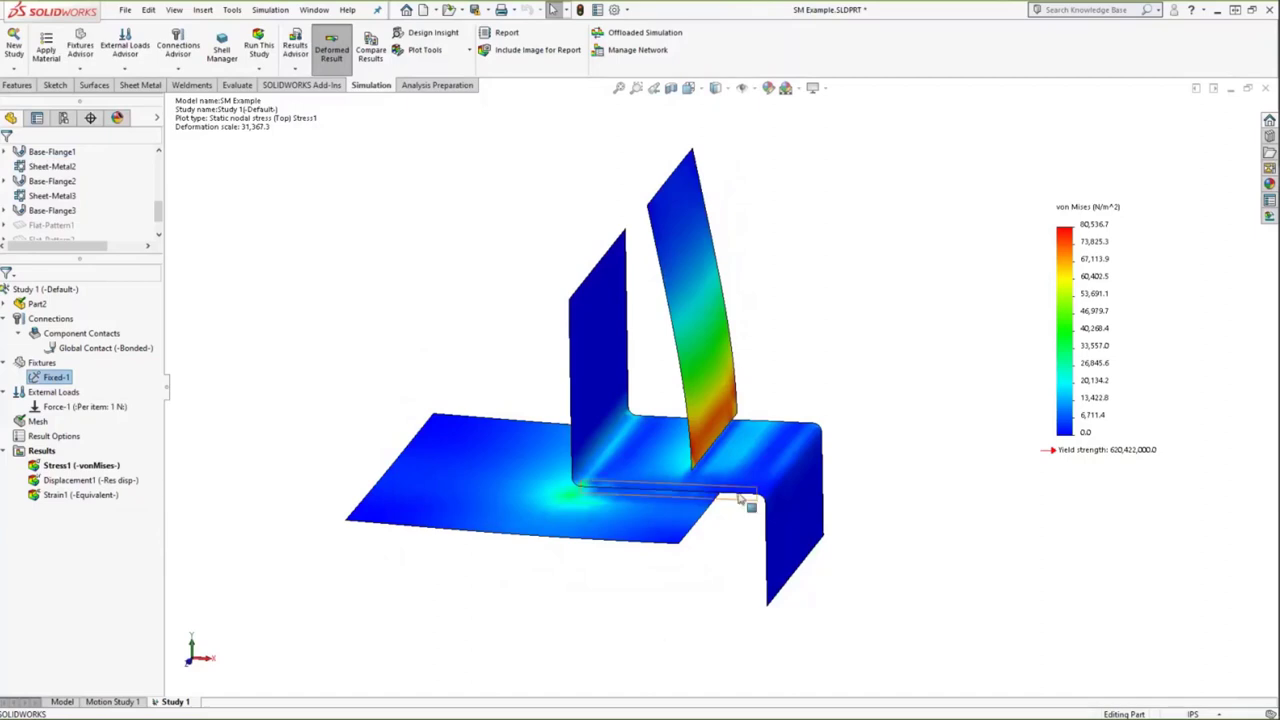
Step: Close the SM Example part without saving its changes and open the recent part Conveyor Frame.SLDPRT
click(1265, 95)
click(760, 380)
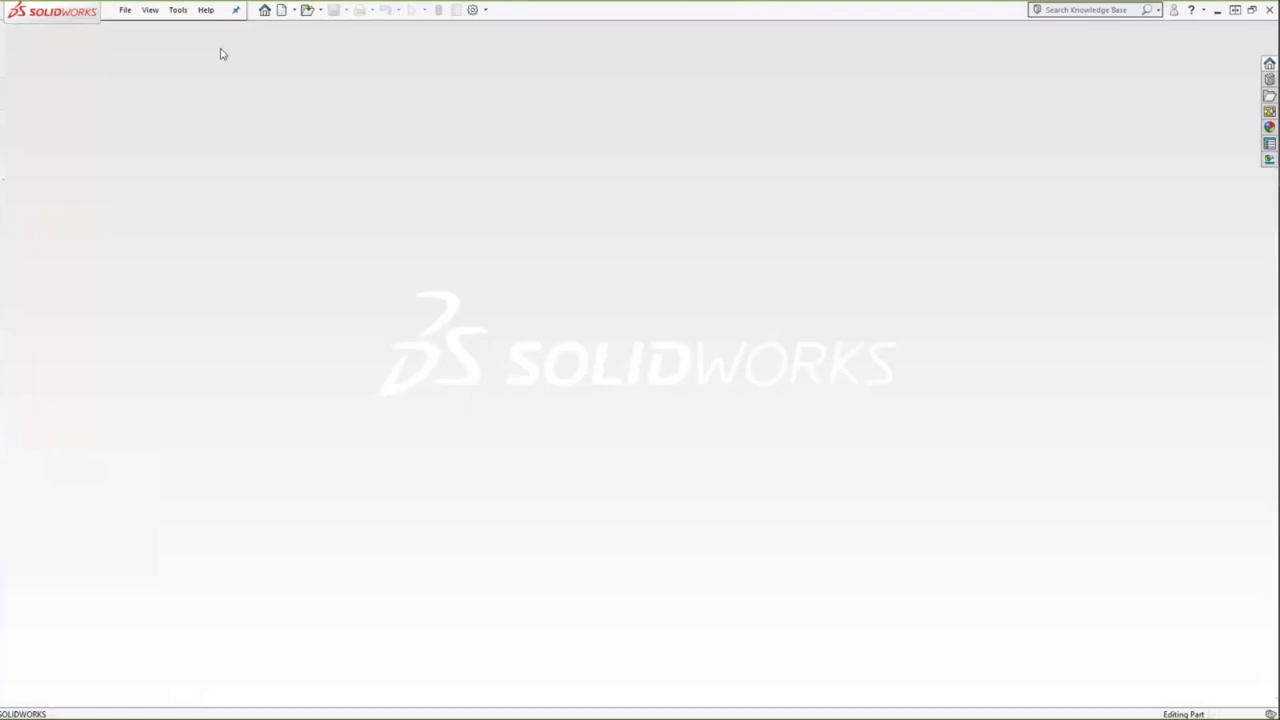
click(122, 10)
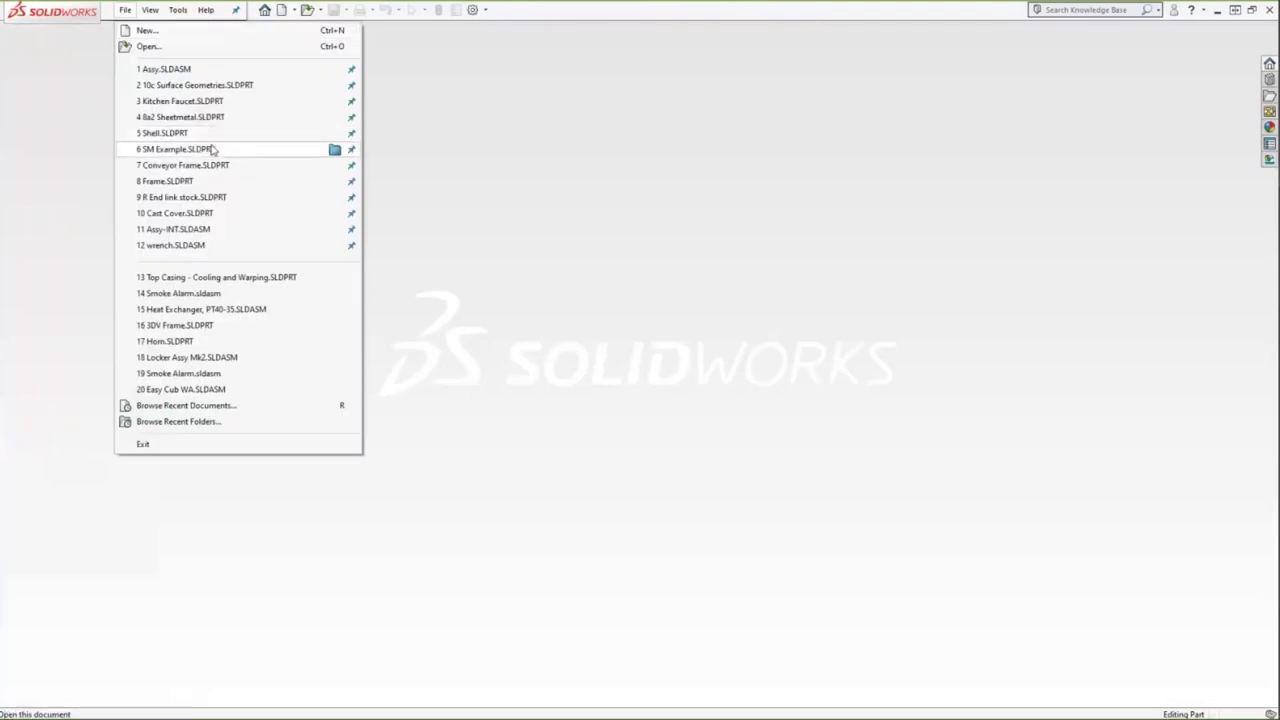
click(185, 165)
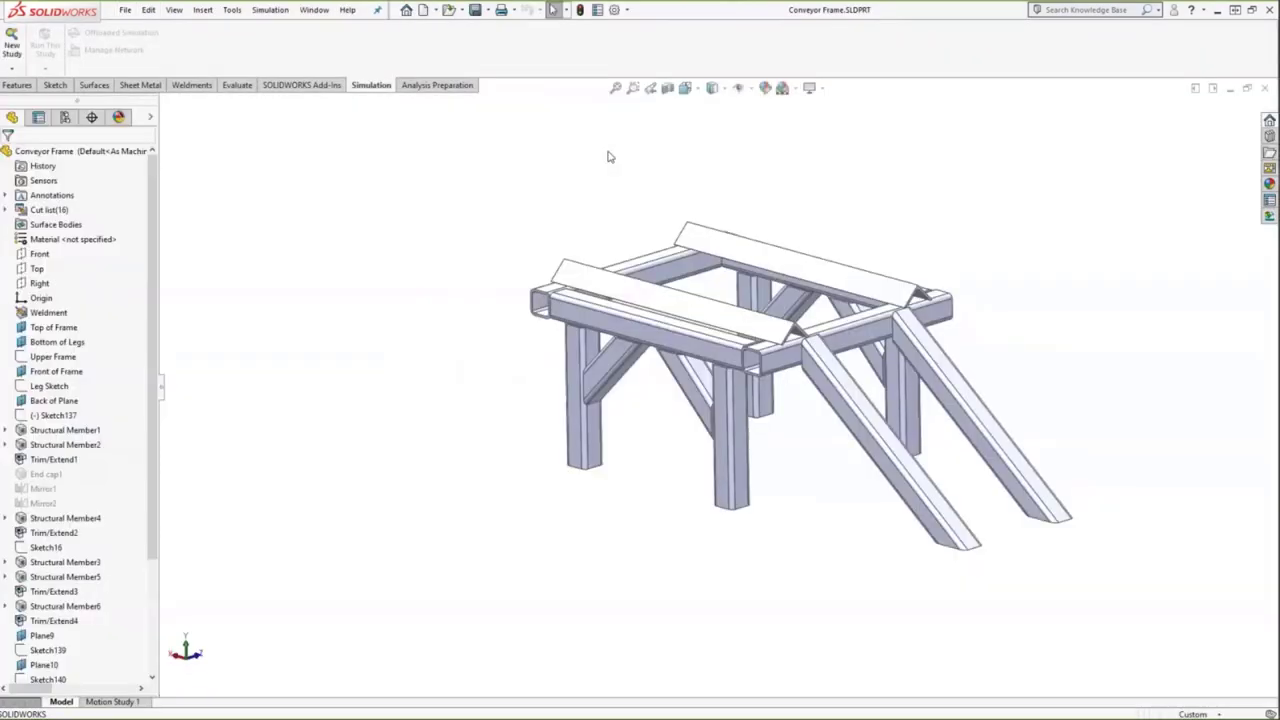
key(super+Tab)
click(591, 167)
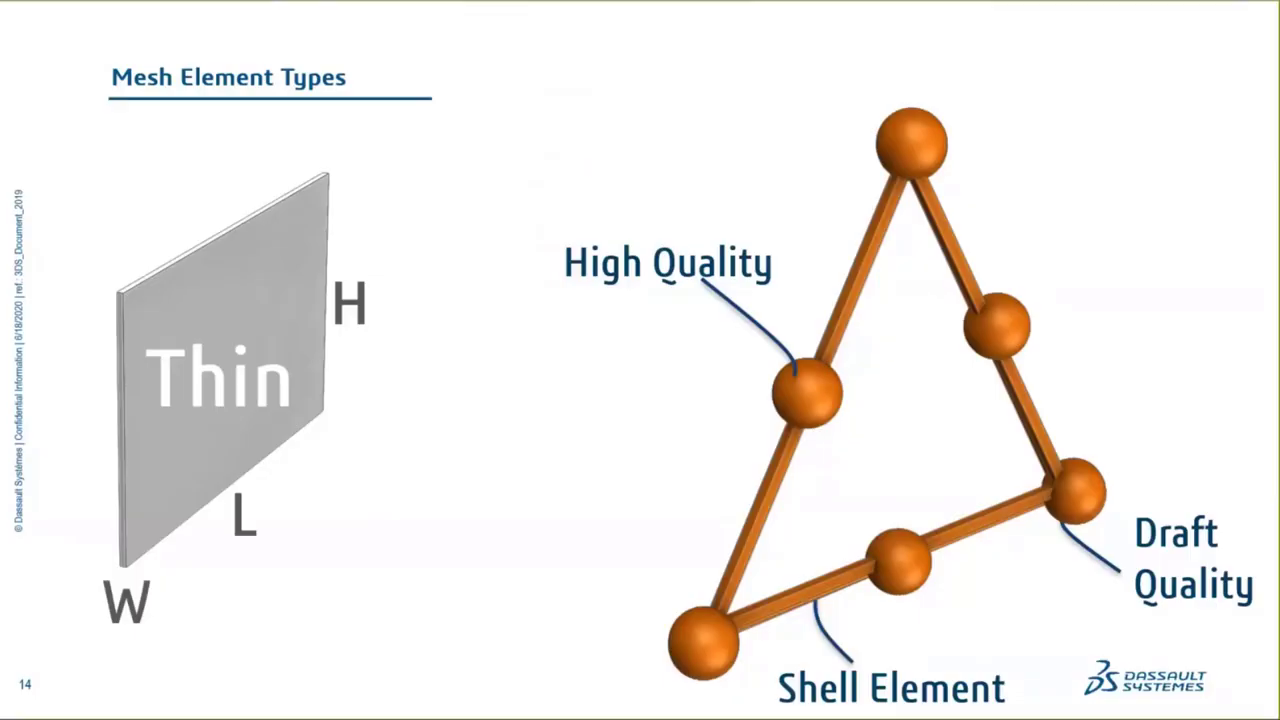
key(Right)
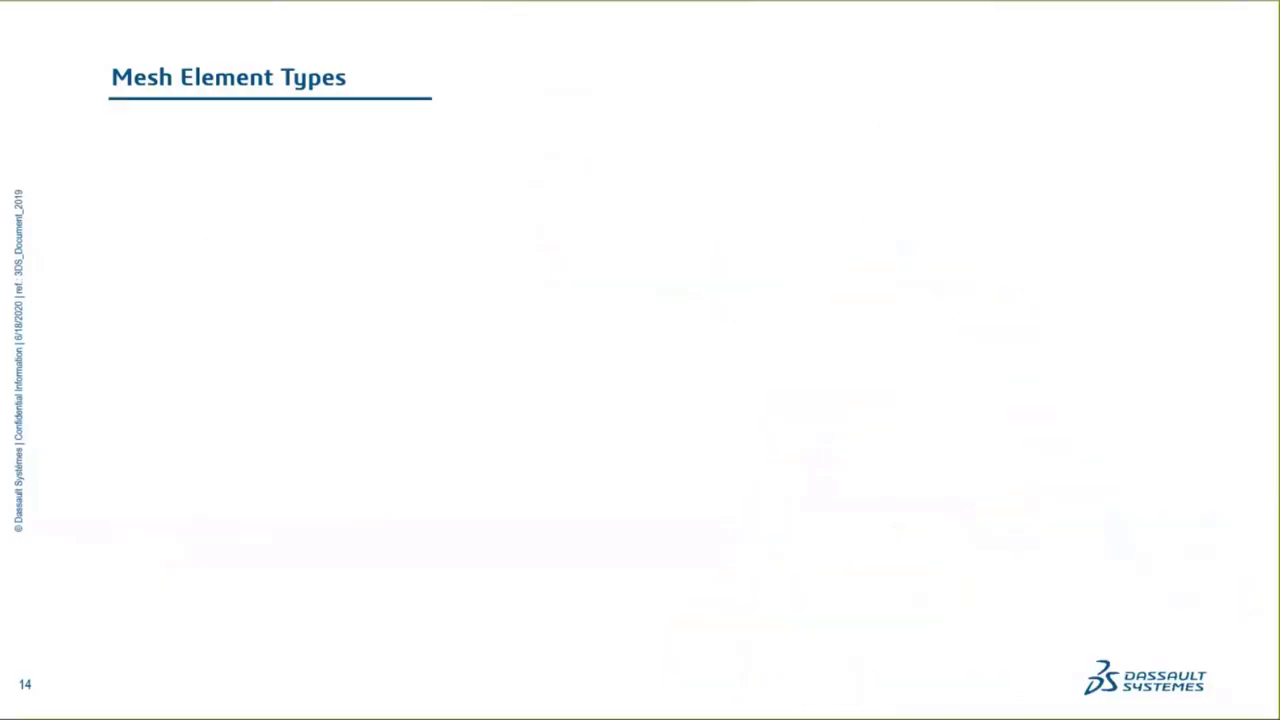
key(Right)
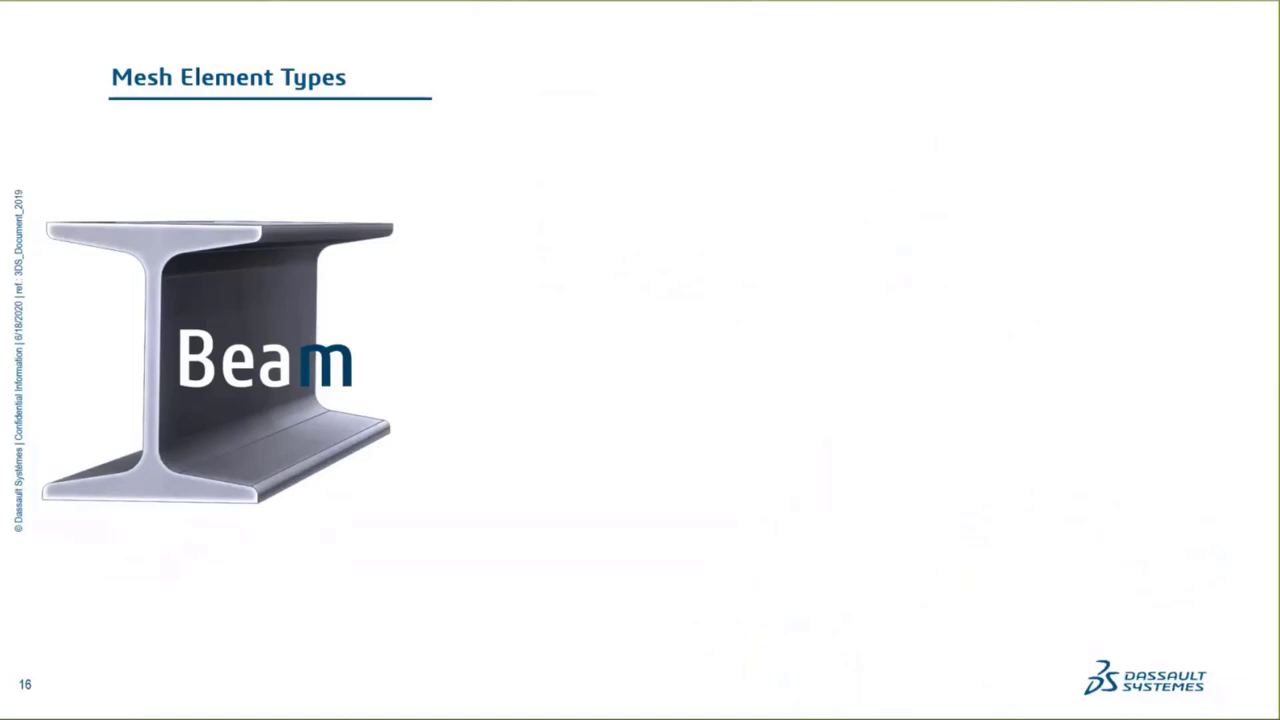
key(Right)
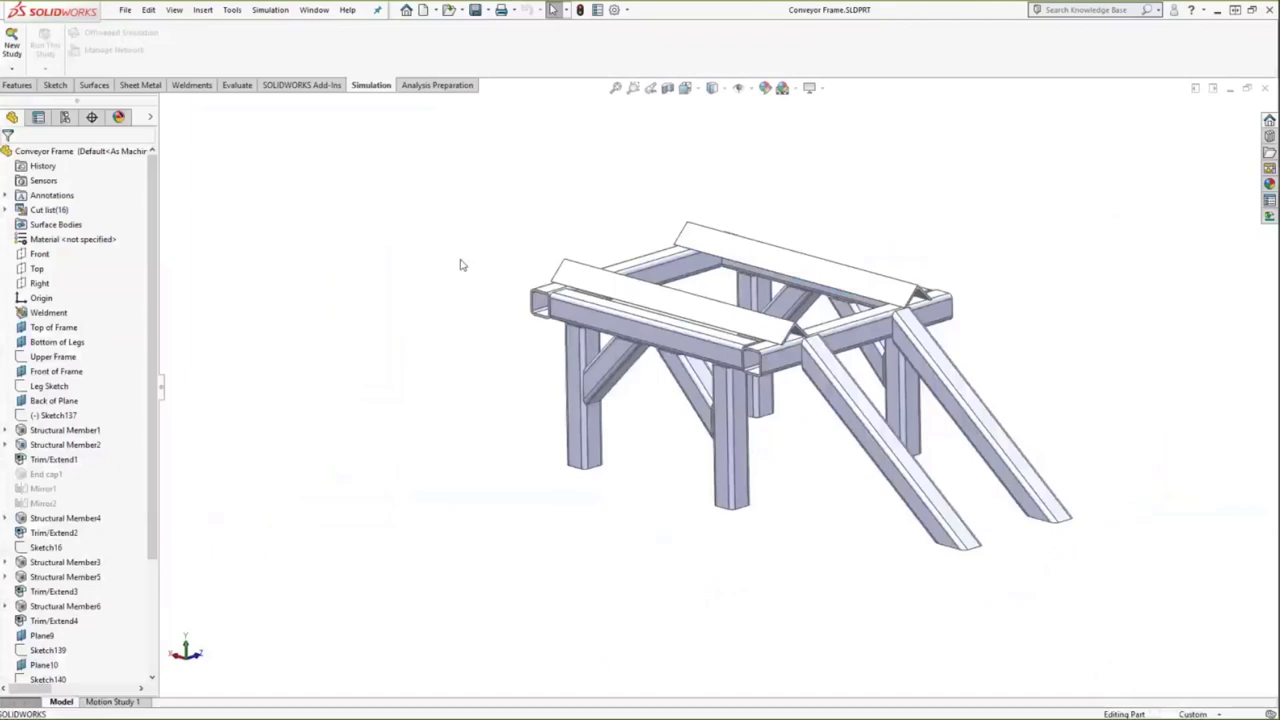
Step: Create a static simulation study named Static 1 for the conveyor frame
middle_drag(807, 544, 849, 426)
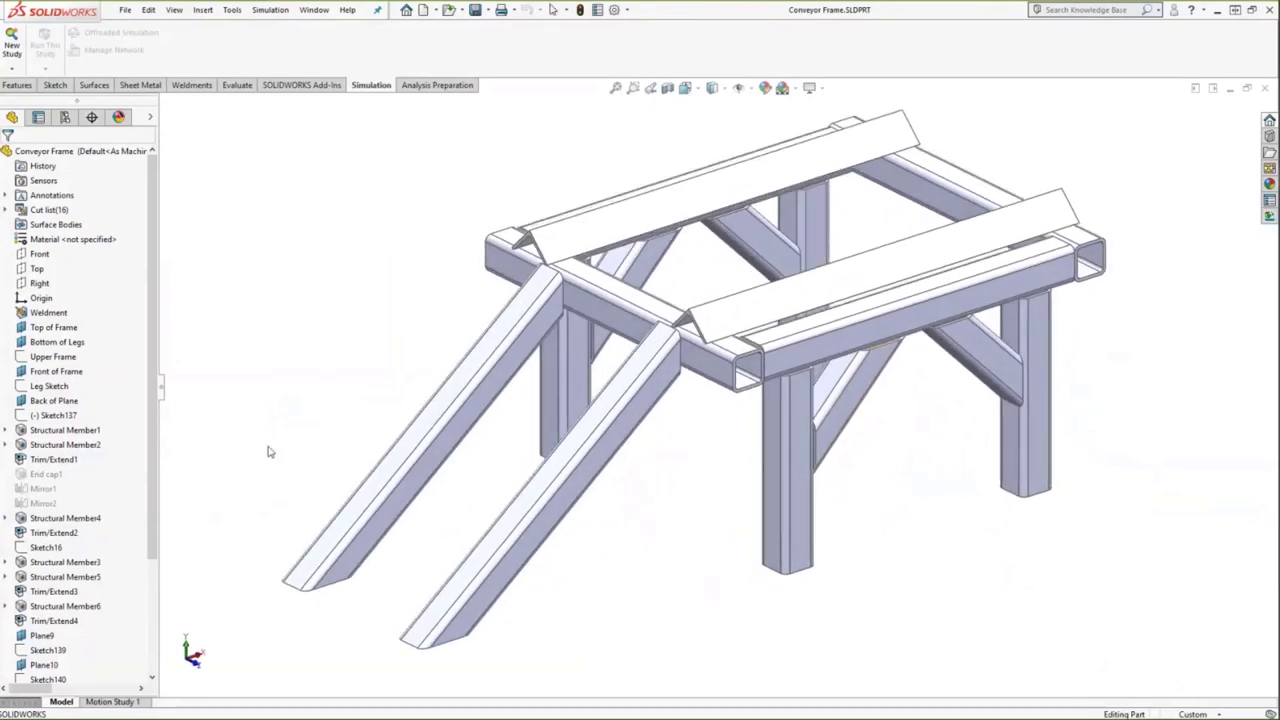
click(12, 42)
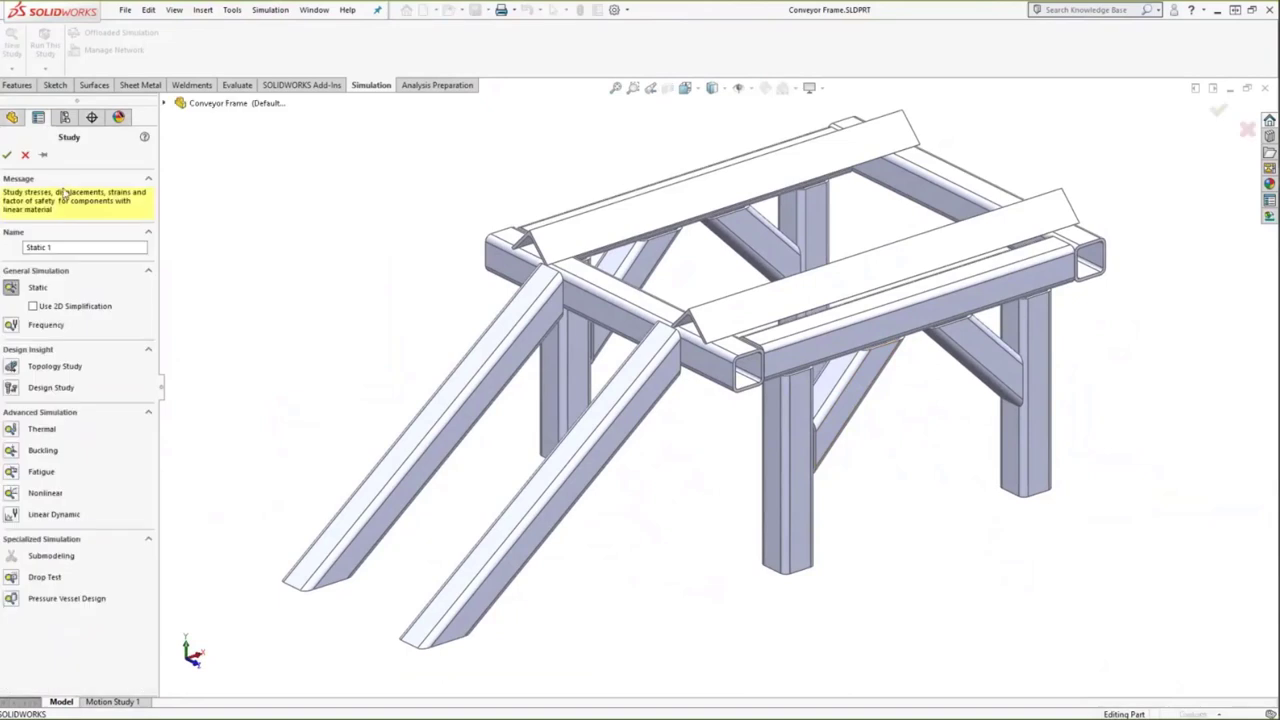
click(7, 154)
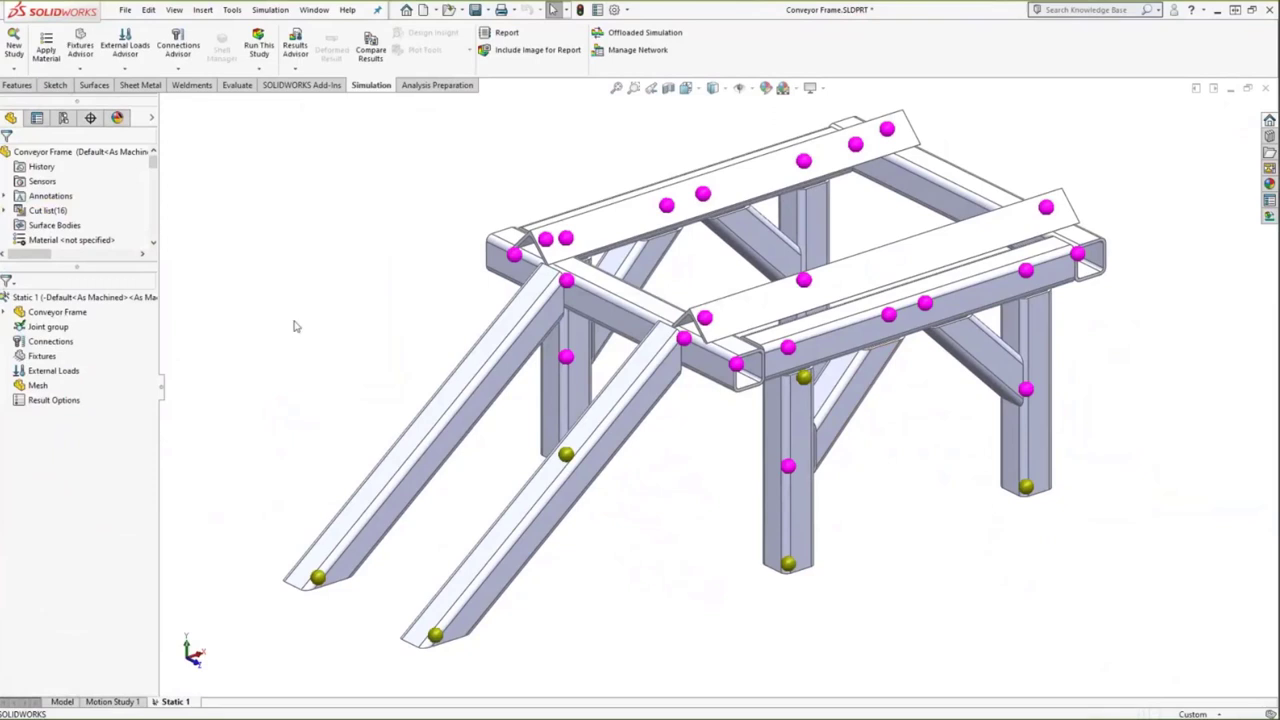
Step: Expand the study's beam bodies and examine the joints of the joint group up close and across the whole frame
click(6, 312)
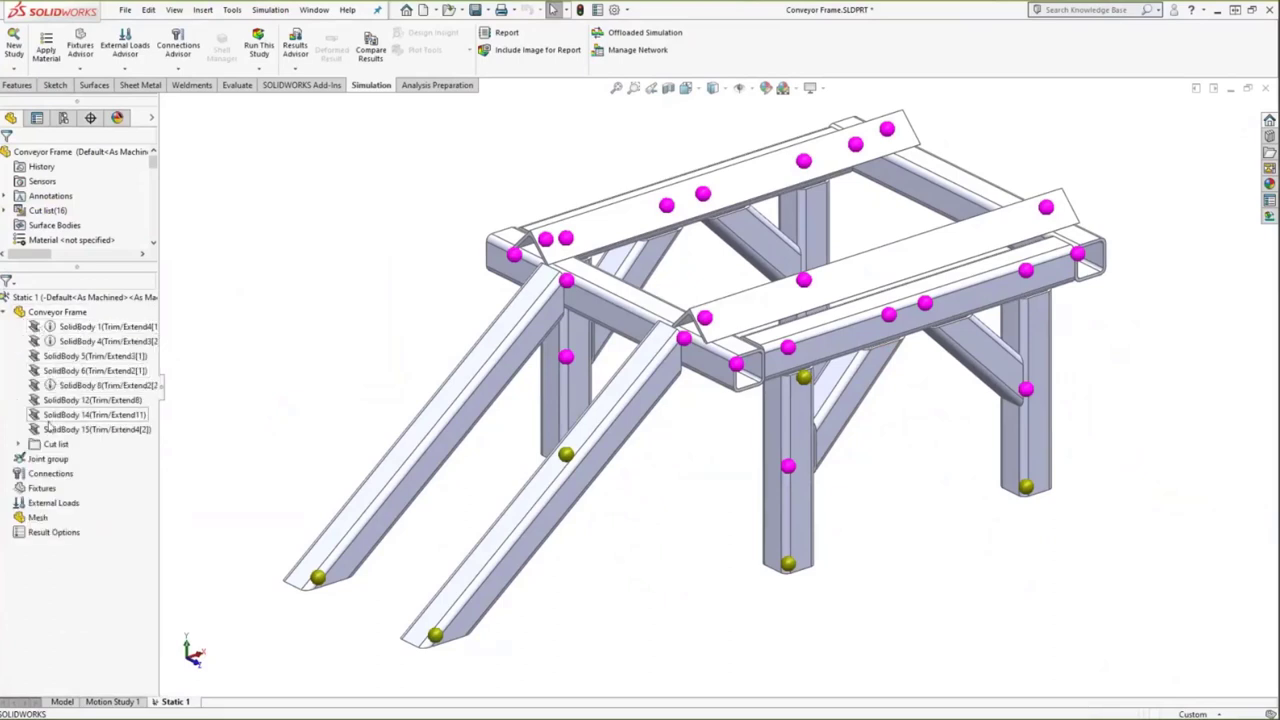
right_click(56, 459)
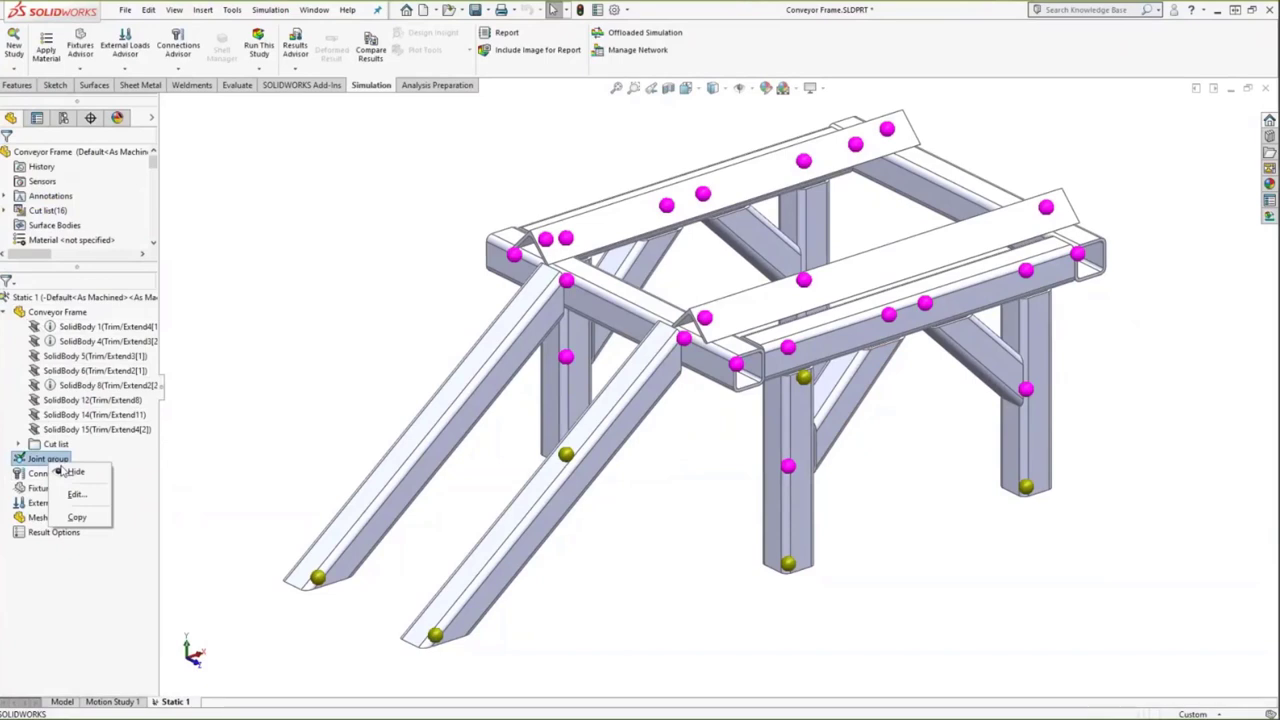
click(77, 494)
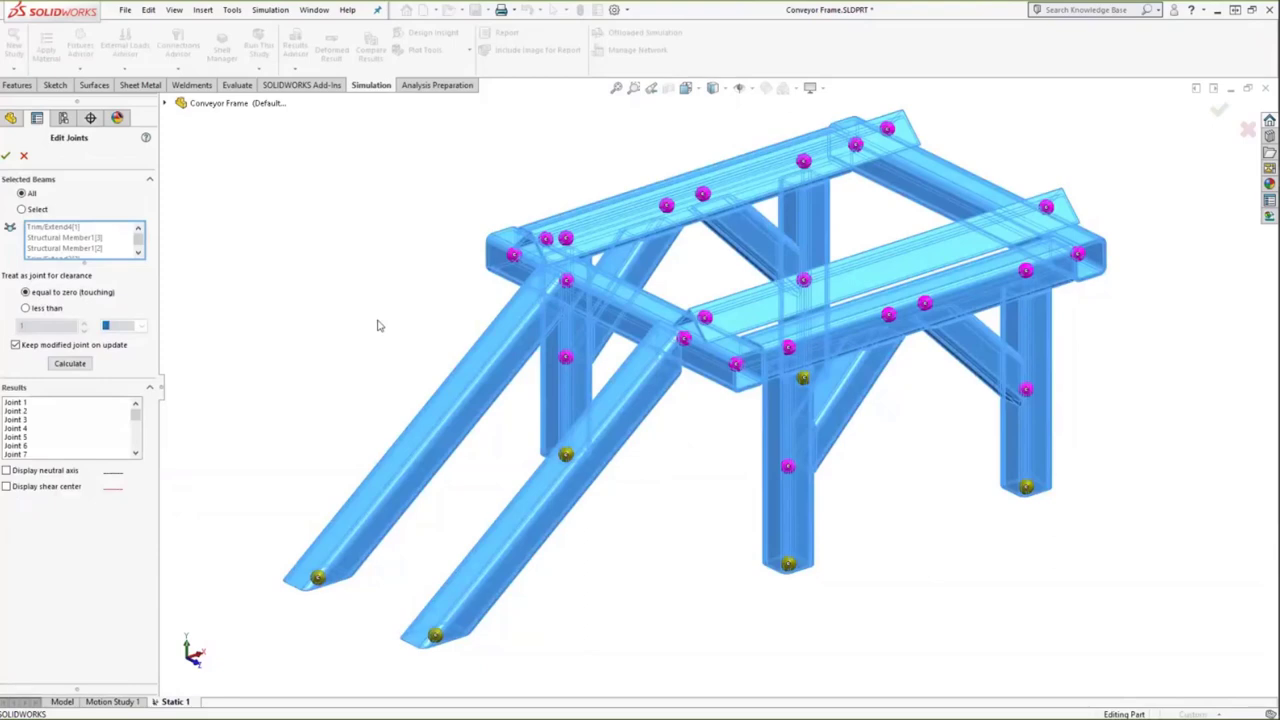
middle_drag(871, 551, 838, 497)
scroll(745, 430, down, 6)
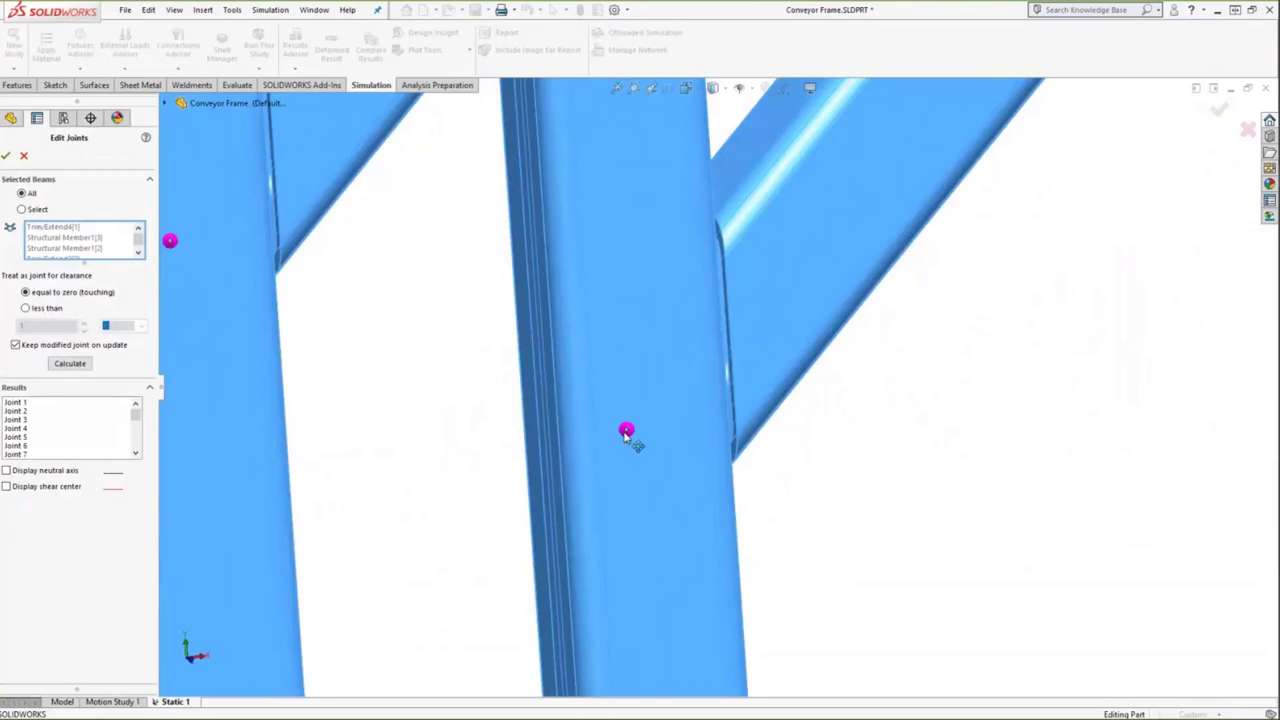
scroll(626, 432, up, 10)
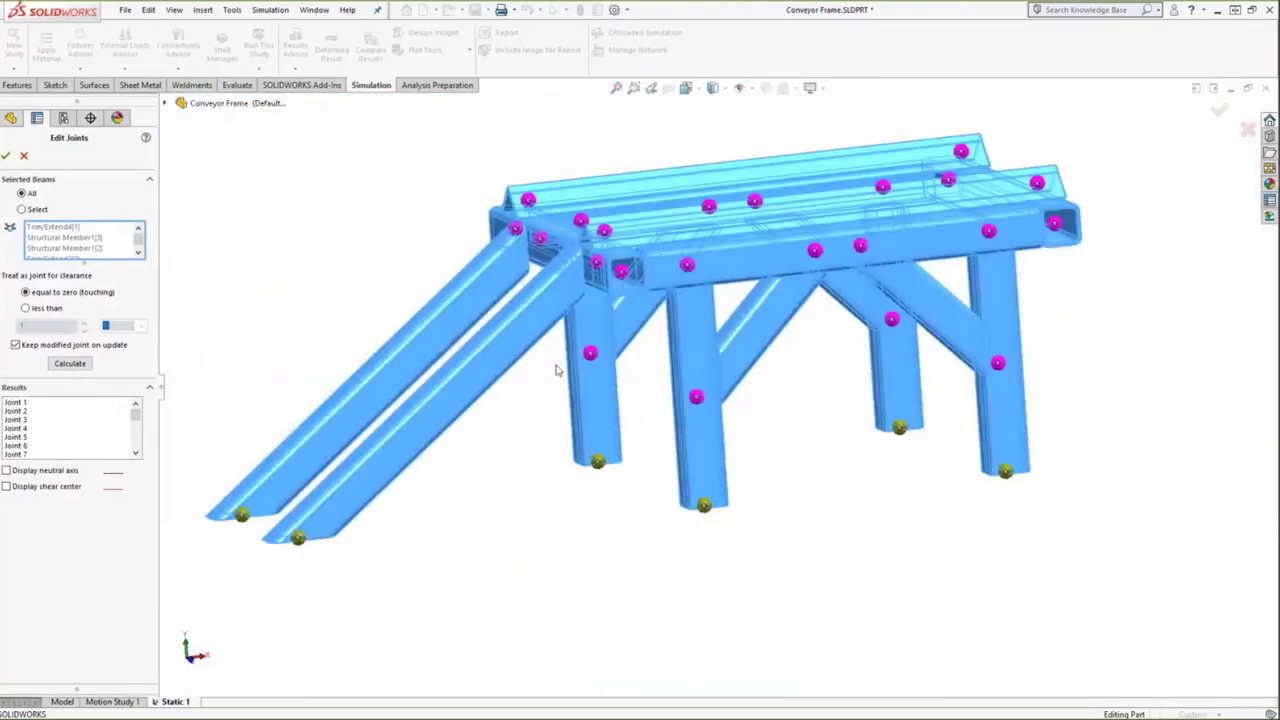
middle_drag(557, 370, 585, 413)
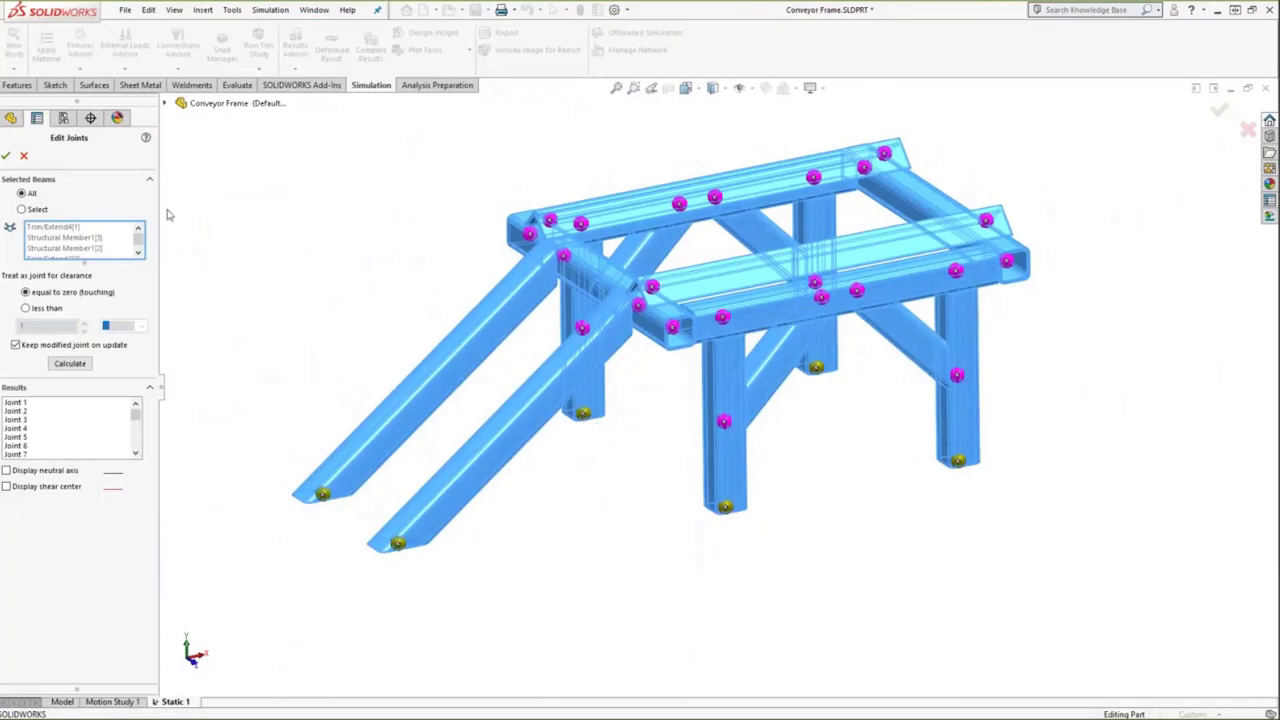
click(5, 155)
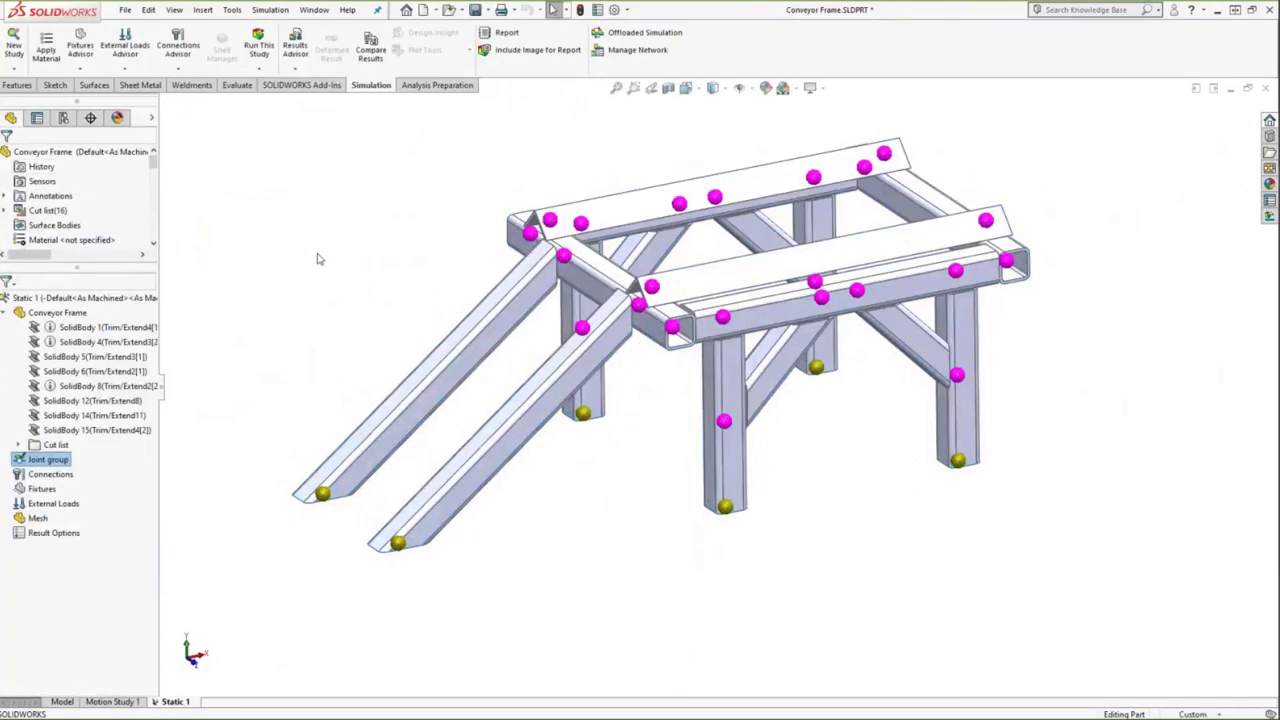
Step: Apply a Fixed Geometry fixture to the six joints at the lower ends of the four legs and two sloped beams
right_click(42, 489)
click(99, 520)
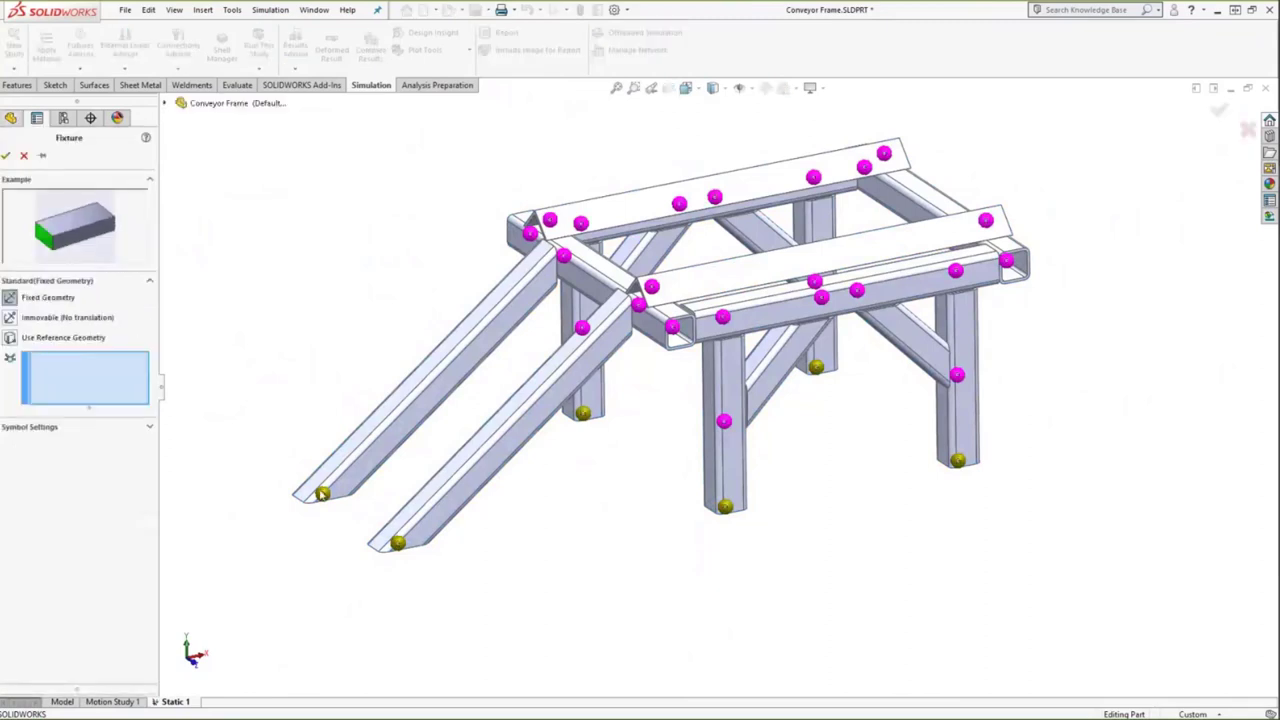
click(400, 542)
click(401, 542)
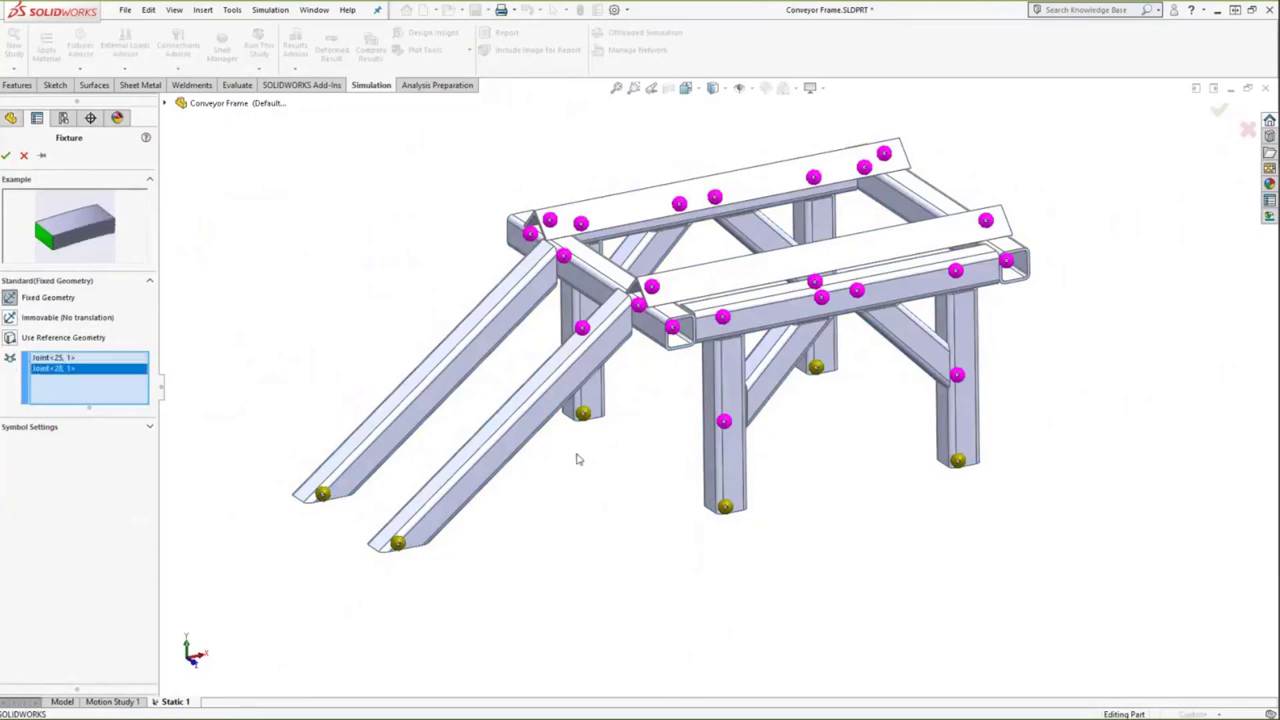
click(598, 418)
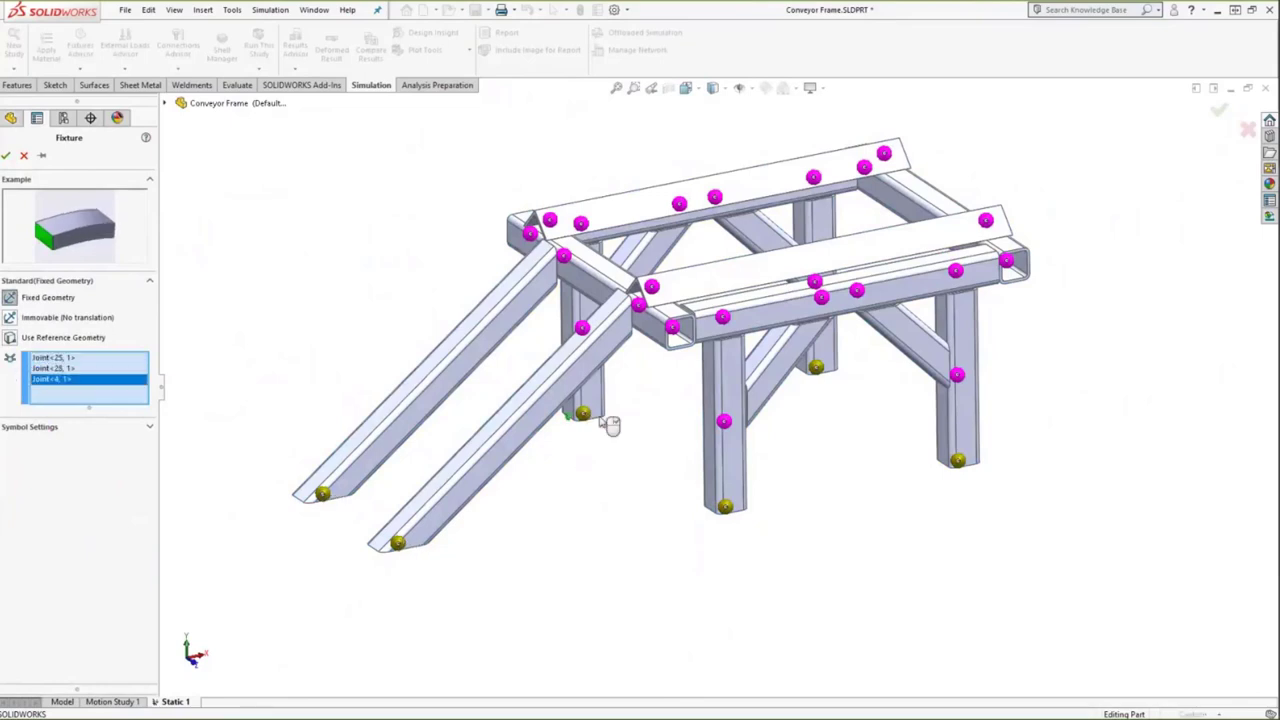
click(818, 369)
click(958, 463)
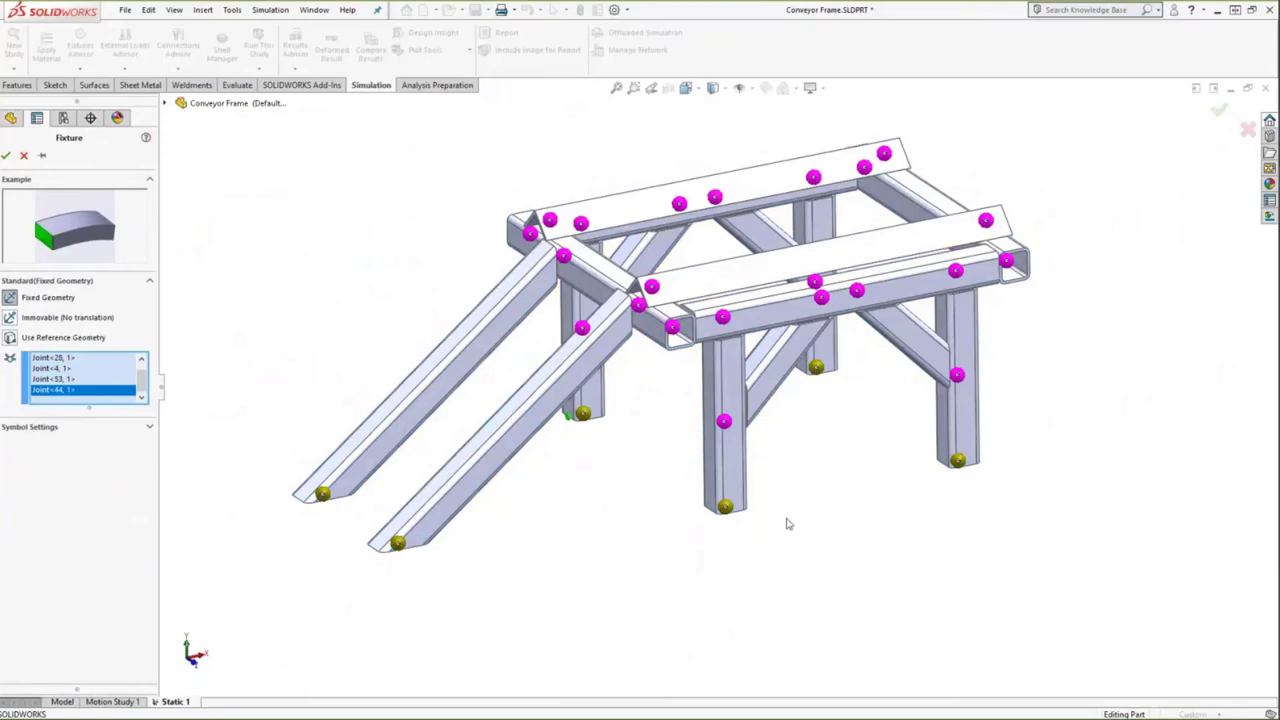
click(726, 507)
click(6, 155)
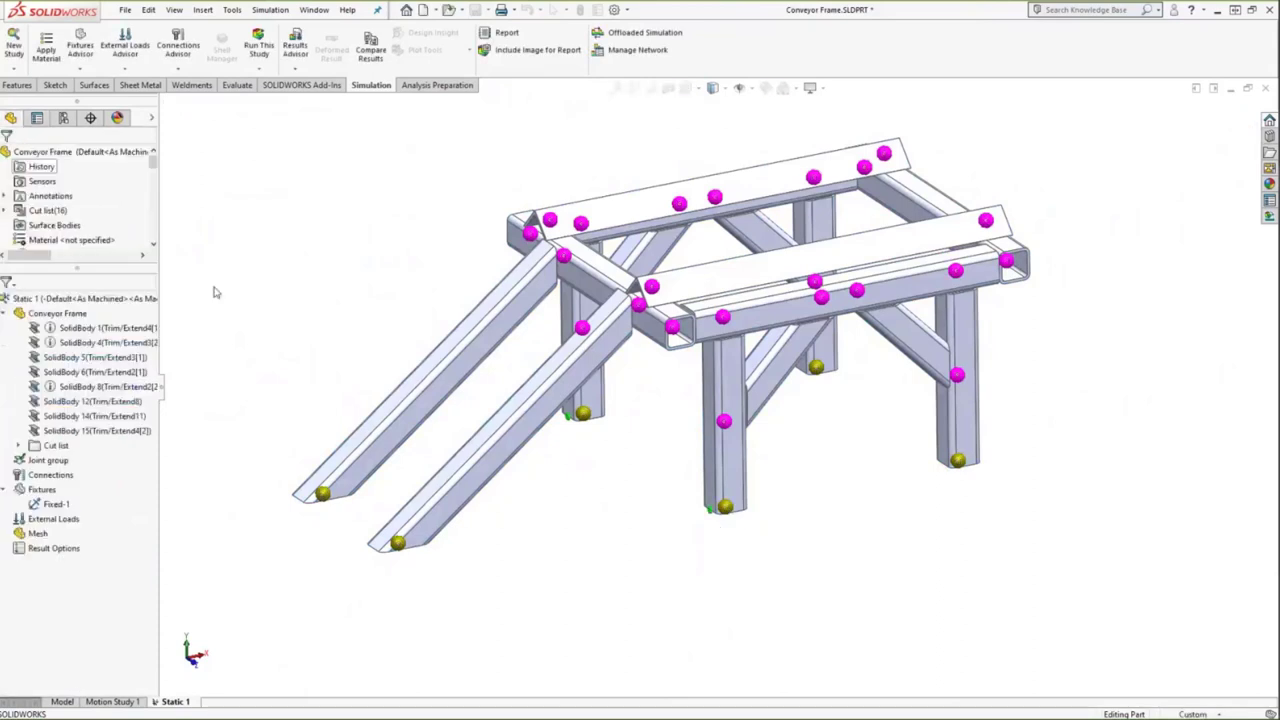
Step: Apply a 20 lbf force to the front corner joint of the upper frame, directed normal to the long beam's outer side face
right_click(62, 521)
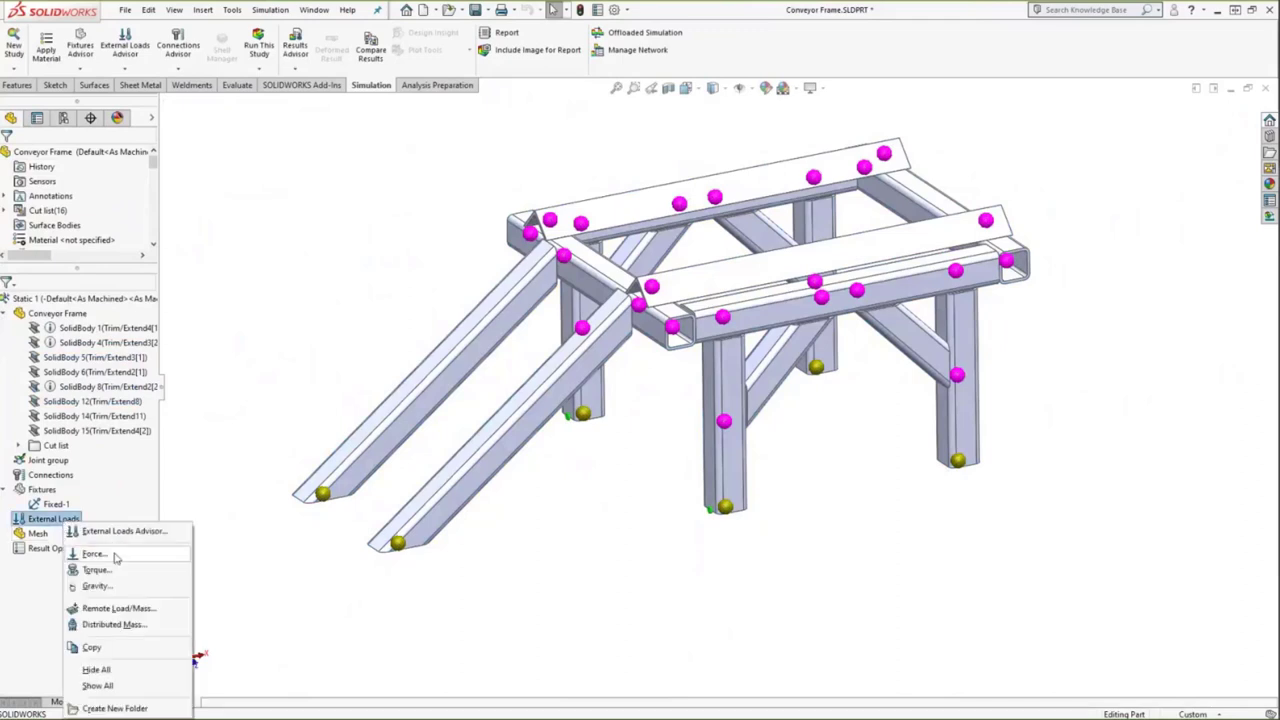
click(82, 556)
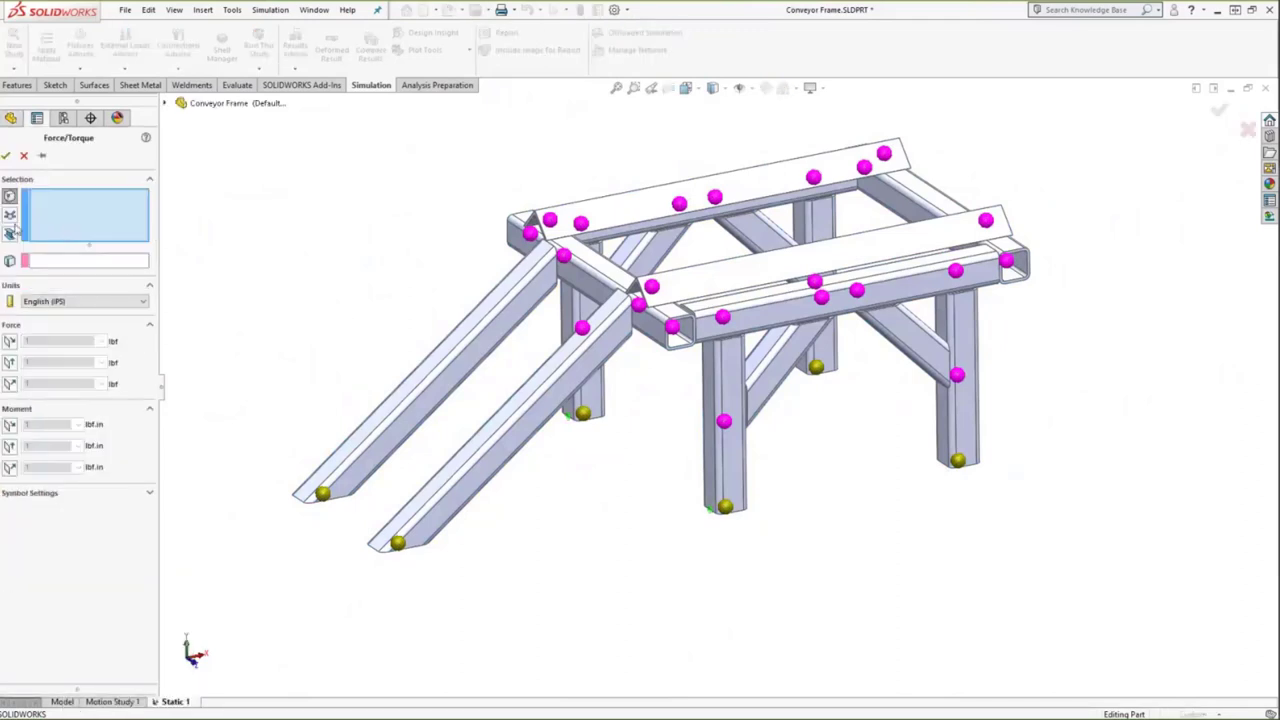
click(673, 328)
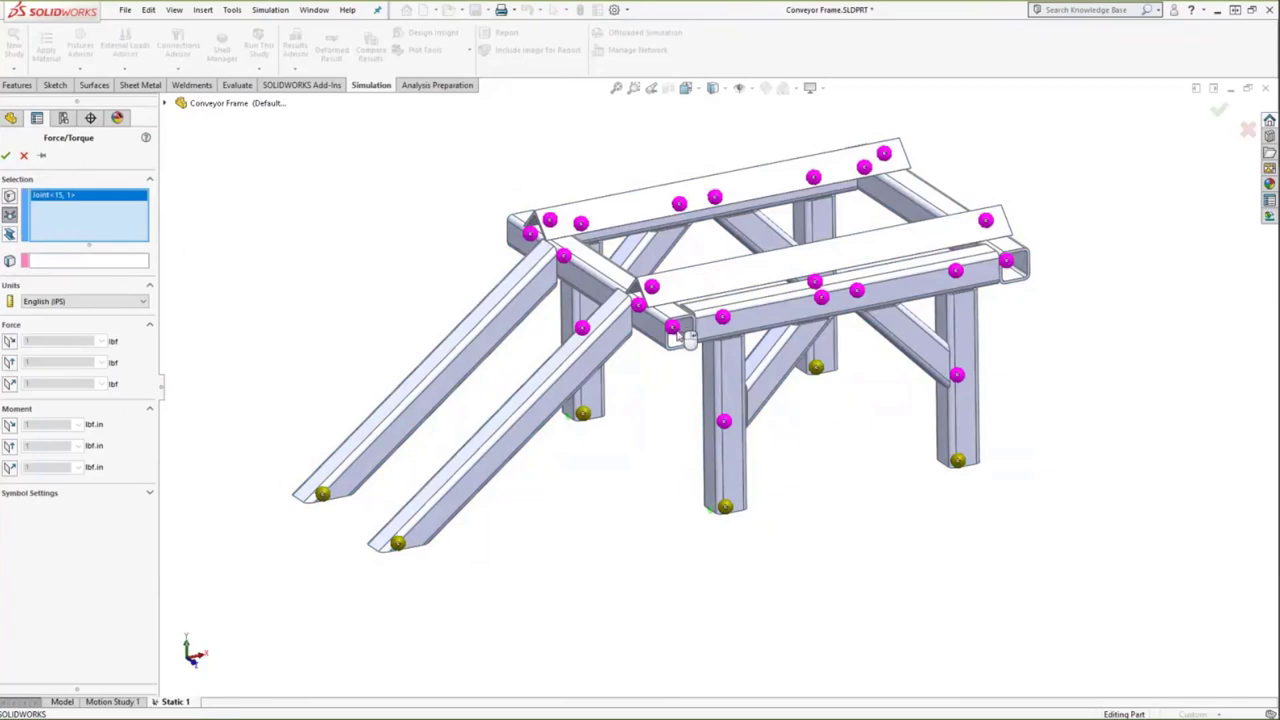
click(88, 261)
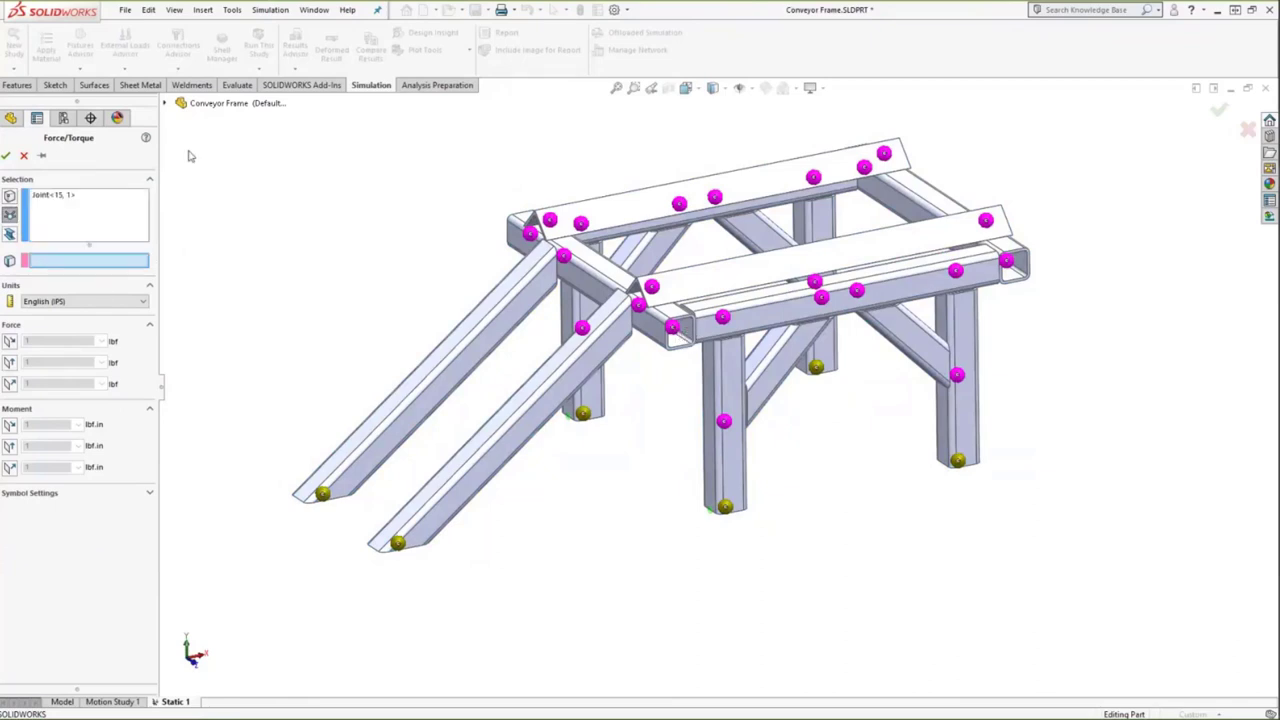
click(750, 333)
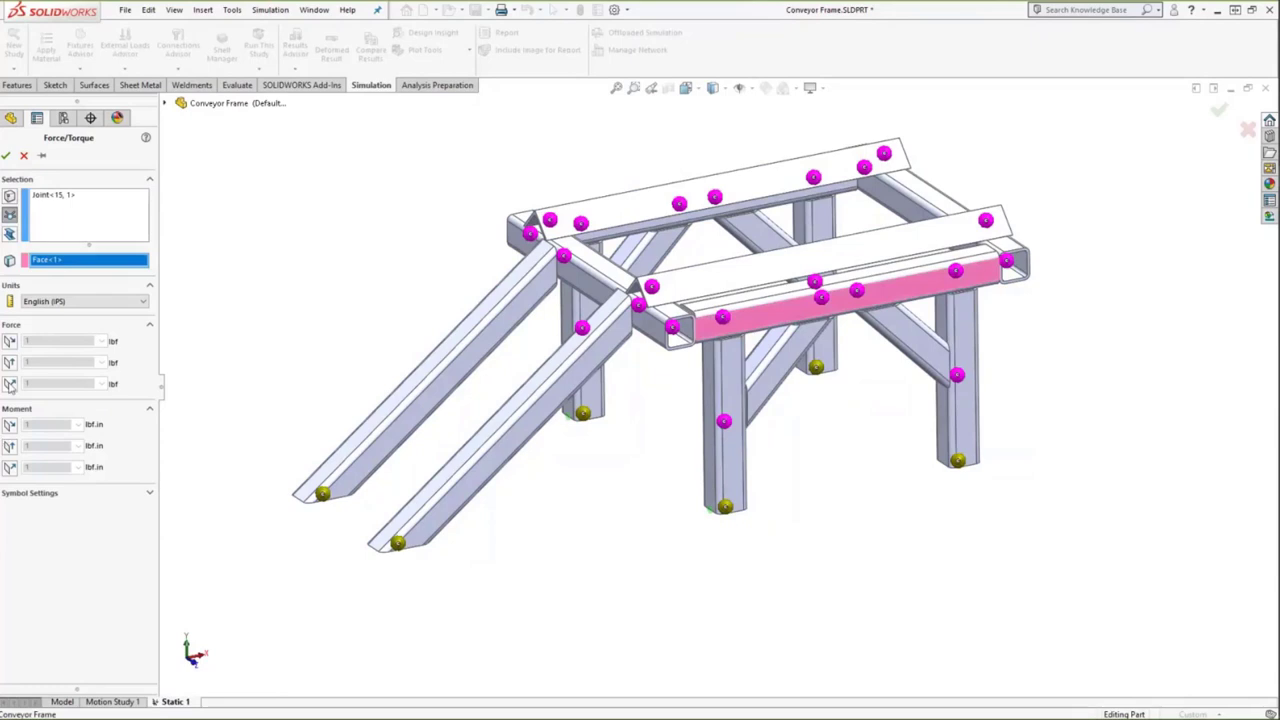
click(9, 384)
click(58, 384)
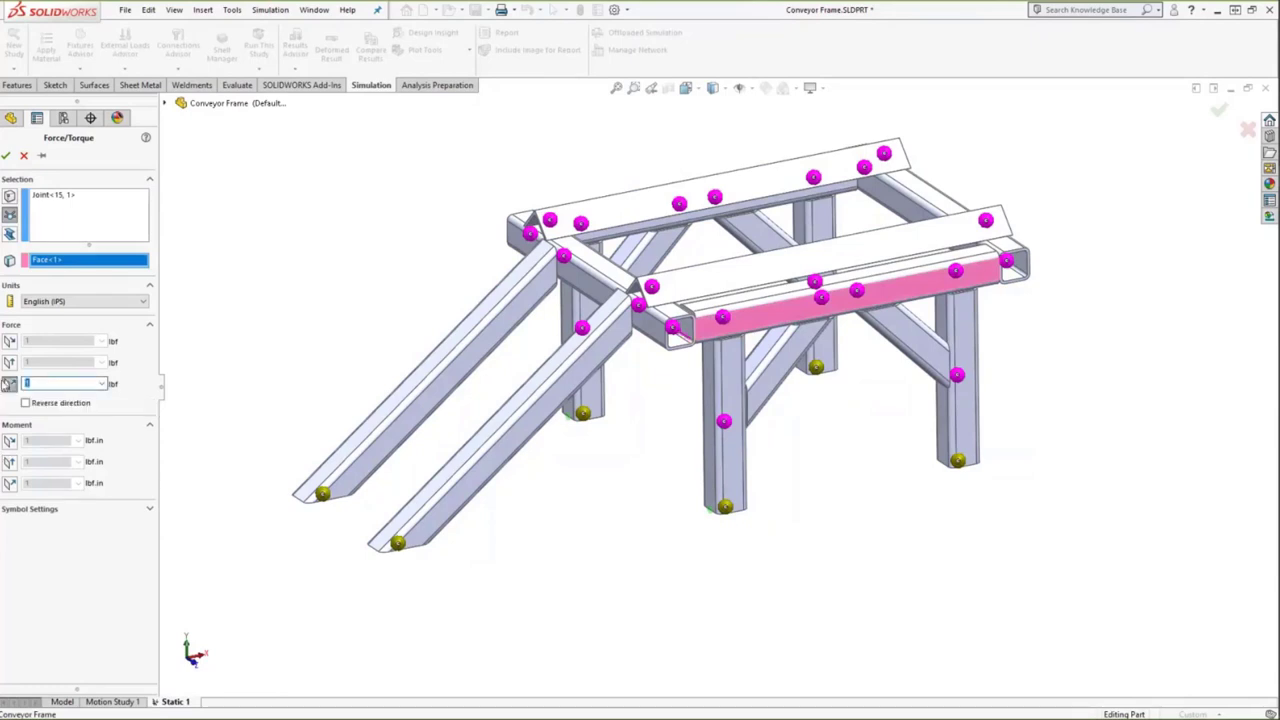
text(20)
click(6, 155)
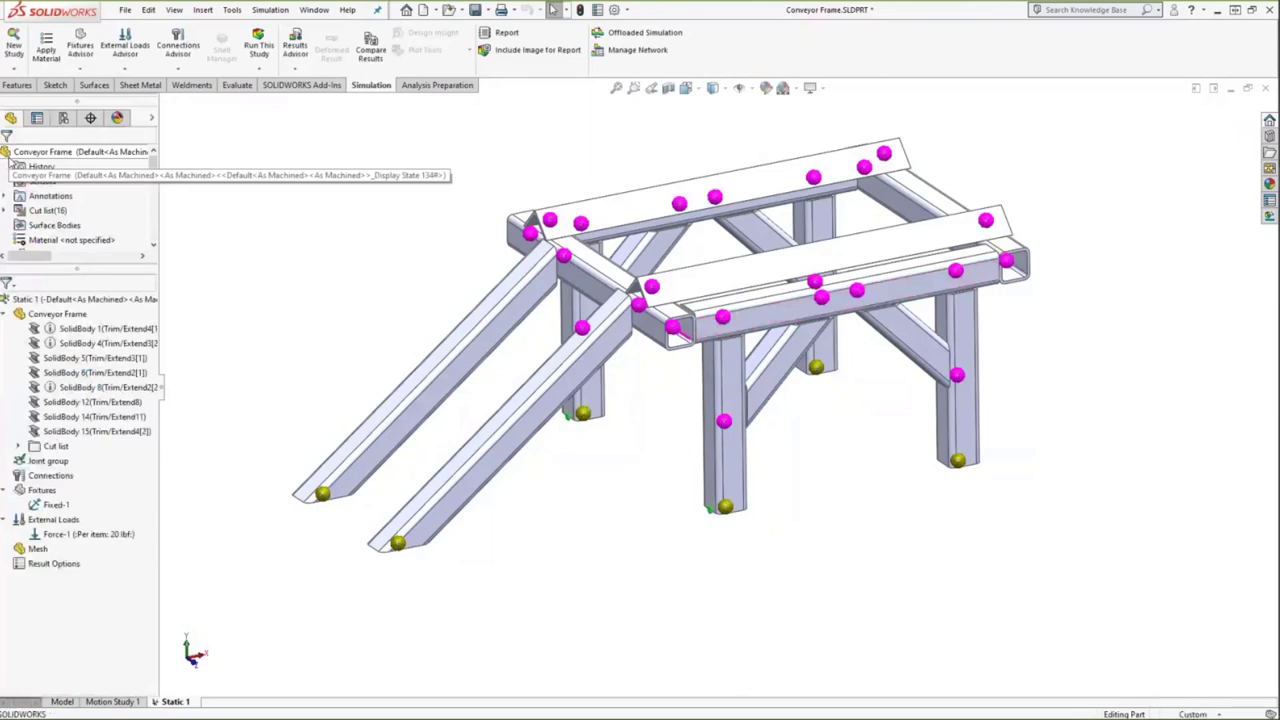
Step: Apply a 150 lbf force to the rear upper angle beam, directed normal to the front long beam's top face
right_click(47, 534)
click(90, 373)
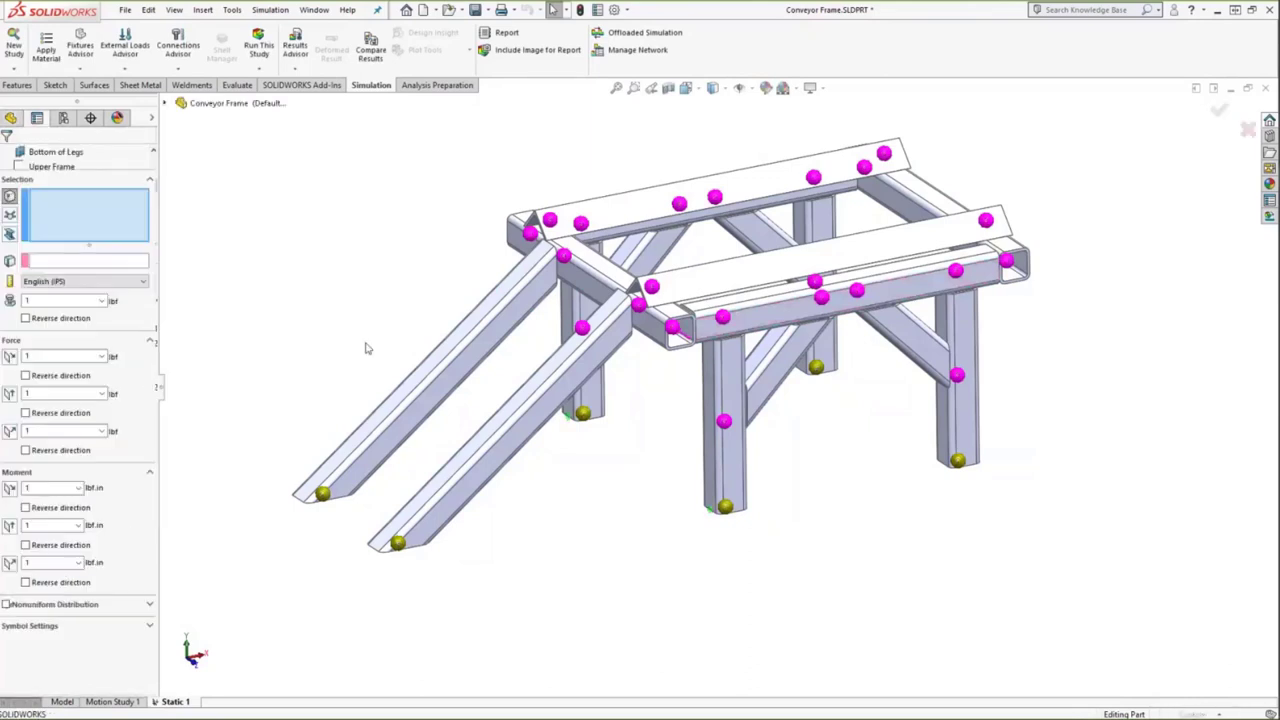
click(664, 210)
click(63, 262)
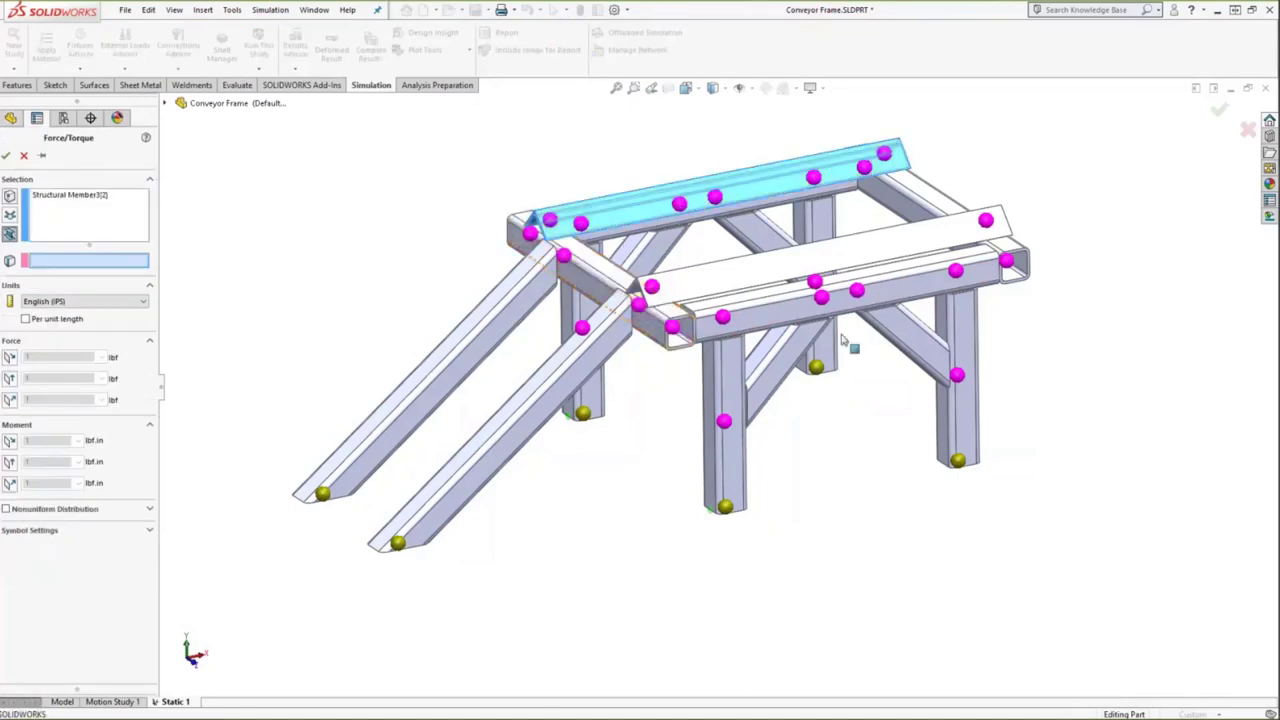
click(845, 282)
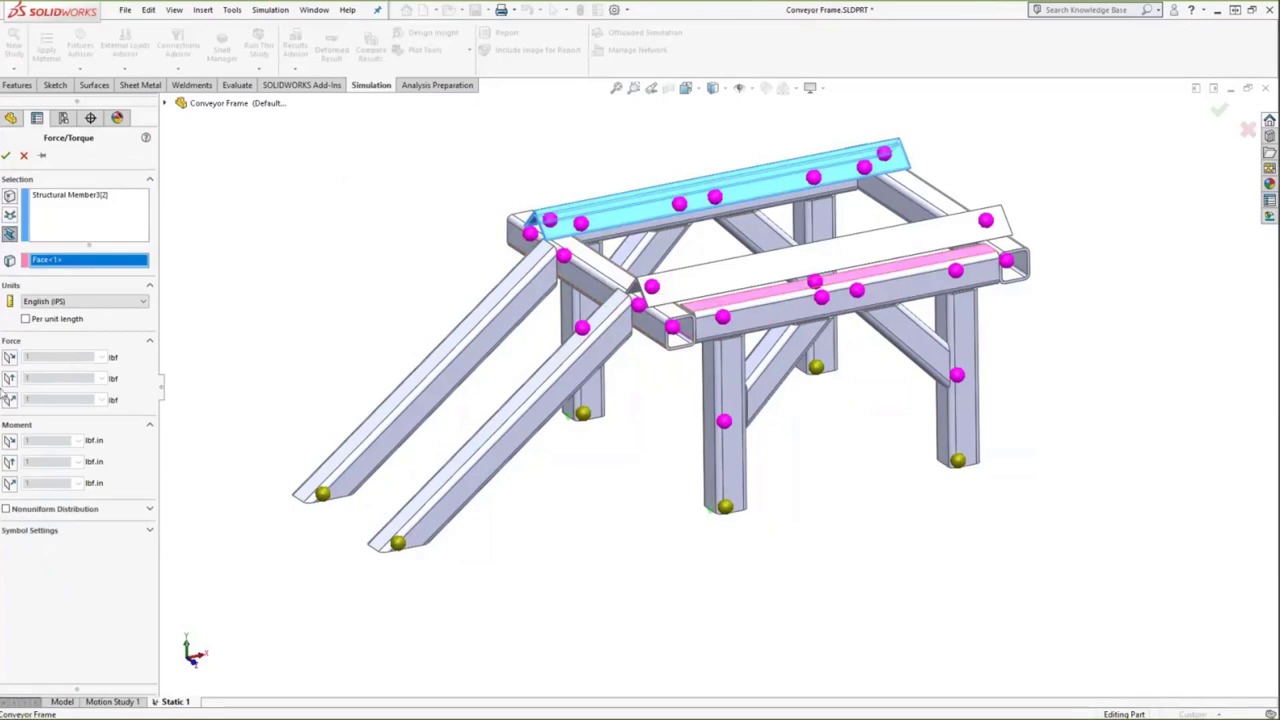
click(9, 400)
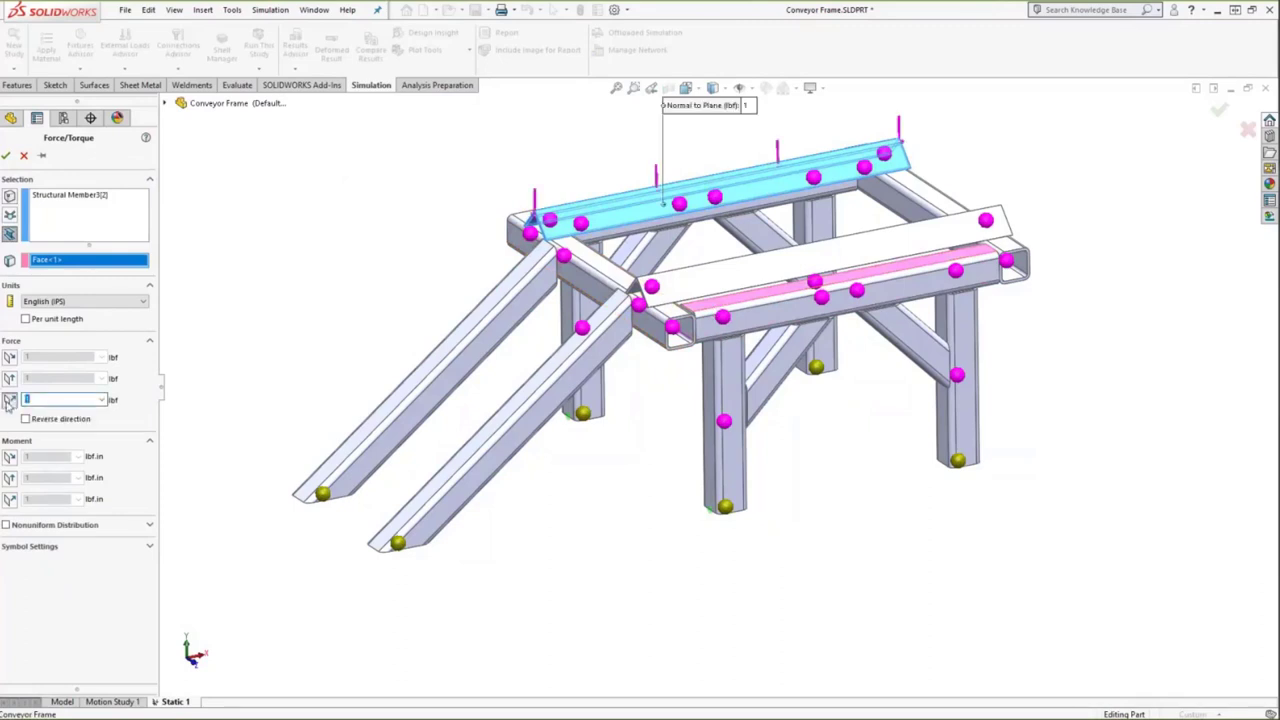
text(150)
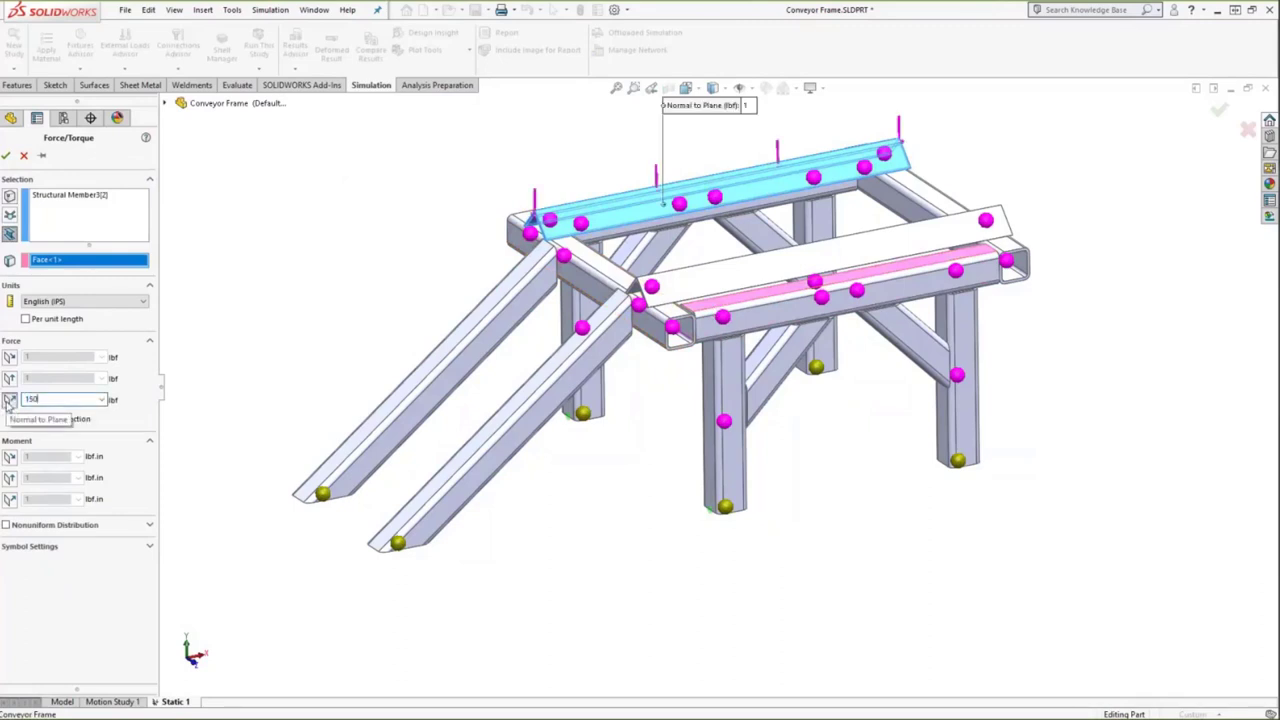
click(6, 155)
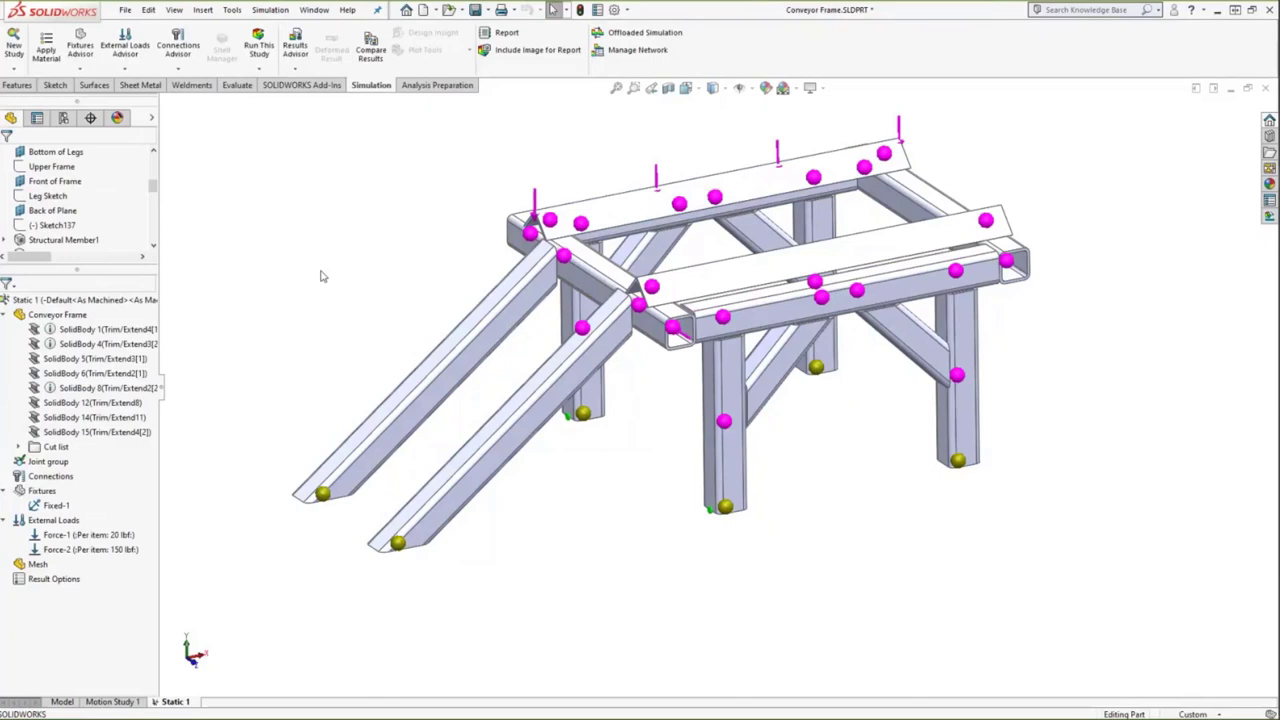
Step: Create the beam mesh for the frame and hide the symbols of the Fixed-1 fixture and both forces
right_click(46, 566)
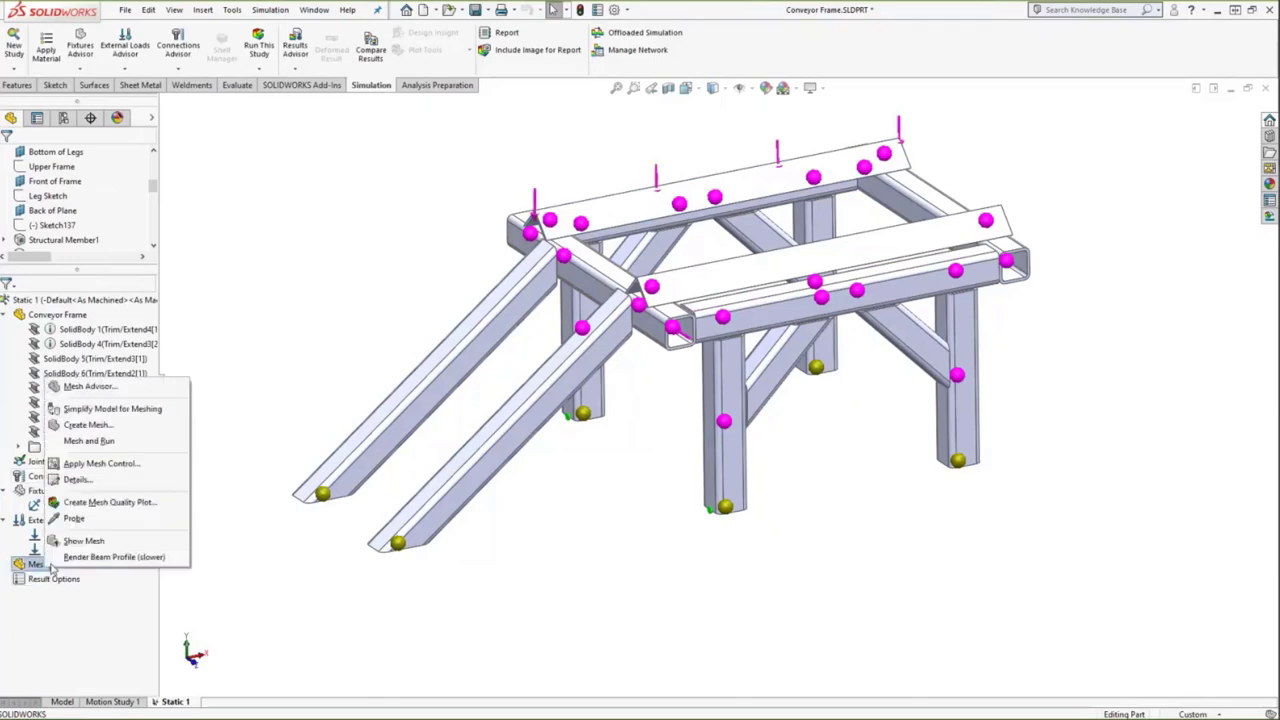
click(88, 424)
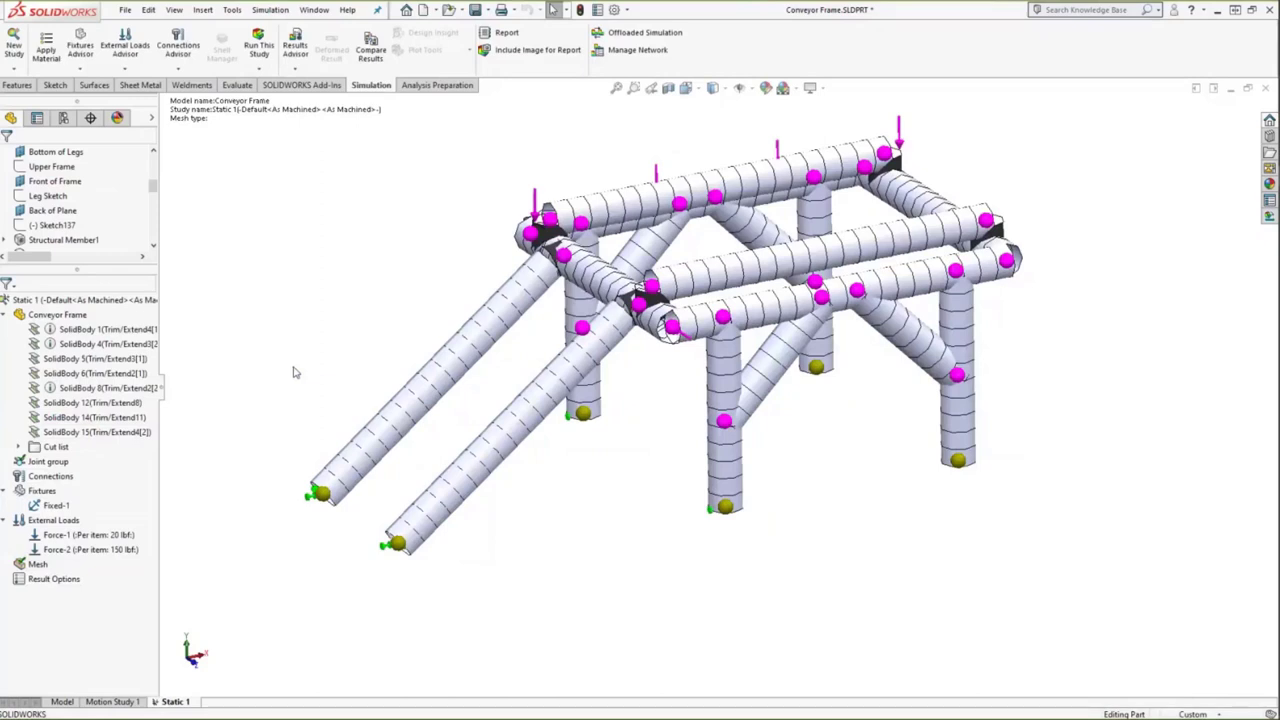
right_click(57, 509)
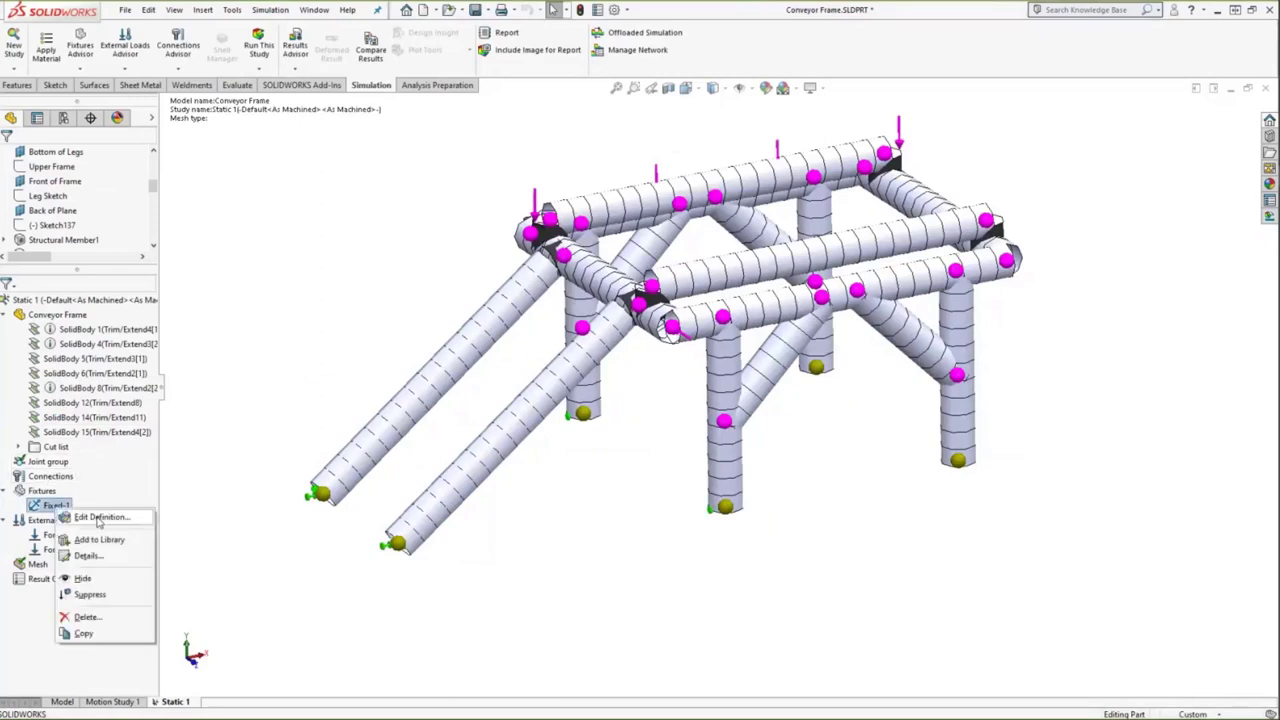
click(75, 566)
right_click(80, 541)
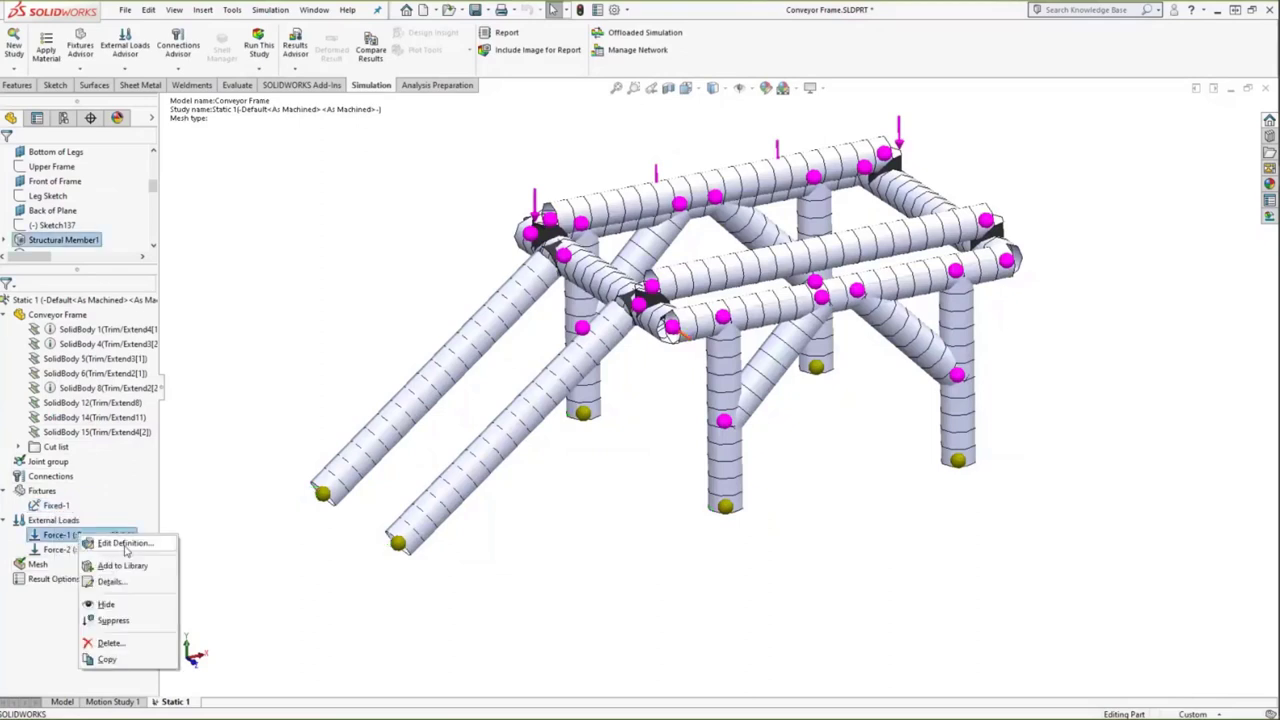
click(106, 606)
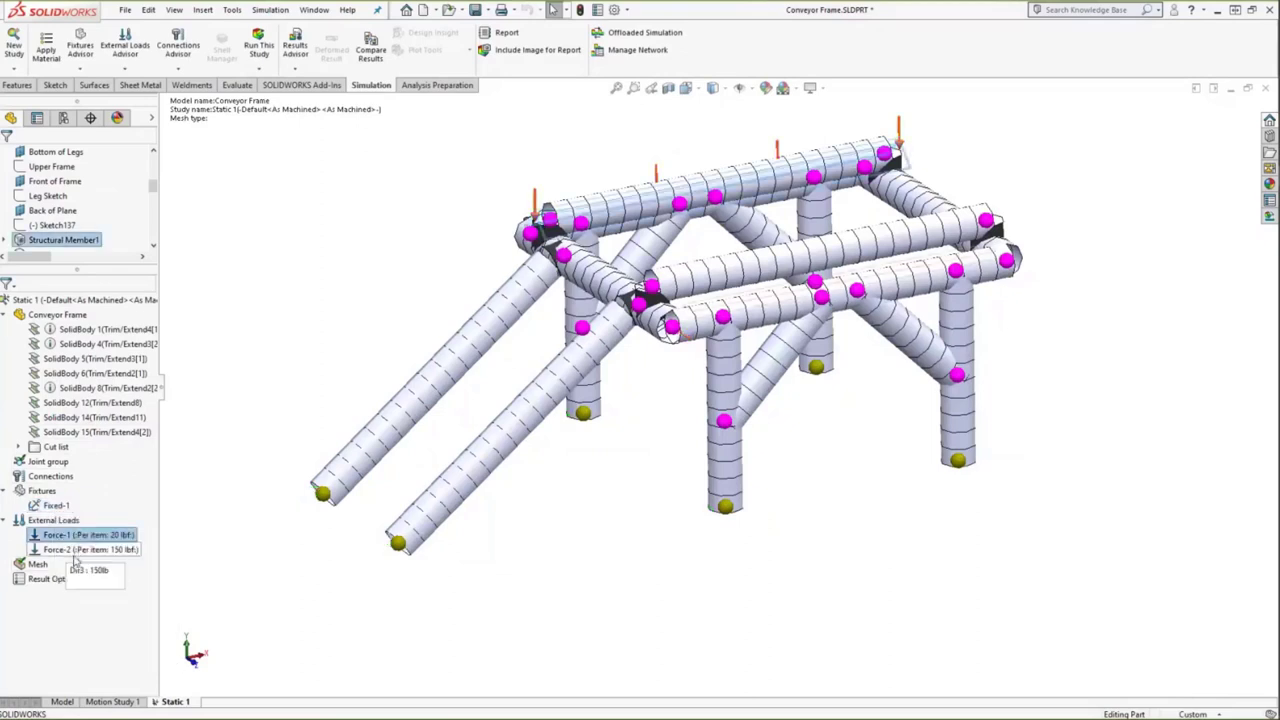
right_click(80, 551)
click(106, 620)
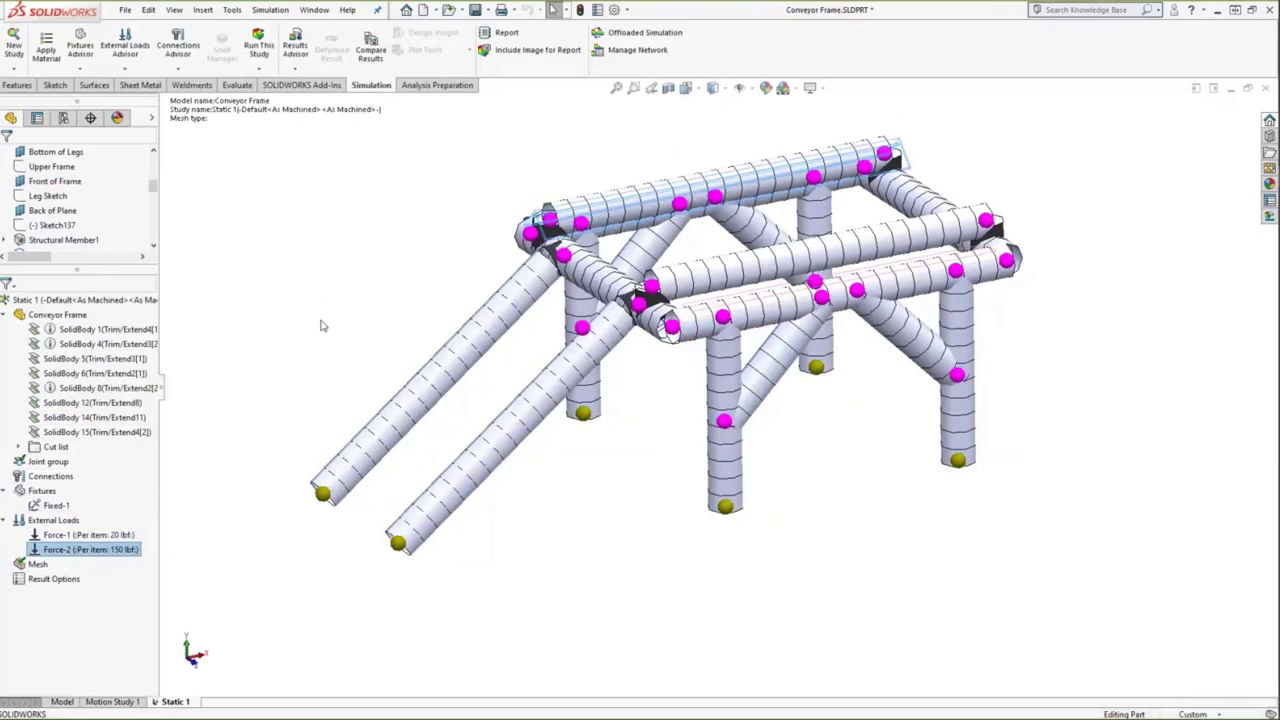
Step: Hide the joint symbols of the joint group so only the meshed beams are displayed
right_click(37, 564)
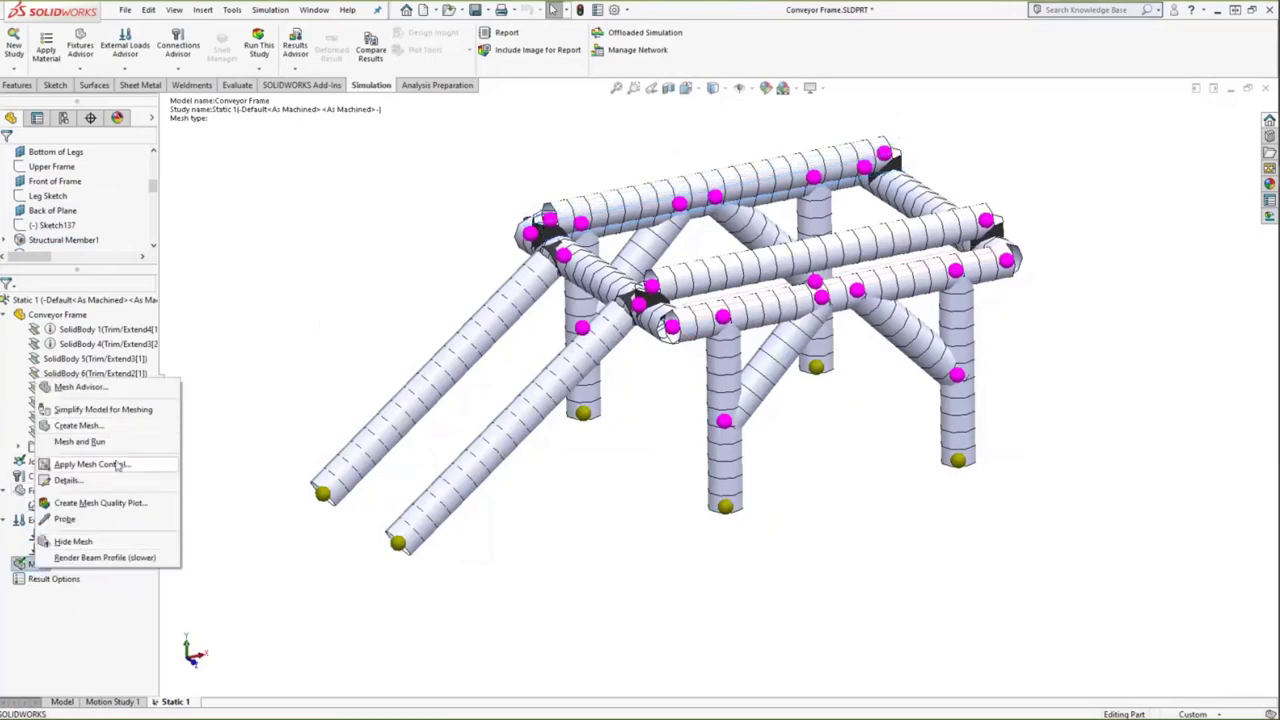
click(118, 466)
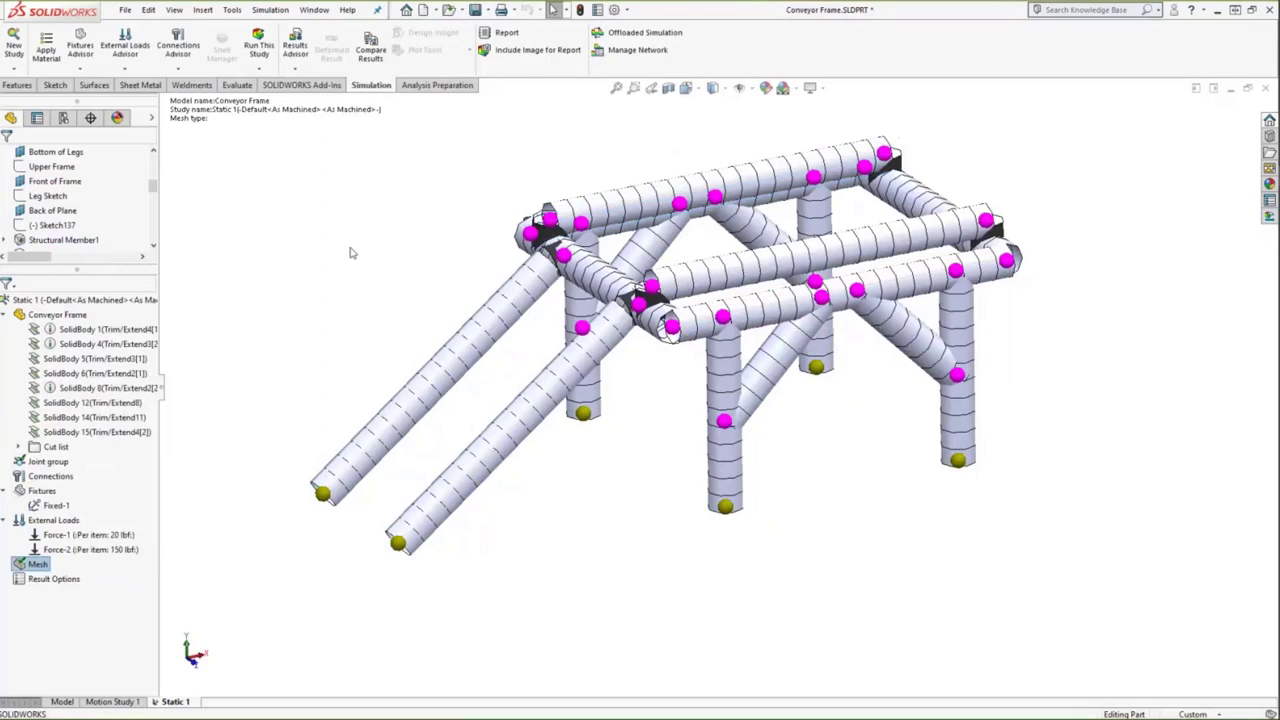
middle_drag(503, 257, 466, 277)
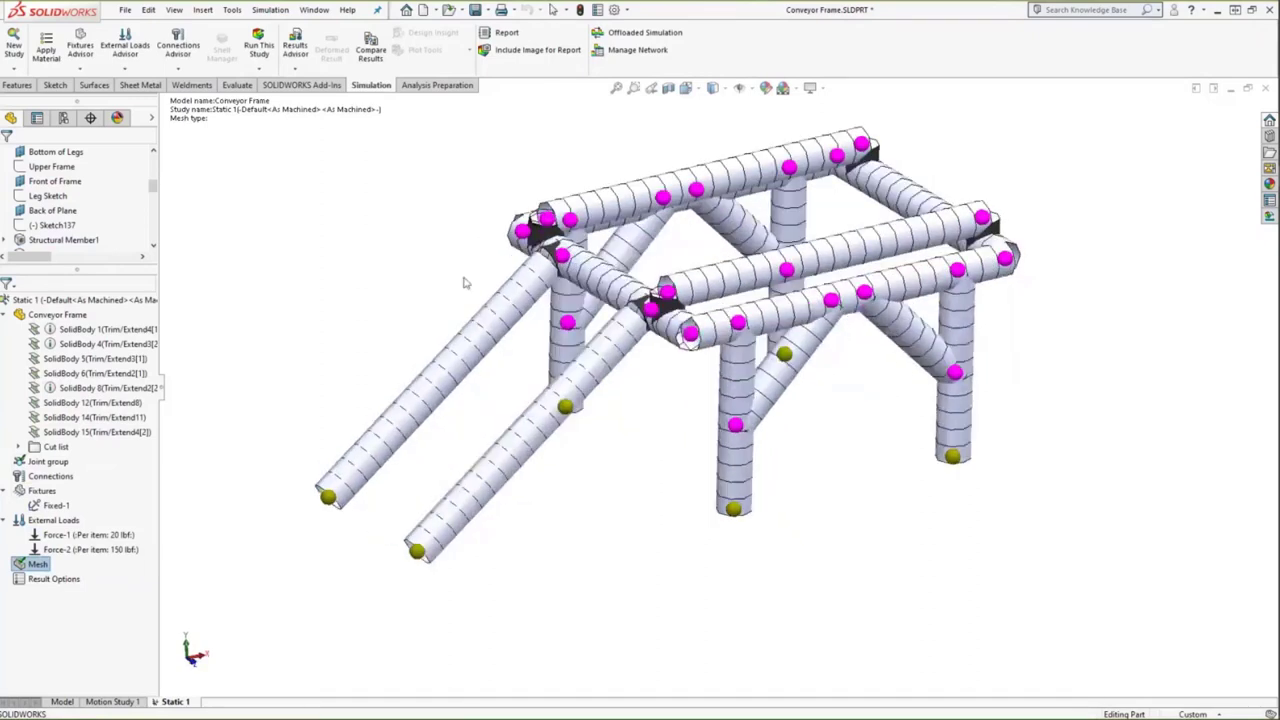
click(48, 461)
right_click(48, 461)
click(65, 476)
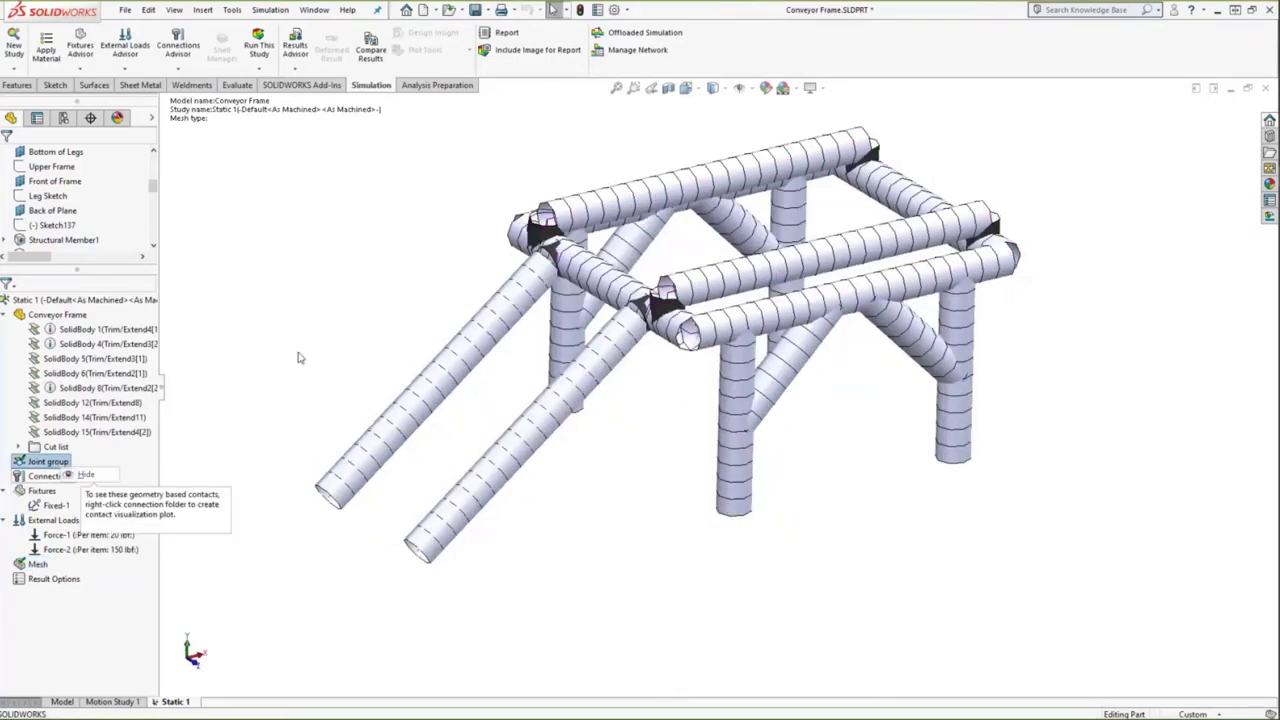
Step: Render the actual beam profiles on the frame's mesh
middle_drag(340, 296, 350, 346)
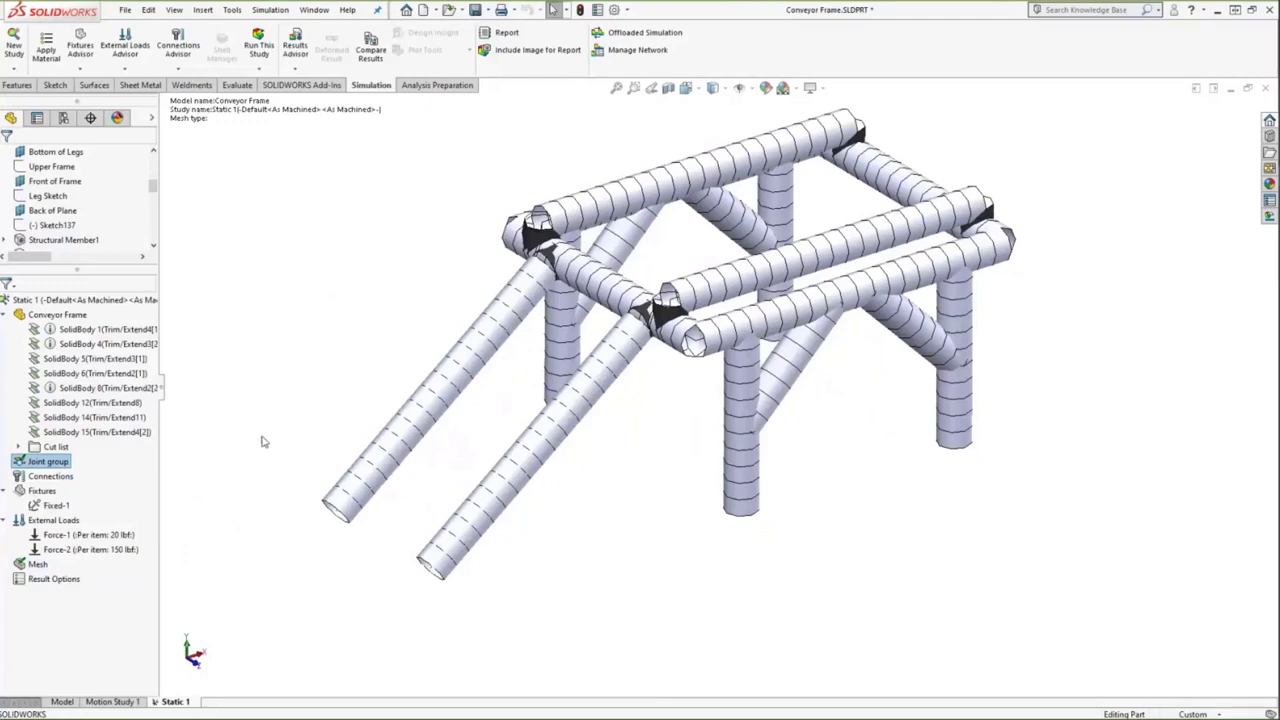
right_click(39, 565)
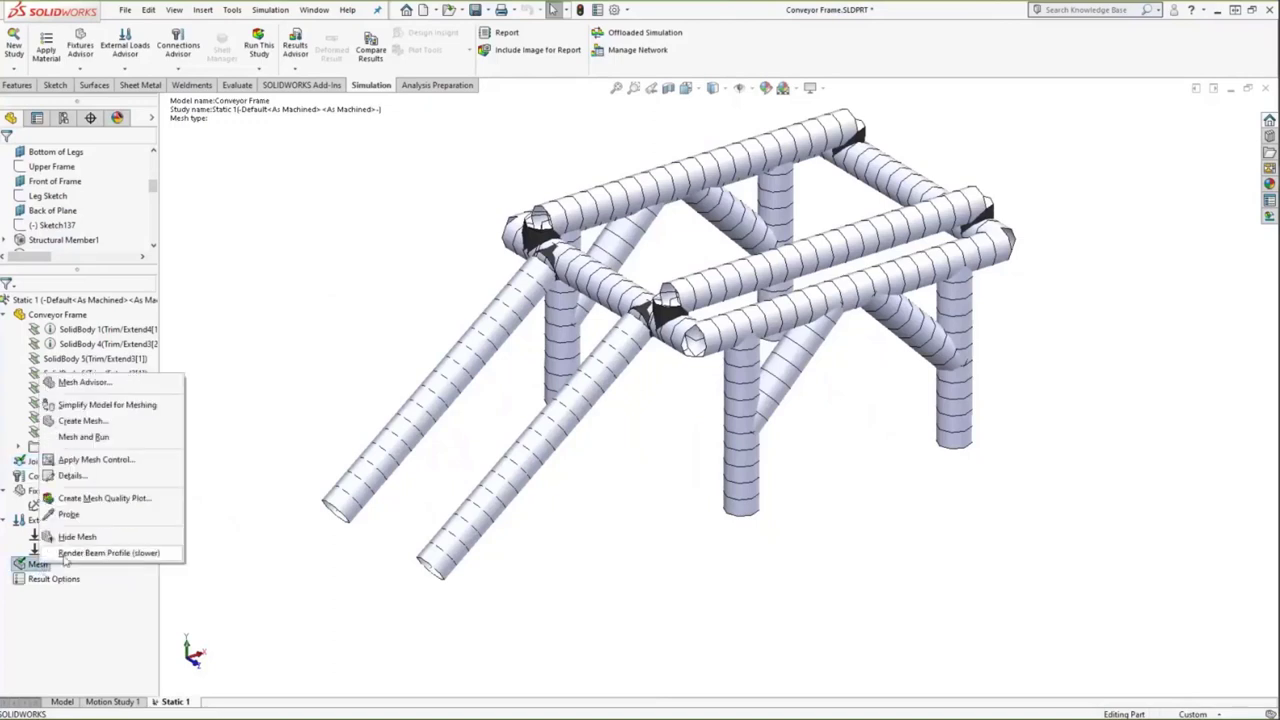
click(108, 552)
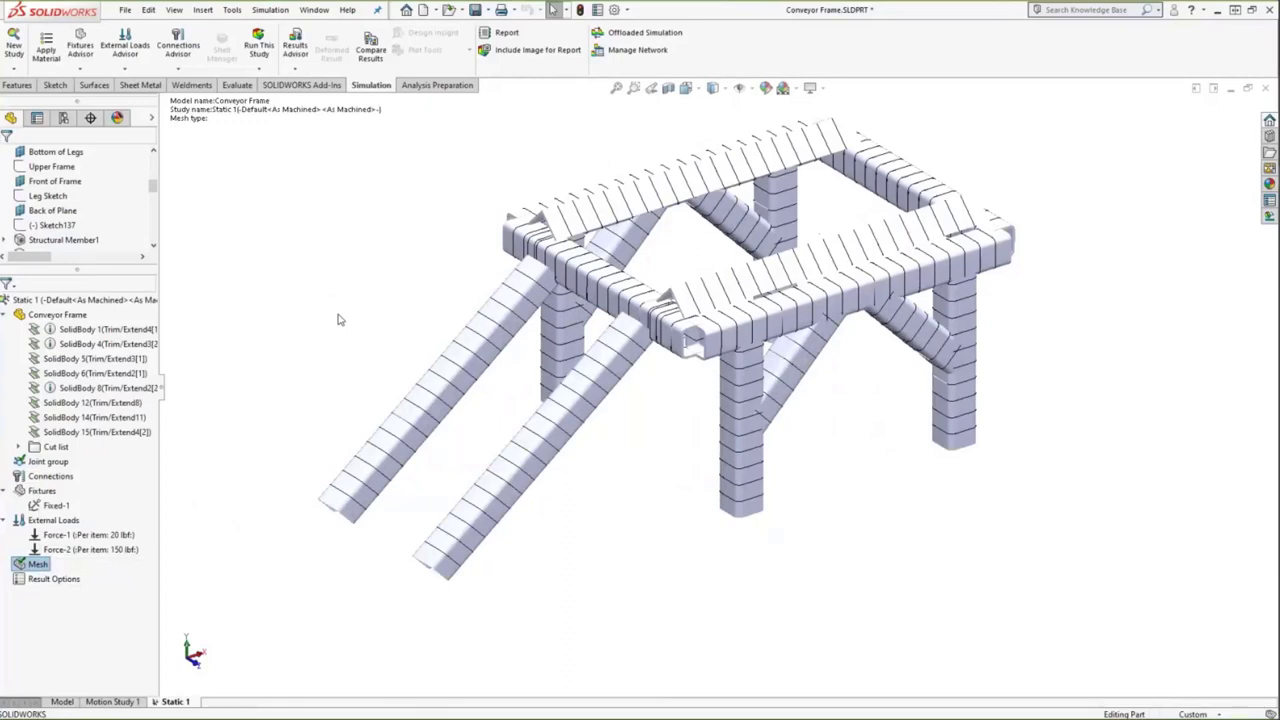
Step: Try to run the Static 1 study
right_click(137, 300)
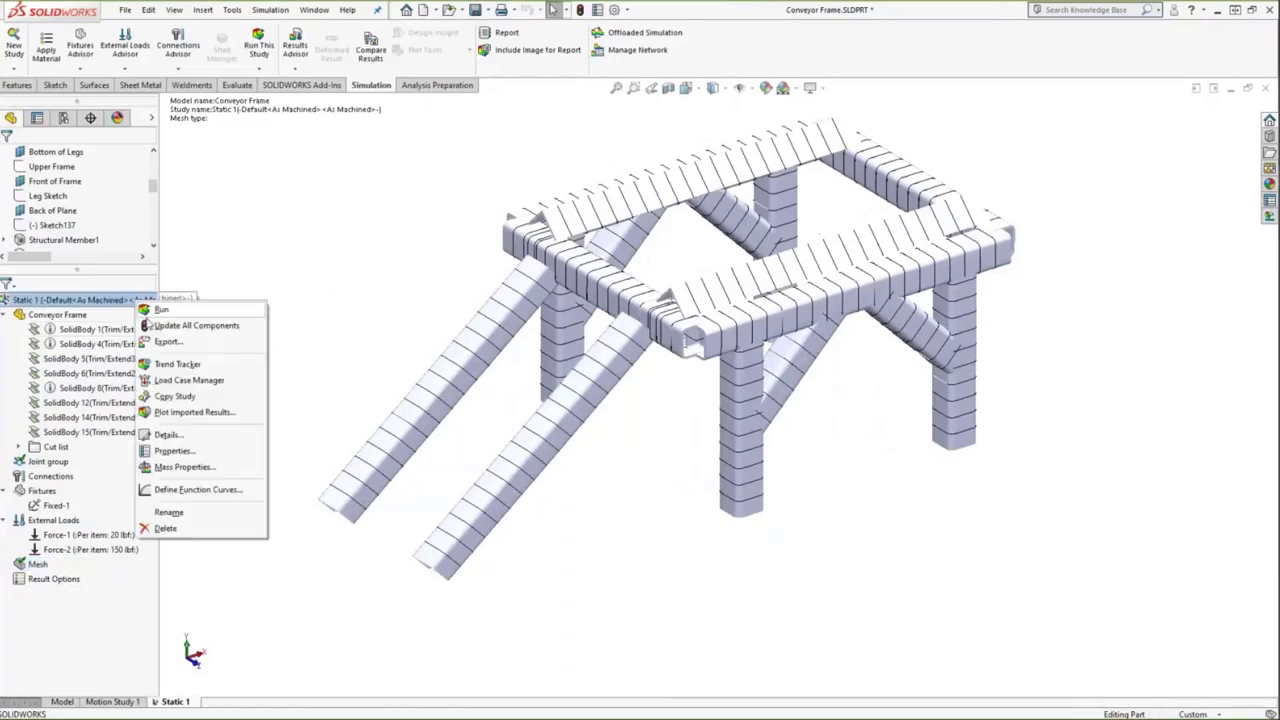
click(155, 310)
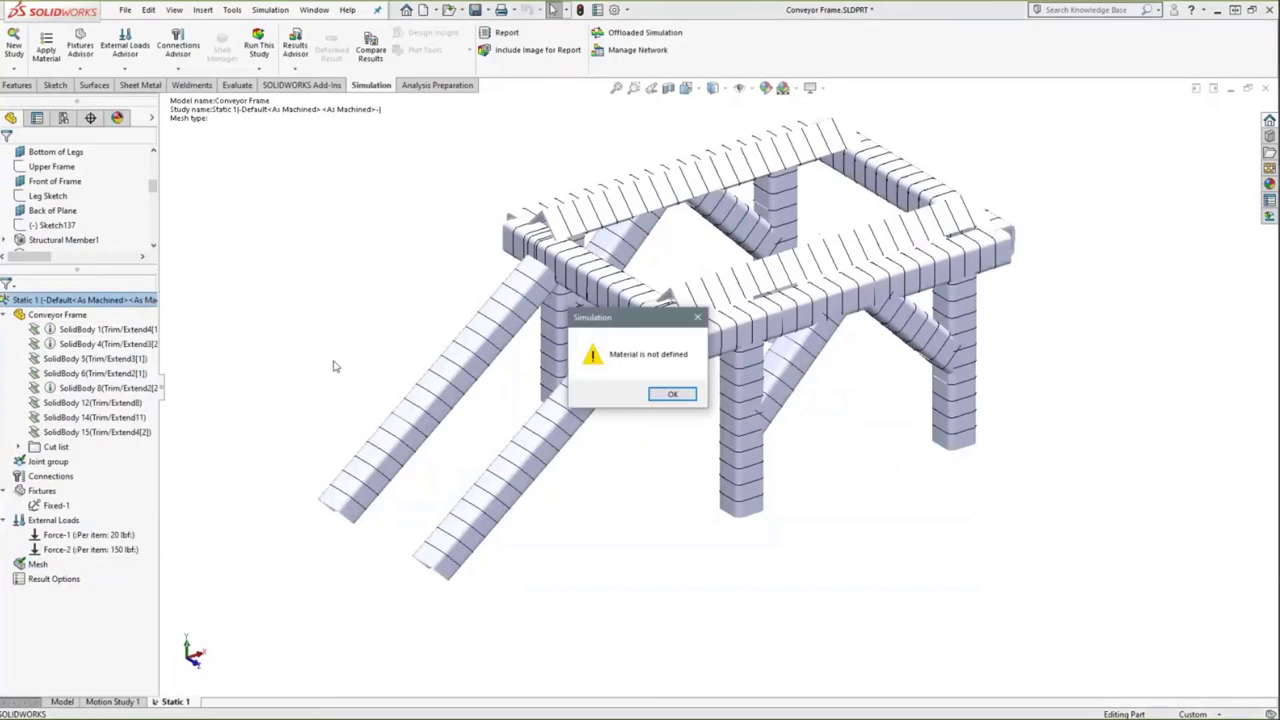
click(650, 398)
Step: Apply Alloy Steel to all beam bodies of the conveyor frame
right_click(44, 315)
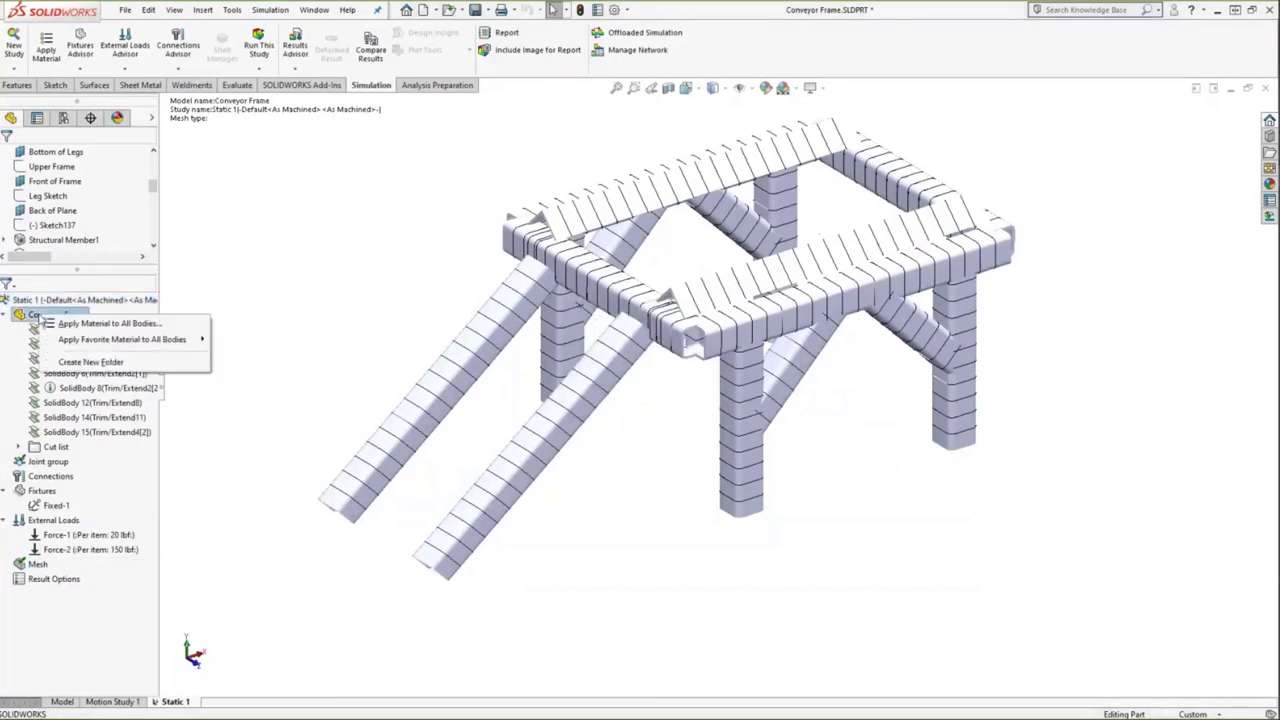
click(101, 324)
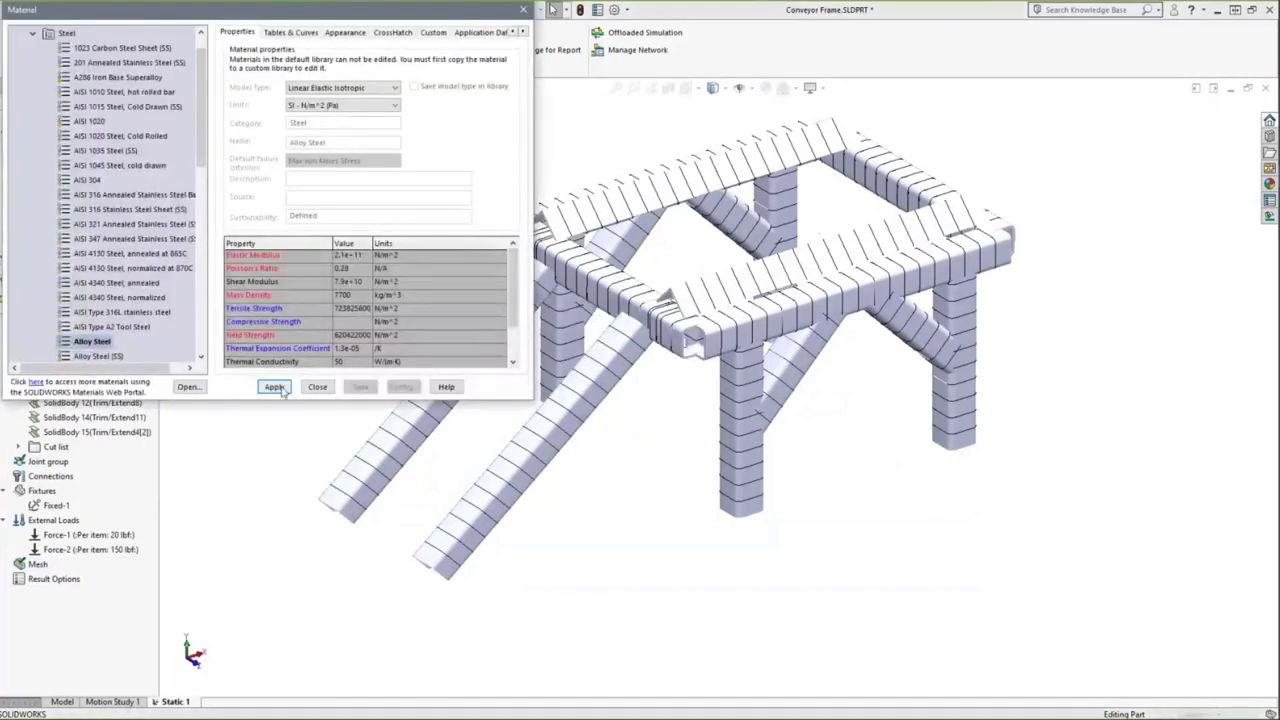
click(274, 390)
click(318, 390)
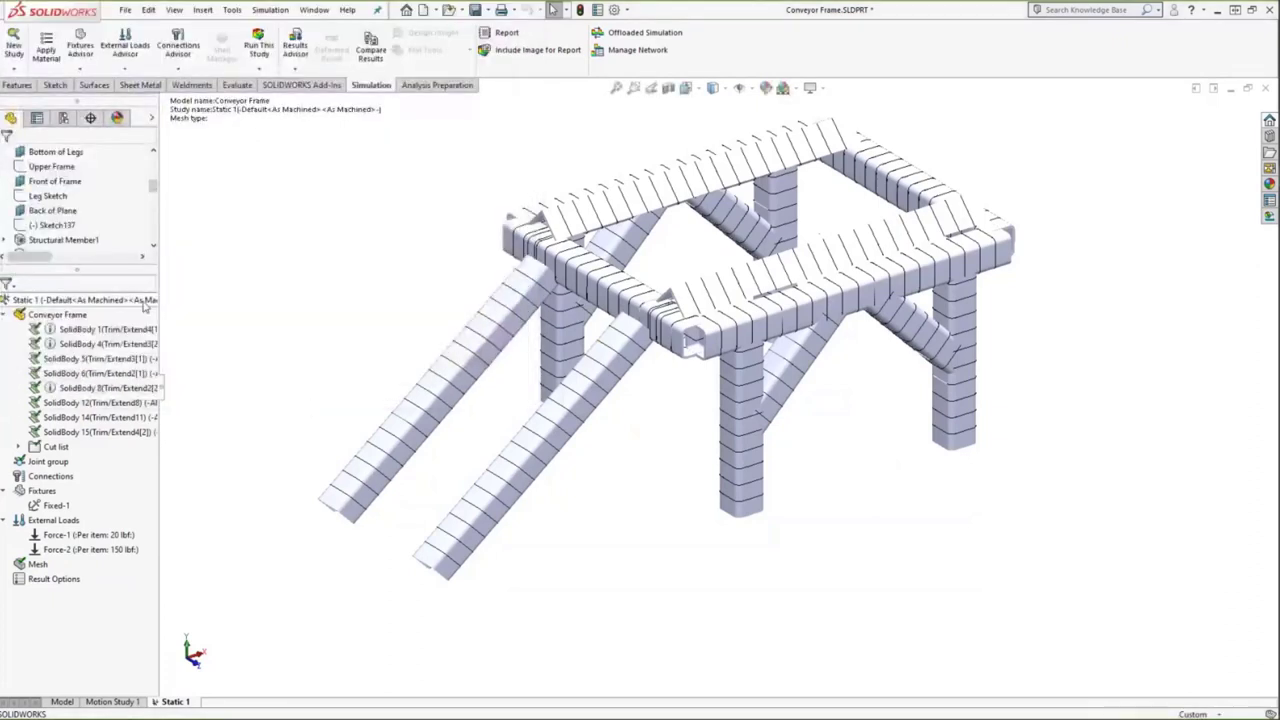
Step: Run the Static 1 study, inspect the stress plot and display the Displacement1 plot
right_click(141, 301)
click(168, 312)
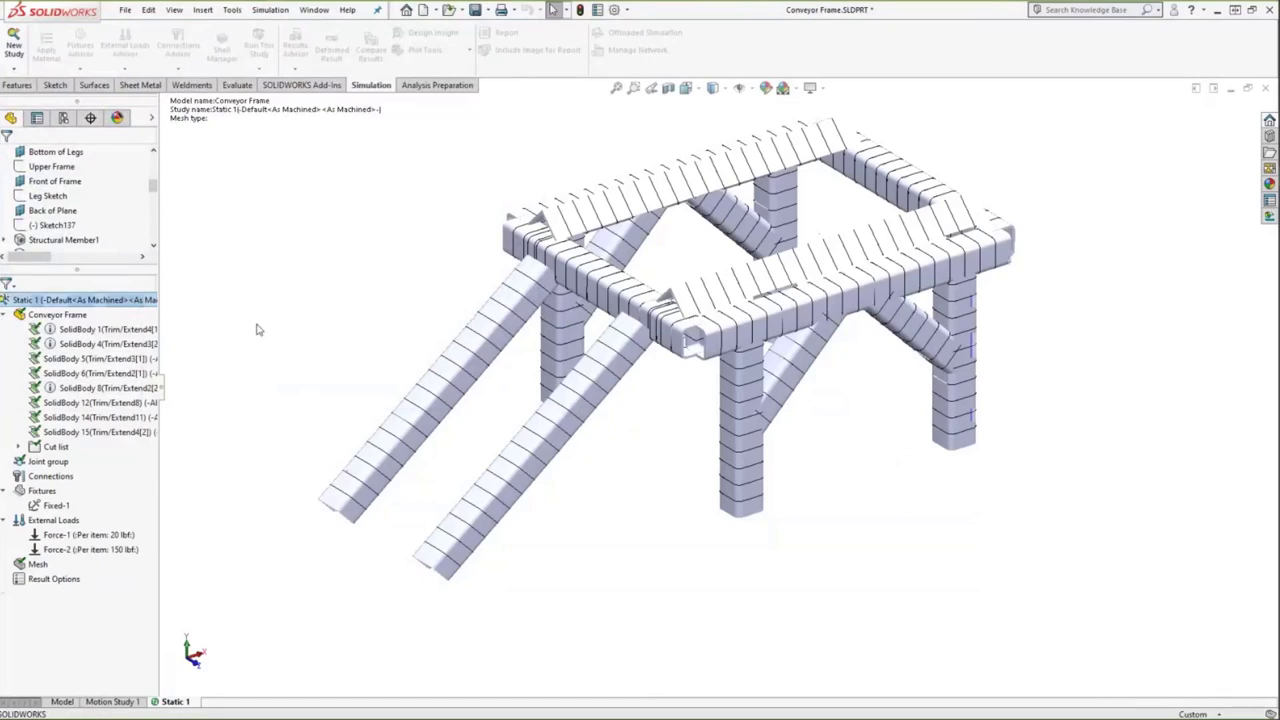
scroll(713, 347, up, 2)
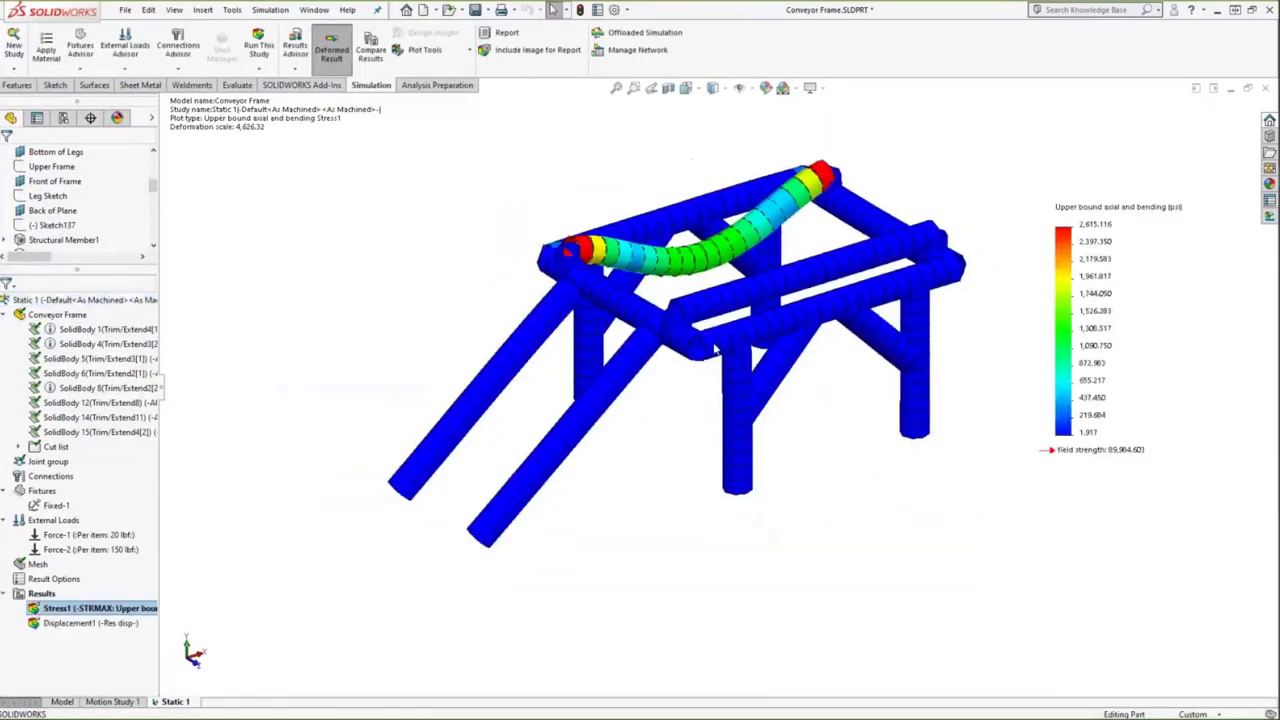
scroll(752, 250, down, 2)
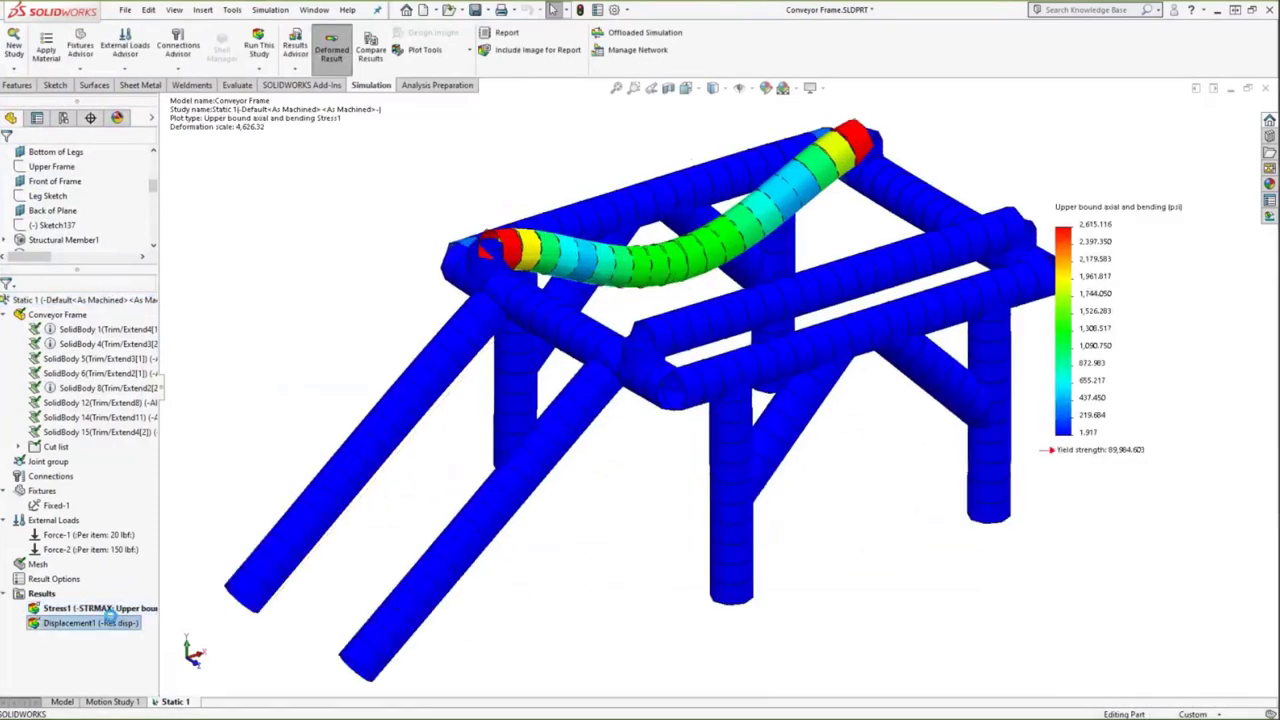
double_click(108, 622)
Step: Change the Stress1 plot's component to Axial after reviewing the available beam stress types
right_click(105, 608)
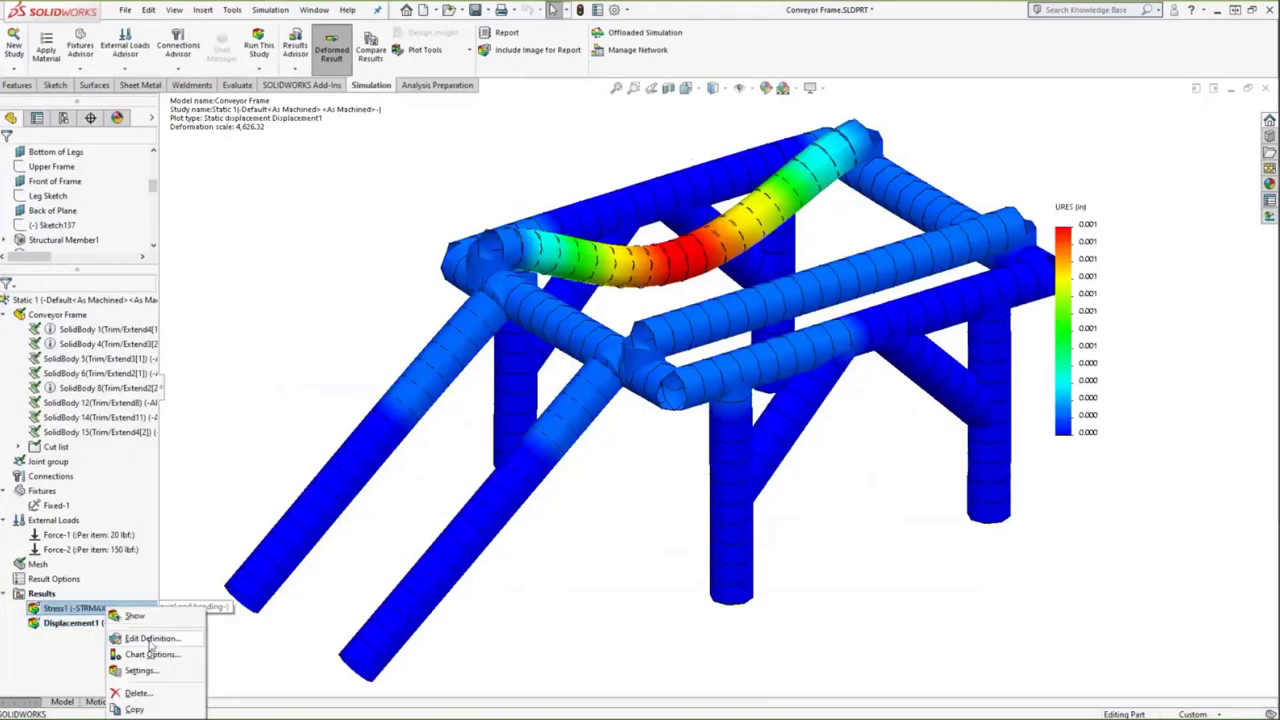
click(151, 639)
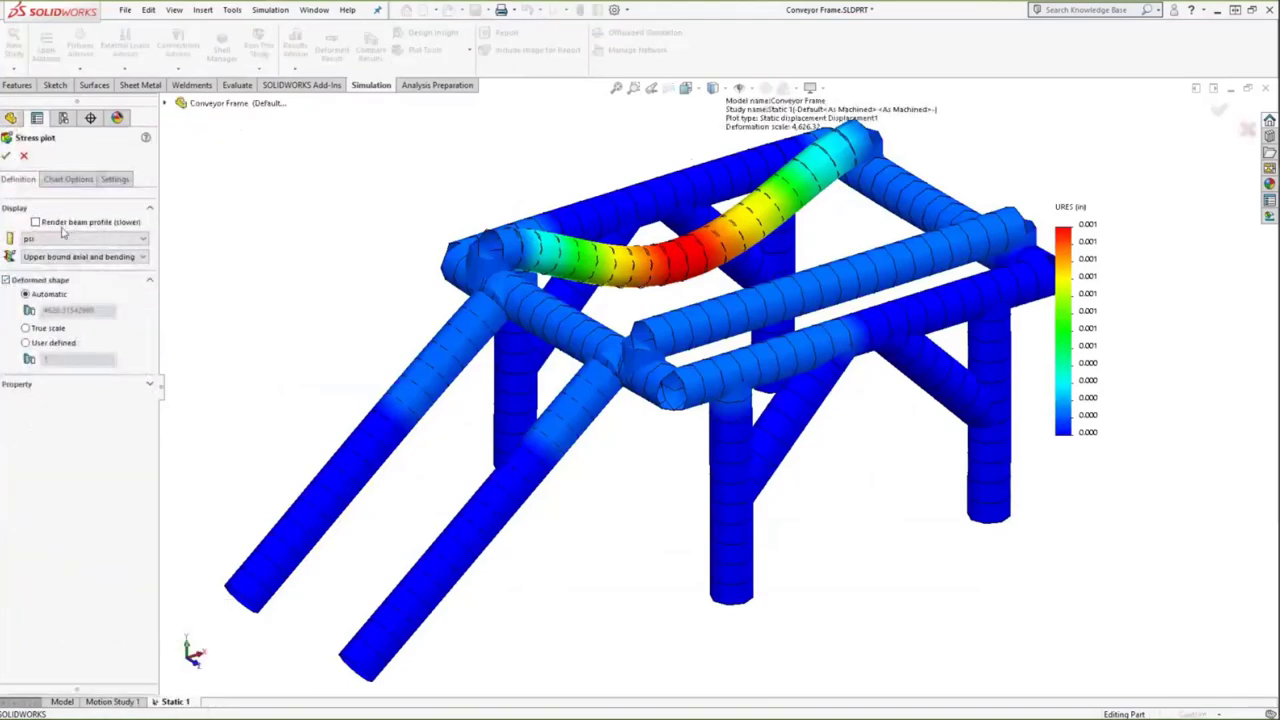
click(78, 257)
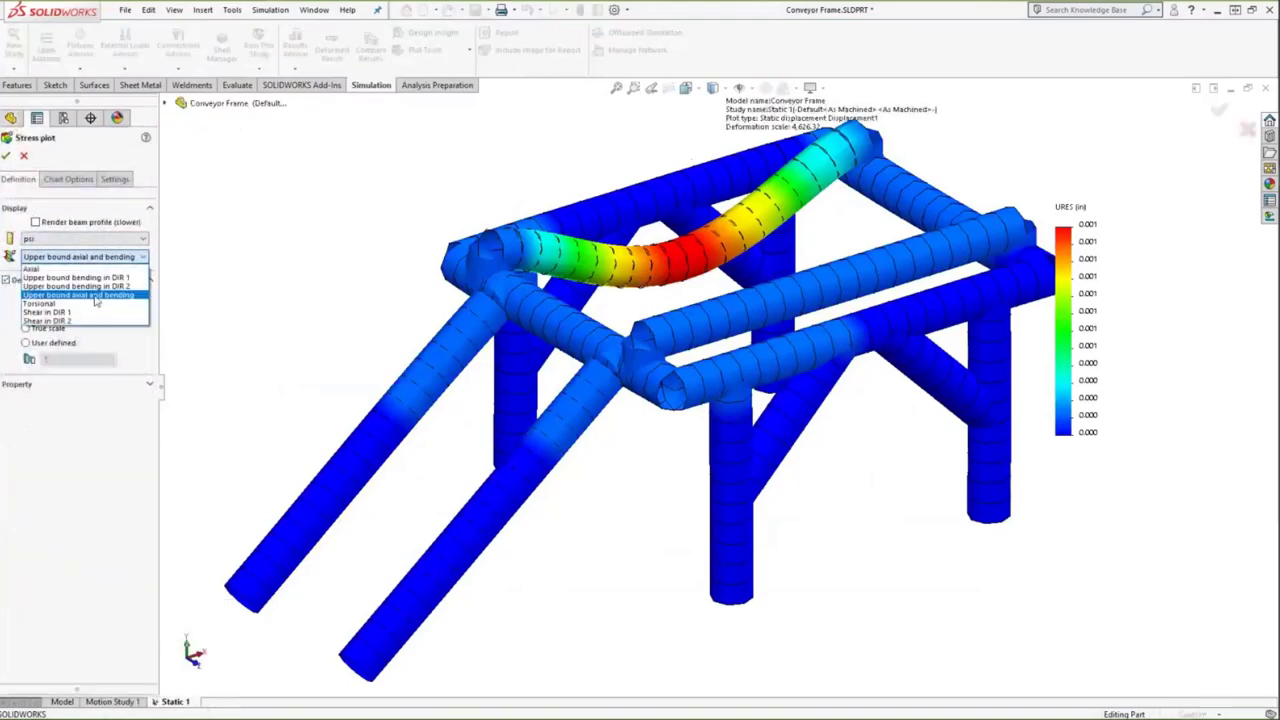
click(40, 268)
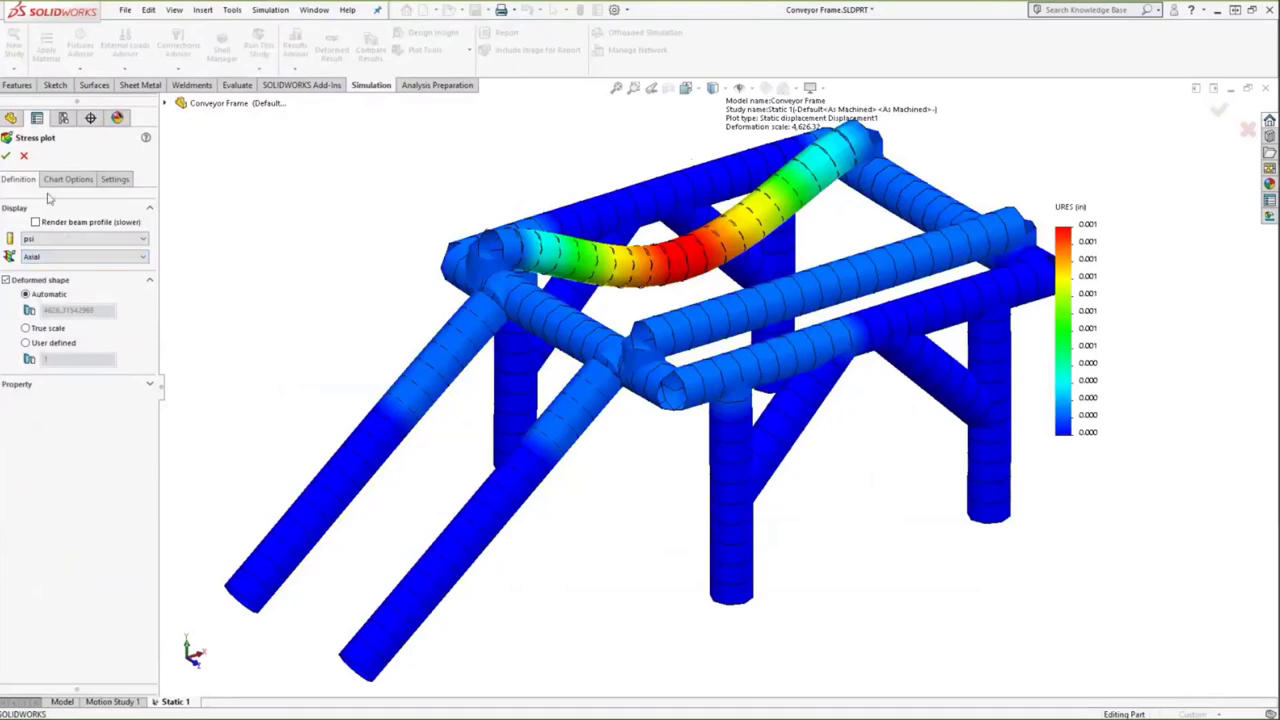
click(80, 257)
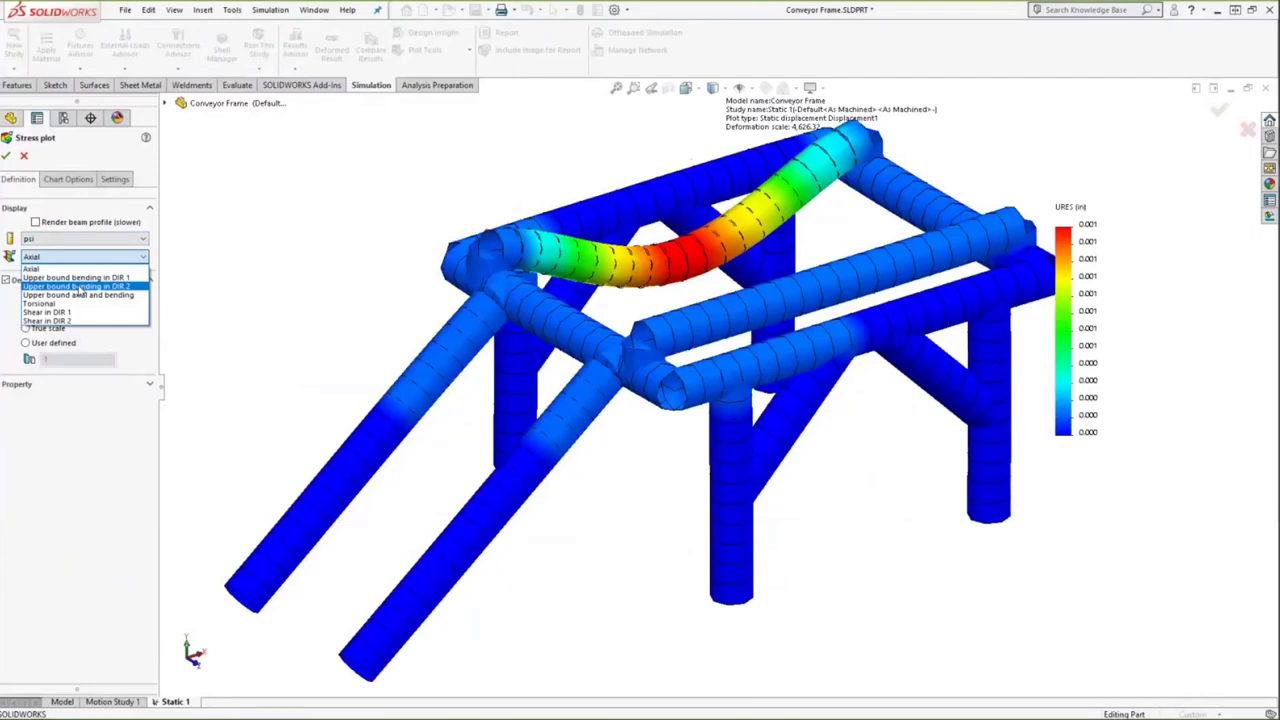
click(248, 276)
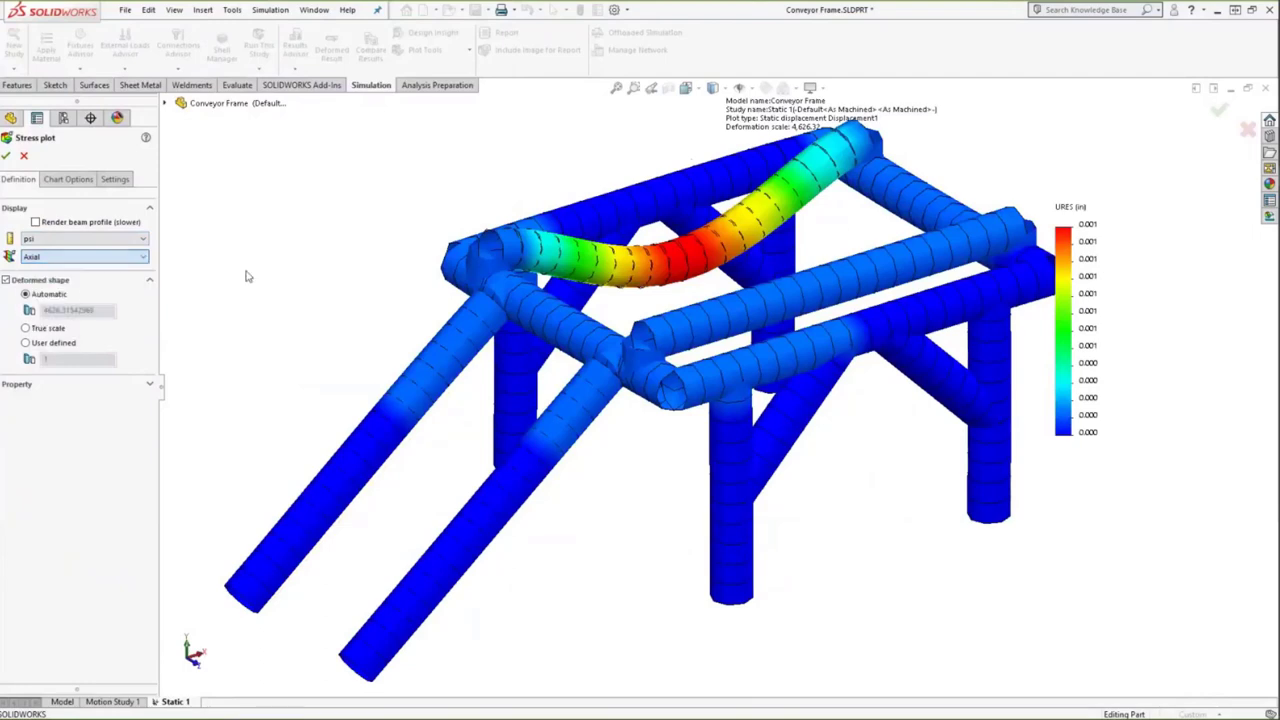
key(Return)
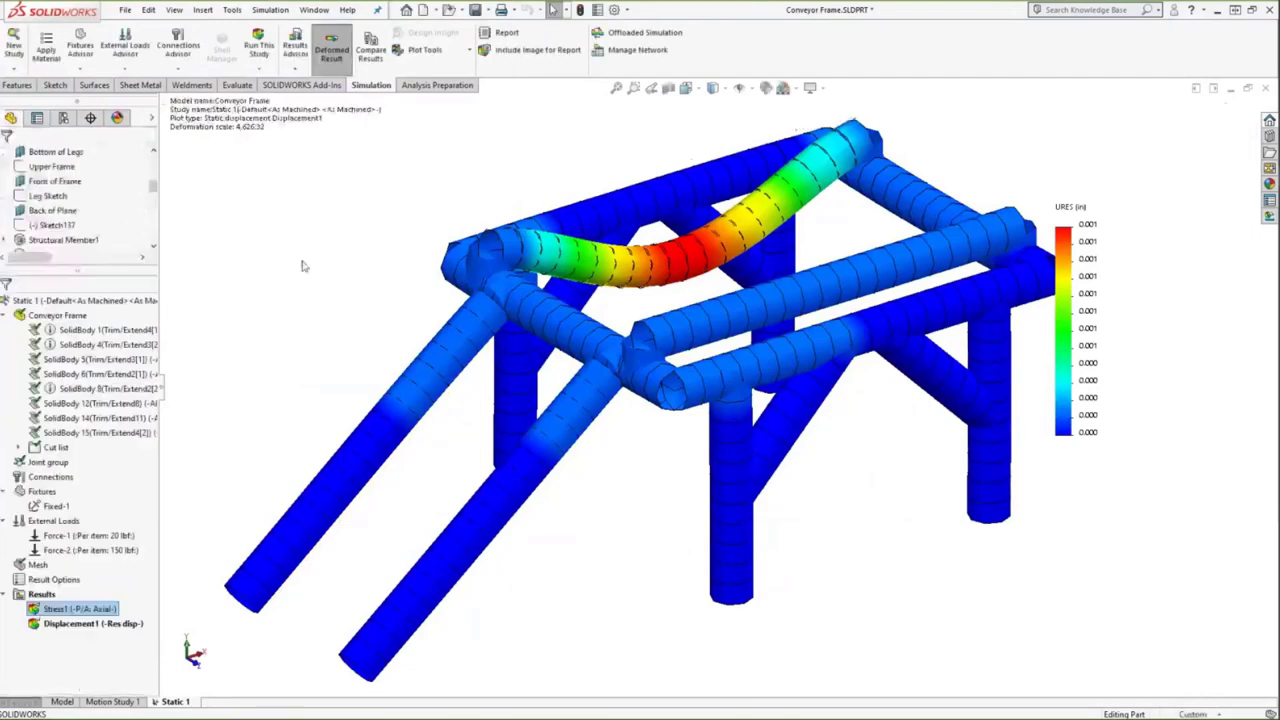
Step: Display the axial stress plot of the conveyor frame in place of the displacement plot
right_click(96, 625)
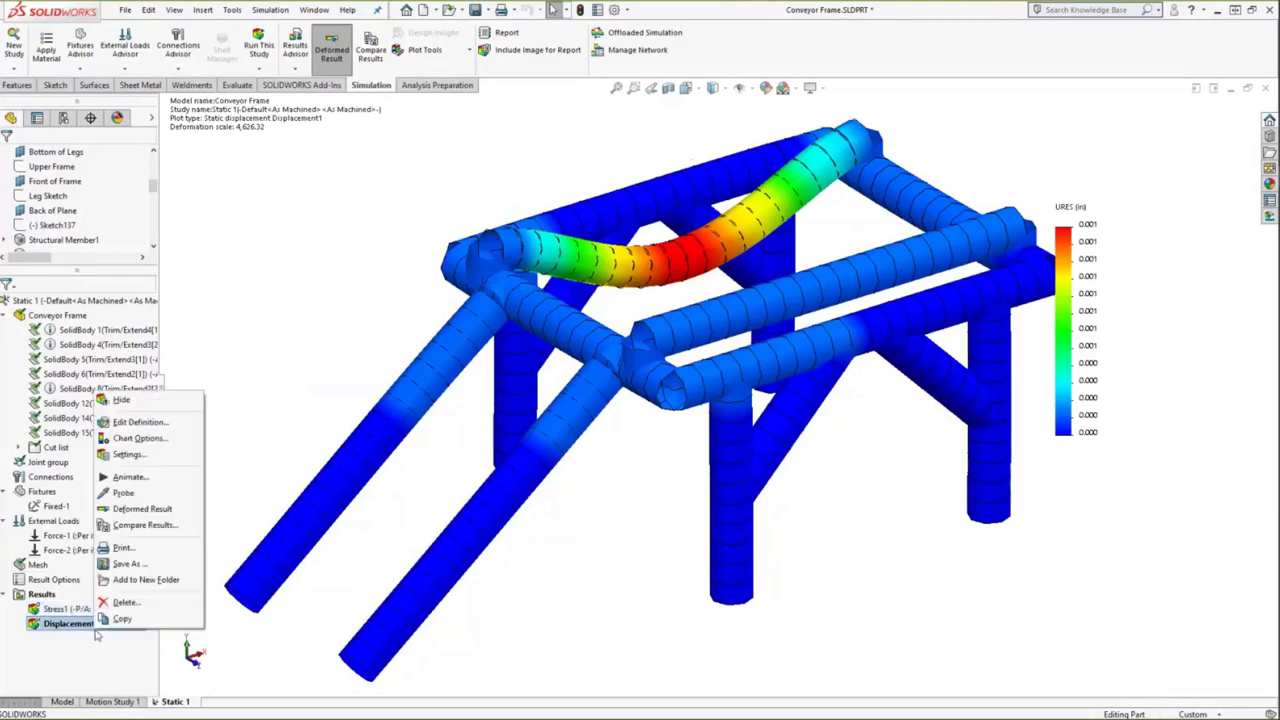
right_click(61, 610)
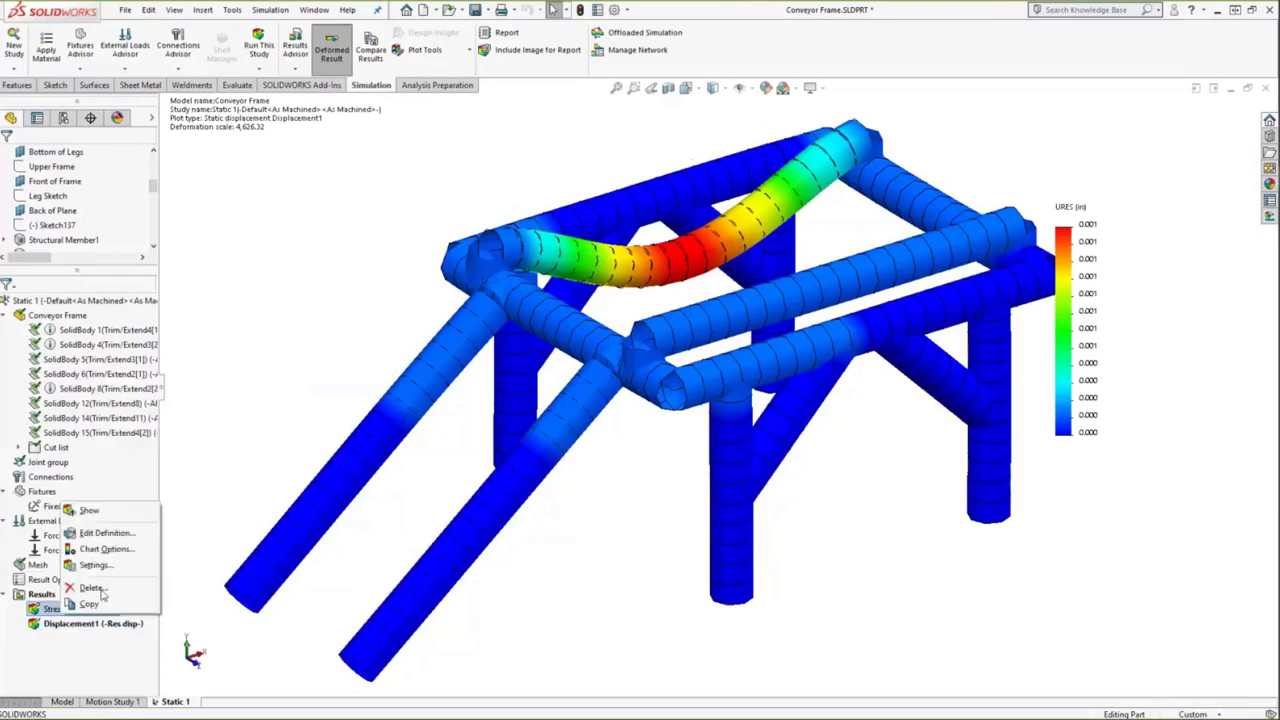
click(88, 511)
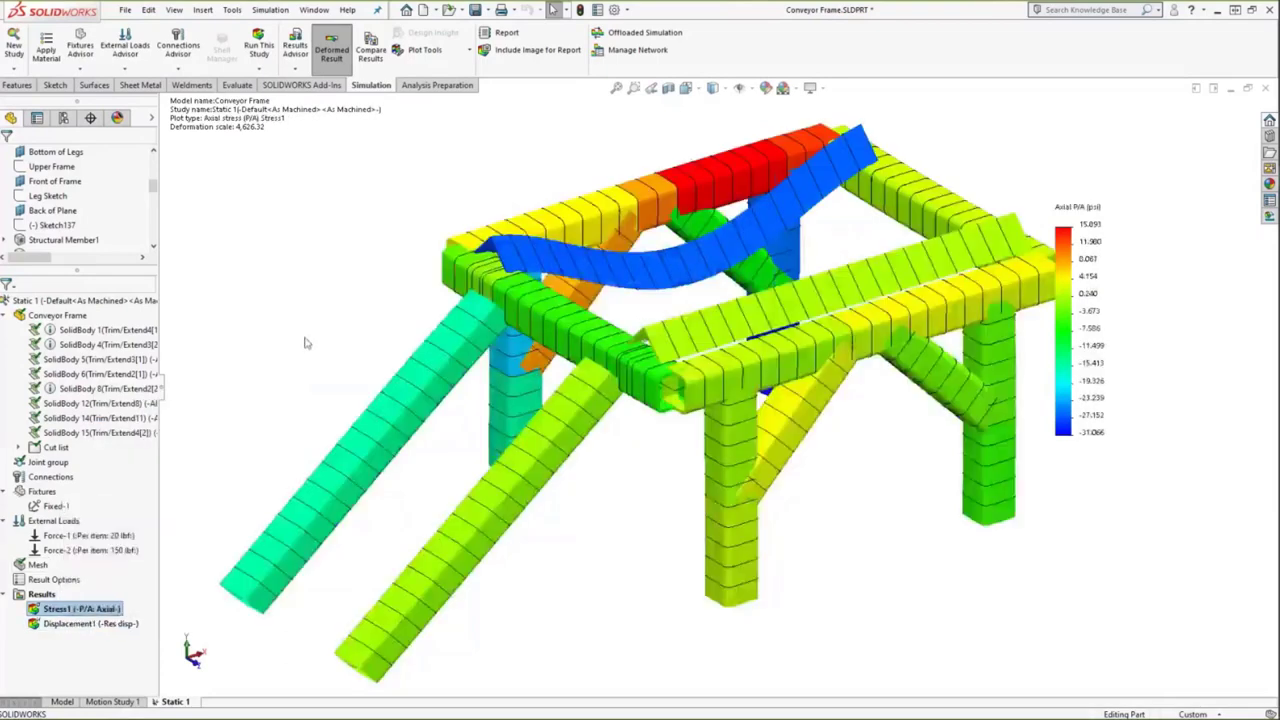
Step: Define a beam diagram of Shear Force in Dir2 in N for only the rear sloped leg, Trim/Extend8, with a width of 50 × beam radius
right_click(50, 596)
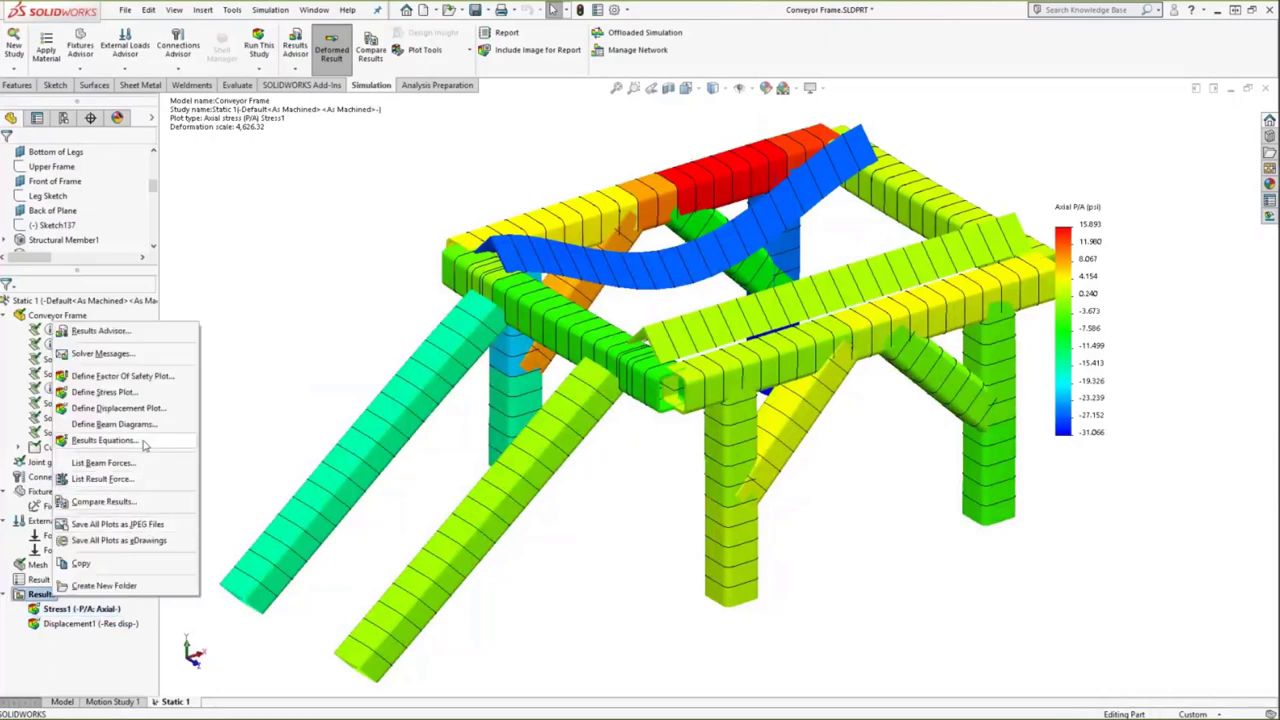
click(114, 424)
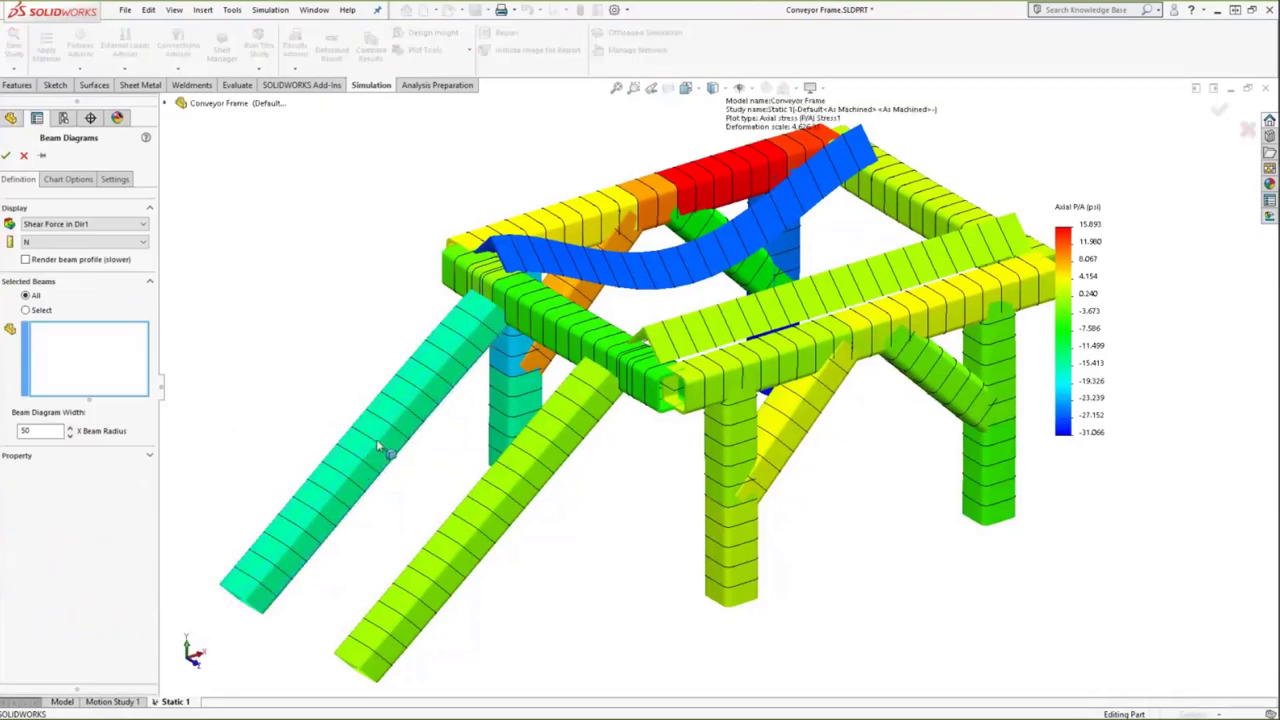
click(26, 311)
click(383, 441)
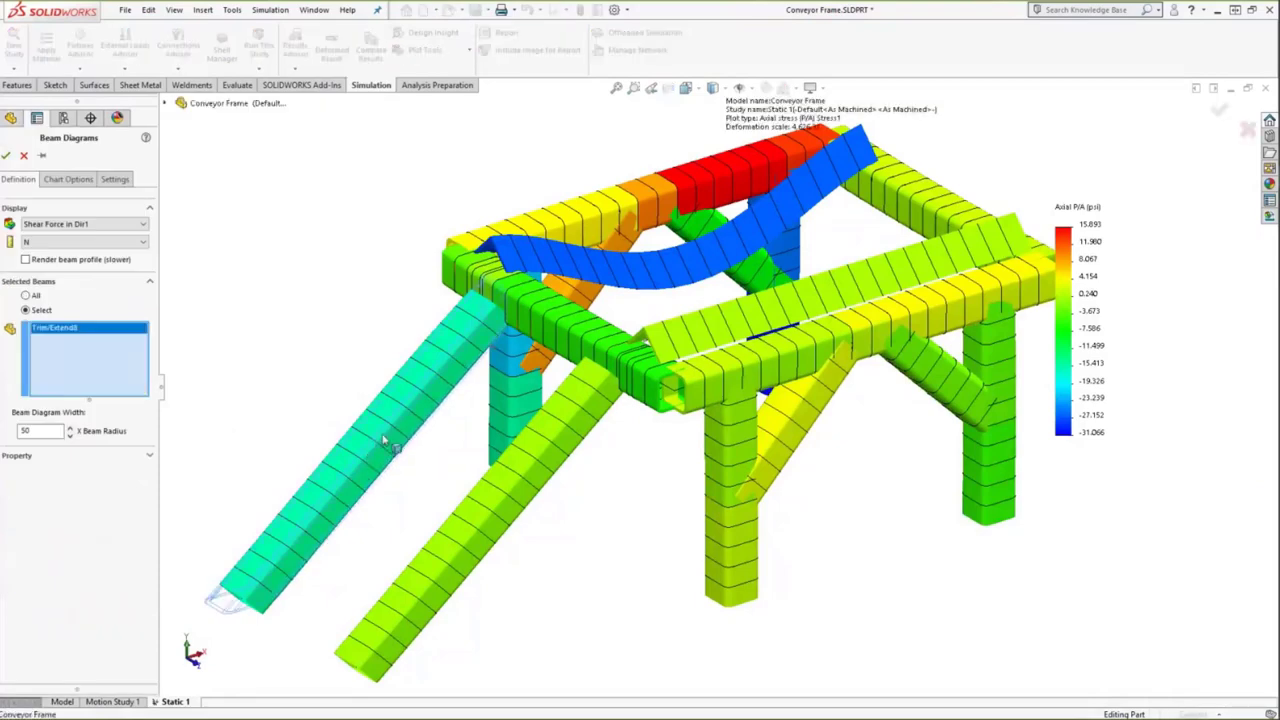
click(76, 224)
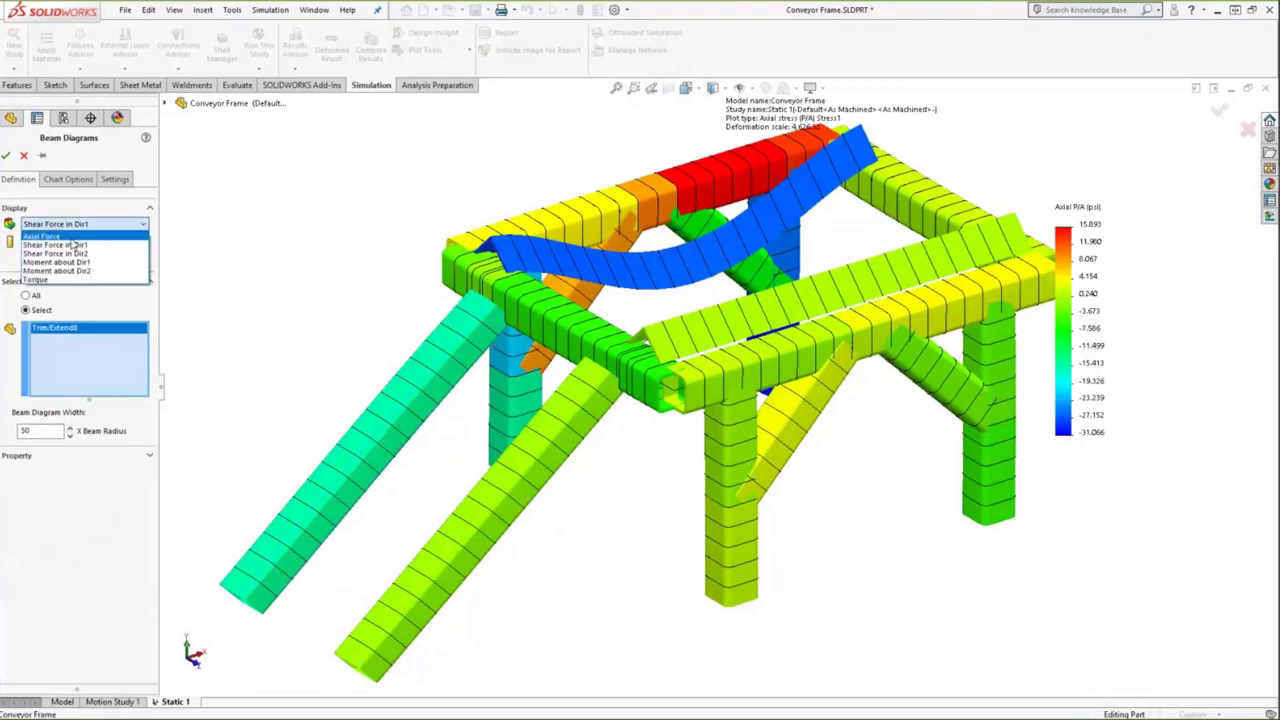
click(55, 253)
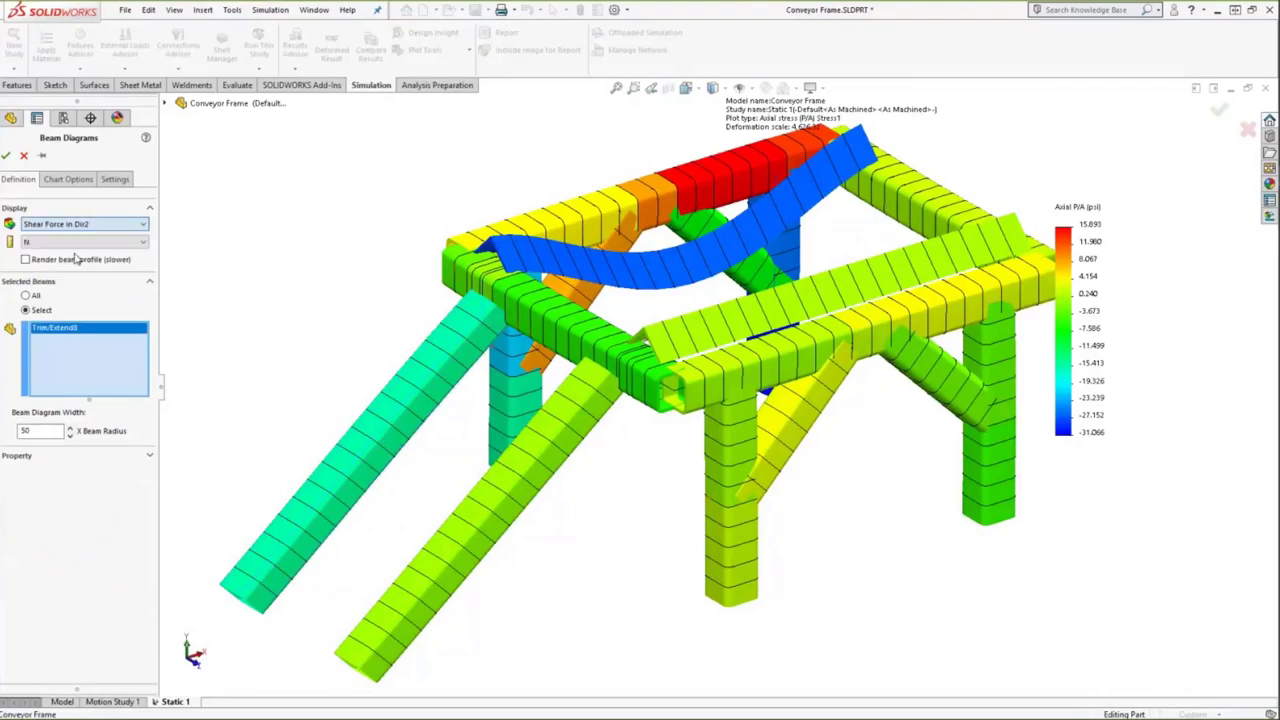
click(6, 157)
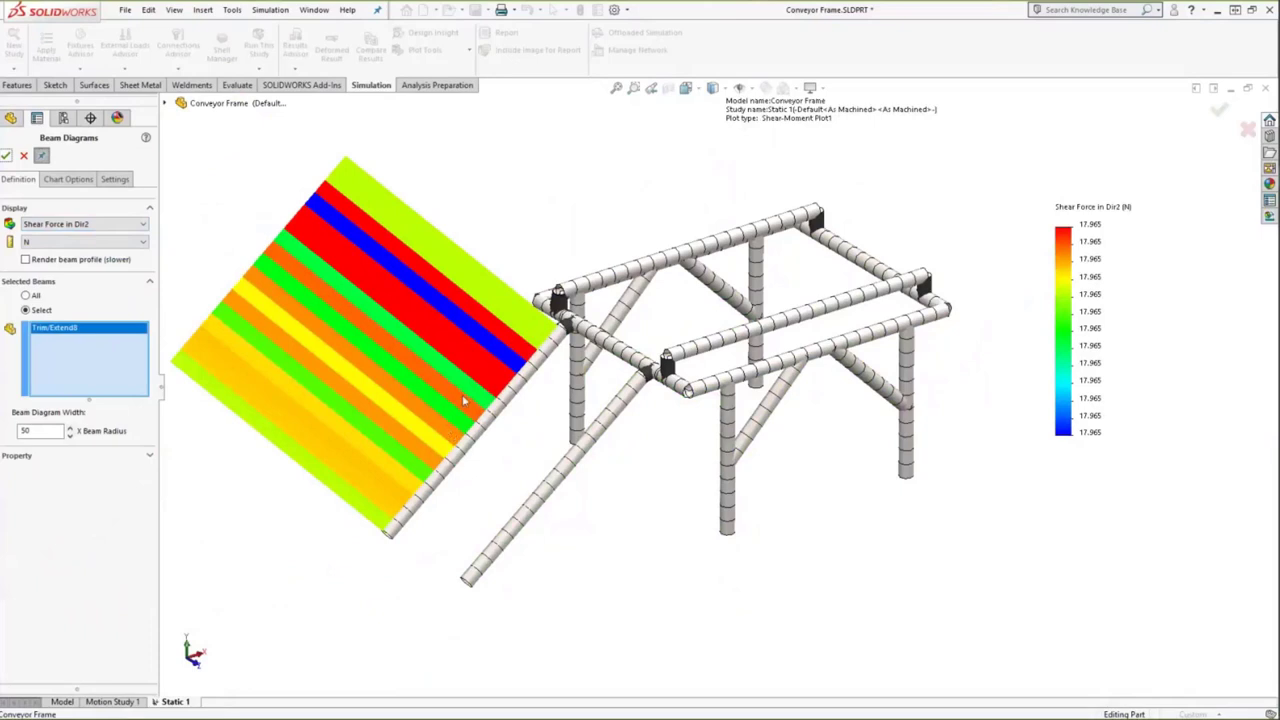
click(6, 155)
Step: Hide the shear force diagram so the plain conveyor frame model is shown
right_click(93, 636)
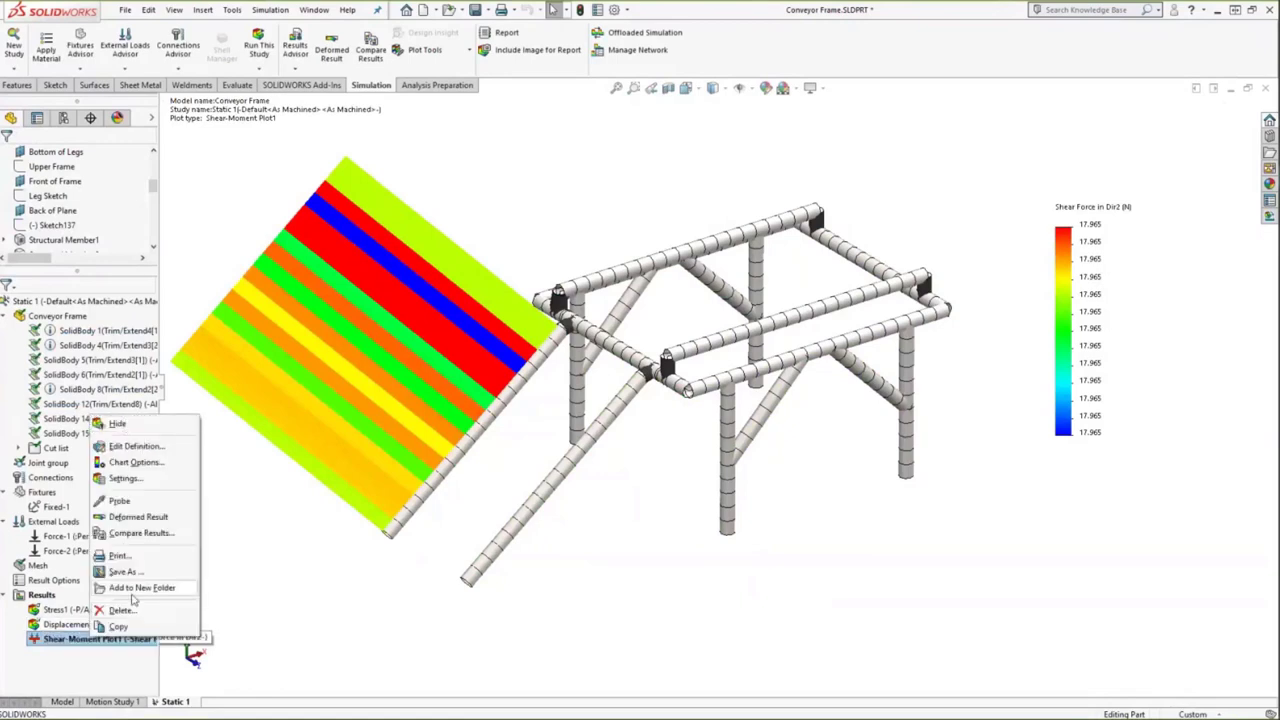
click(117, 423)
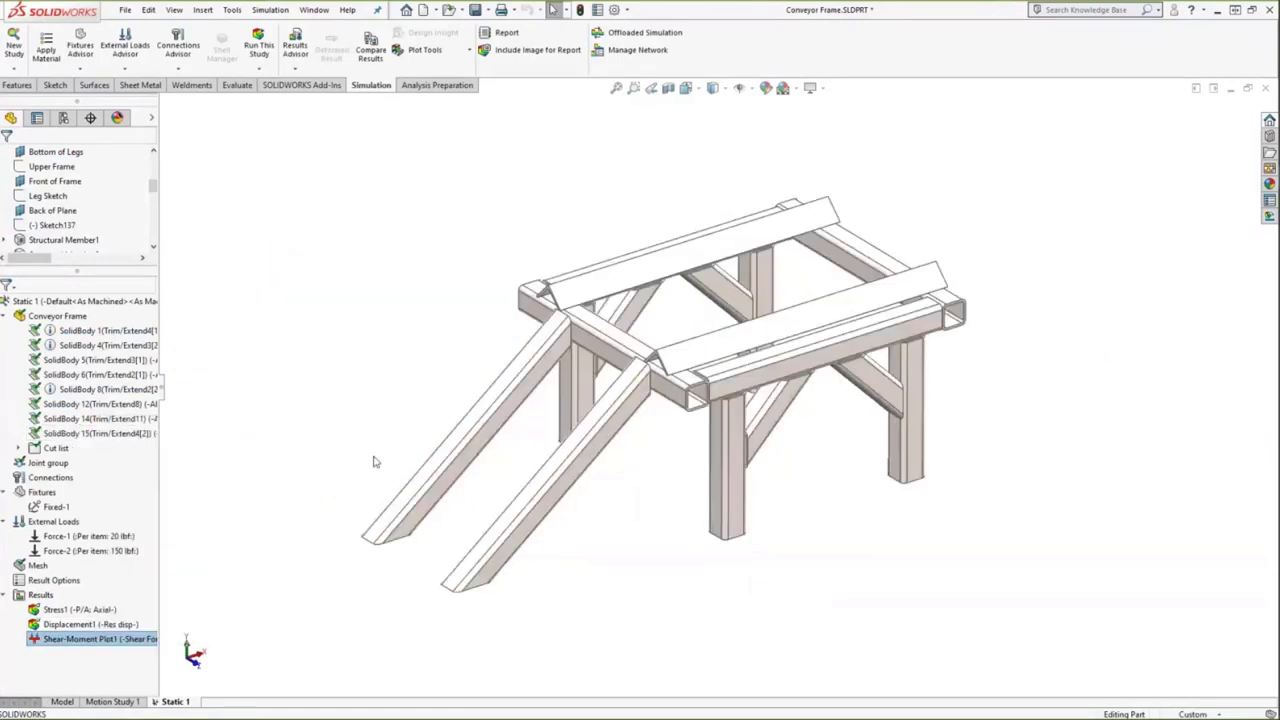
mouse_move(30, 350)
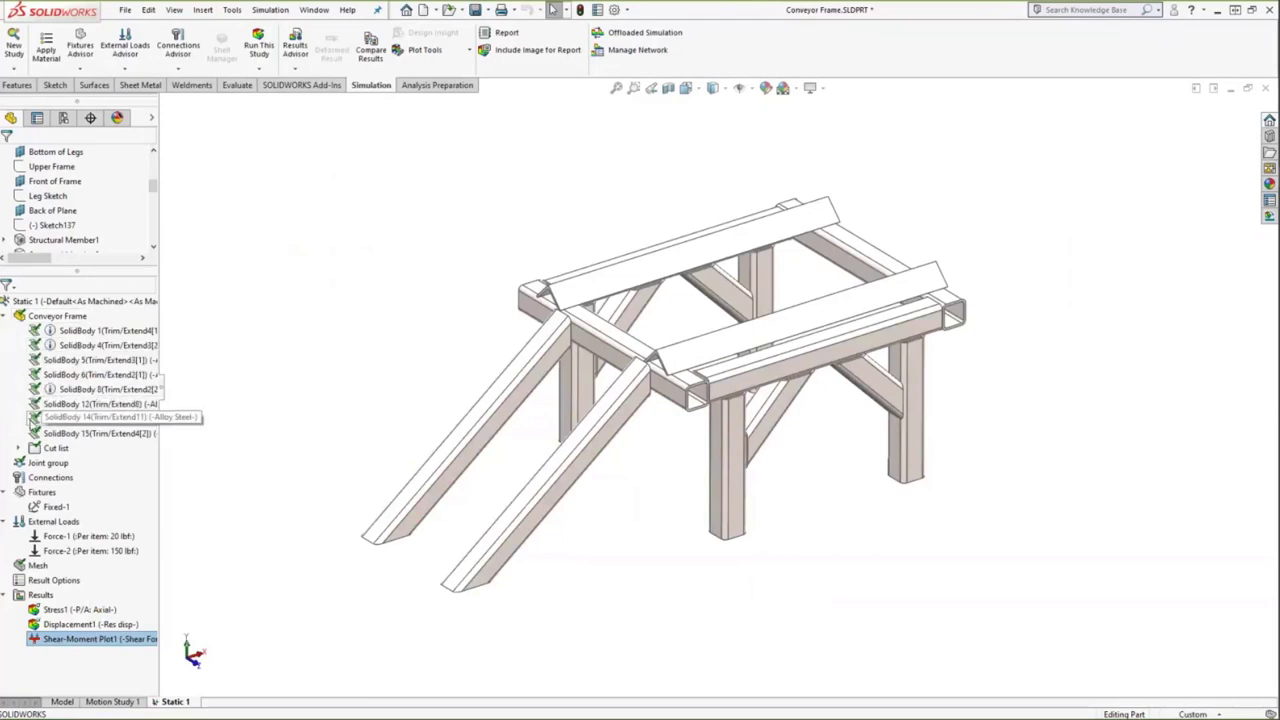
mouse_move(68, 477)
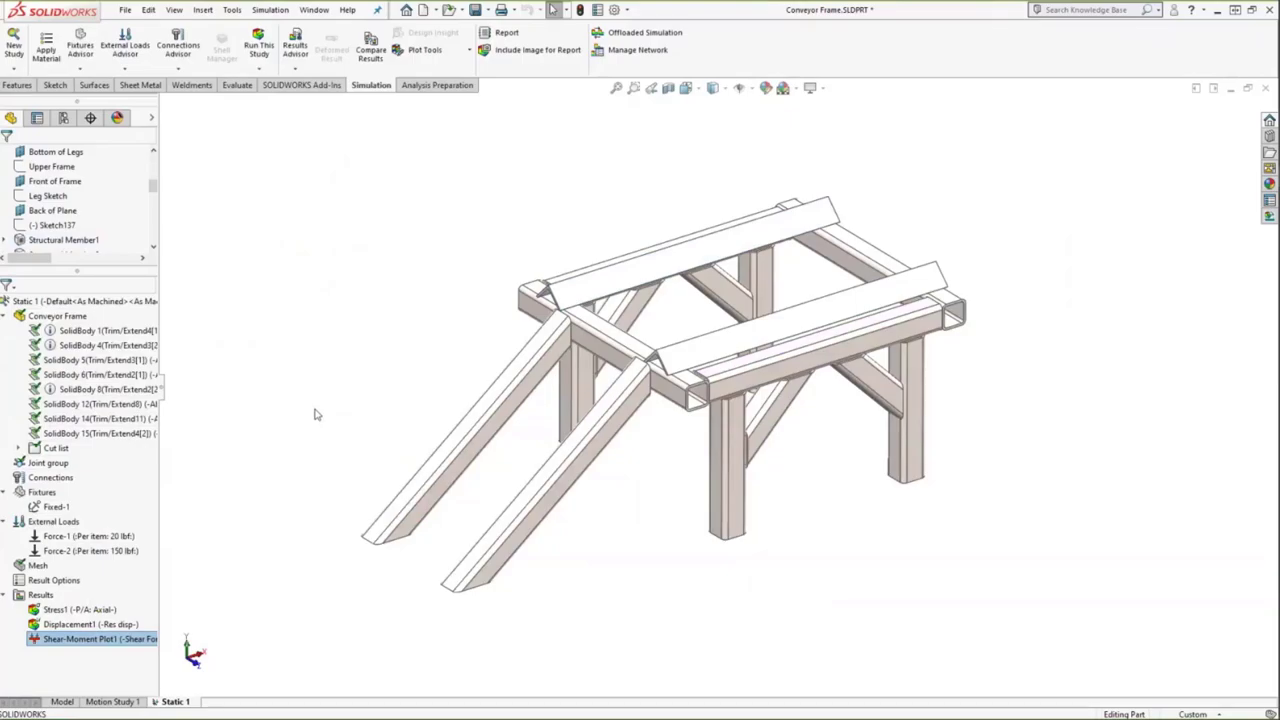
Step: Switch to the PowerPoint slide show of the mesh webinar
key(super+Tab)
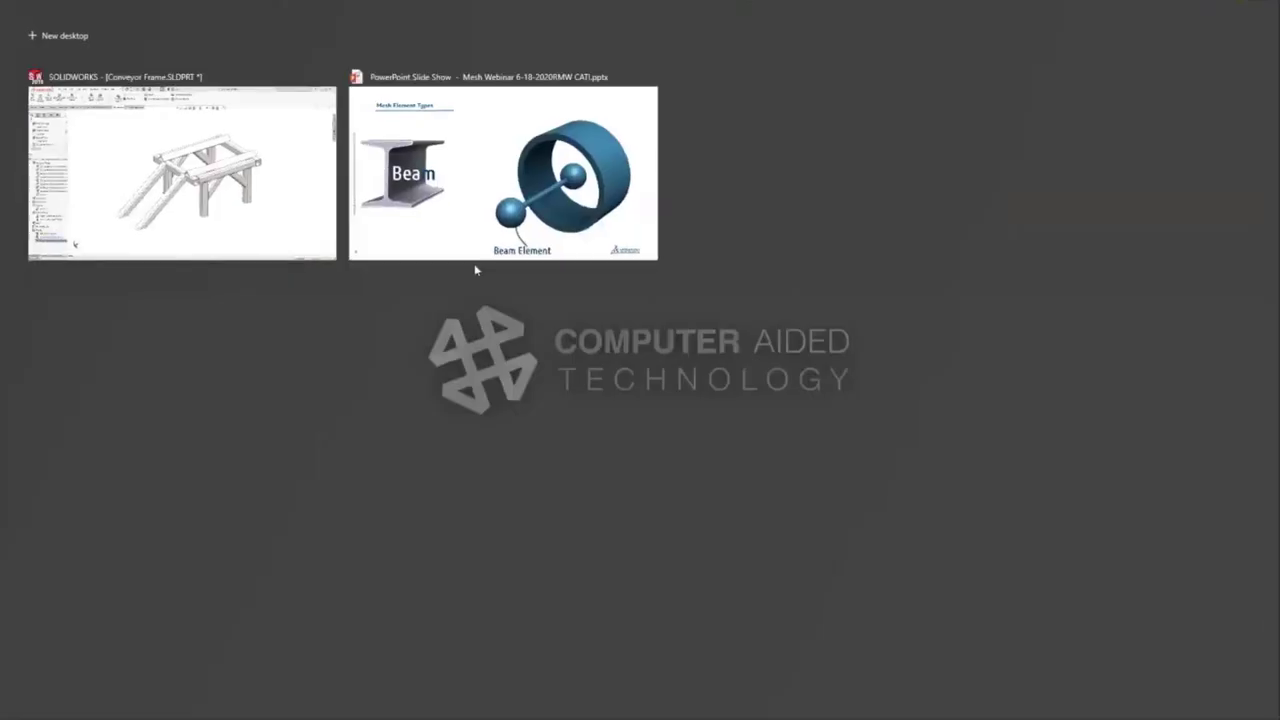
Step: Switch to the PowerPoint slide show and advance two slides to the mesh element types summary
click(474, 252)
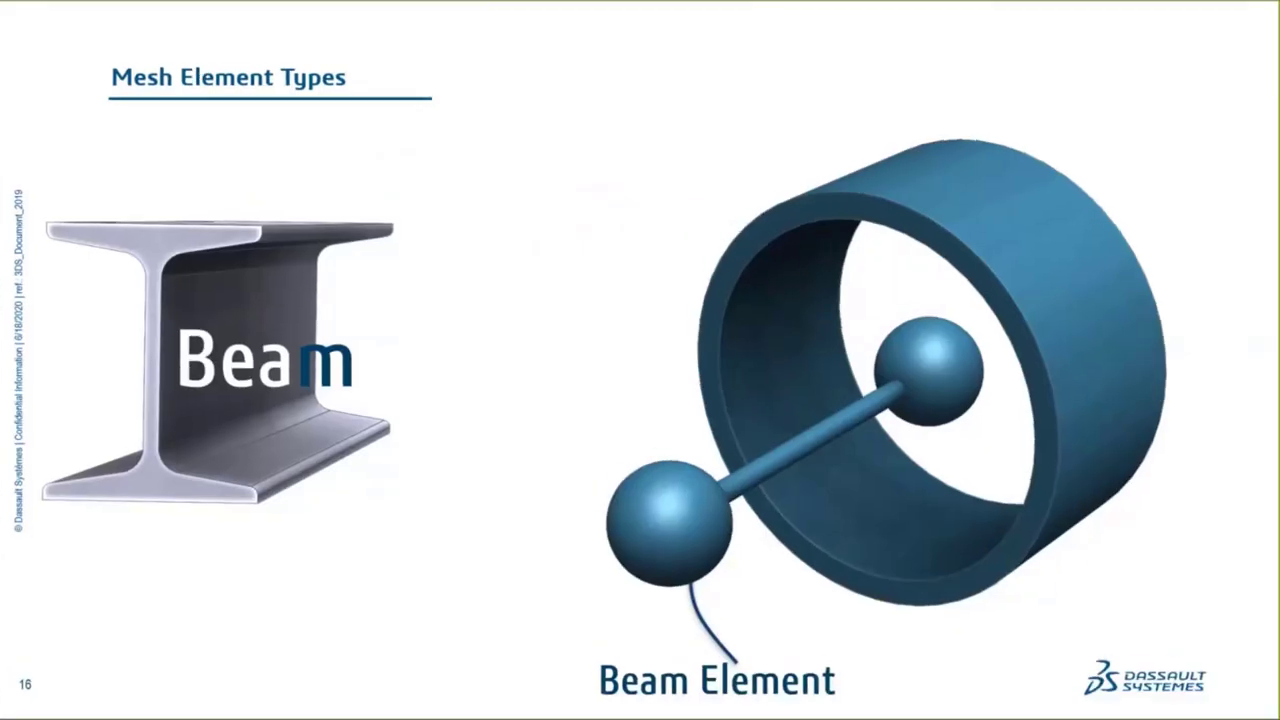
key(Right)
key(Right)
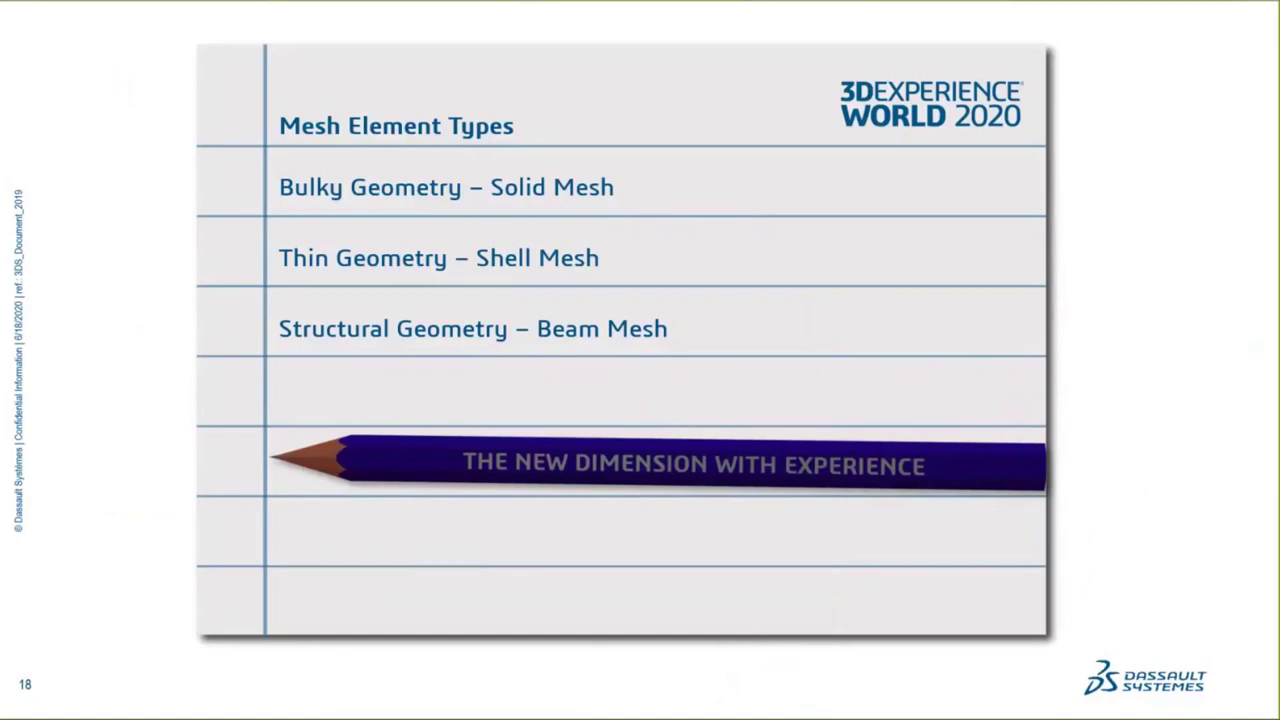
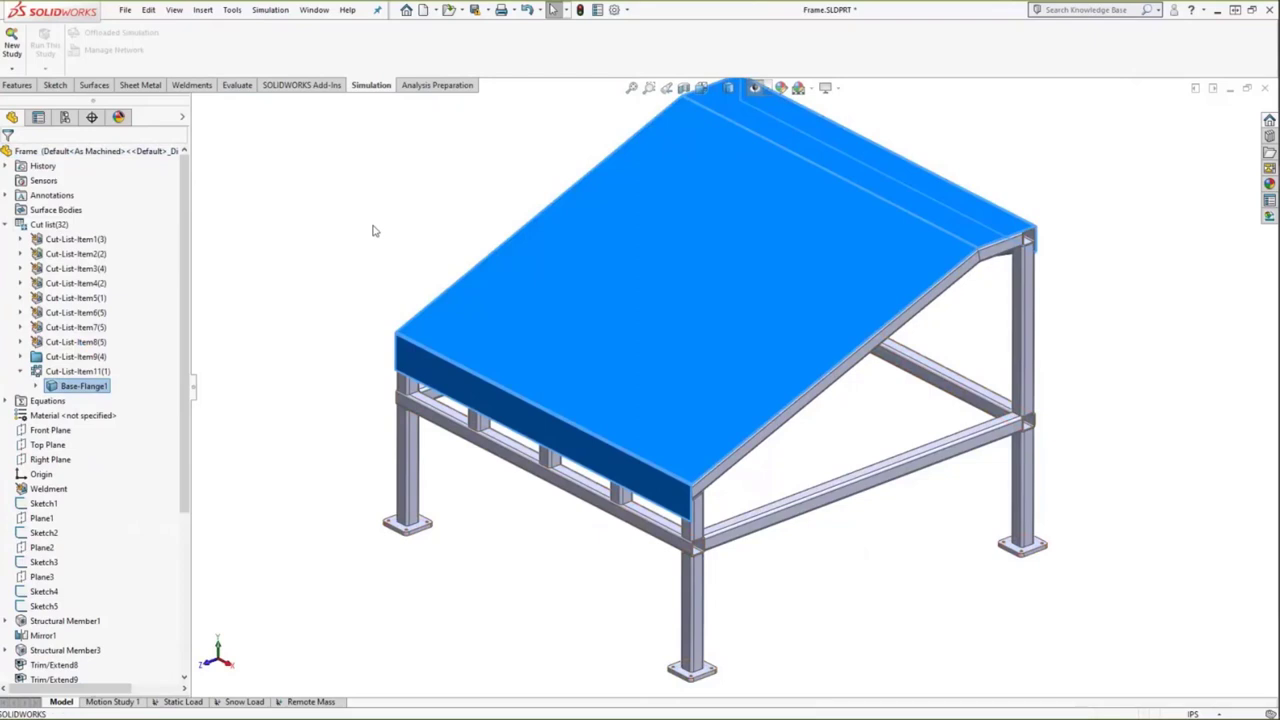
Step: Clear the selection on the frame part, open the Static Load study and collapse its cut list
click(362, 229)
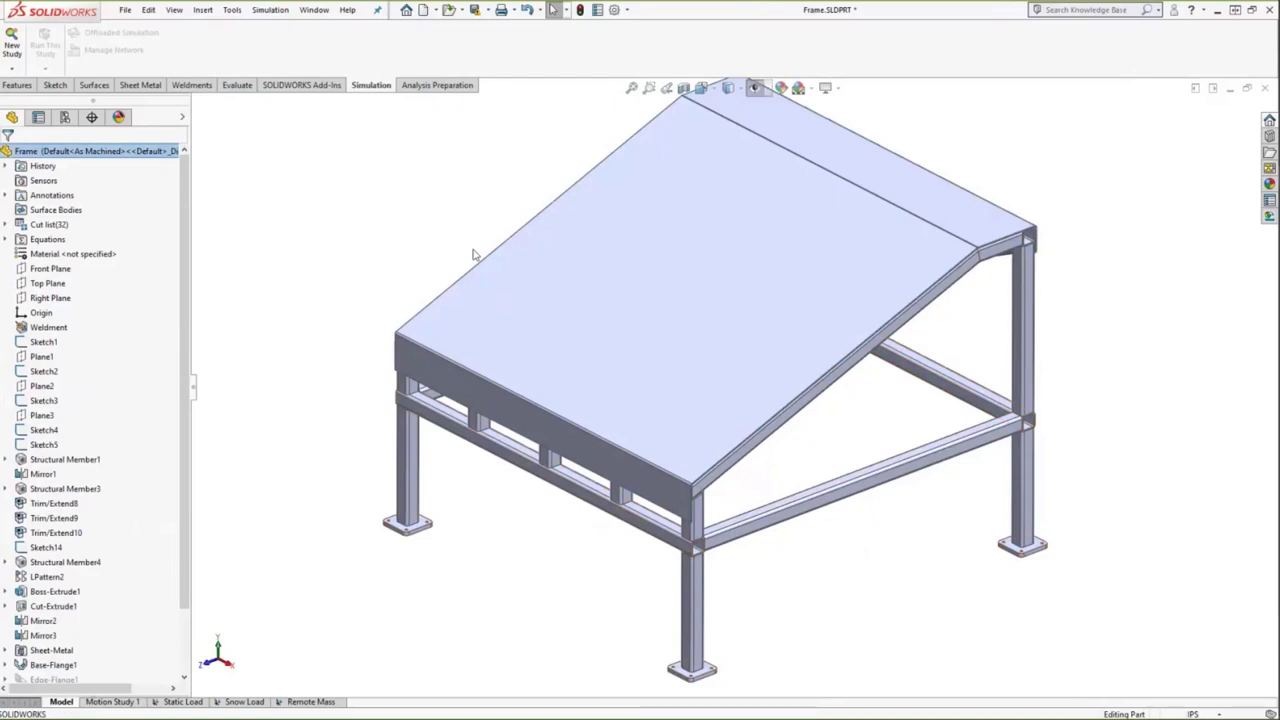
click(195, 702)
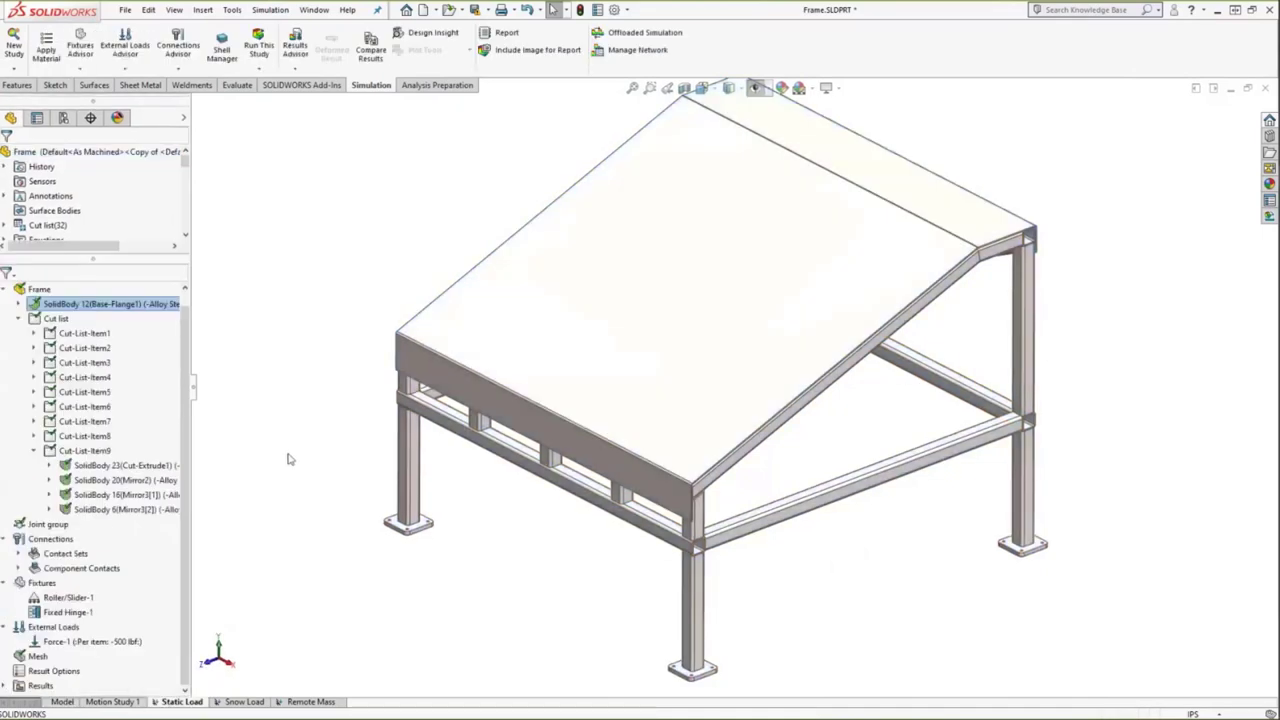
click(18, 318)
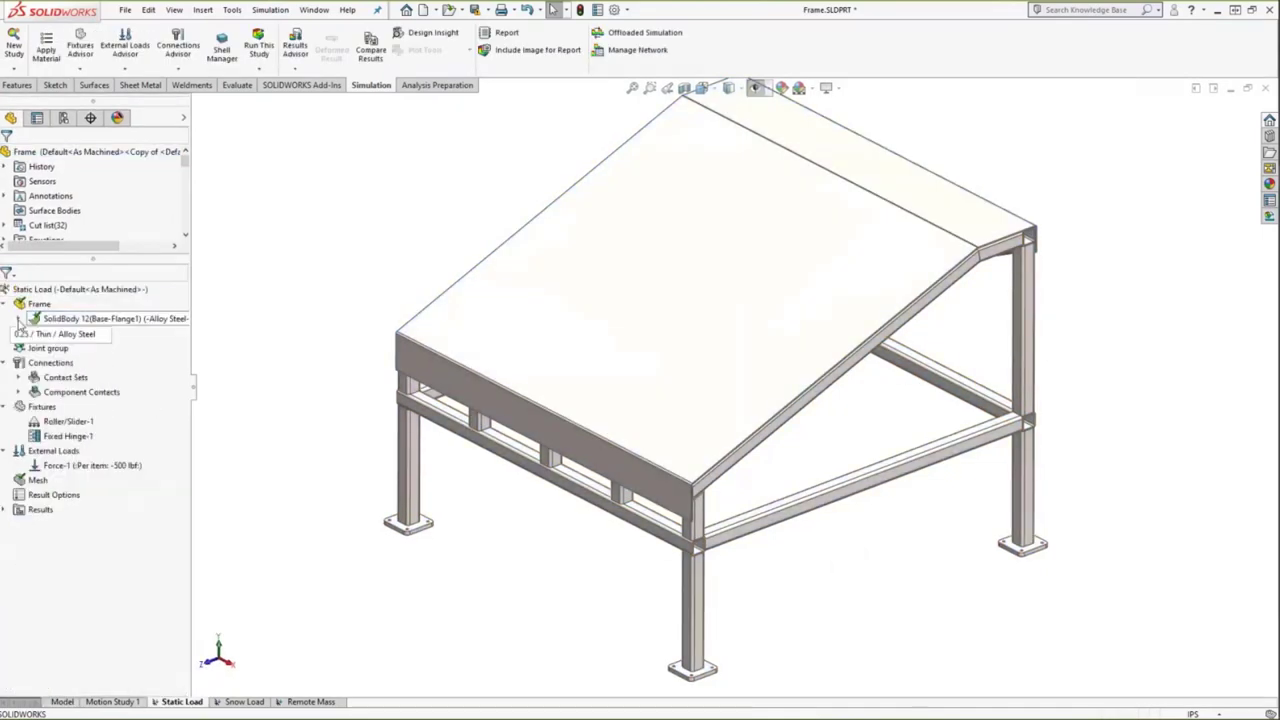
scroll(271, 272, up, 3)
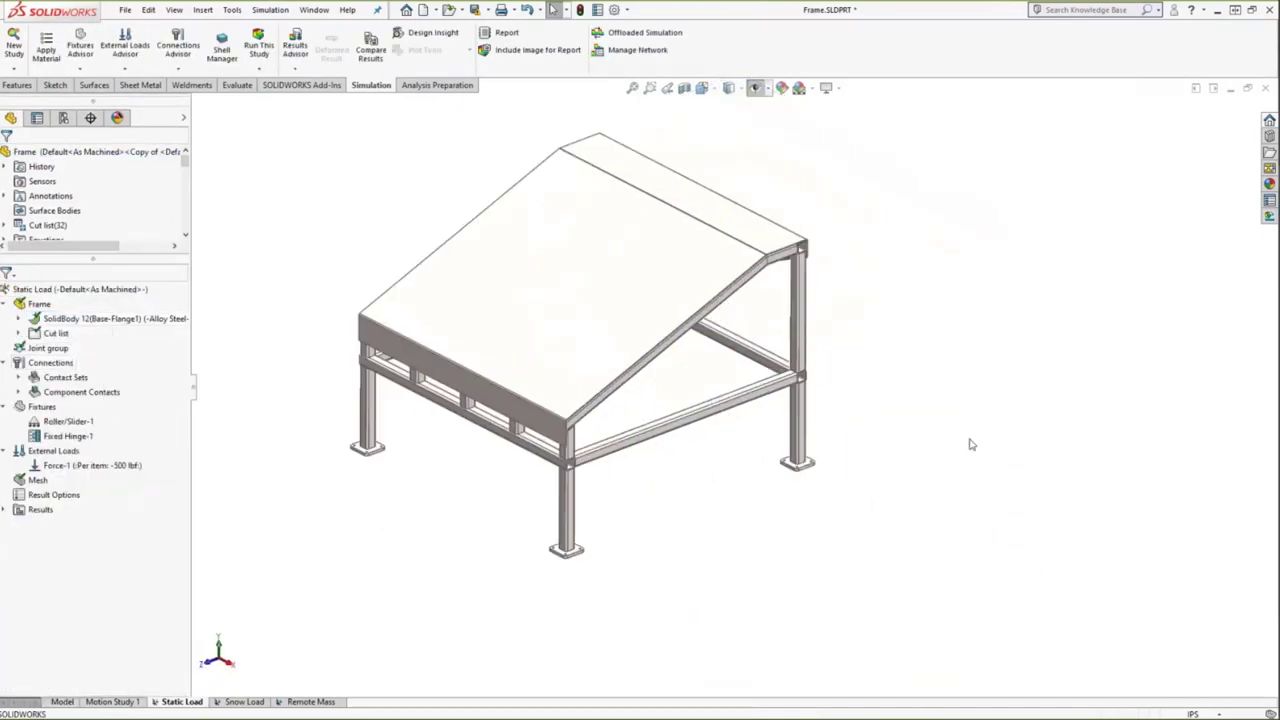
middle_drag(970, 444, 823, 434)
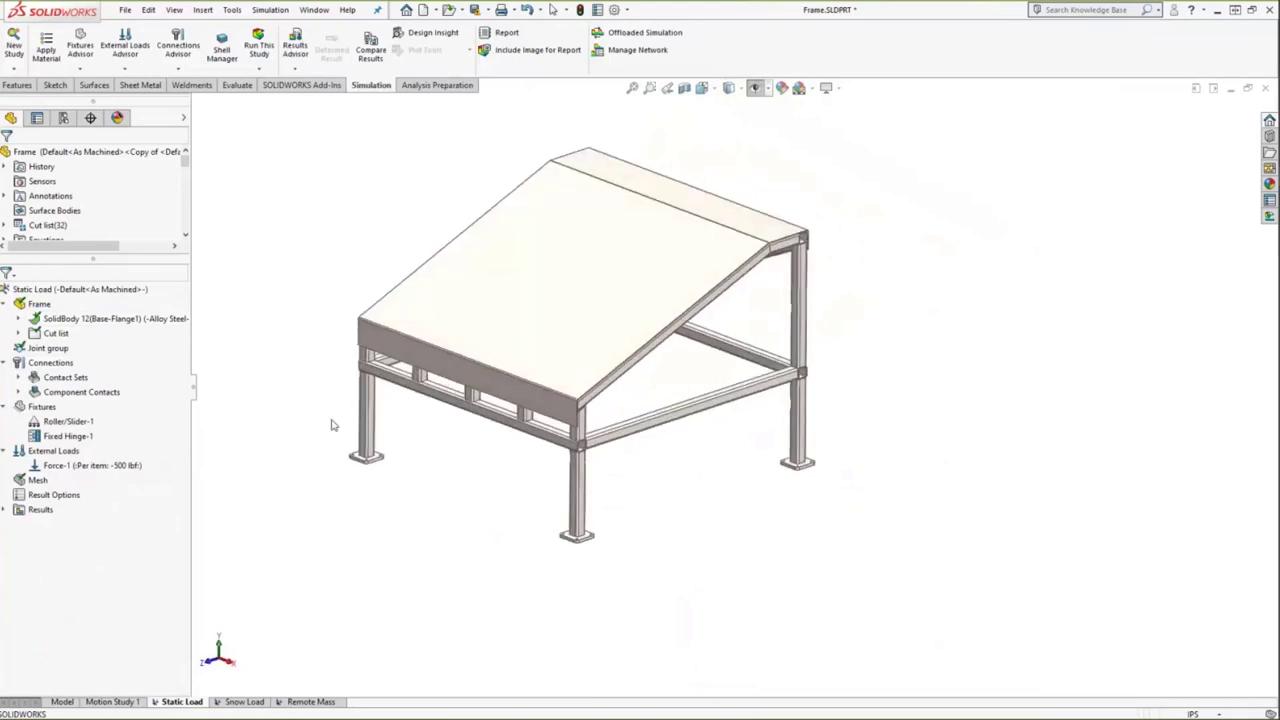
Step: Toggle the display of the study's joint group off and back on
right_click(48, 349)
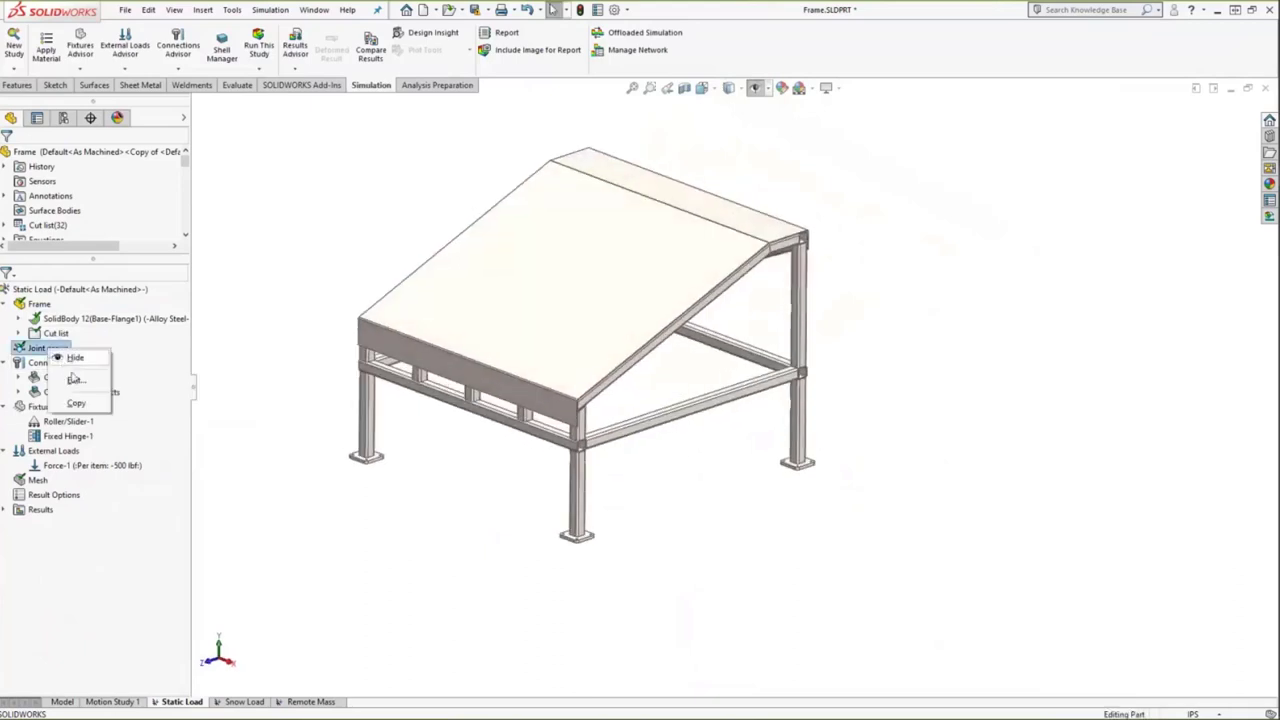
click(75, 358)
right_click(58, 349)
click(85, 359)
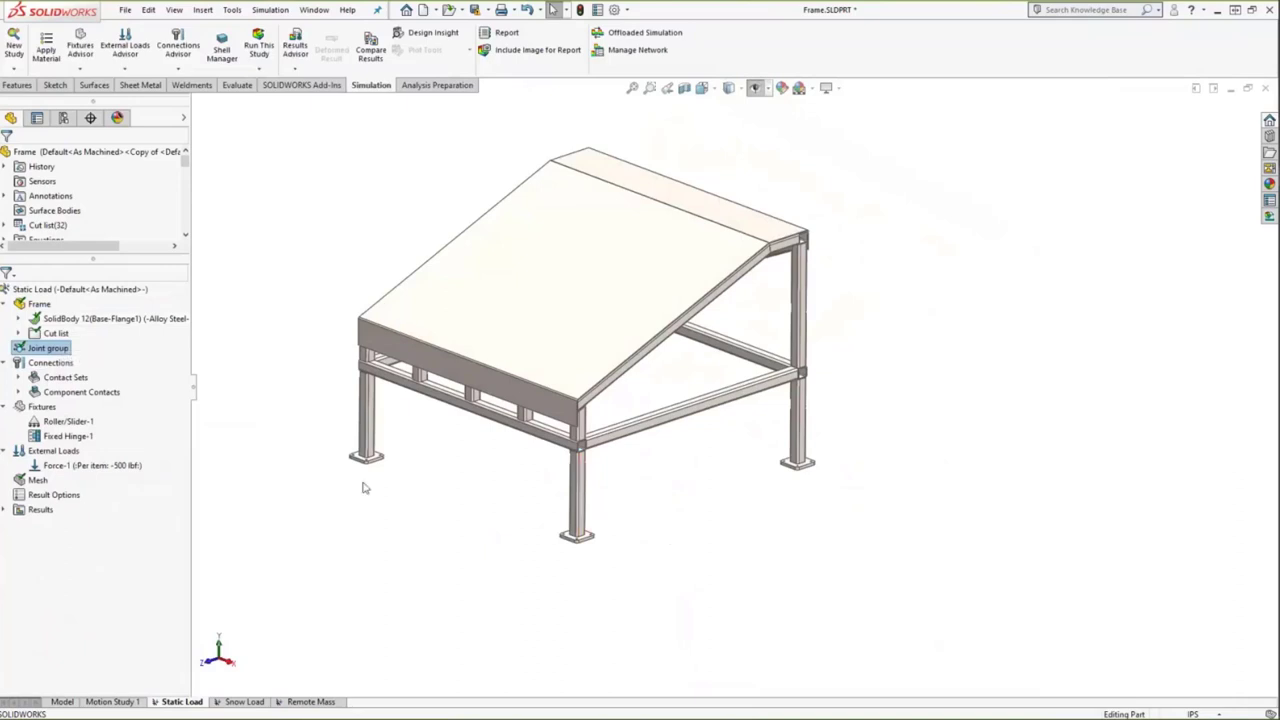
Step: Expand the contact sets and review how Contact Set-1 bonds the leg joint to the base plate face, keeping its definition
click(19, 379)
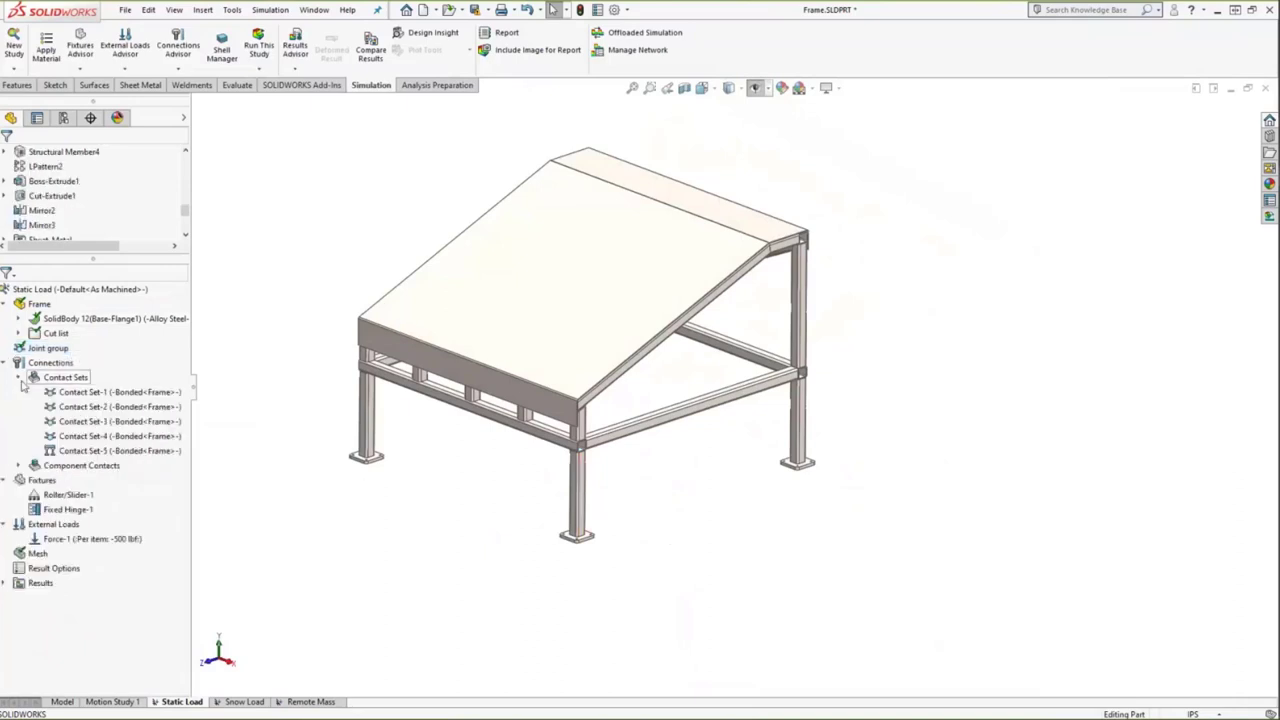
click(120, 392)
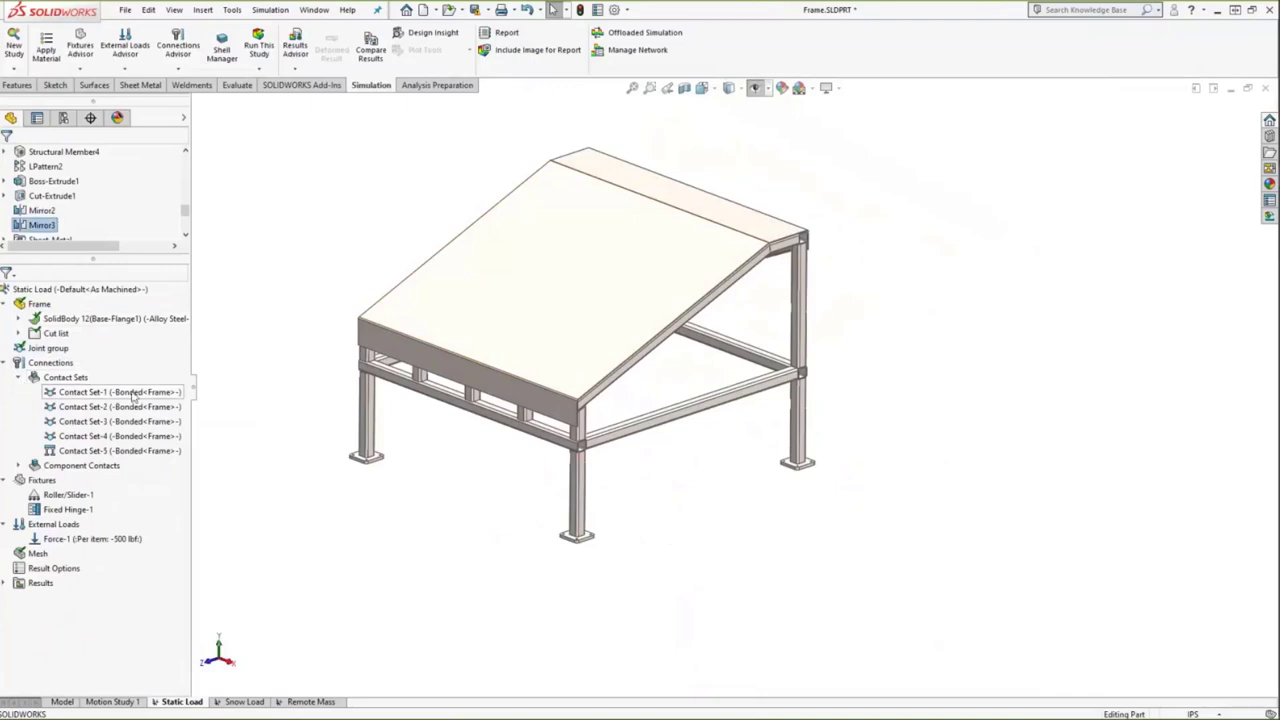
right_click(134, 392)
click(158, 399)
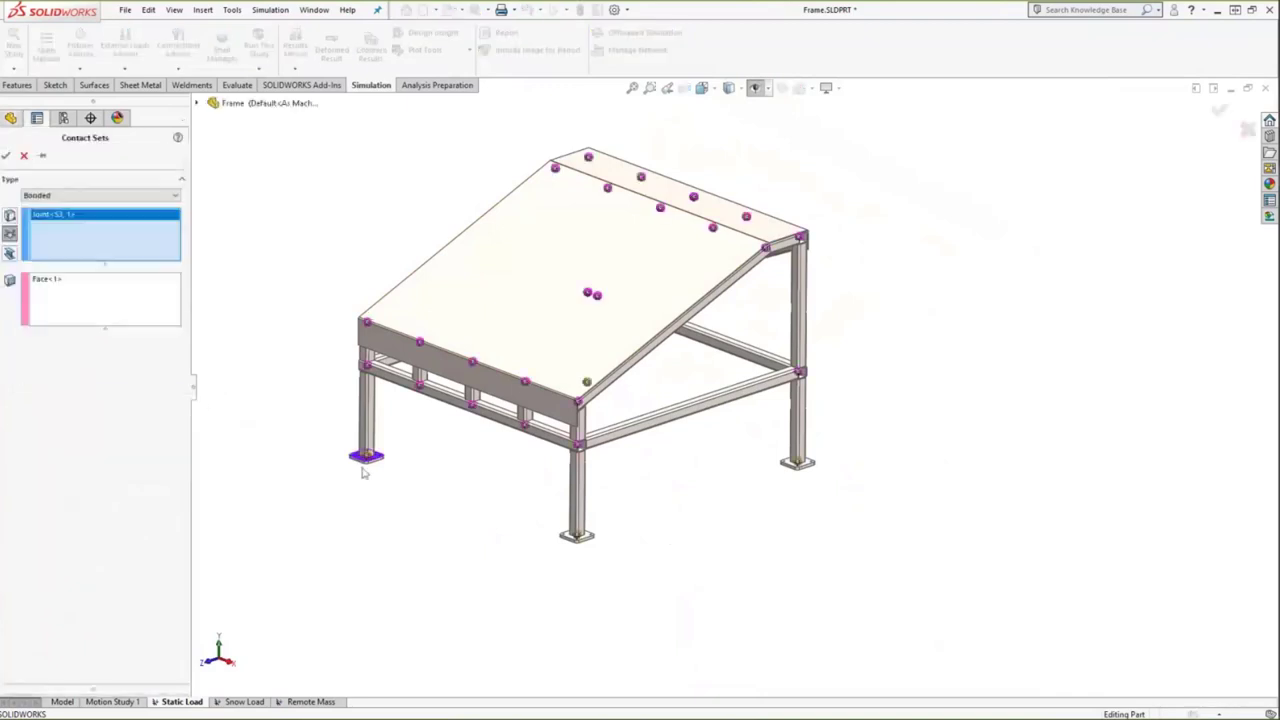
scroll(416, 451, down, 5)
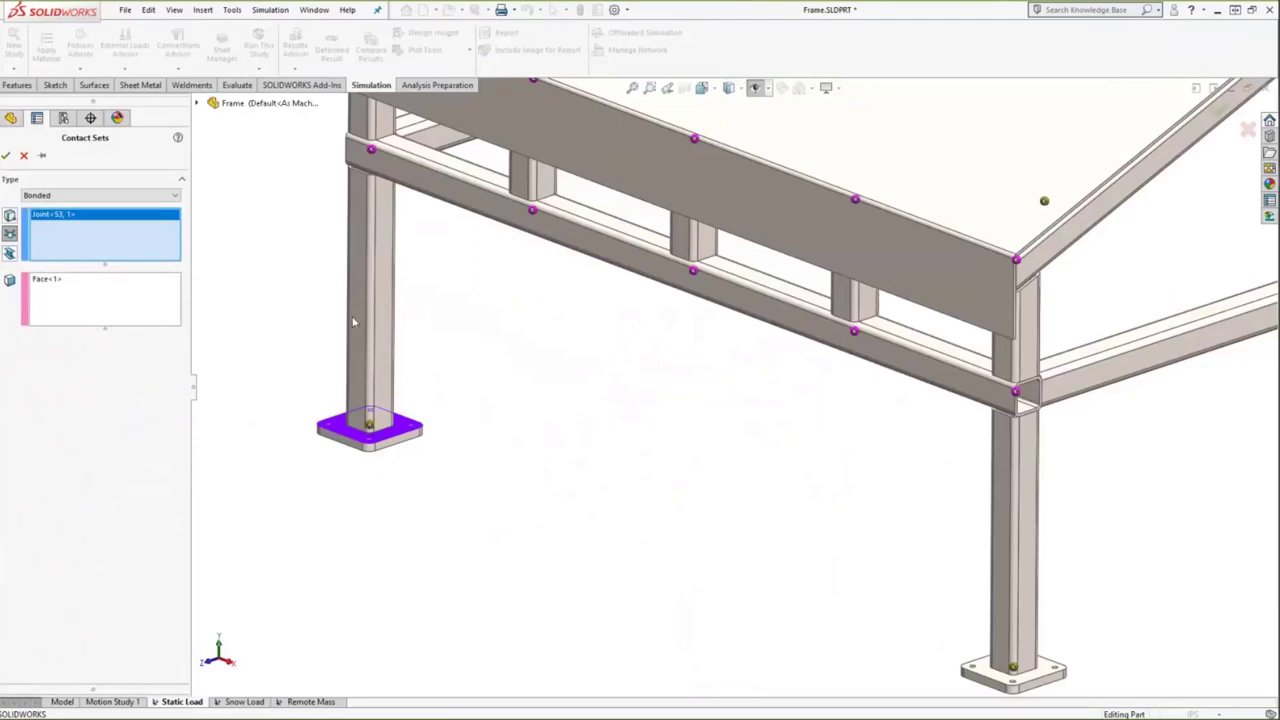
click(123, 315)
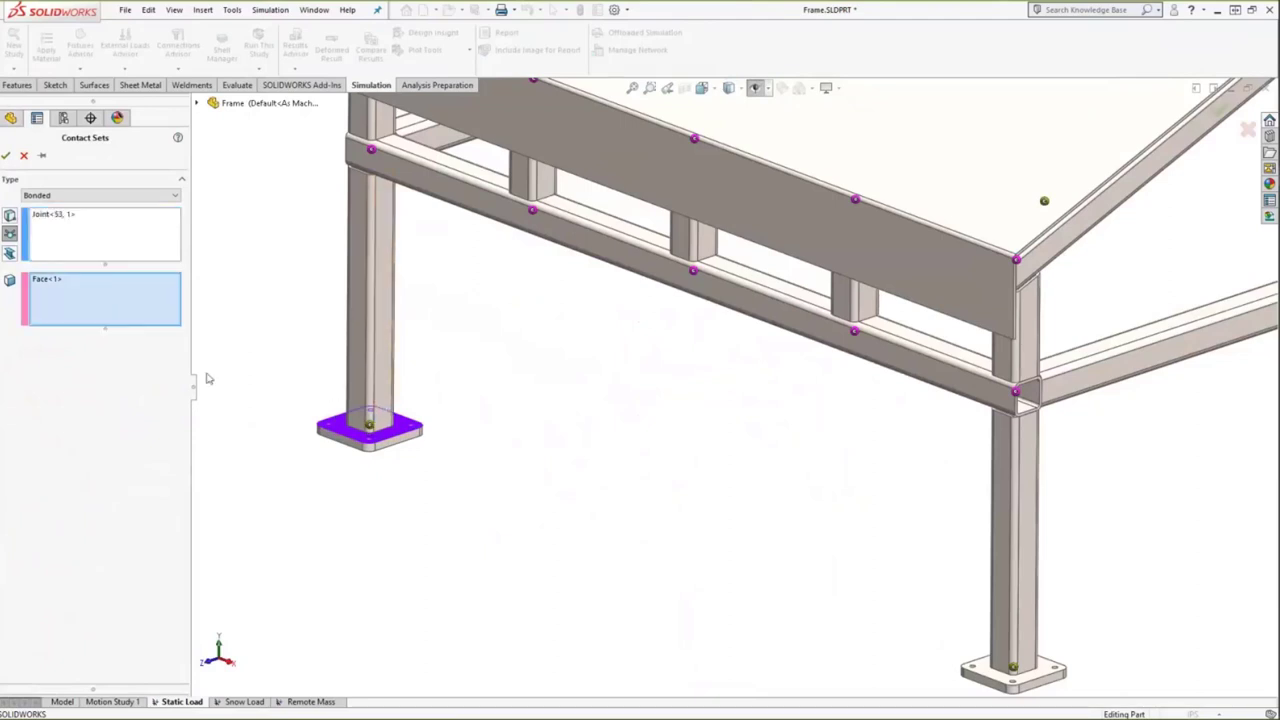
click(8, 157)
Step: Open the definition of Contact Set-5 and examine the selected roof beams from underneath the frame
middle_drag(719, 524, 948, 480)
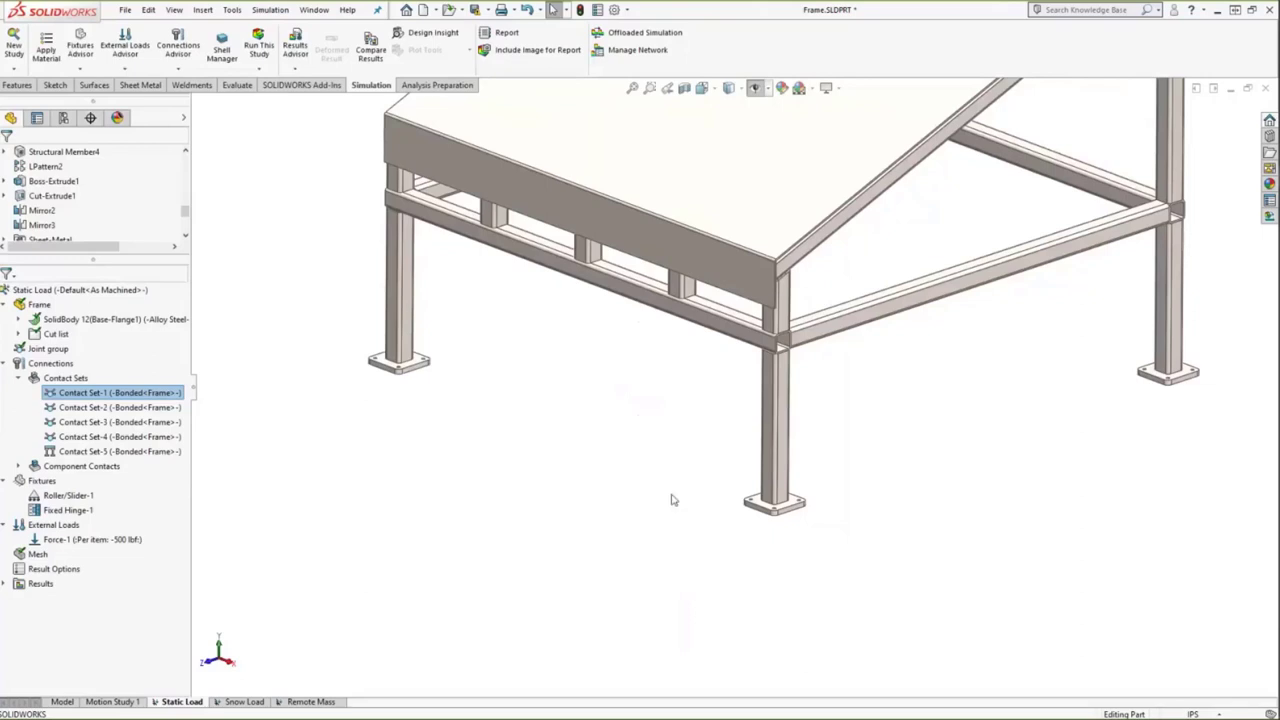
click(96, 452)
right_click(96, 455)
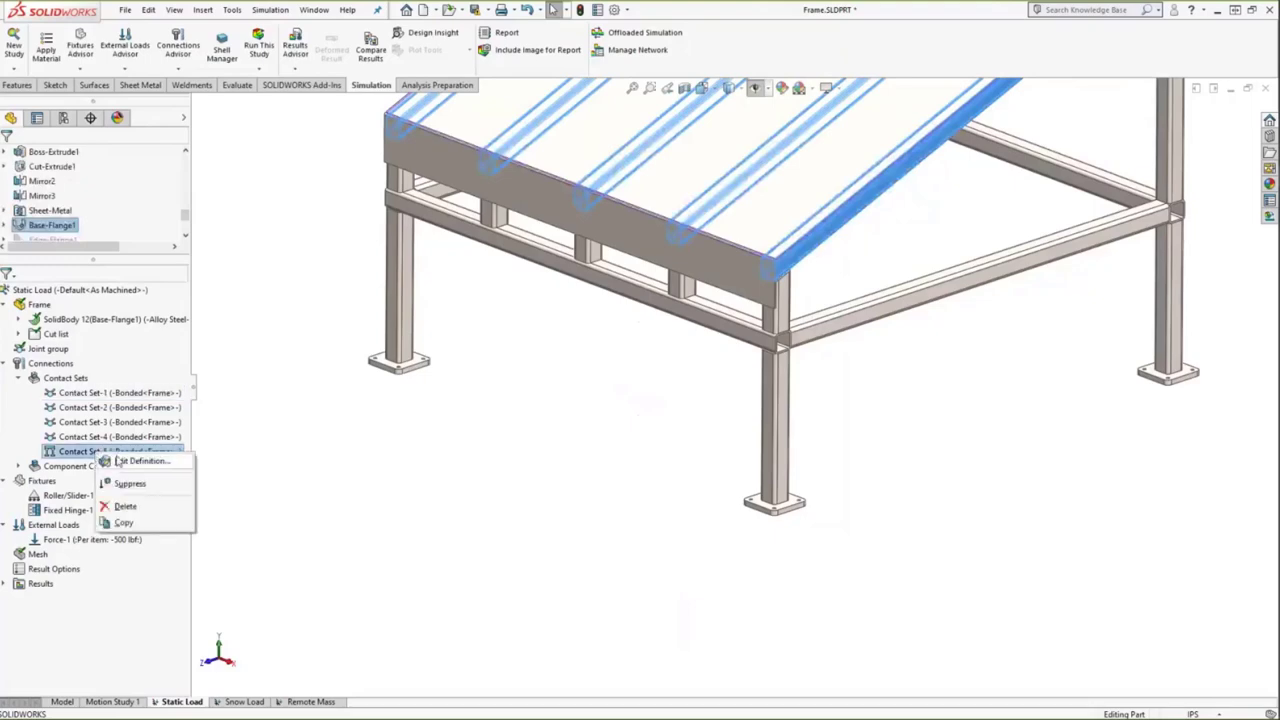
click(120, 461)
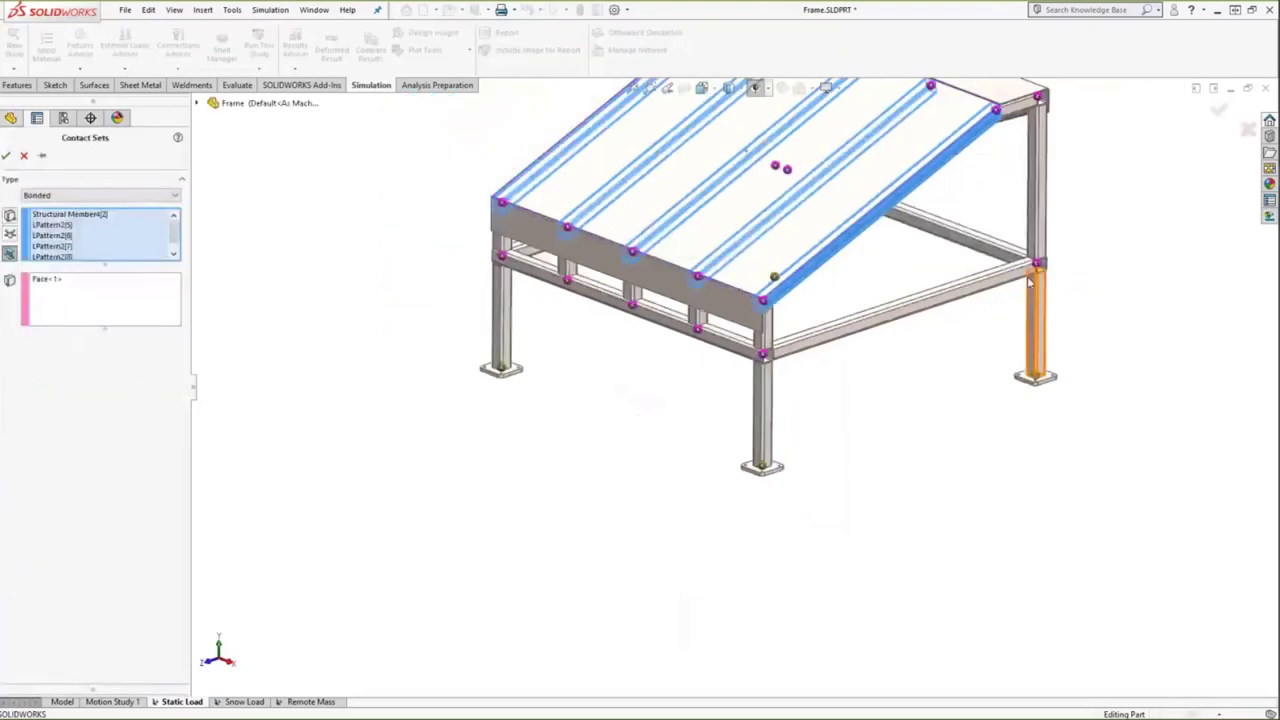
scroll(855, 410, down, 3)
middle_drag(855, 410, 640, 390)
scroll(603, 403, up, 2)
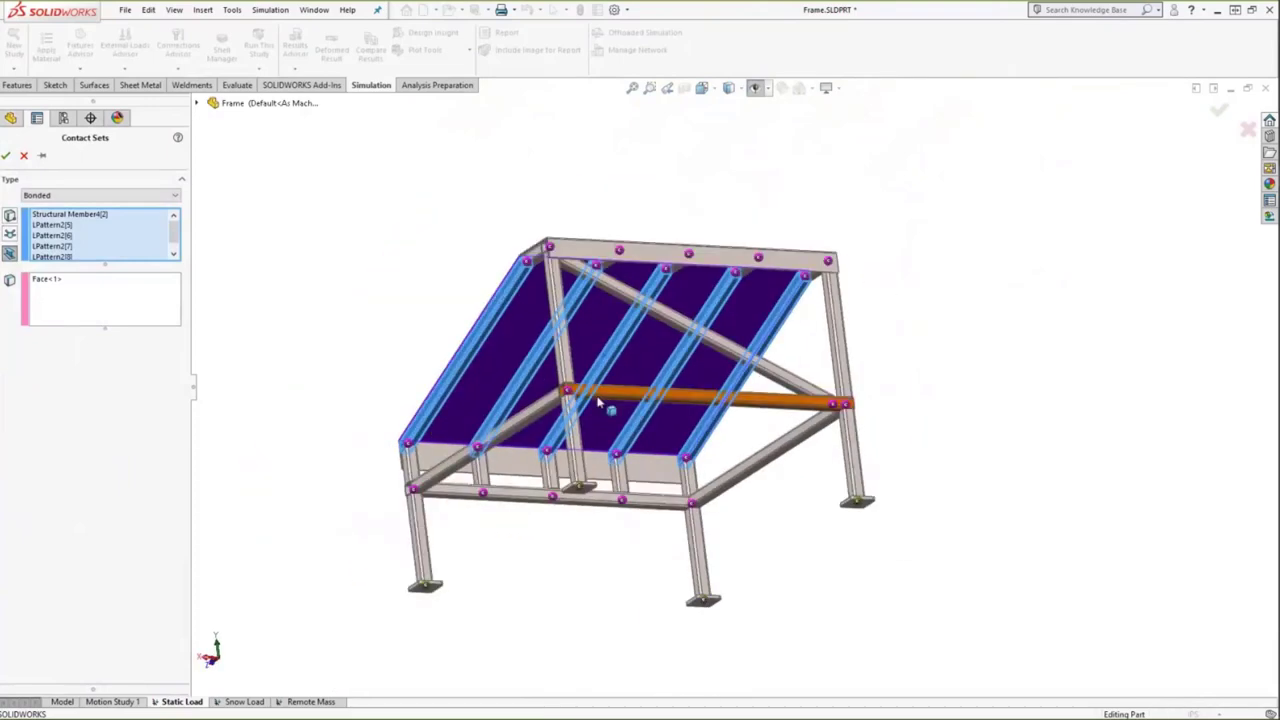
scroll(524, 403, down, 3)
scroll(524, 403, down, 3)
middle_drag(524, 403, 520, 345)
scroll(522, 343, up, 3)
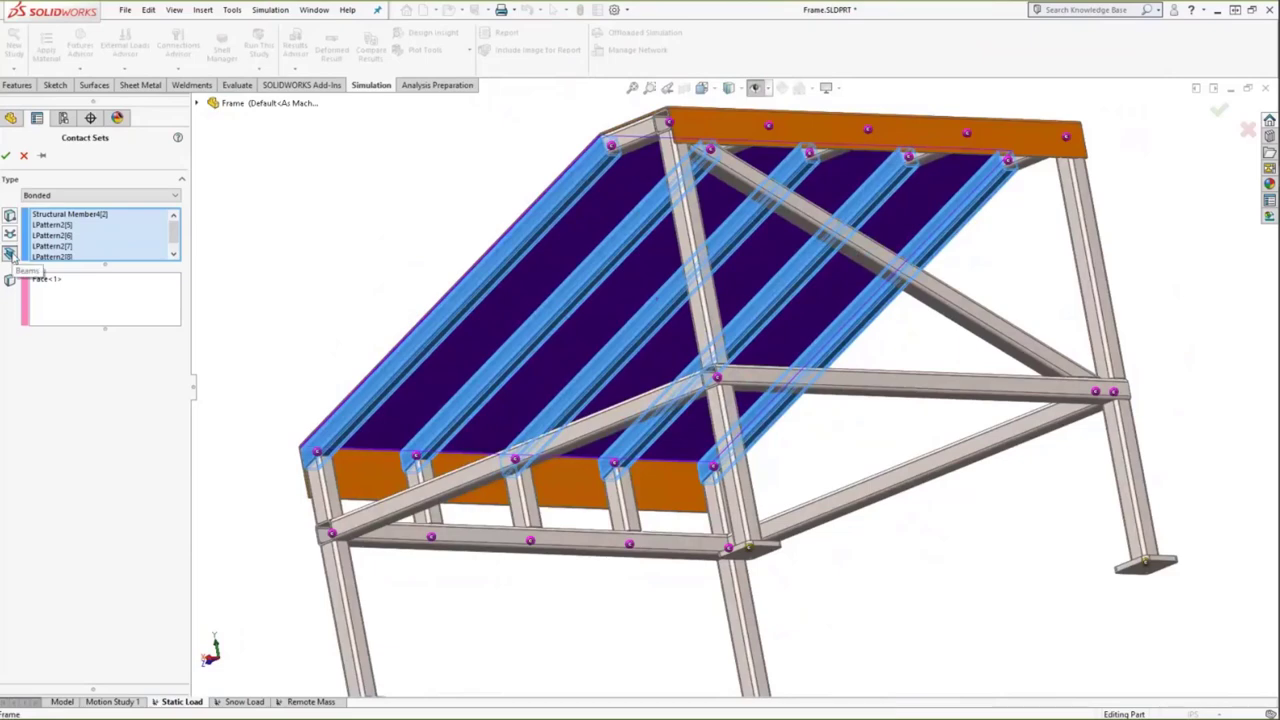
Step: Check the face bonded to the beams in Contact Set-5 from the Right view, and close the definition without changes
click(50, 300)
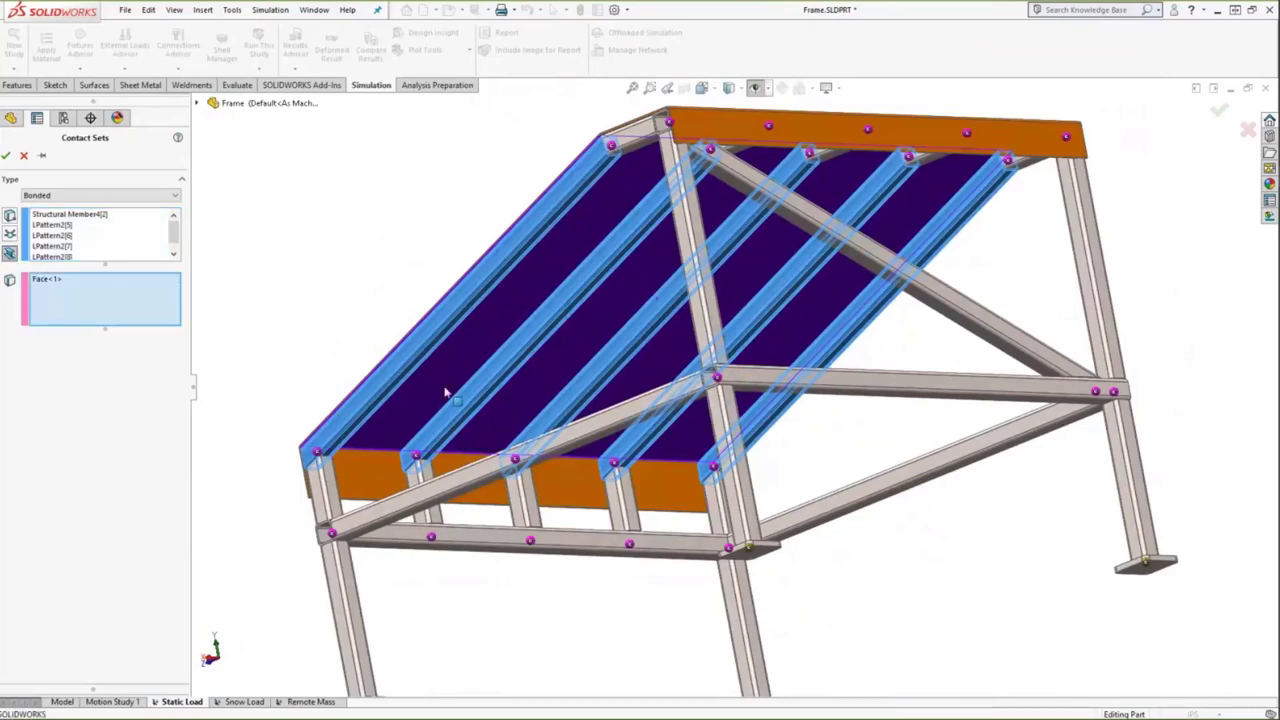
click(729, 88)
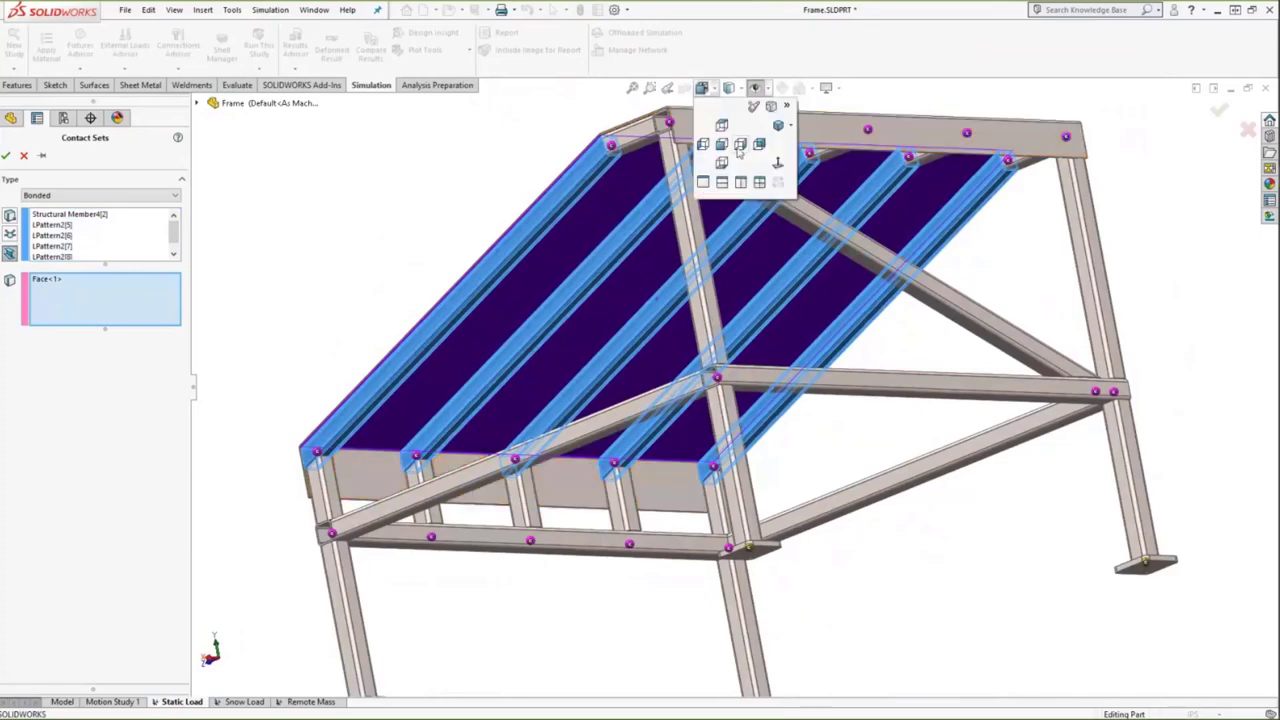
click(738, 149)
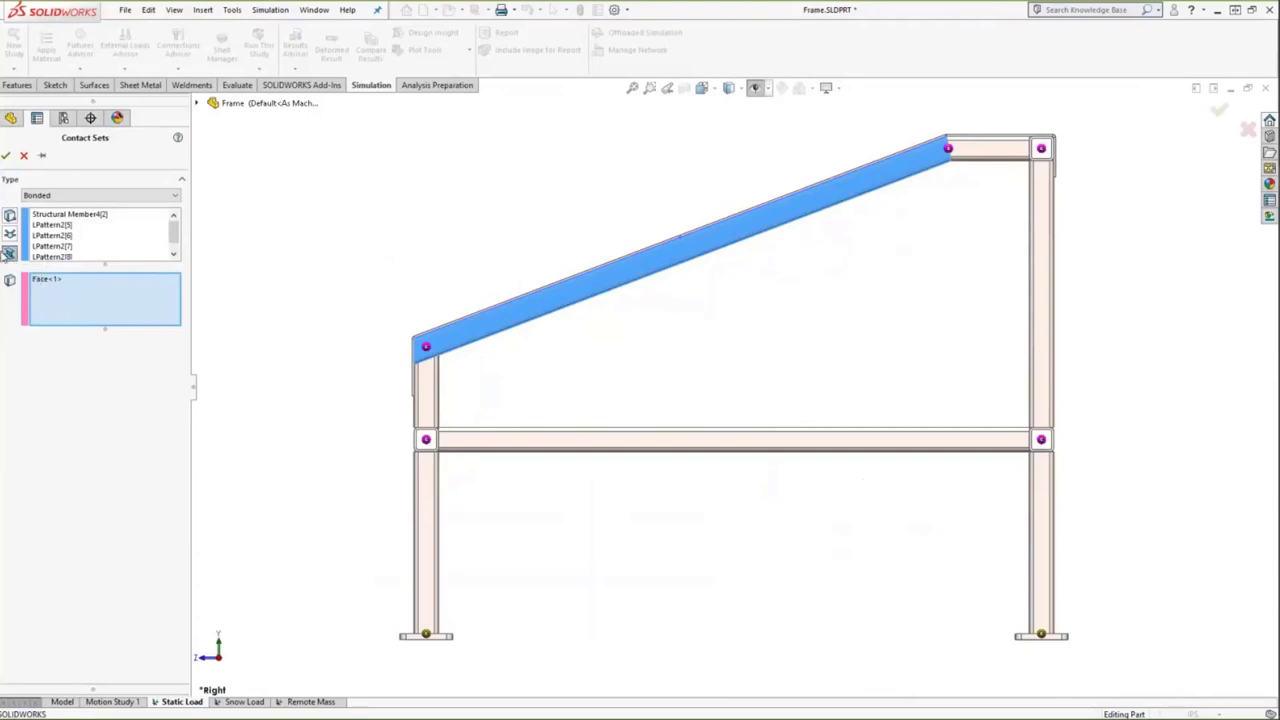
click(8, 254)
mouse_move(634, 374)
middle_down()
mouse_move(575, 320)
mouse_move(629, 351)
mouse_move(640, 380)
middle_up()
click(23, 157)
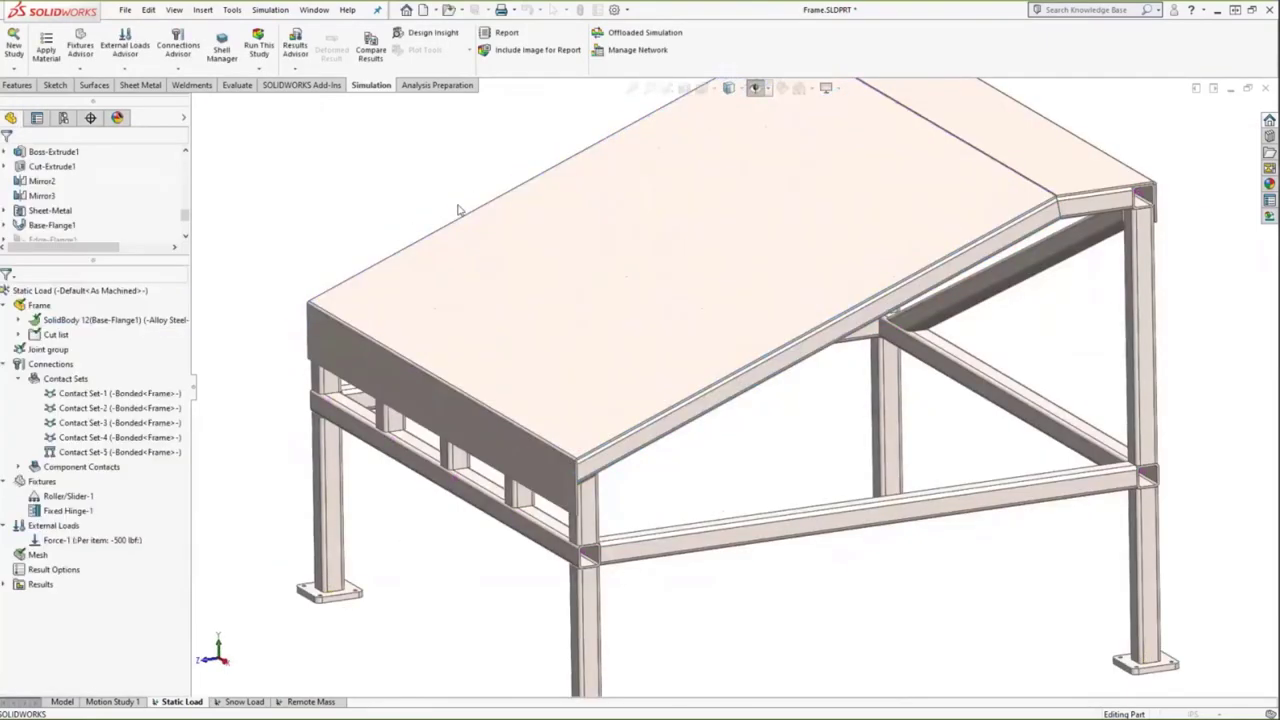
Step: Review the Roller/Slider-1 and Fixed Hinge-1 fixtures and the faces loaded by Force-1, and hide the Force-1 symbols
click(78, 496)
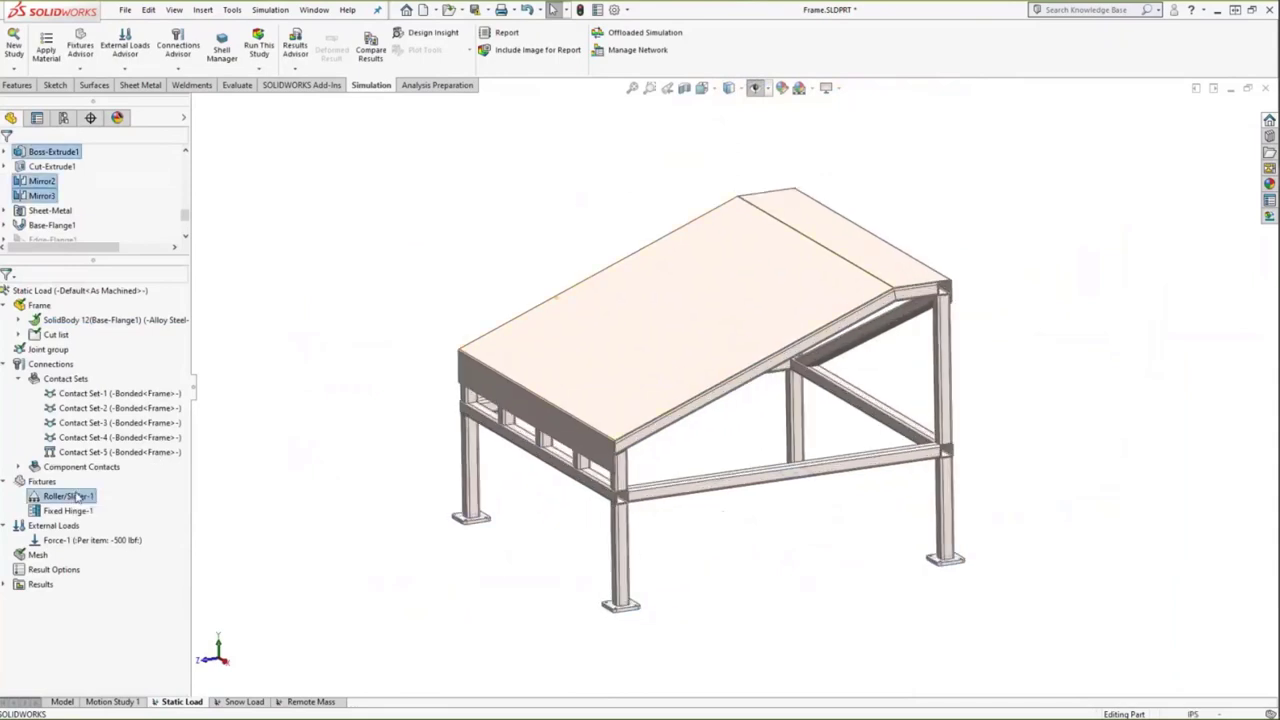
click(68, 511)
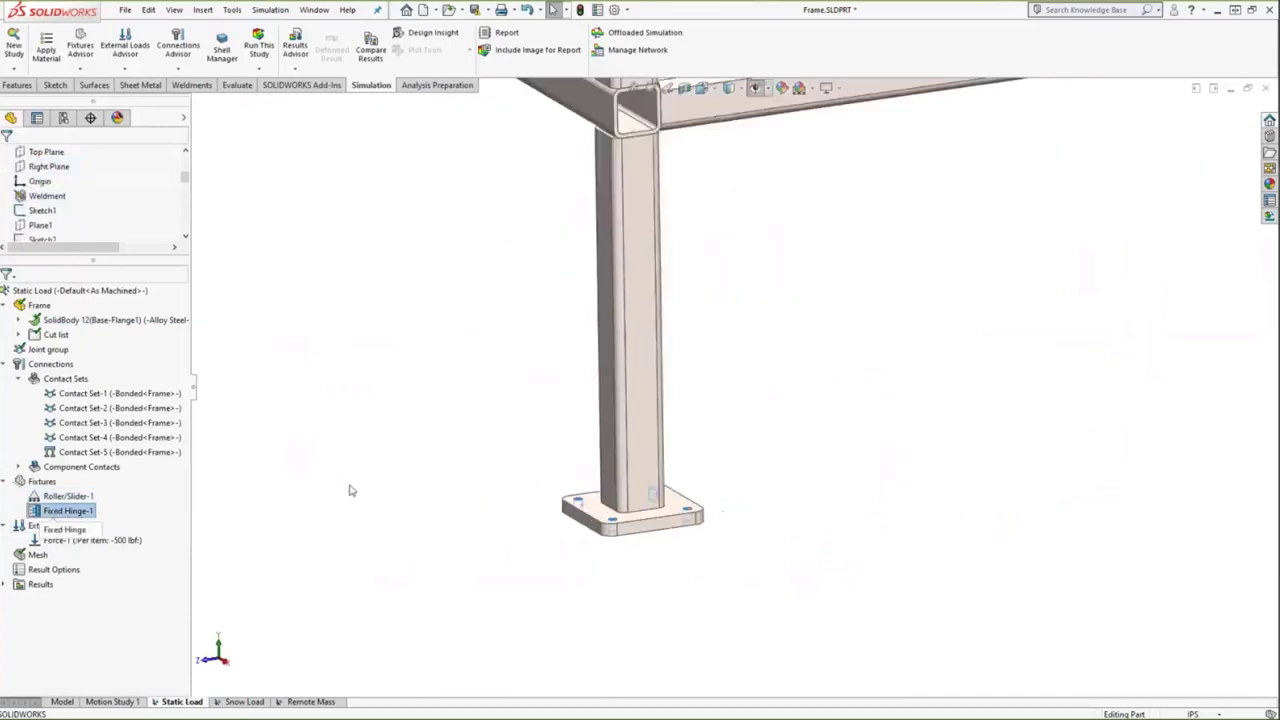
click(80, 540)
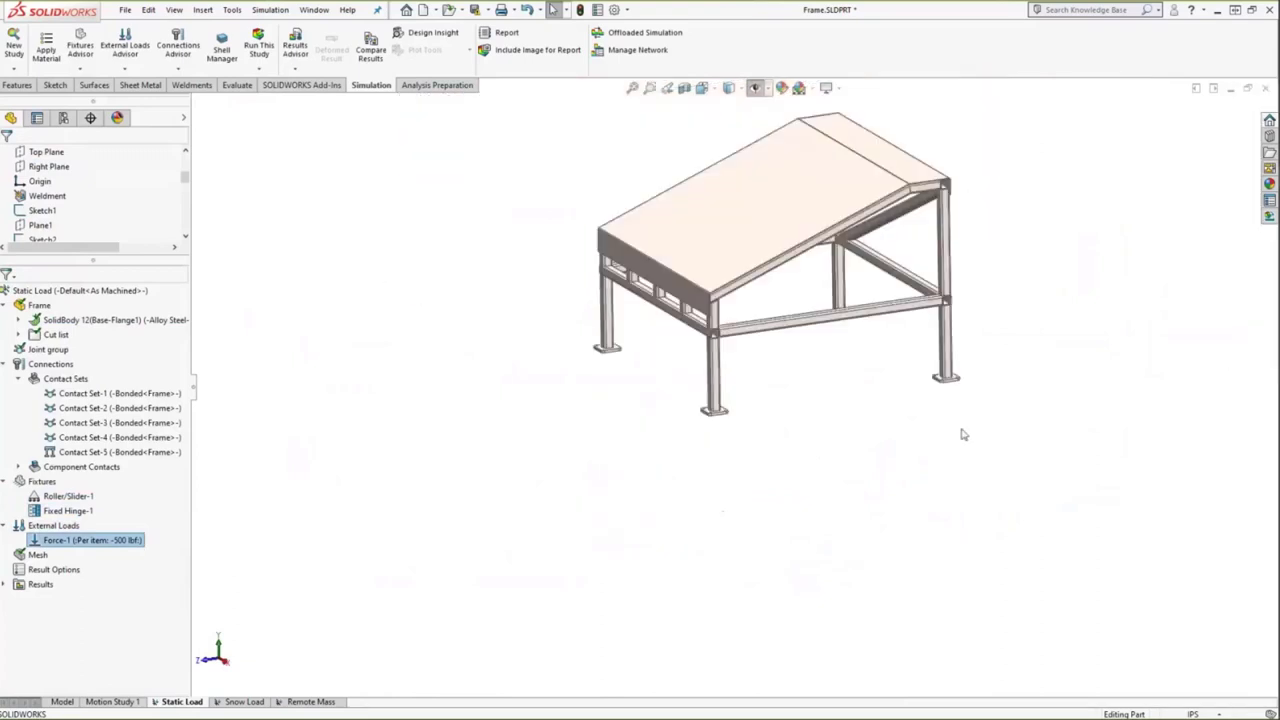
right_click(79, 540)
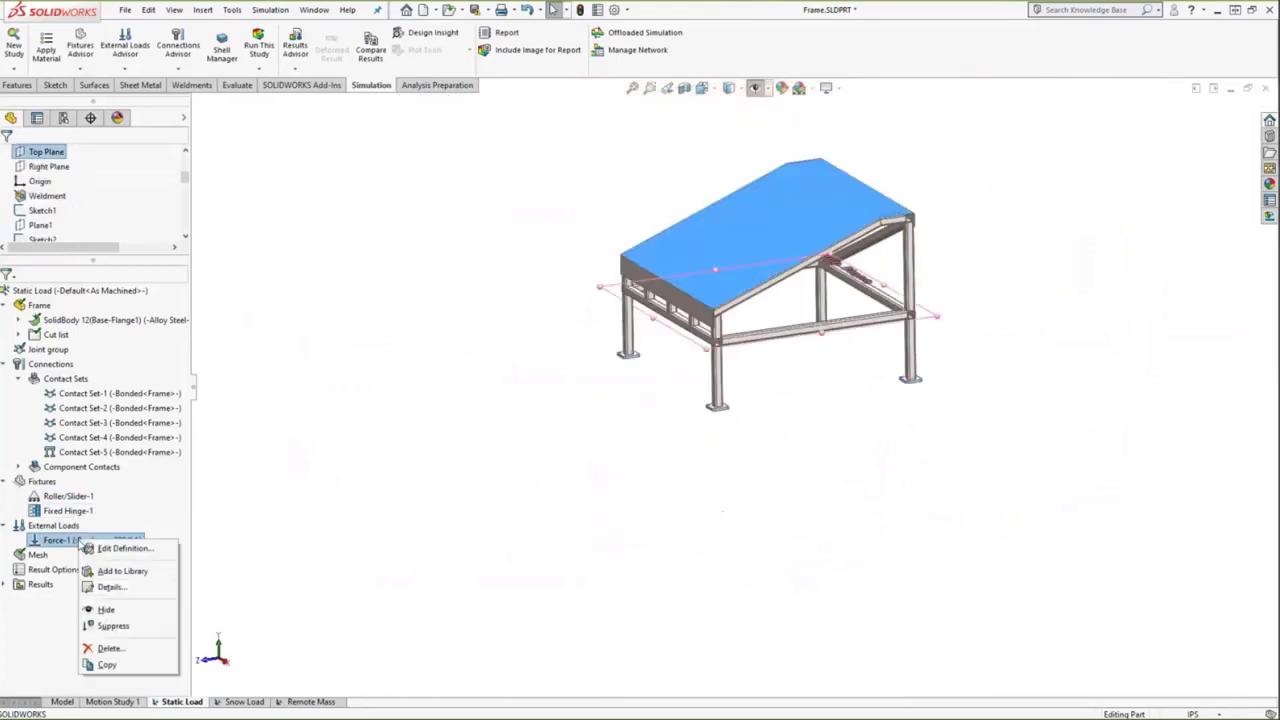
click(108, 611)
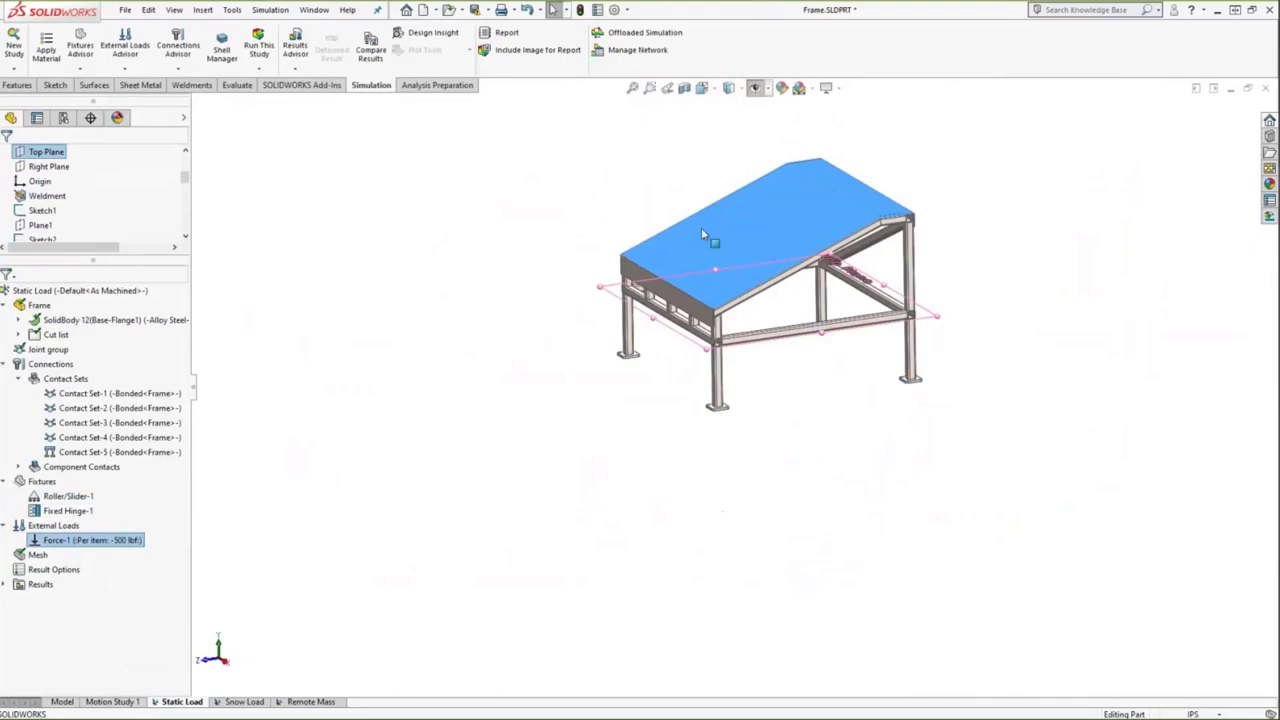
Step: Show the study's mesh and examine the elements on a leg's base plate and across the whole frame
right_click(32, 558)
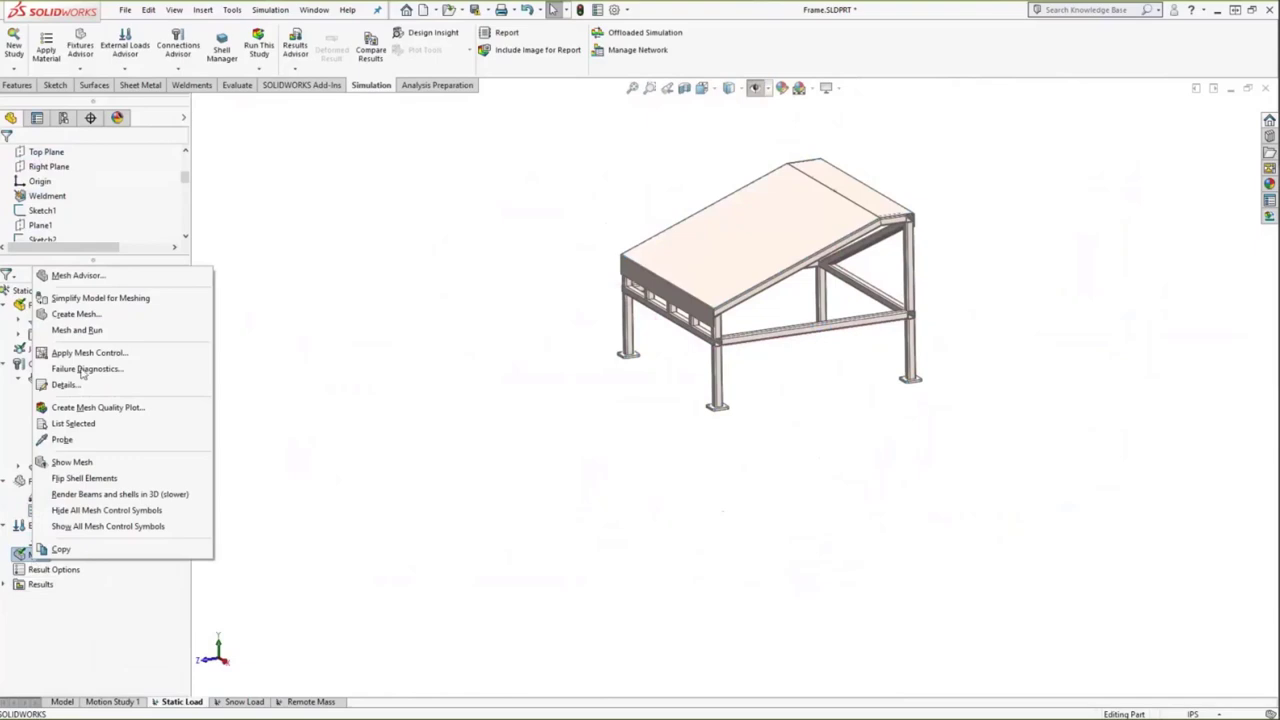
click(78, 462)
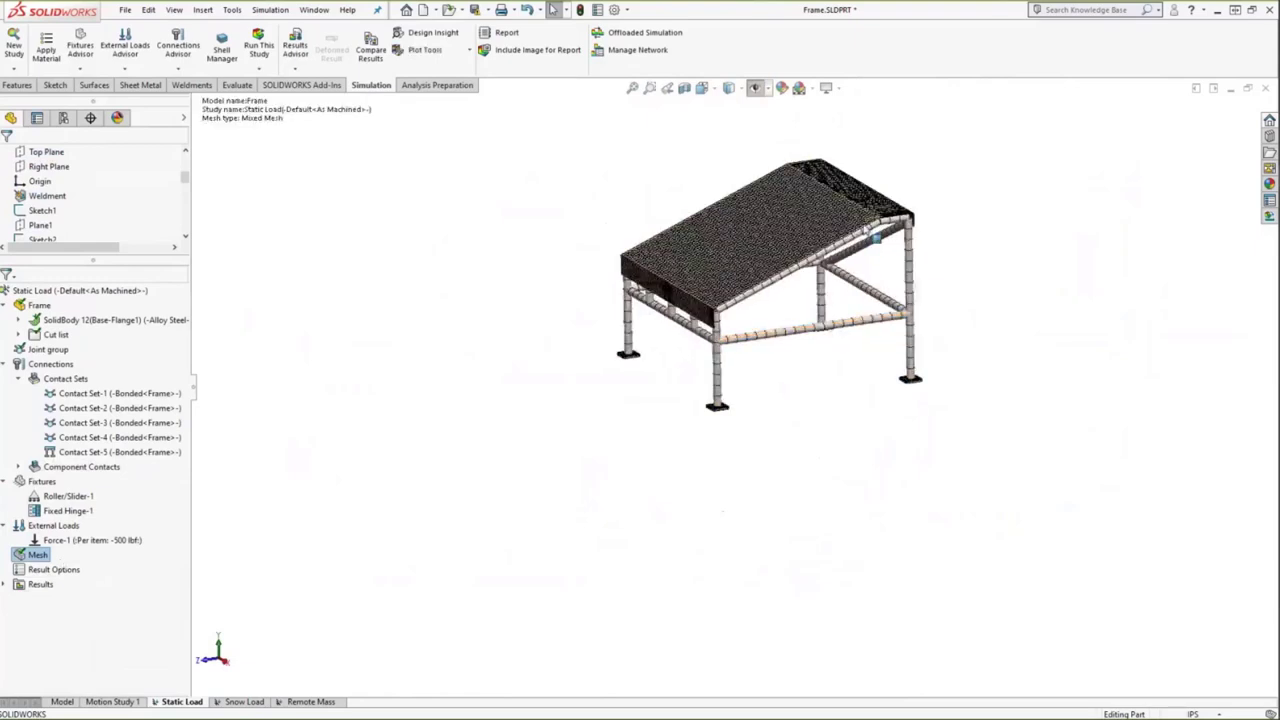
scroll(691, 529, down, 10)
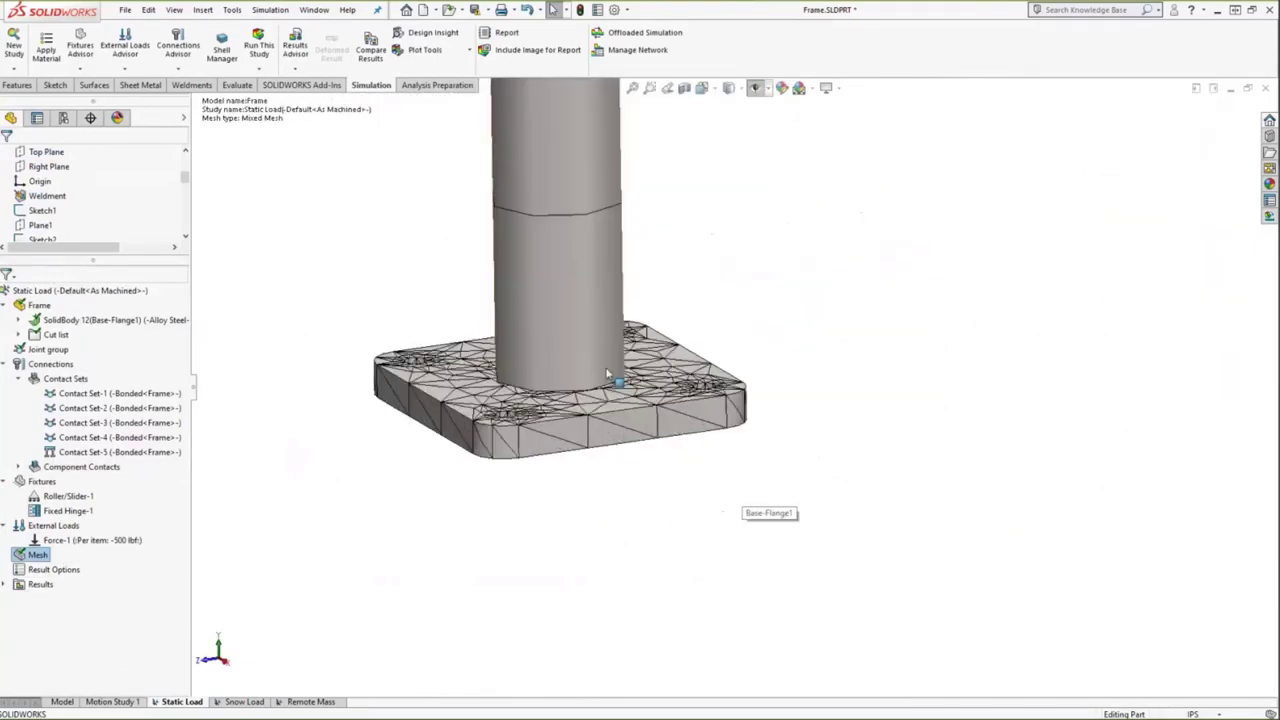
scroll(740, 385, up, 5)
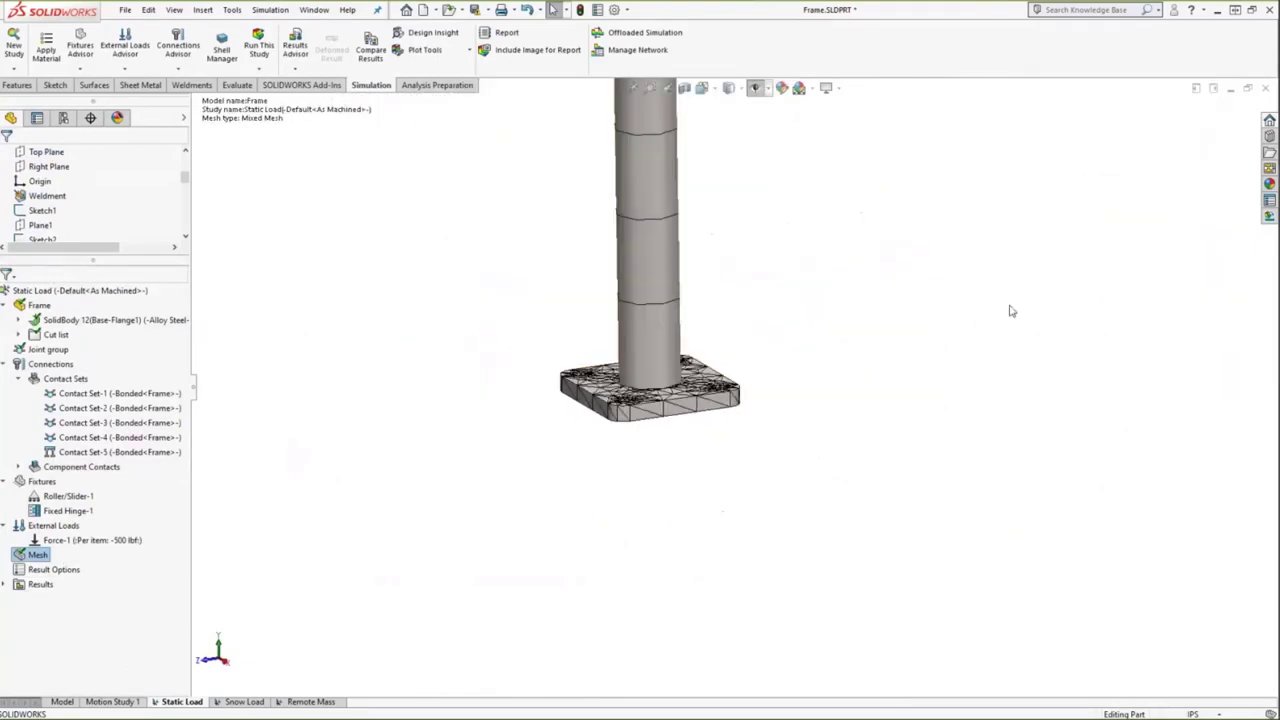
scroll(1010, 311, up, 8)
scroll(968, 213, up, 2)
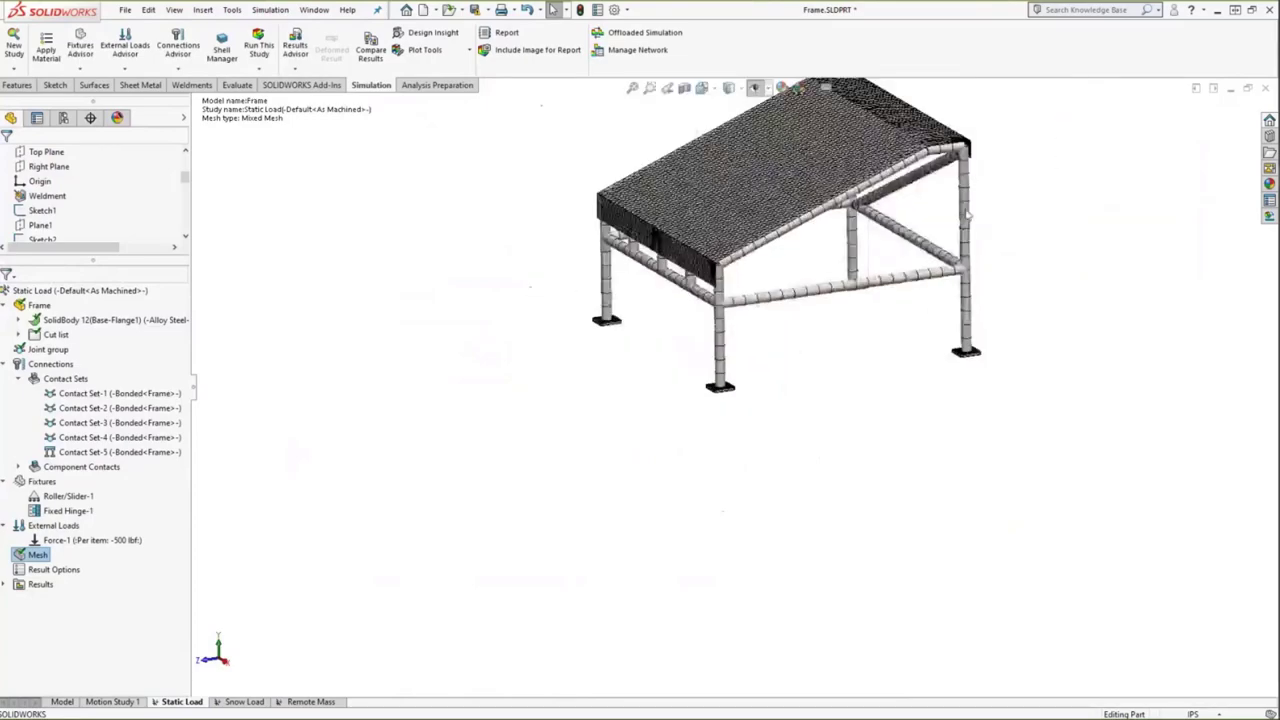
scroll(968, 213, down, 3)
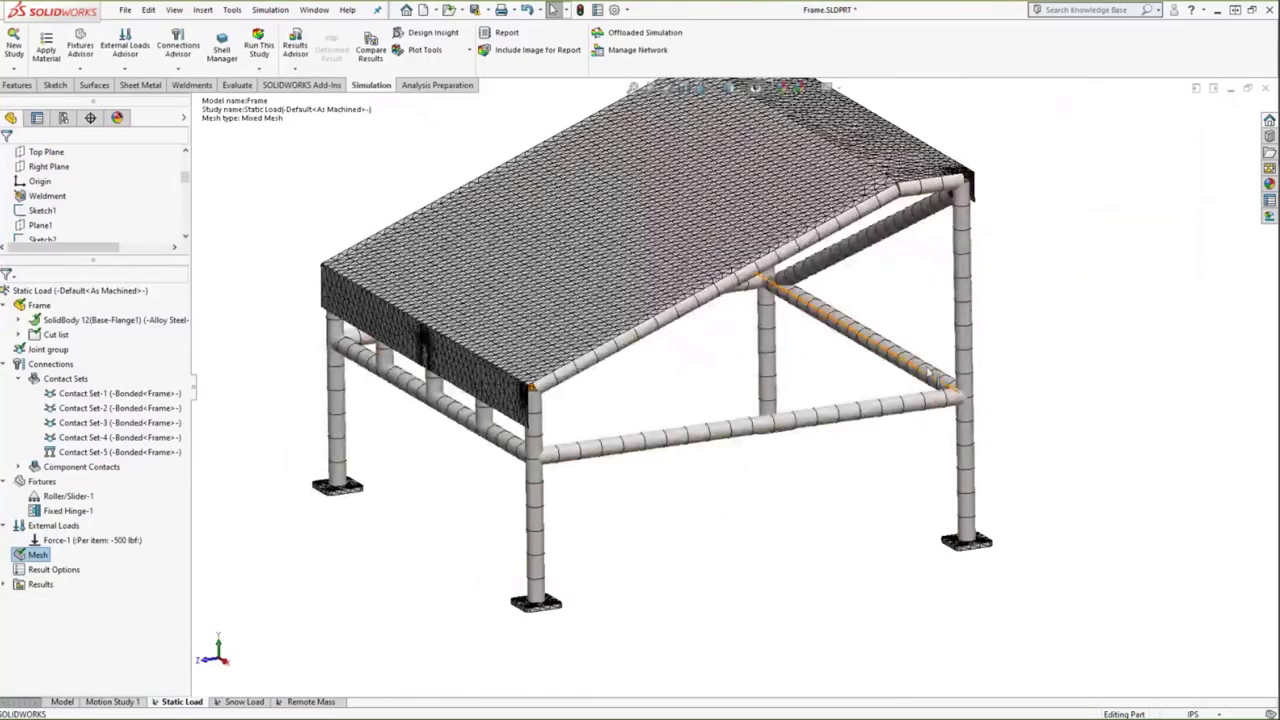
Step: Display the frame's von Mises stress plot and examine the deformed roof sheet from several angles
middle_drag(898, 170, 797, 168)
key(f)
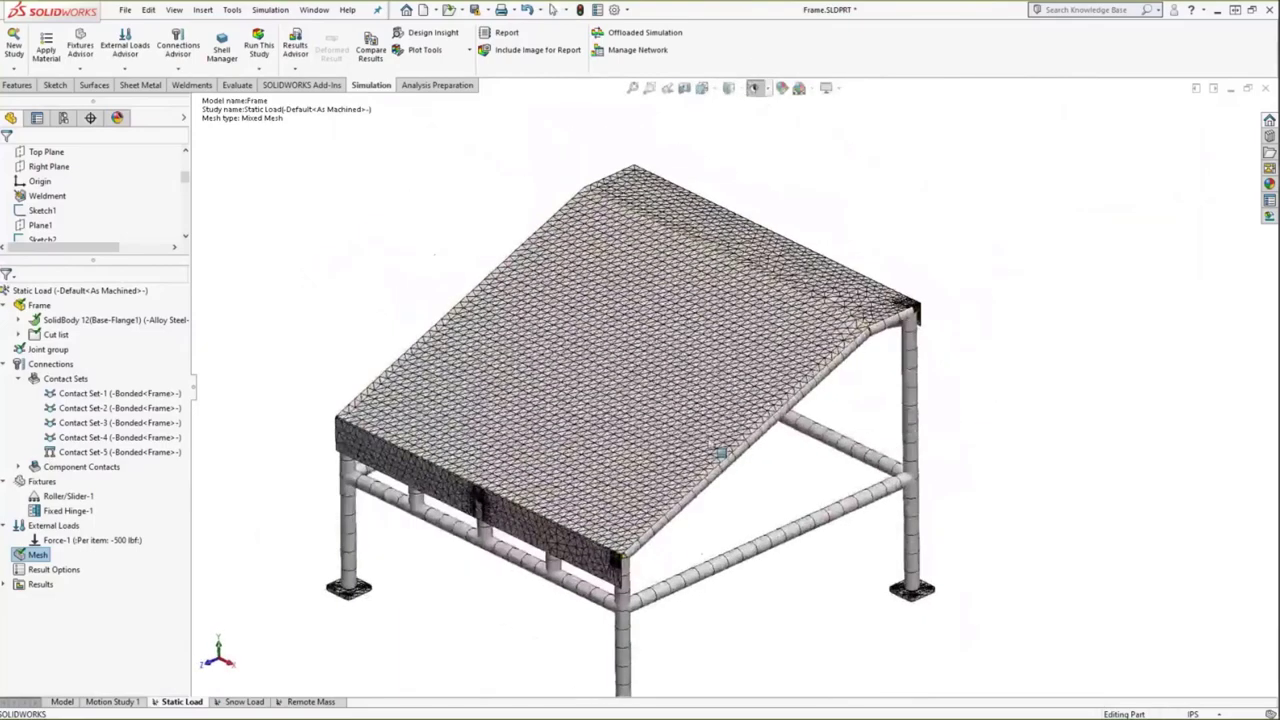
click(6, 584)
click(80, 599)
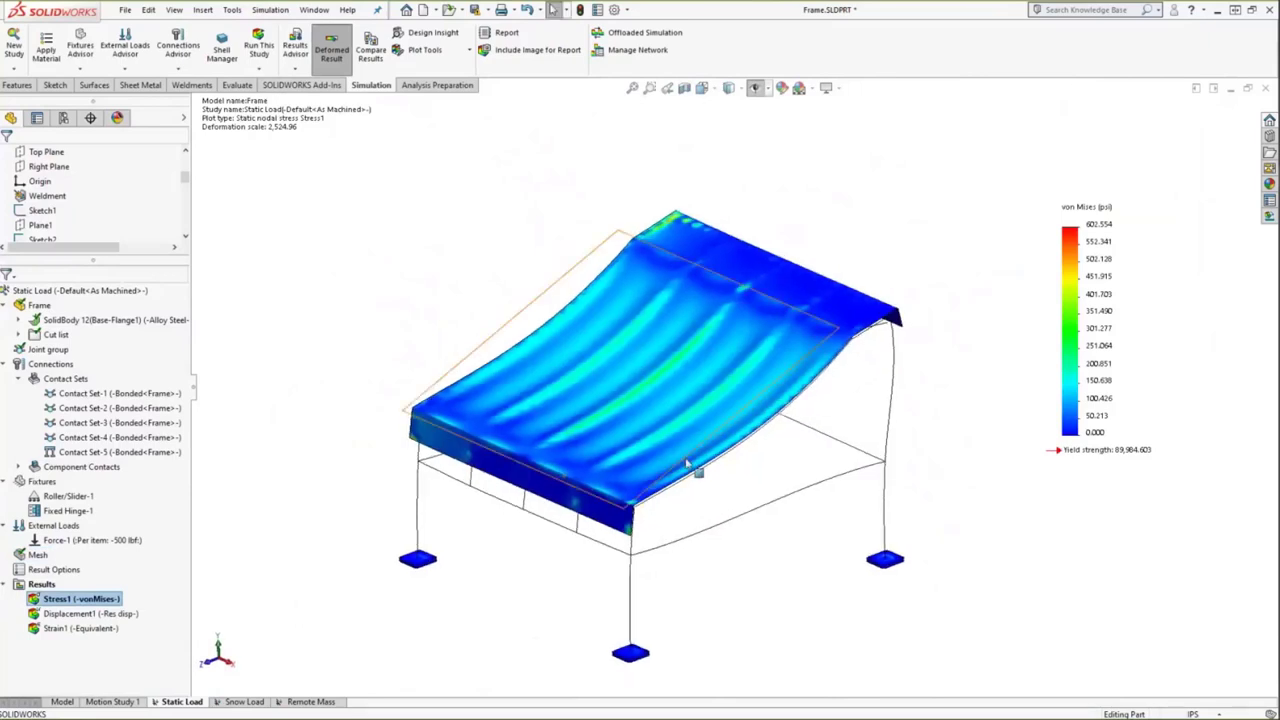
middle_drag(682, 472, 737, 271)
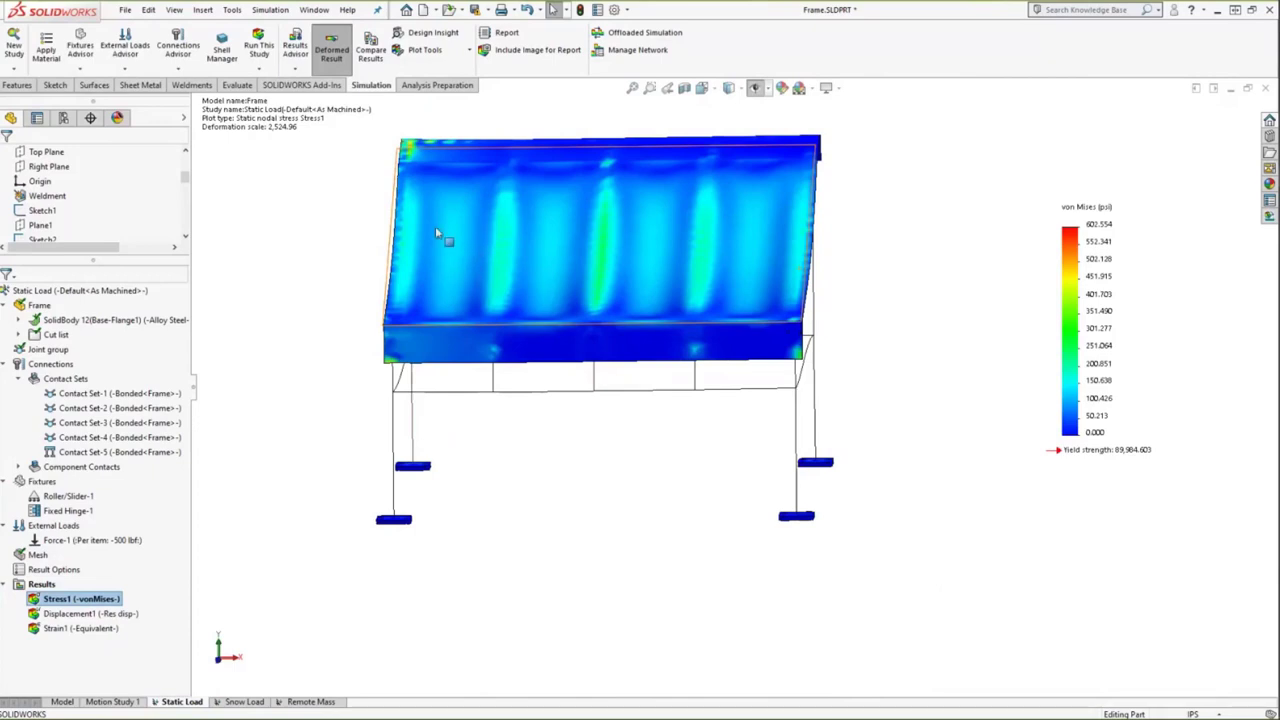
middle_drag(689, 279, 575, 325)
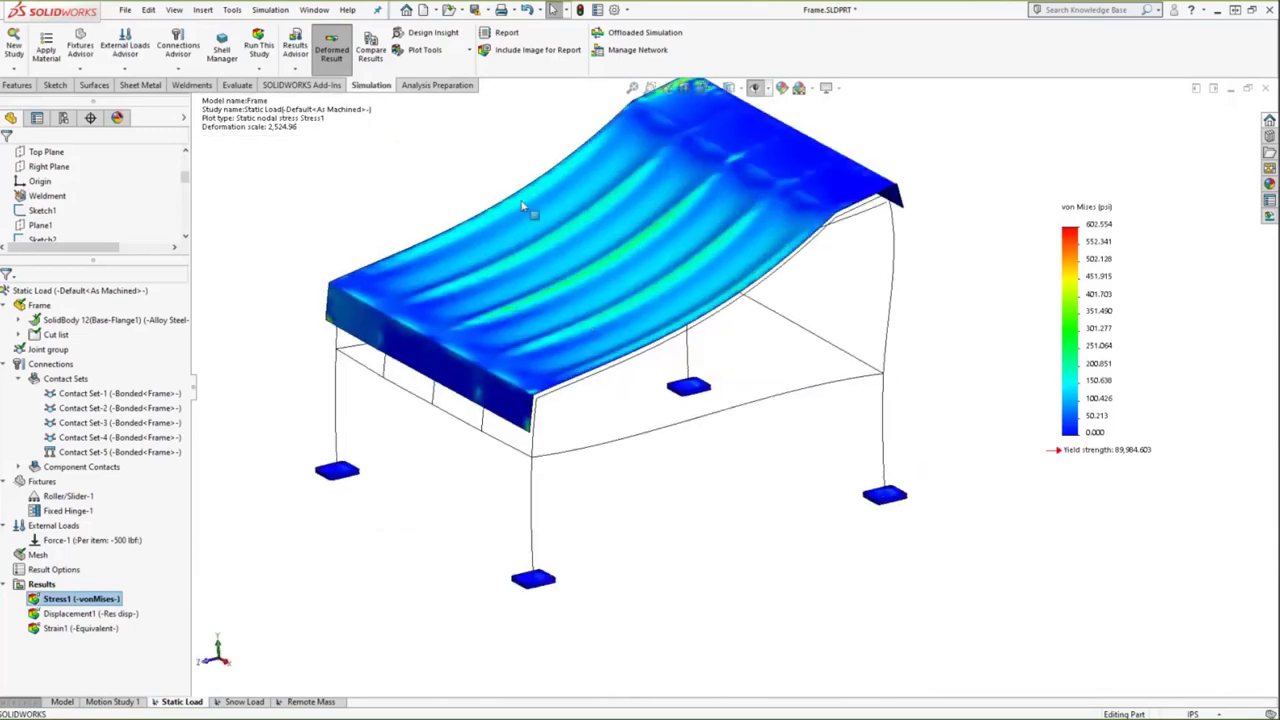
middle_drag(523, 206, 693, 213)
click(693, 213)
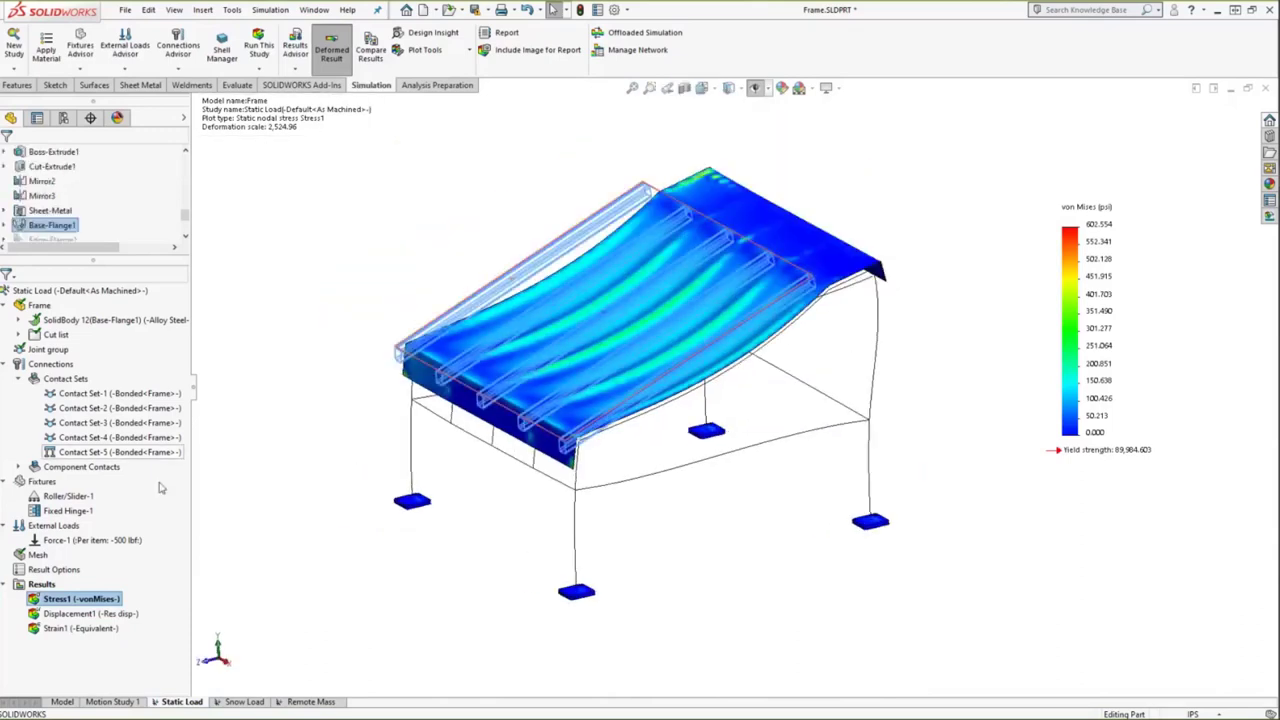
Step: Edit the Stress1 plot definition to display beams with axial stress in psi, and apply it while keeping the definition open
right_click(106, 600)
key(Escape)
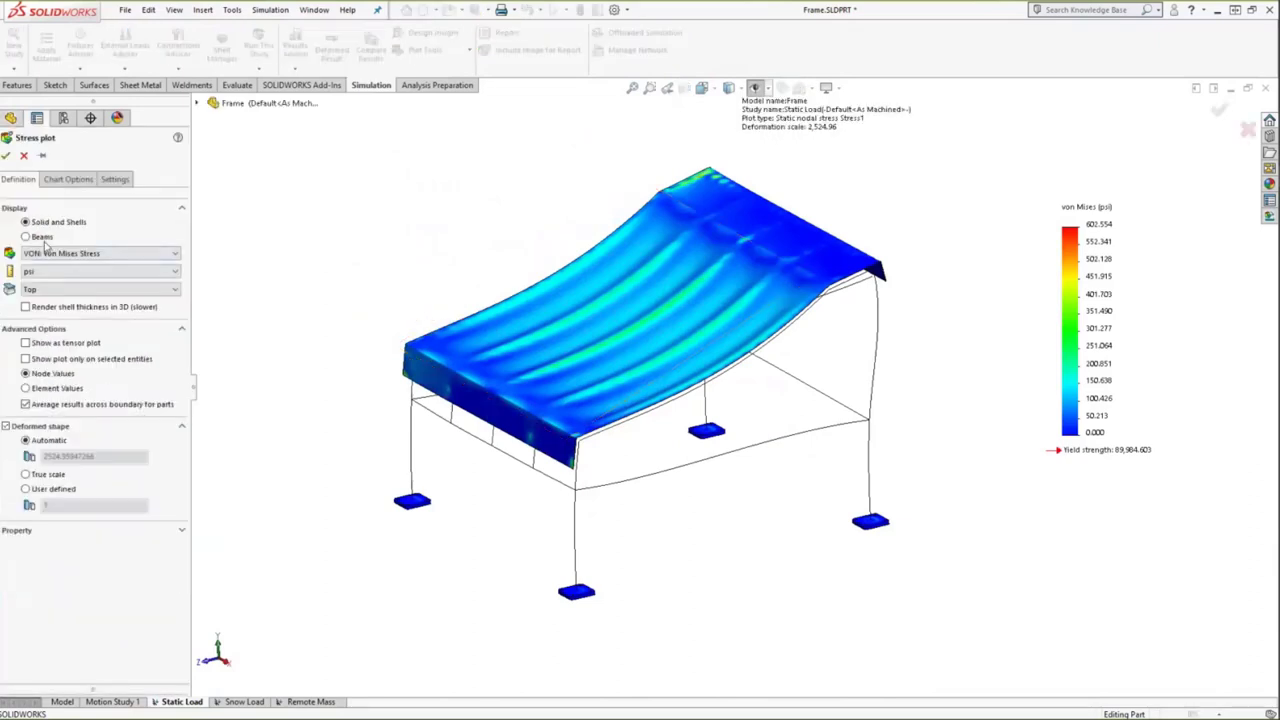
click(25, 236)
click(41, 155)
click(7, 155)
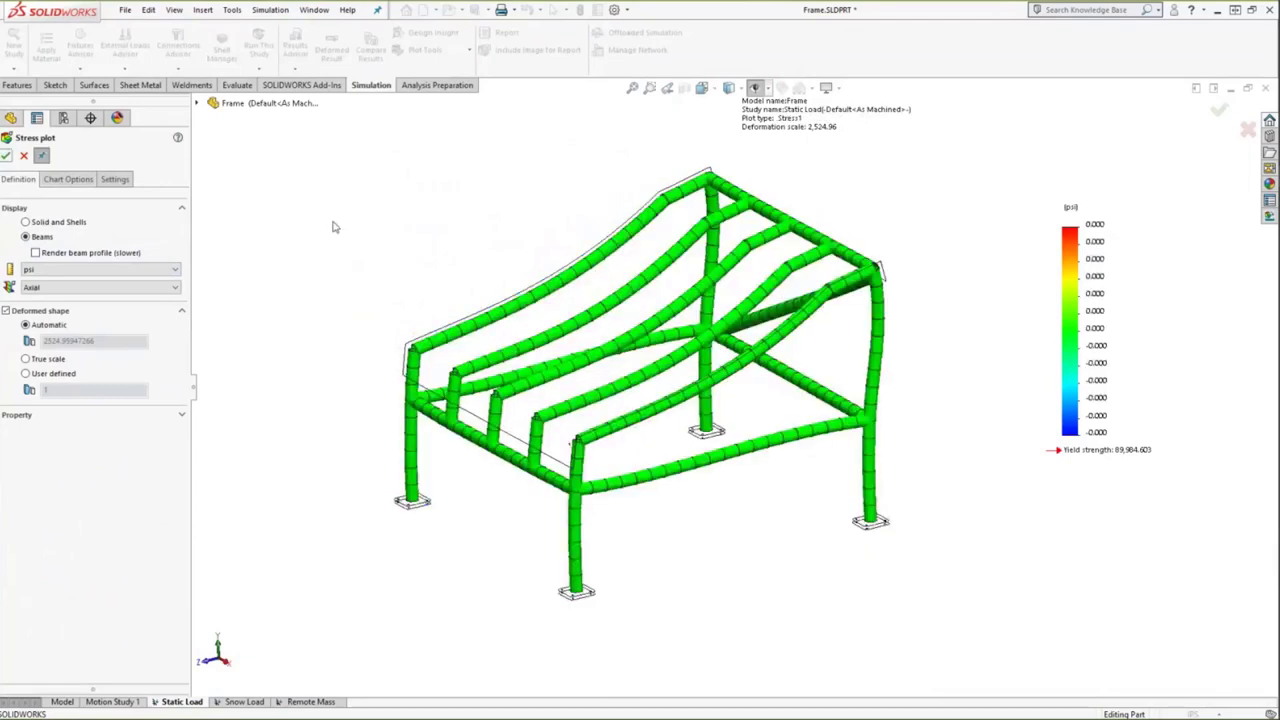
Step: Plot the beams' upper bound bending stress in DIR 1, and select upper bound bending in DIR 2
click(95, 287)
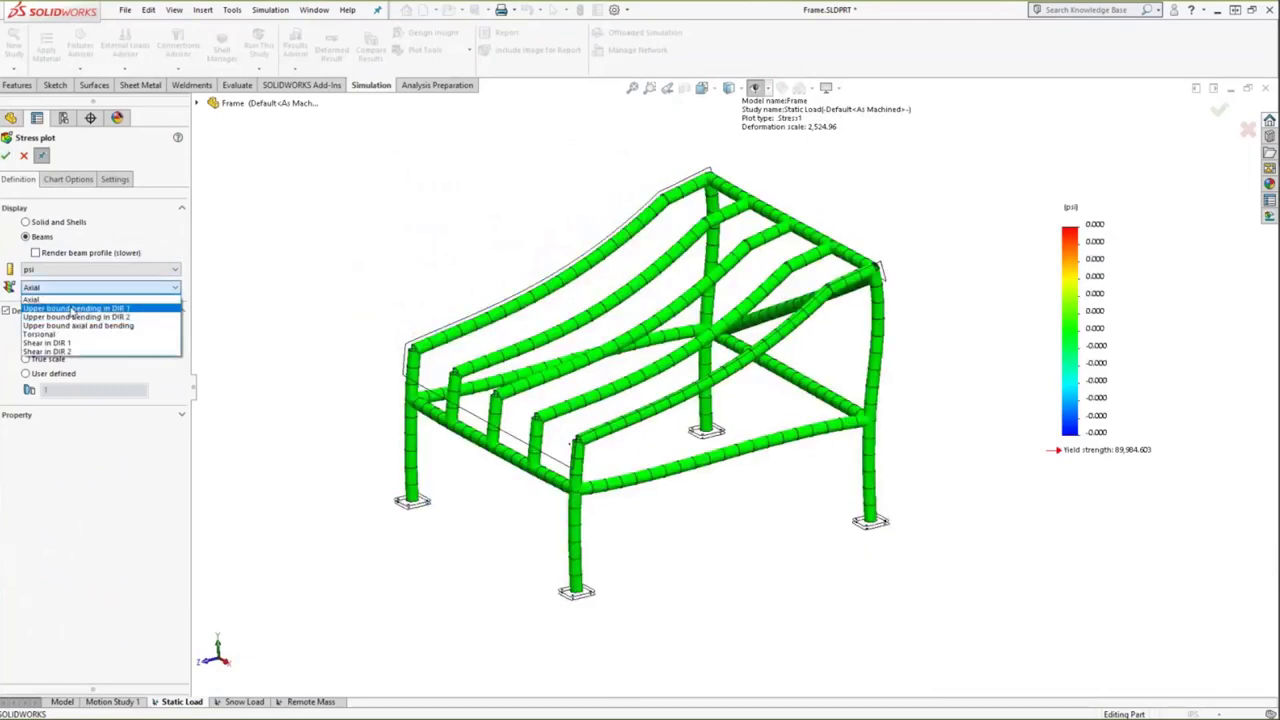
click(73, 309)
click(7, 155)
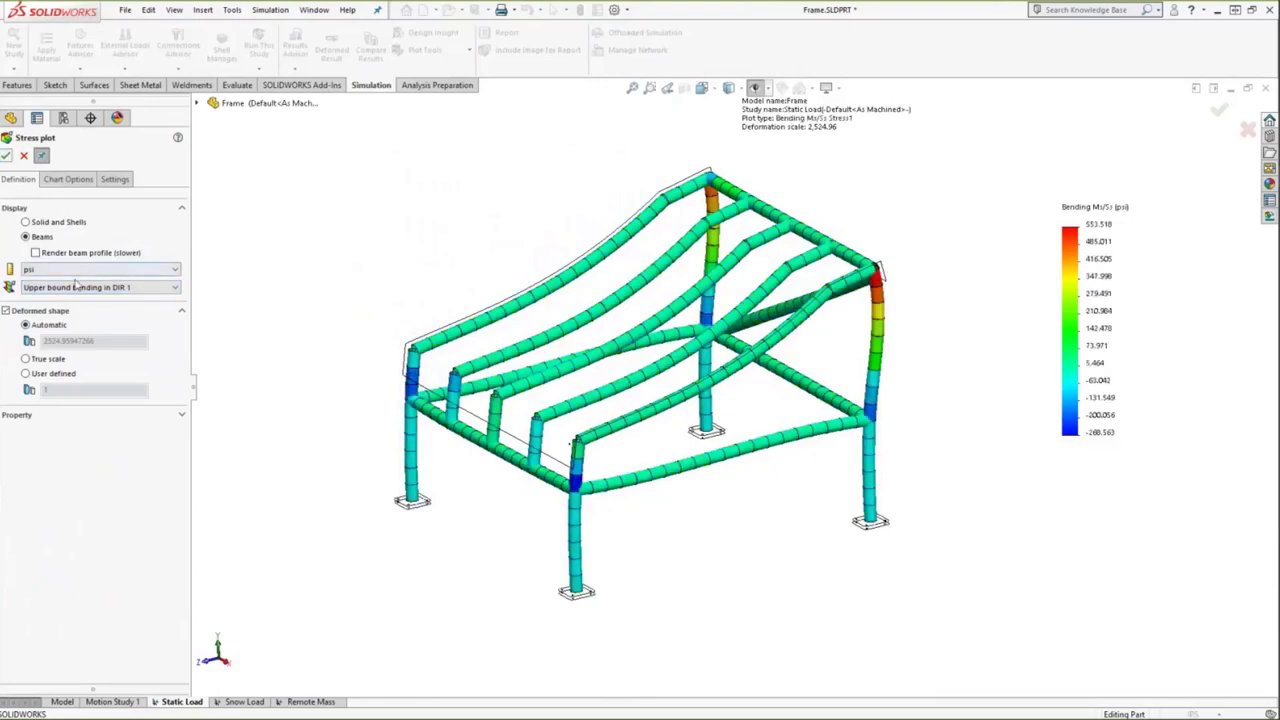
click(75, 287)
click(86, 320)
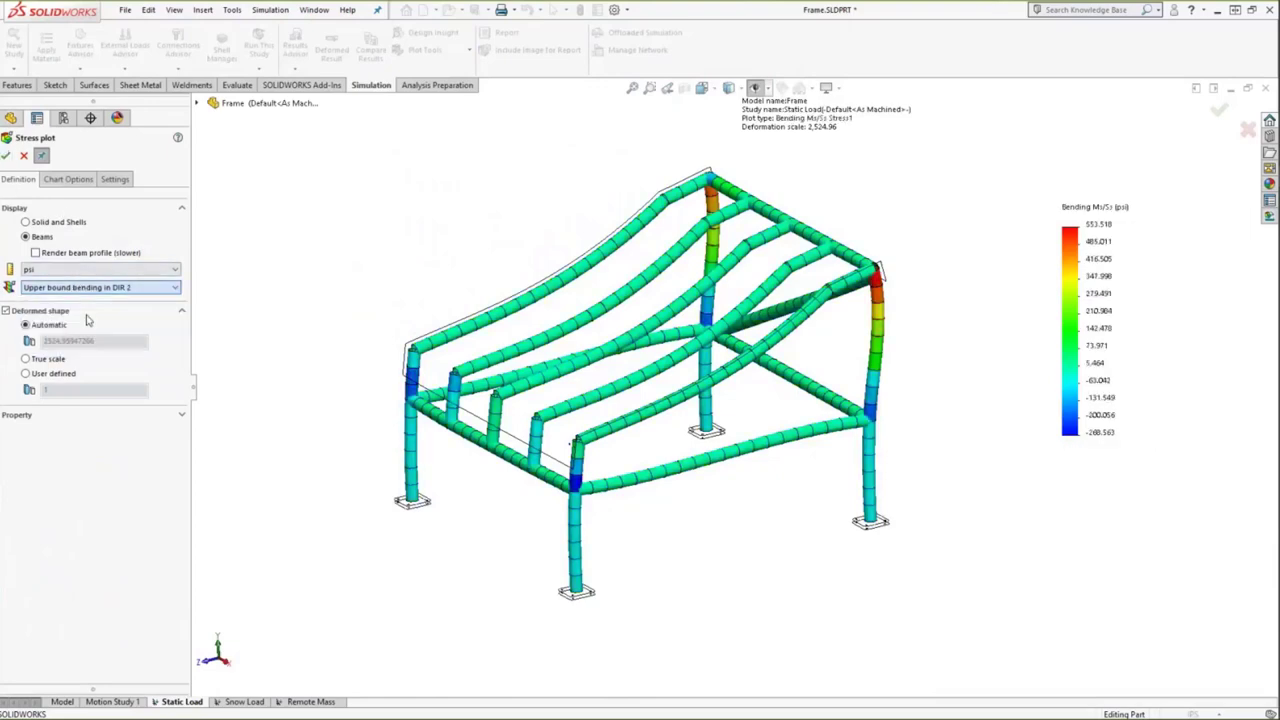
Step: Return the Stress1 plot to solid and shell von Mises stress, and close its definition
click(48, 222)
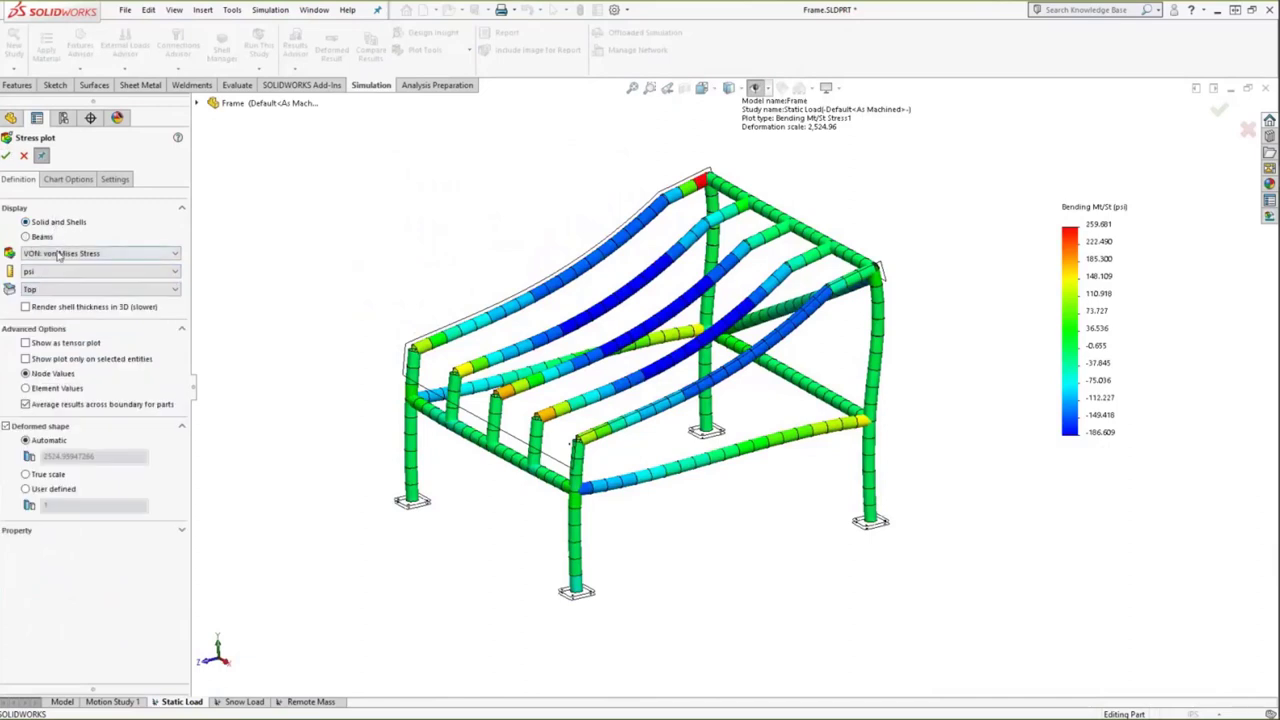
click(59, 255)
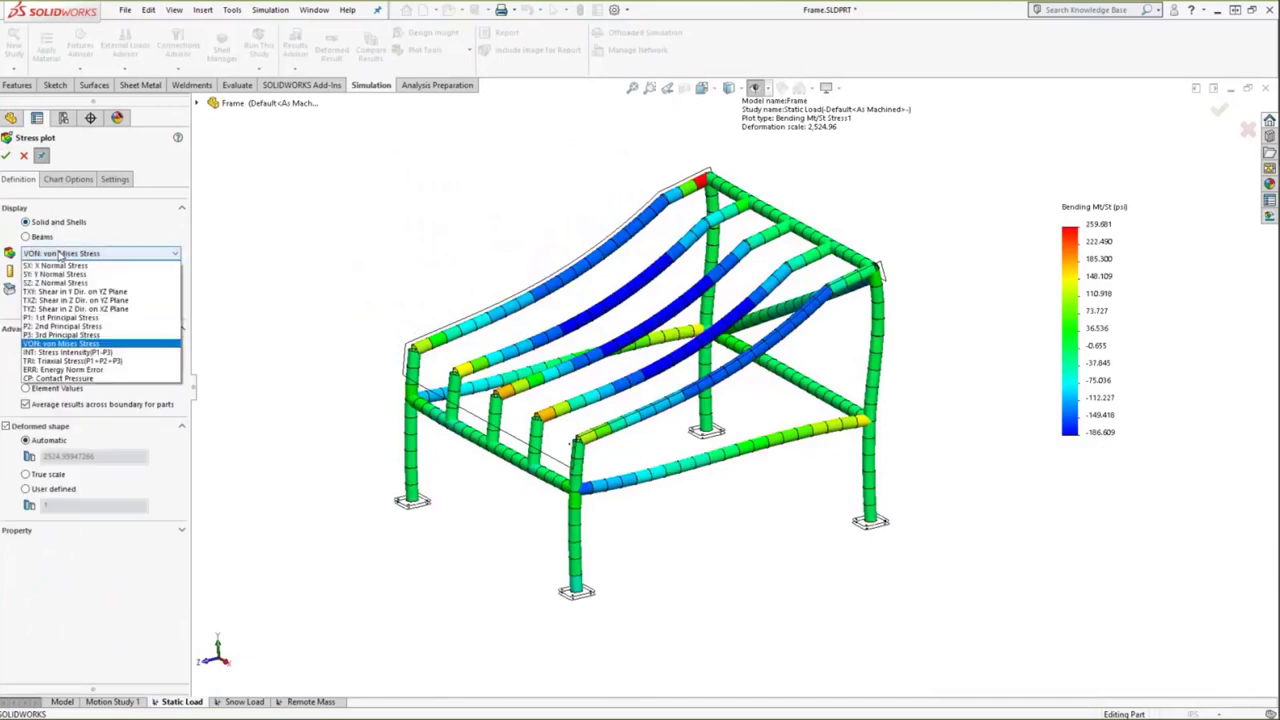
click(60, 343)
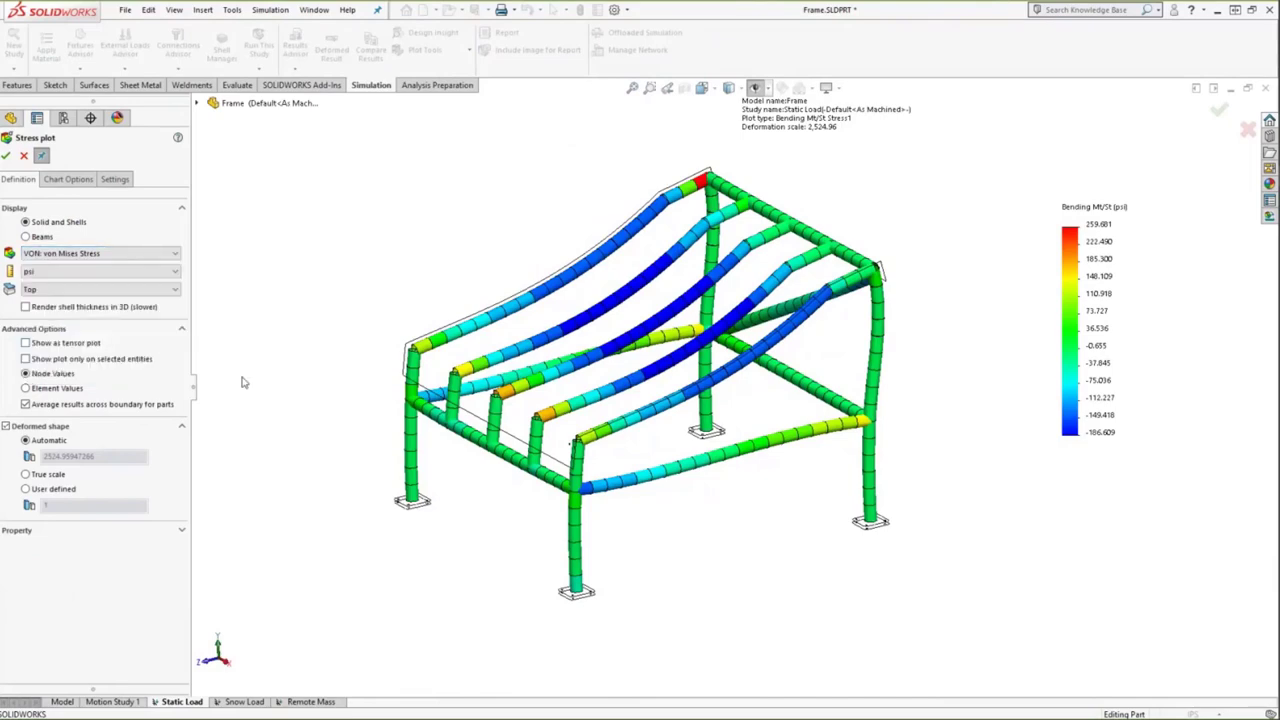
click(7, 157)
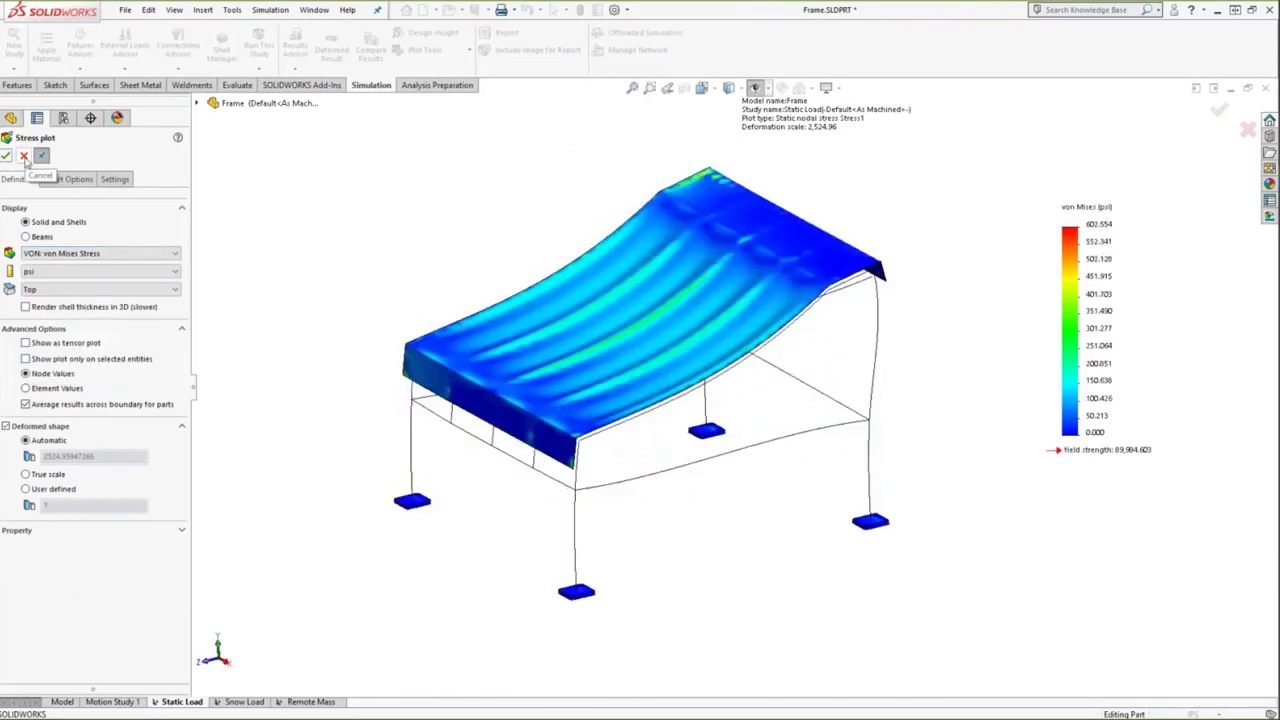
click(24, 157)
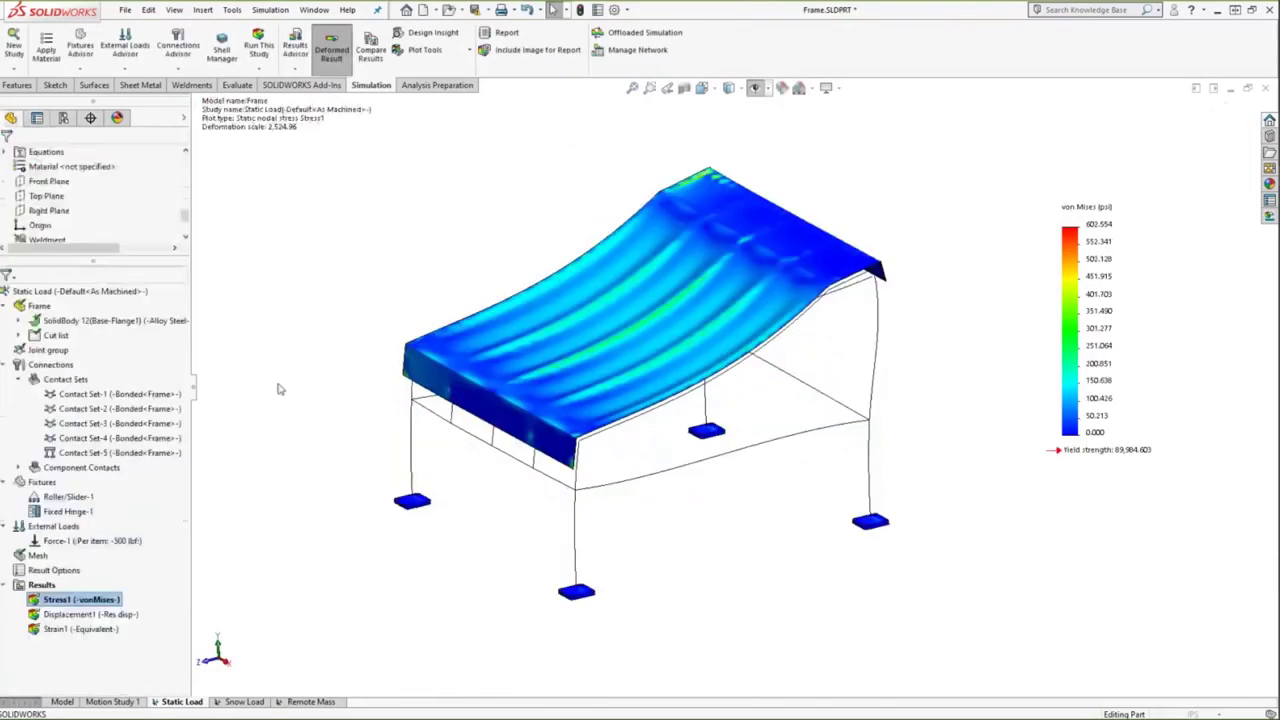
Step: Display the frame's resultant displacement plot and set it to render beams and shells in 3D
click(118, 613)
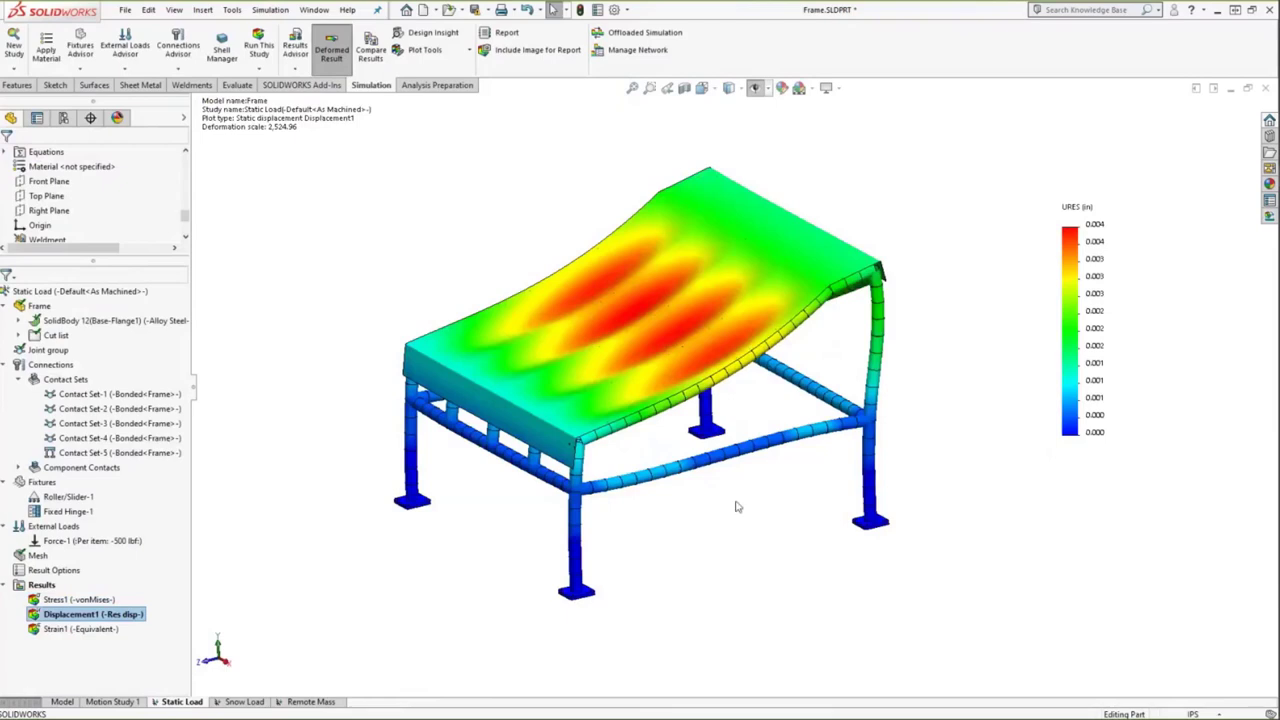
middle_drag(734, 503, 789, 498)
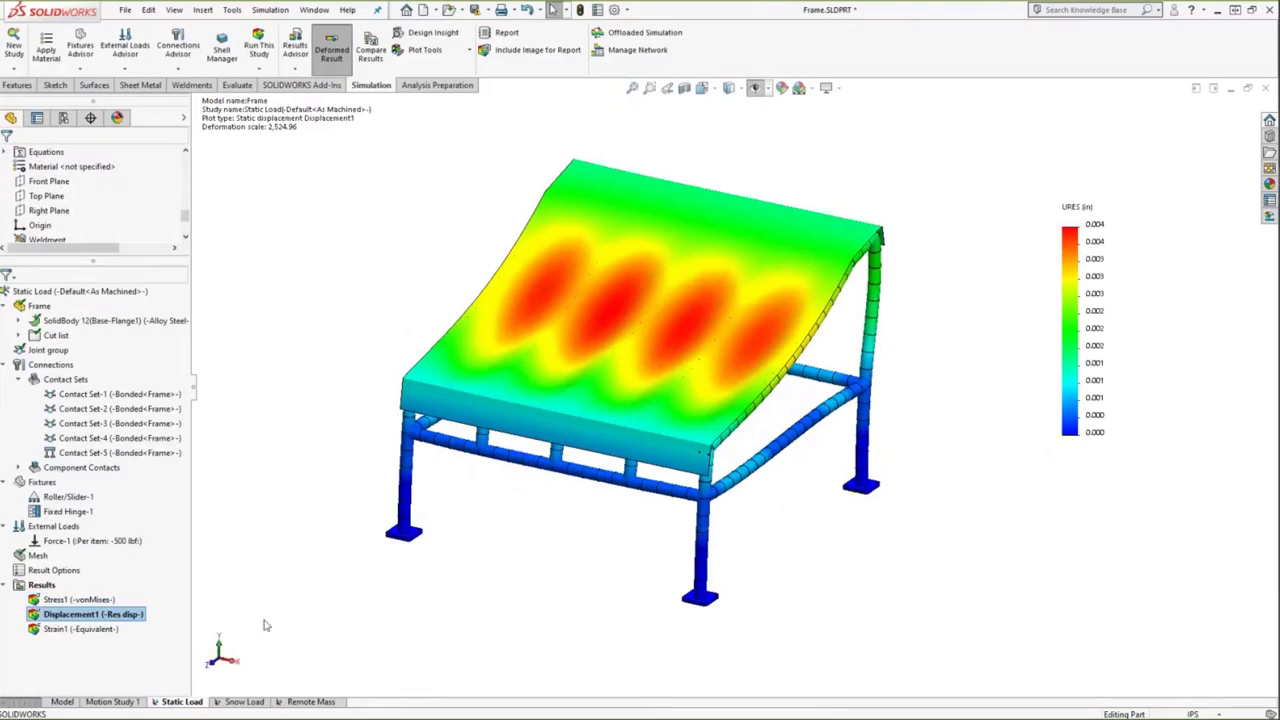
right_click(132, 618)
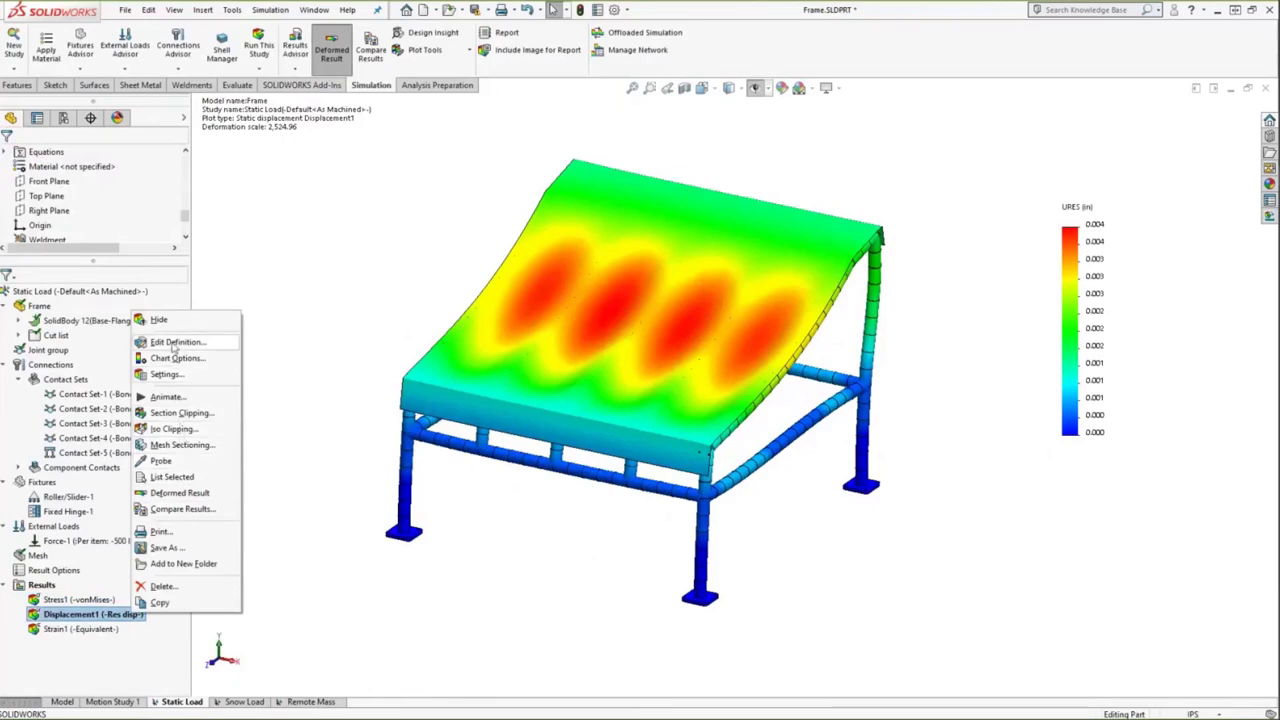
click(310, 388)
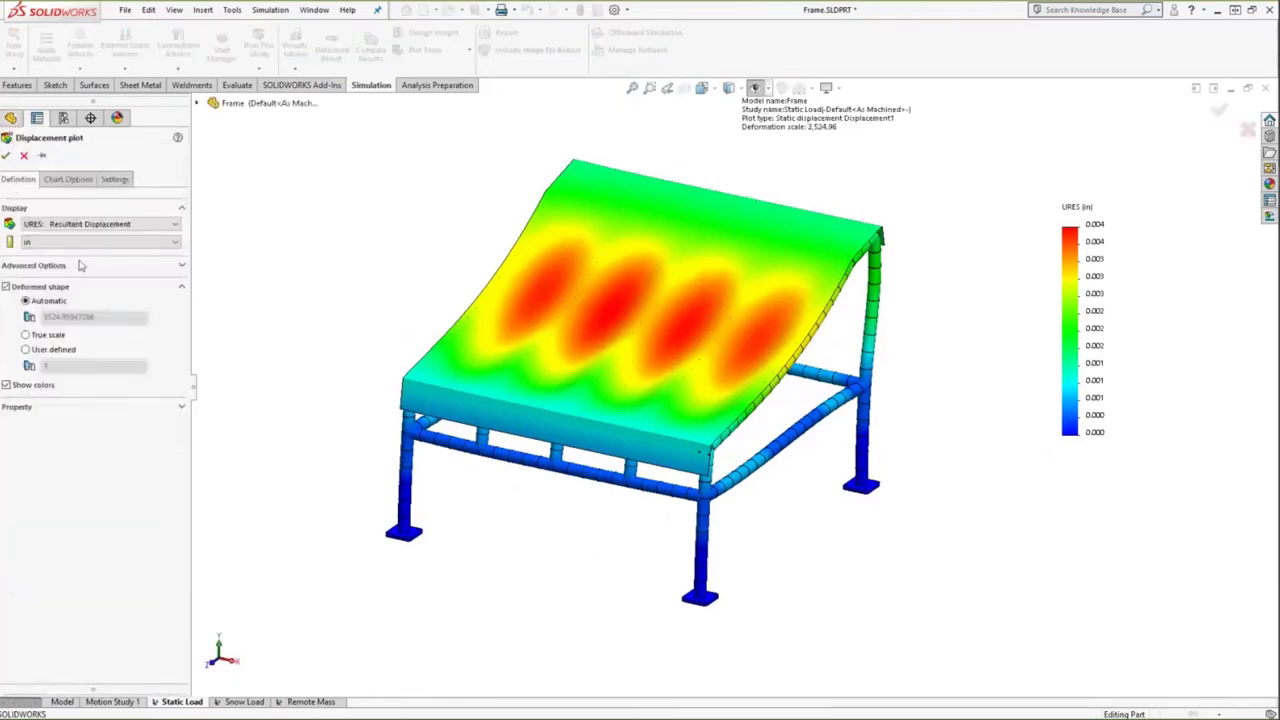
click(45, 266)
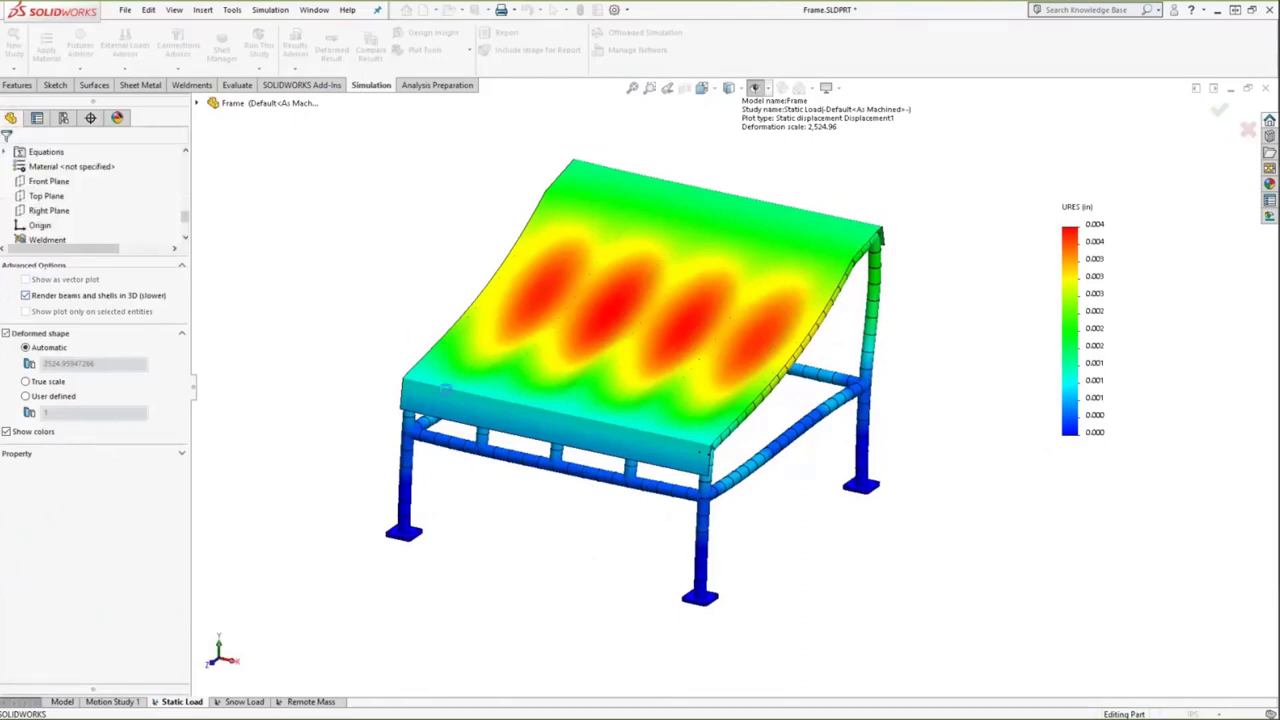
key(Return)
middle_drag(500, 495, 433, 550)
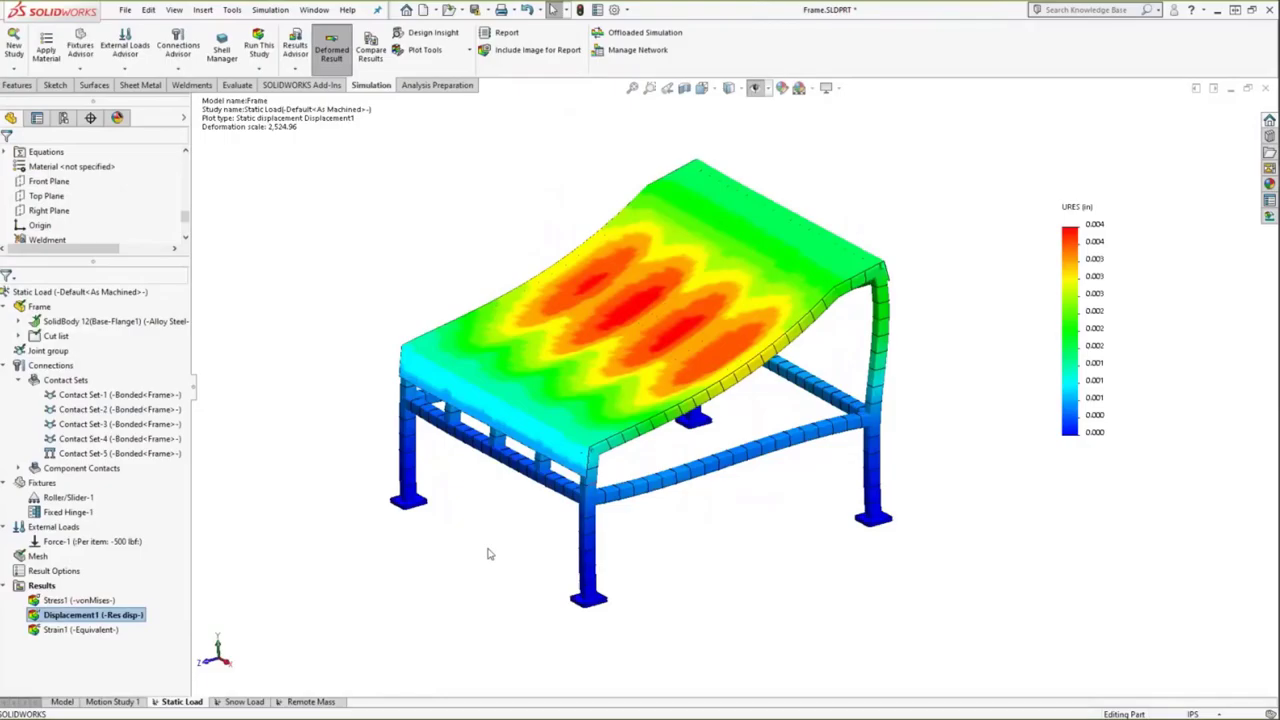
key(super+Tab)
click(489, 240)
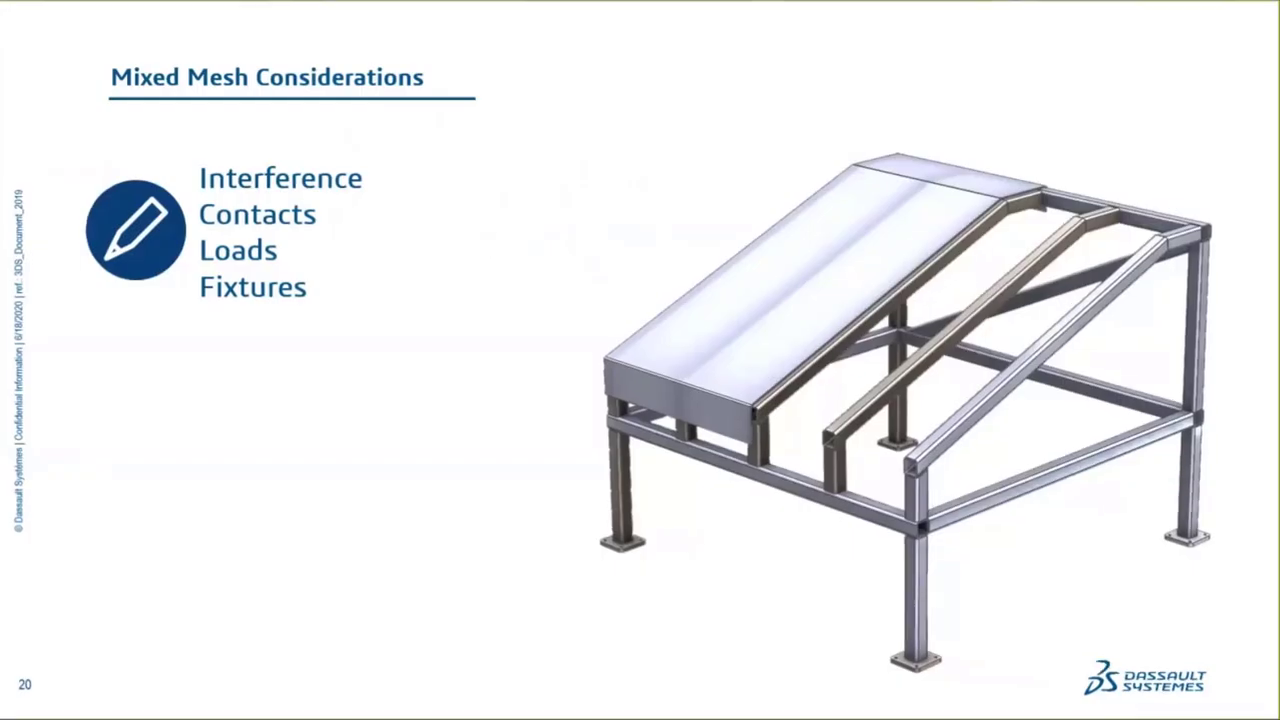
key(Right)
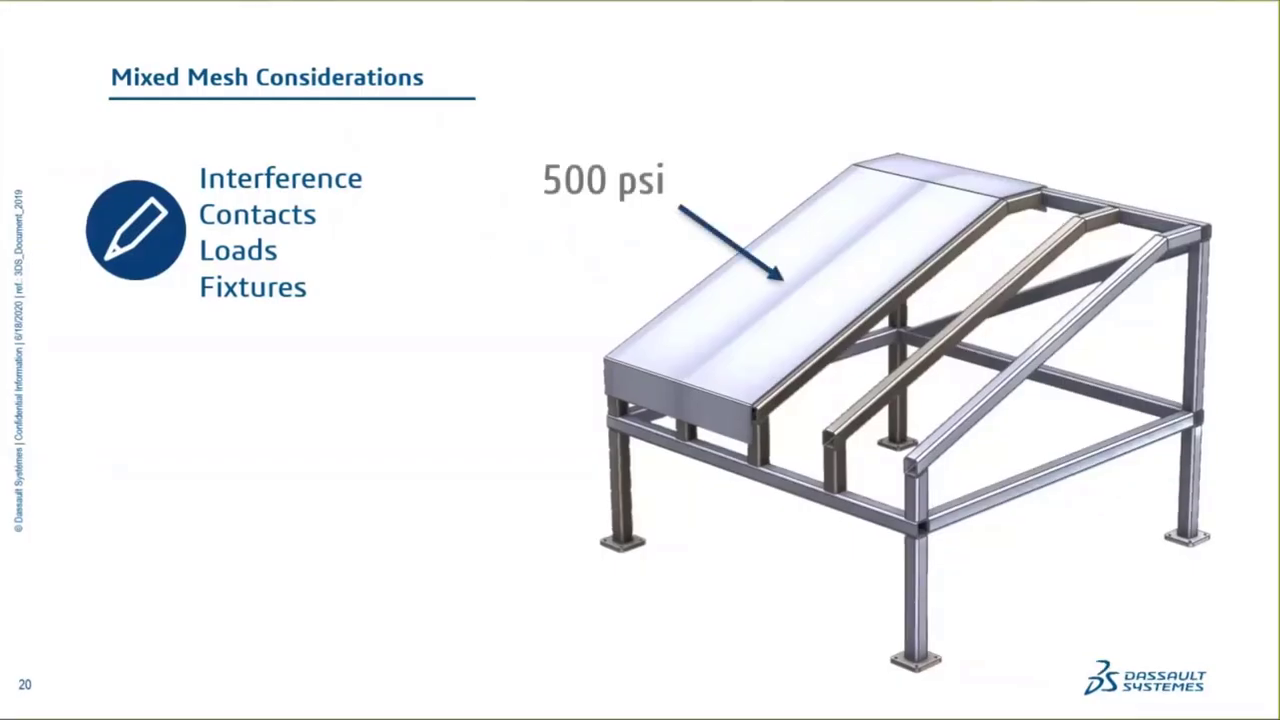
key(Right)
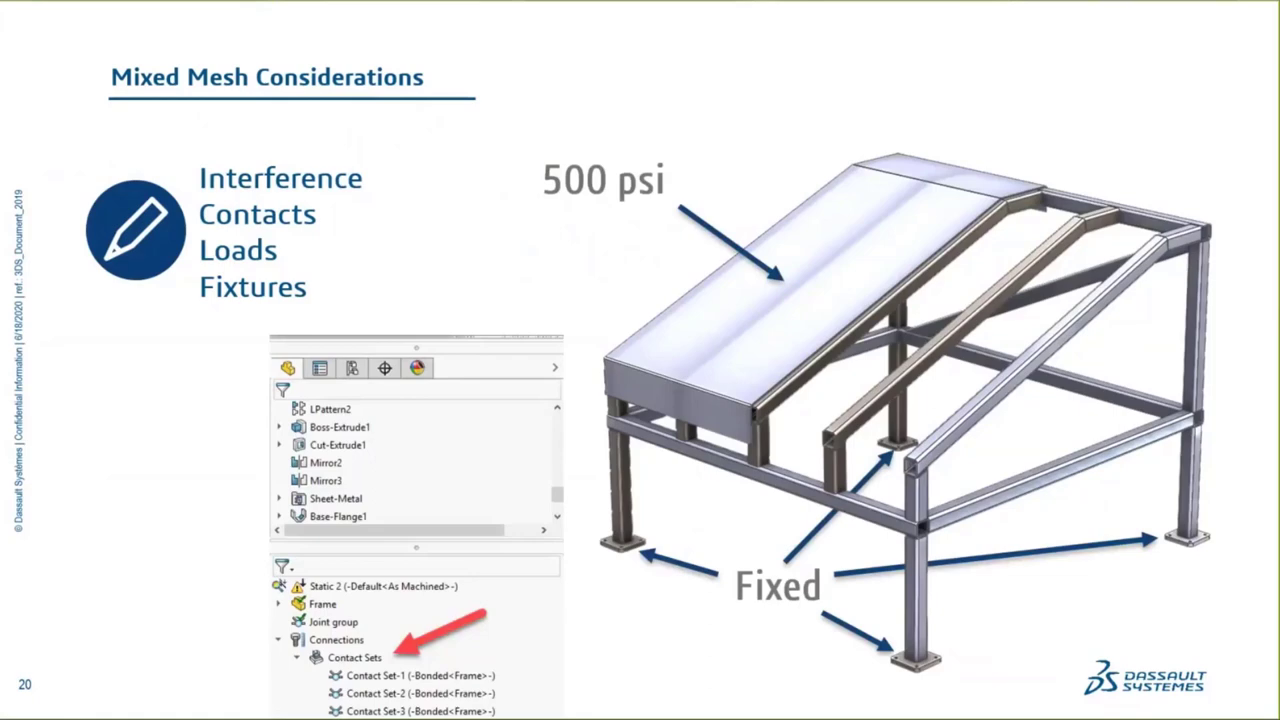
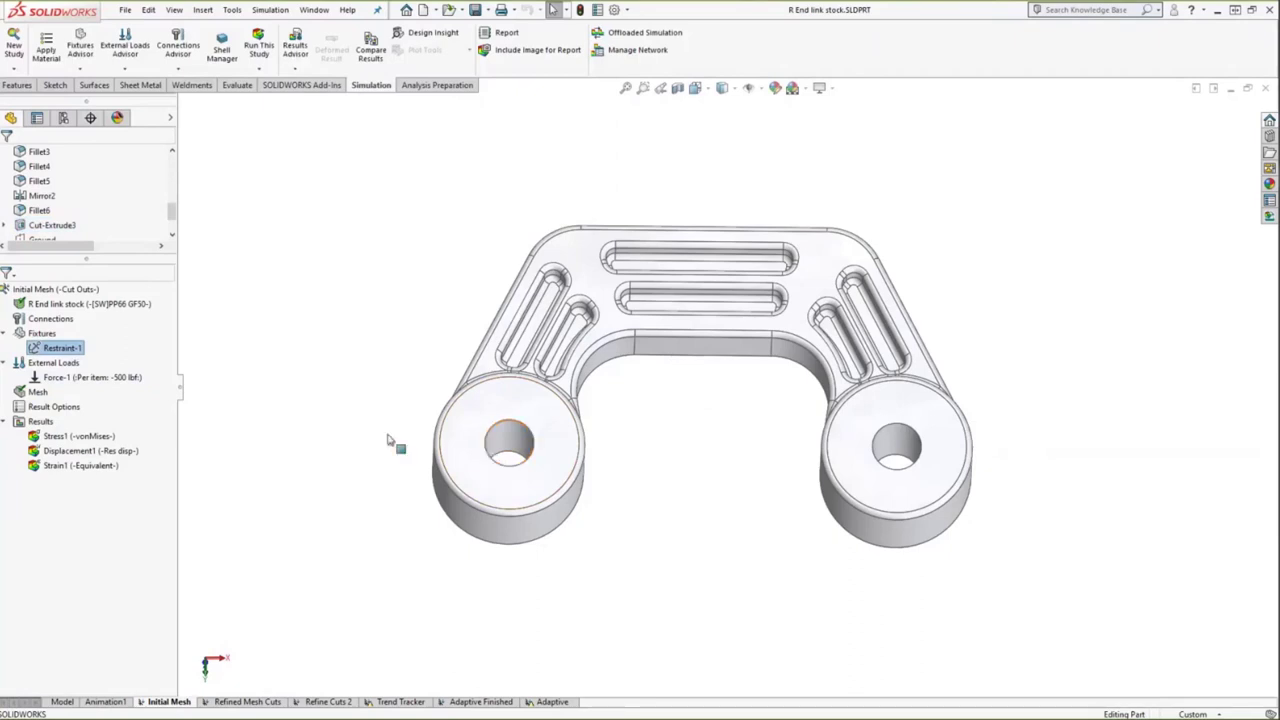
Step: Show the solid mesh of the end link in the Initial Mesh study and examine its elements
right_click(37, 392)
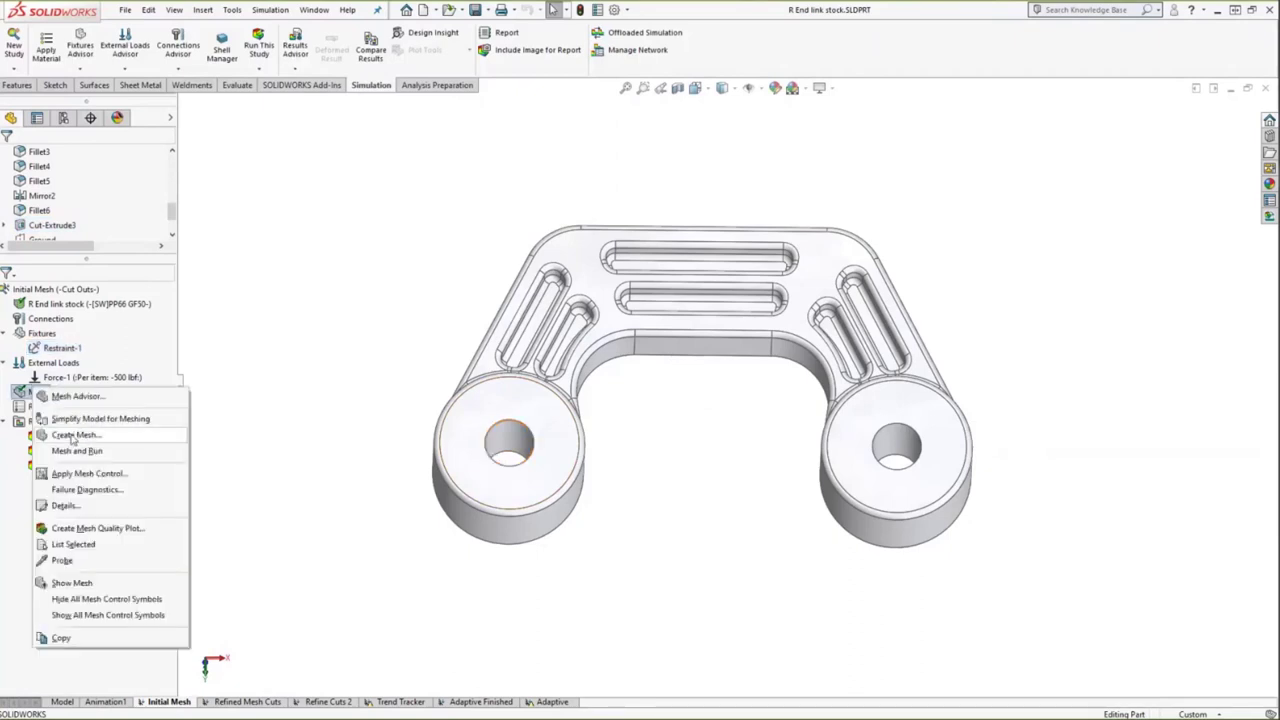
click(72, 582)
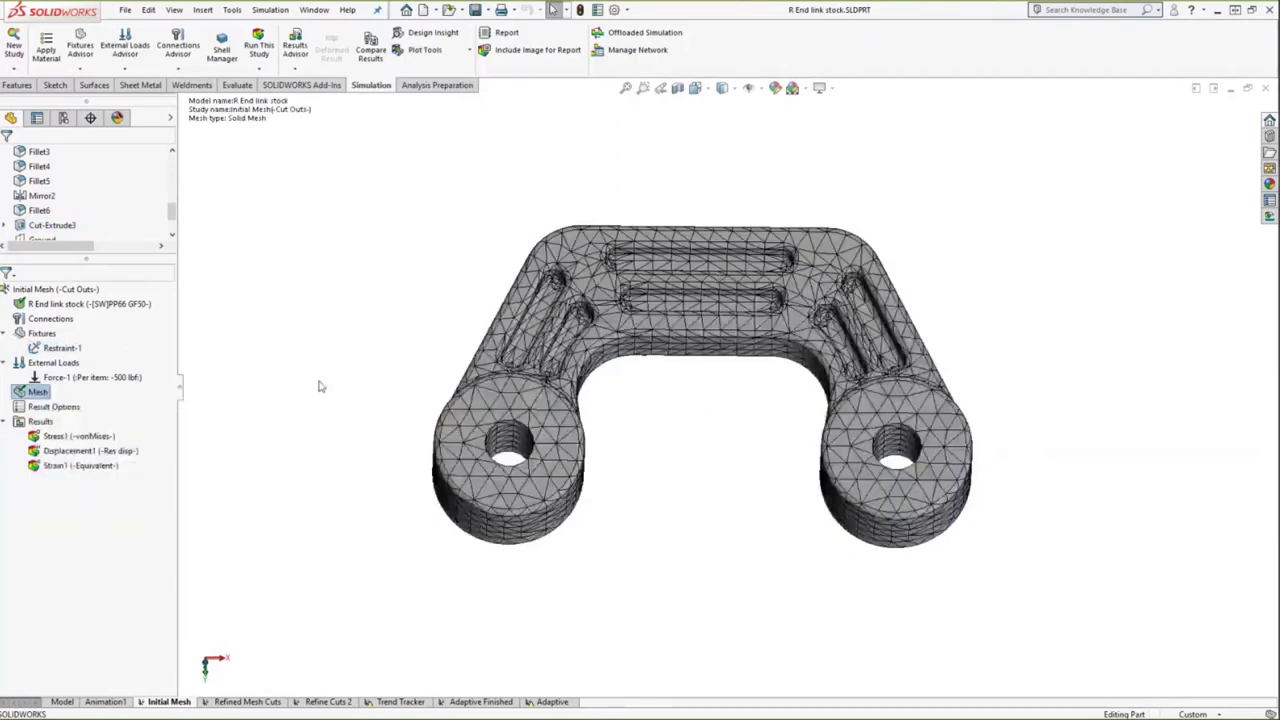
middle_drag(366, 366, 362, 300)
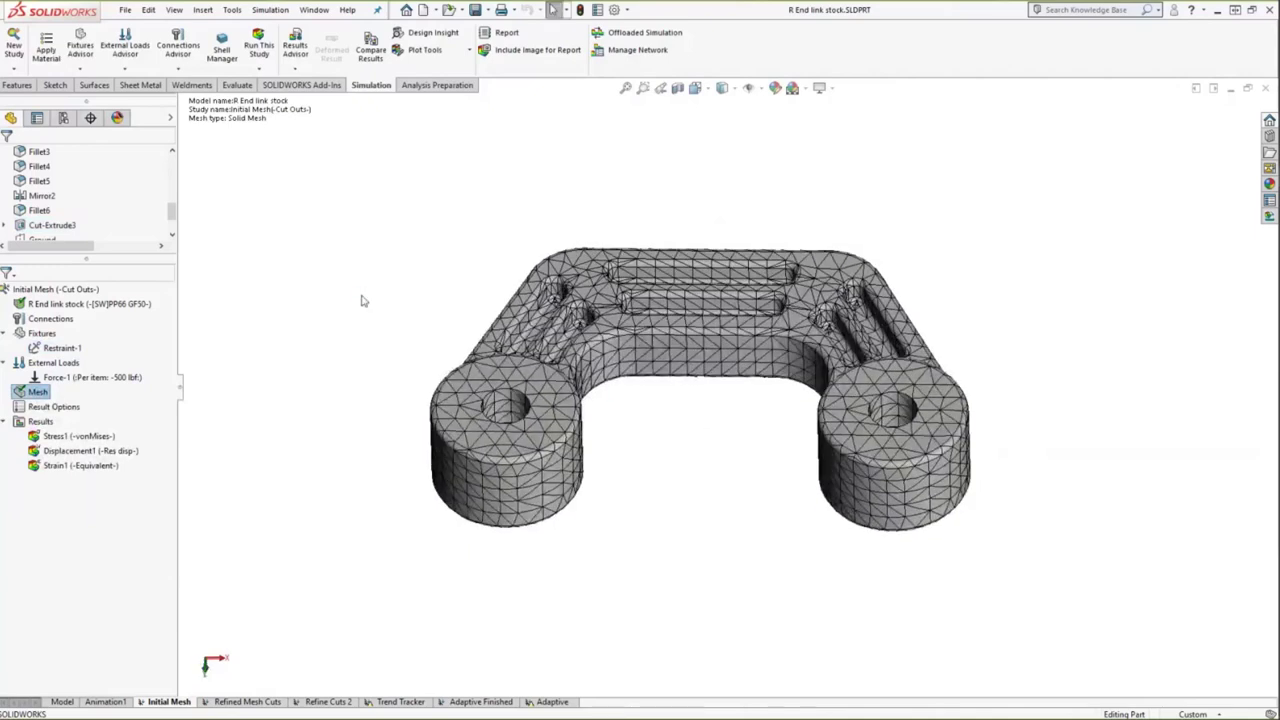
Step: Open the mesh details of the Initial Mesh study, enlarge the window to read the full list, and close it
right_click(38, 393)
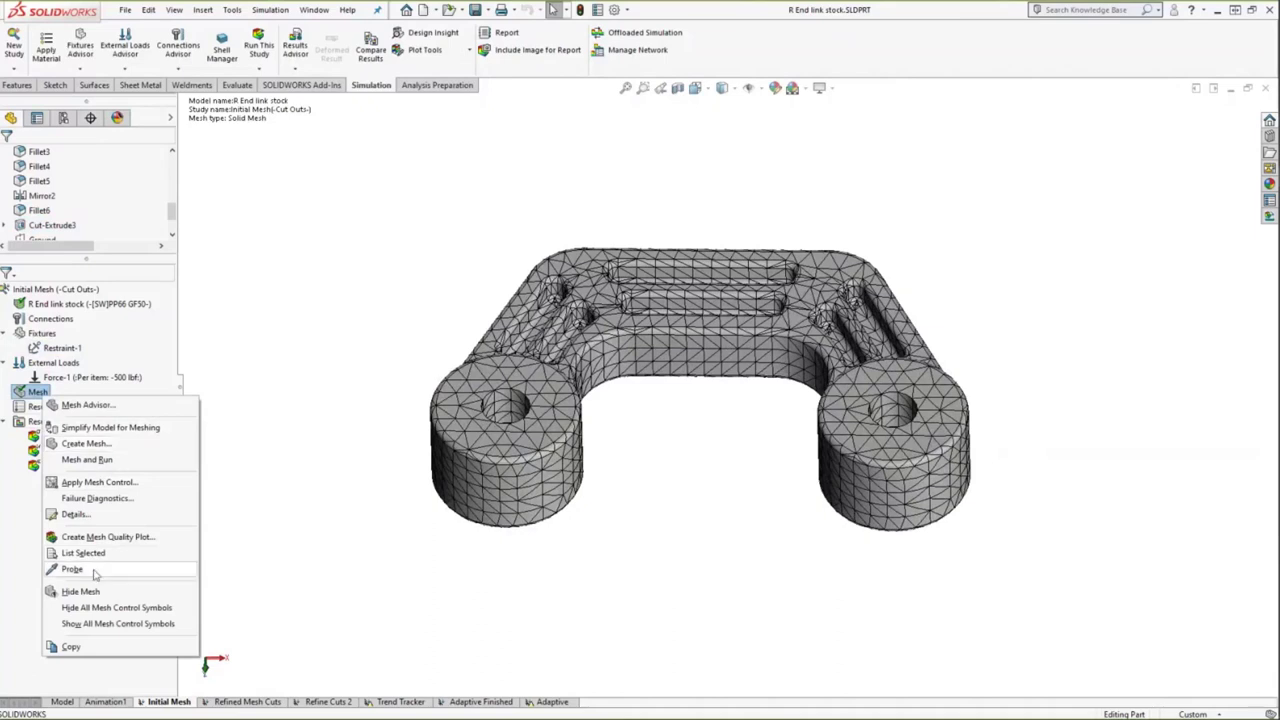
click(75, 514)
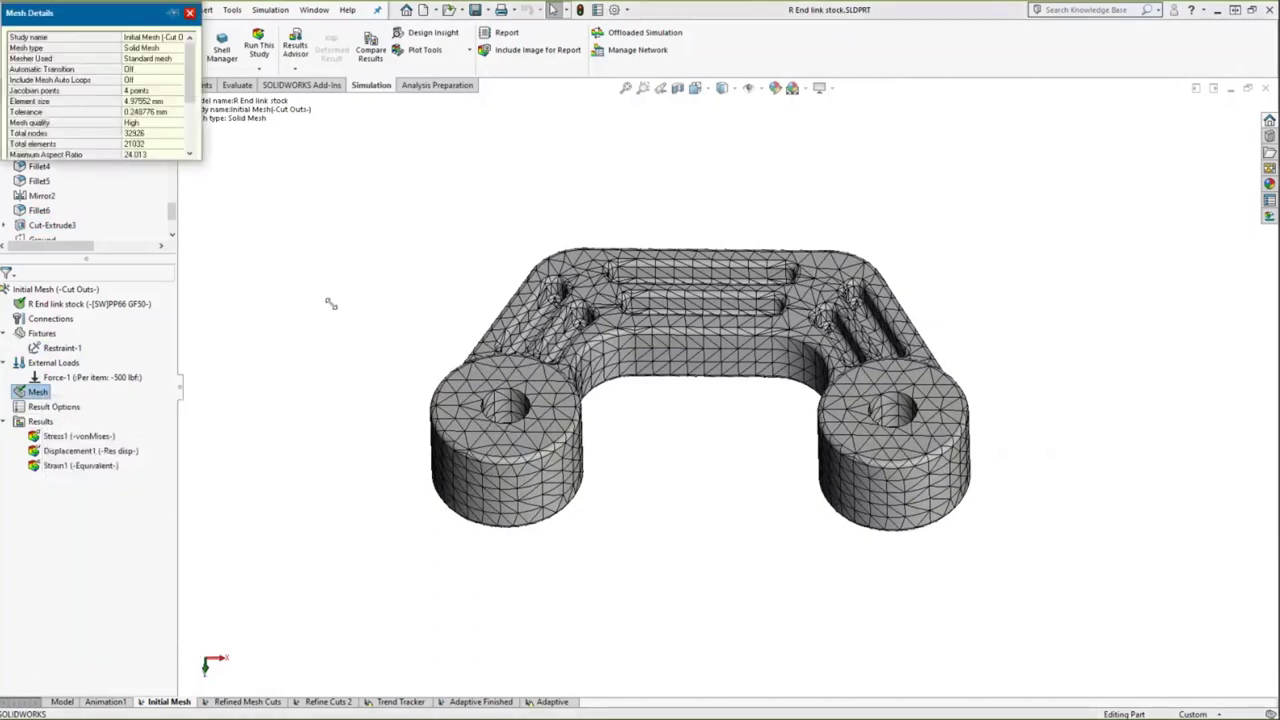
drag(331, 303, 329, 305)
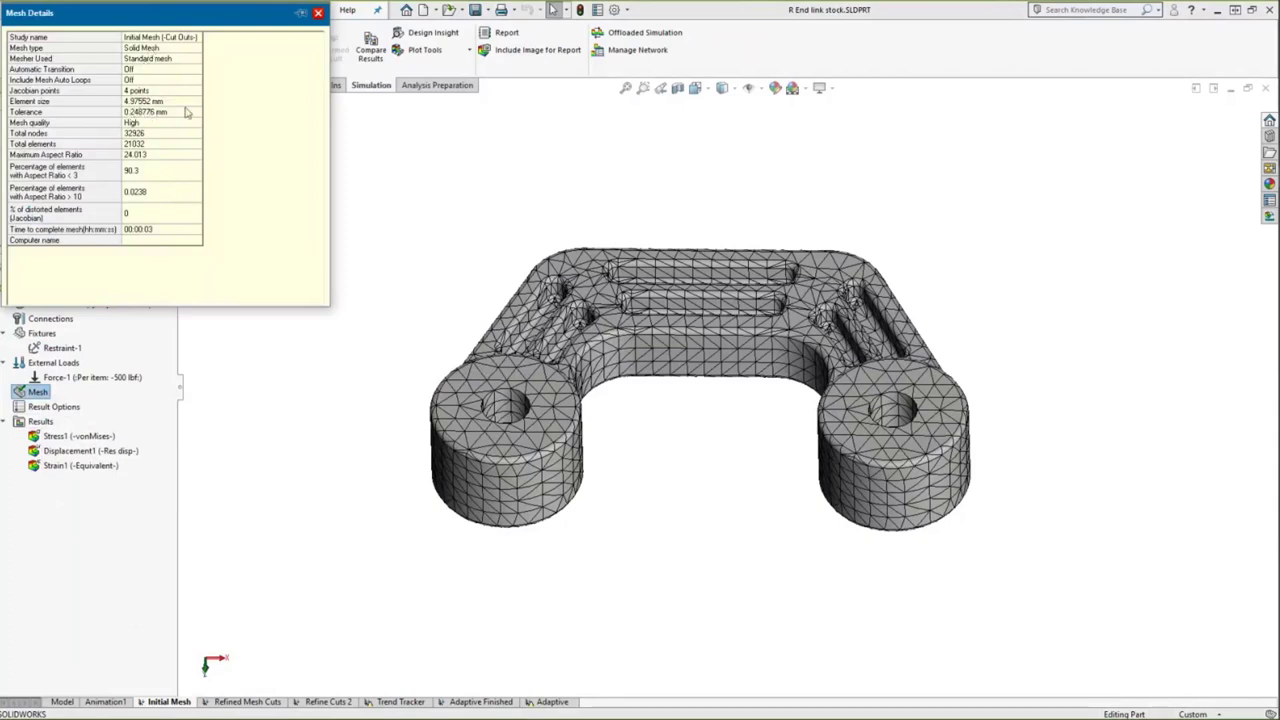
click(318, 12)
Step: Compare the end link's von Mises stress and resultant displacement plots, and examine the stresses around the inner corners
double_click(75, 436)
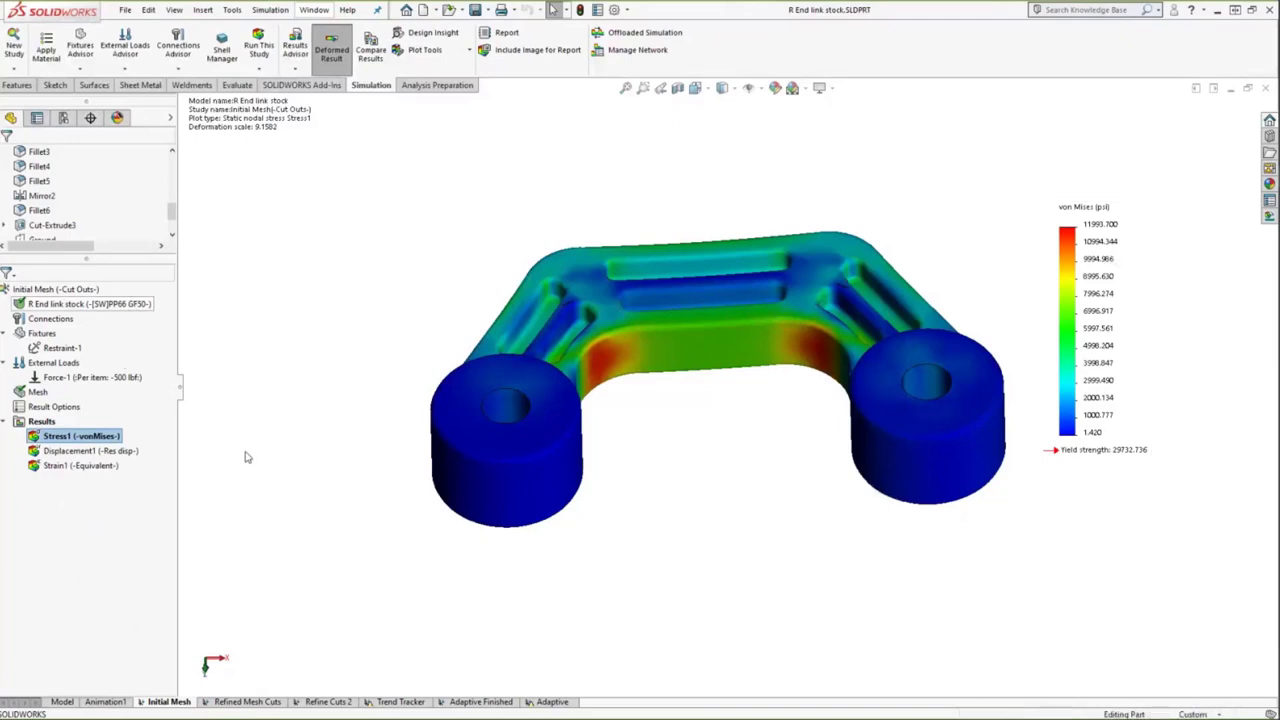
double_click(80, 451)
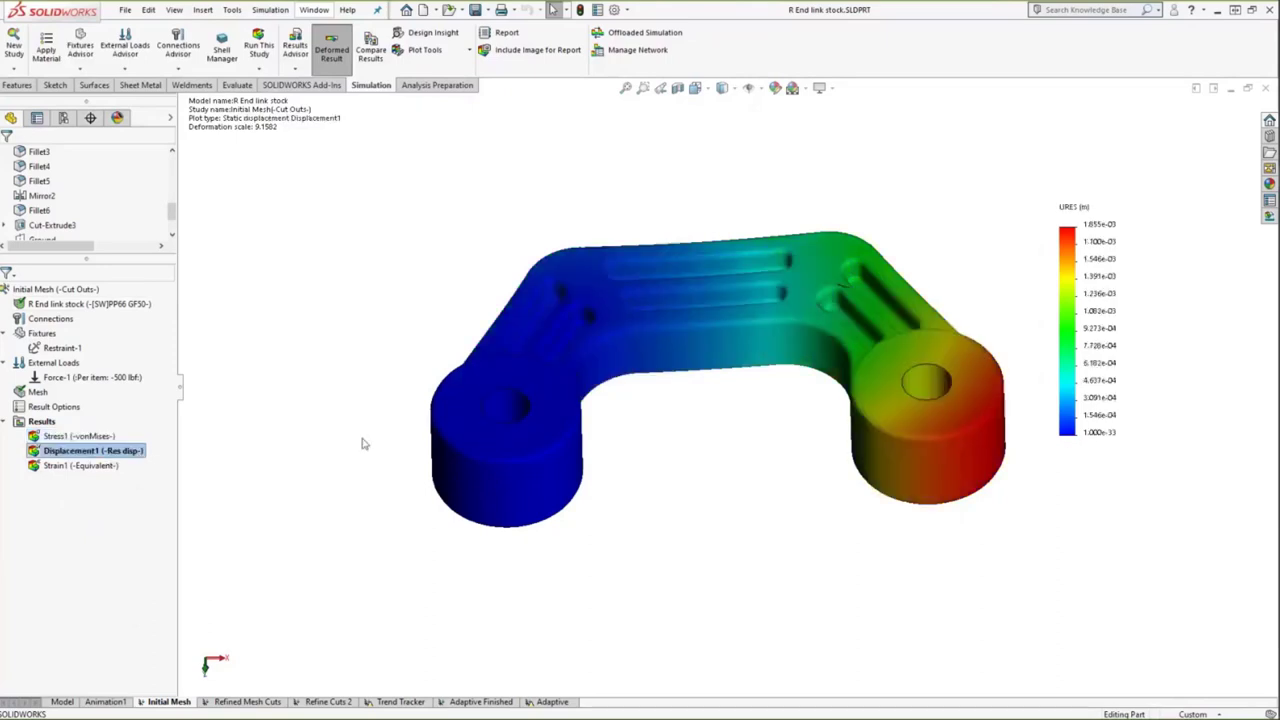
double_click(110, 436)
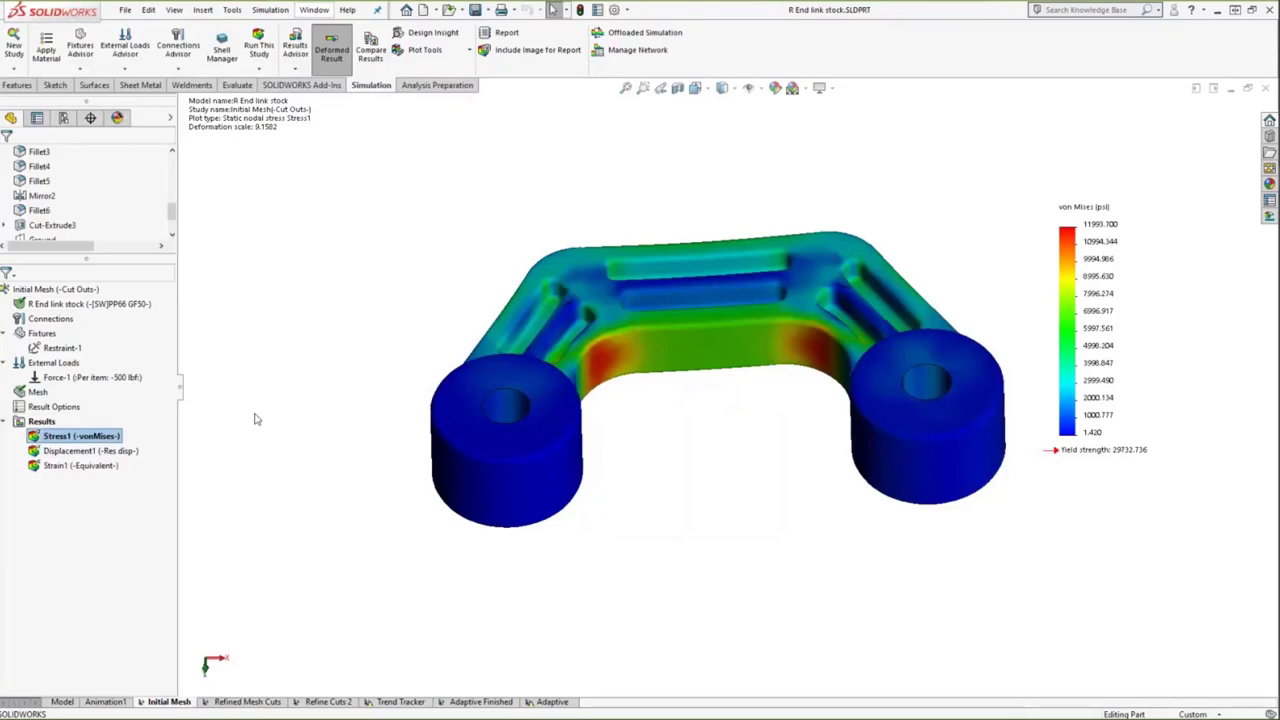
middle_drag(329, 526, 269, 541)
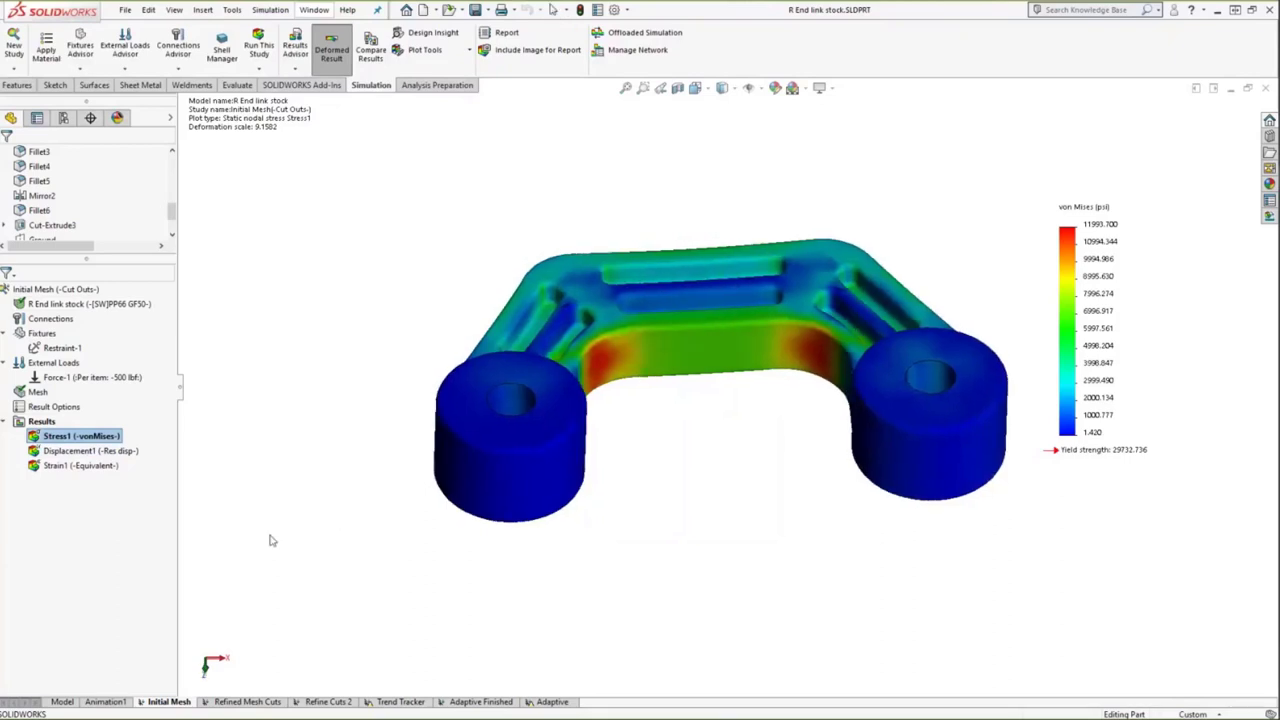
Step: Switch to the Refined Mesh Cuts study and review the mesh control applied to the two inner corner faces
click(445, 470)
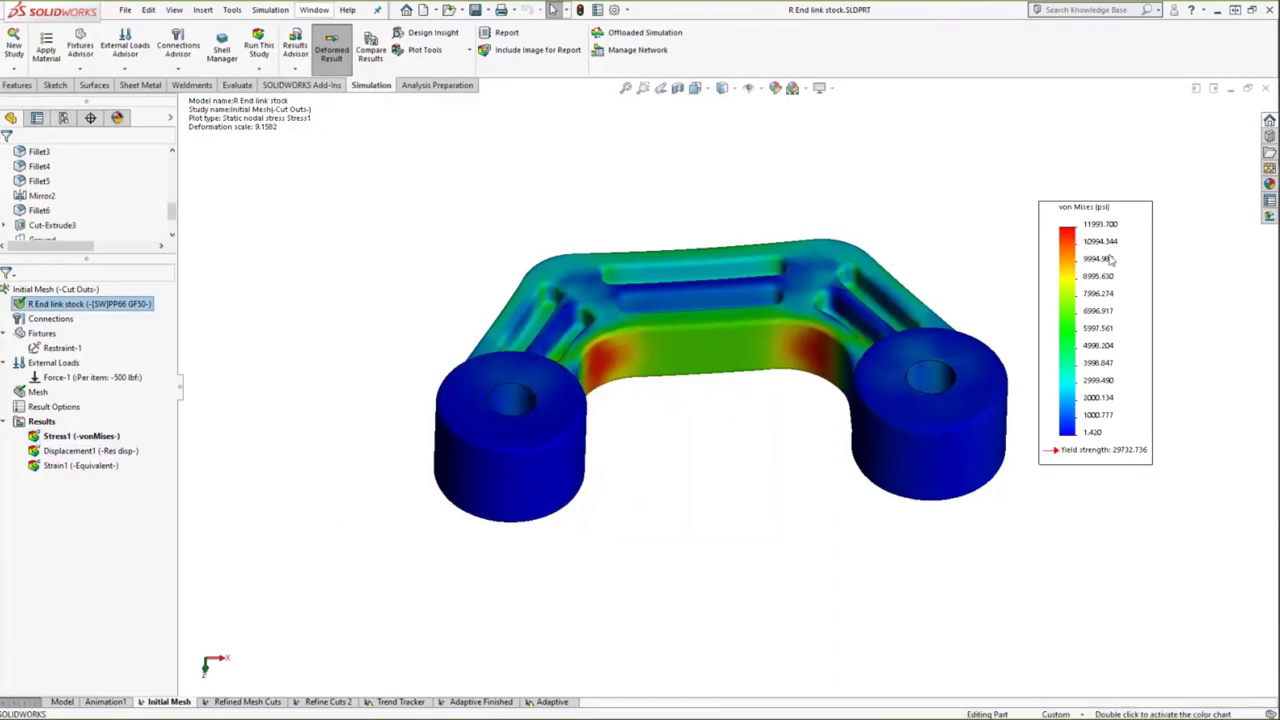
click(265, 703)
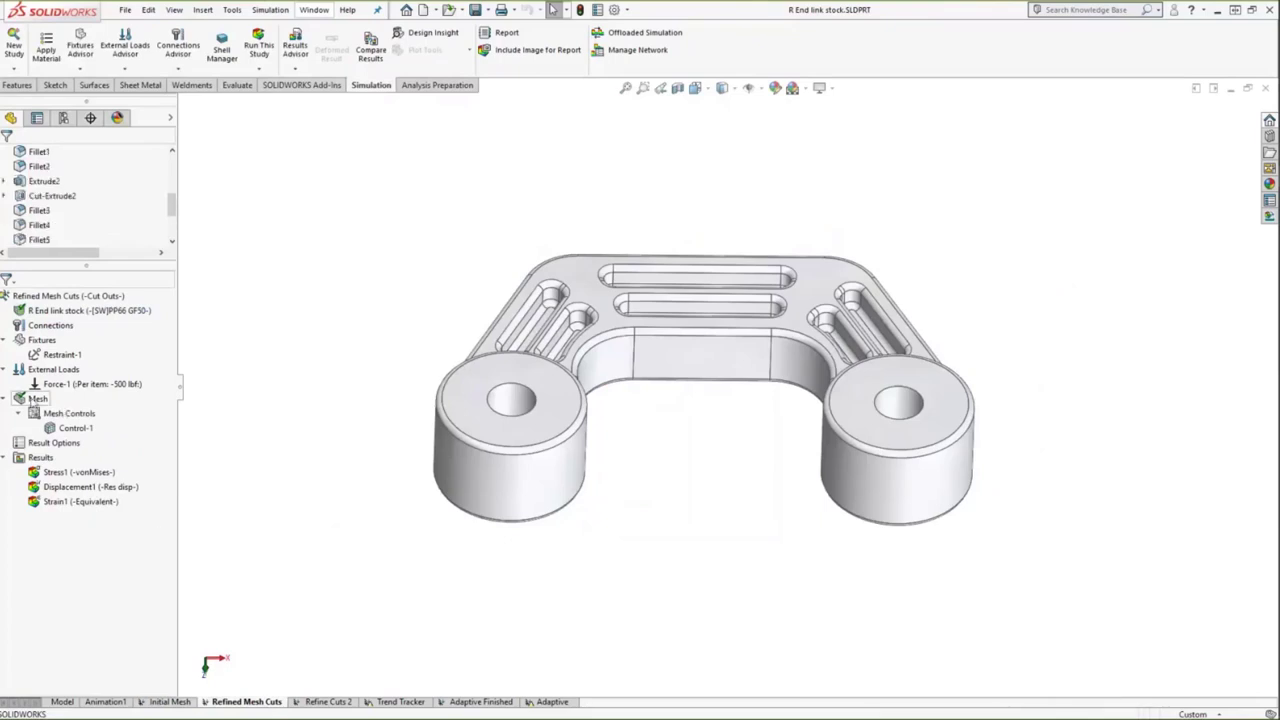
right_click(36, 399)
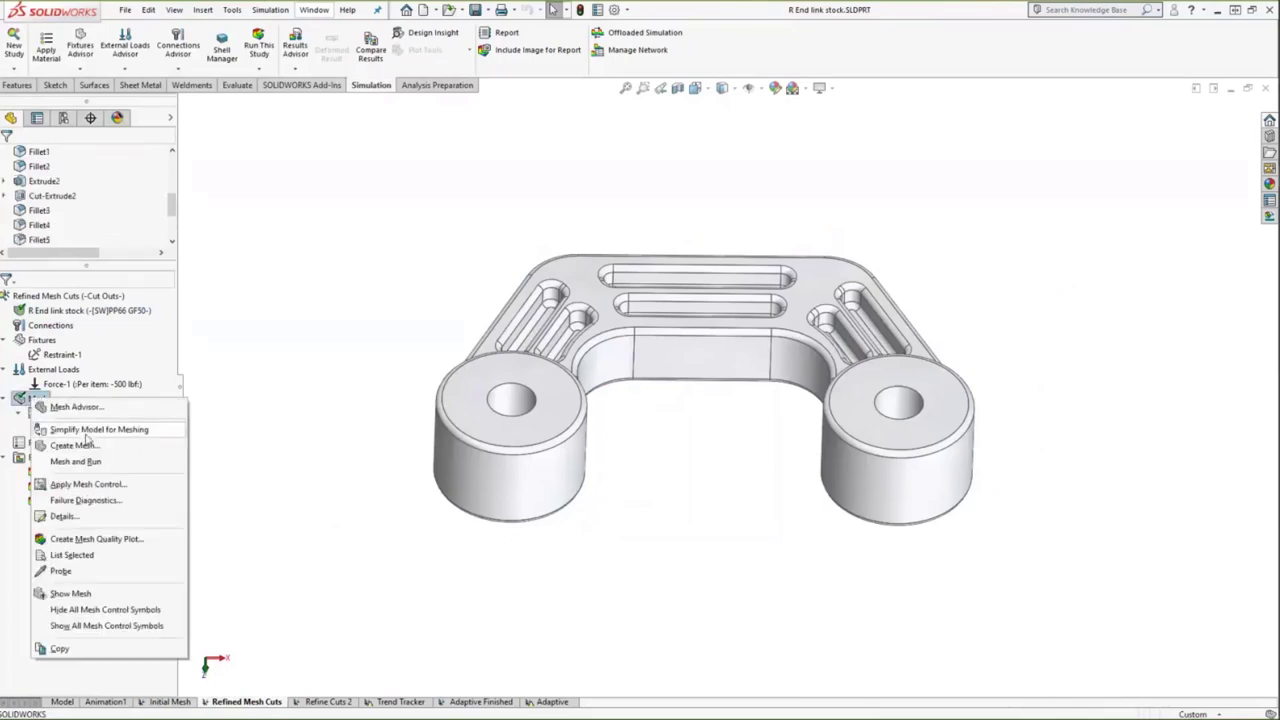
click(293, 323)
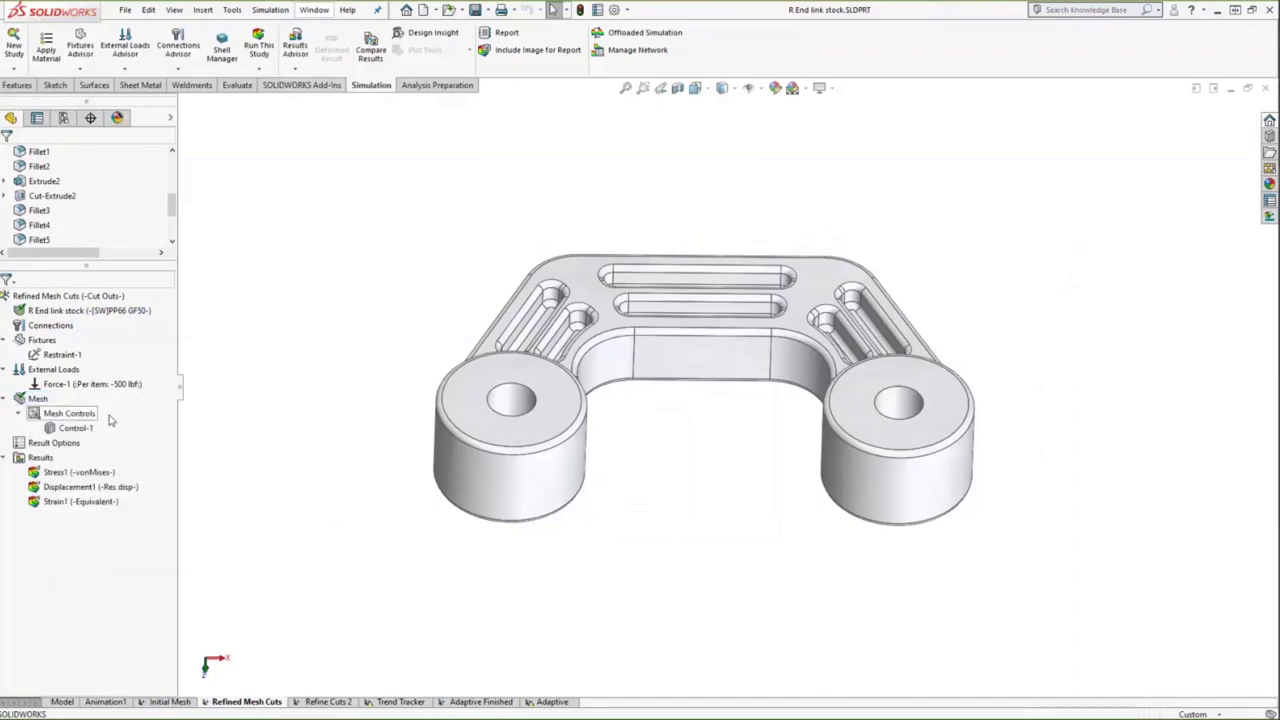
click(74, 428)
right_click(74, 428)
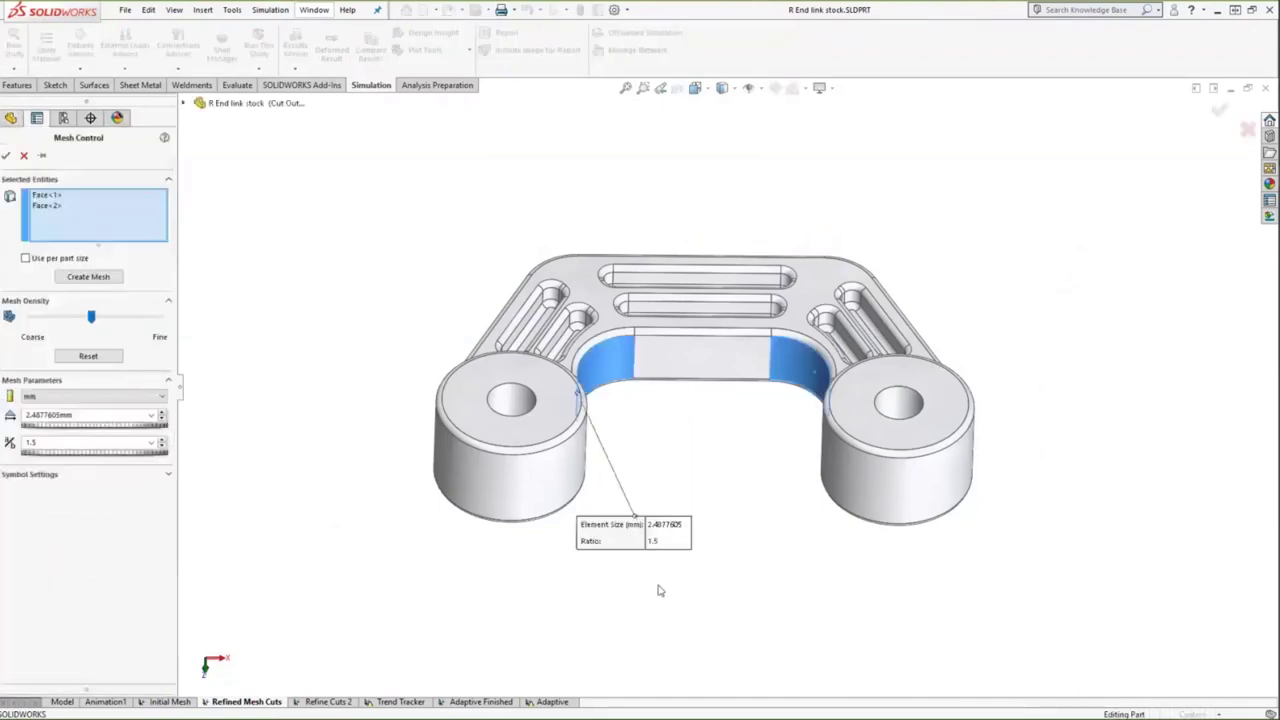
middle_drag(651, 560, 752, 532)
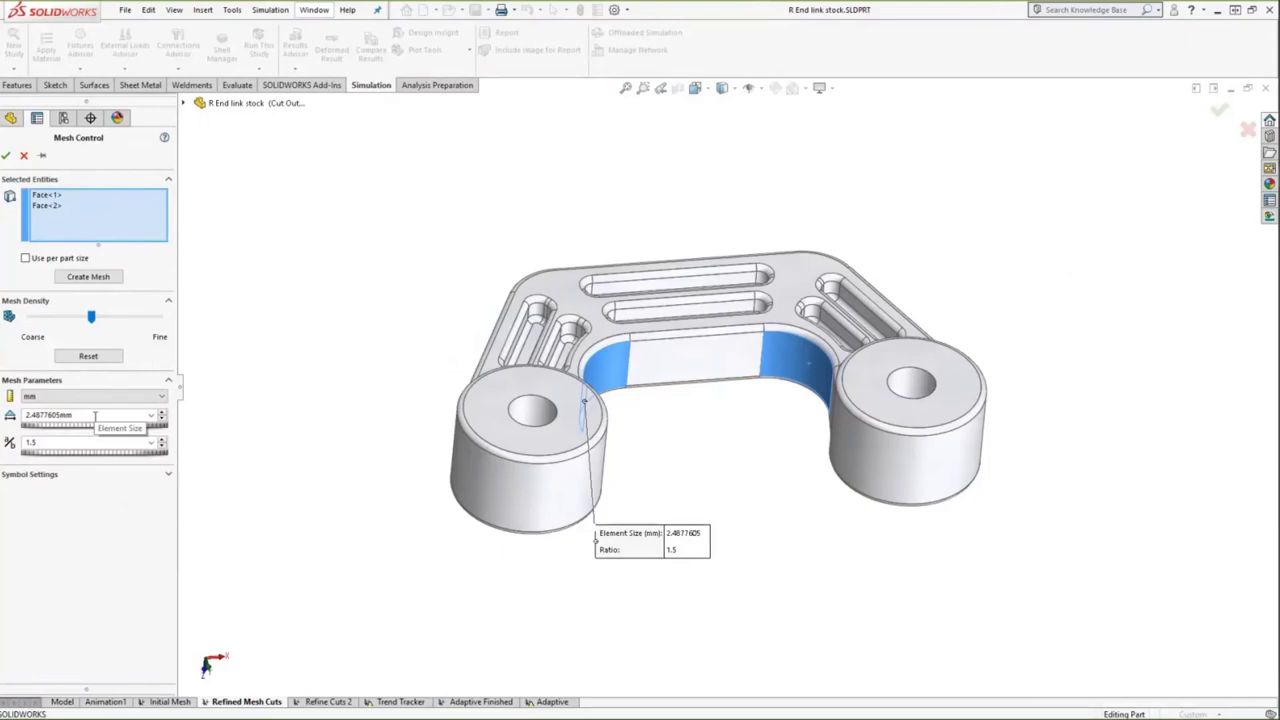
key(Return)
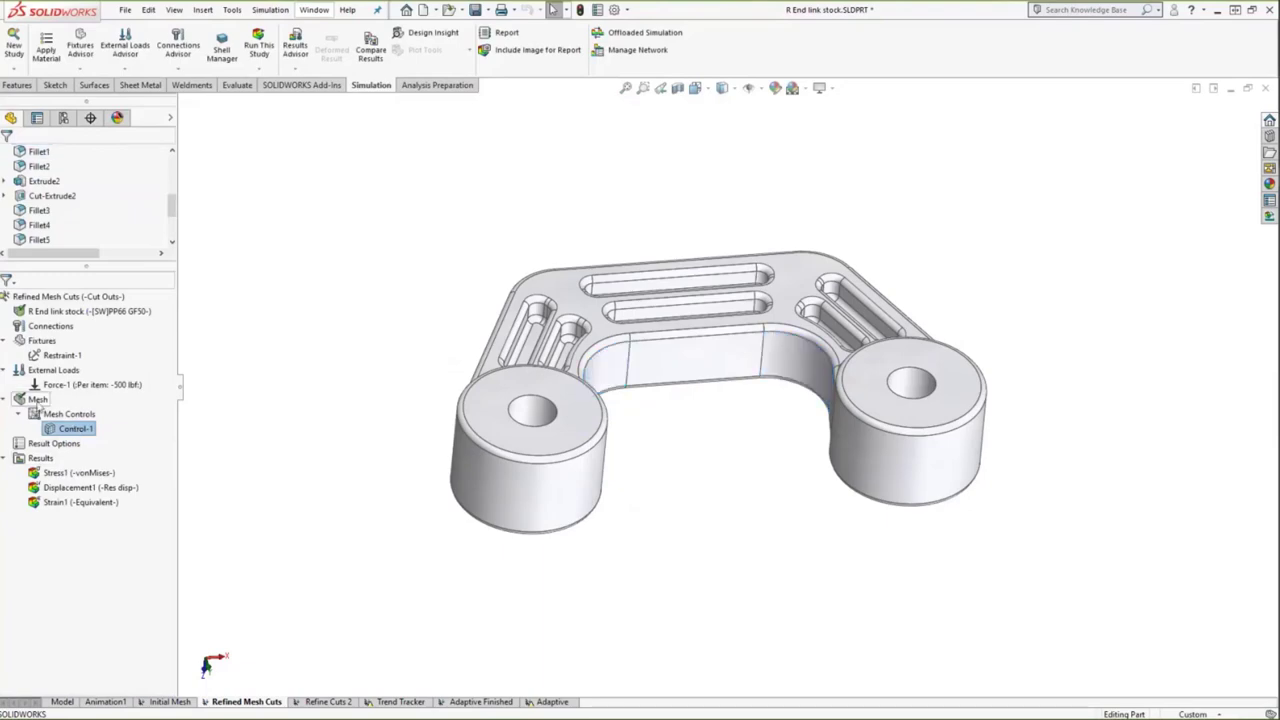
Step: Show the mesh of the Refined Mesh Cuts study and examine the element refinement around the inner corners
right_click(37, 399)
click(78, 596)
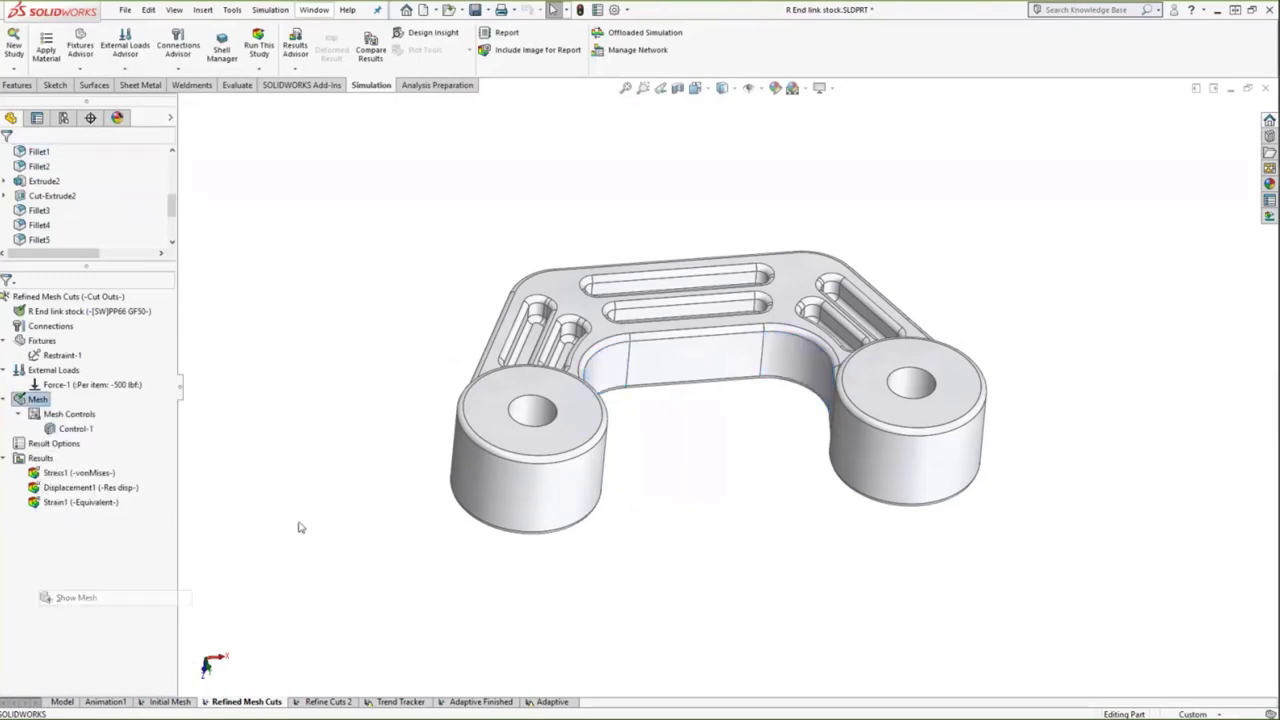
middle_drag(830, 430, 754, 437)
scroll(668, 417, down, 5)
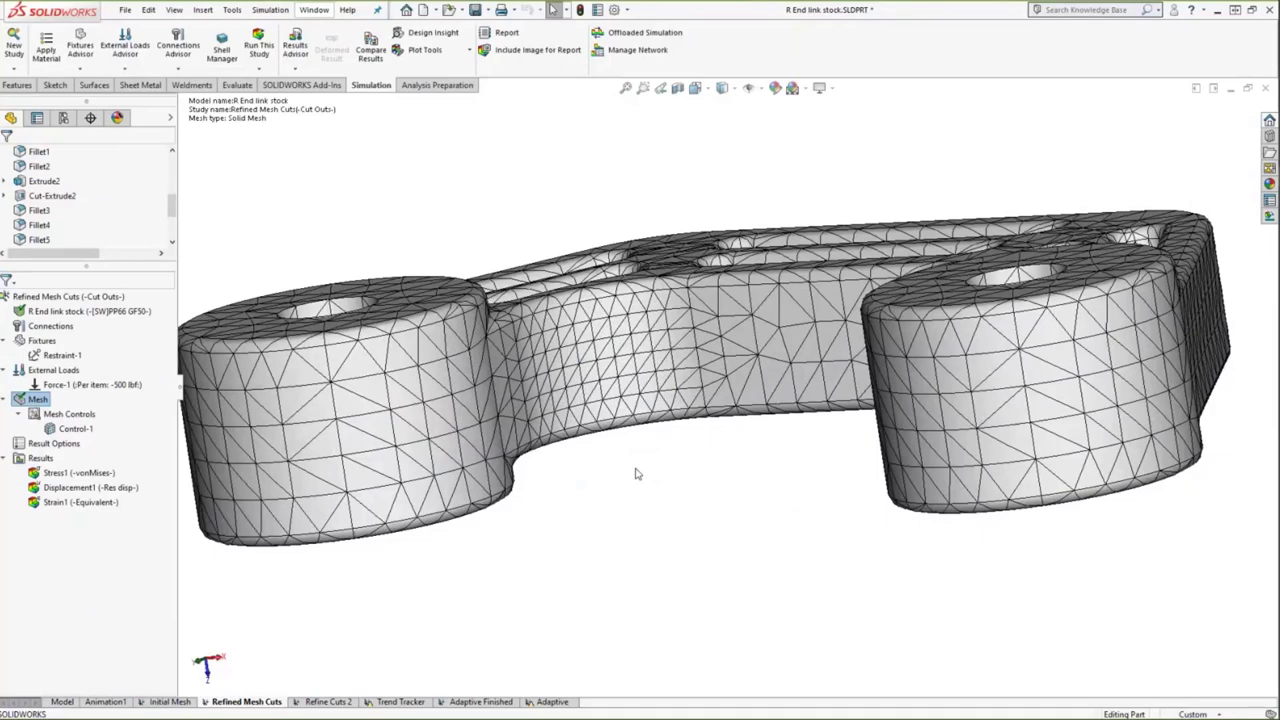
middle_drag(577, 547, 697, 450)
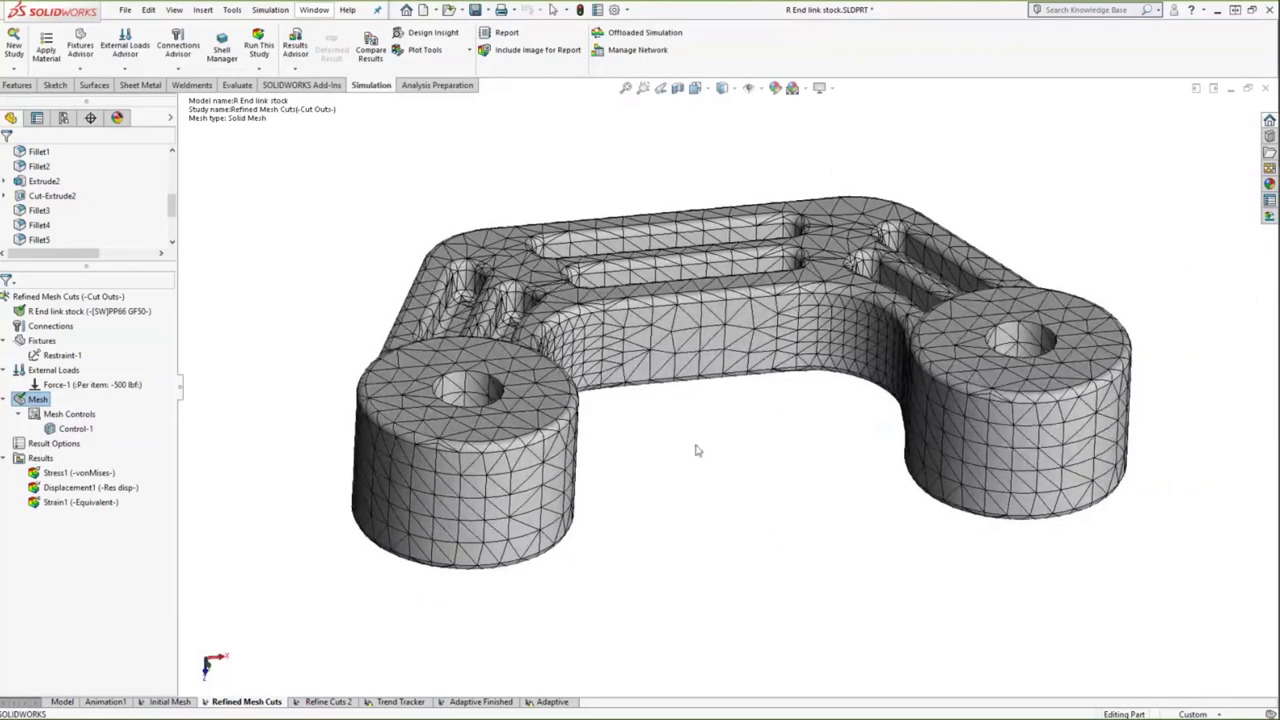
Step: Display the von Mises stress plot of the Refined Mesh Cuts study and examine its maximum and the inner corners
right_click(100, 474)
click(127, 484)
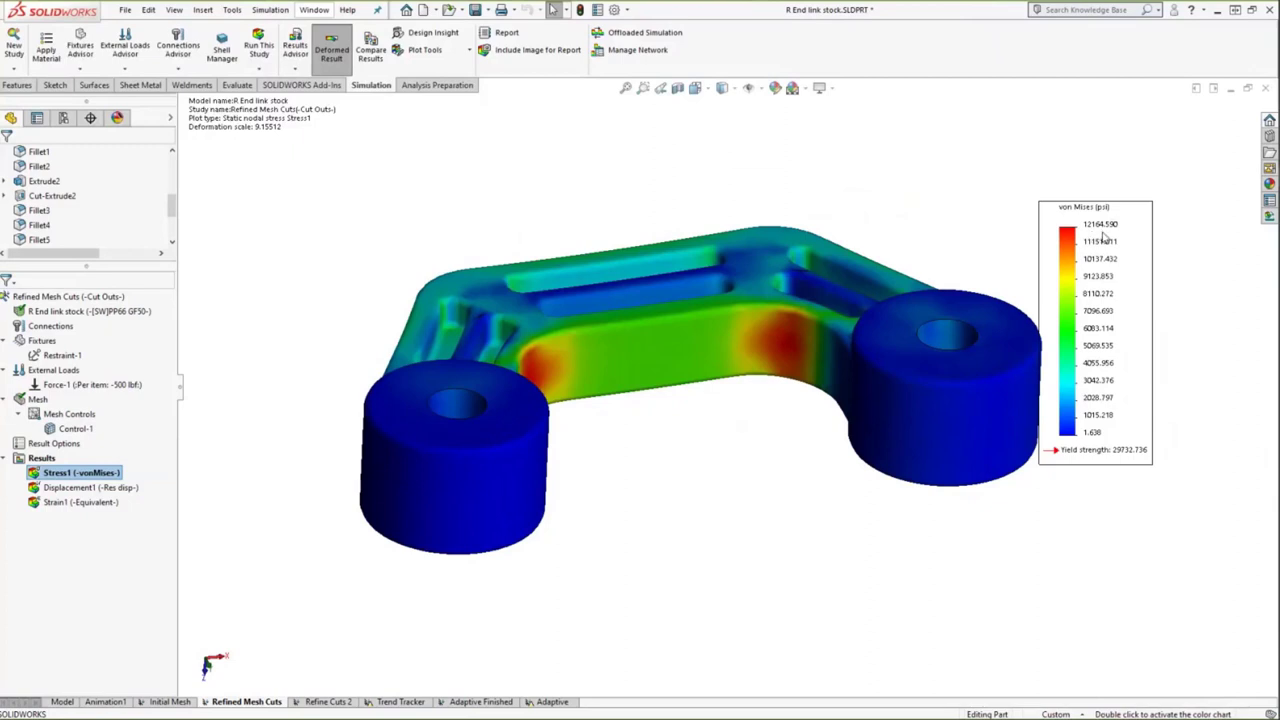
scroll(840, 350, down, 2)
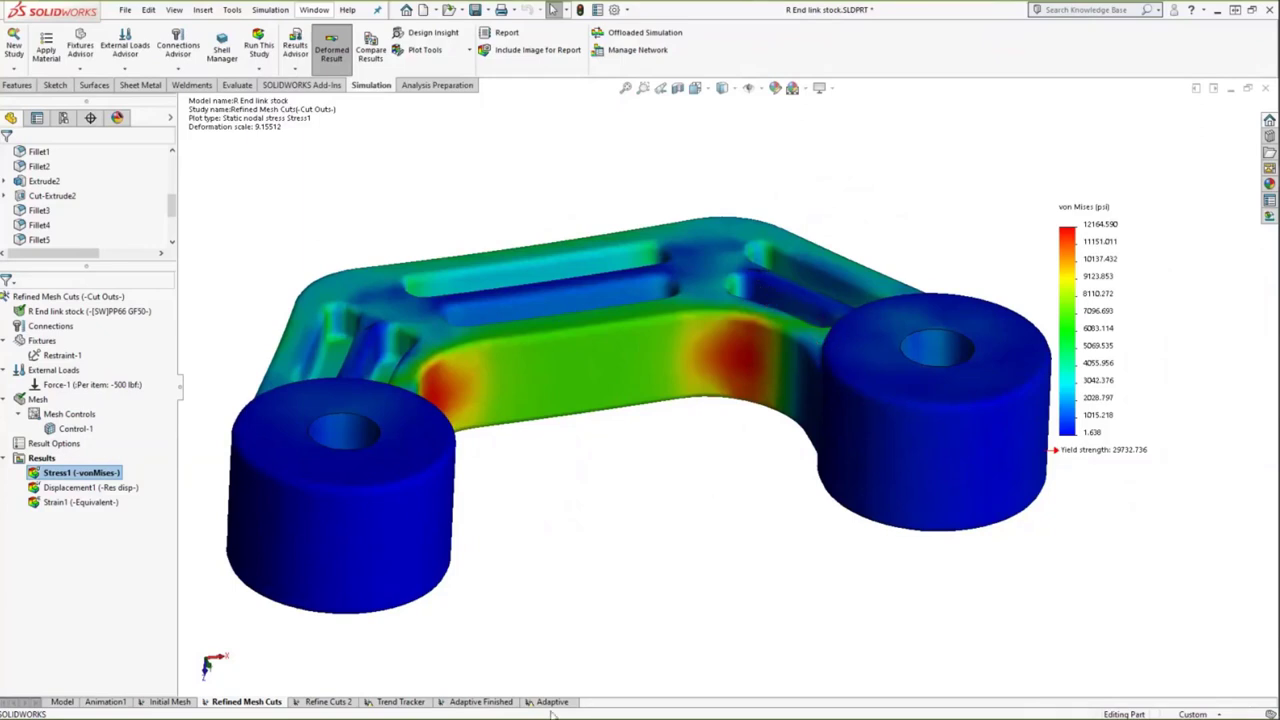
Step: Switch to the Refine Cuts 2 study, show its mesh, and examine the finer elements on the inner corner fillets
click(326, 702)
right_click(38, 399)
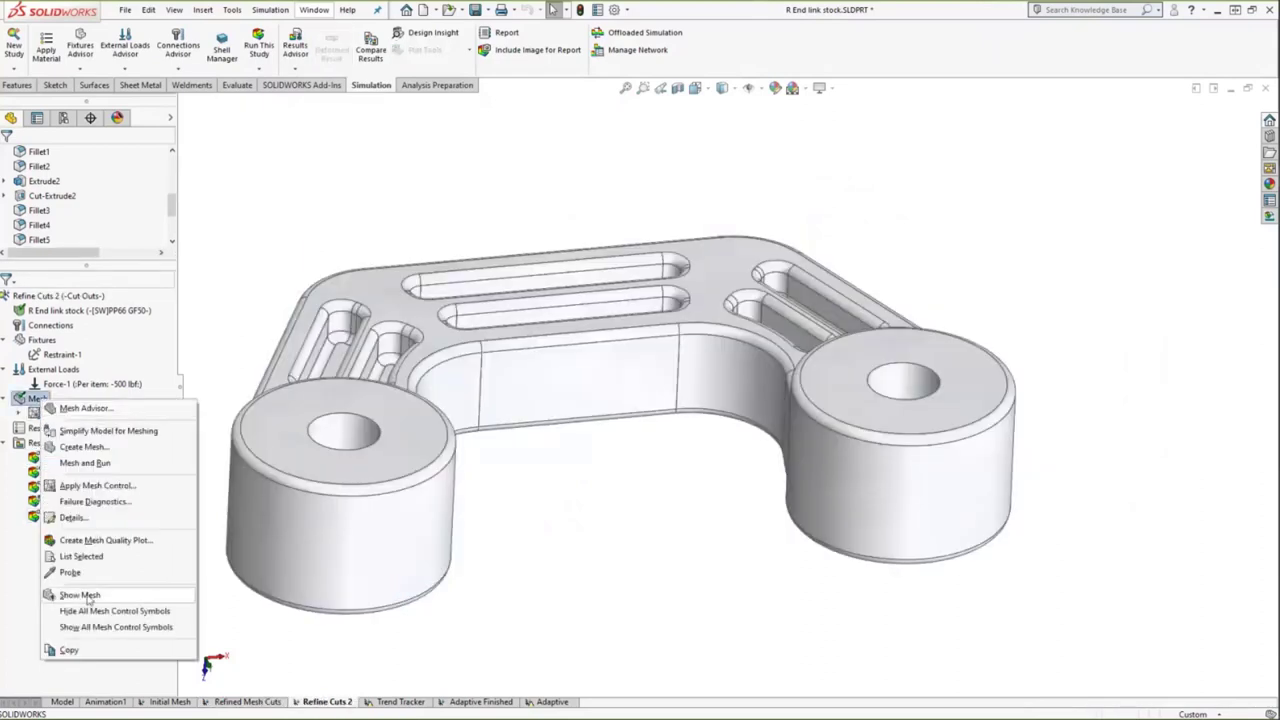
click(668, 499)
middle_drag(666, 500, 445, 398)
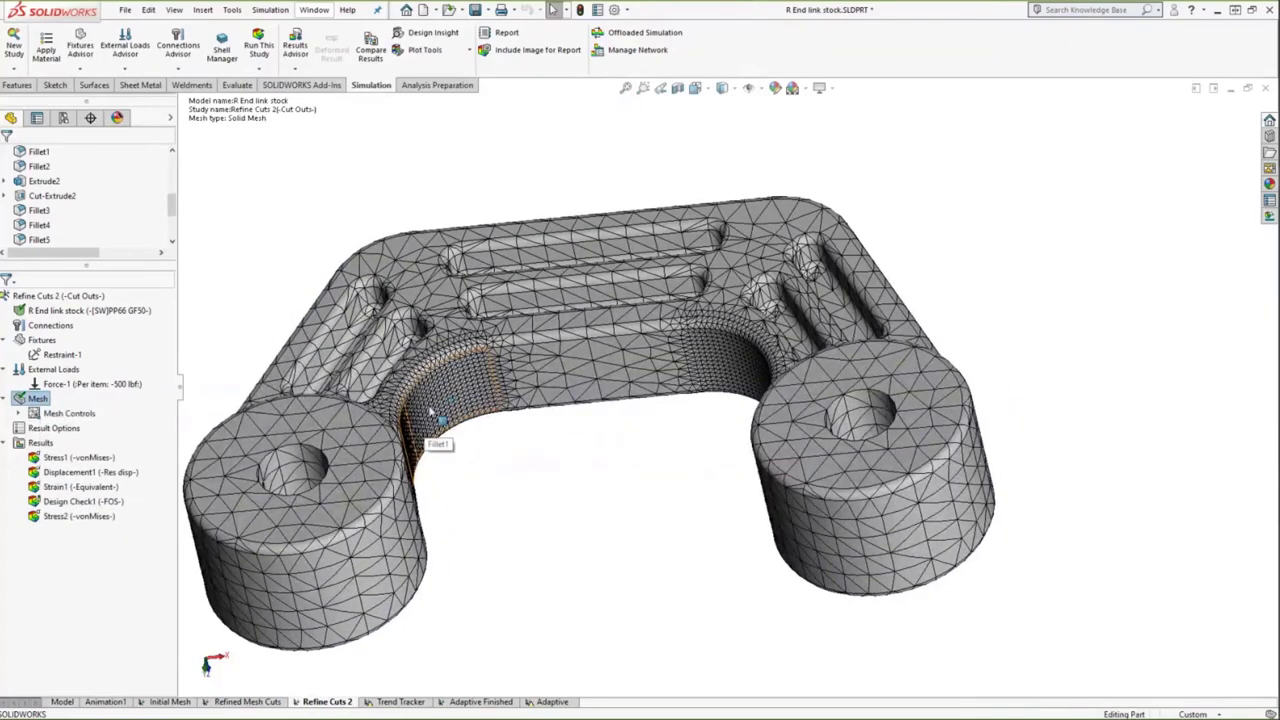
middle_drag(619, 410, 580, 437)
Step: Display the Stress1 von Mises plot of the Refine Cuts 2 study and examine the inner corner stresses
double_click(79, 457)
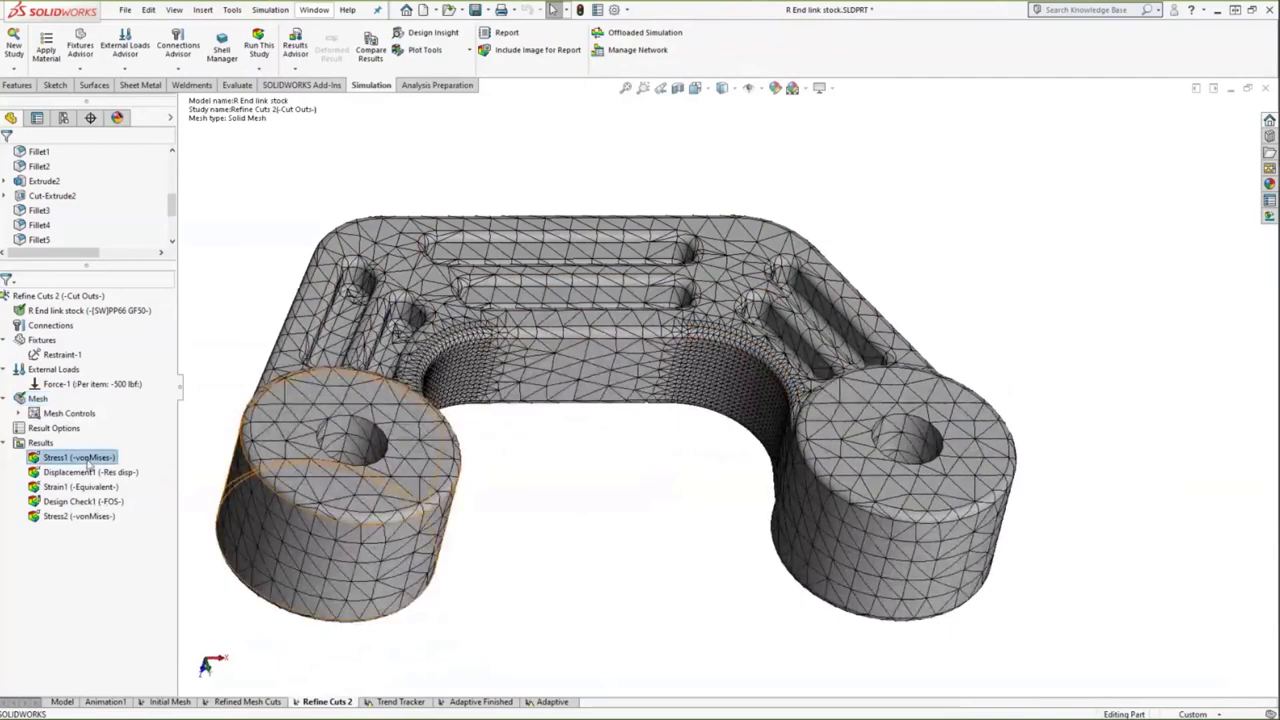
middle_drag(603, 544, 600, 516)
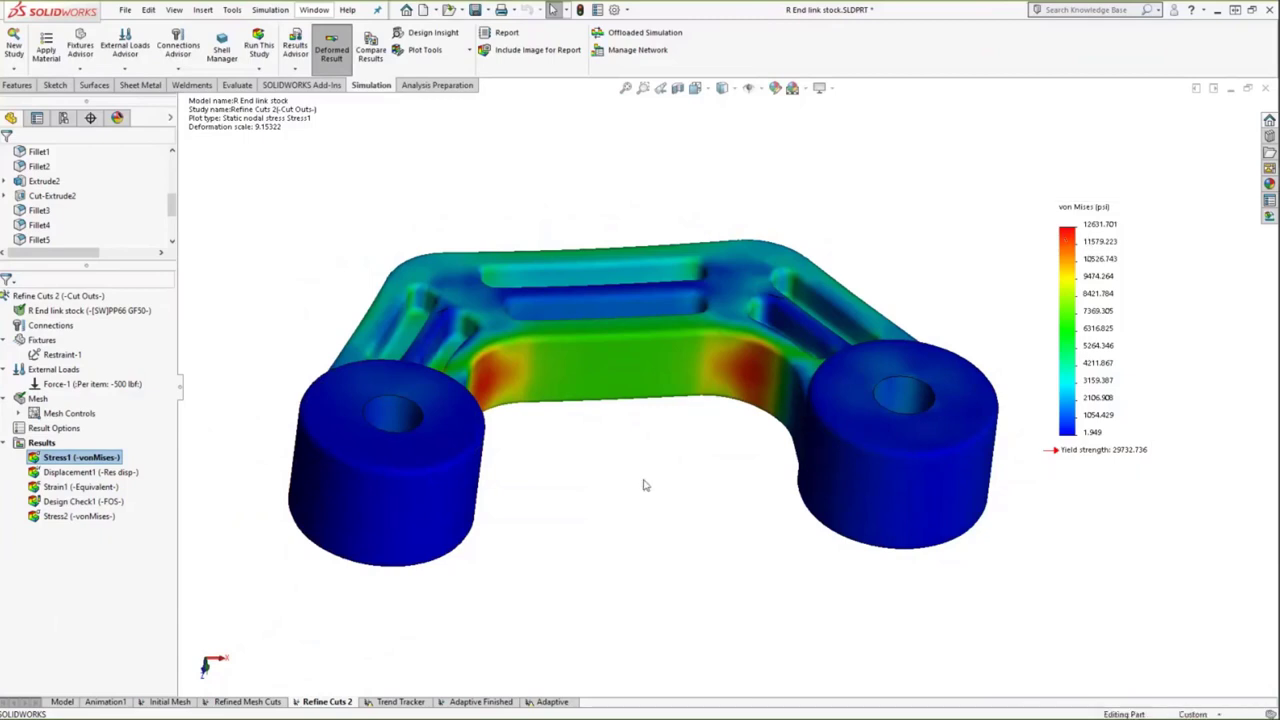
middle_drag(640, 471, 634, 488)
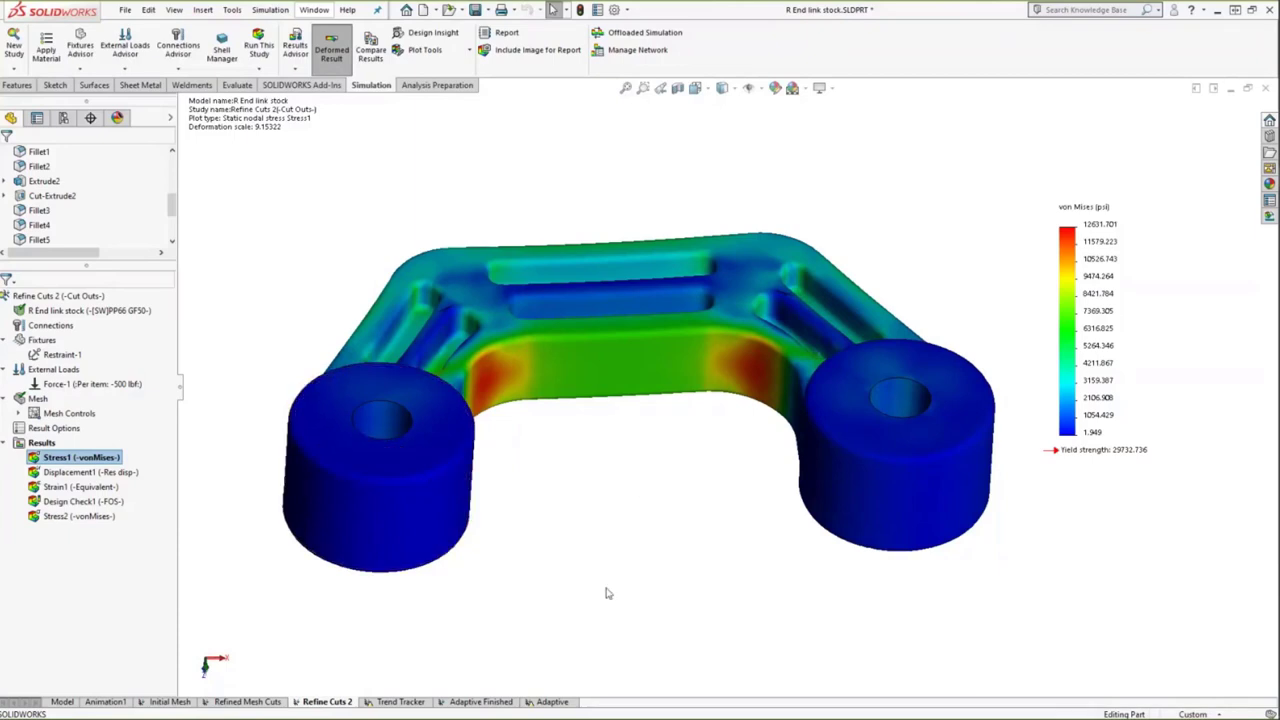
Step: Switch to the Trend Tracker study and review the part's mass, stress and displacement sensors and the options for adding one
click(403, 702)
mouse_move(510, 570)
middle_down()
mouse_move(491, 509)
mouse_move(583, 447)
mouse_move(575, 543)
mouse_move(523, 437)
mouse_move(500, 523)
mouse_move(518, 563)
middle_up()
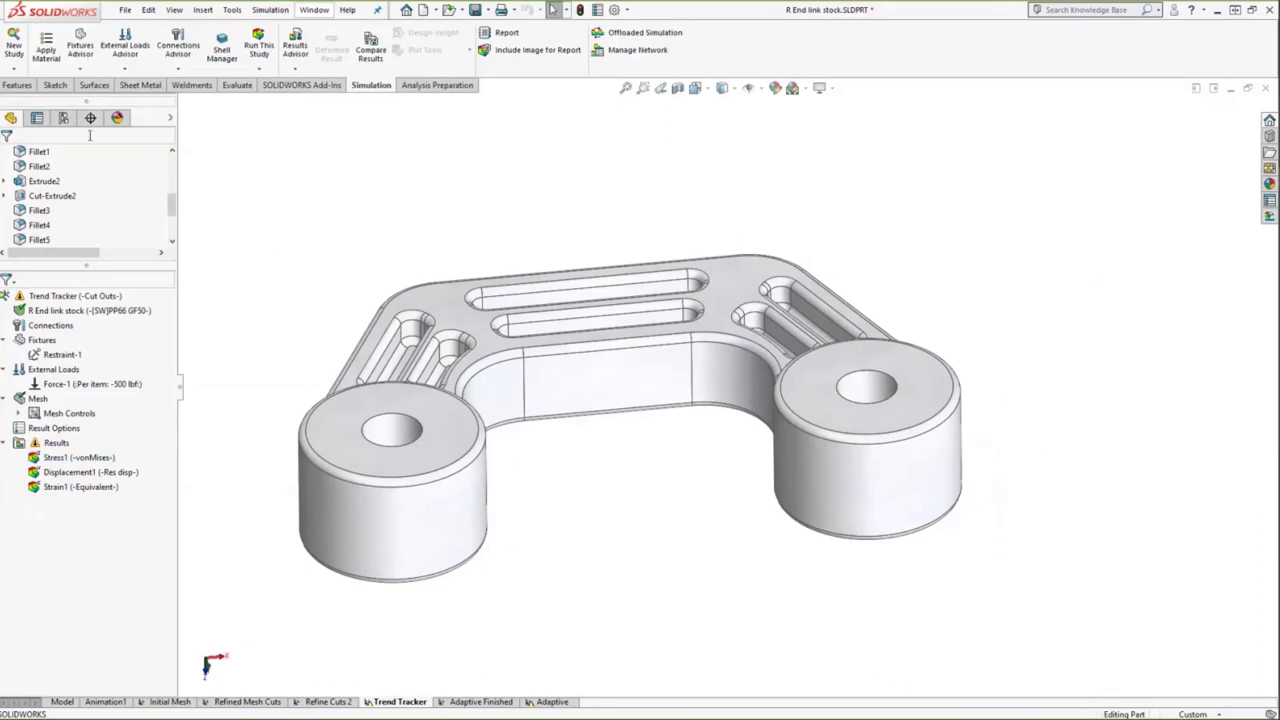
drag(172, 204, 162, 160)
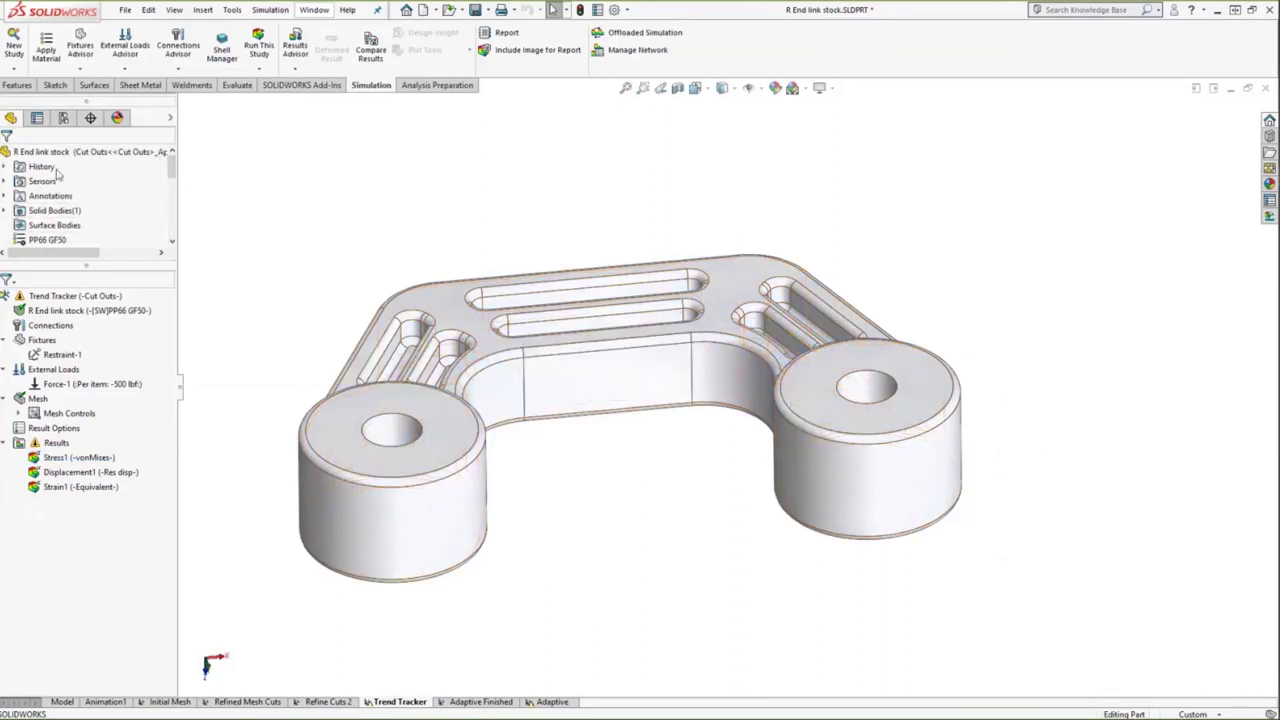
click(4, 181)
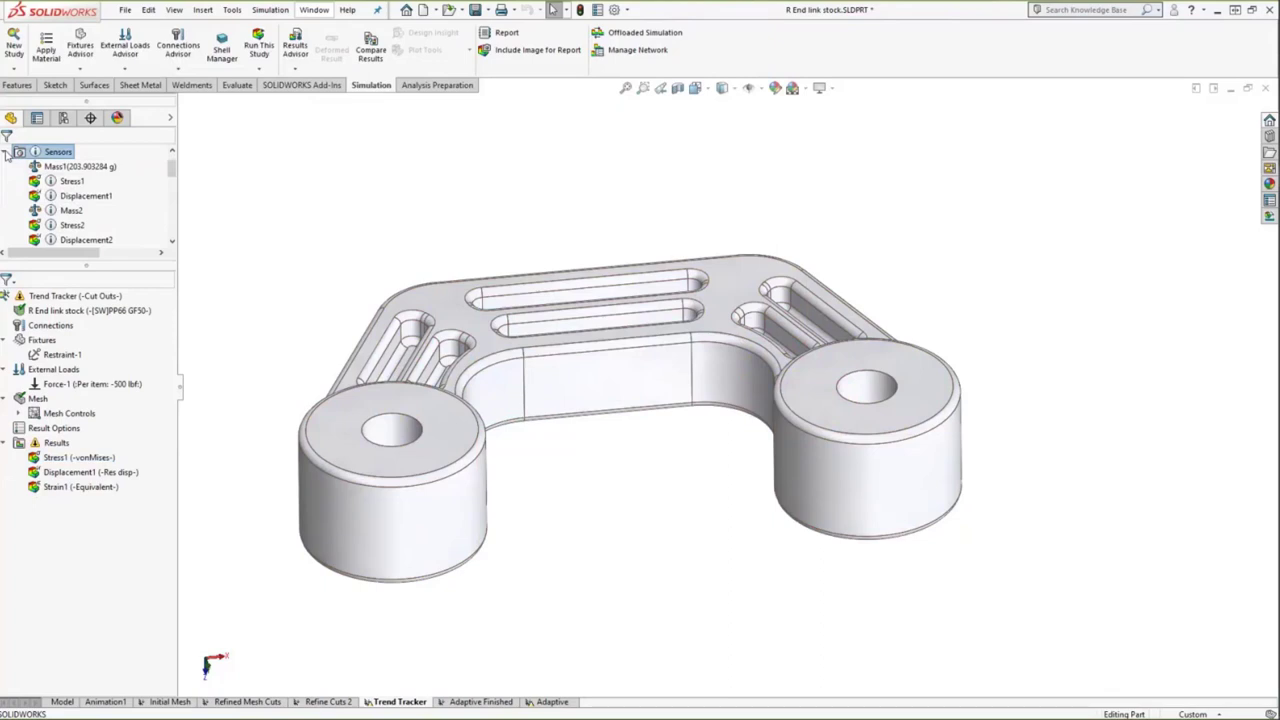
right_click(48, 157)
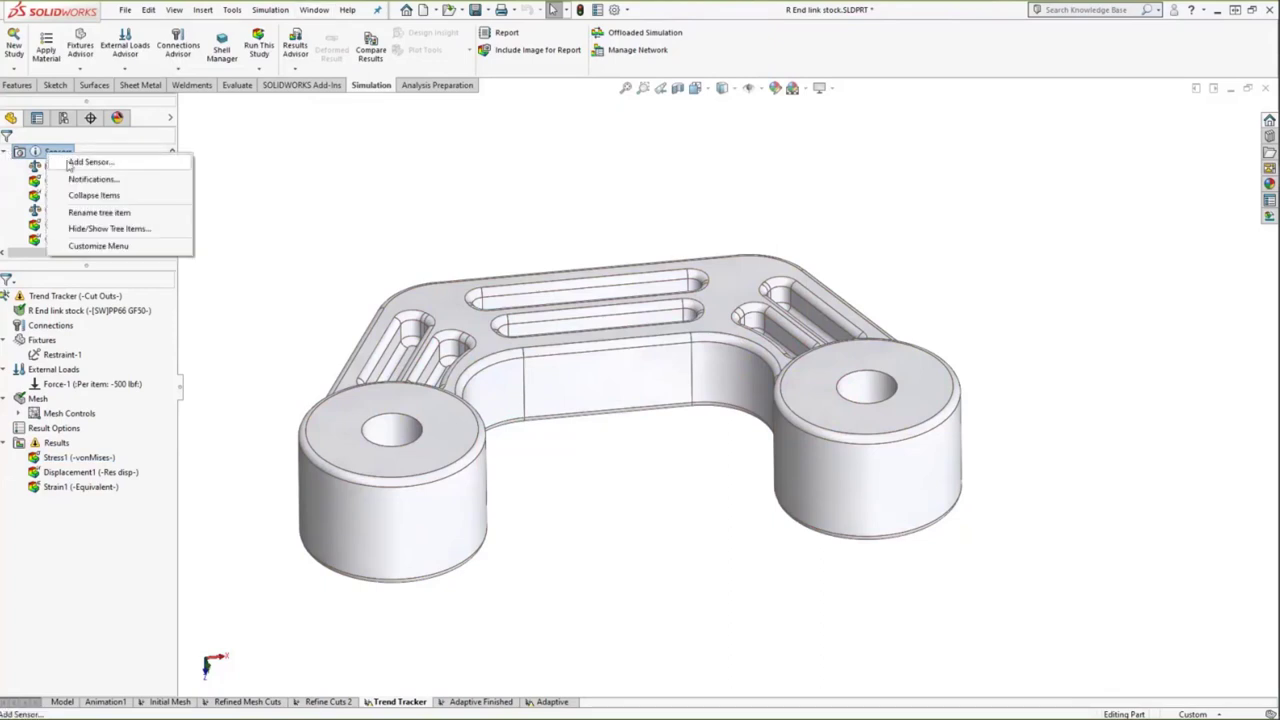
click(391, 189)
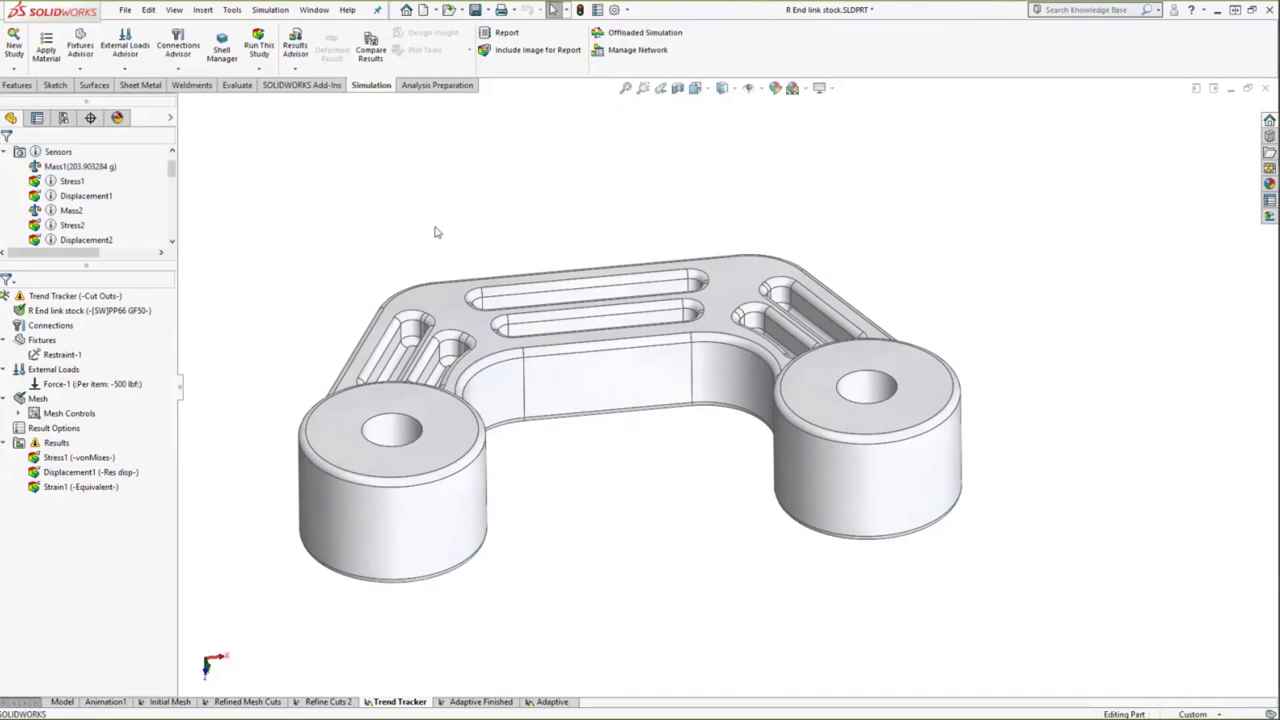
click(4, 151)
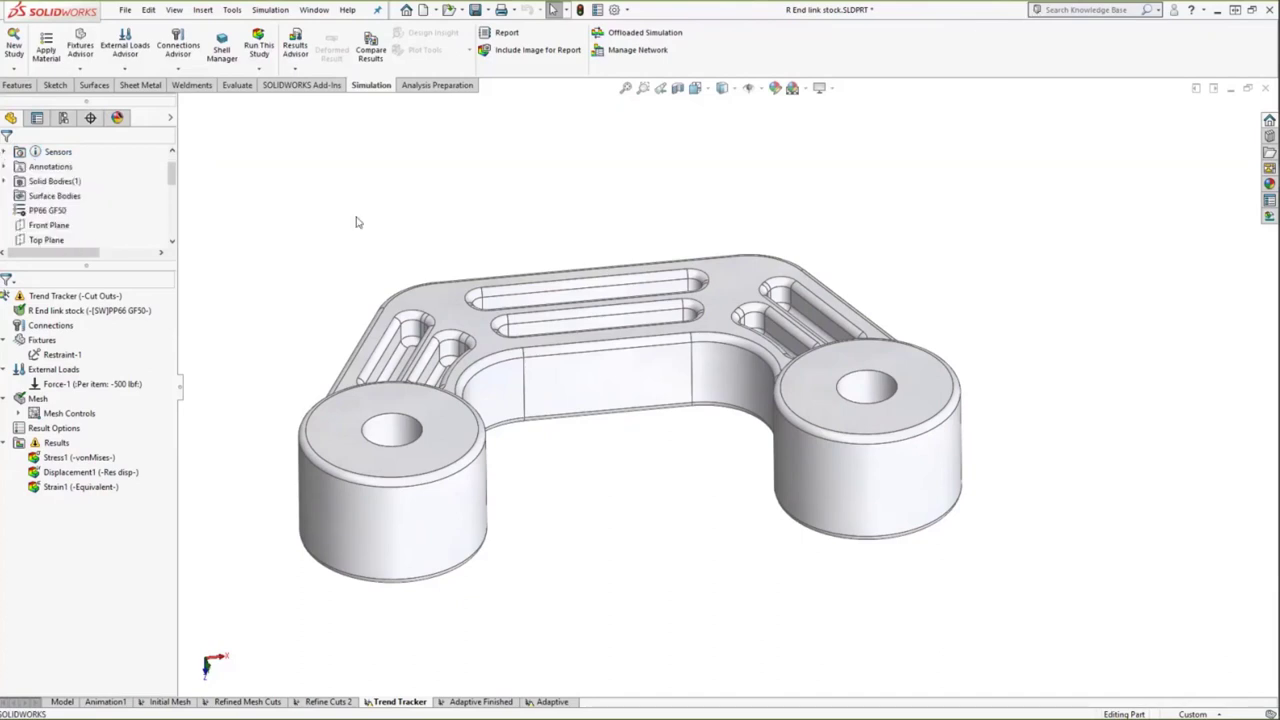
scroll(171, 168, up, 1)
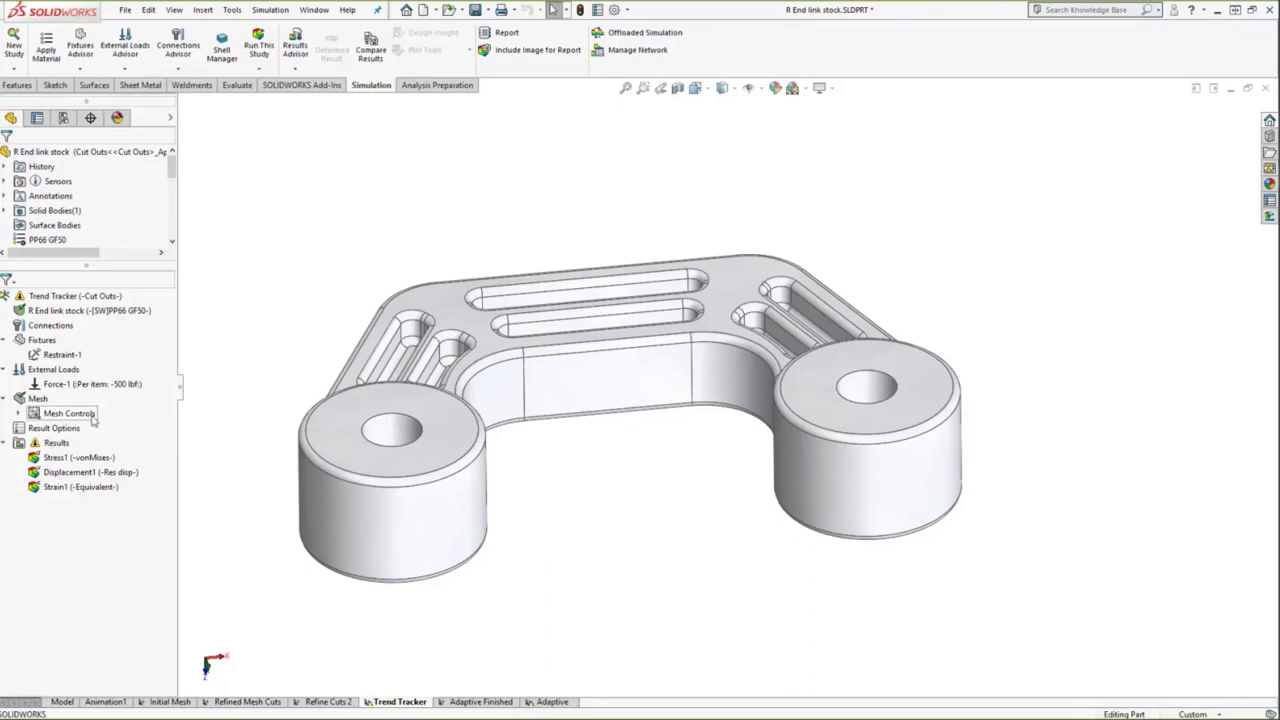
Step: Check the Trend Tracker study's mesh controls, run the study, and examine the resulting von Mises stress plot
click(19, 413)
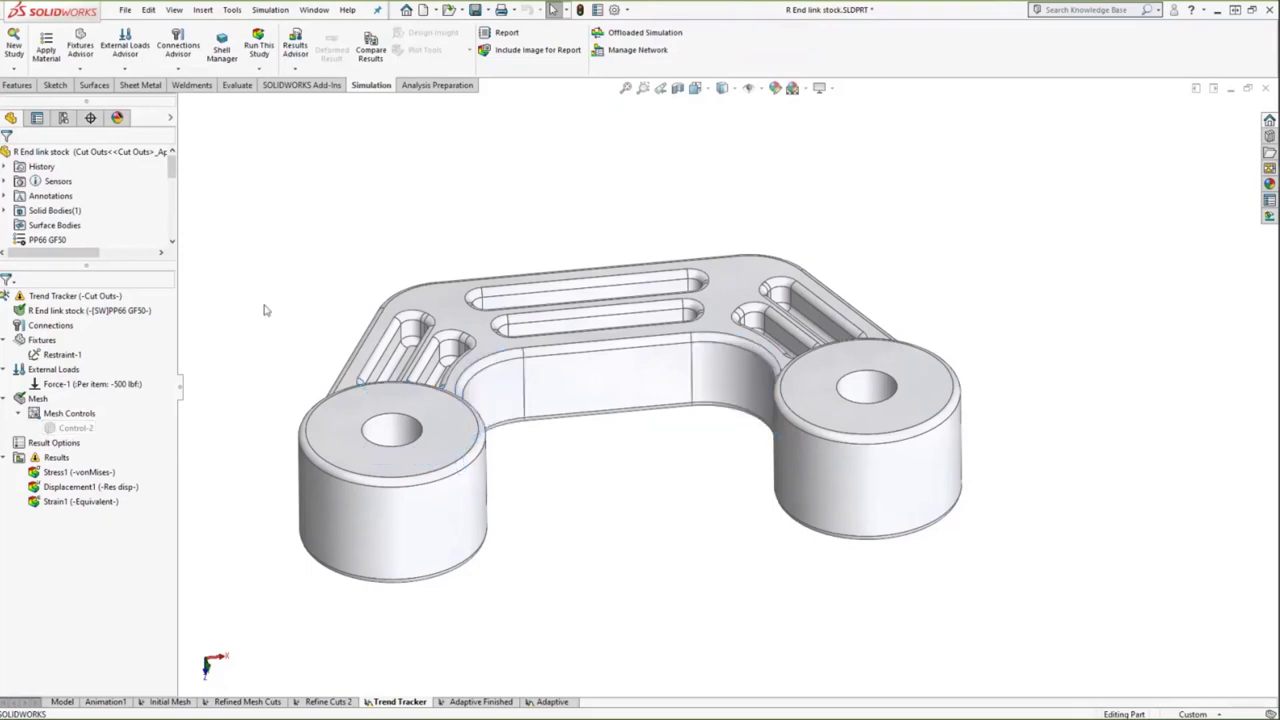
right_click(64, 296)
click(89, 330)
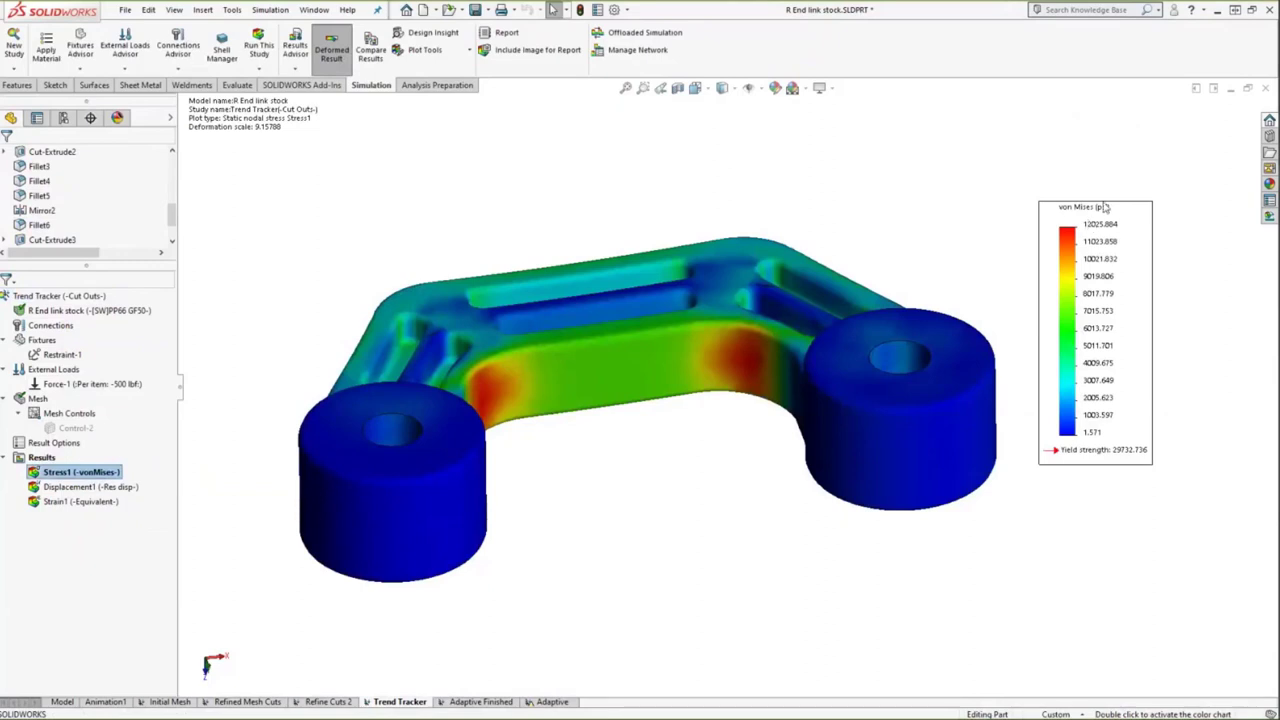
middle_drag(562, 412, 572, 429)
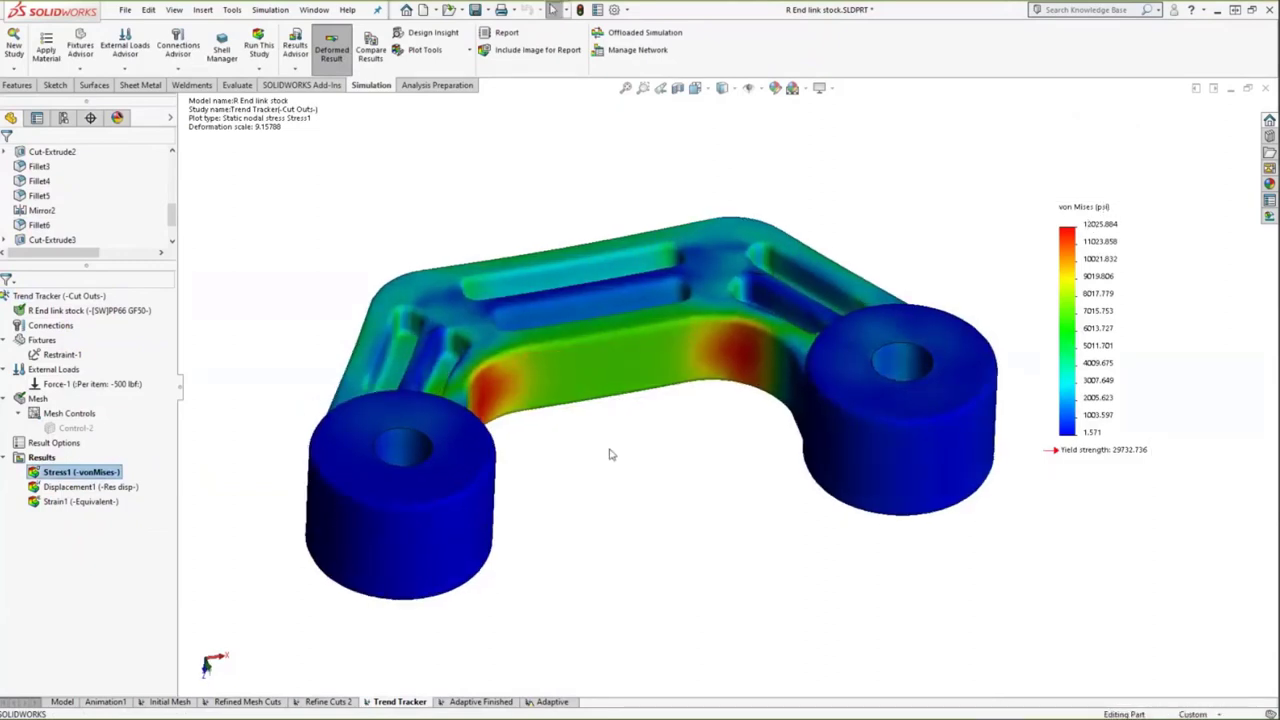
Step: Add a trend tracker to the Trend Tracker study and set the current results as its baseline, allowing the model to be saved
right_click(89, 297)
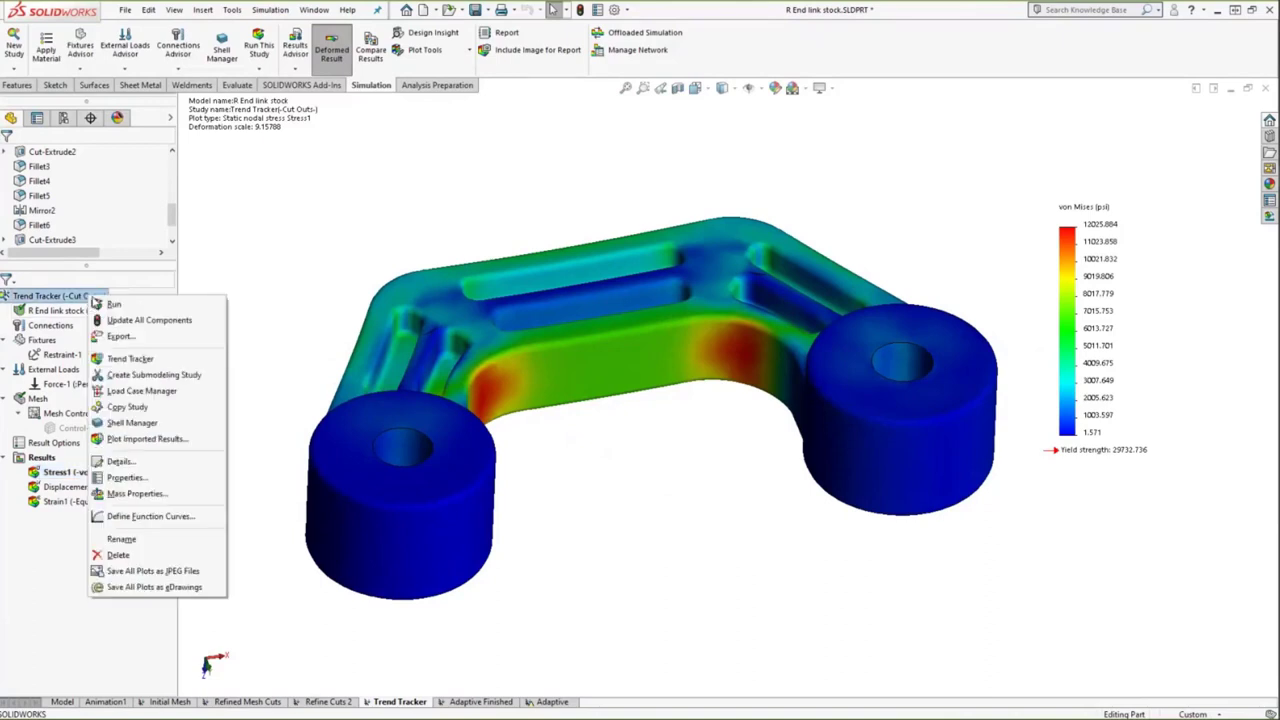
click(136, 358)
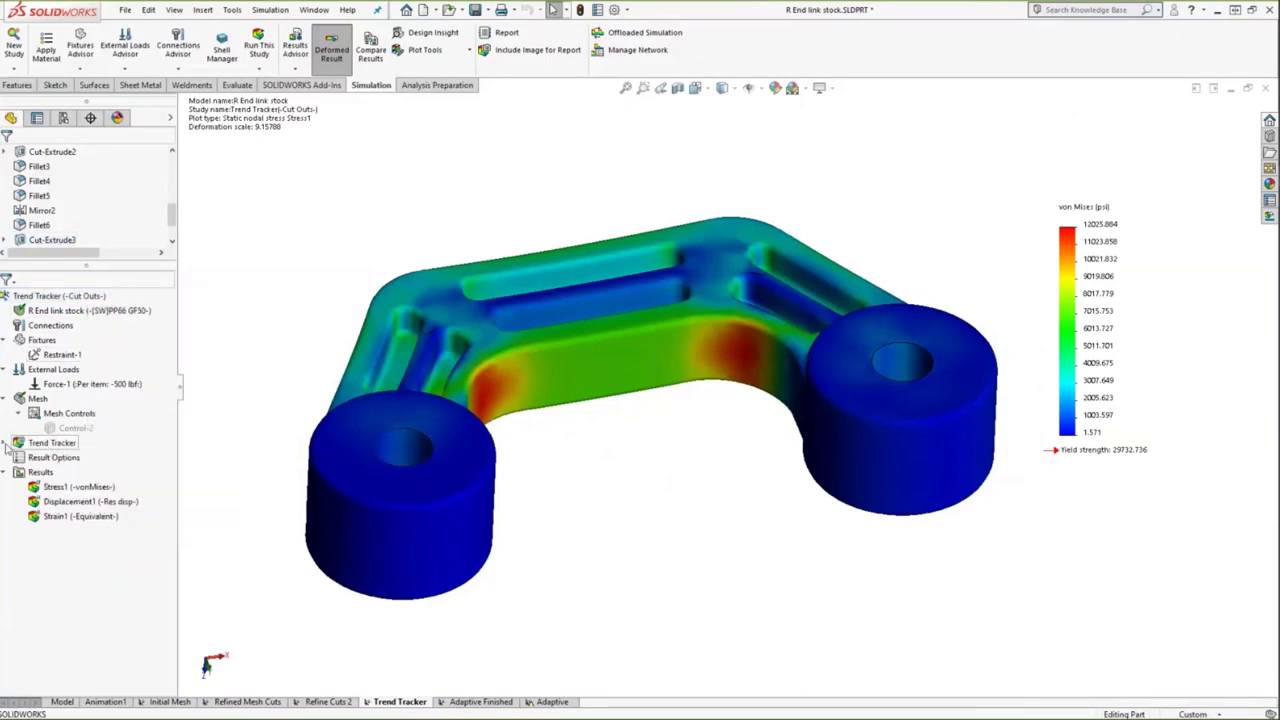
right_click(65, 446)
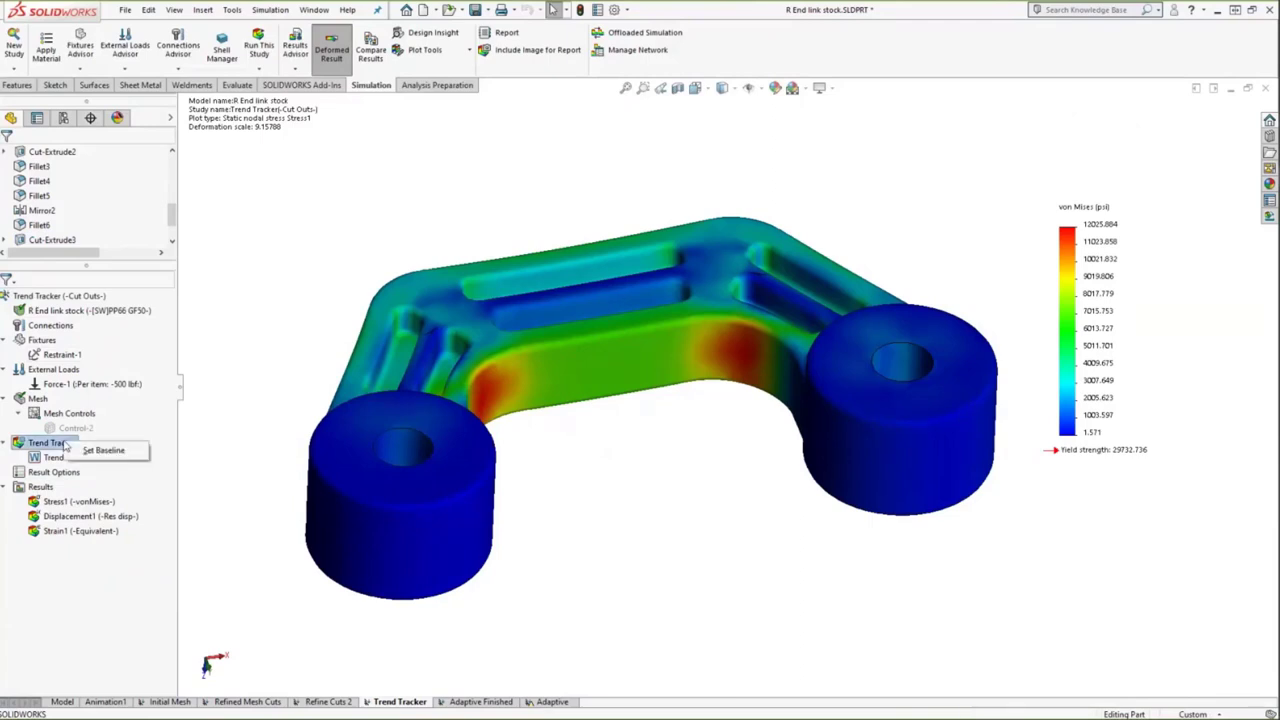
click(102, 450)
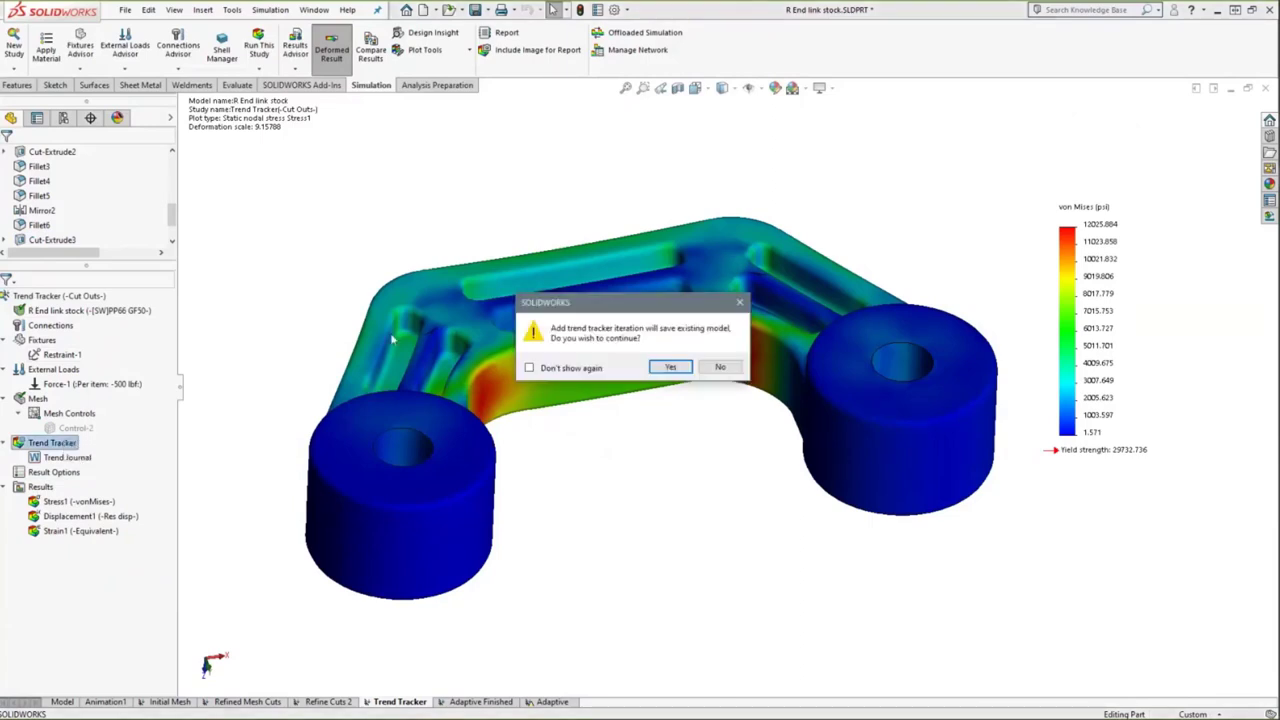
click(669, 368)
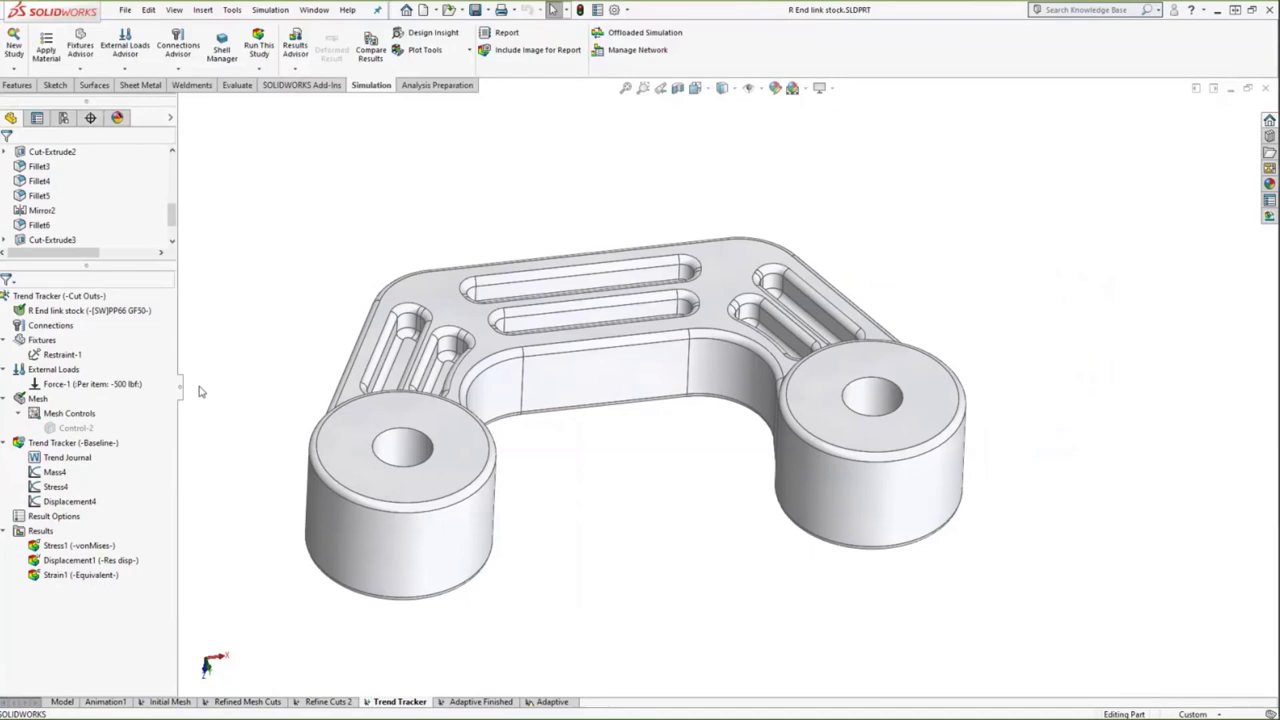
Step: Apply a mesh control with the default element size and ratio to the six curved and fillet faces at the two inner corners
right_click(40, 399)
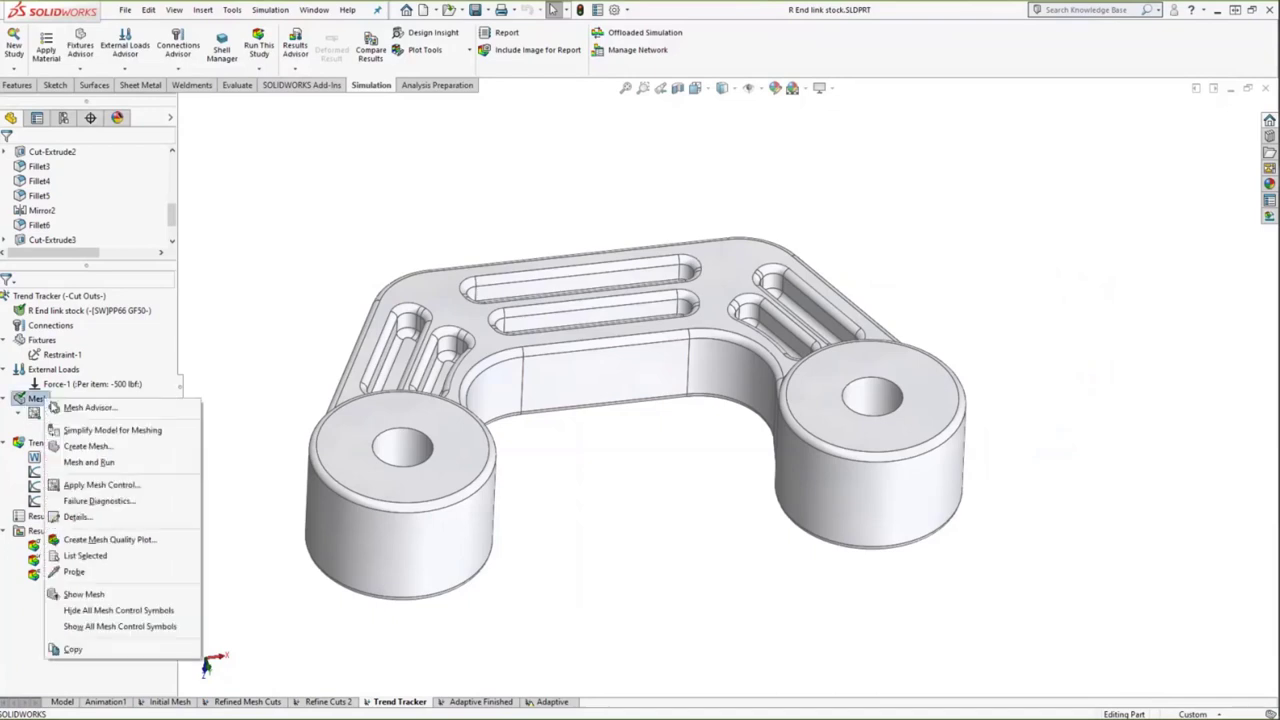
click(100, 484)
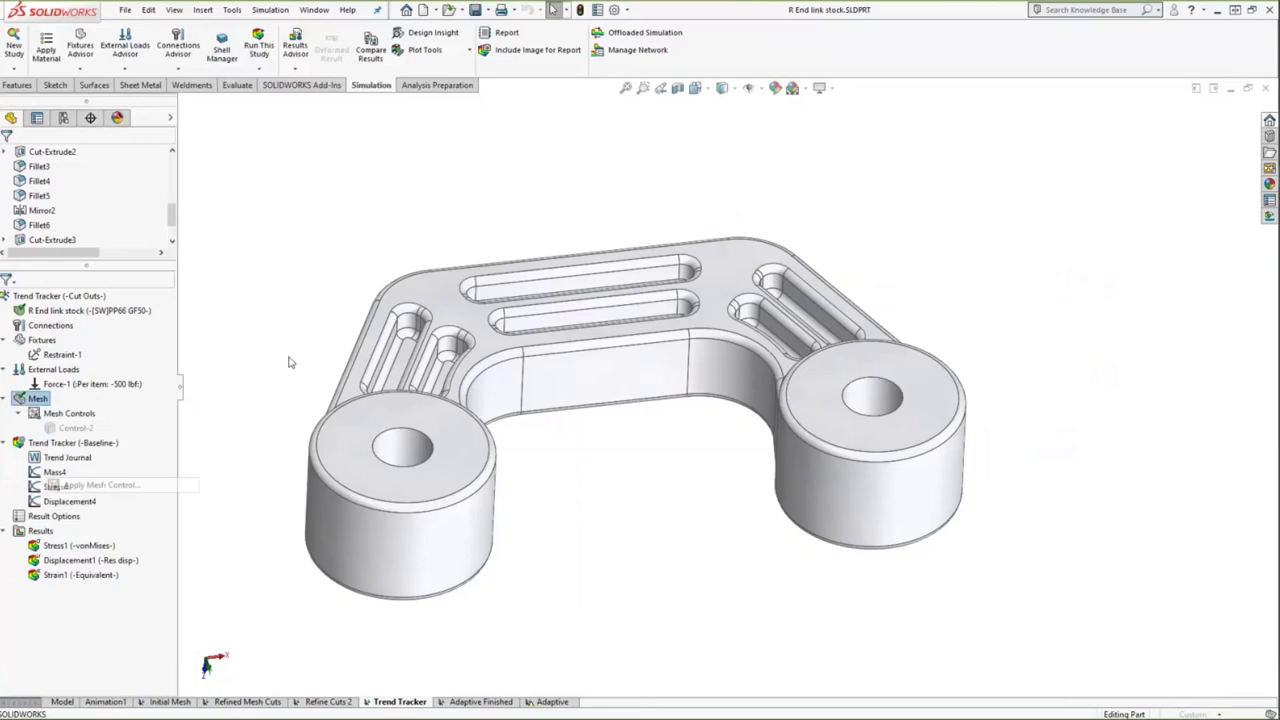
click(495, 390)
click(759, 378)
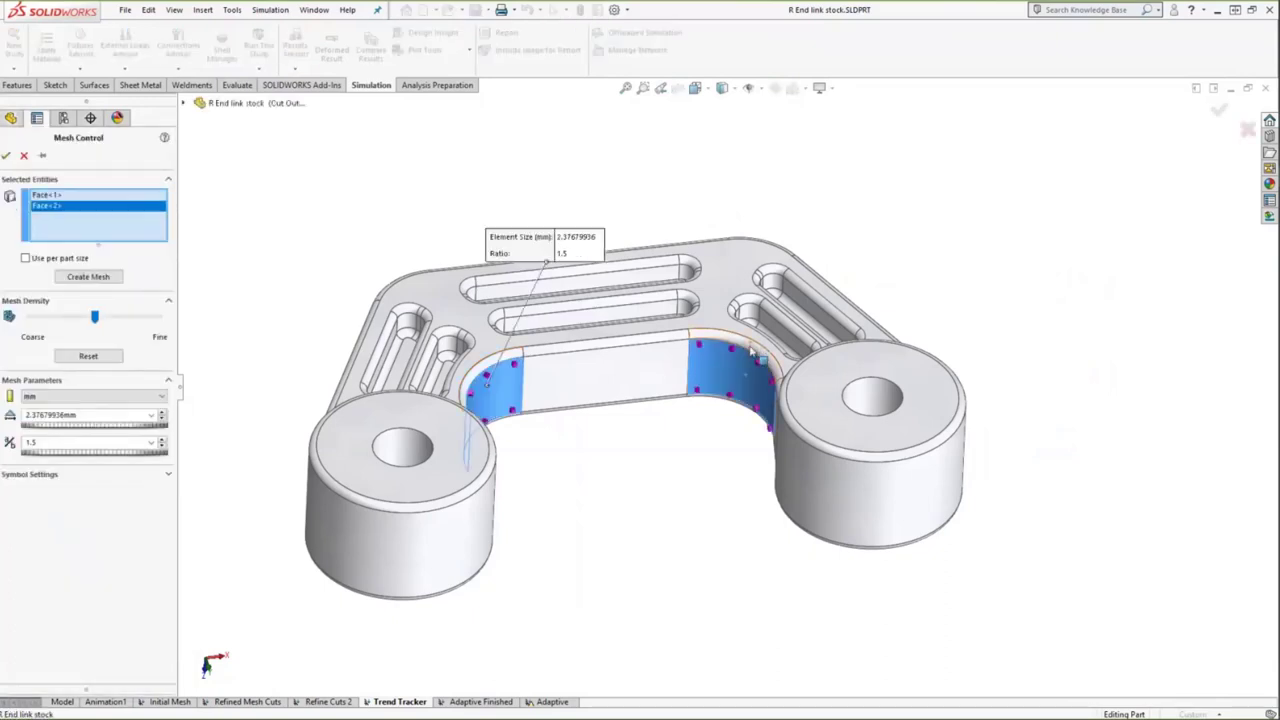
click(757, 352)
click(505, 368)
middle_drag(663, 517, 545, 470)
click(543, 478)
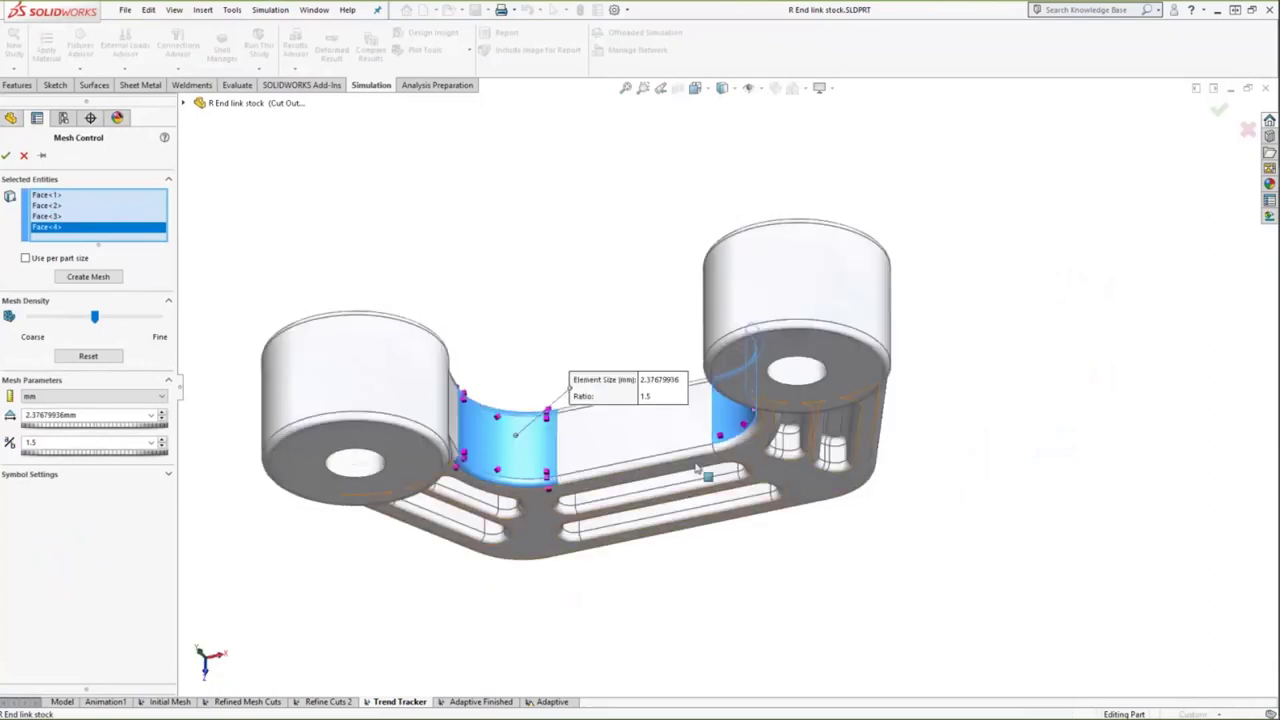
key(ctrl+shift+z)
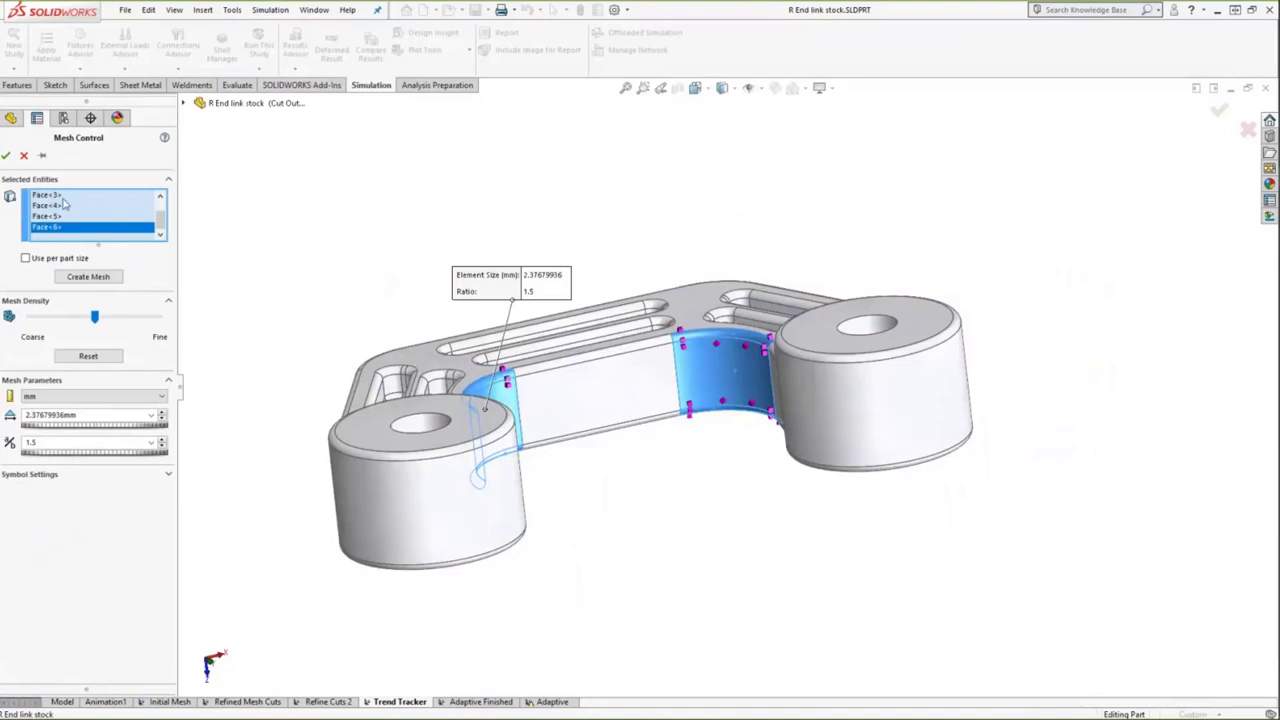
click(5, 155)
Step: Run the Trend Tracker study with the new mesh control, allowing the model to be saved, and check the stress trend graph
right_click(112, 299)
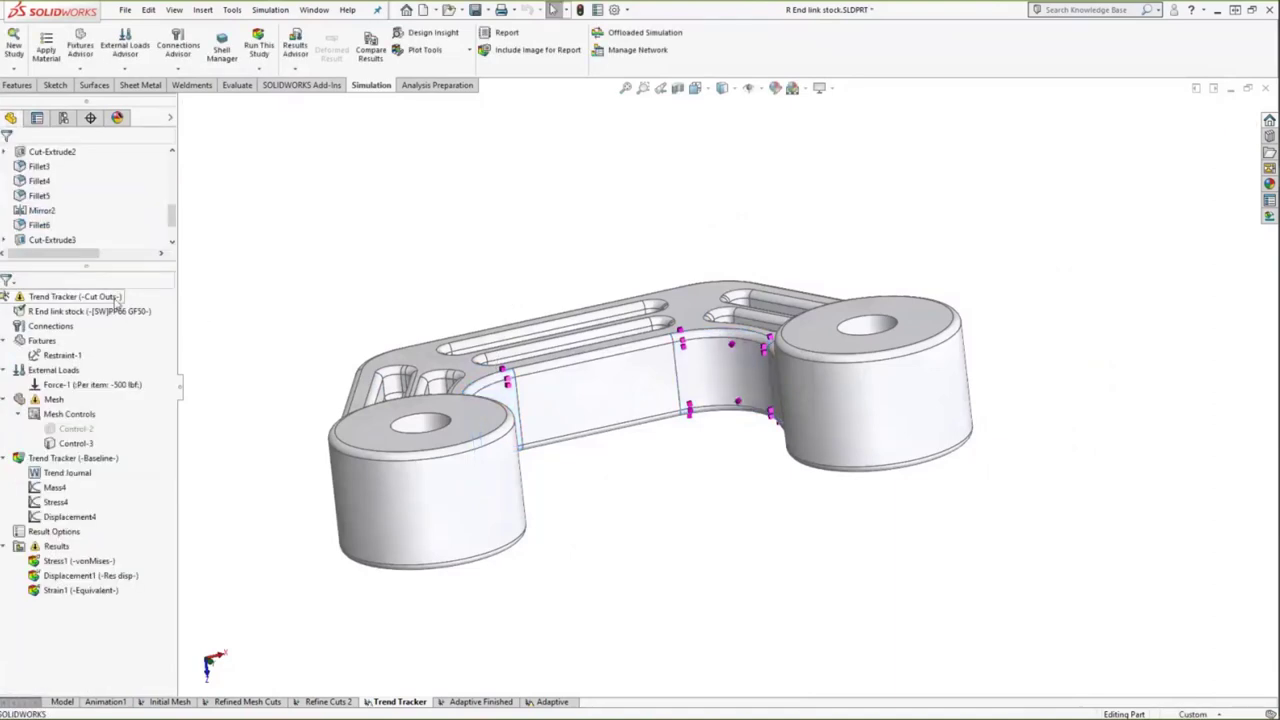
click(190, 328)
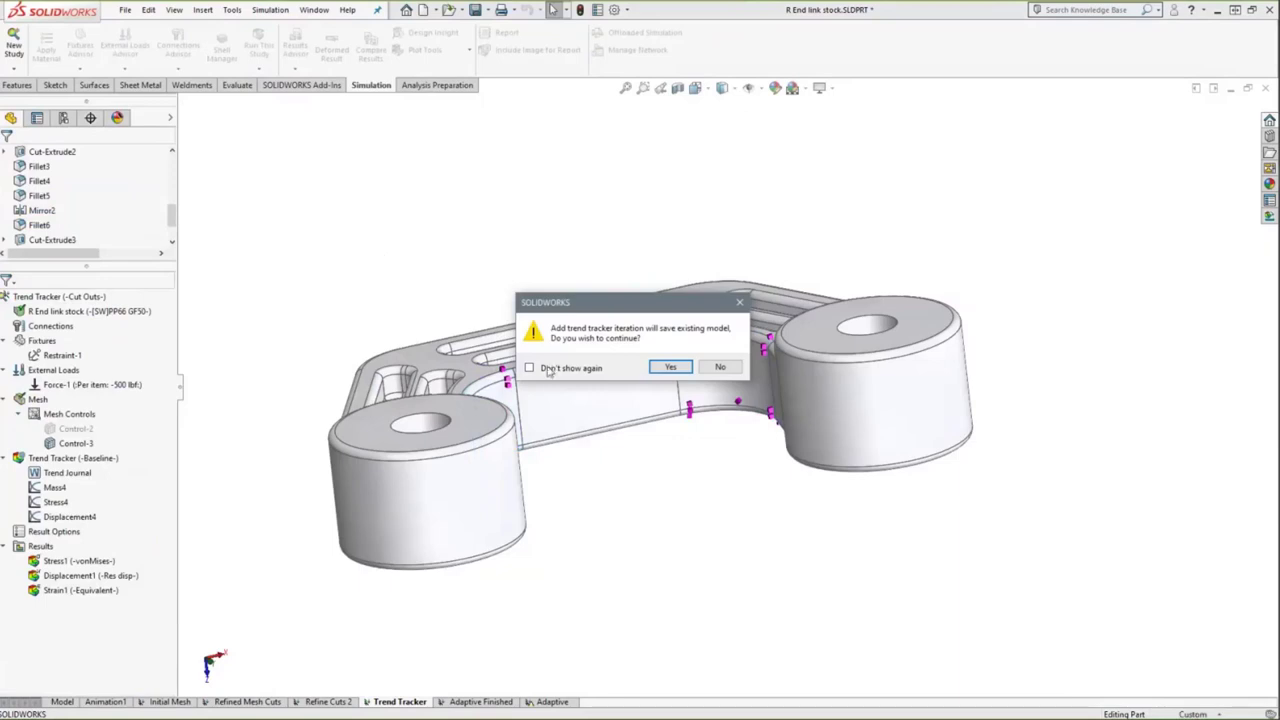
click(670, 368)
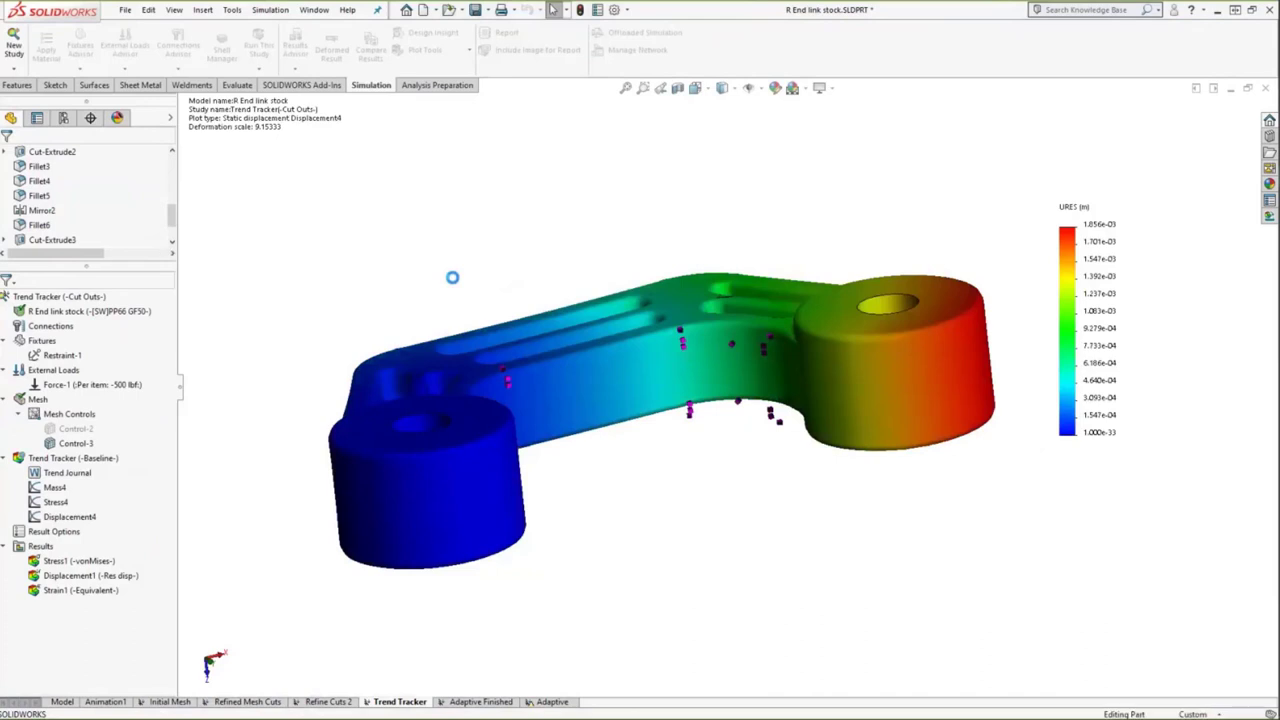
double_click(62, 503)
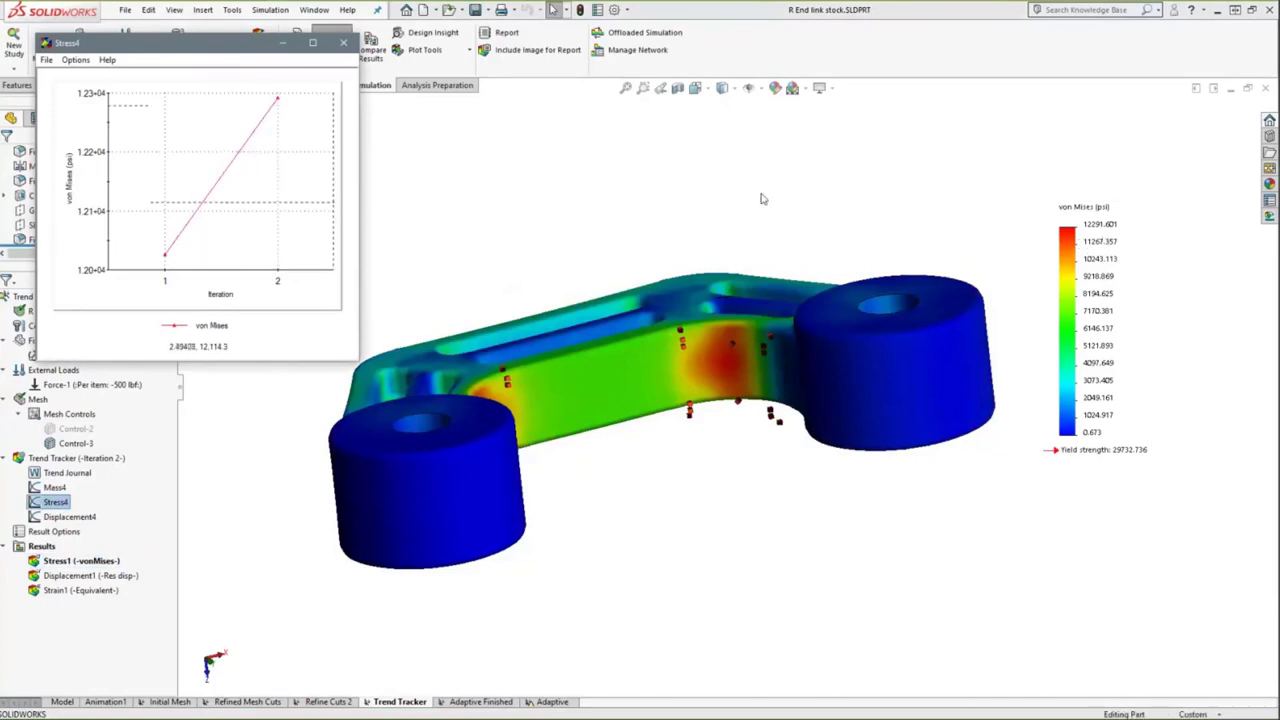
click(343, 42)
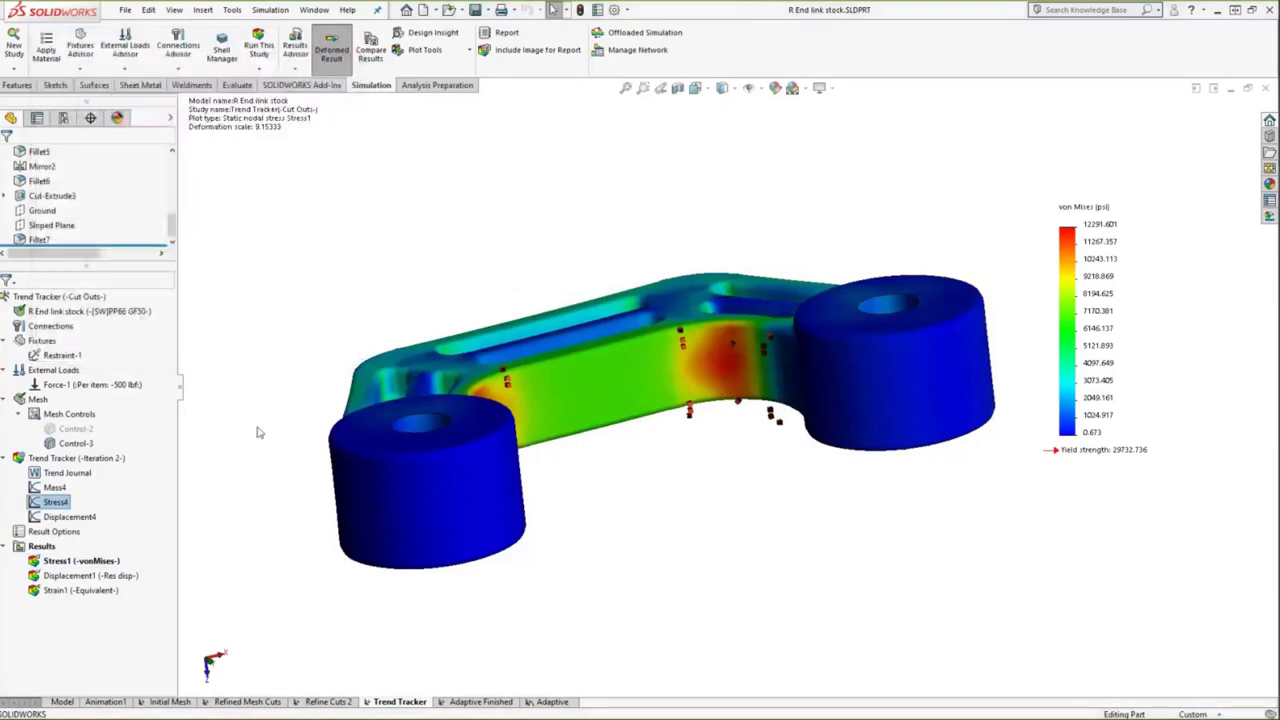
Step: Unsuppress the Control-2 mesh control and suppress Control-3
right_click(82, 430)
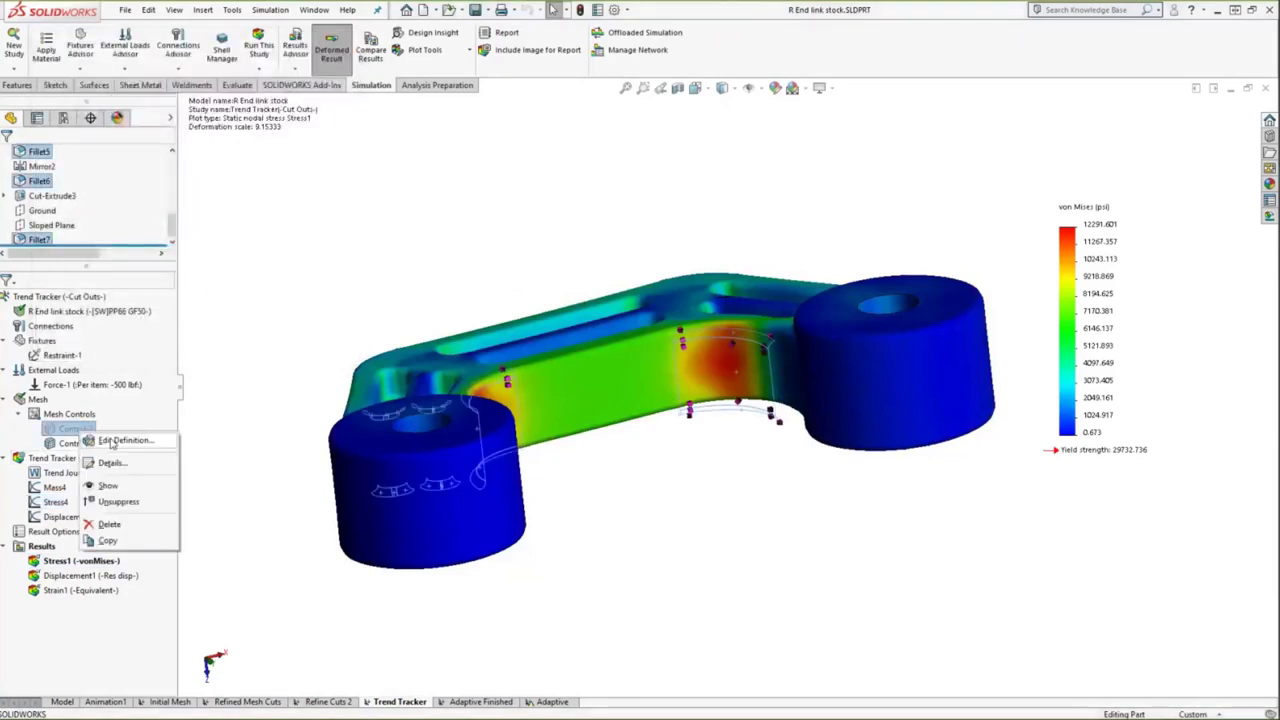
click(118, 501)
middle_drag(267, 393, 340, 385)
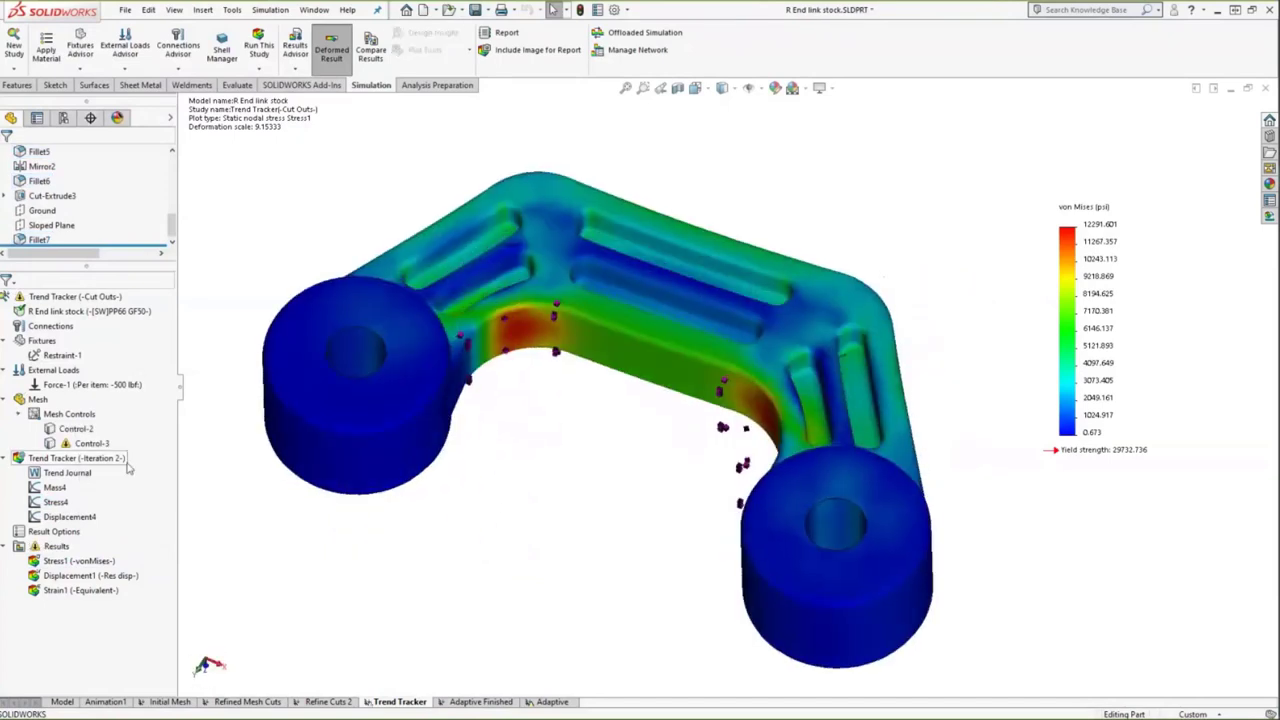
right_click(104, 445)
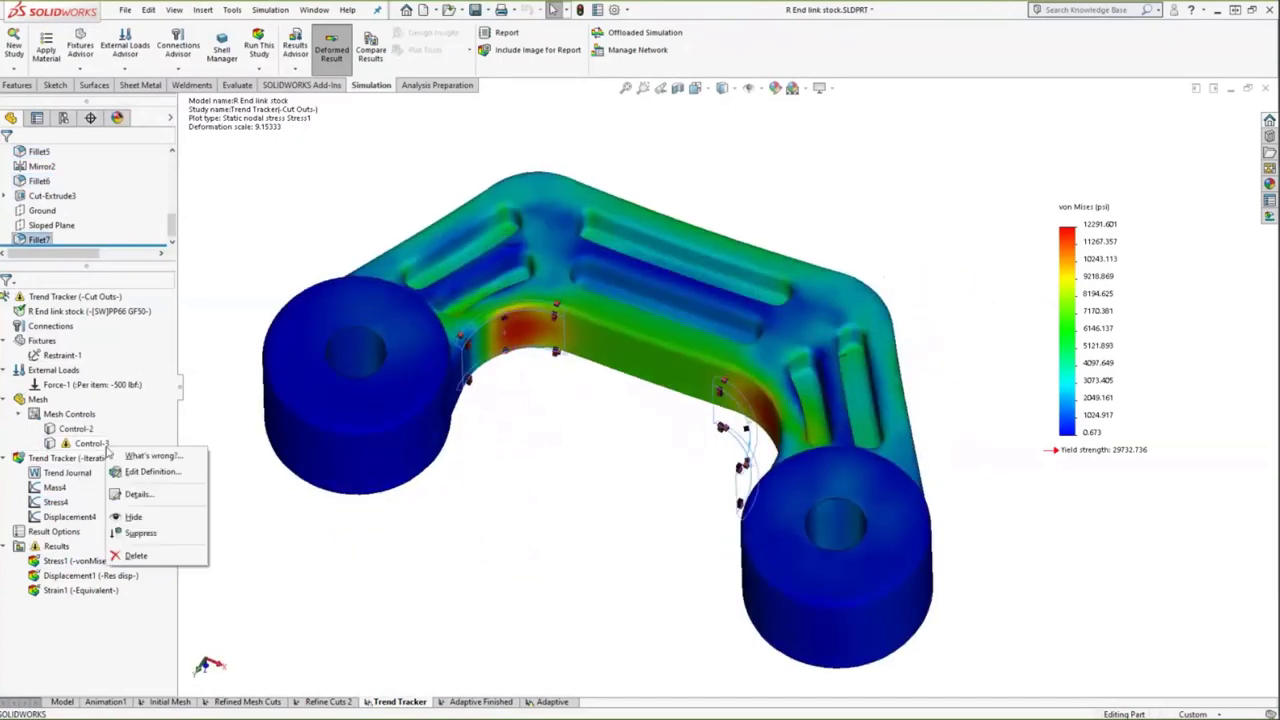
click(140, 532)
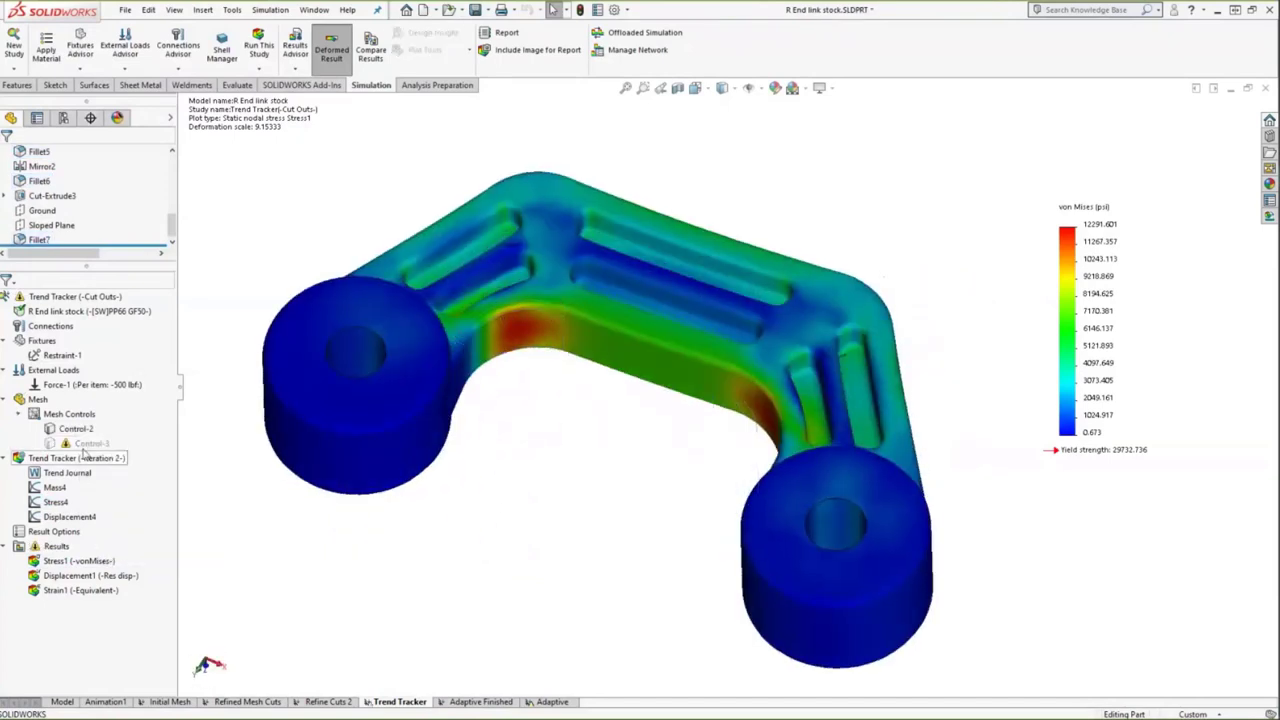
Step: Create the study's mesh with the existing density settings and inspect the elements around the inner corners
right_click(37, 399)
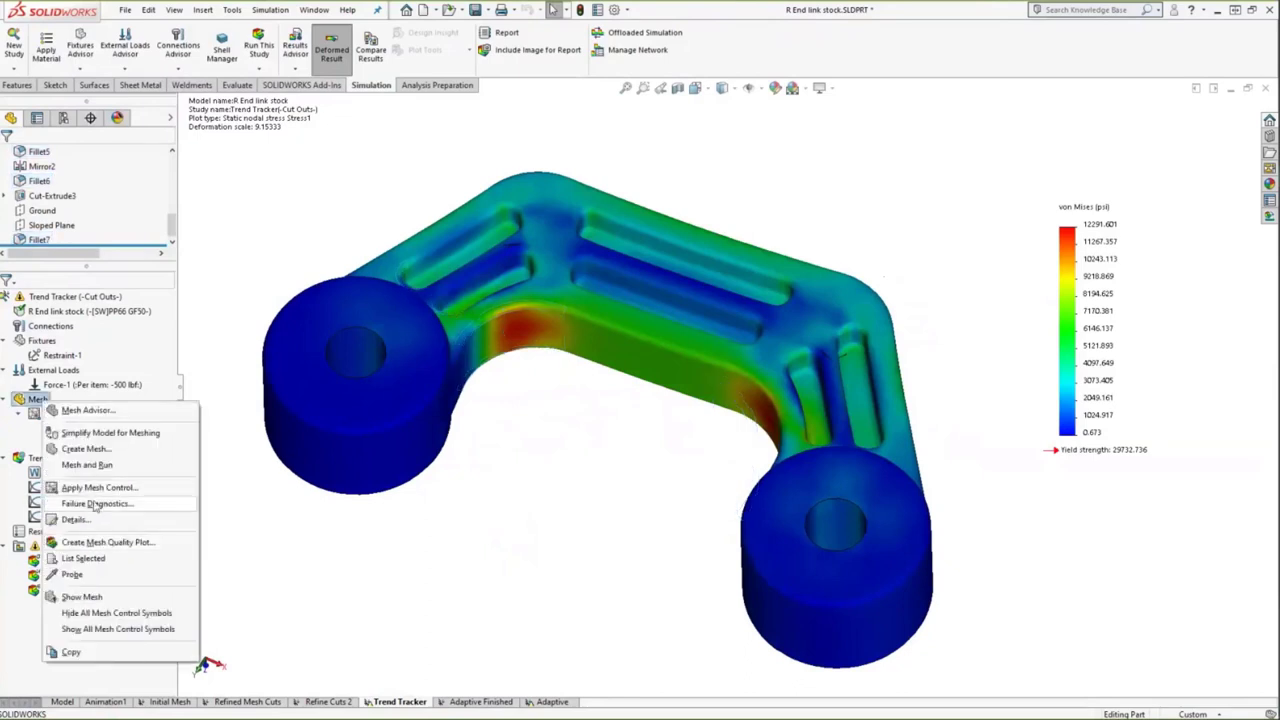
click(85, 449)
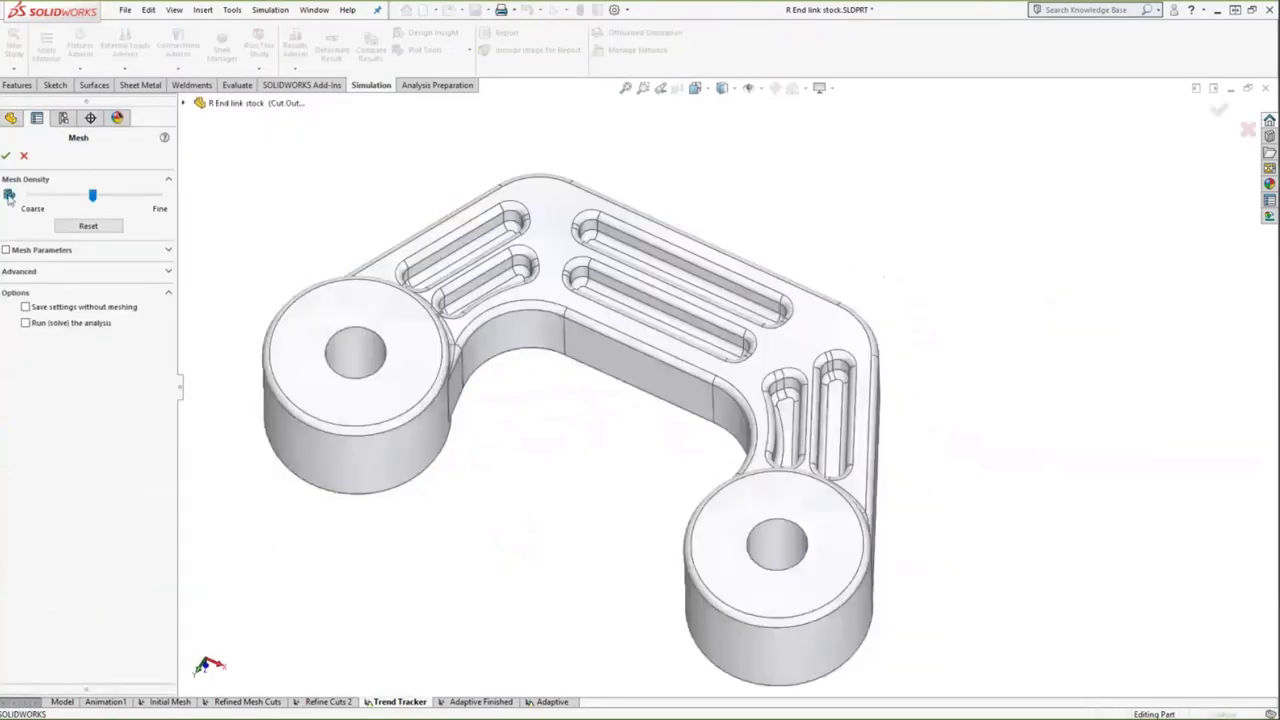
click(5, 155)
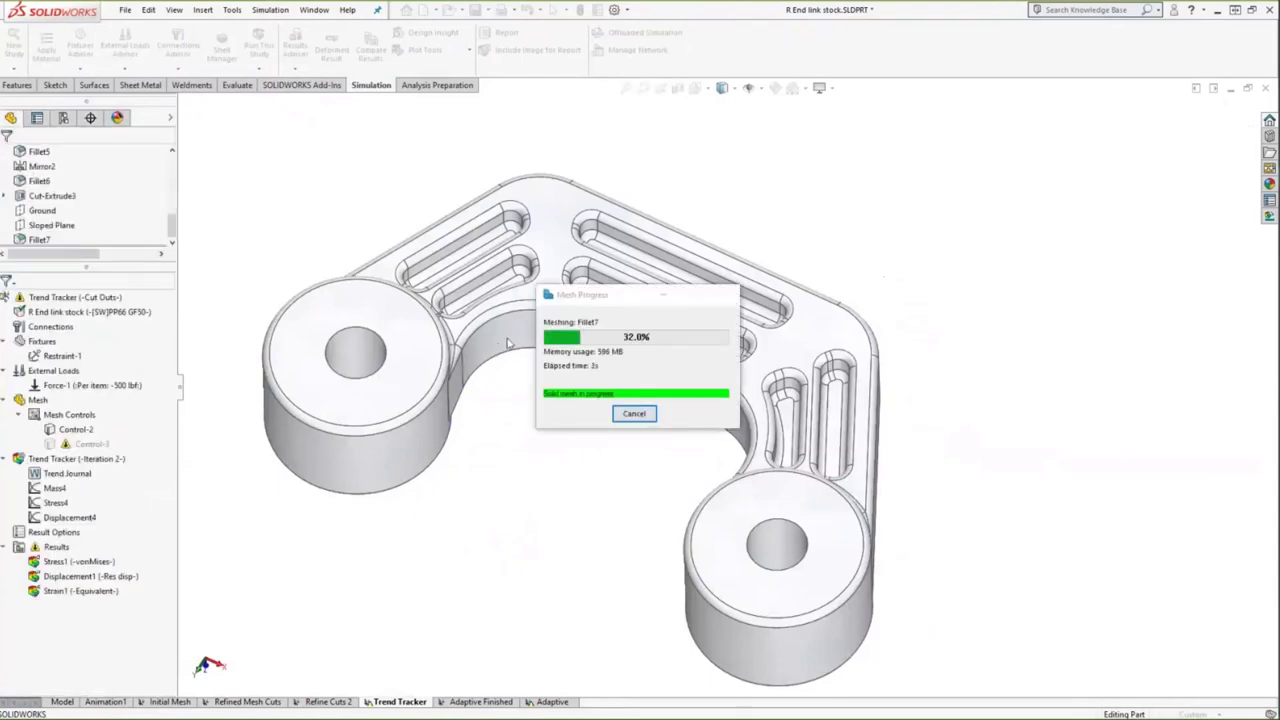
middle_drag(505, 440, 452, 338)
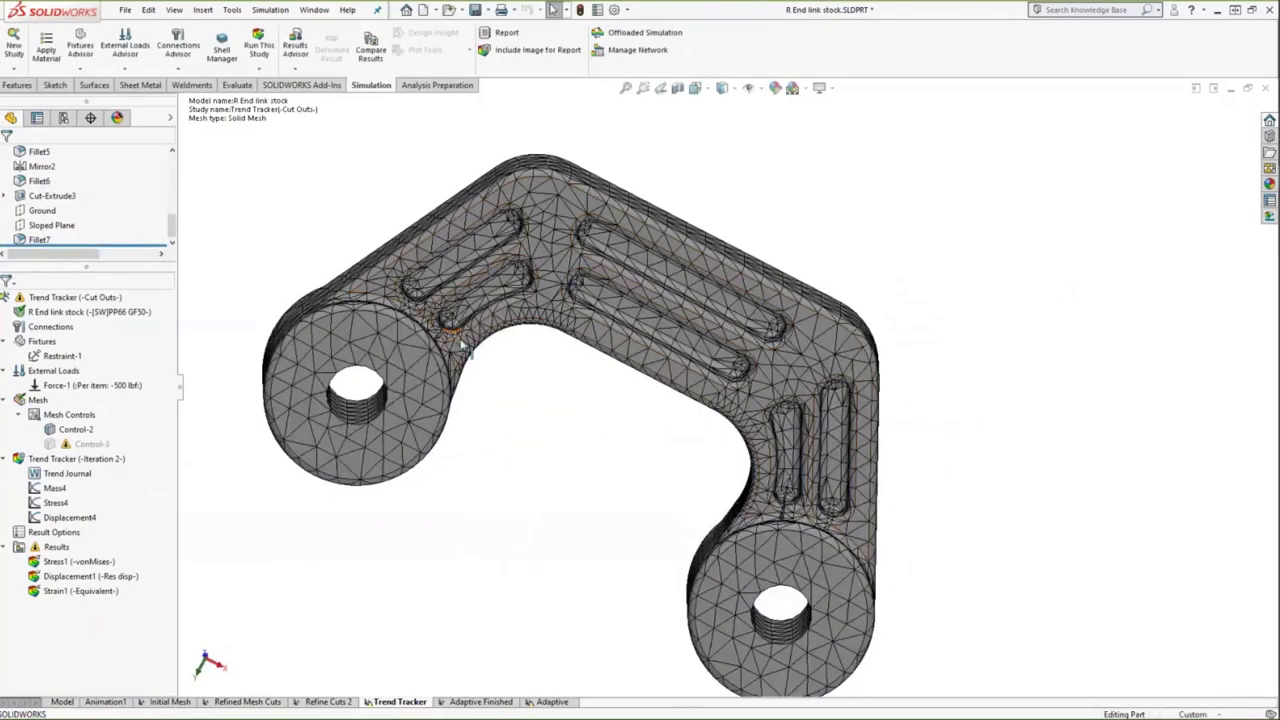
middle_drag(588, 478, 618, 216)
Step: Run the Trend Tracker study with Control-2 active, allowing the model to be saved for the new iteration
click(90, 297)
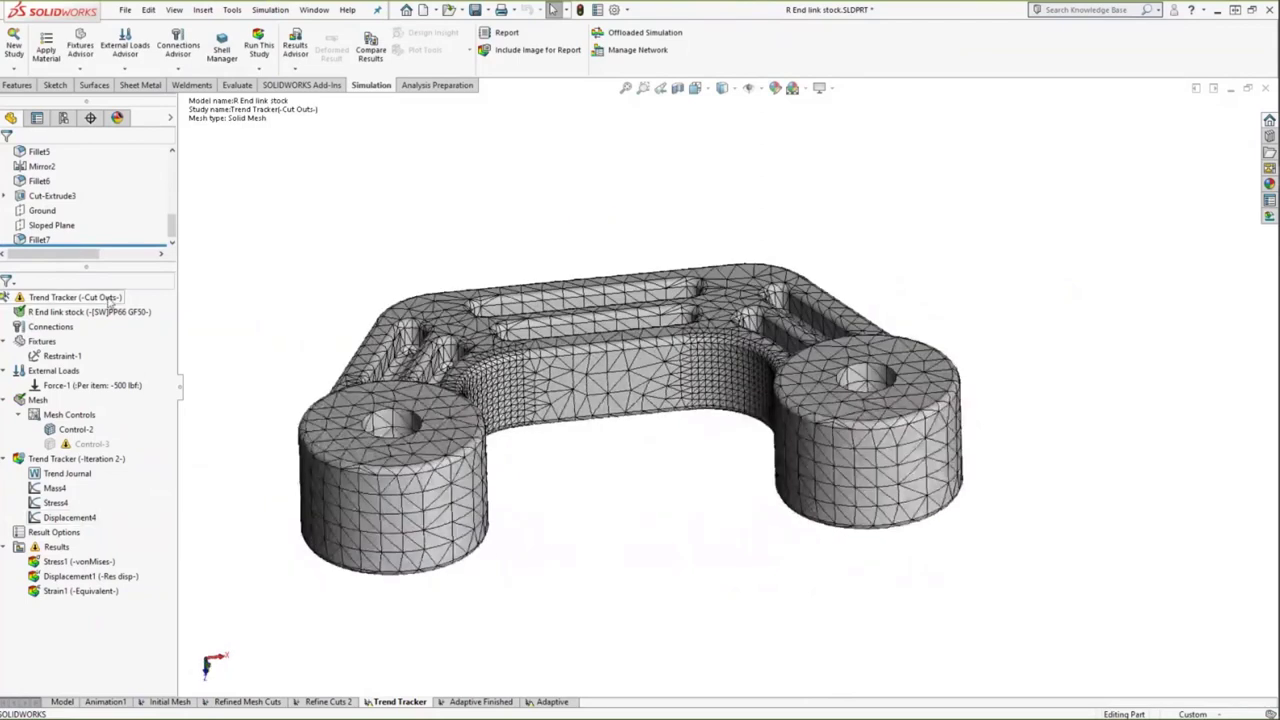
right_click(106, 298)
click(183, 322)
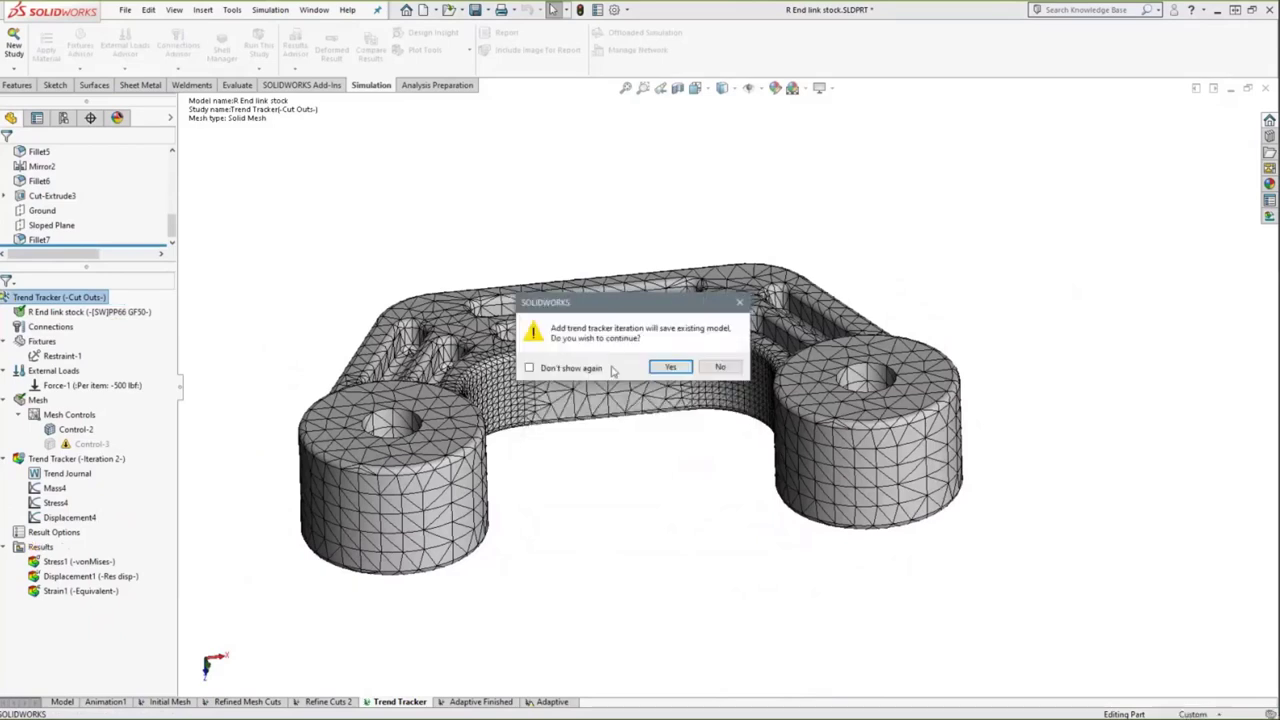
click(680, 372)
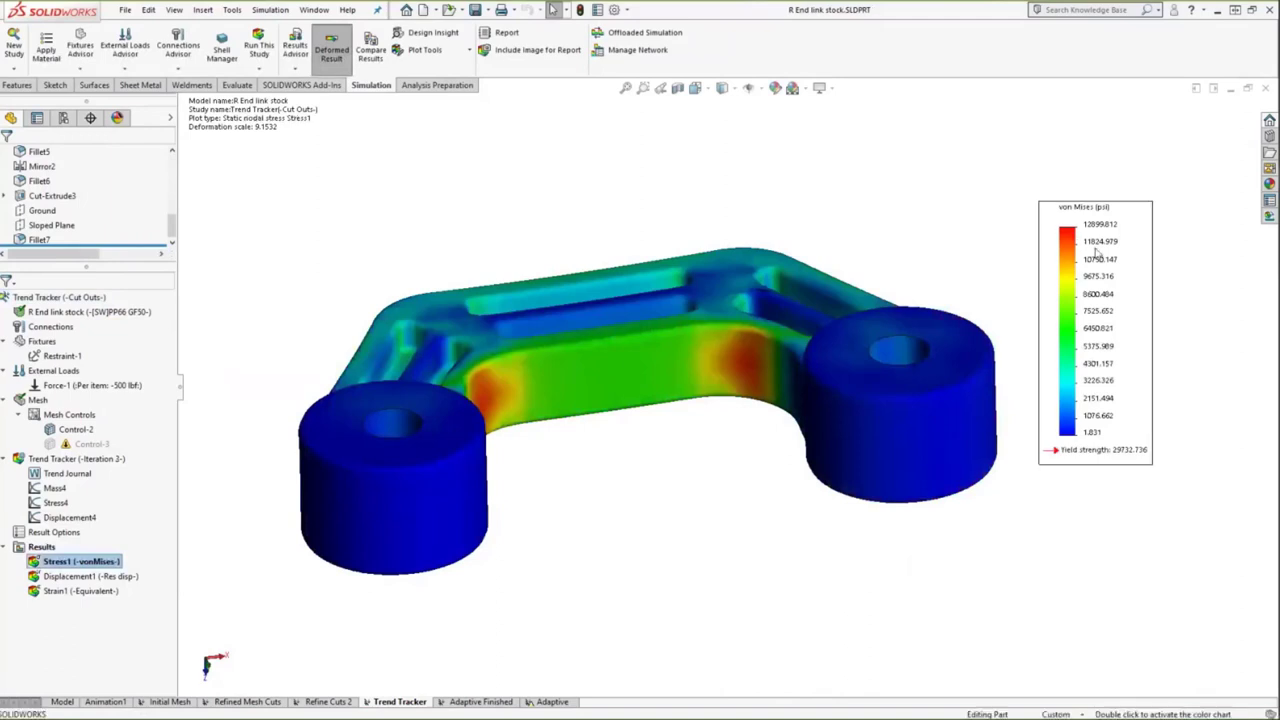
Step: Review the trend graphs for stress, mass and displacement across the iterations
double_click(56, 503)
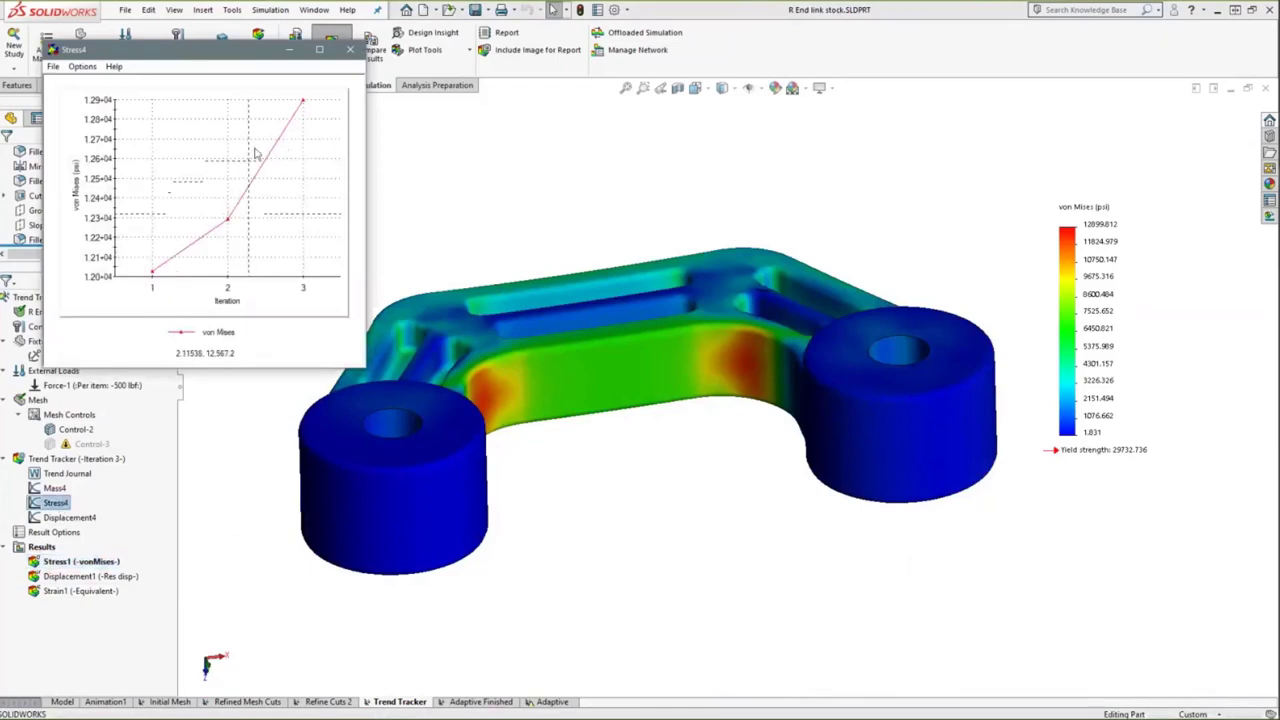
double_click(54, 488)
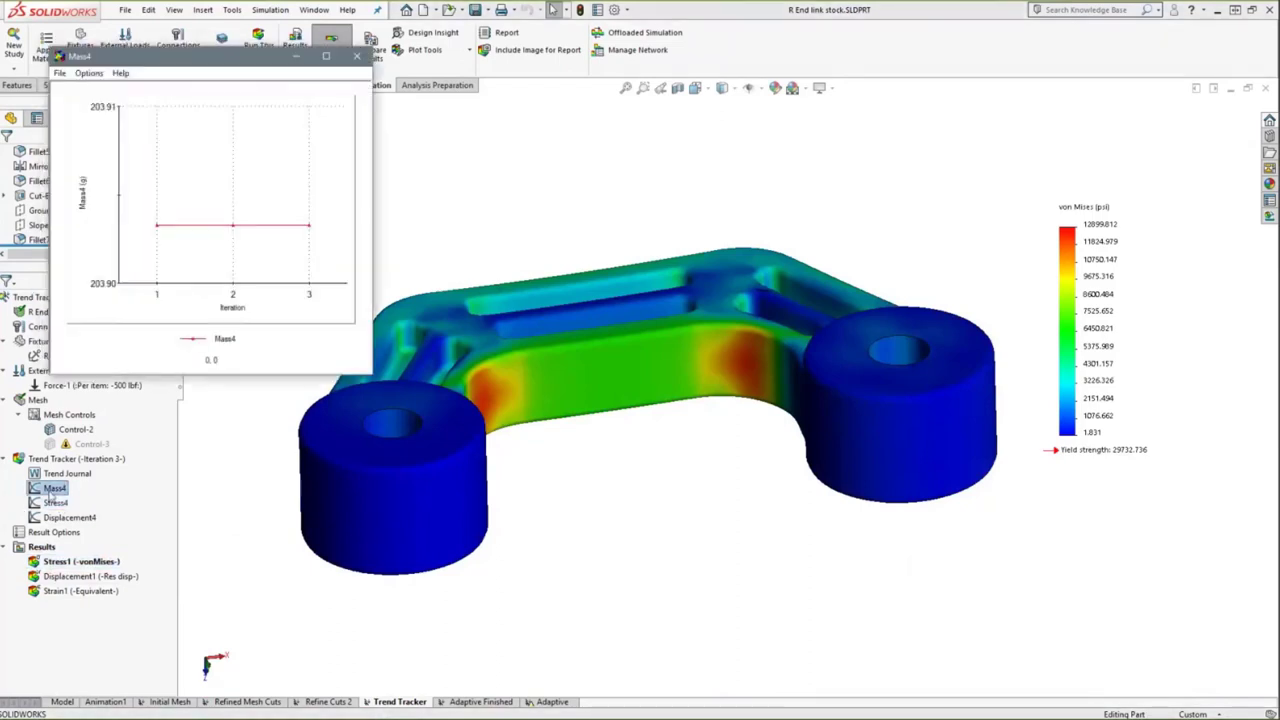
double_click(60, 517)
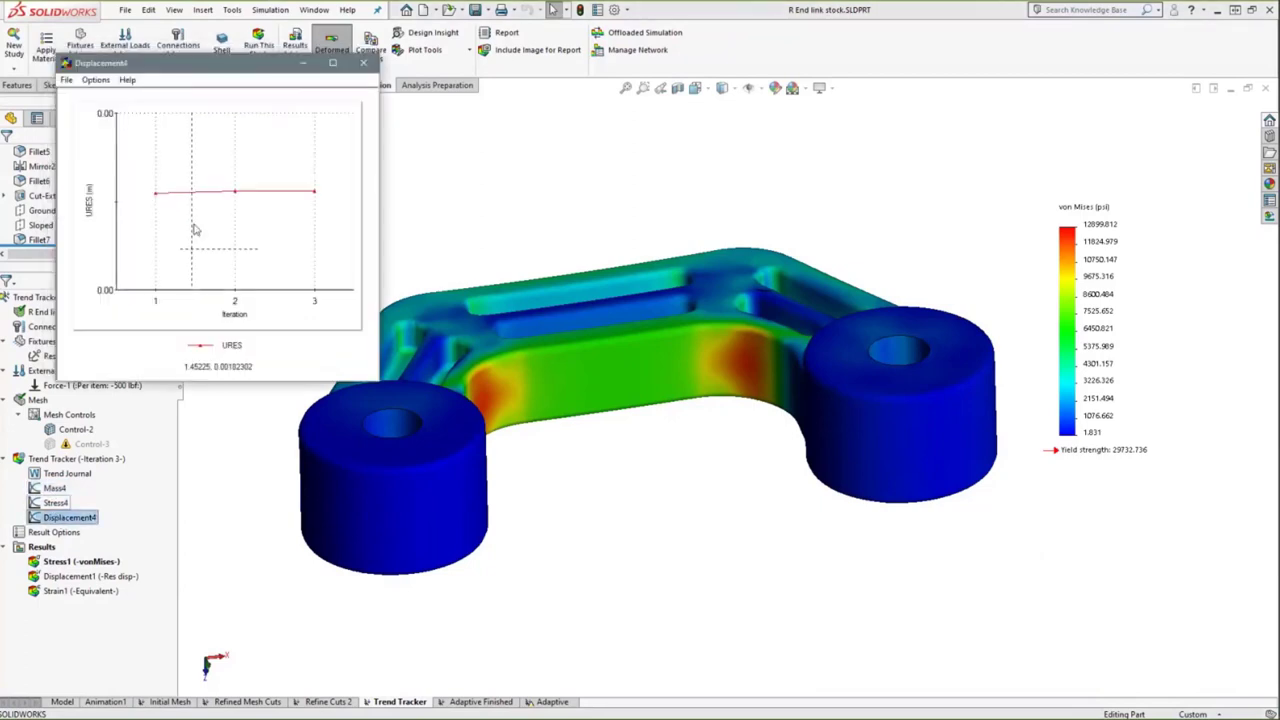
click(363, 62)
Step: Set the element size of the Control-2 mesh control to 1.75 mm
click(75, 429)
right_click(80, 429)
click(135, 435)
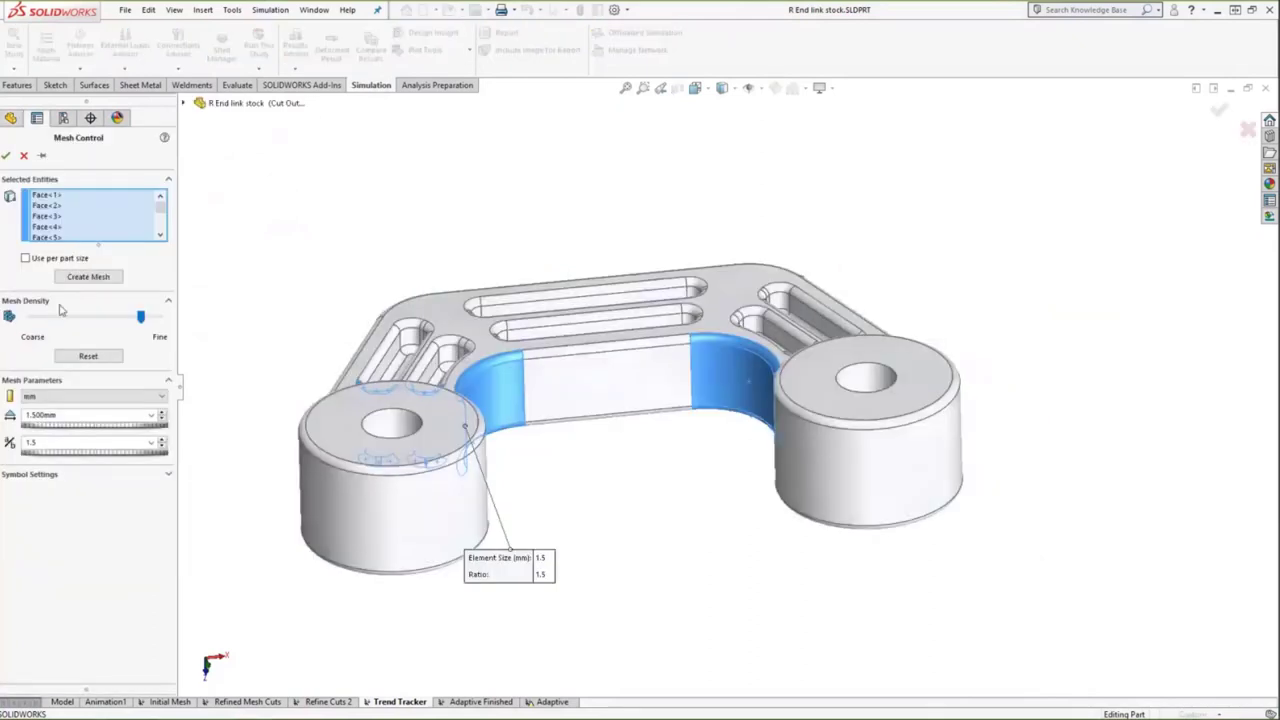
click(88, 415)
text(1.75)
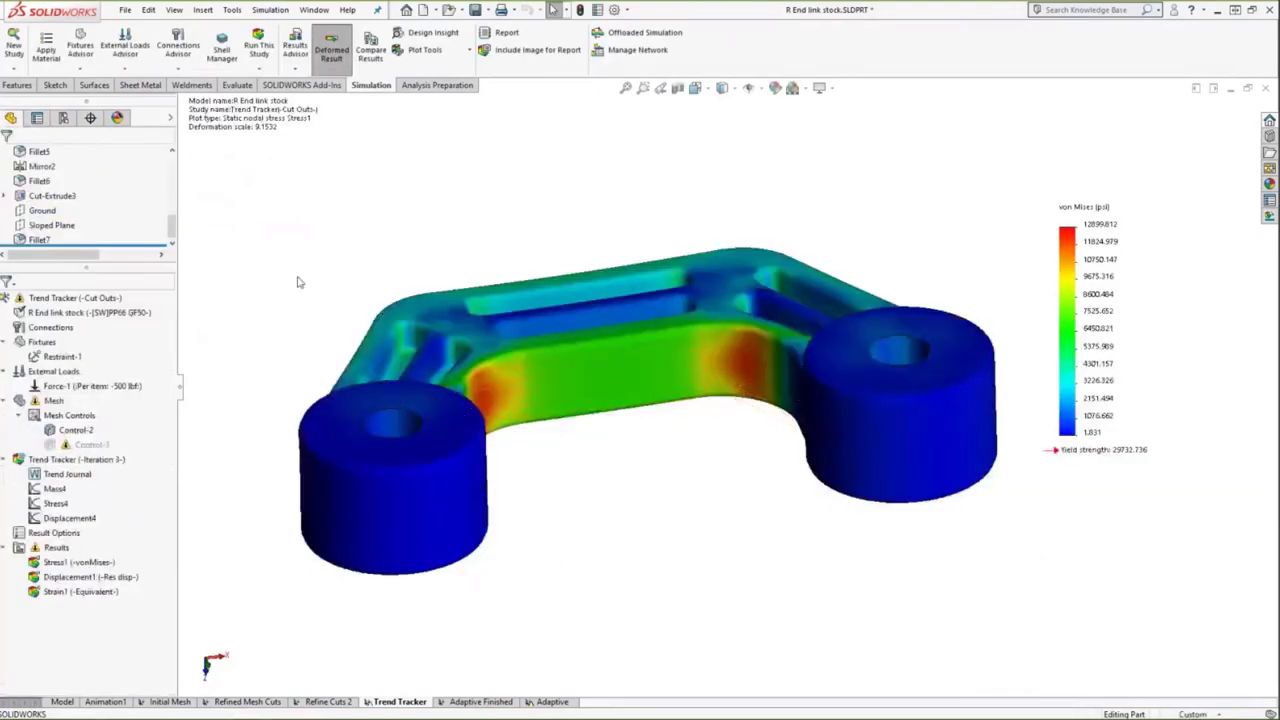
Step: Rerun the study as another trend iteration, allowing the model to be saved, and examine the stress trend graph
right_click(84, 298)
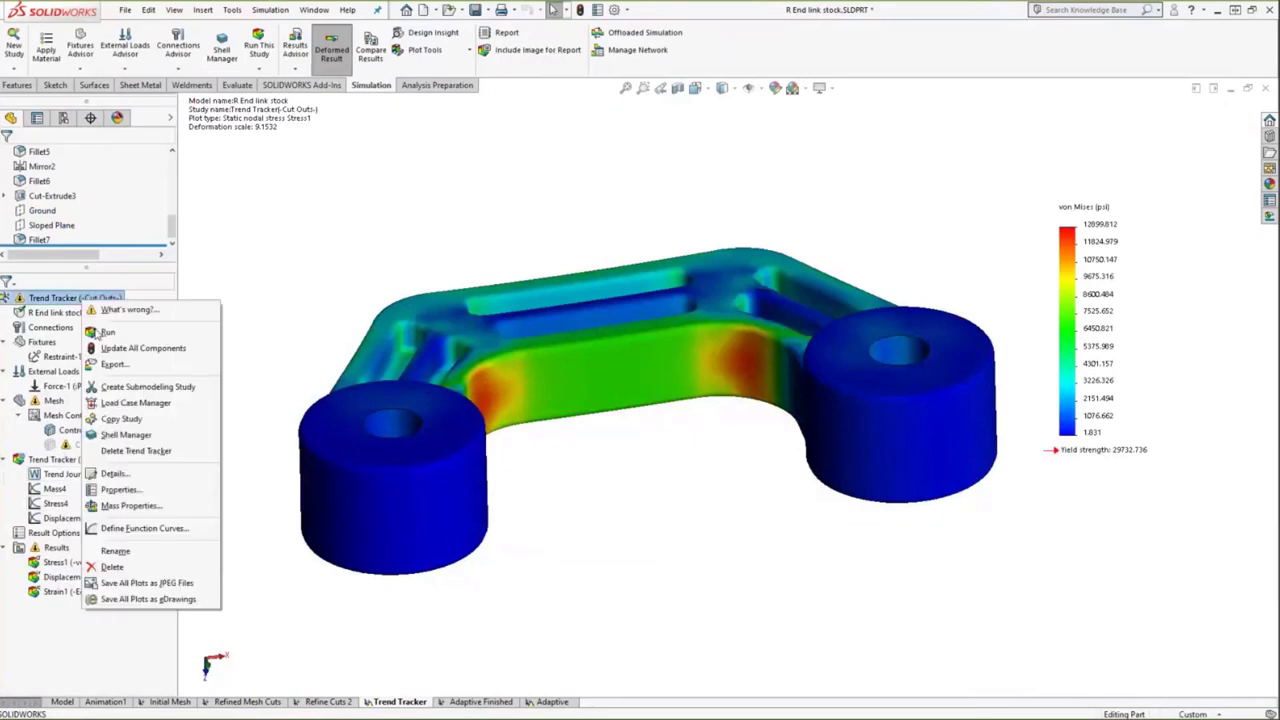
click(208, 313)
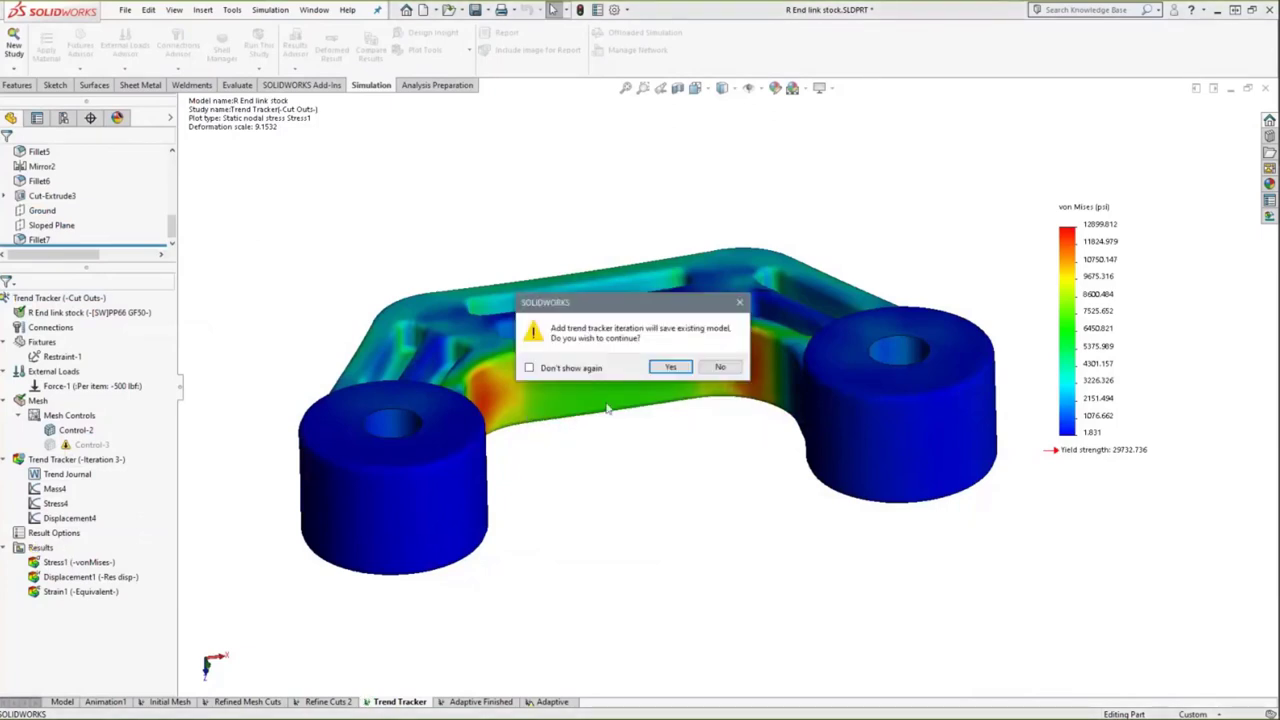
click(670, 367)
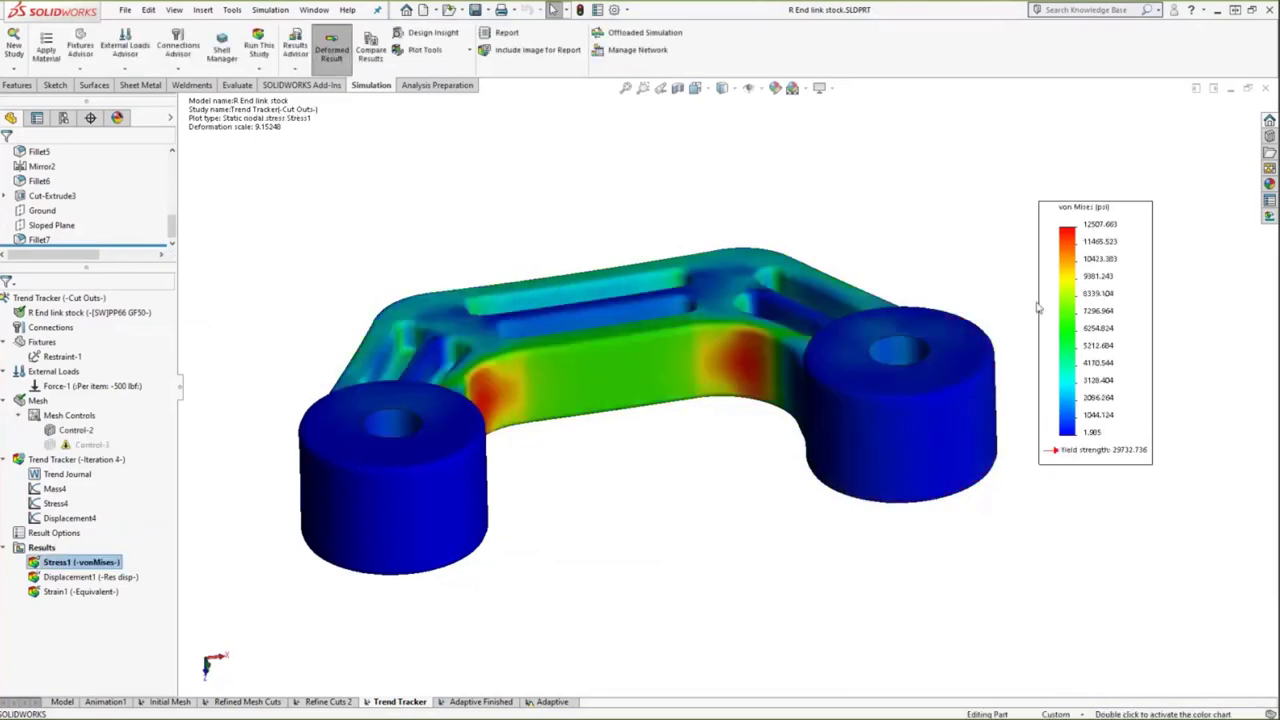
click(58, 503)
double_click(60, 505)
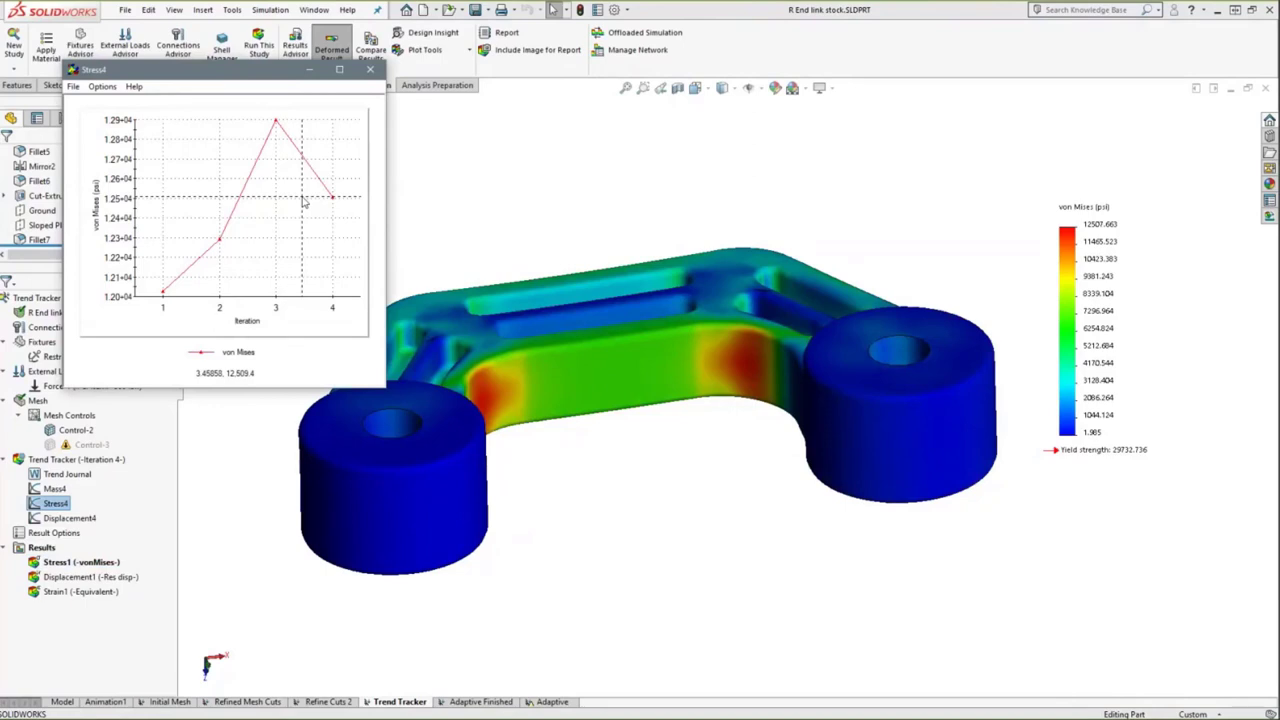
click(370, 69)
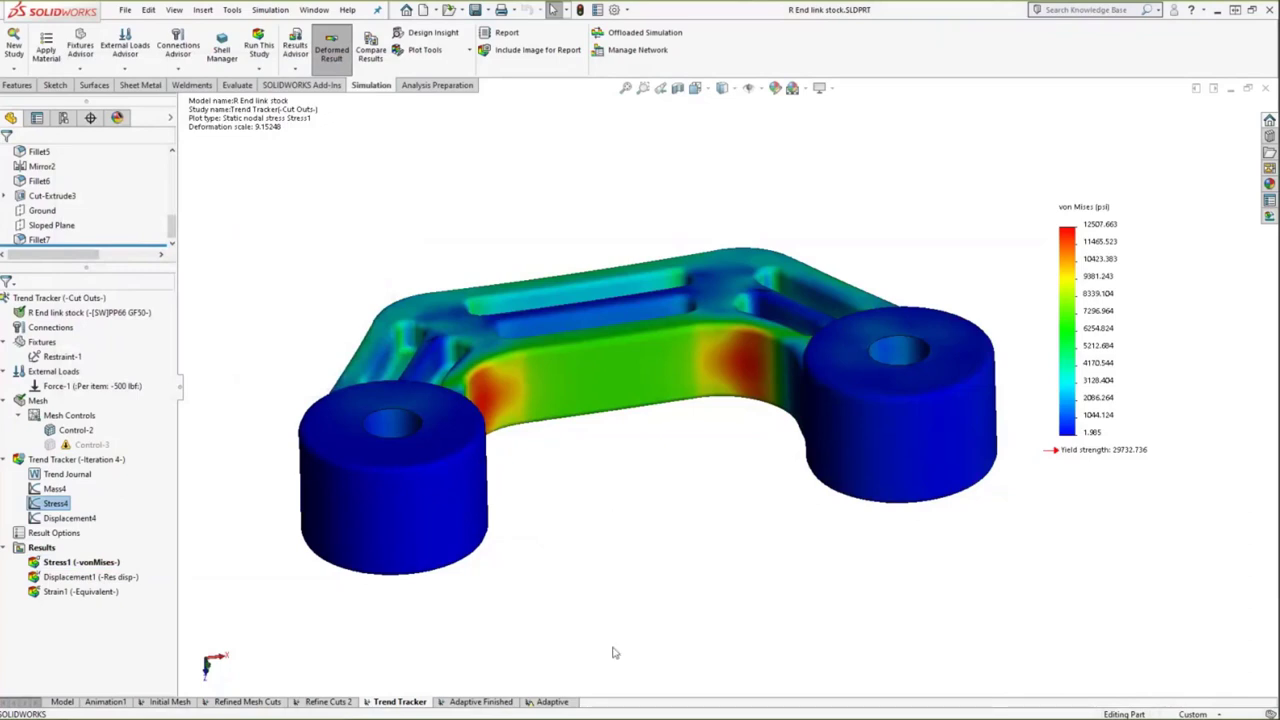
Step: Switch to the Adaptive study and run it, expanding the solver details while it solves
click(562, 705)
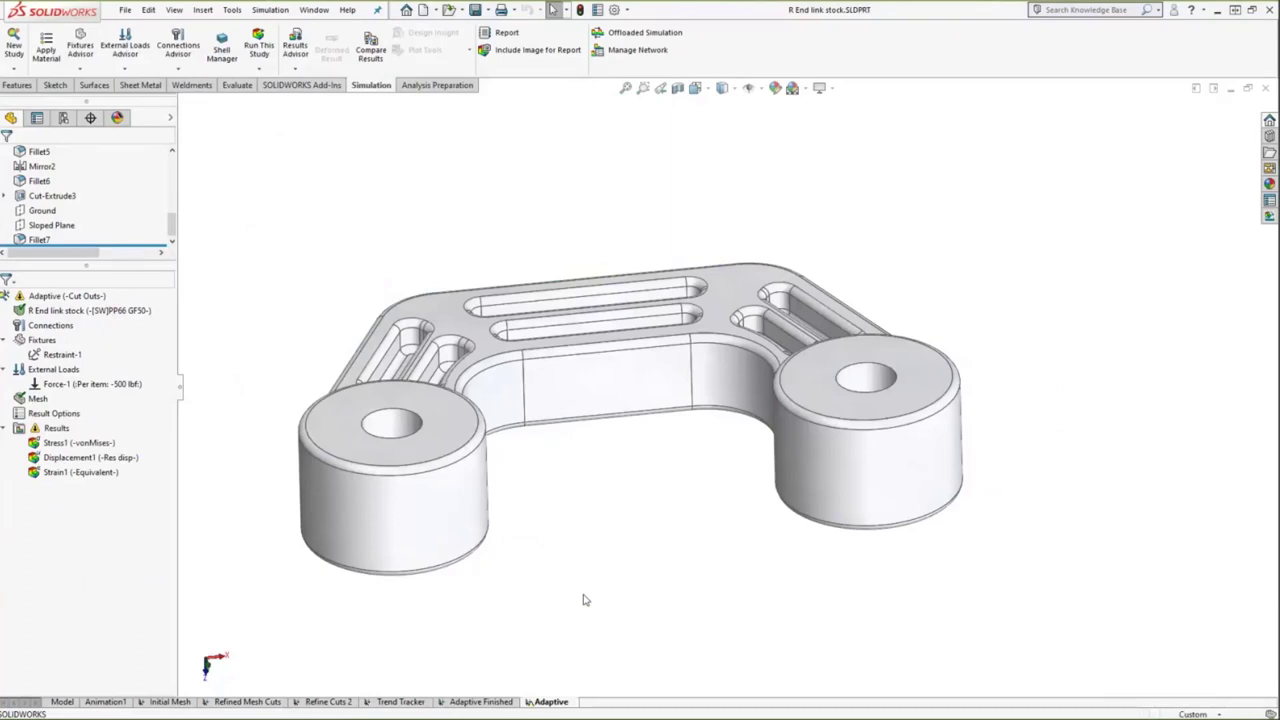
right_click(95, 298)
click(226, 316)
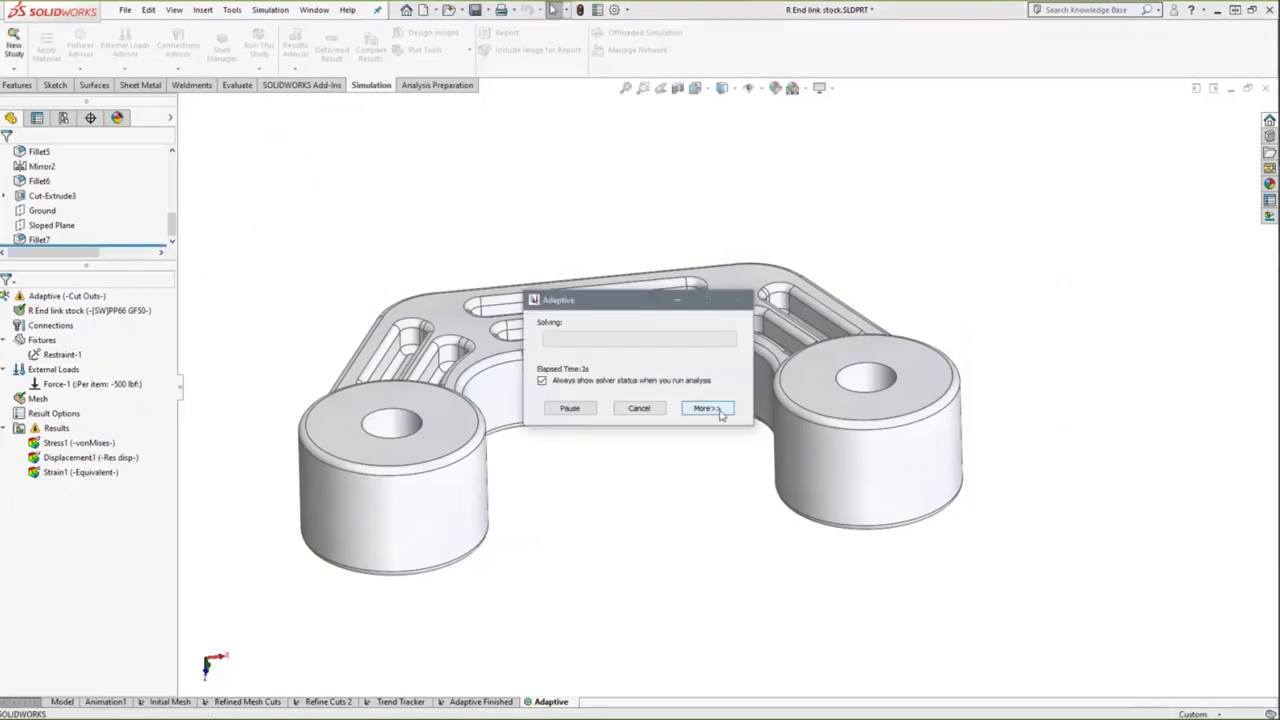
click(706, 408)
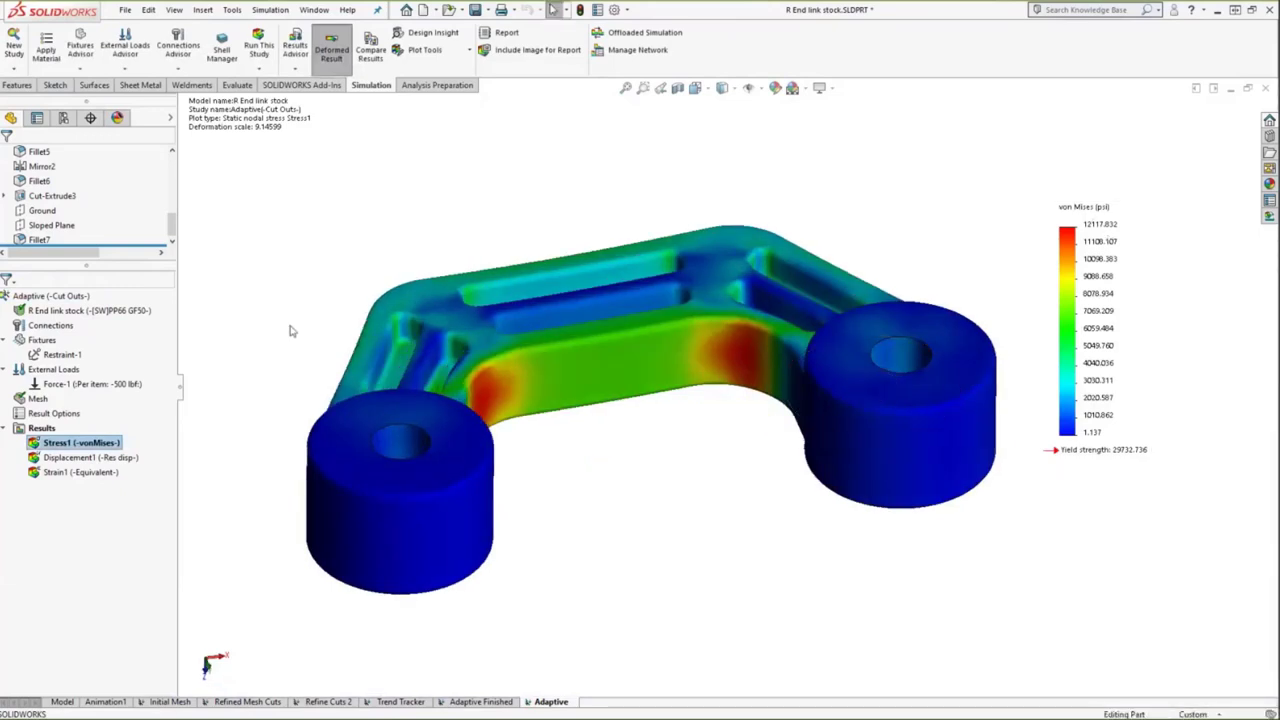
Step: Set the Adaptive study's adaptive method to h-adaptive and adjust its maximum number of loops
right_click(50, 296)
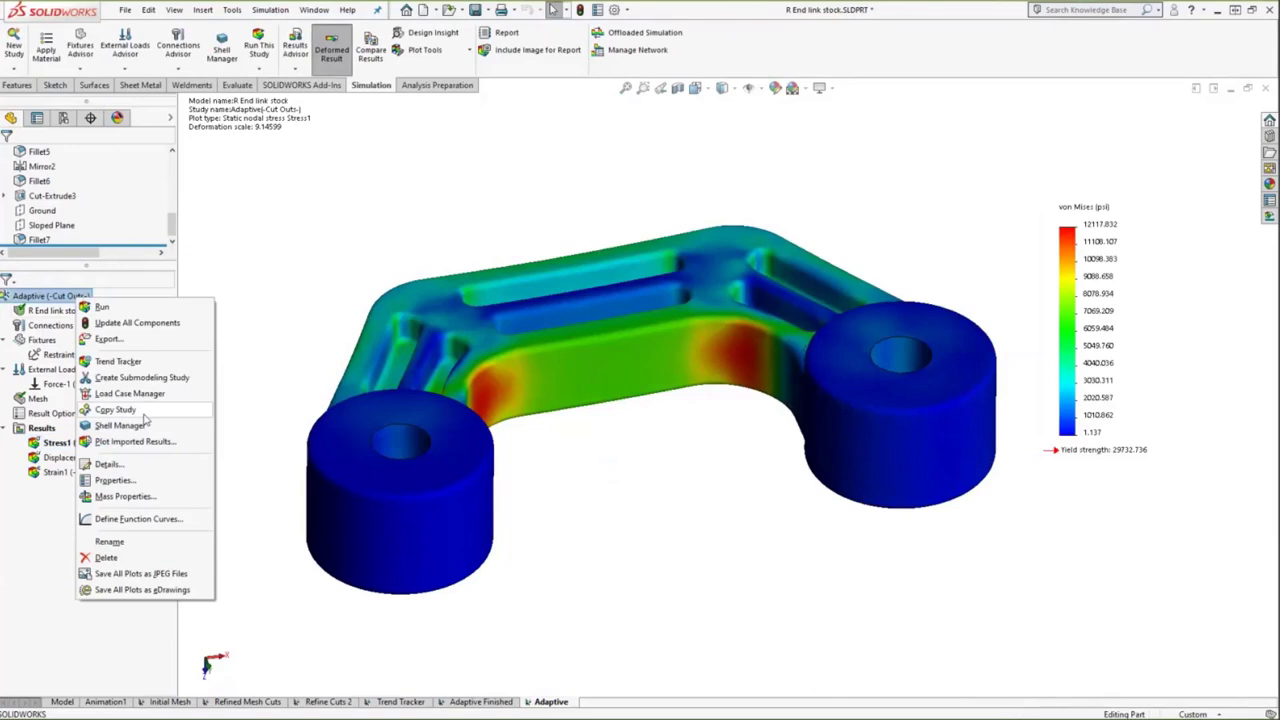
click(137, 482)
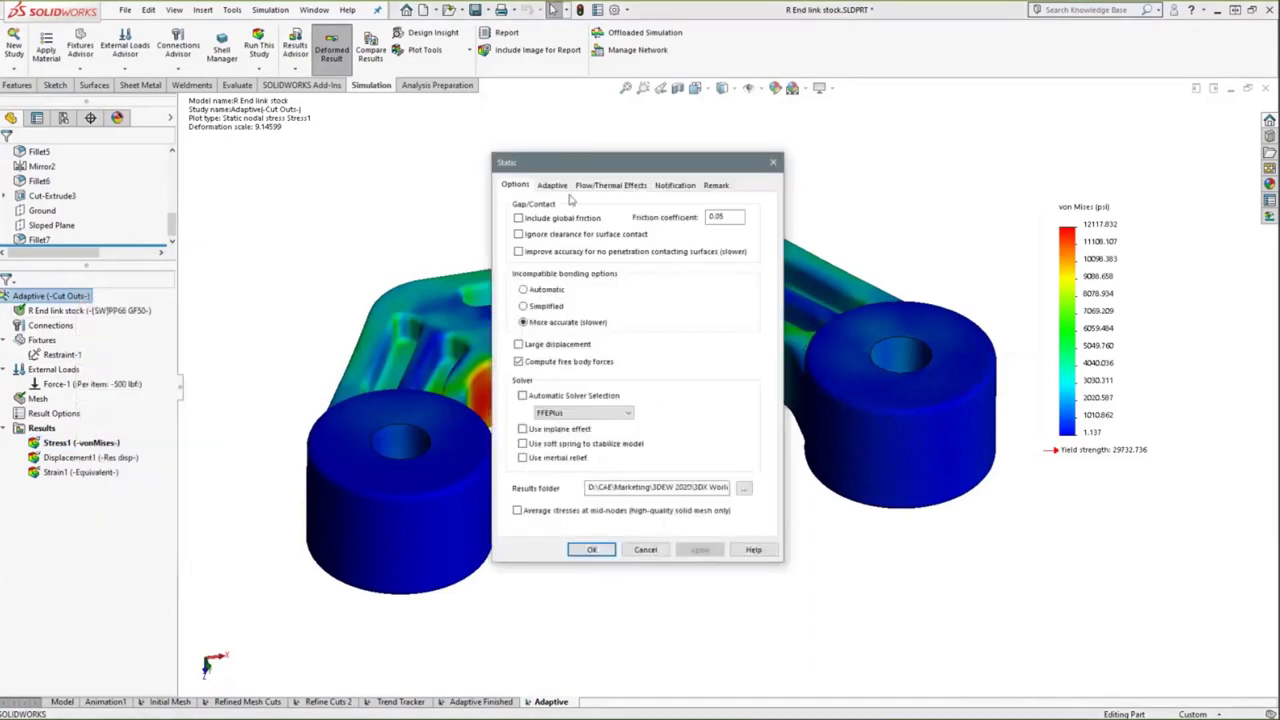
click(566, 190)
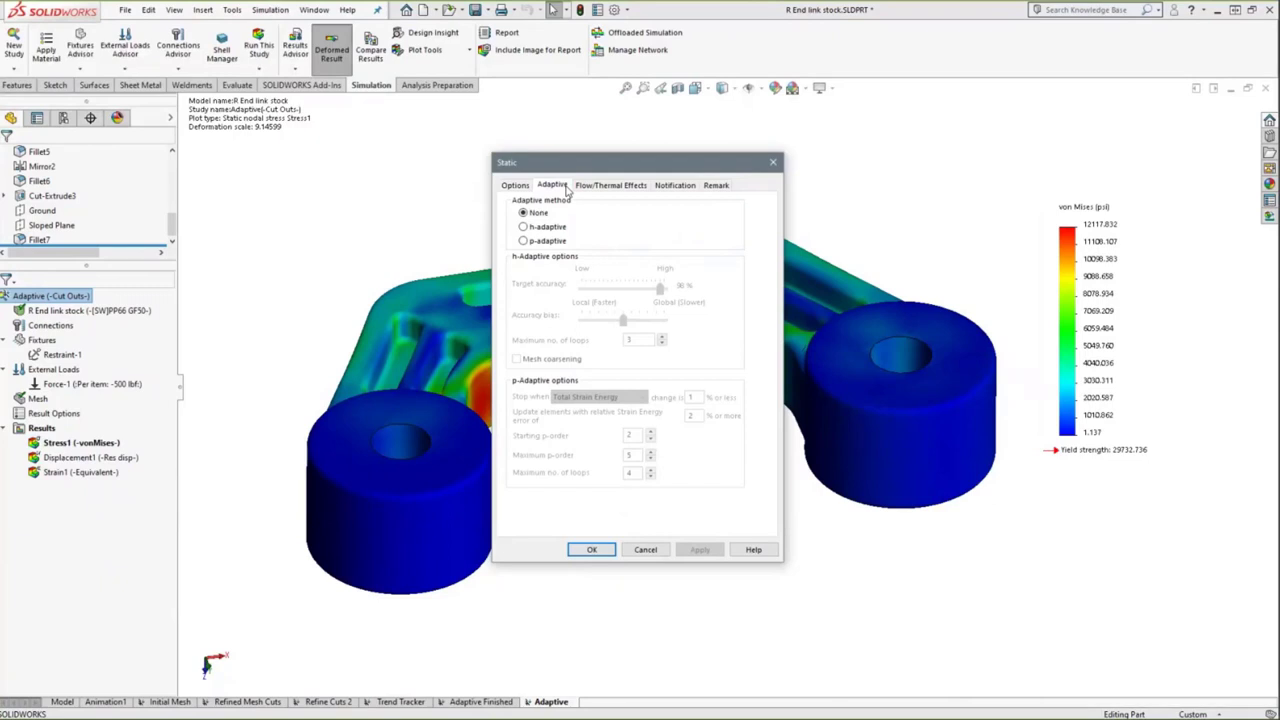
click(558, 229)
click(557, 241)
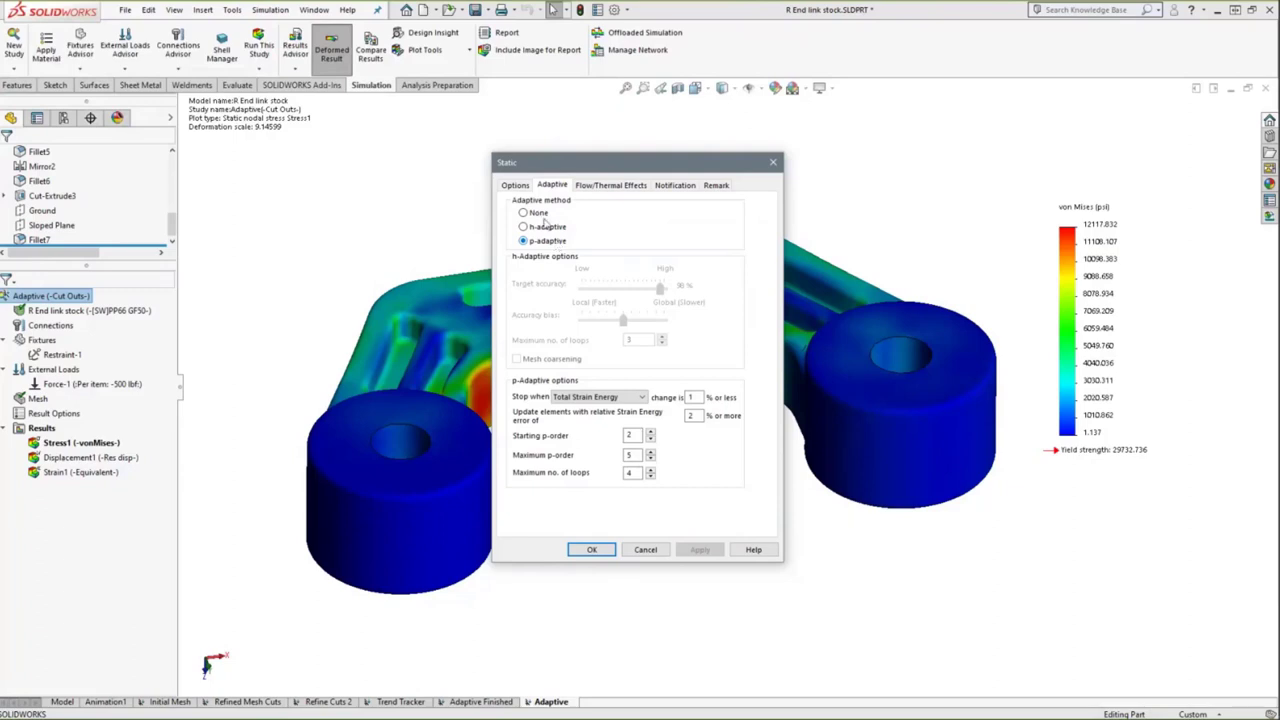
click(546, 228)
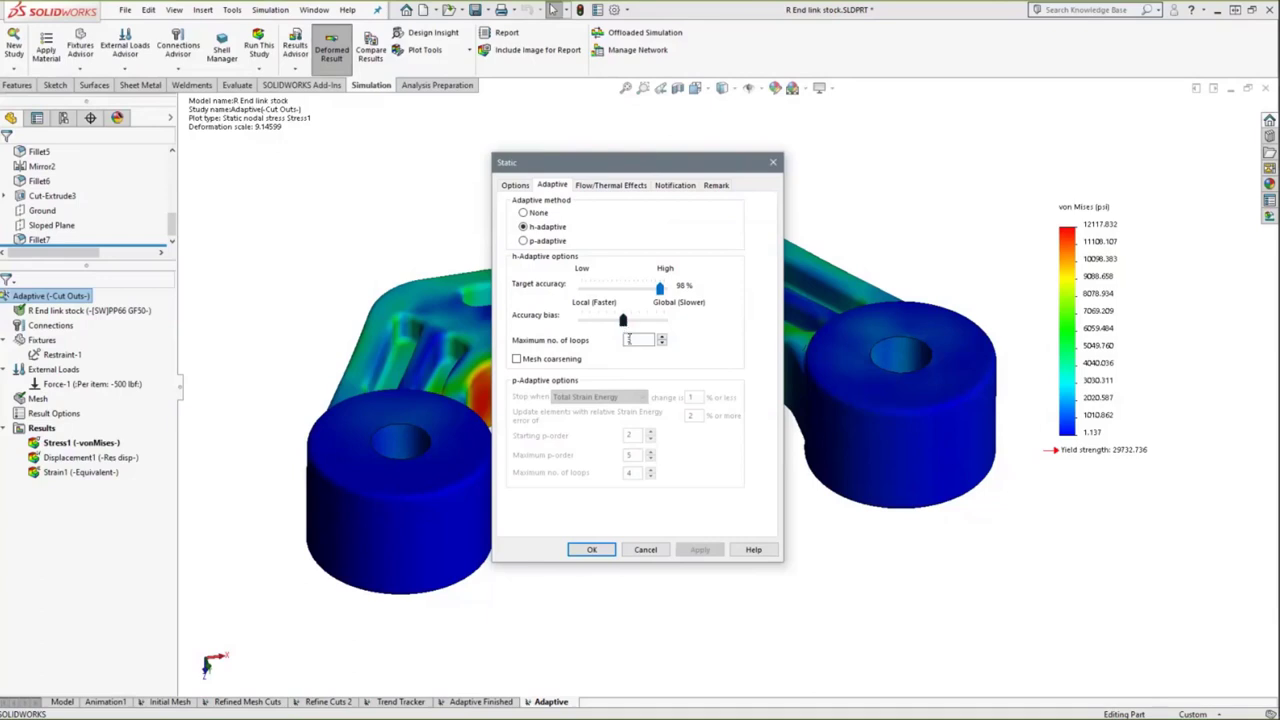
click(661, 339)
click(593, 550)
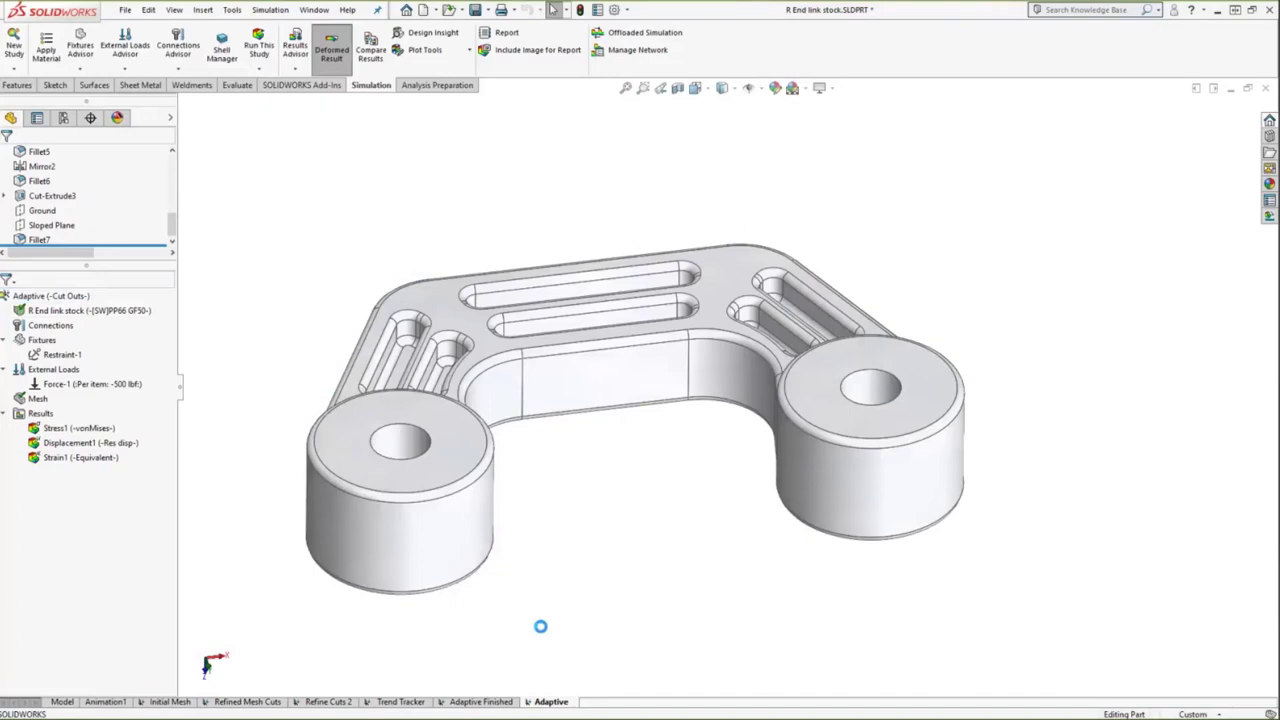
Step: Inspect the Adaptive Finished study's mesh around the link's cut-outs and select its von Mises stress plot
click(508, 703)
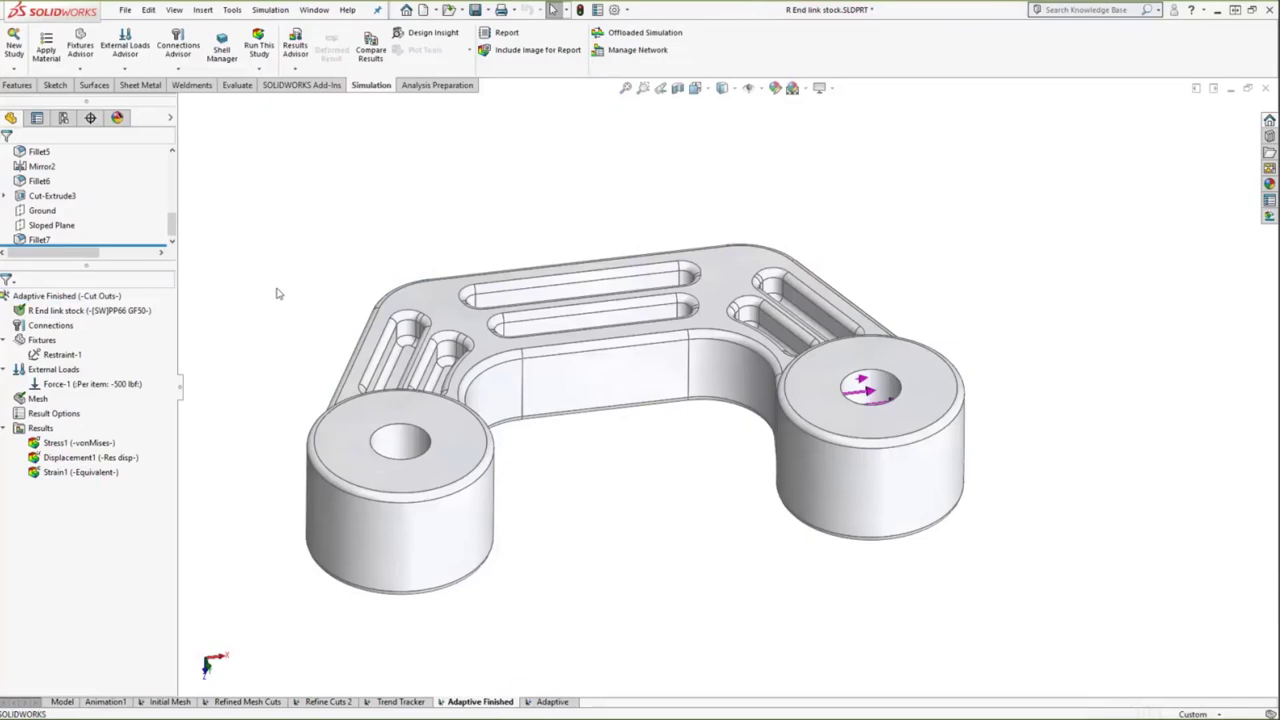
right_click(38, 399)
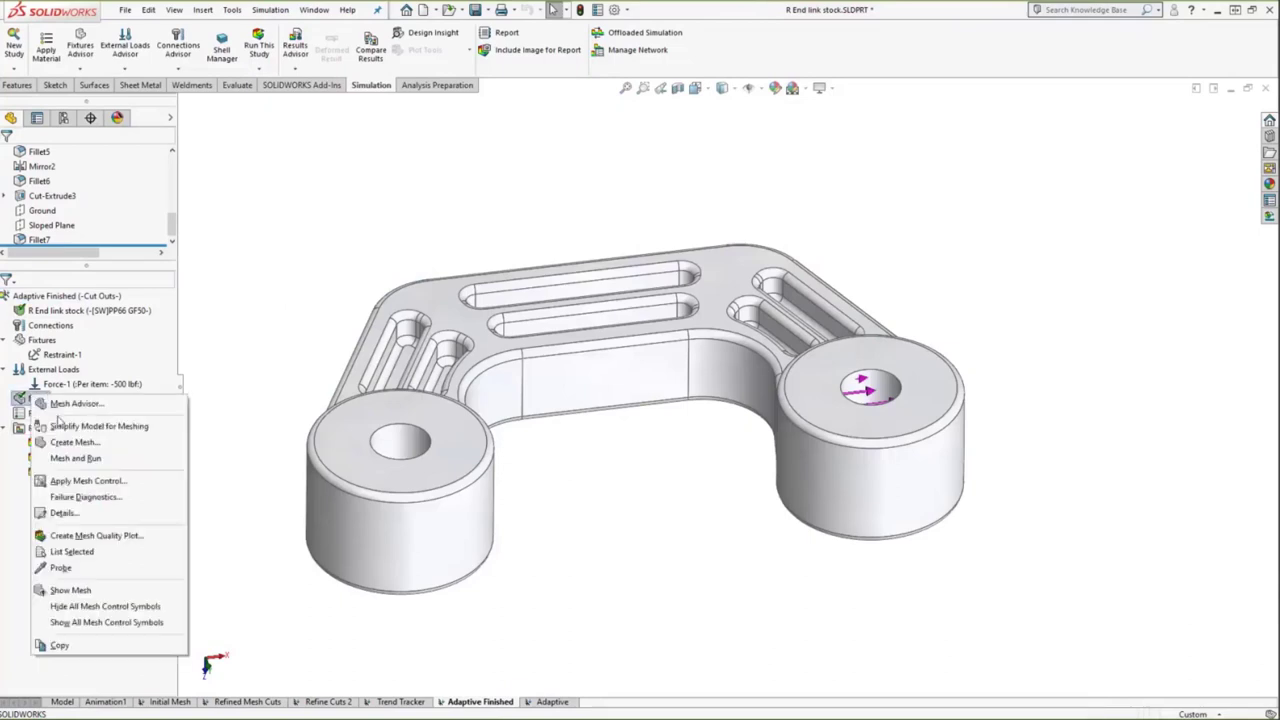
click(70, 591)
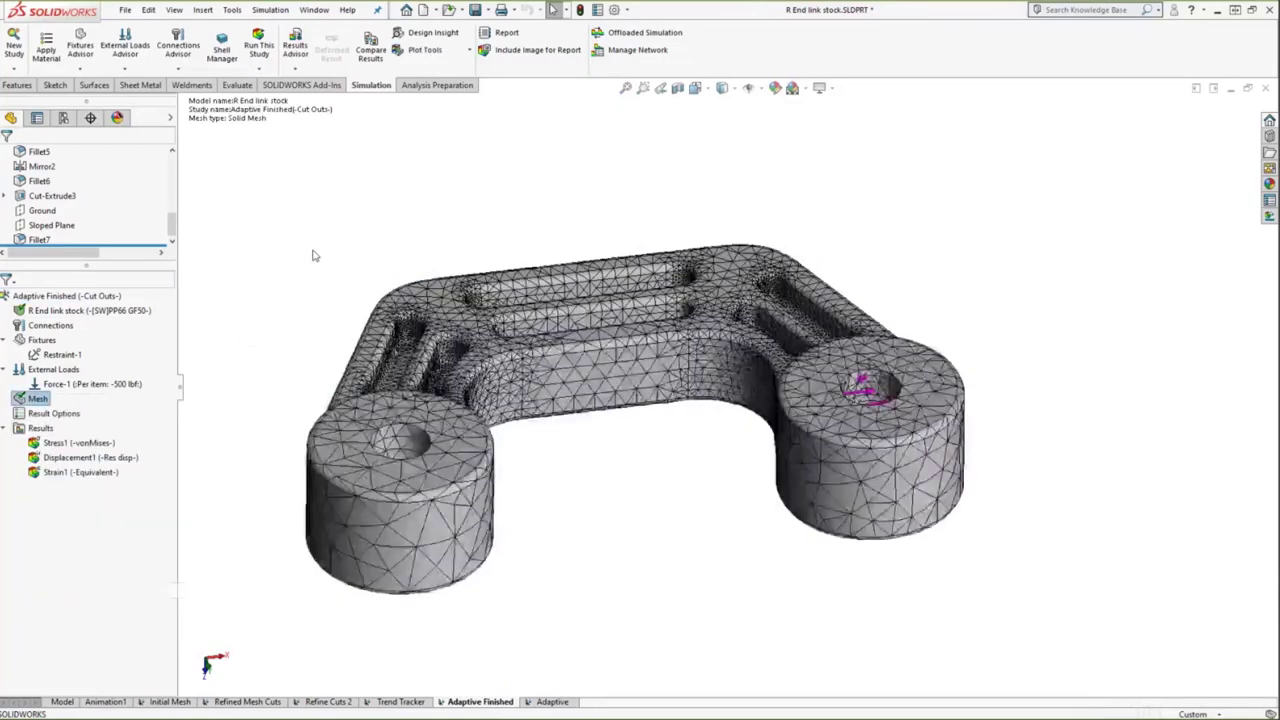
middle_drag(292, 308, 450, 356)
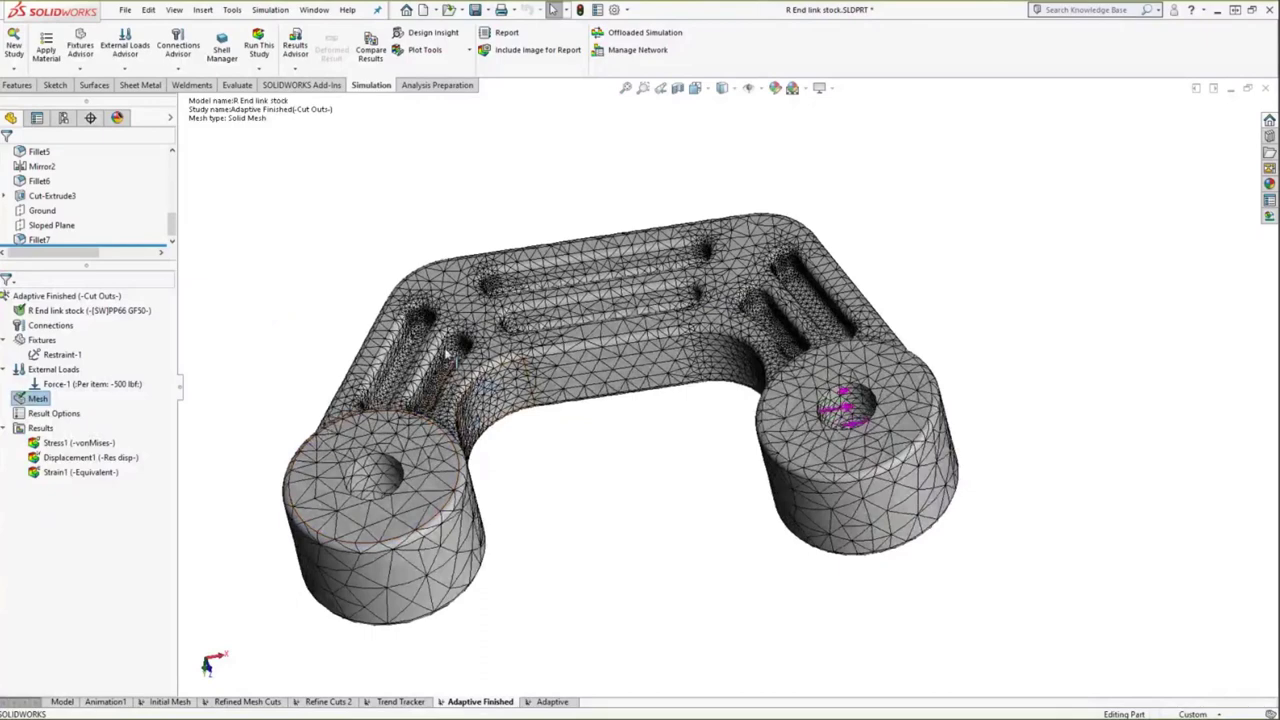
scroll(450, 356, down, 5)
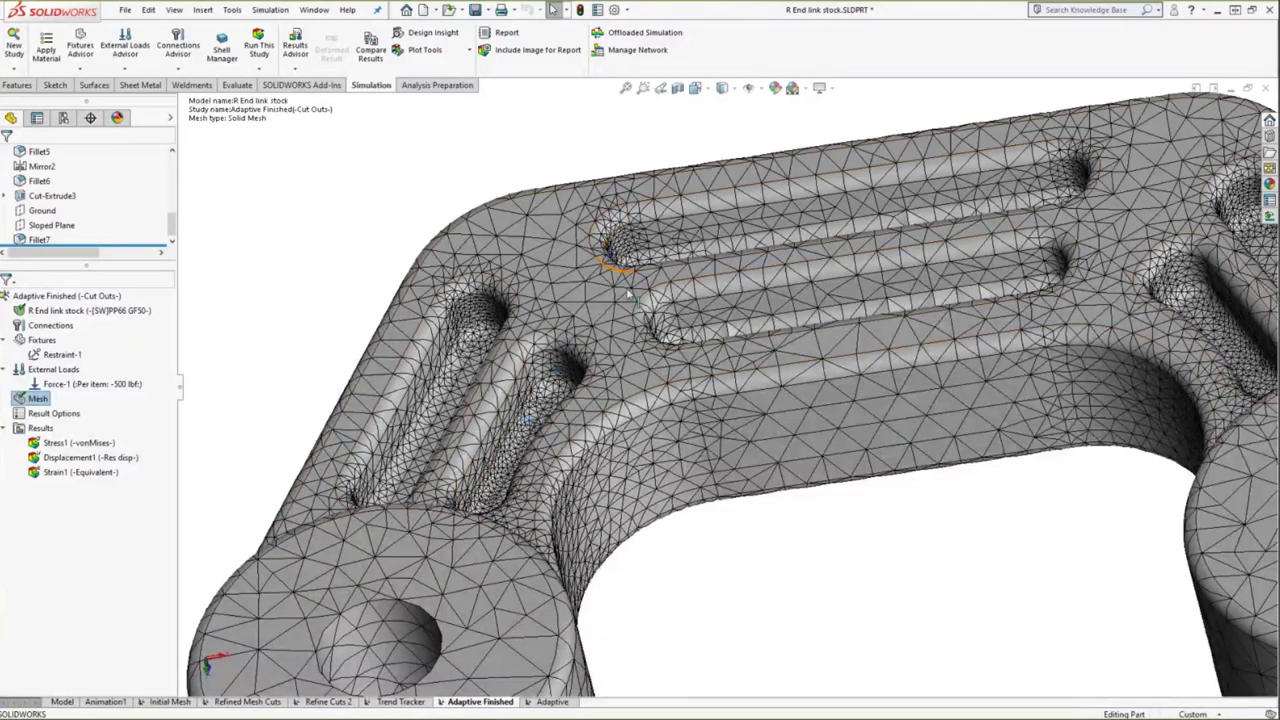
key(f)
middle_drag(900, 480, 548, 332)
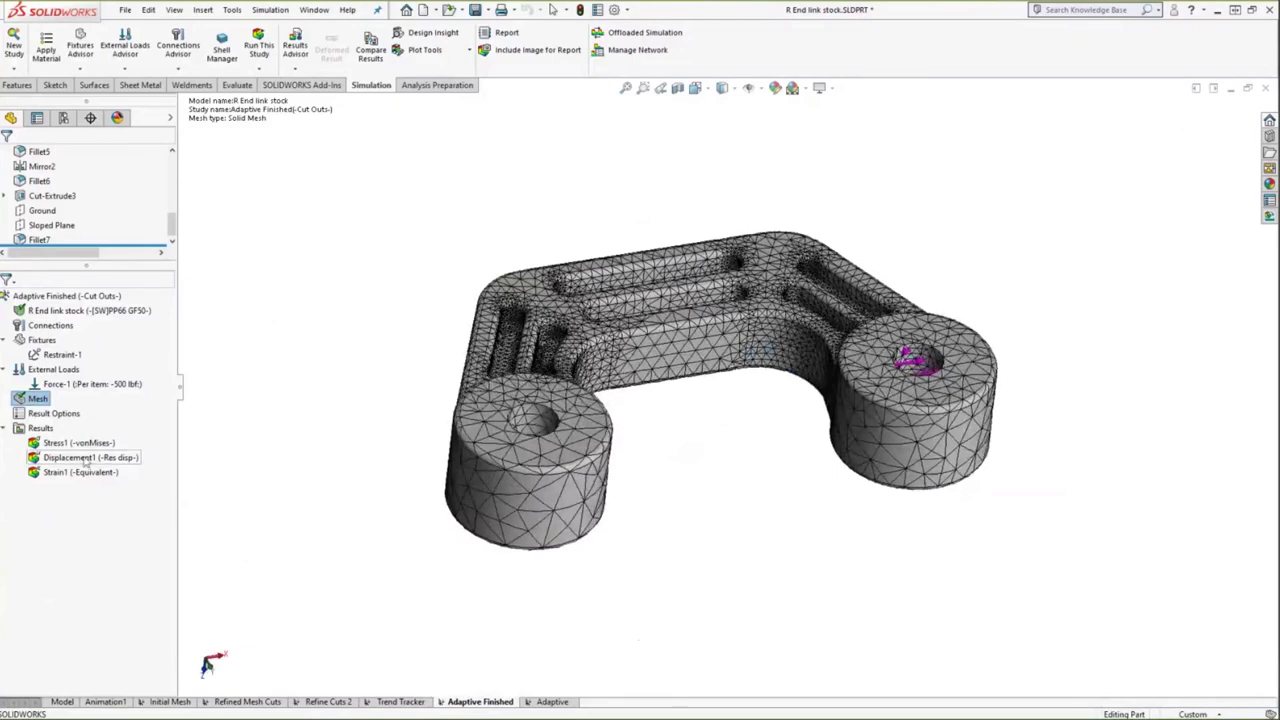
right_click(80, 443)
click(337, 423)
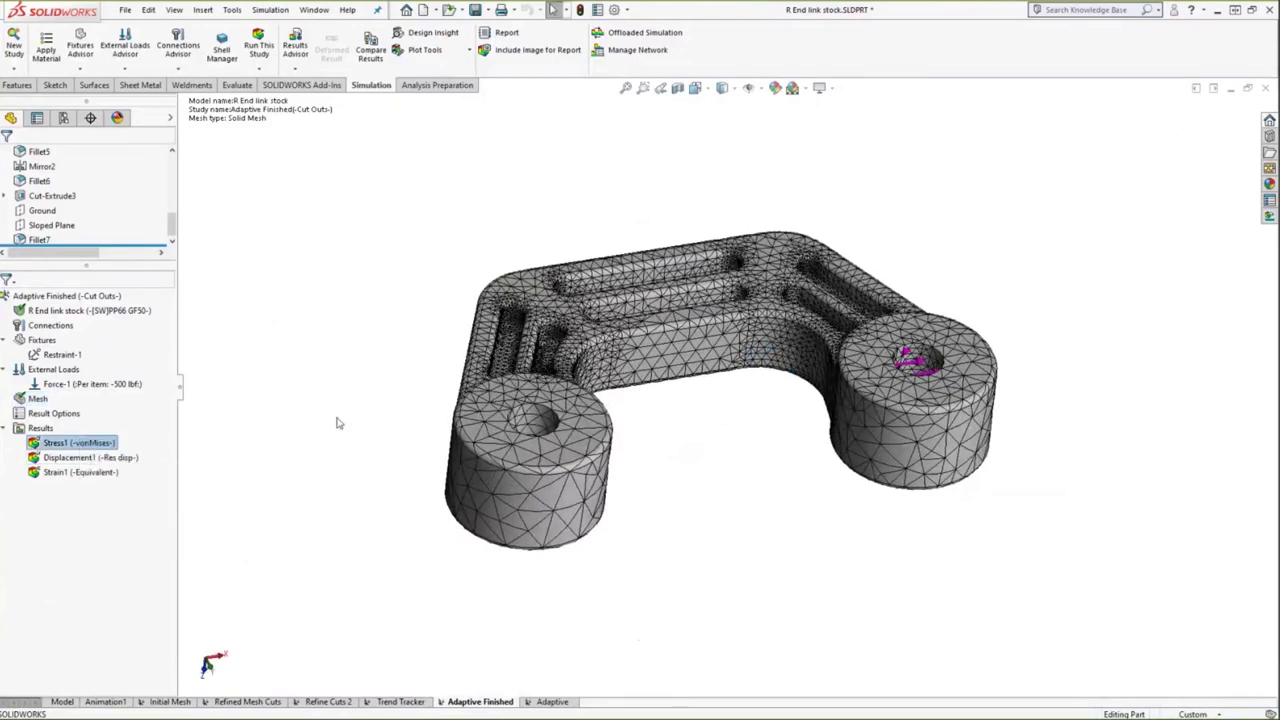
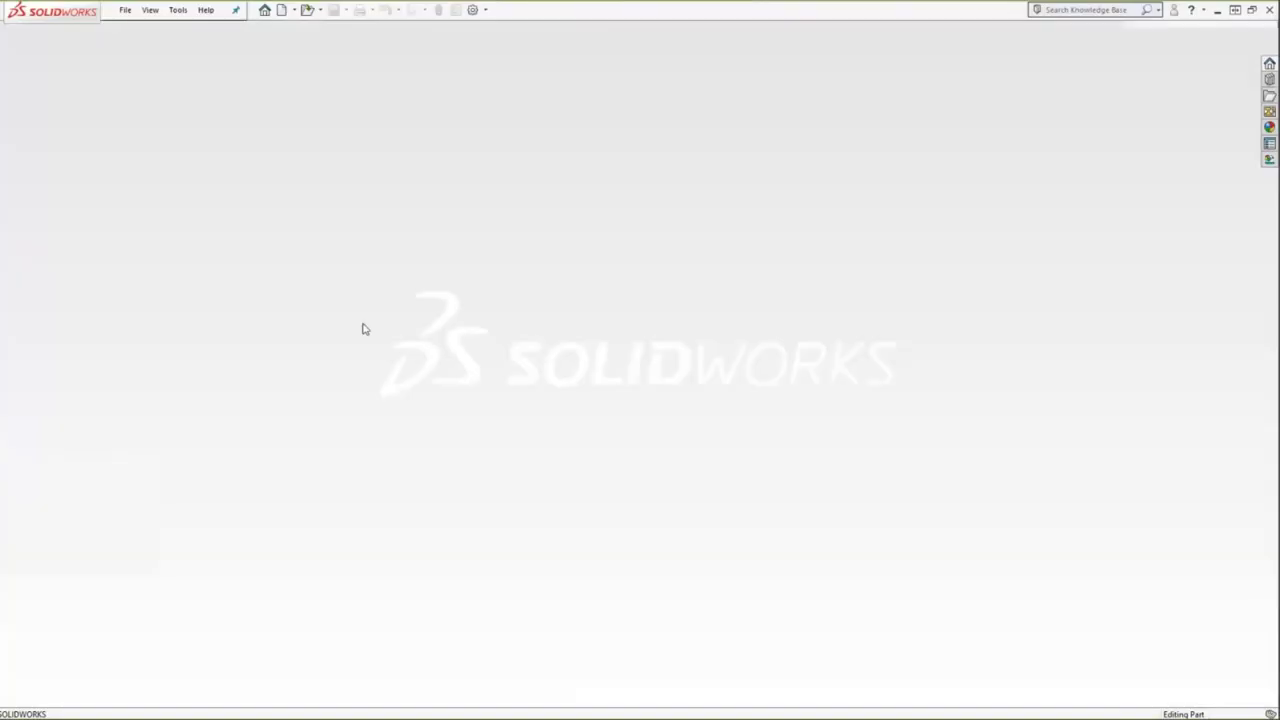
Step: Open the recent part Cast Cover.SLDPRT and turn the cover to view it from above
click(125, 9)
mouse_move(150, 9)
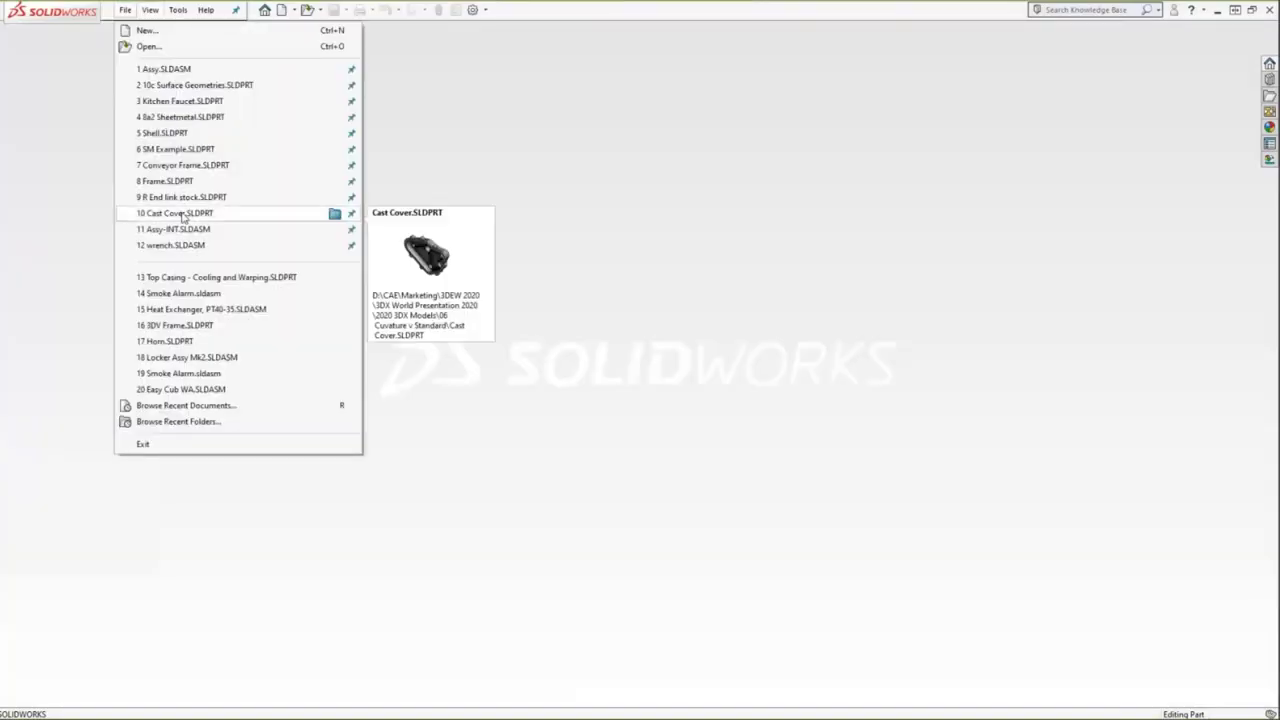
click(183, 214)
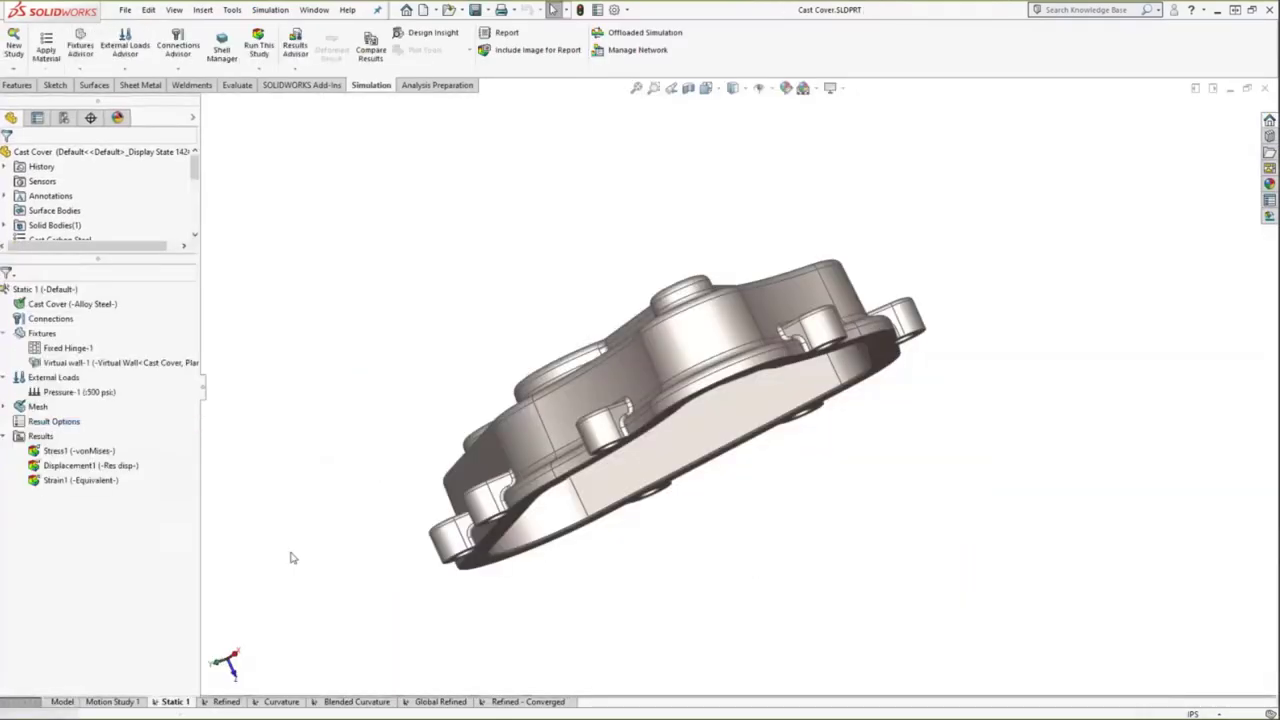
middle_drag(291, 558, 432, 608)
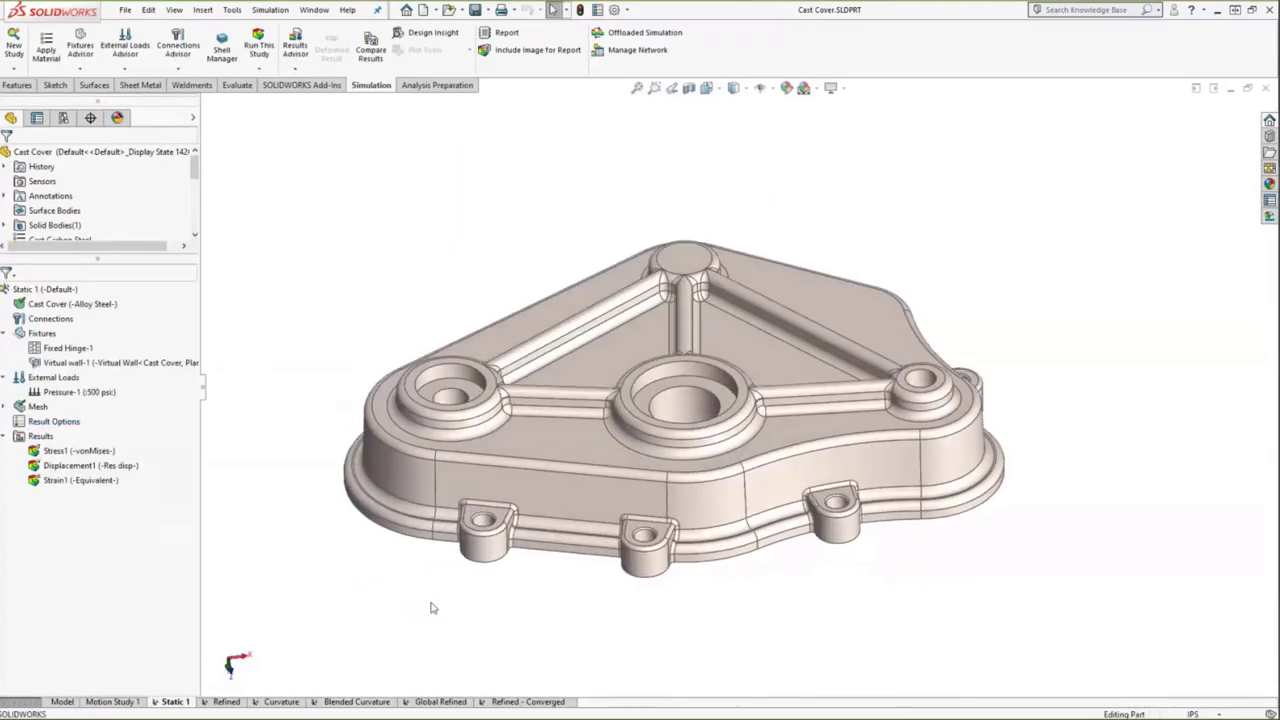
middle_drag(258, 339, 260, 352)
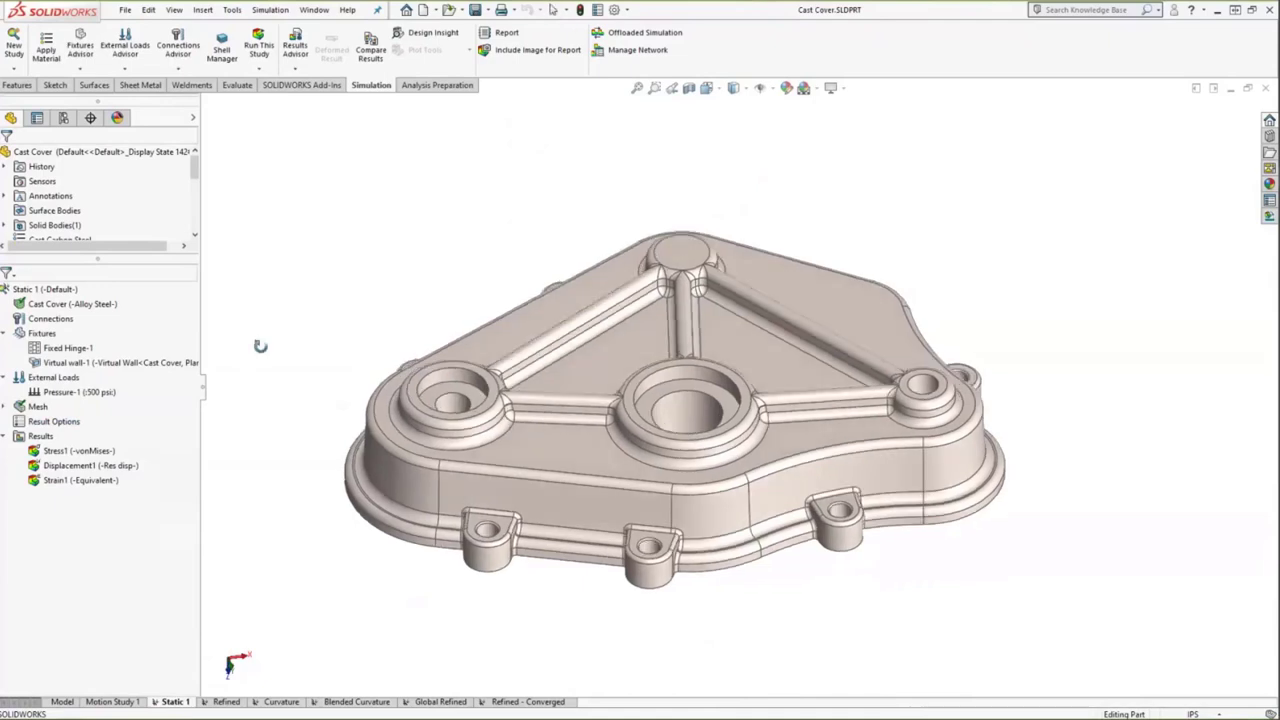
Step: Review the Static 1 study's fixed hinge, virtual wall and pressure load on the cover, including its inner side
click(70, 348)
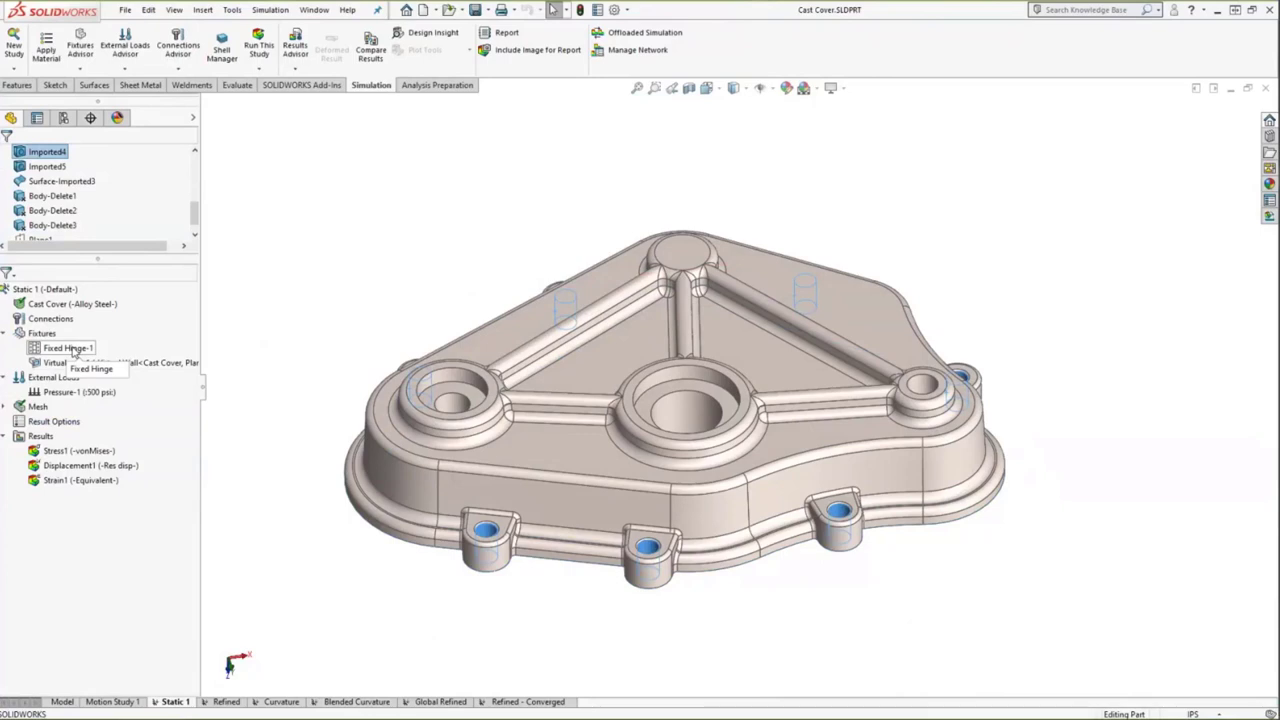
click(74, 363)
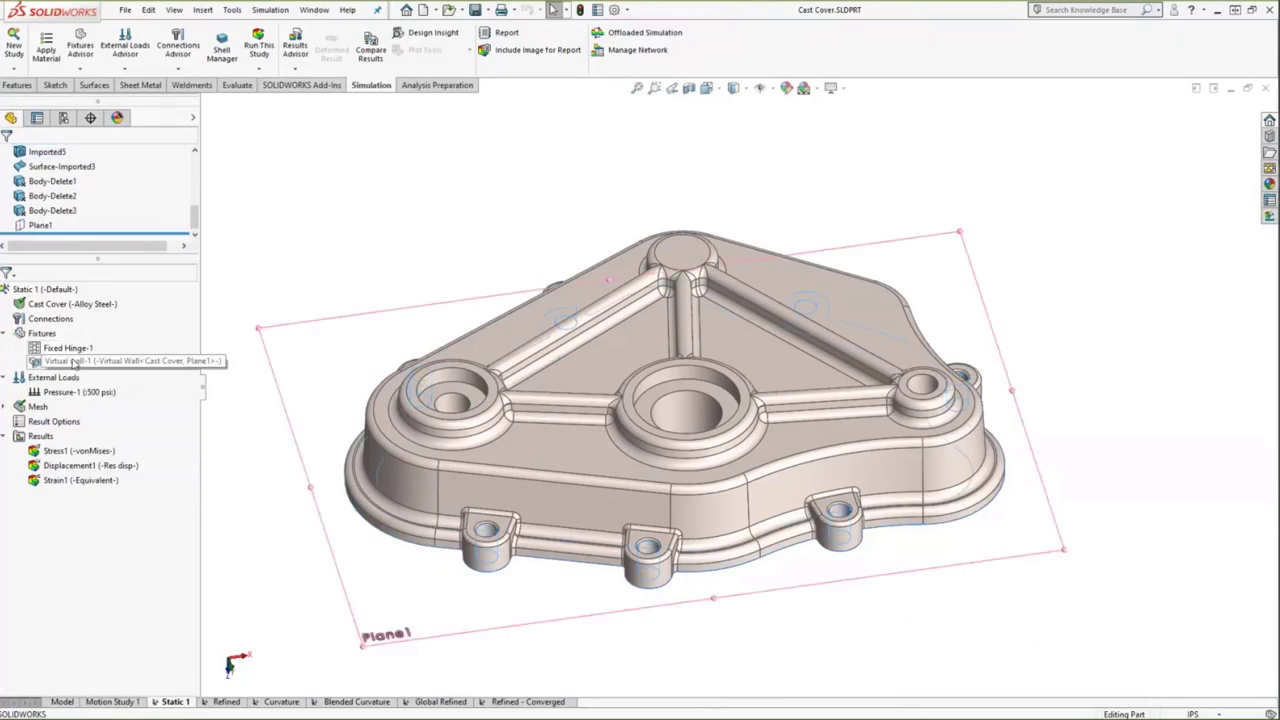
click(266, 463)
middle_drag(266, 463, 292, 426)
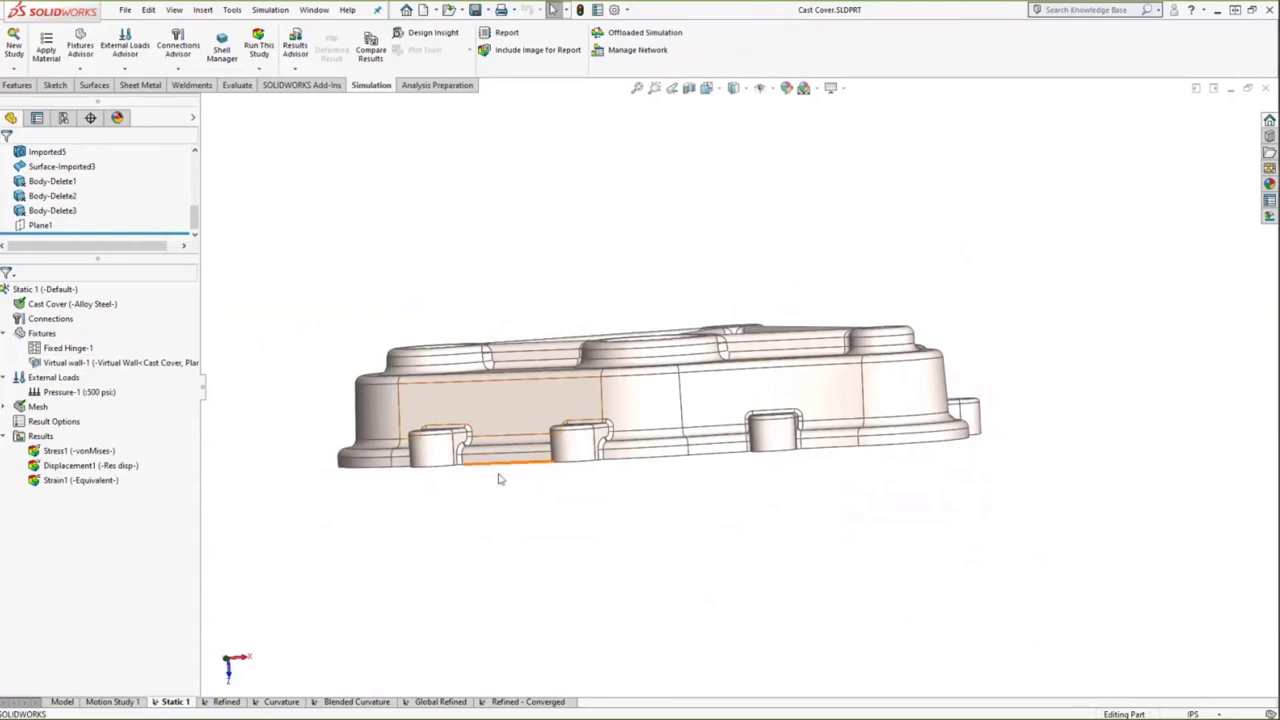
click(100, 393)
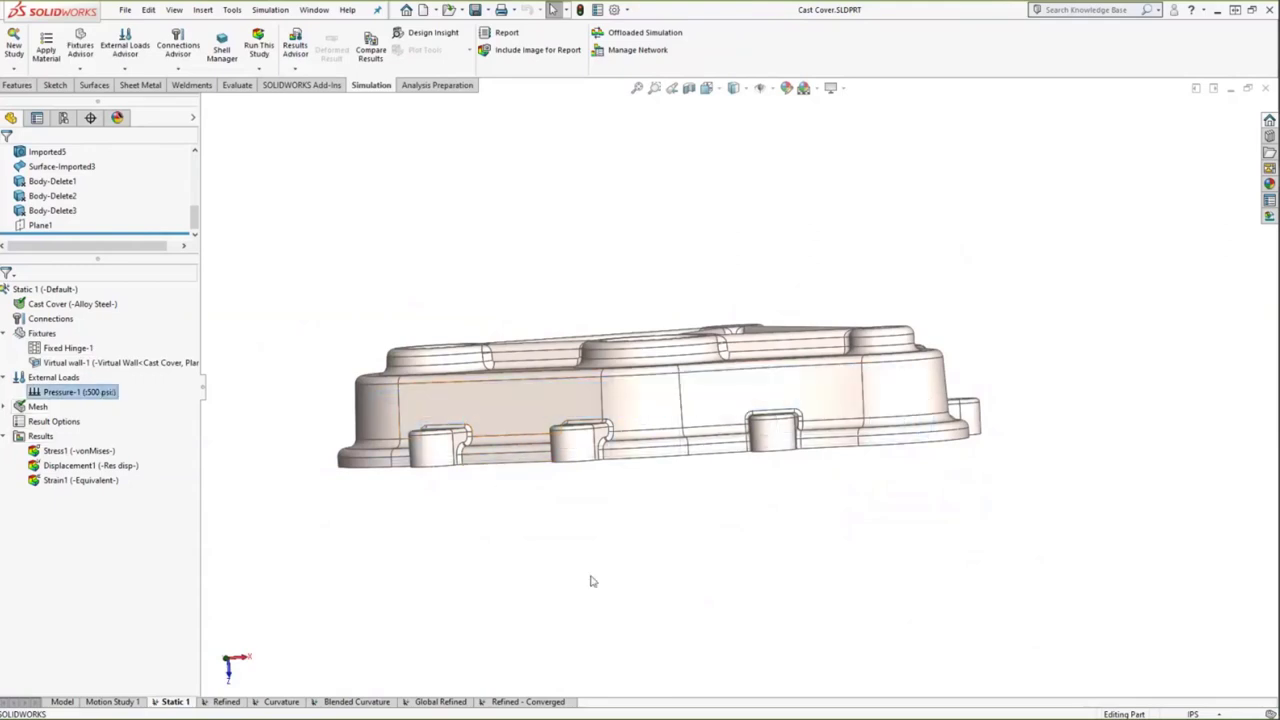
middle_drag(591, 581, 560, 560)
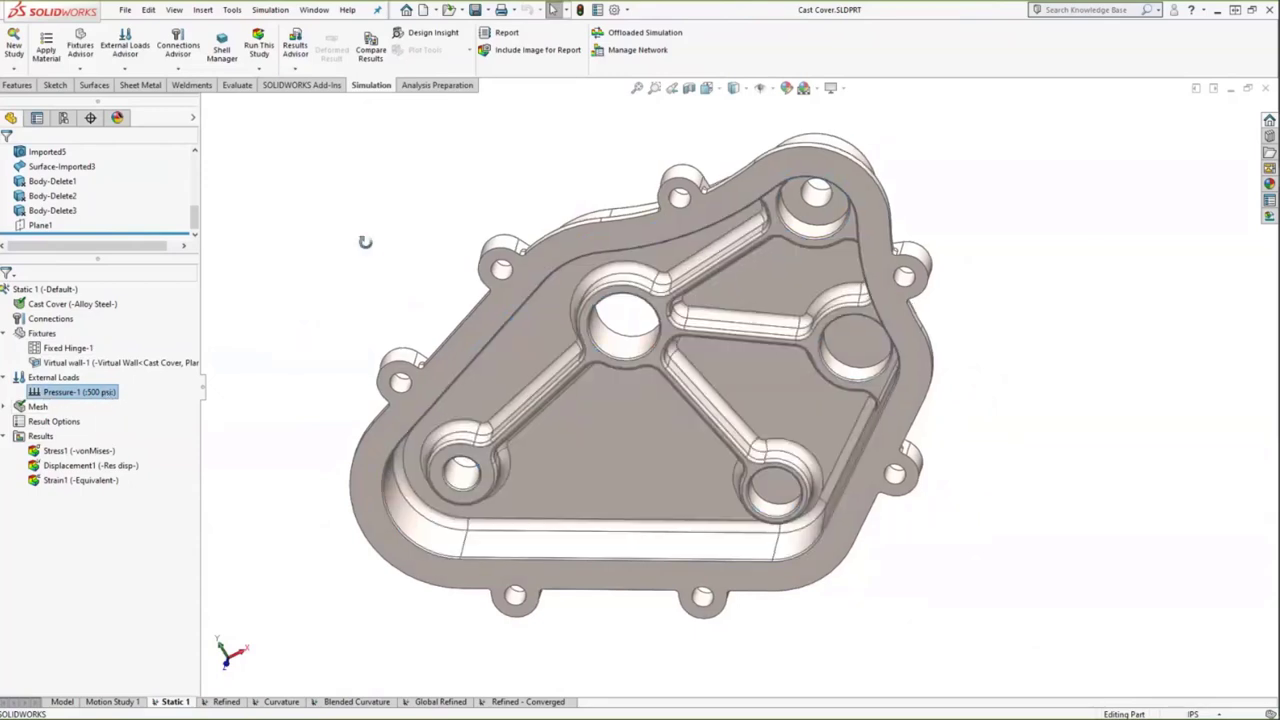
middle_drag(400, 470, 450, 600)
Step: Examine the full mesh details of the cover's Static 1 study
right_click(30, 407)
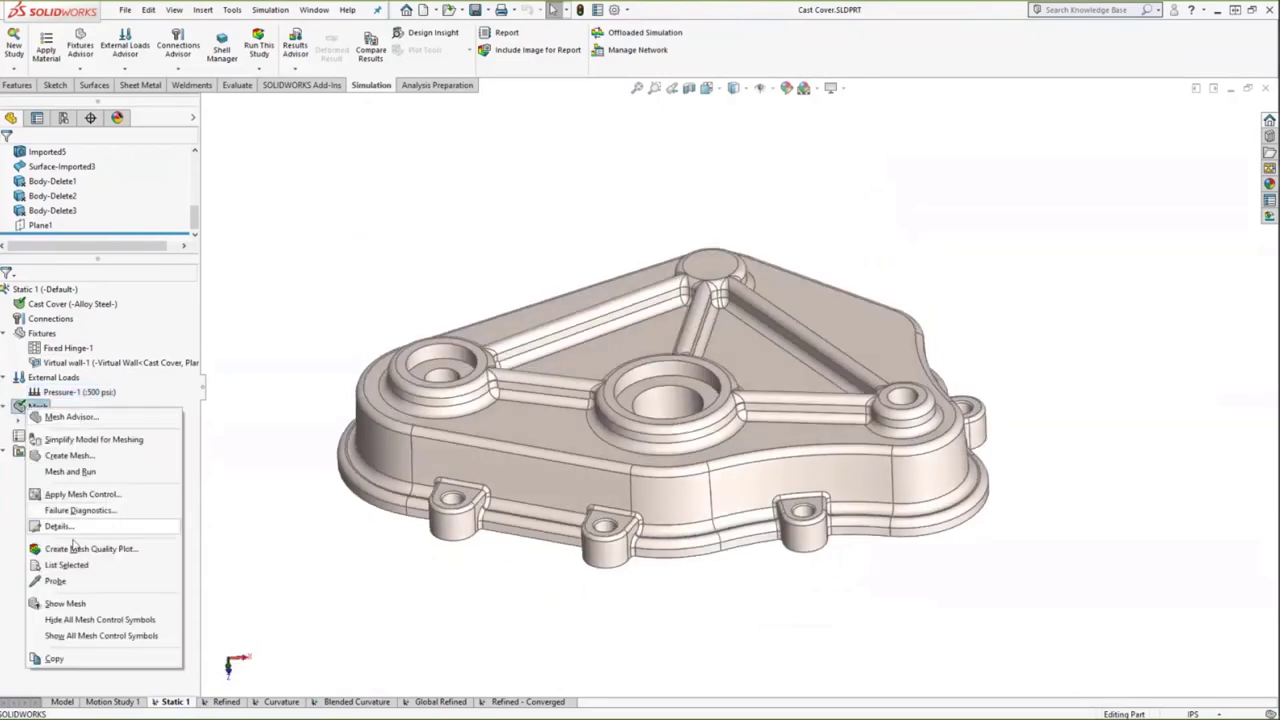
click(72, 528)
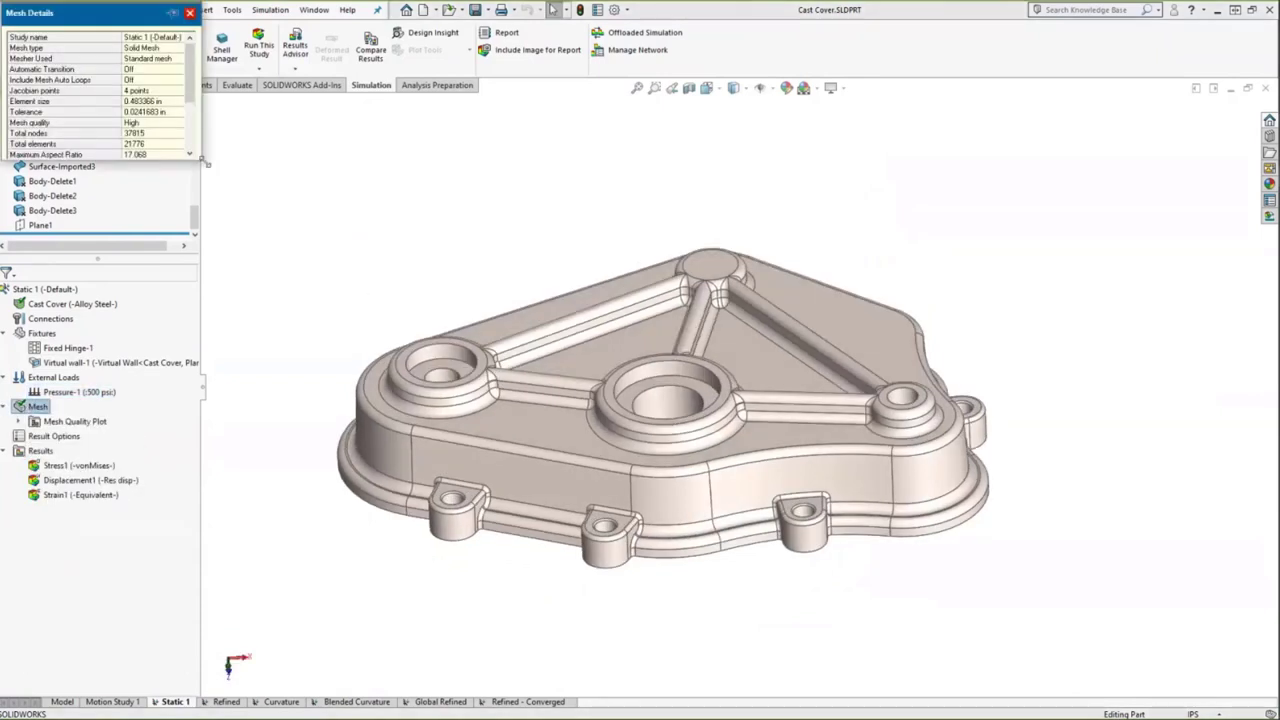
drag(366, 317, 363, 316)
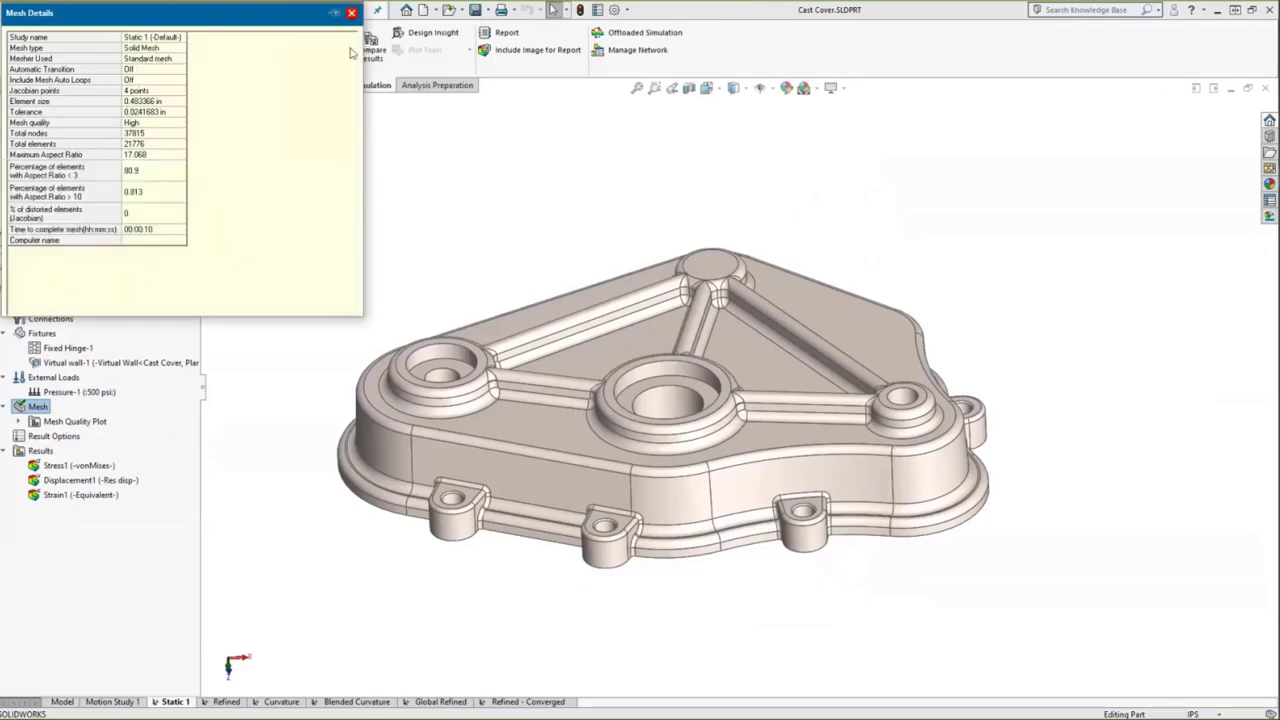
click(351, 12)
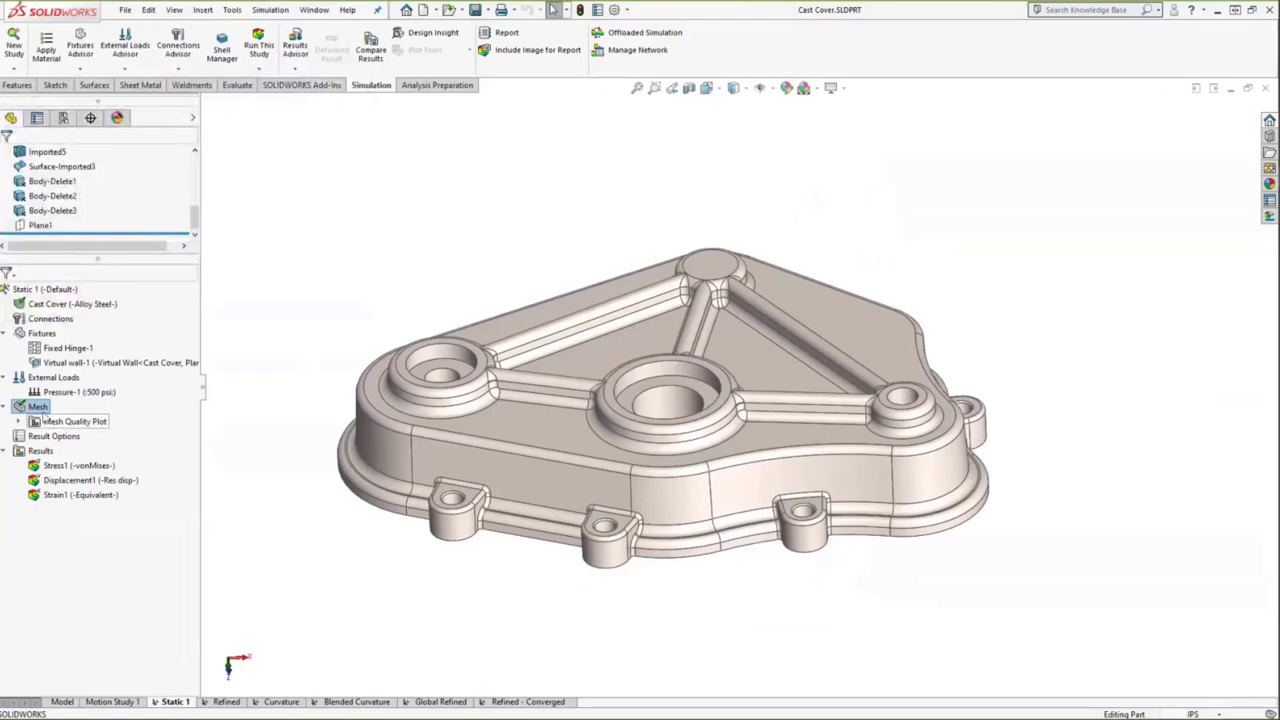
right_click(38, 407)
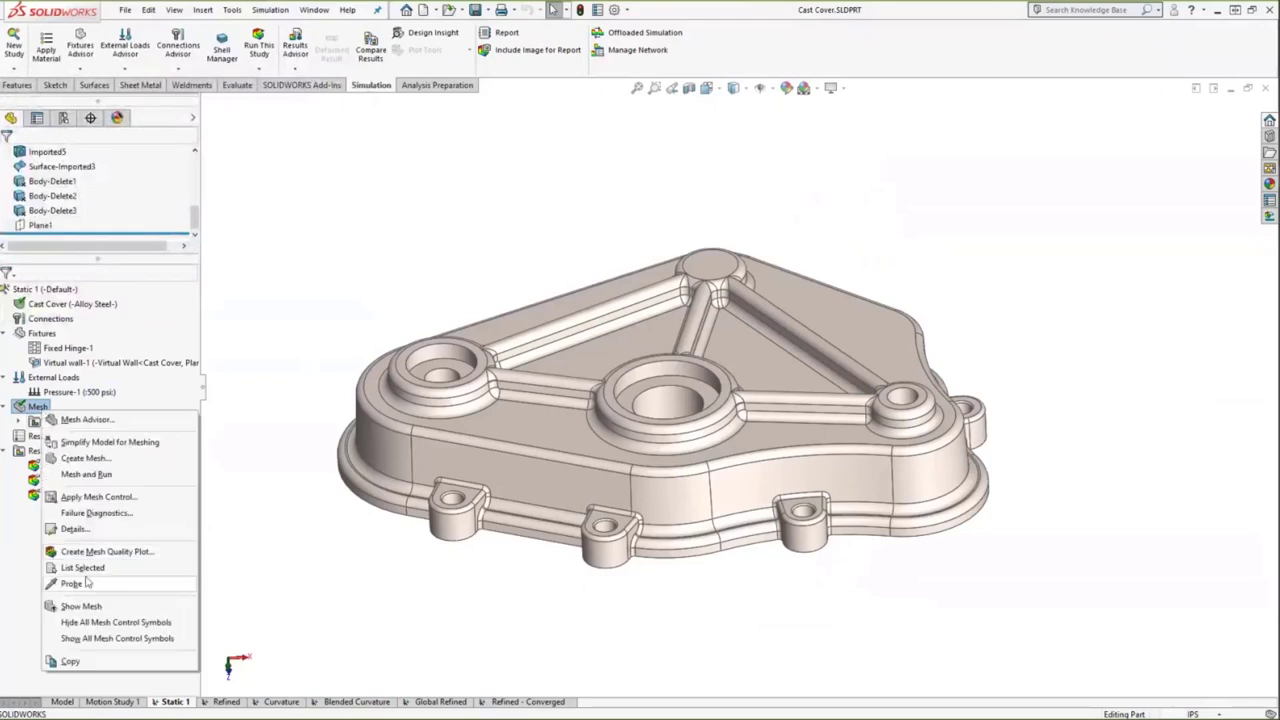
click(74, 529)
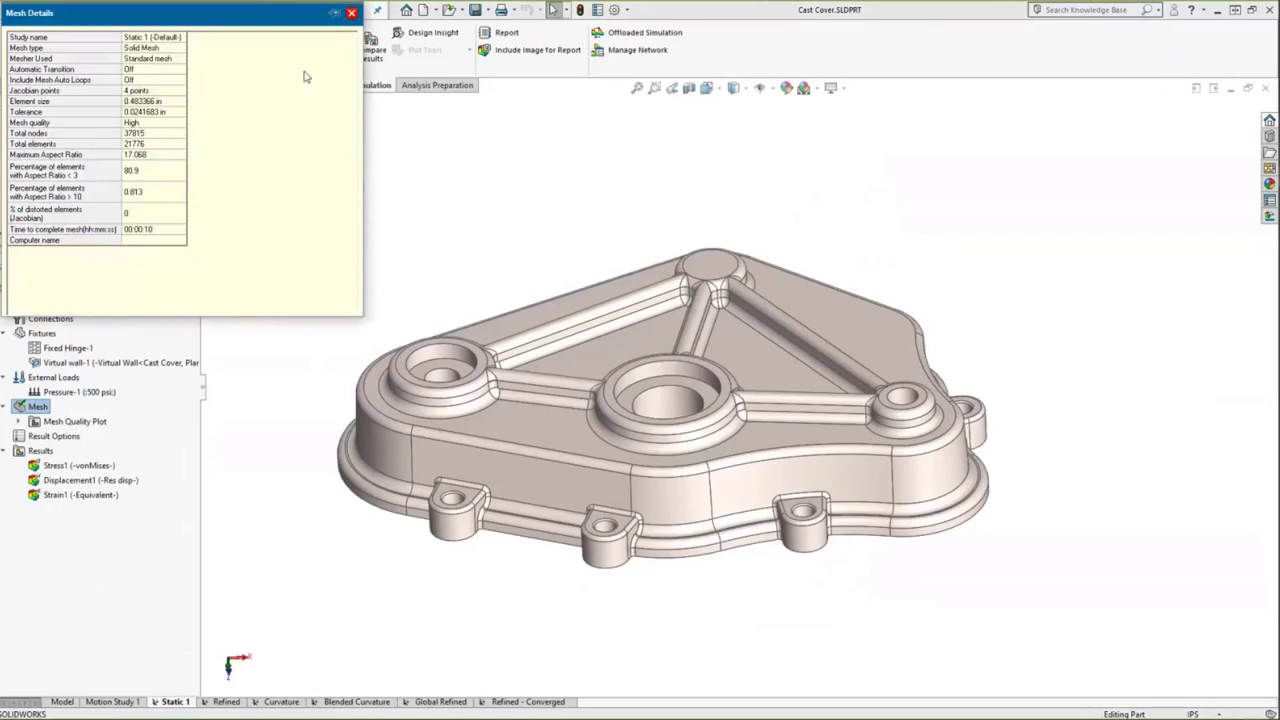
click(351, 12)
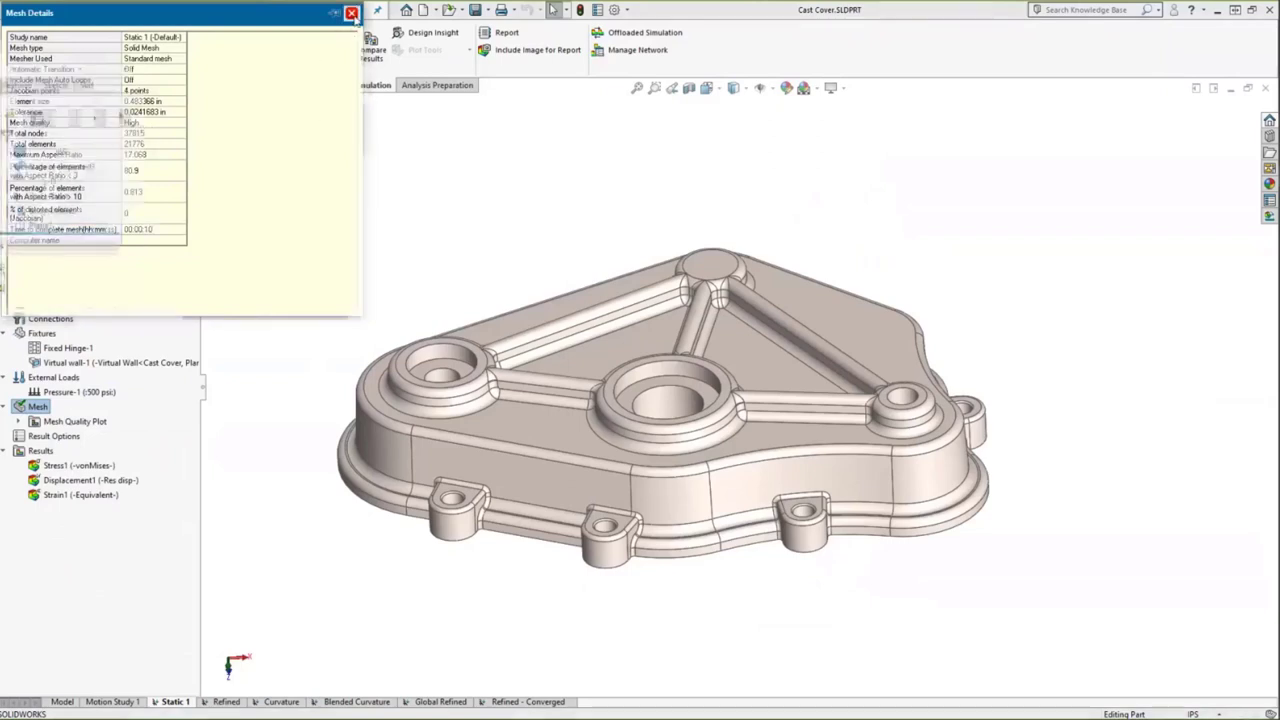
Step: Display the mesh of the Static 1 study, followed by its von Mises stress plot
right_click(42, 407)
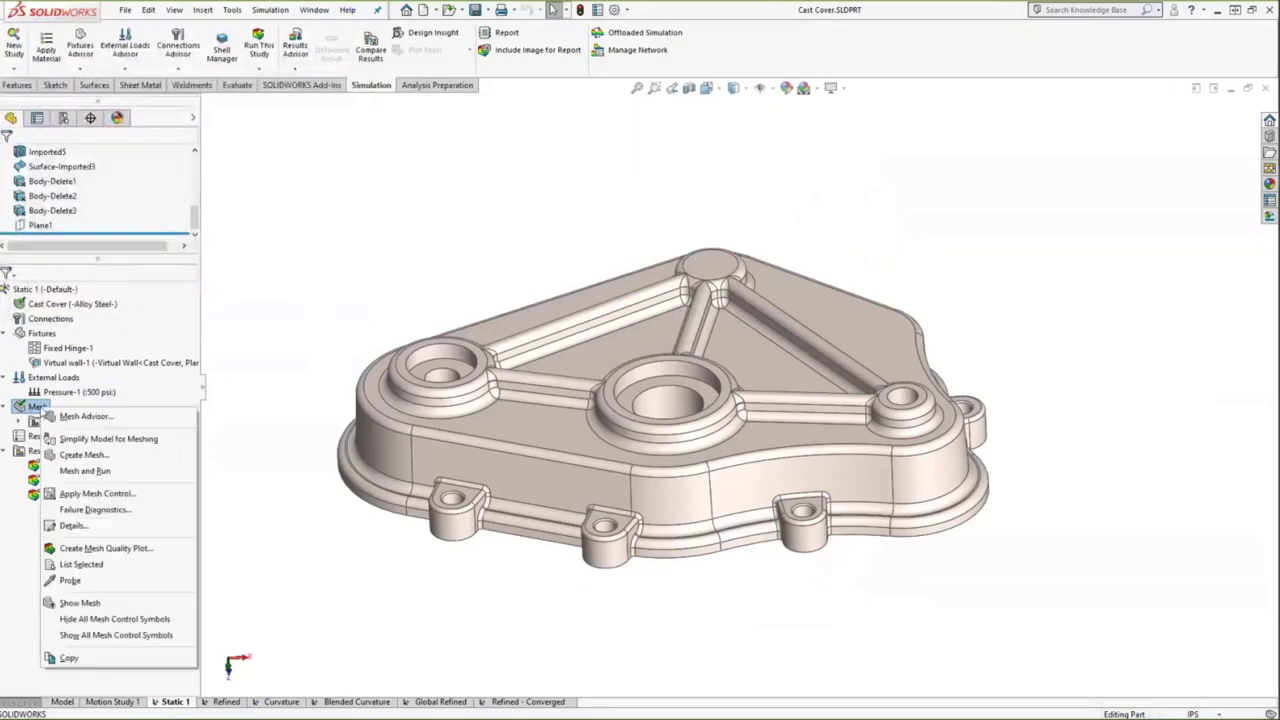
click(80, 603)
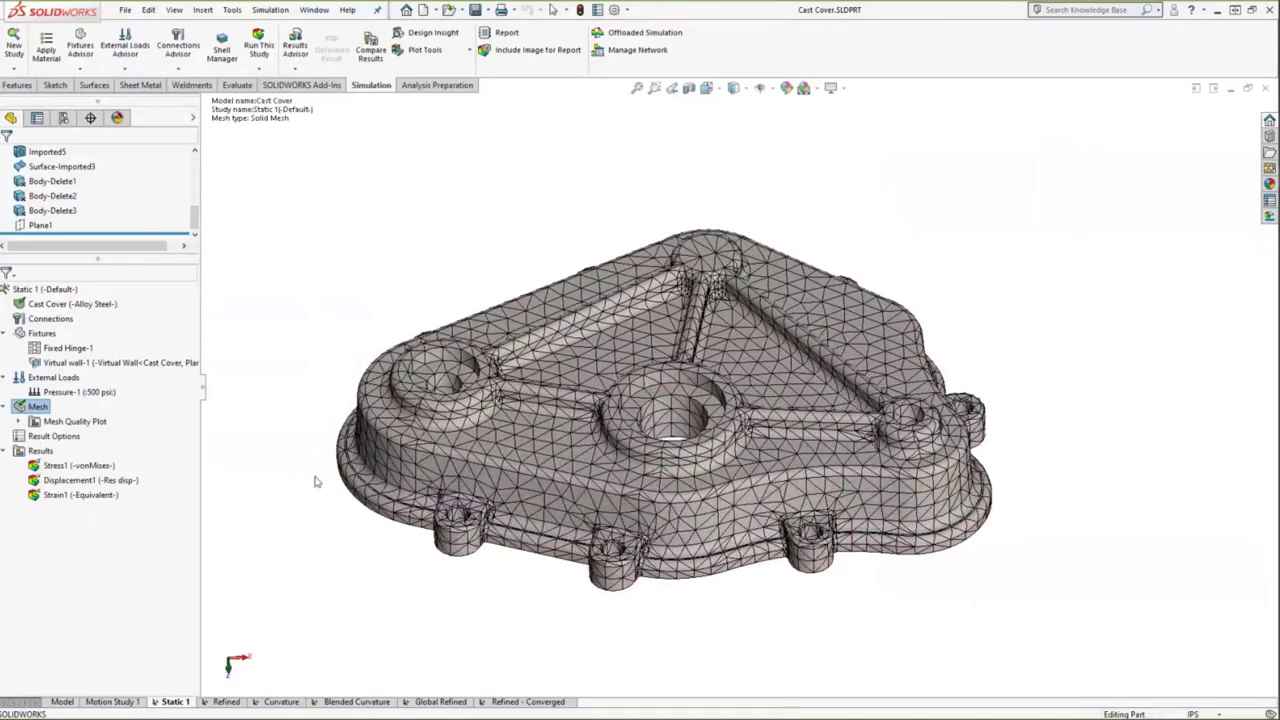
click(98, 467)
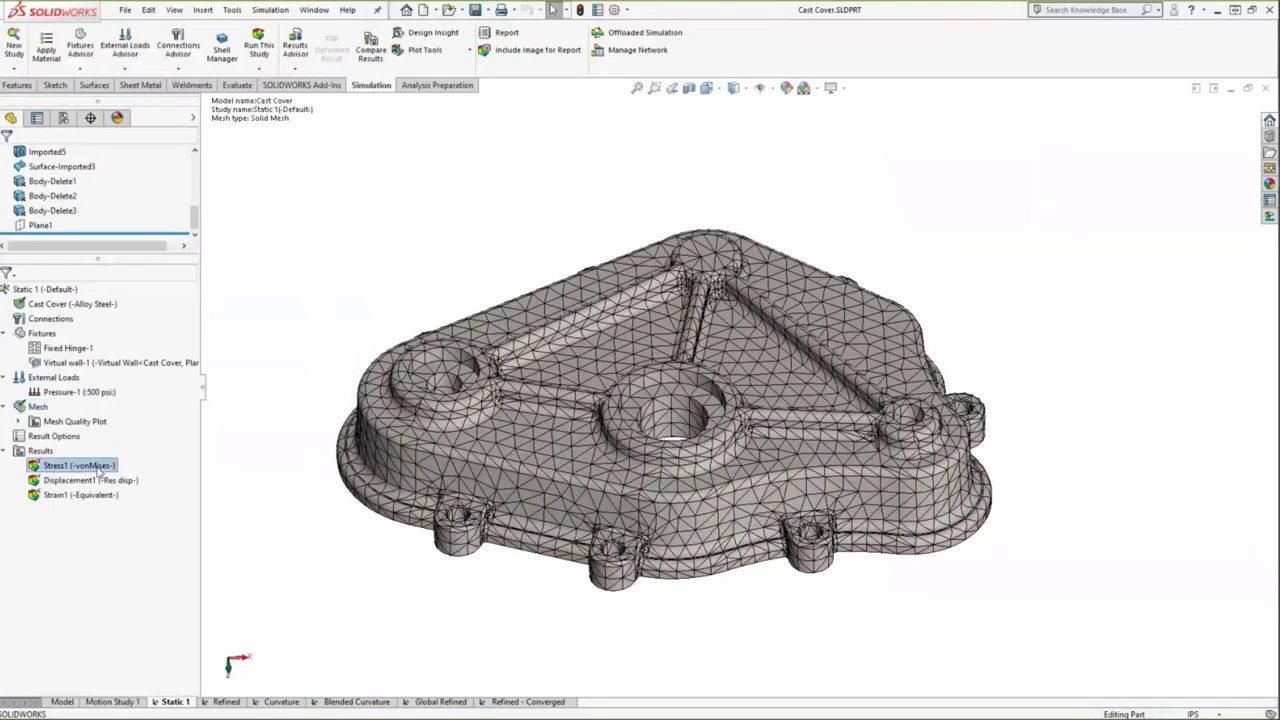
double_click(98, 467)
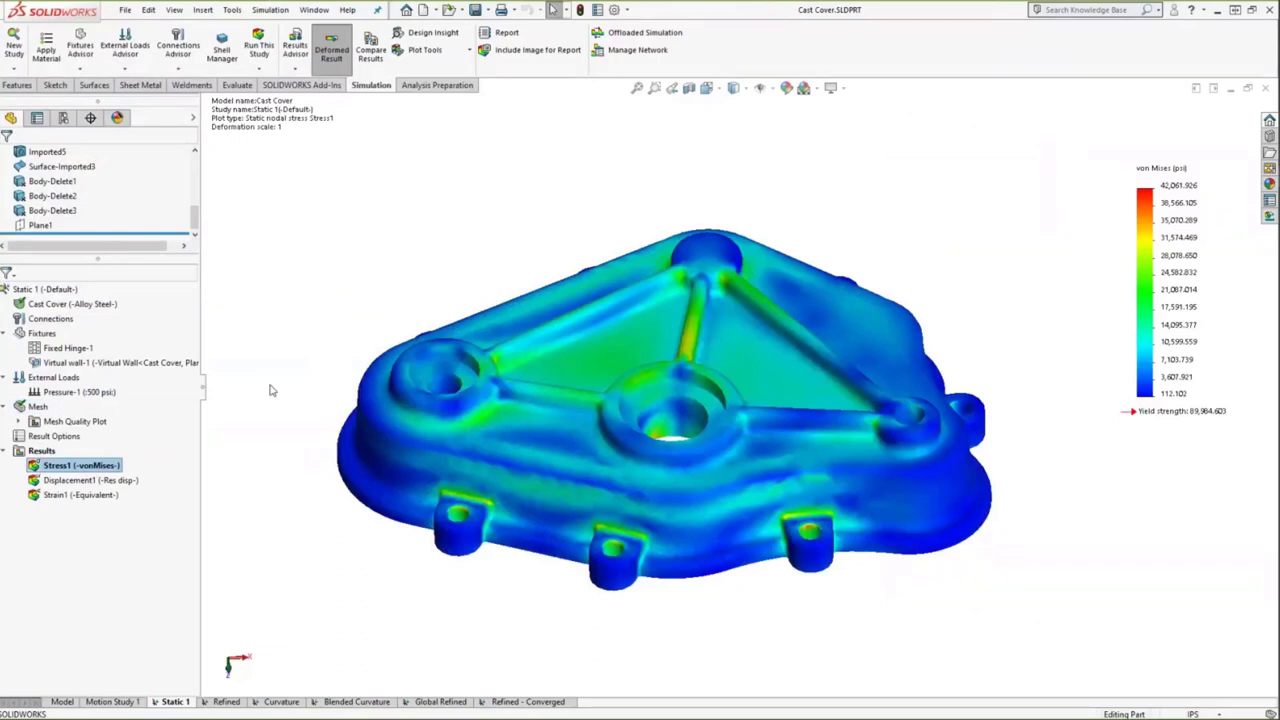
Step: Switch to the presentation slide about mesh parameters and their impact
key(alt+Tab)
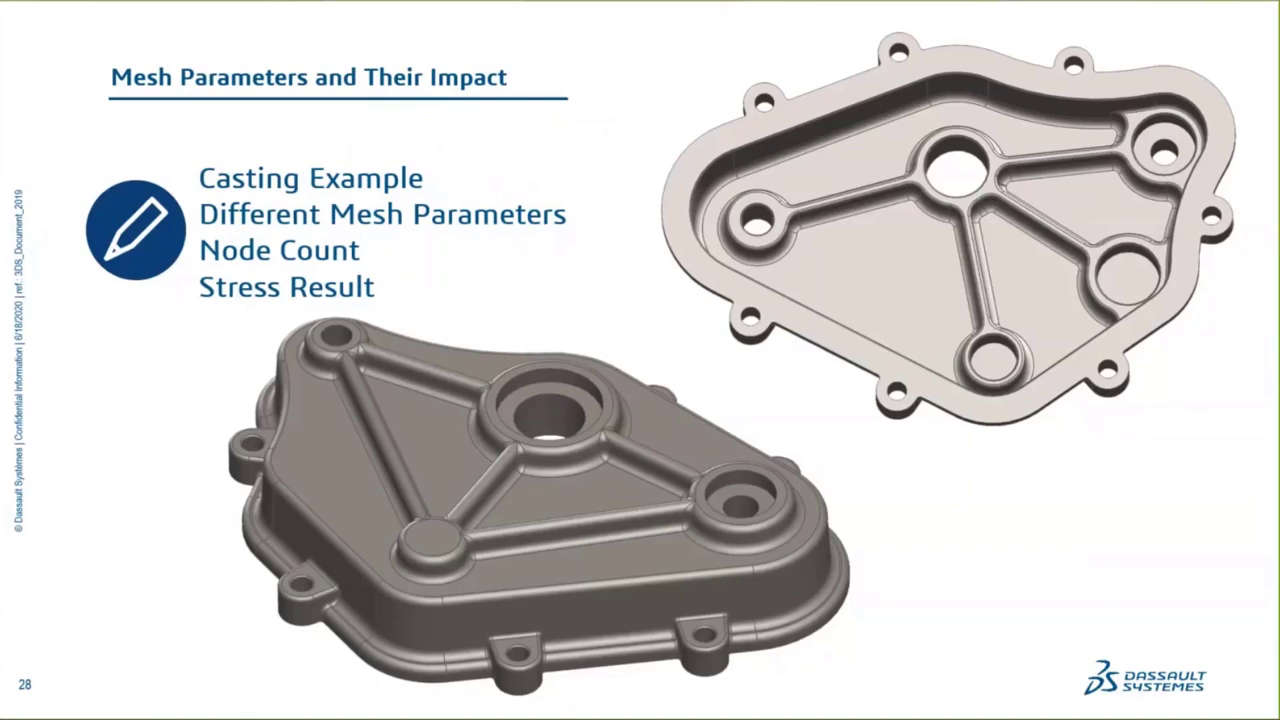
Step: Advance the presentation to the mesh comparison slide with the Standard mesh results, and switch to SOLIDWORKS
key(Right)
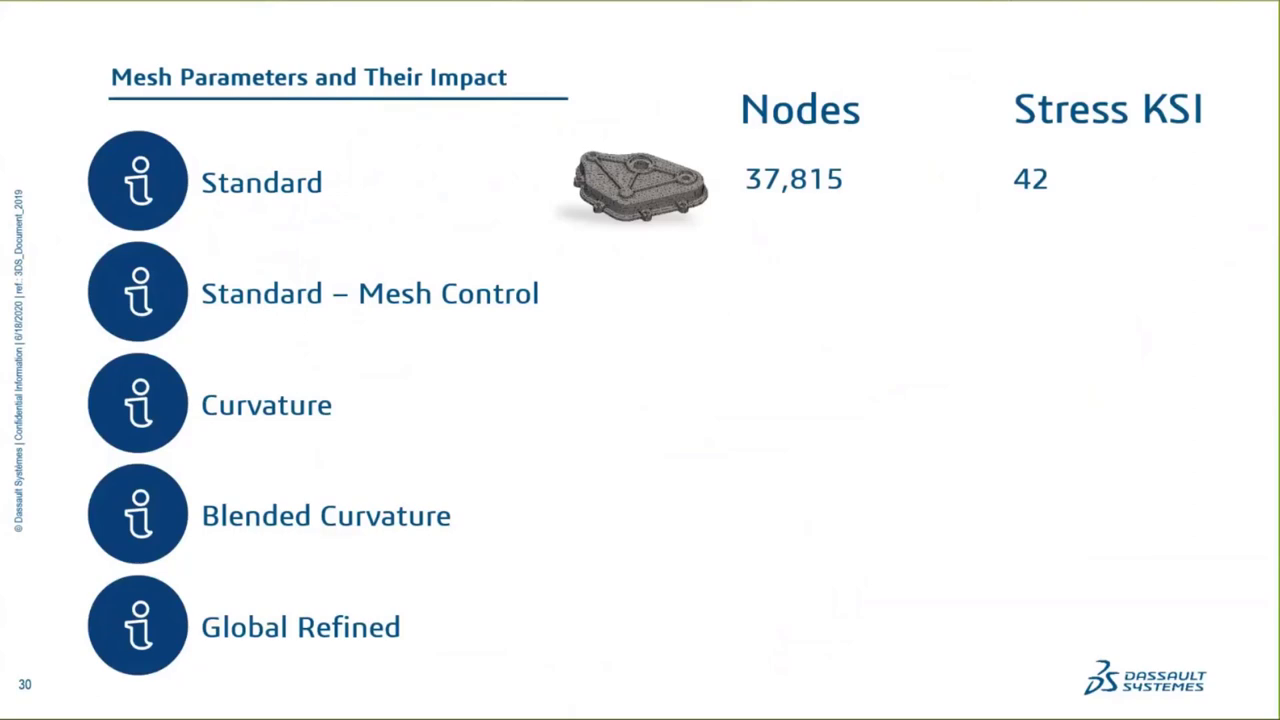
key(super+Tab)
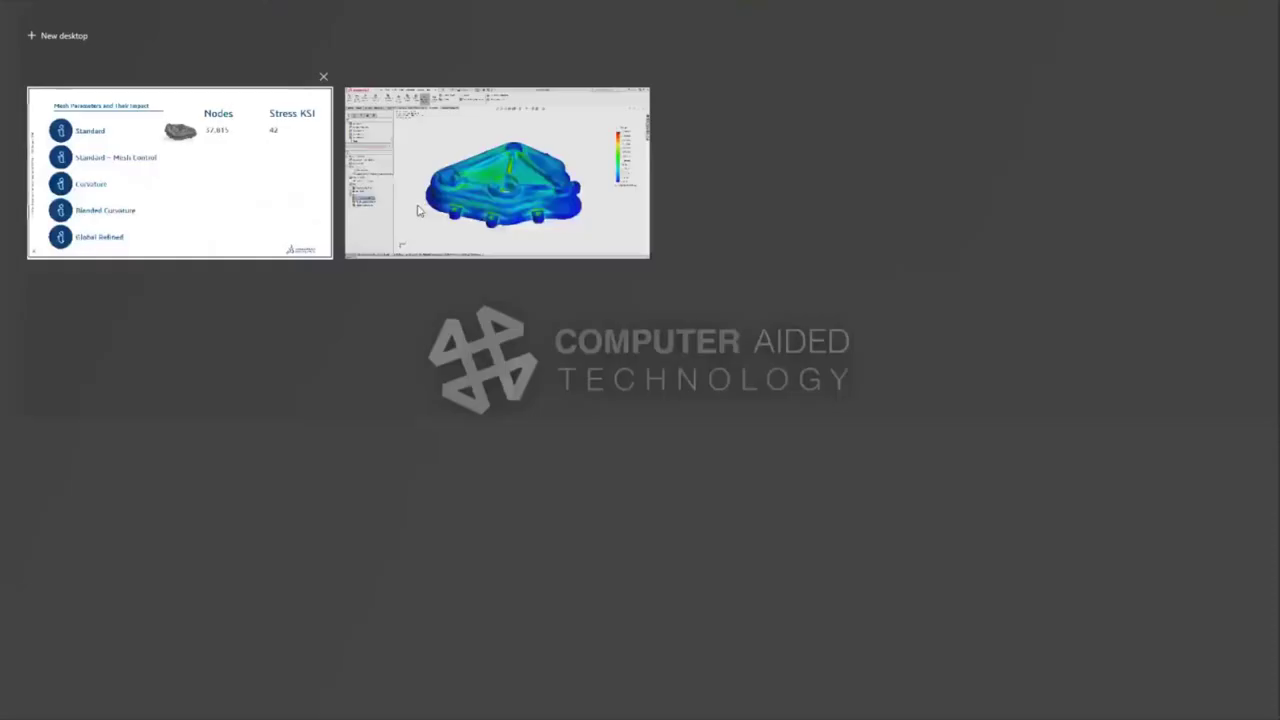
click(417, 208)
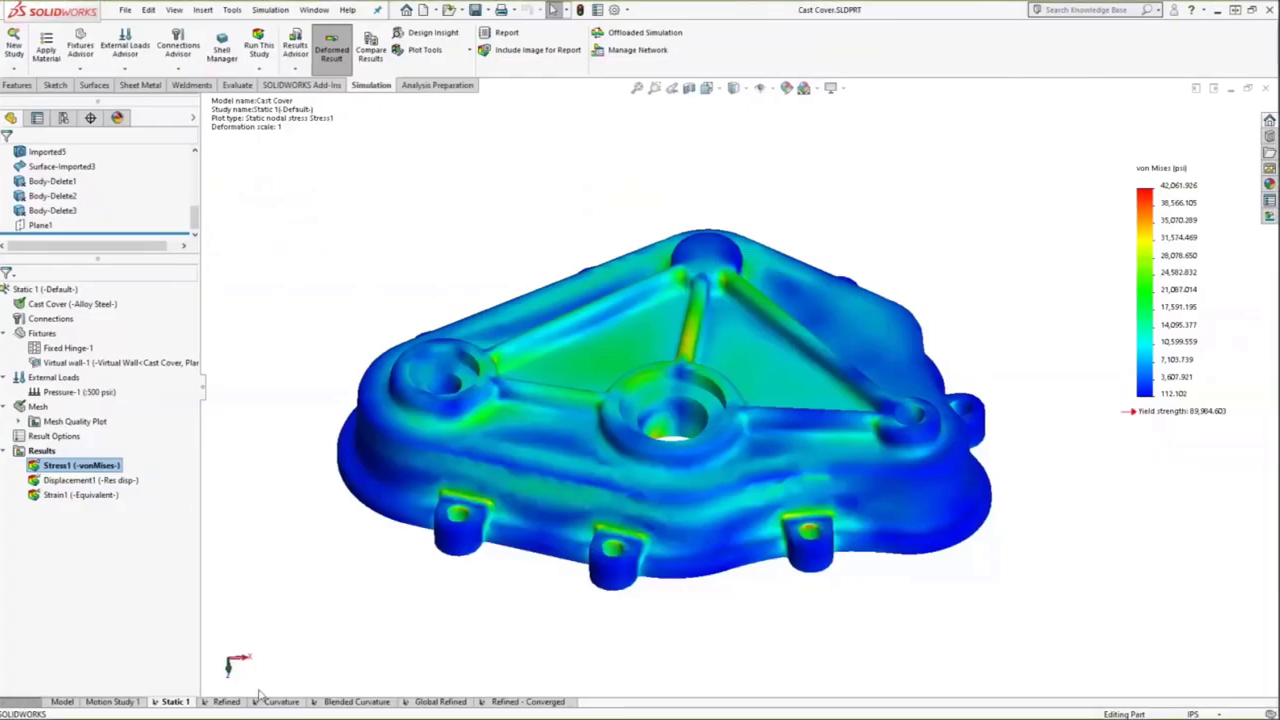
Step: Open the Refined study and review its mesh control's element size, ratio and selected faces, including those on the cover's inner side
click(226, 701)
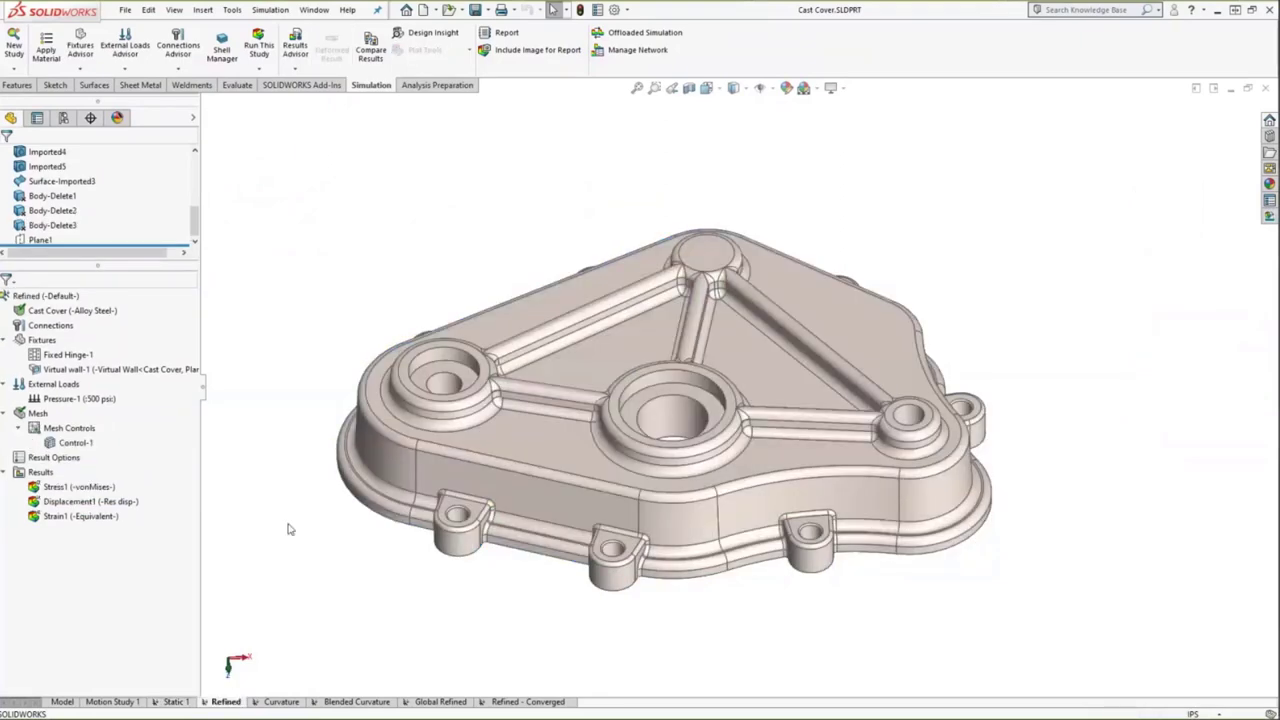
click(88, 443)
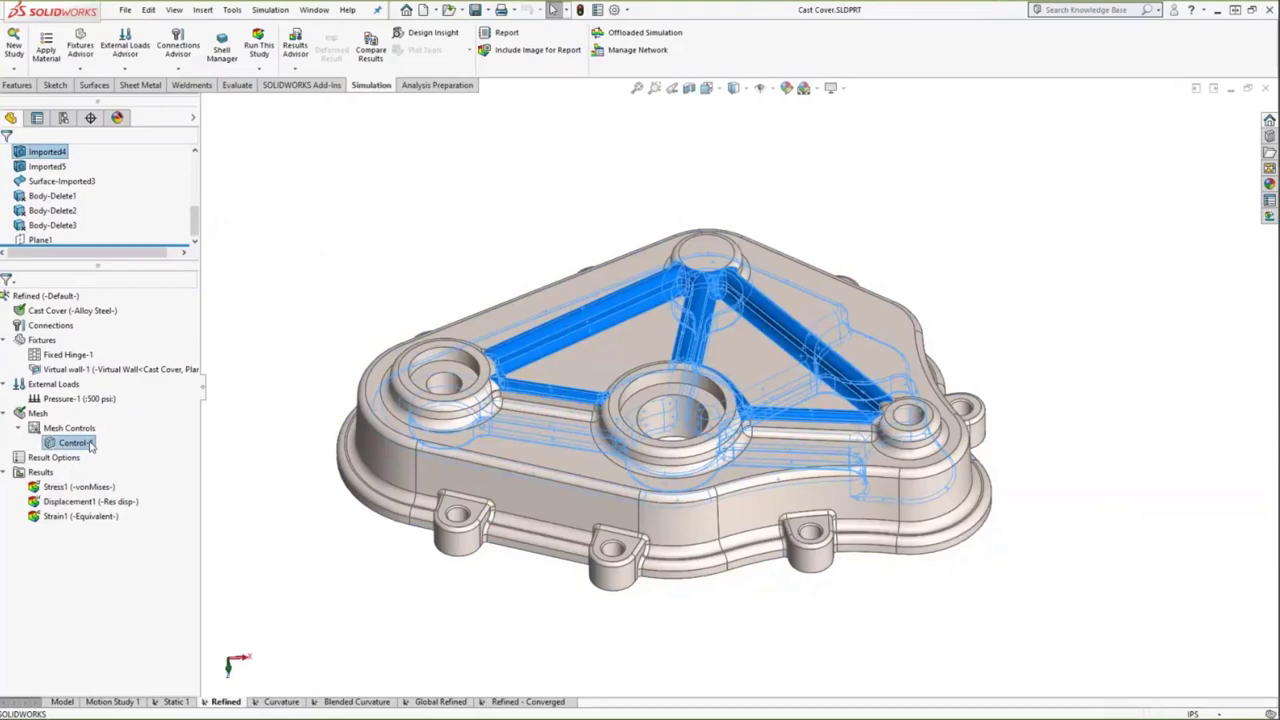
right_click(90, 445)
key(Escape)
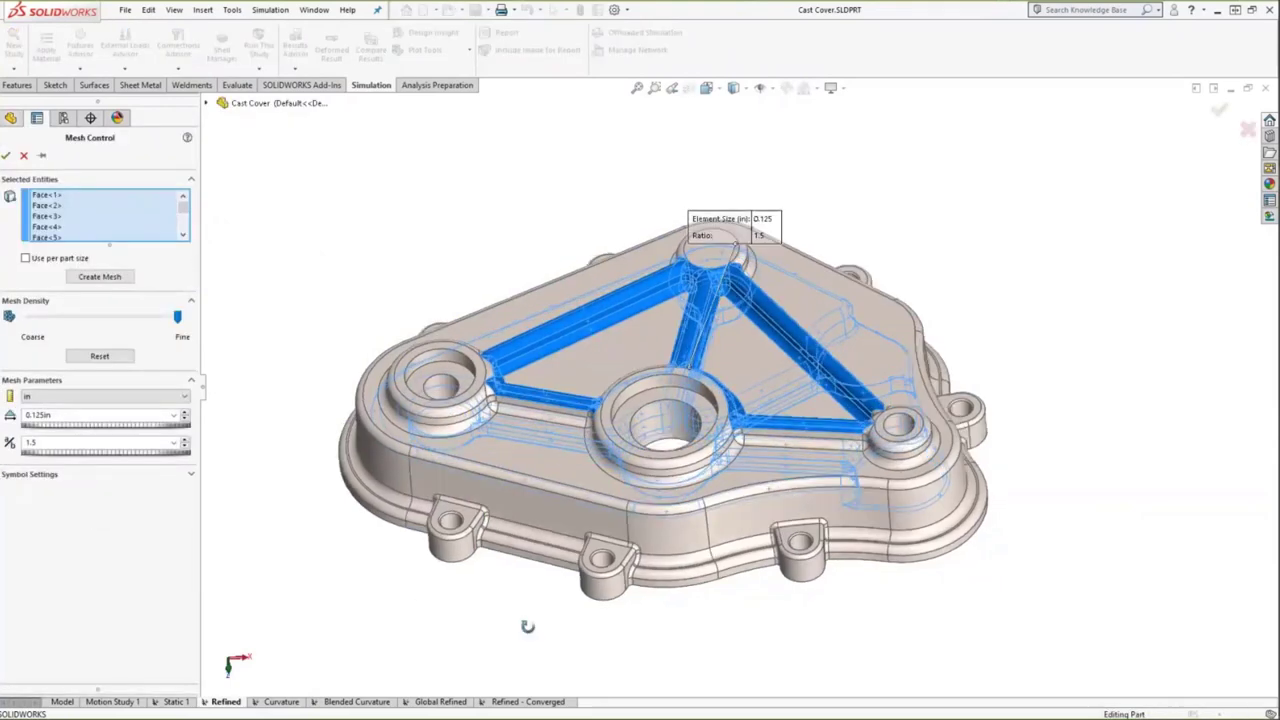
middle_drag(557, 337, 716, 292)
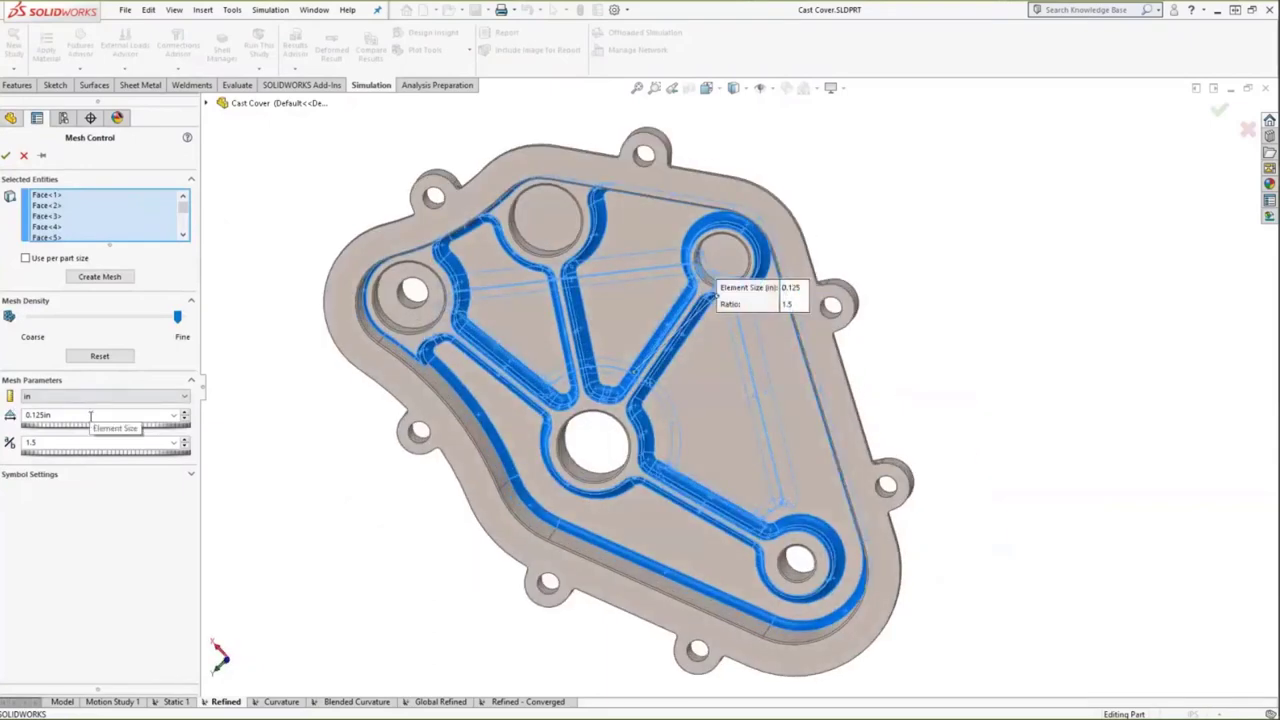
click(7, 155)
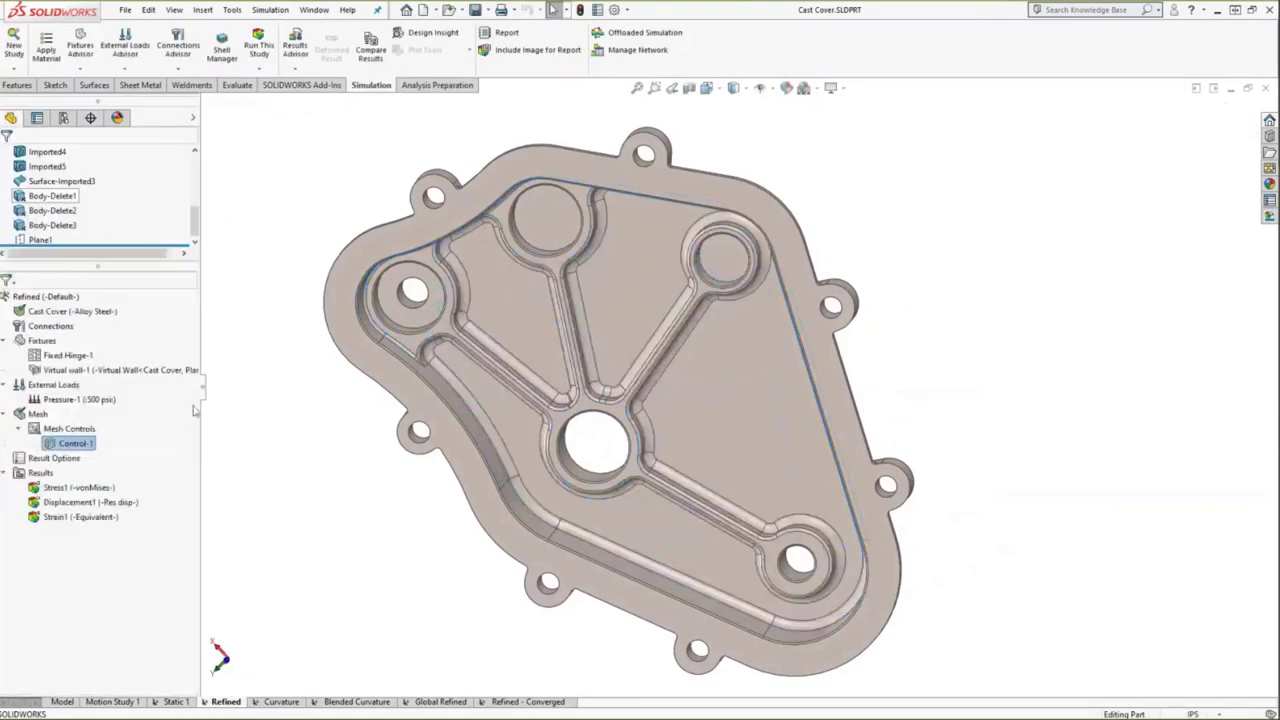
Step: Display the mesh of the Refined study in isometric view, followed by its von Mises stress plot
key(ctrl+7)
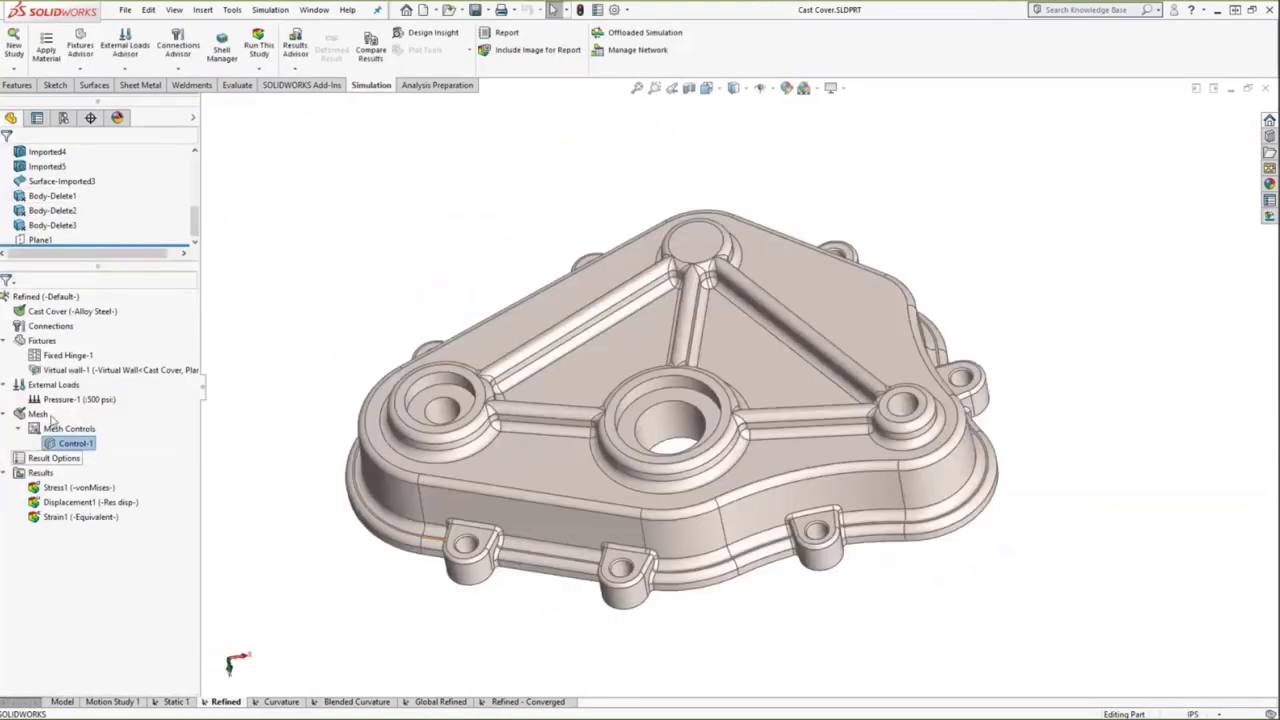
right_click(40, 414)
click(100, 516)
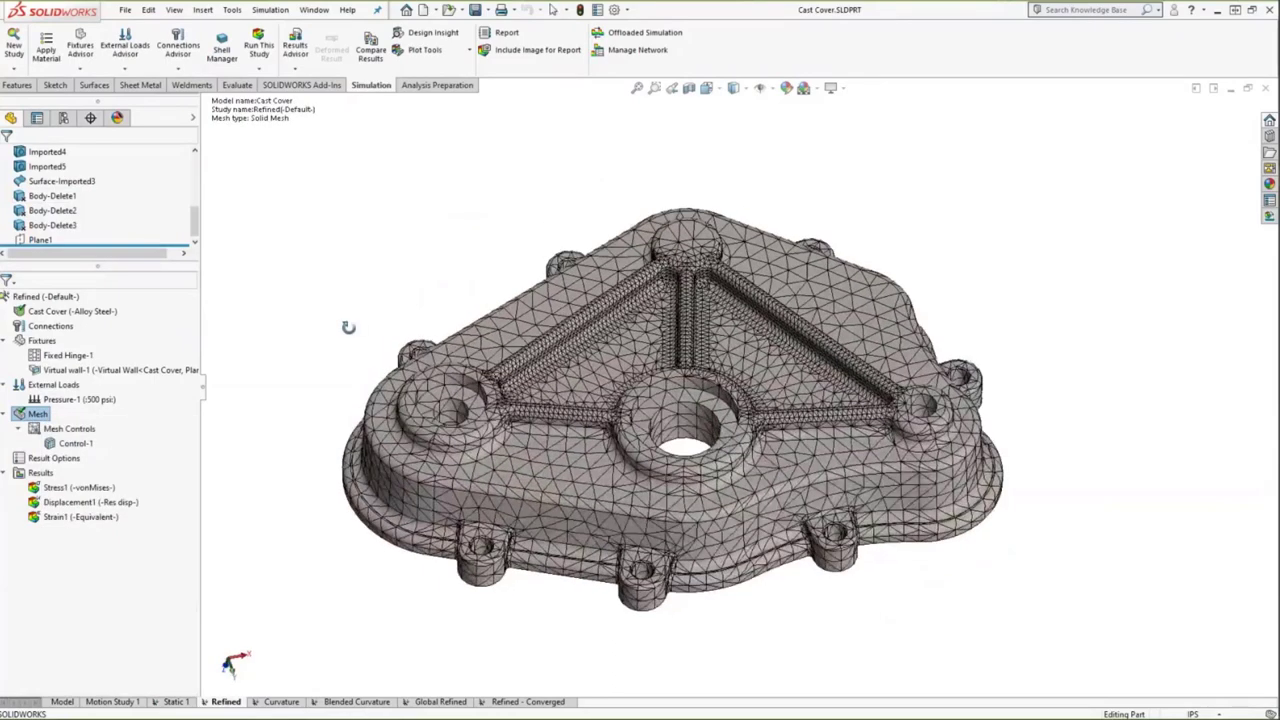
middle_drag(366, 351, 330, 362)
double_click(79, 487)
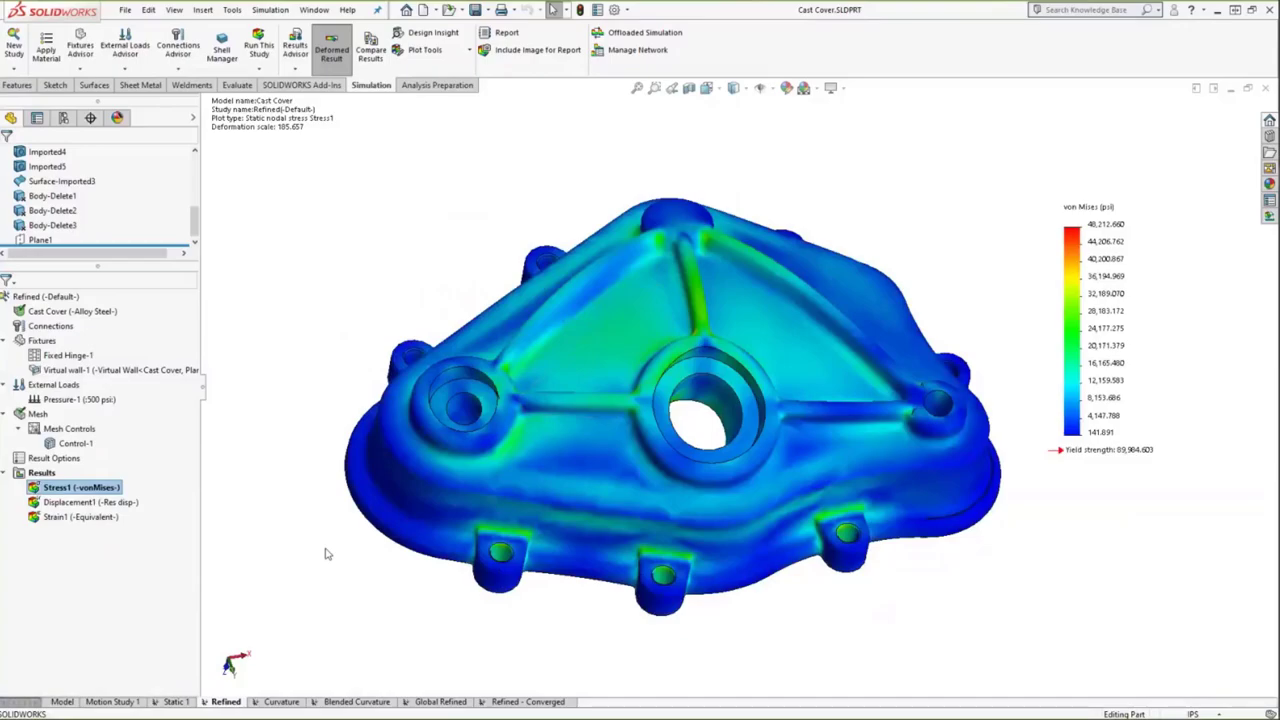
Step: Reveal the Standard – Mesh Control results on the comparison slide and return to SOLIDWORKS
key(super+Tab)
click(531, 237)
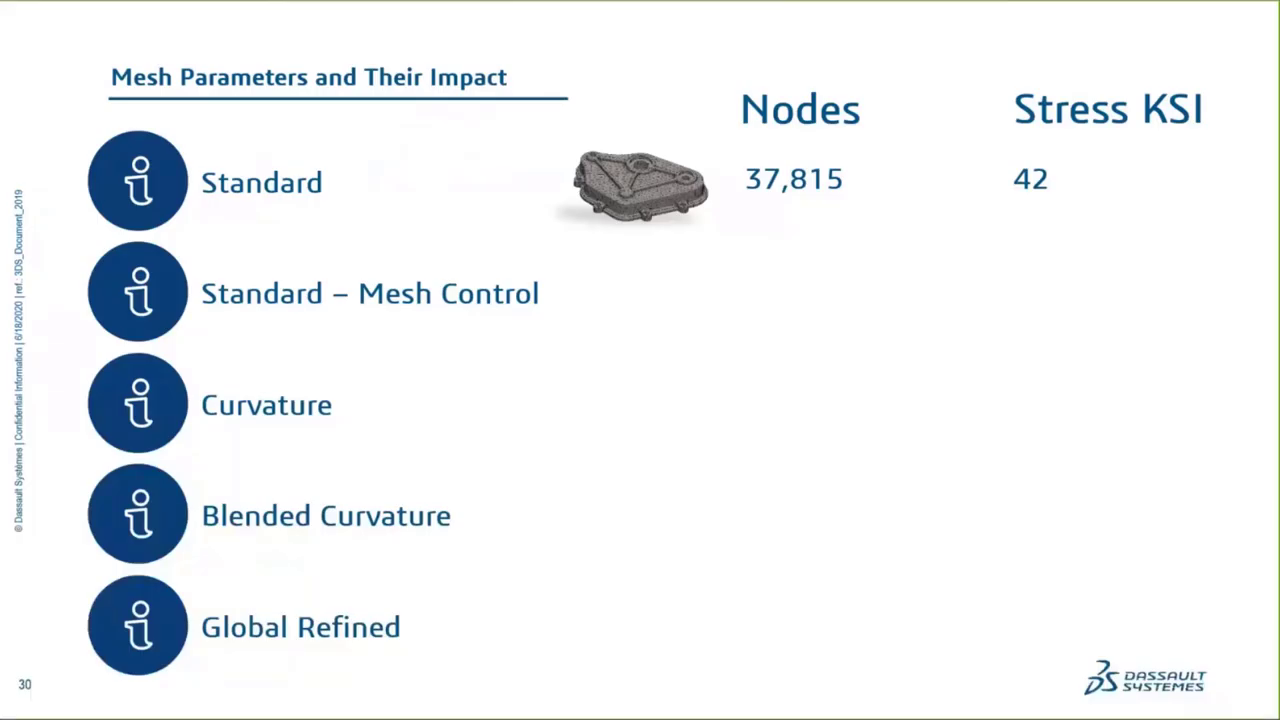
key(Right)
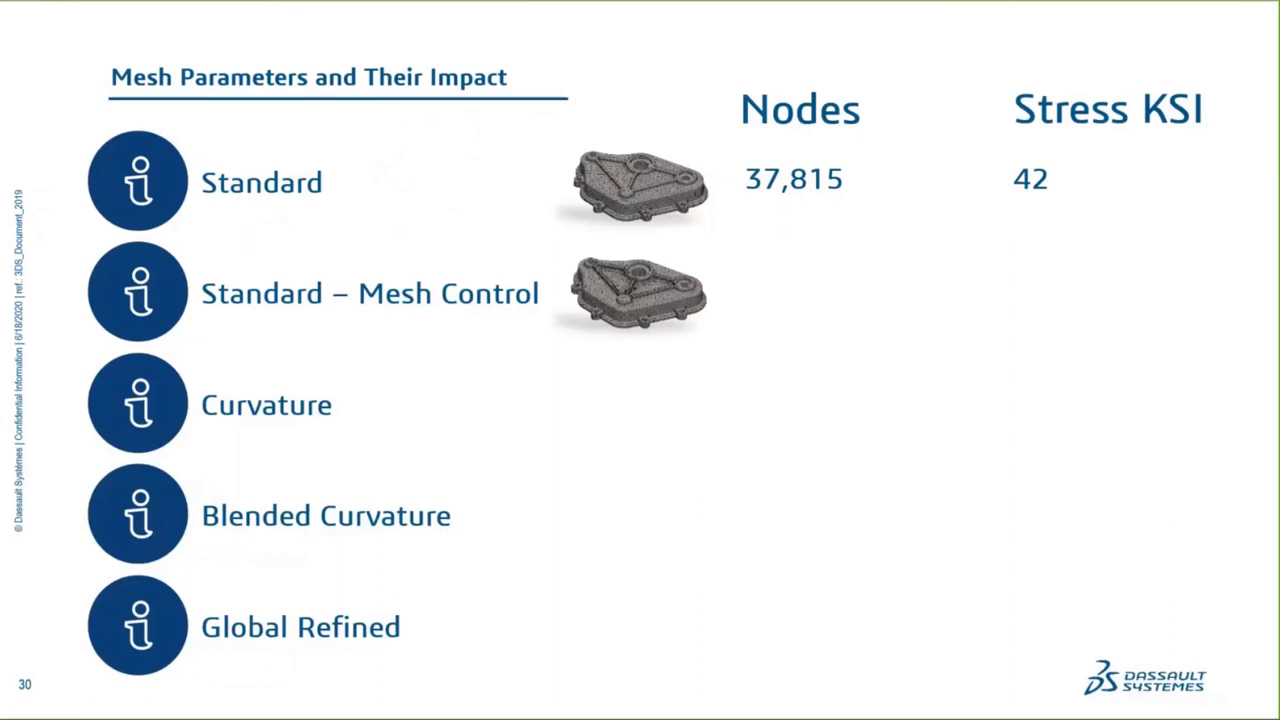
key(Right)
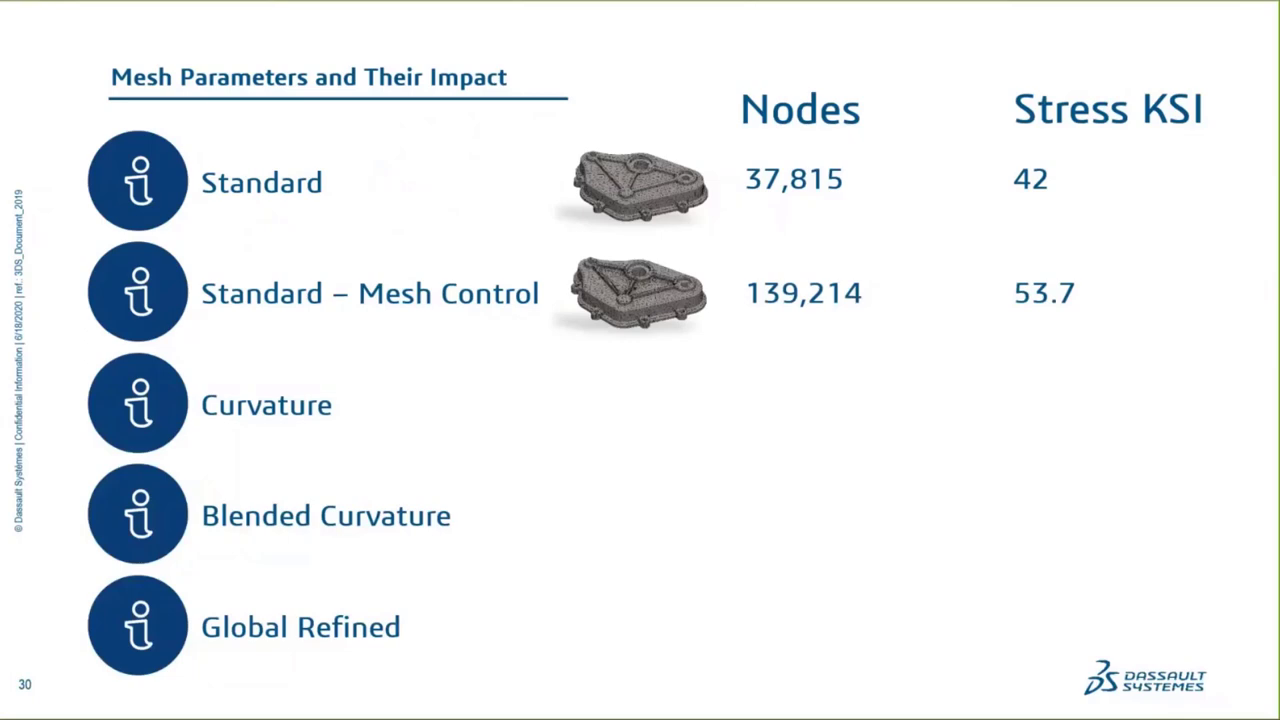
key(super+Tab)
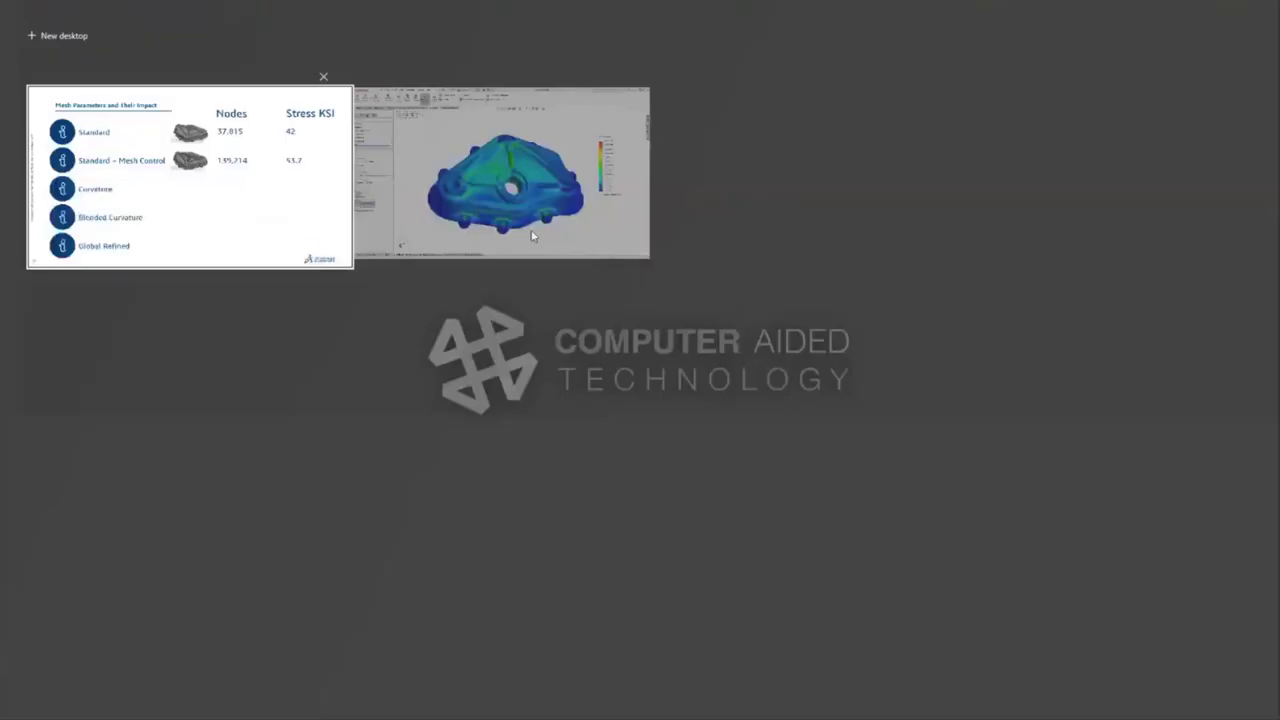
click(415, 230)
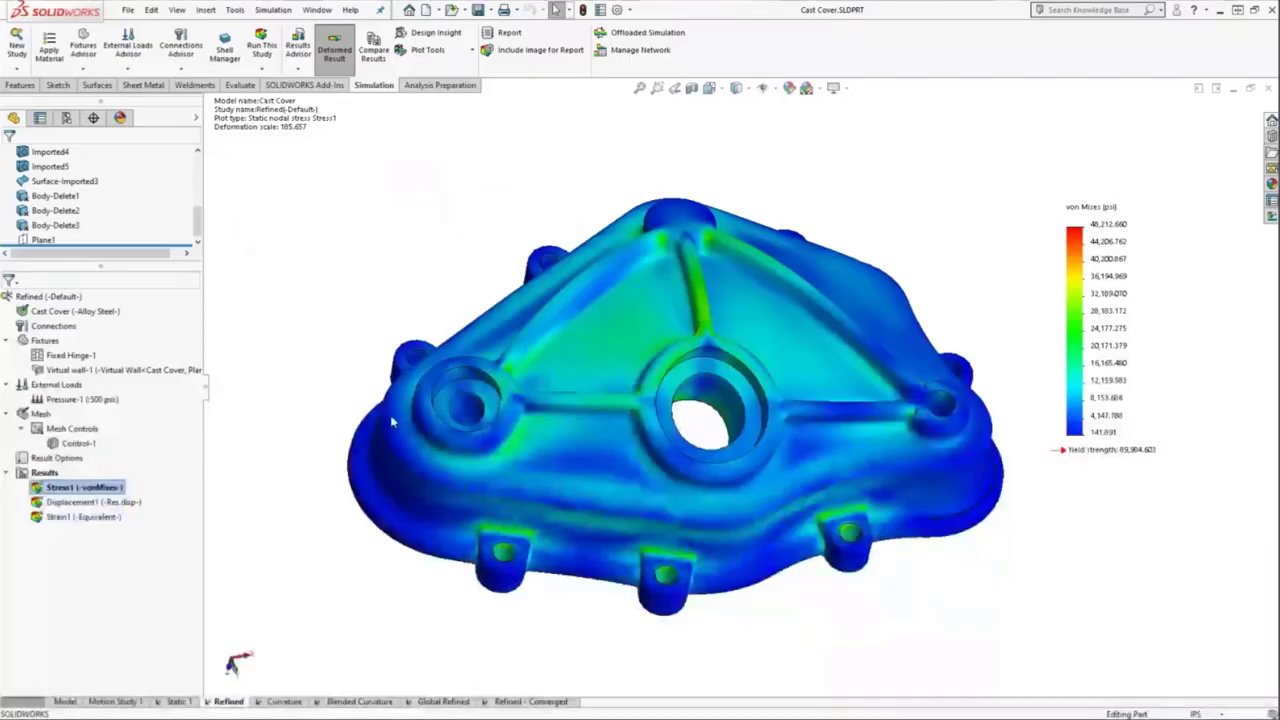
Step: Open the Curvature study and review its curvature-based mesh parameters
click(280, 701)
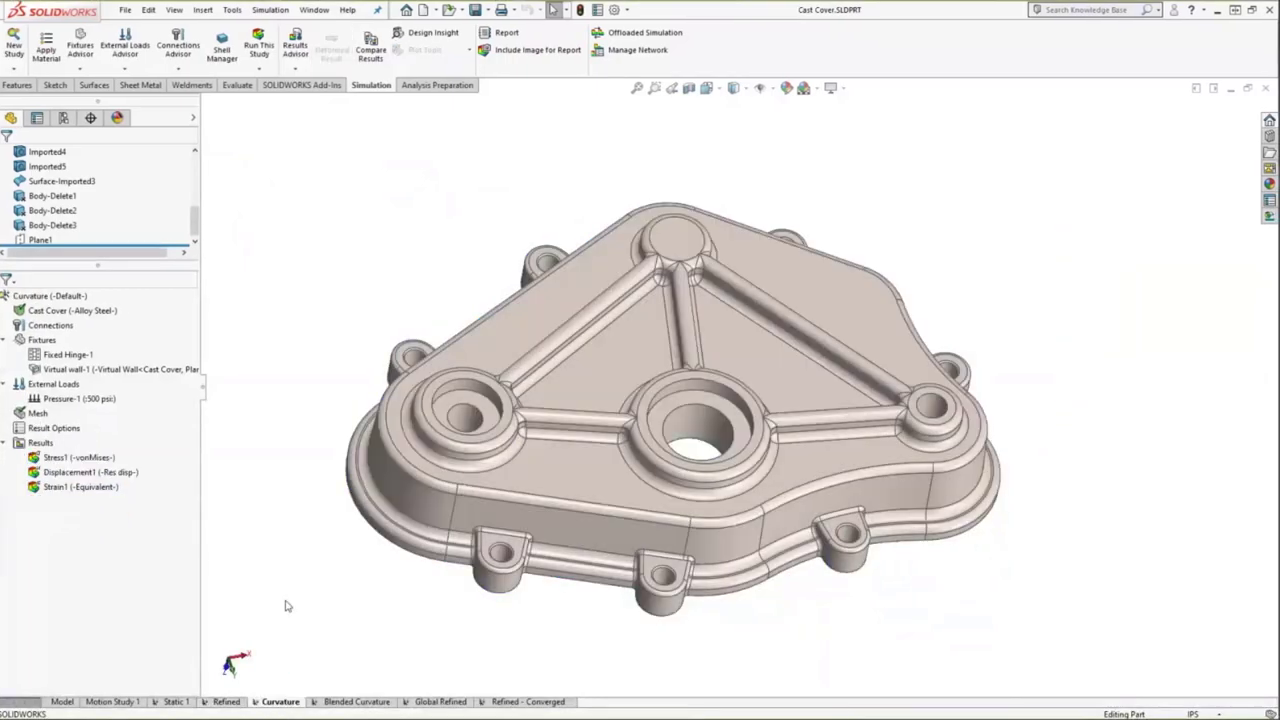
right_click(39, 415)
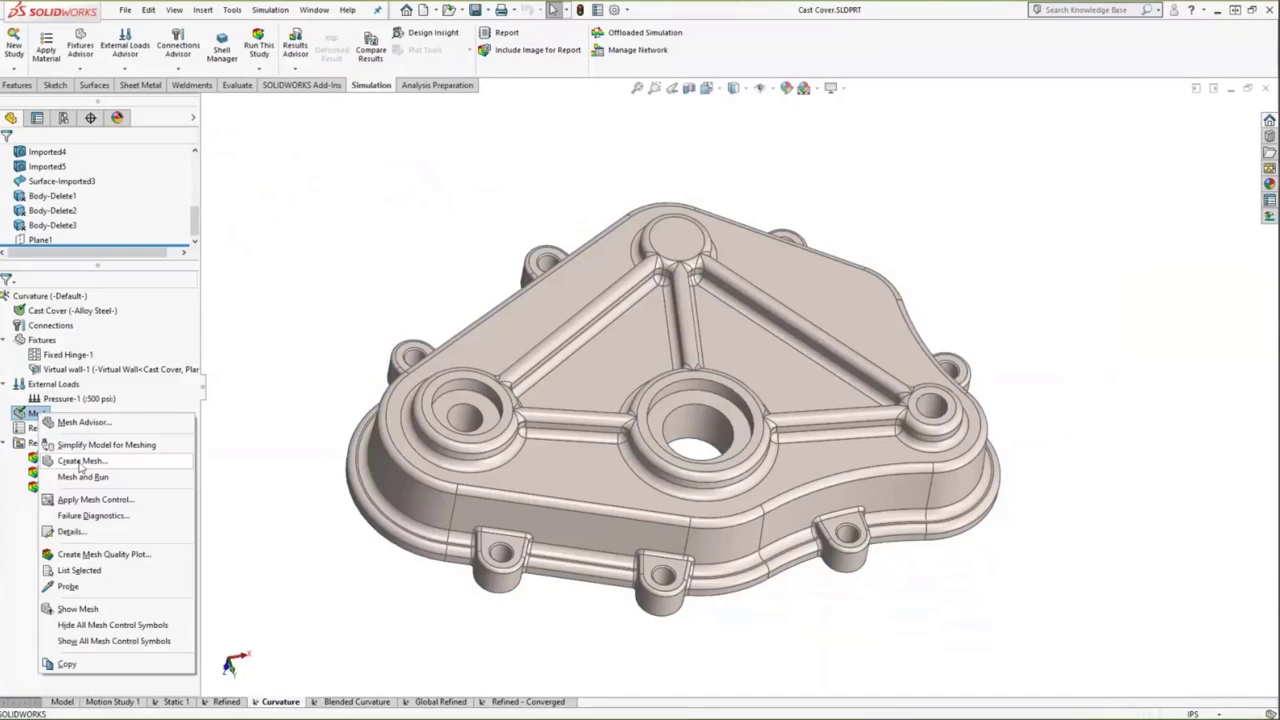
click(80, 462)
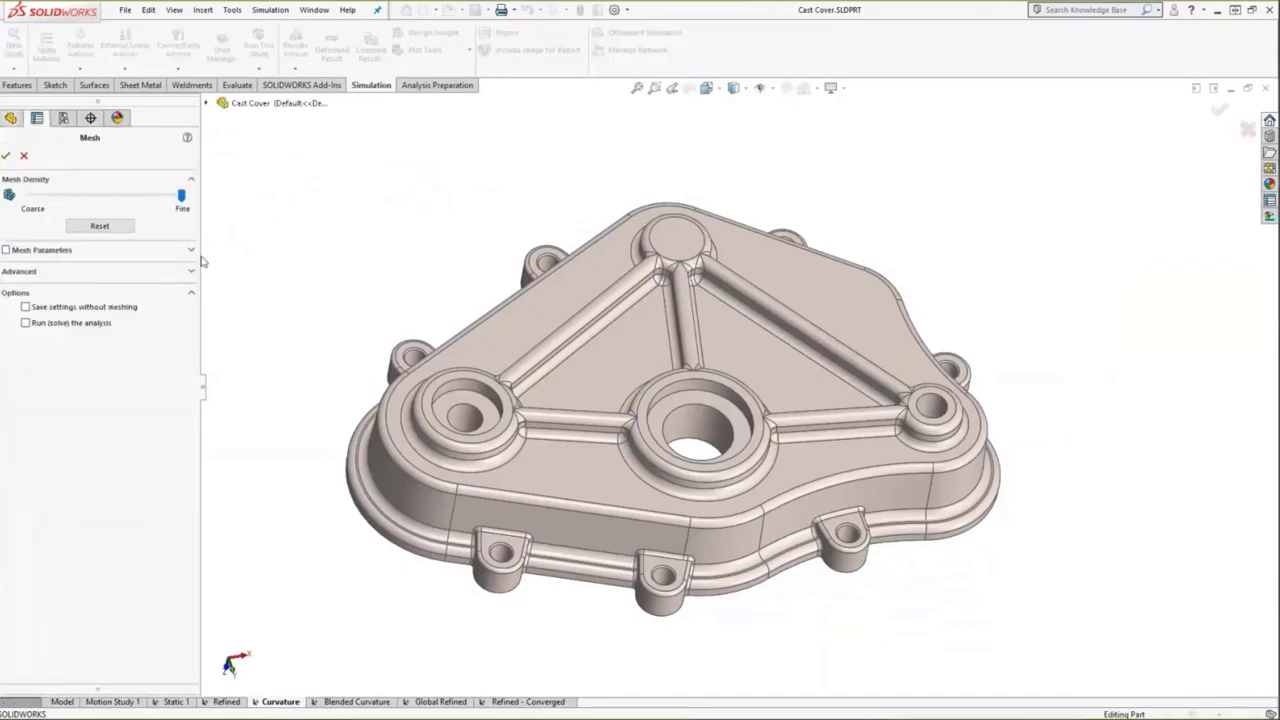
click(183, 253)
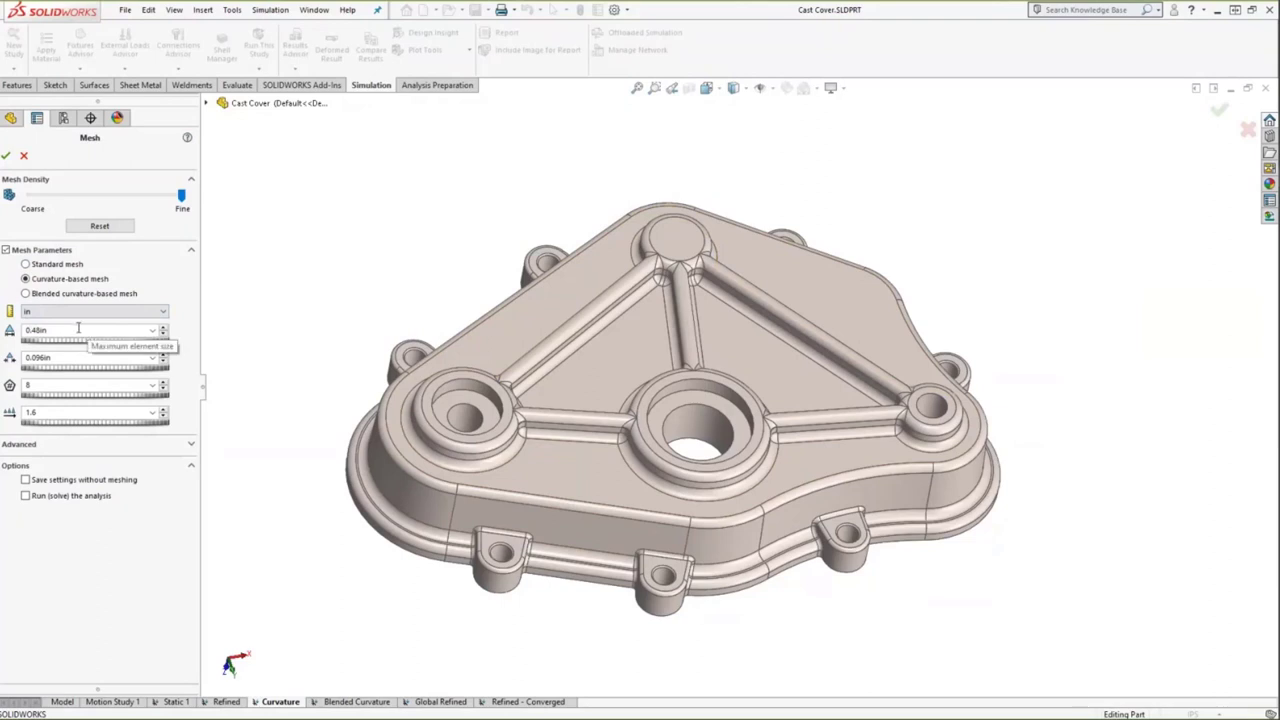
click(6, 155)
Step: Show the Curvature study's mesh and inspect it around the mounting lugs and on the cover's ribbed inner side
right_click(38, 414)
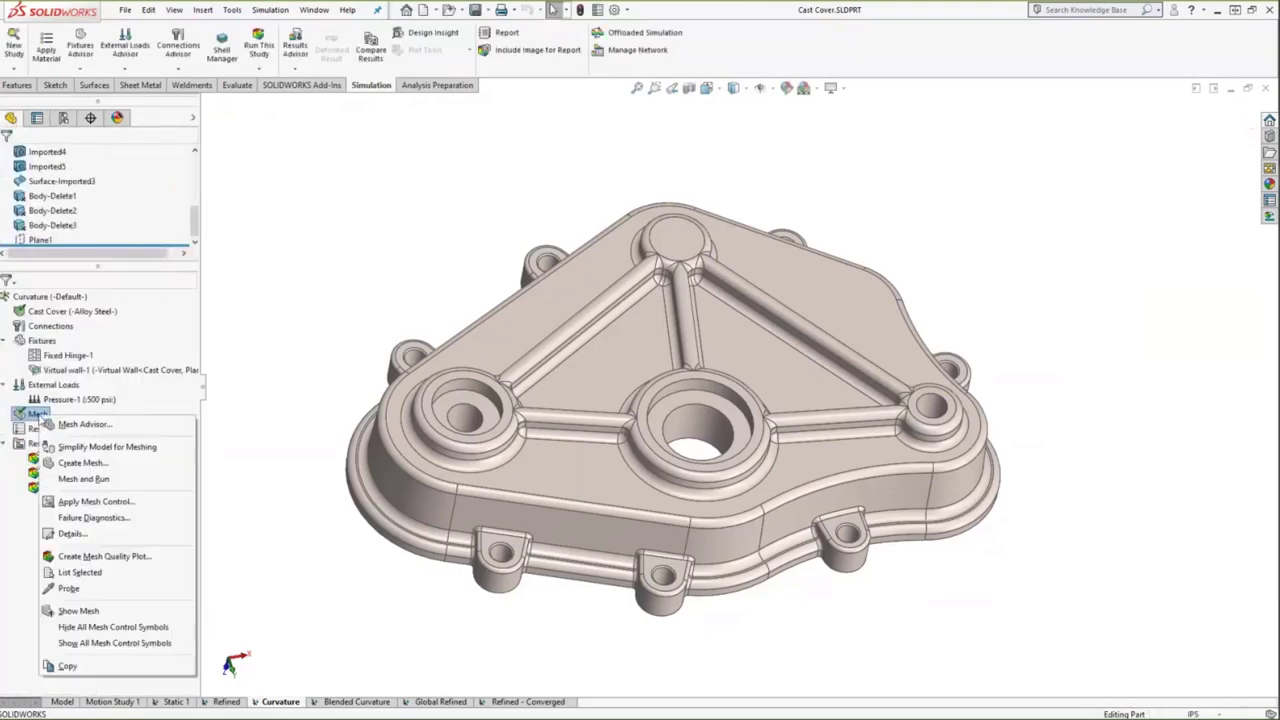
click(100, 607)
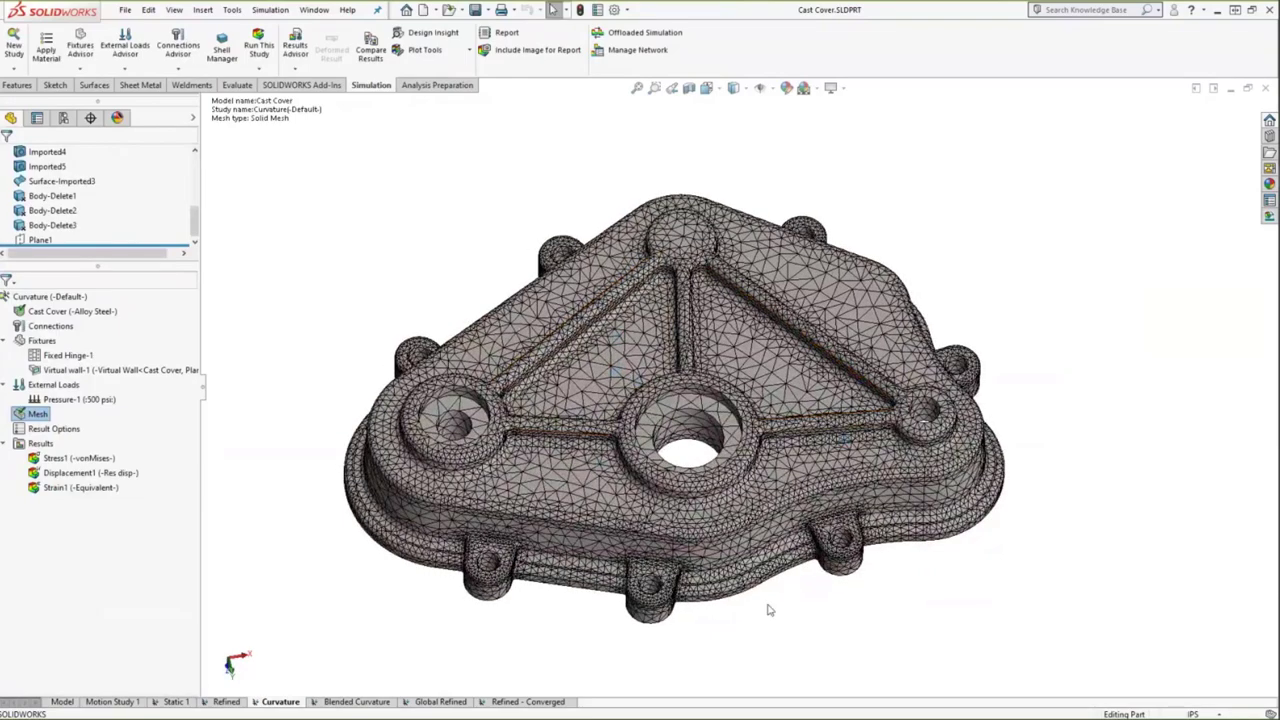
scroll(677, 603, down, 3)
scroll(677, 603, down, 3)
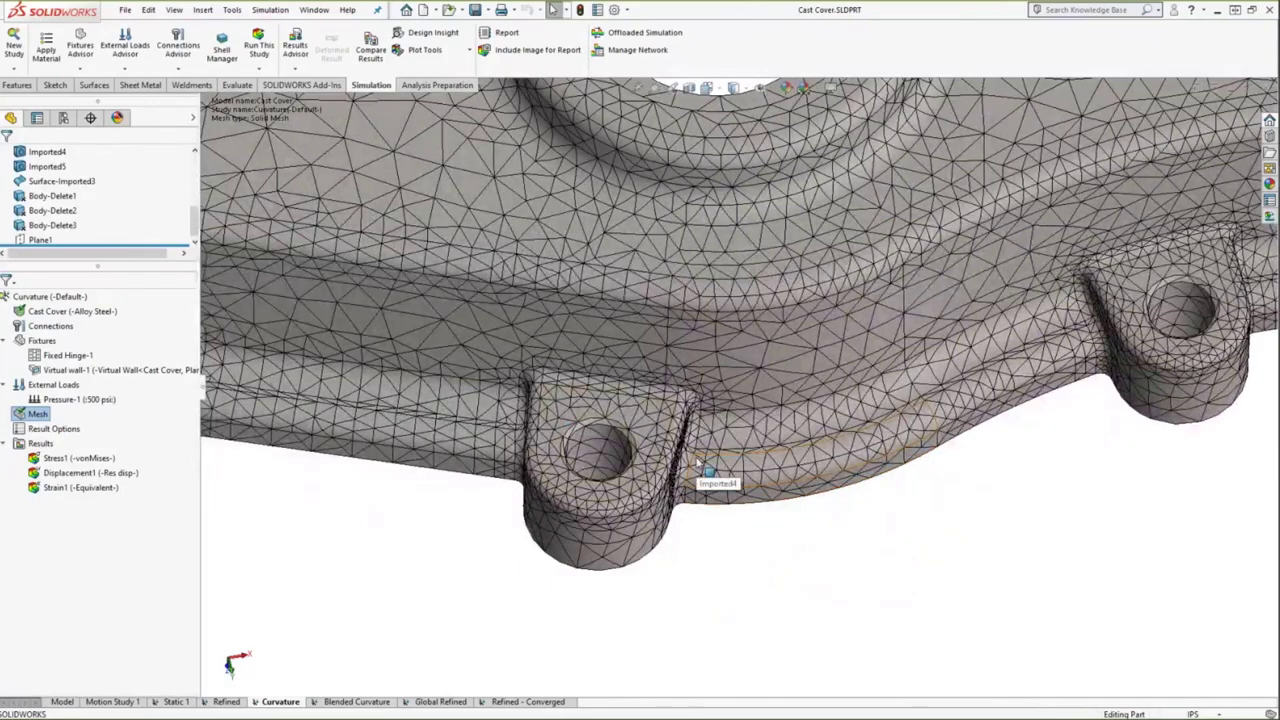
scroll(705, 470, up, 10)
middle_drag(777, 451, 1143, 371)
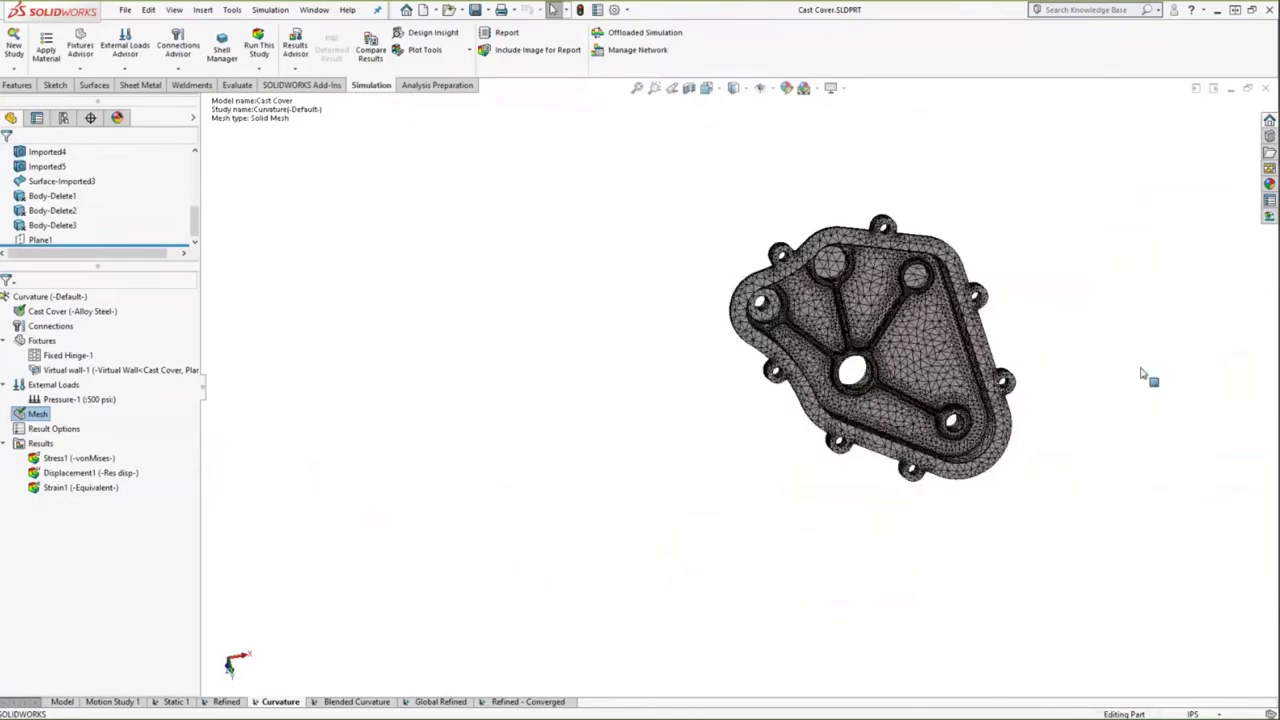
scroll(772, 417, down, 3)
middle_drag(772, 417, 733, 338)
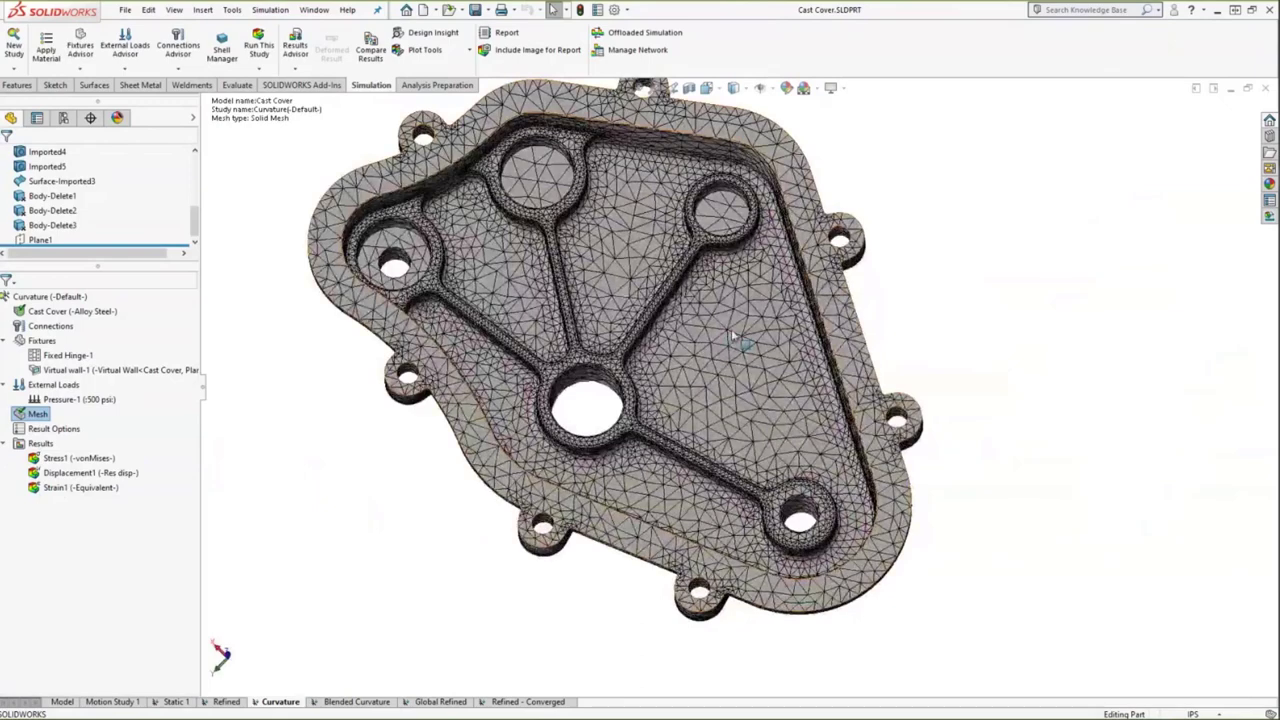
Step: Examine the mesh details of the Curvature study
right_click(32, 414)
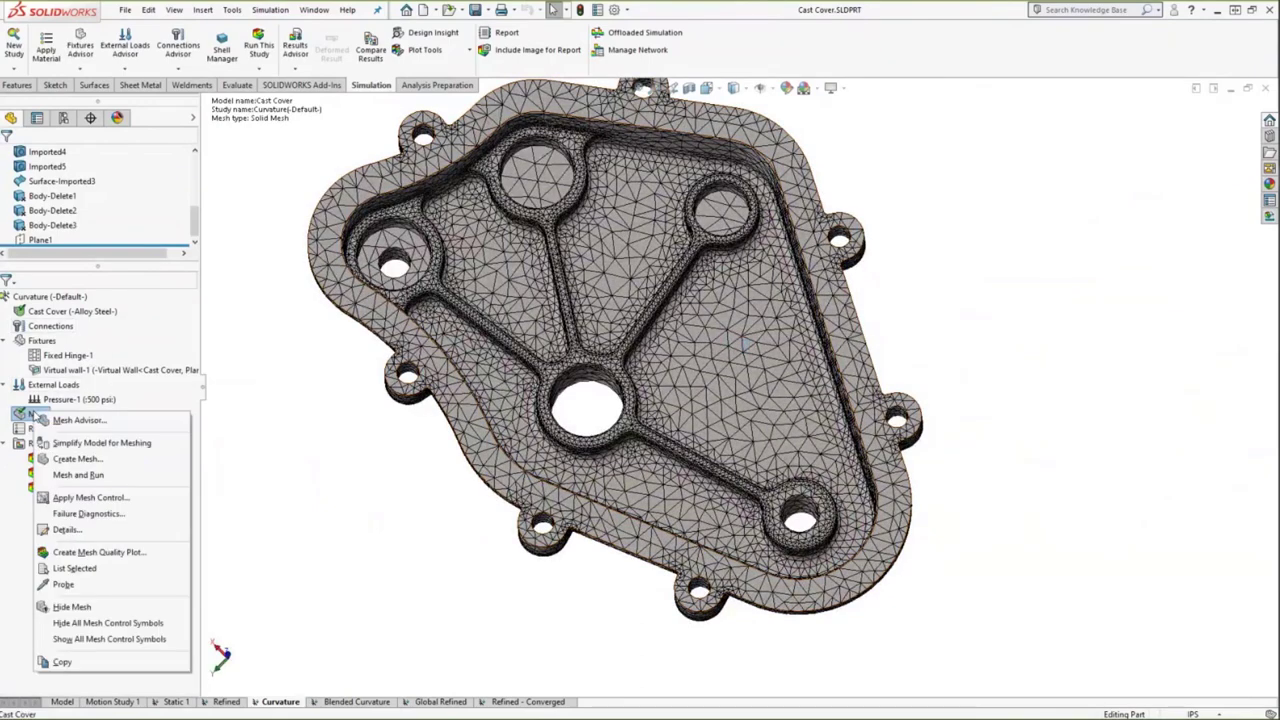
click(66, 529)
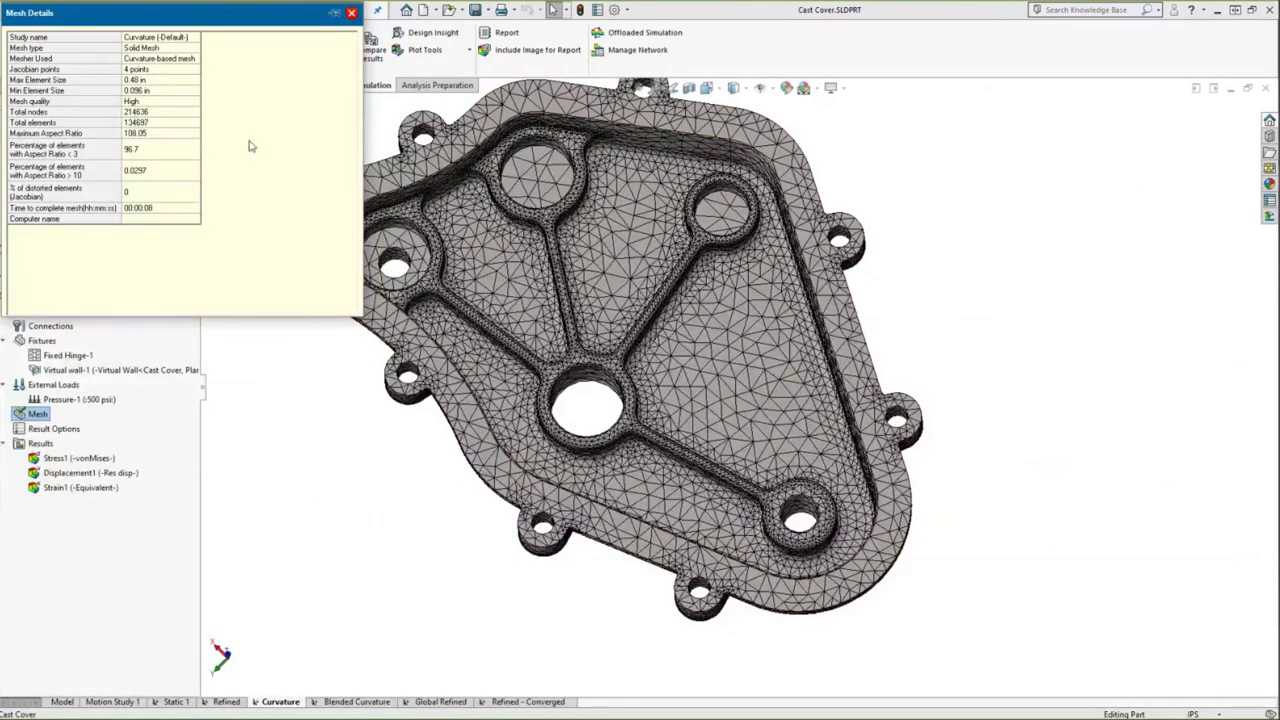
click(351, 13)
Step: Display the Curvature study's von Mises stress plot on the outer side of the cover
middle_drag(327, 92, 407, 340)
key(f)
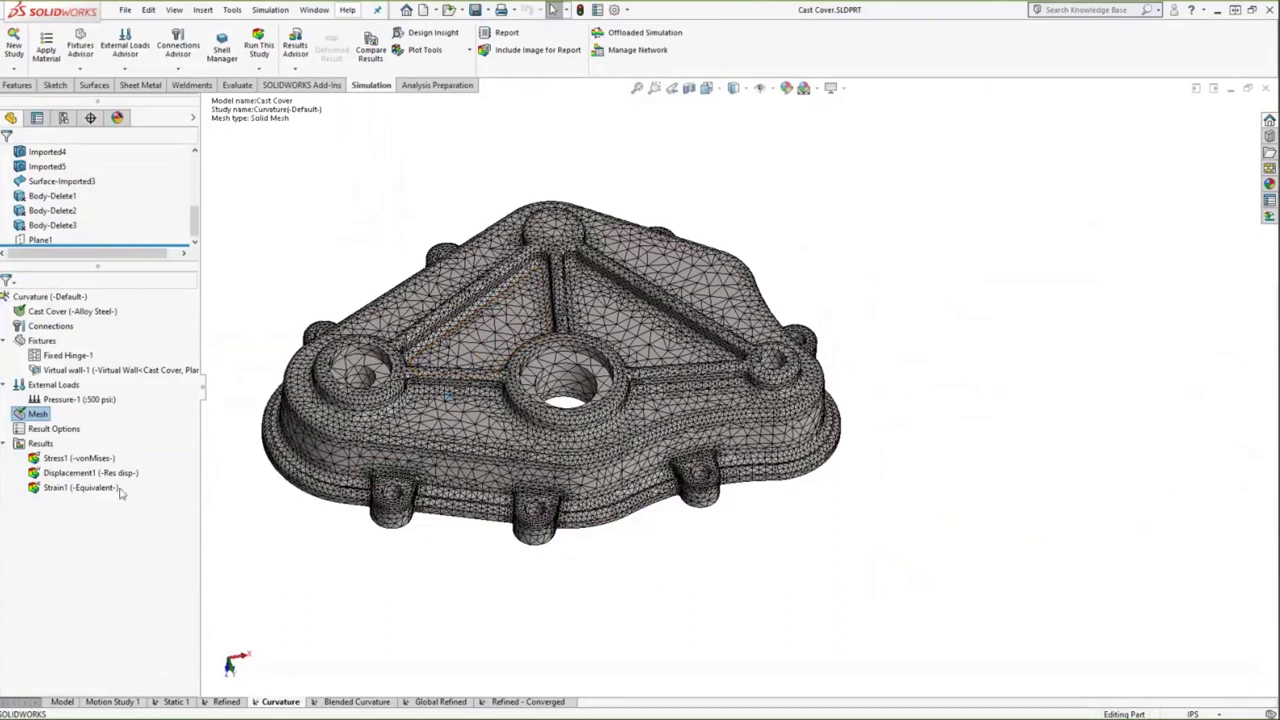
right_click(108, 459)
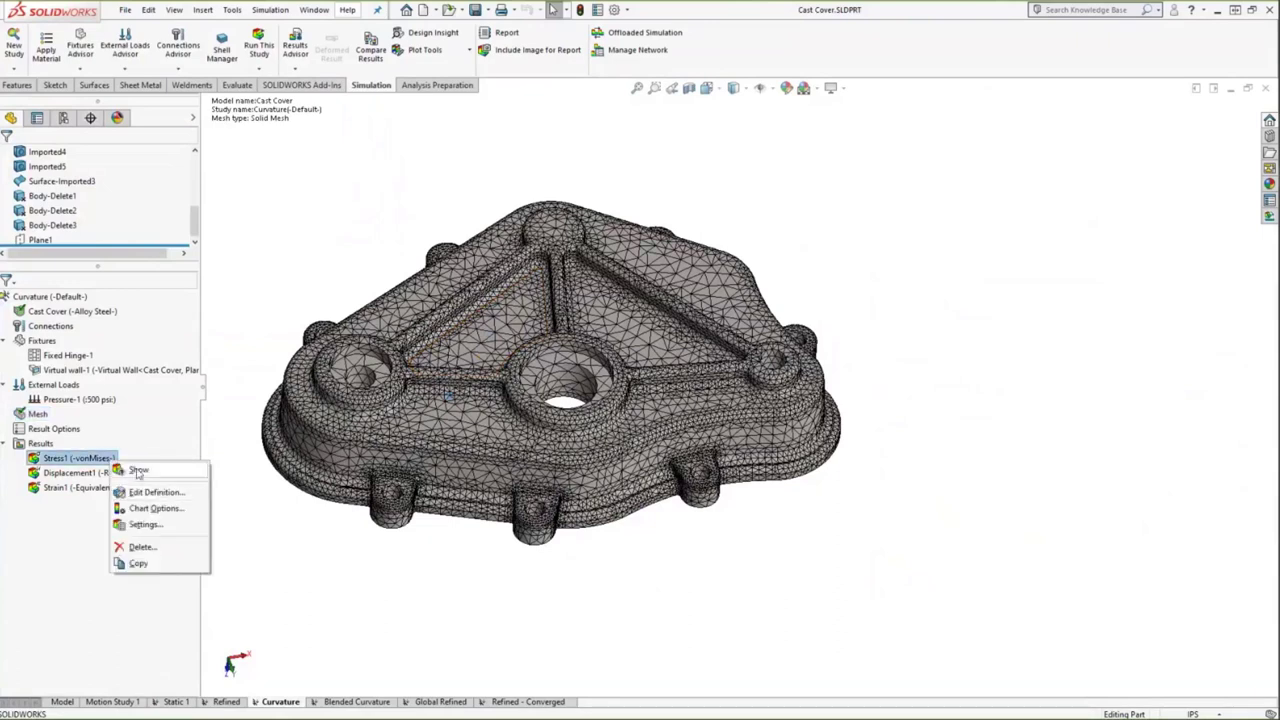
click(160, 491)
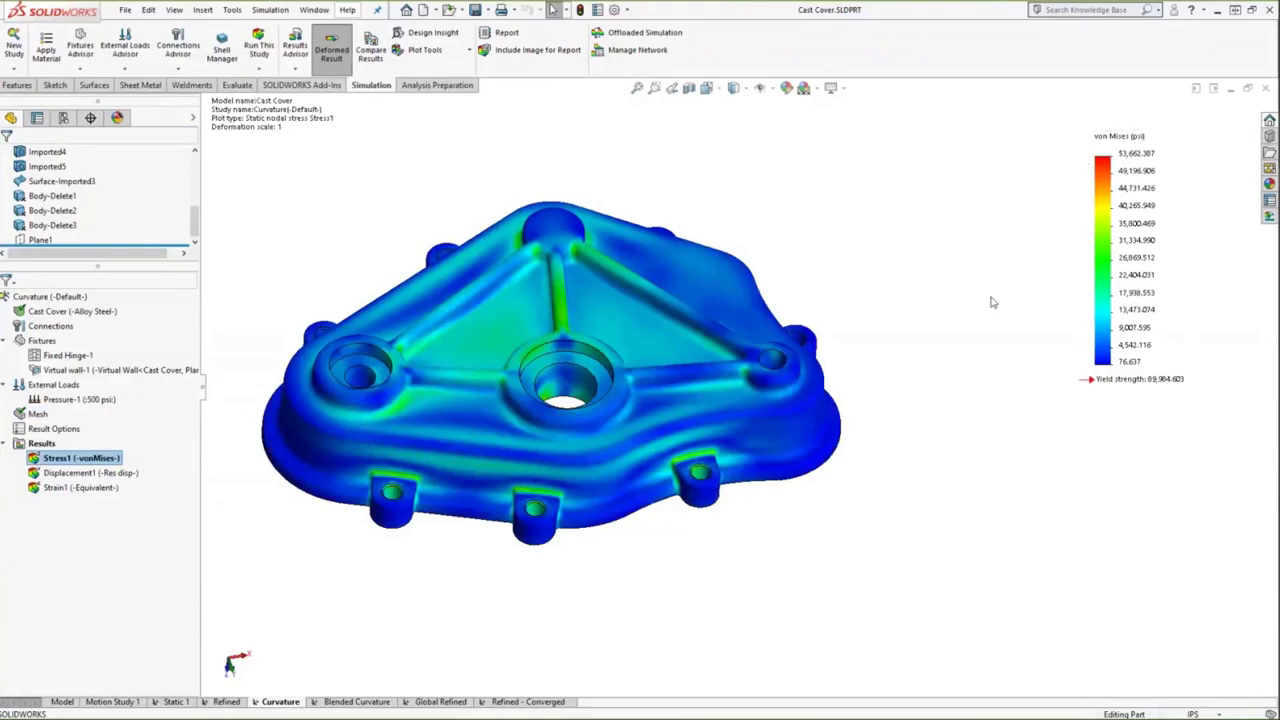
Step: Reveal the Curvature mesh results on the comparison slide and return to SOLIDWORKS
key(super+Tab)
click(500, 165)
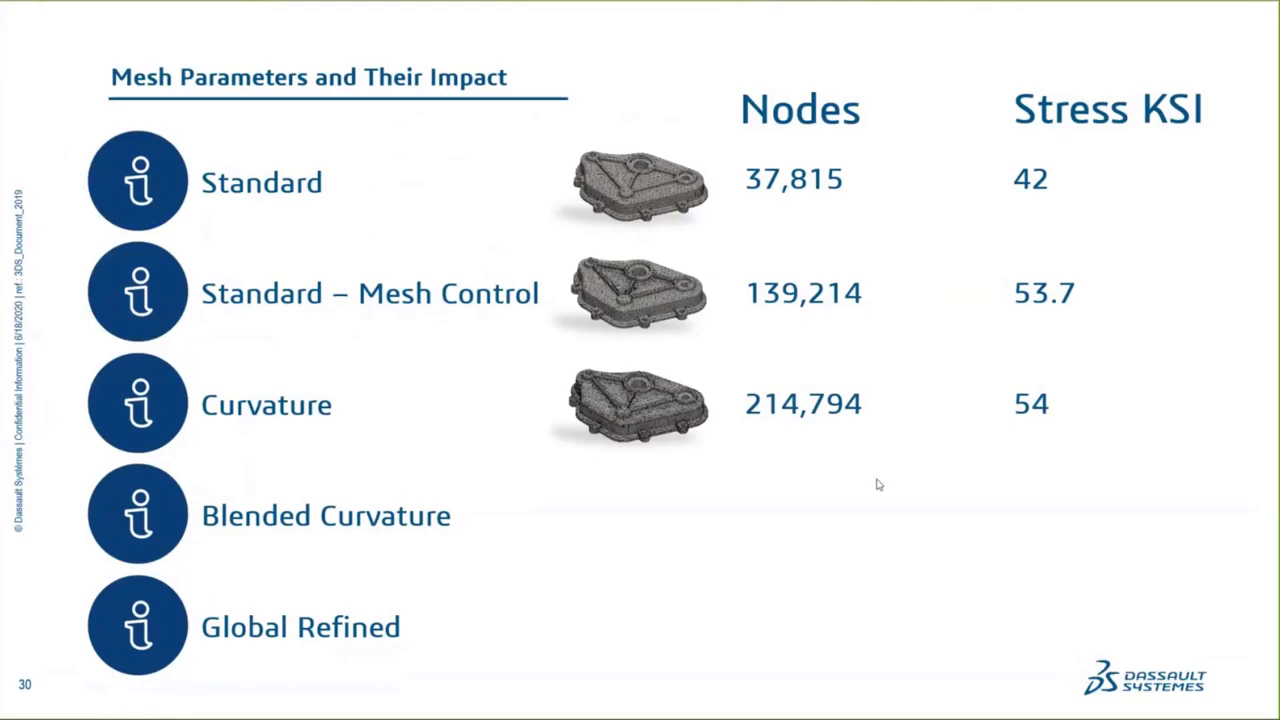
key(super+Tab)
click(500, 170)
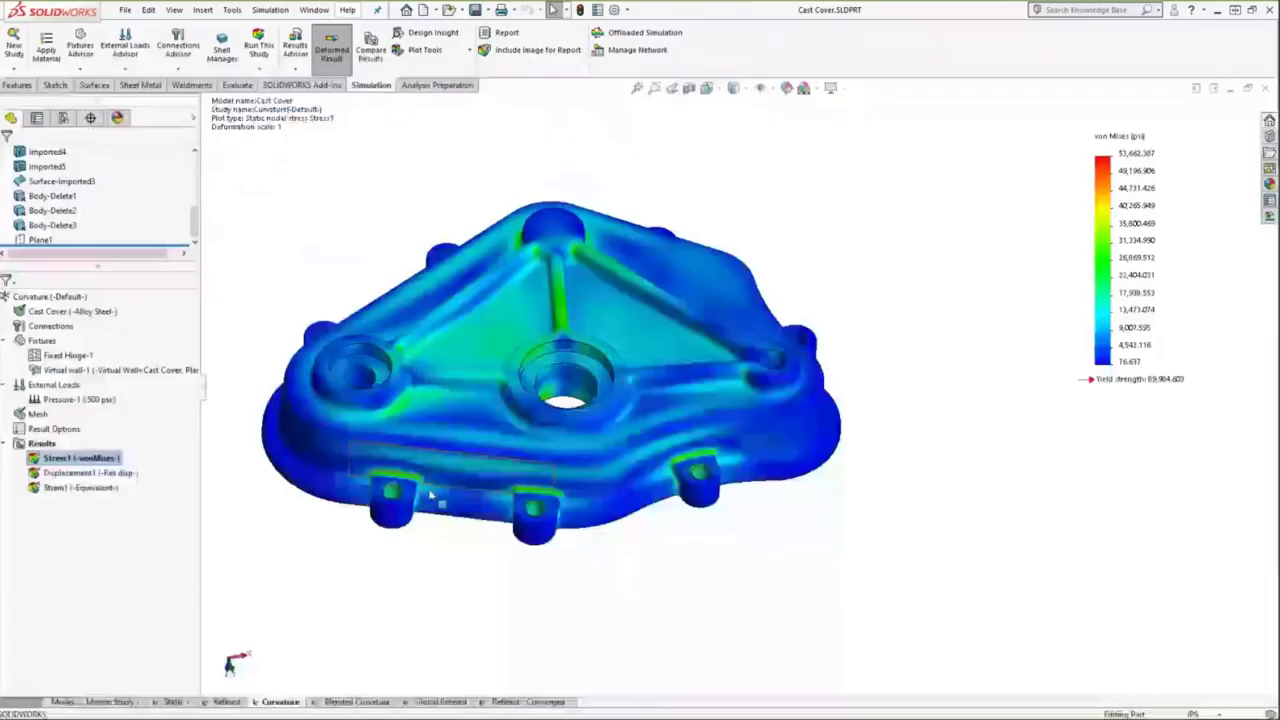
Step: Open the Blended Curvature study and review its mesh density and mesh parameters
click(355, 701)
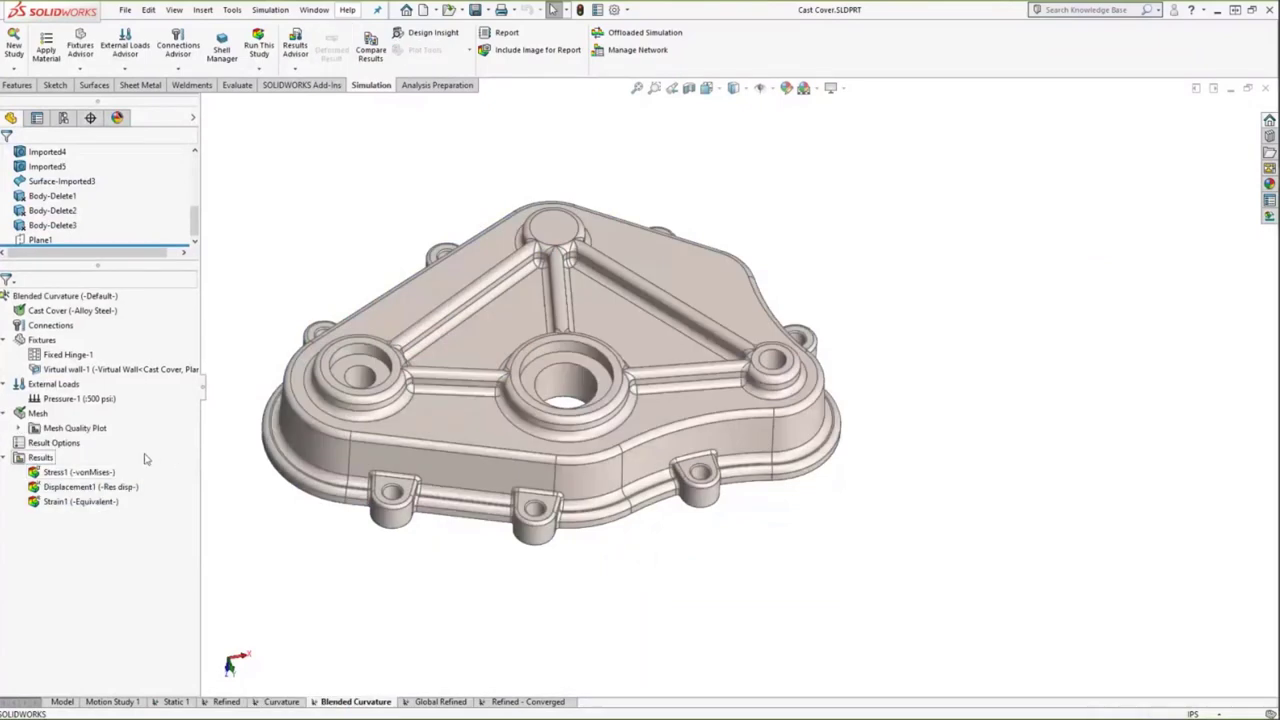
right_click(38, 413)
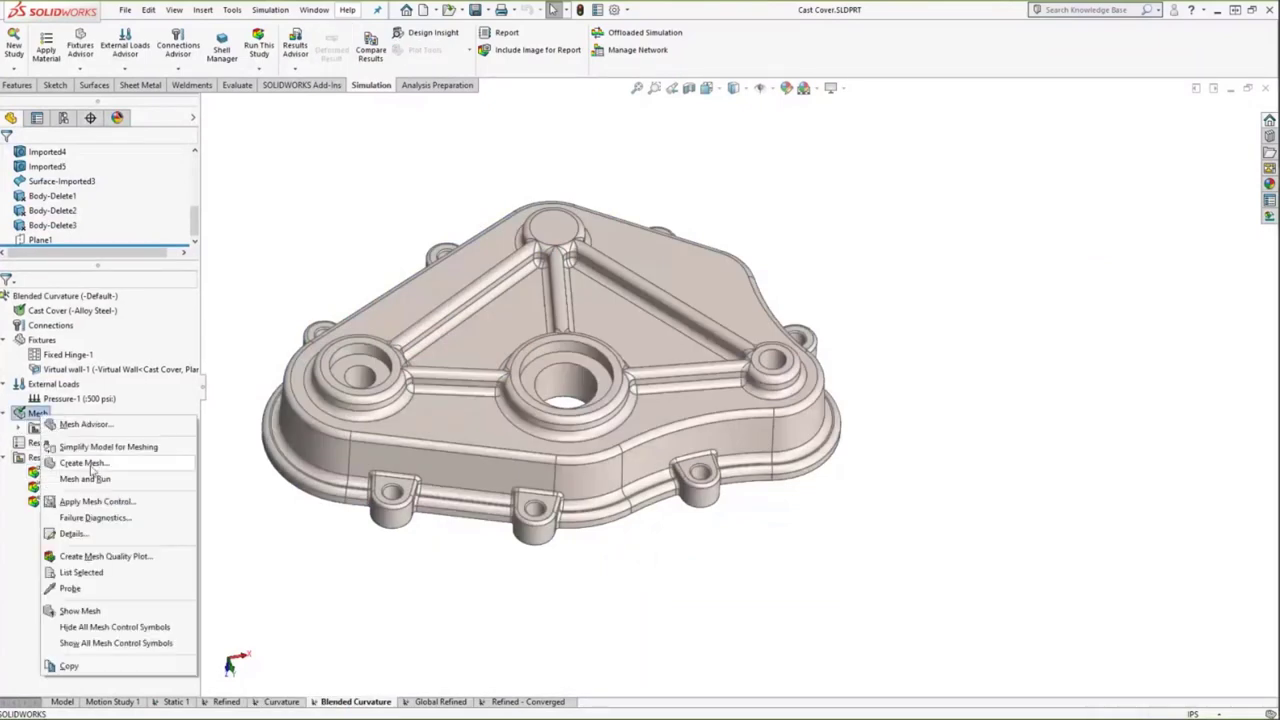
click(85, 463)
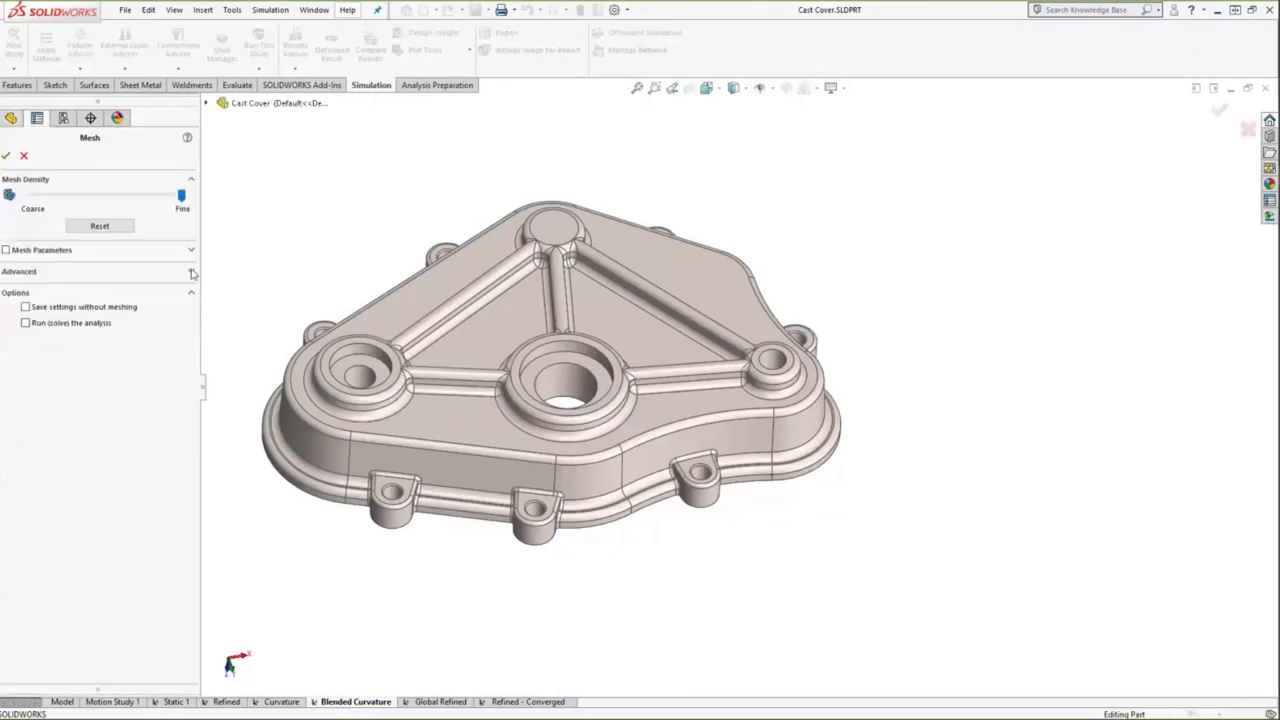
click(191, 250)
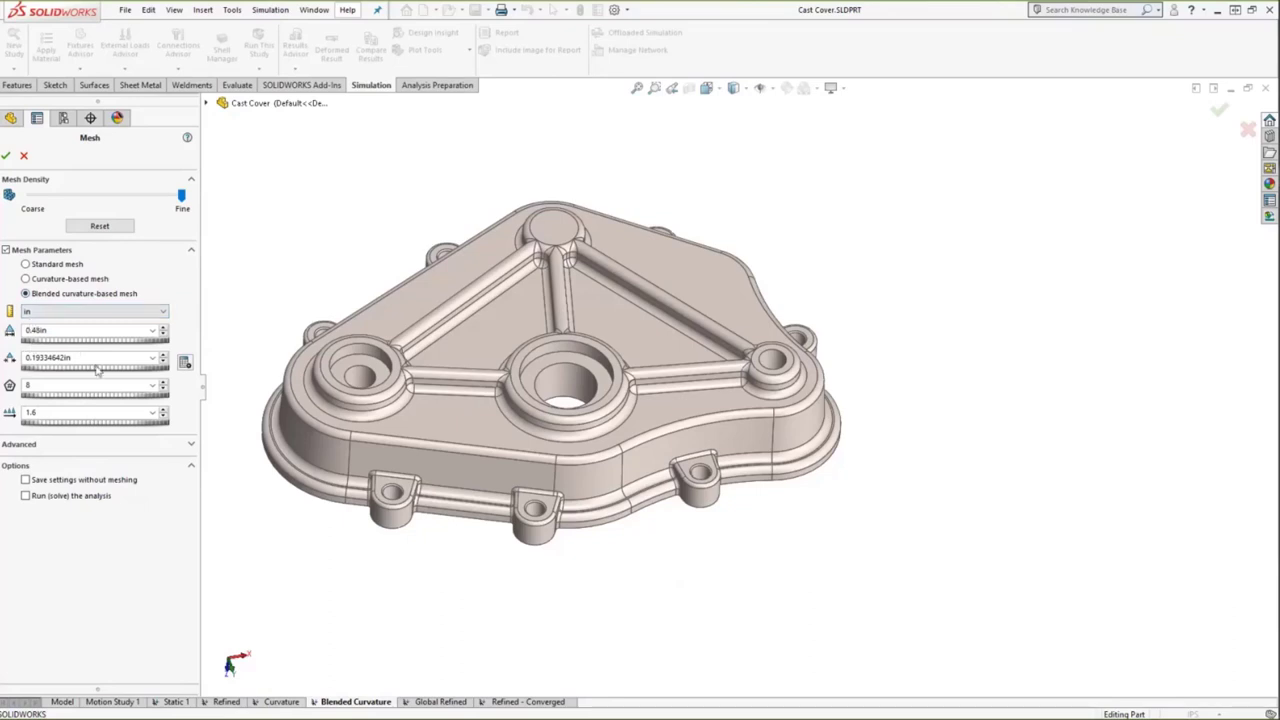
click(7, 155)
Step: Show the Blended Curvature study's mesh and inspect it on the outer side of the cover
right_click(40, 415)
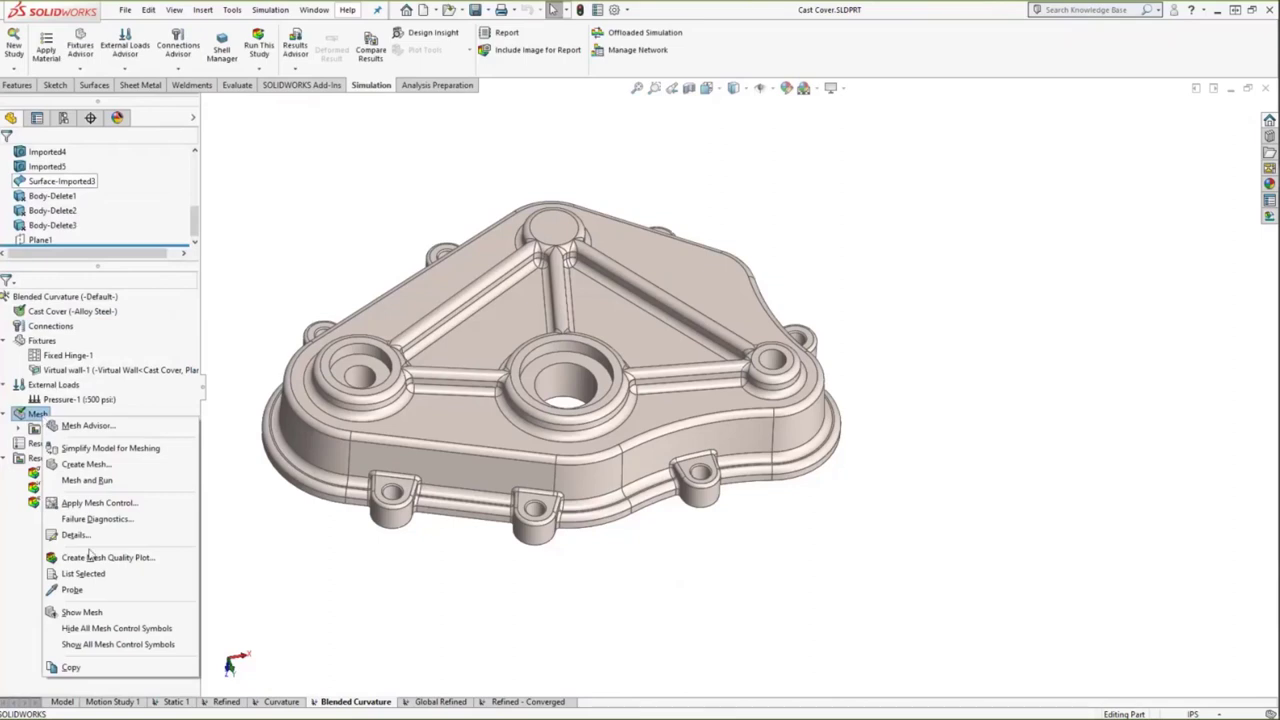
click(80, 612)
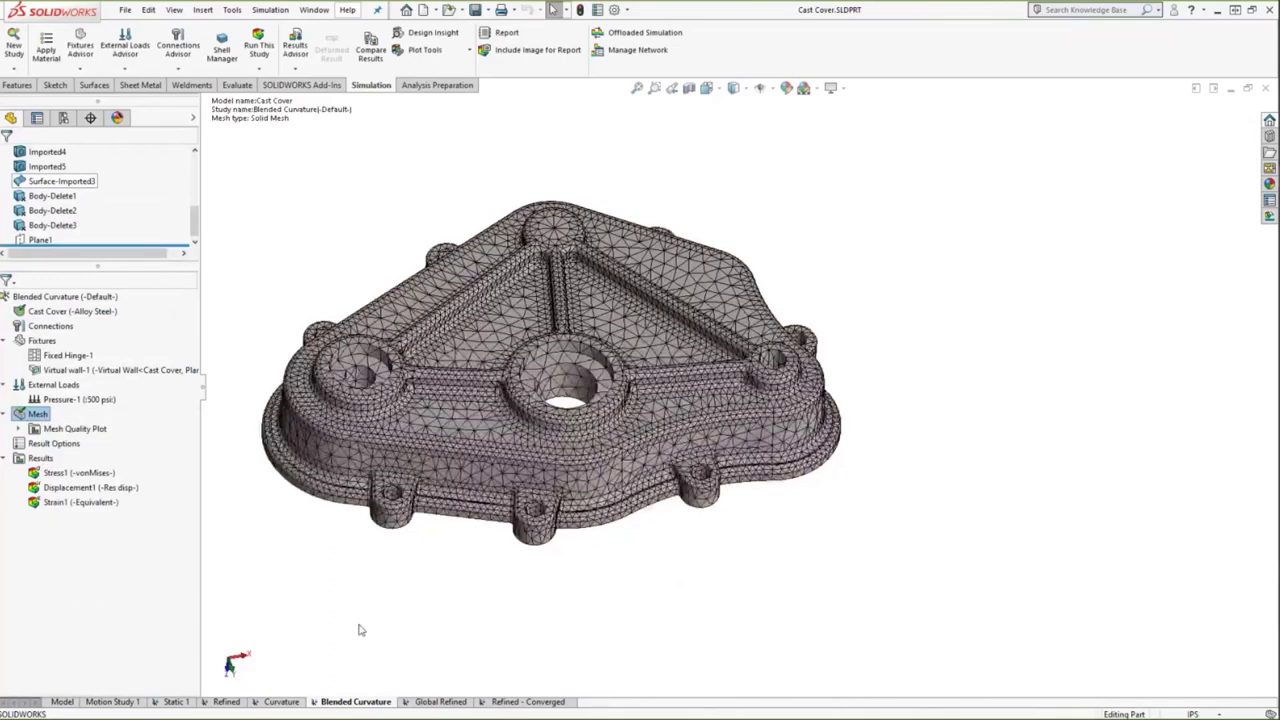
mouse_move(455, 601)
middle_down()
mouse_move(440, 517)
mouse_move(449, 603)
mouse_move(445, 580)
middle_up()
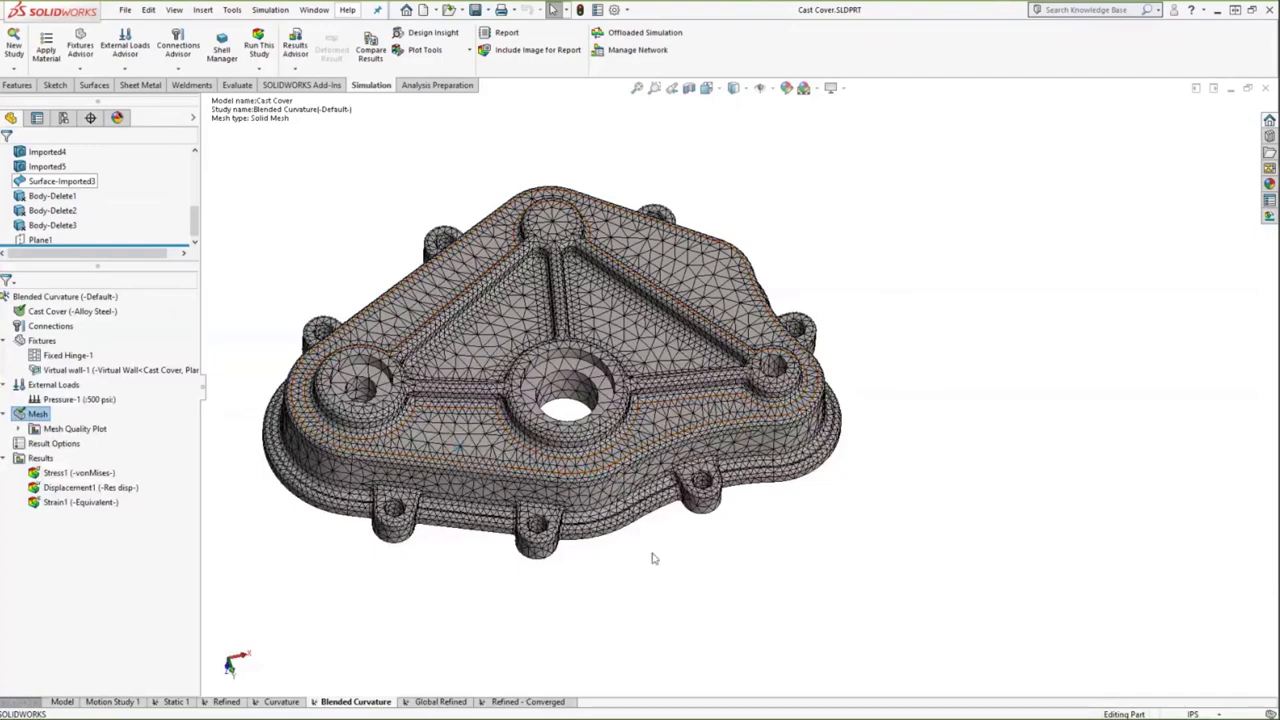
key(f)
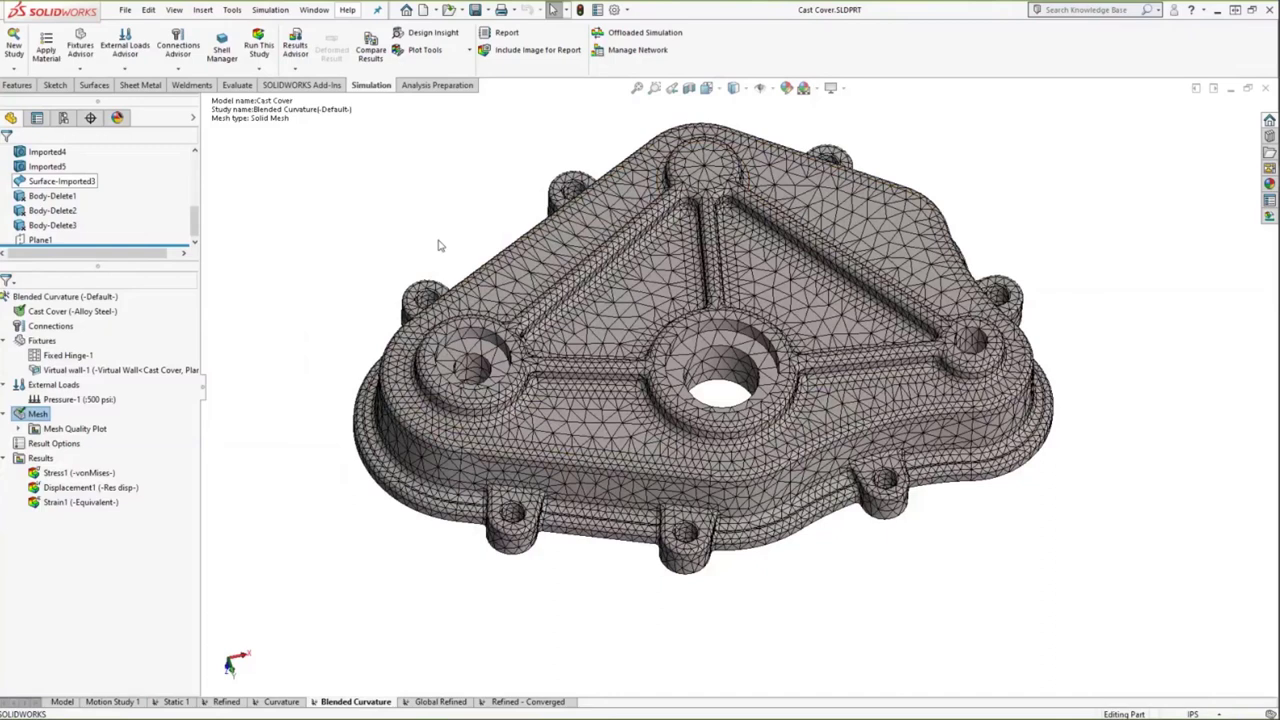
Step: Examine the mesh details of the Blended Curvature study and display its von Mises stress plot
right_click(47, 415)
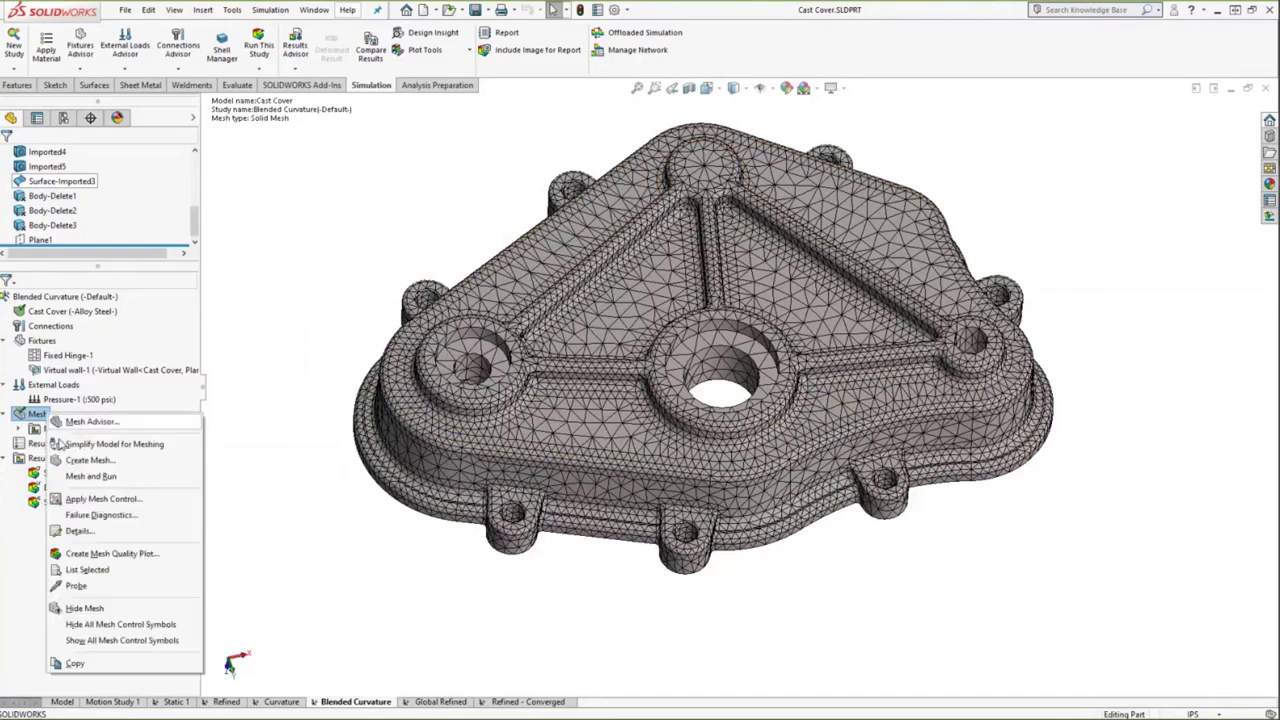
click(90, 534)
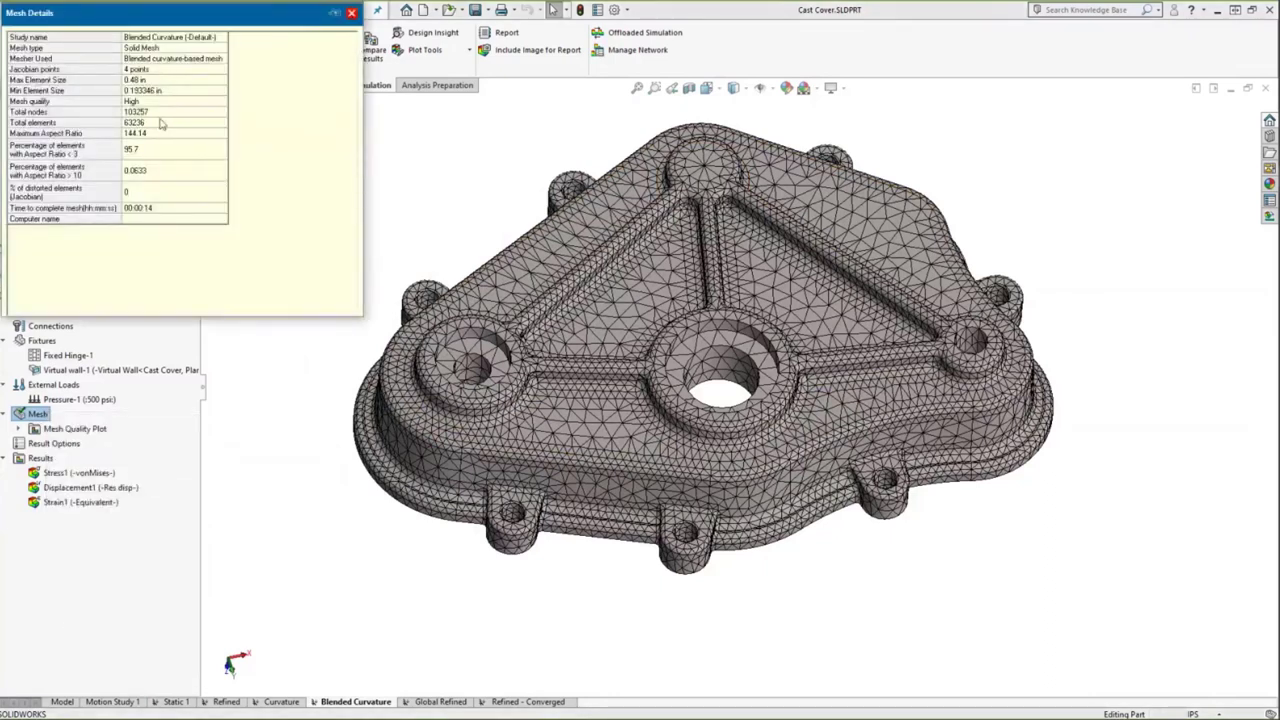
click(351, 12)
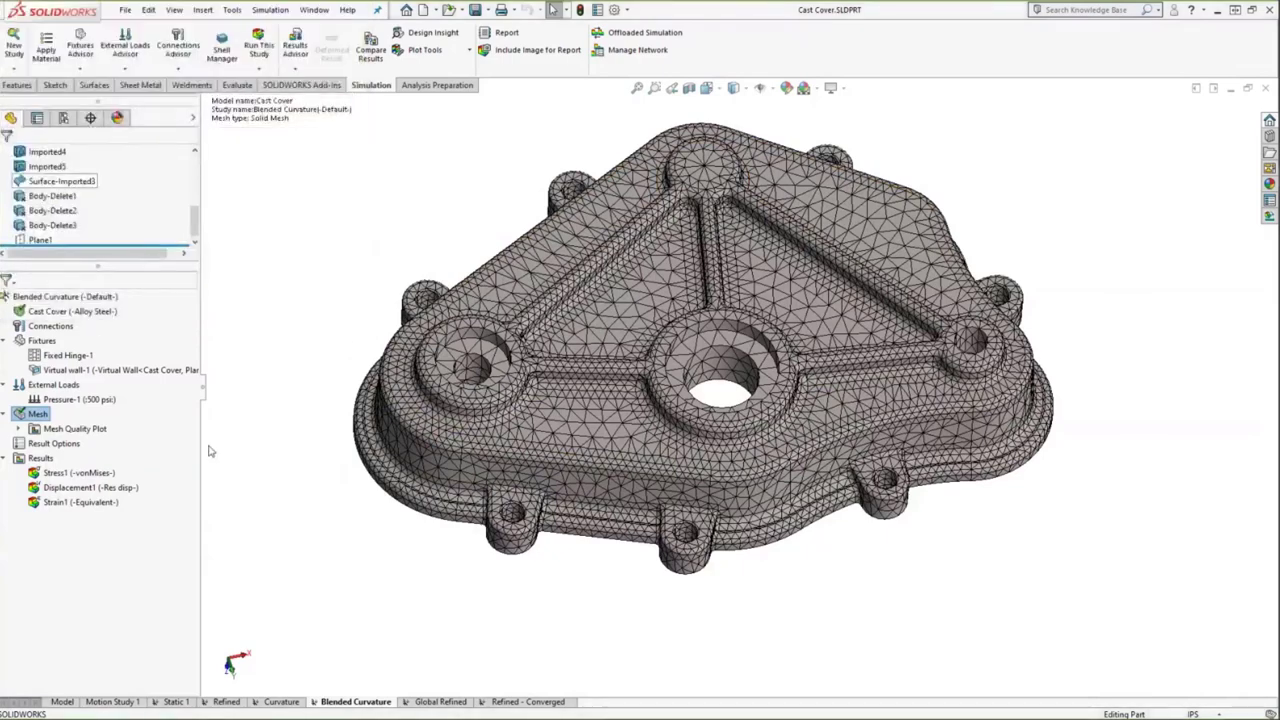
double_click(90, 472)
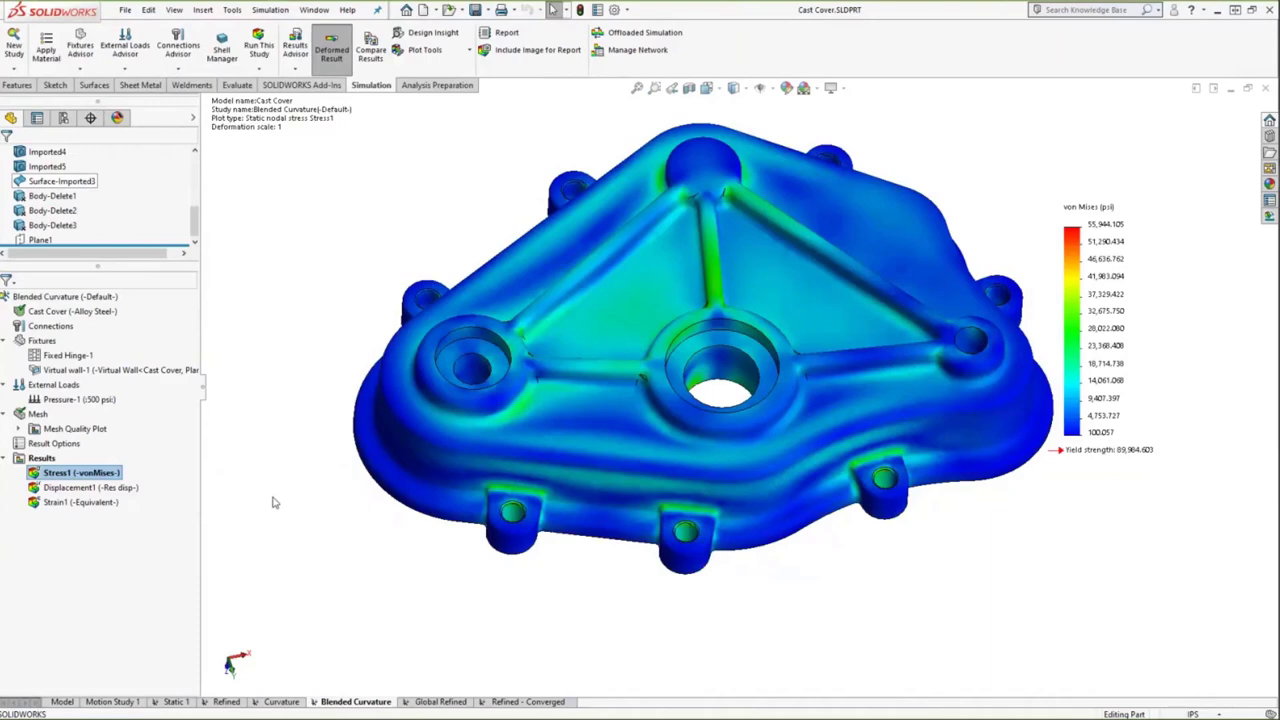
Step: Reveal the Blended Curvature results on the comparison slide and return to SOLIDWORKS
key(super+Tab)
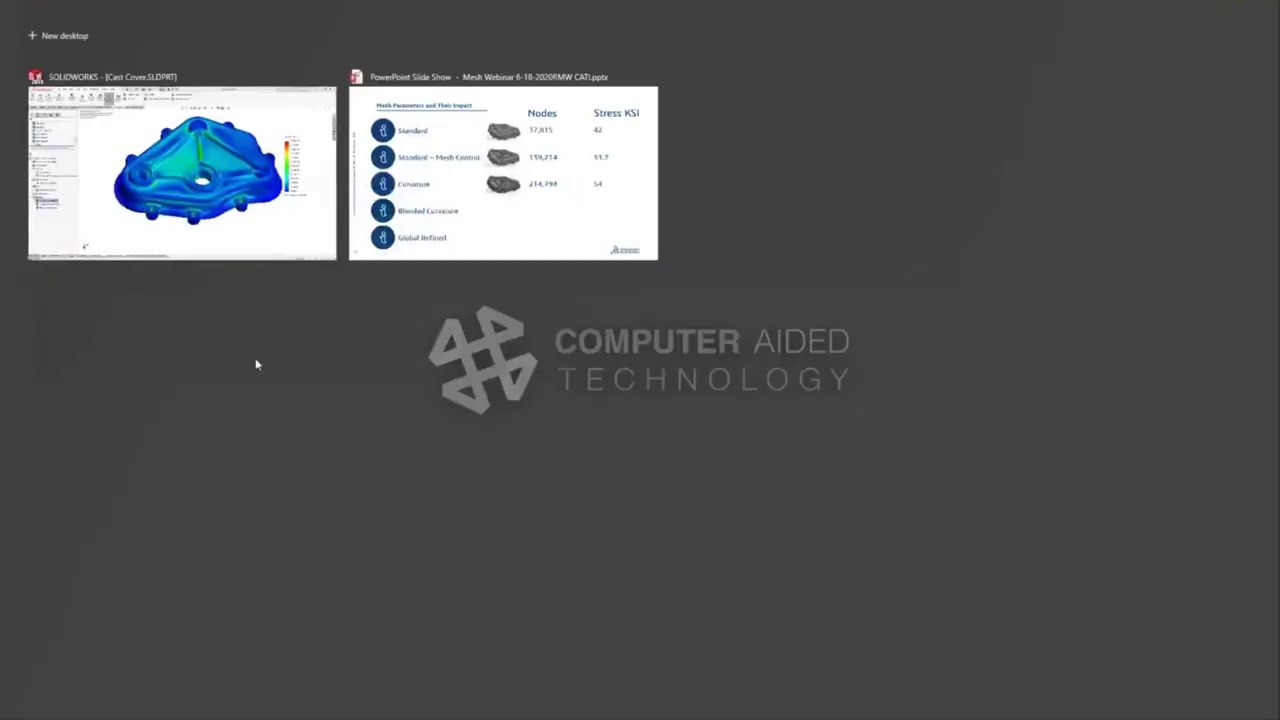
click(488, 184)
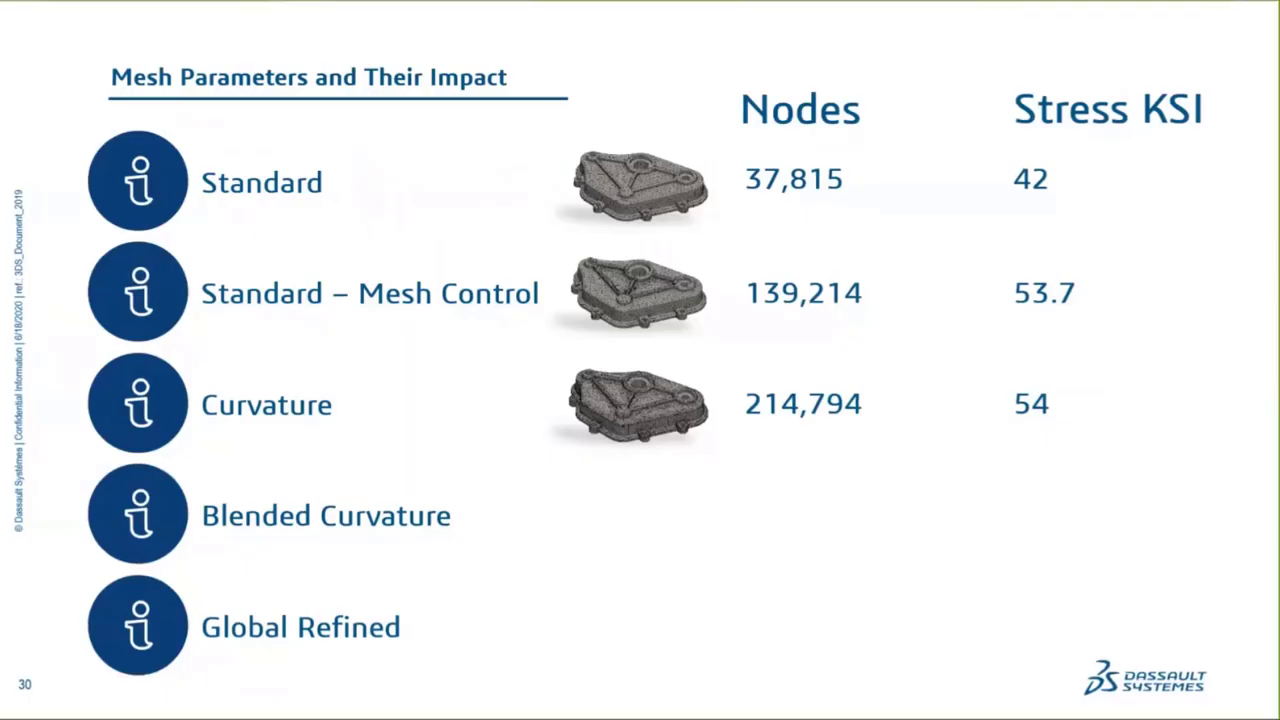
key(Right)
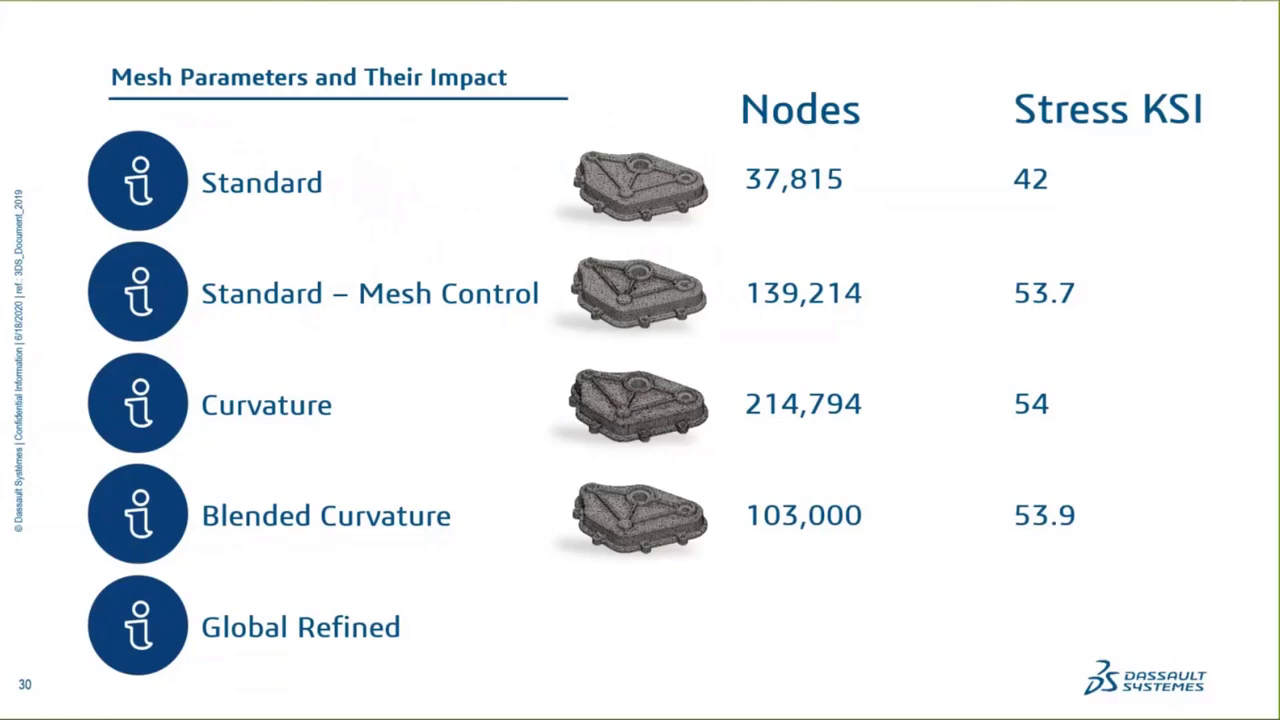
key(super+Tab)
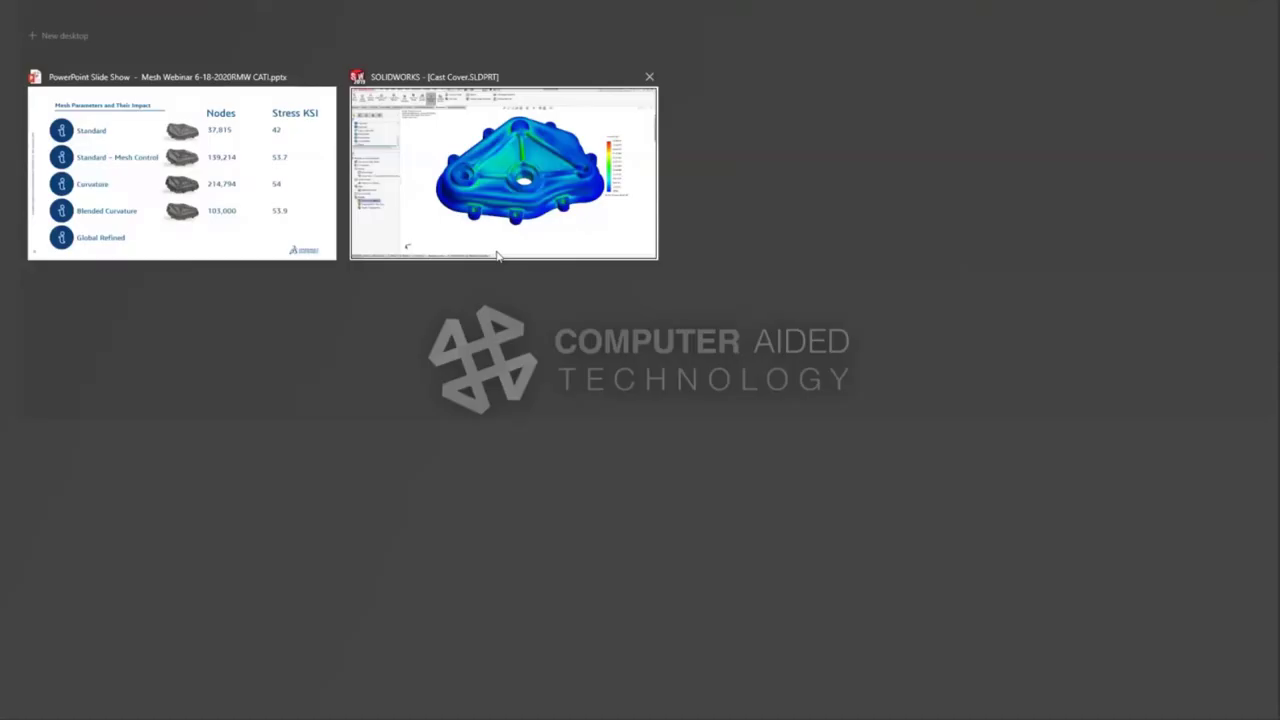
click(486, 240)
Step: Open the Global Refined study and review its mesh density and standard mesh parameters
click(432, 702)
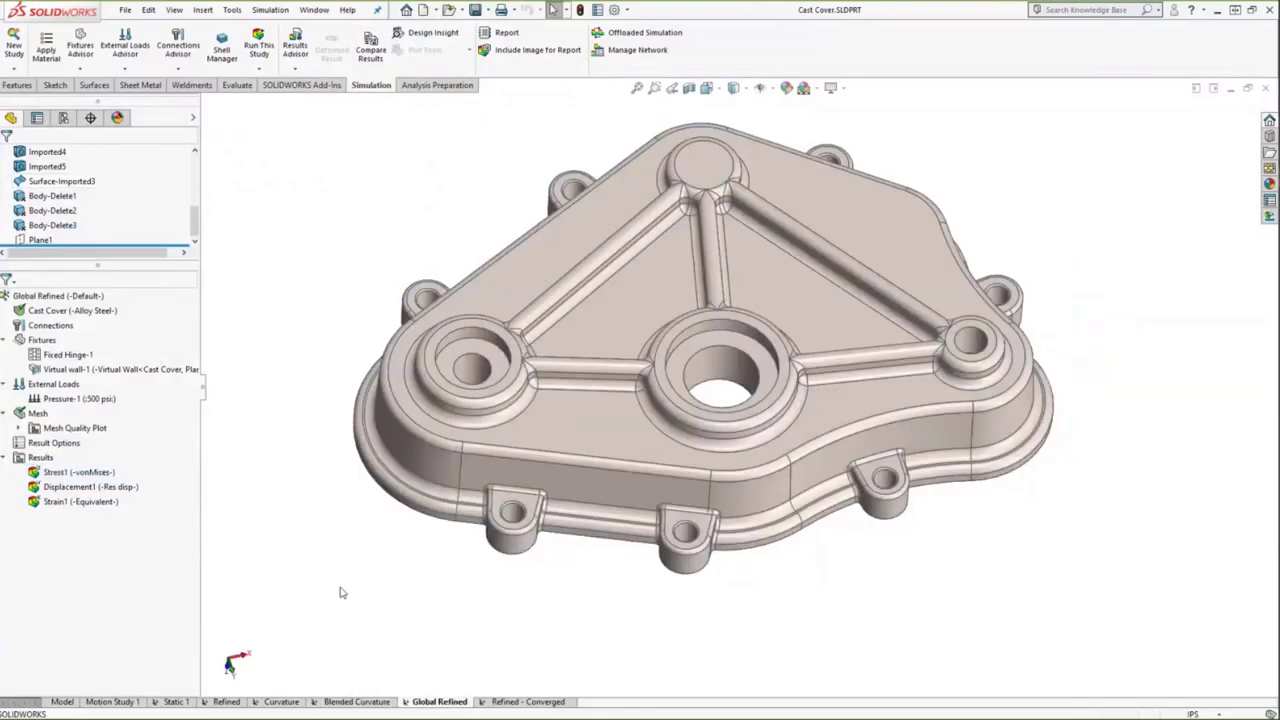
right_click(38, 413)
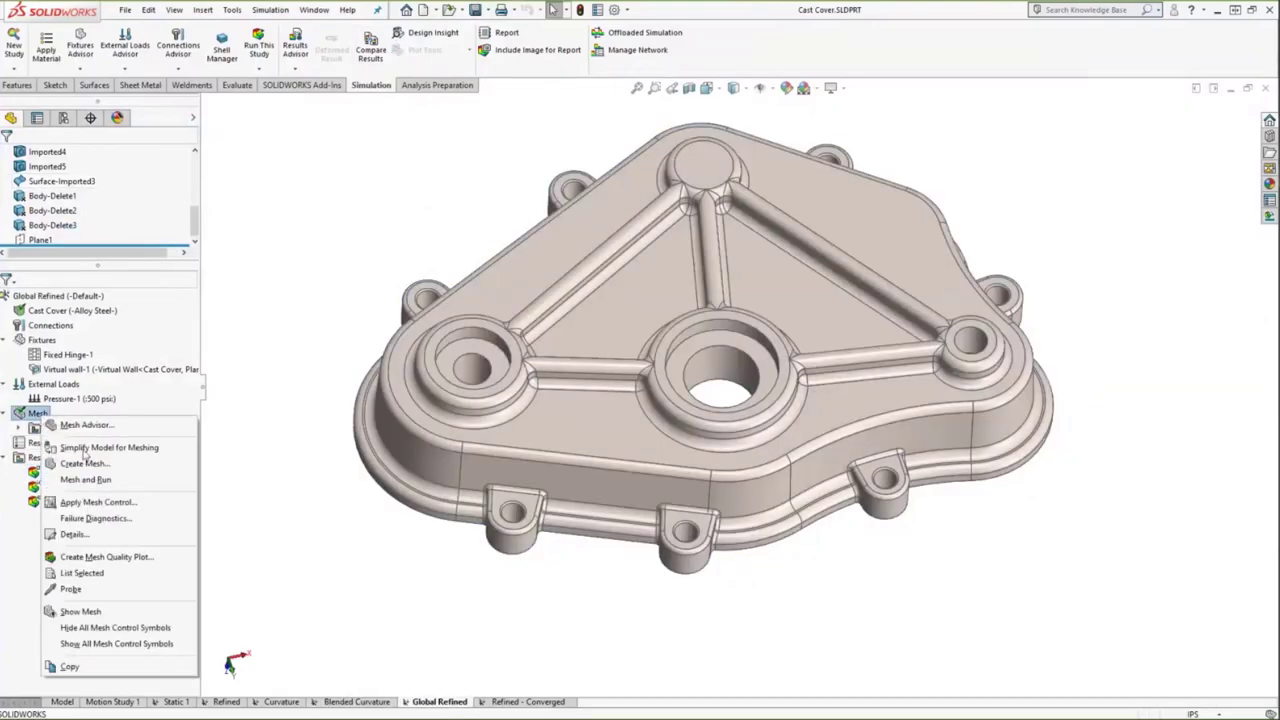
click(205, 459)
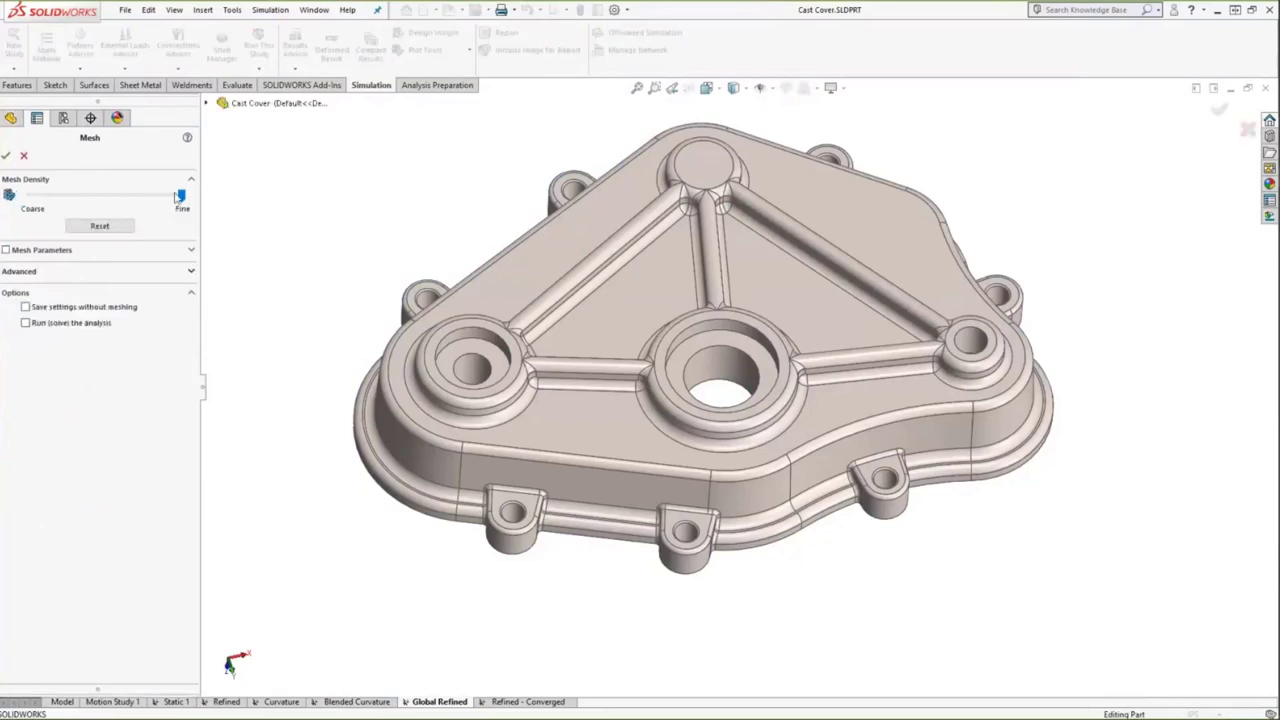
click(191, 249)
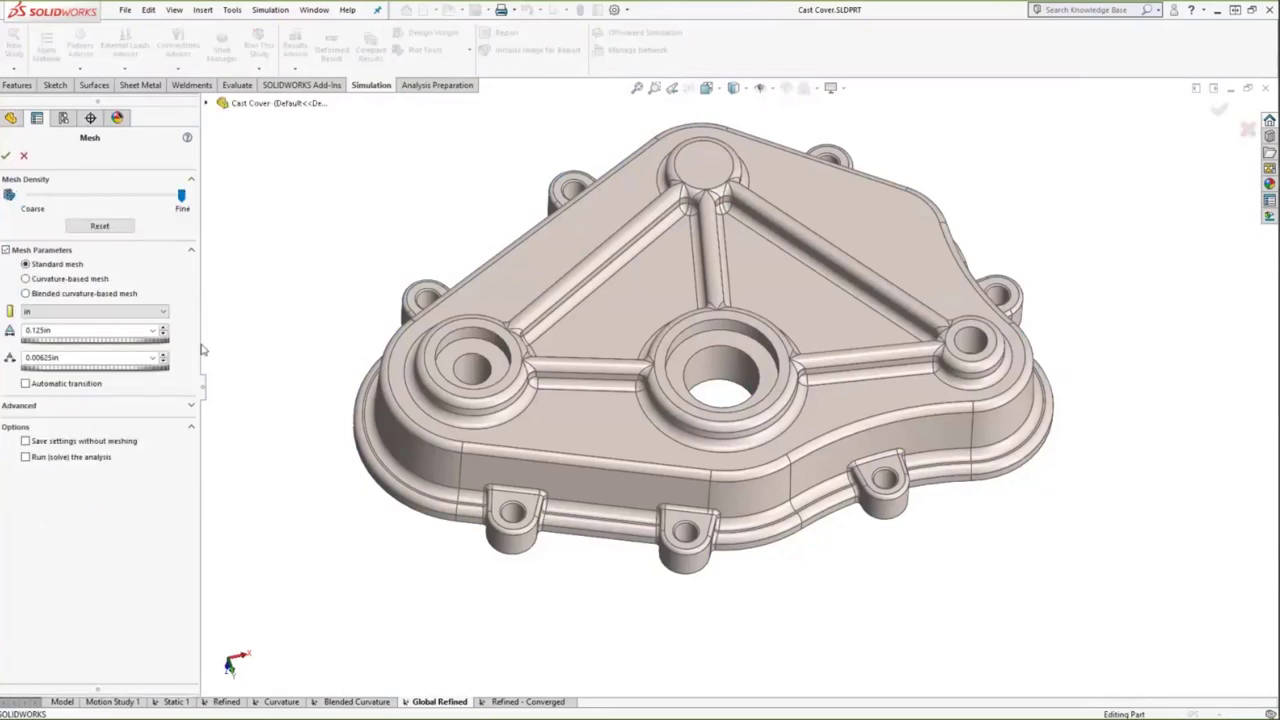
click(6, 155)
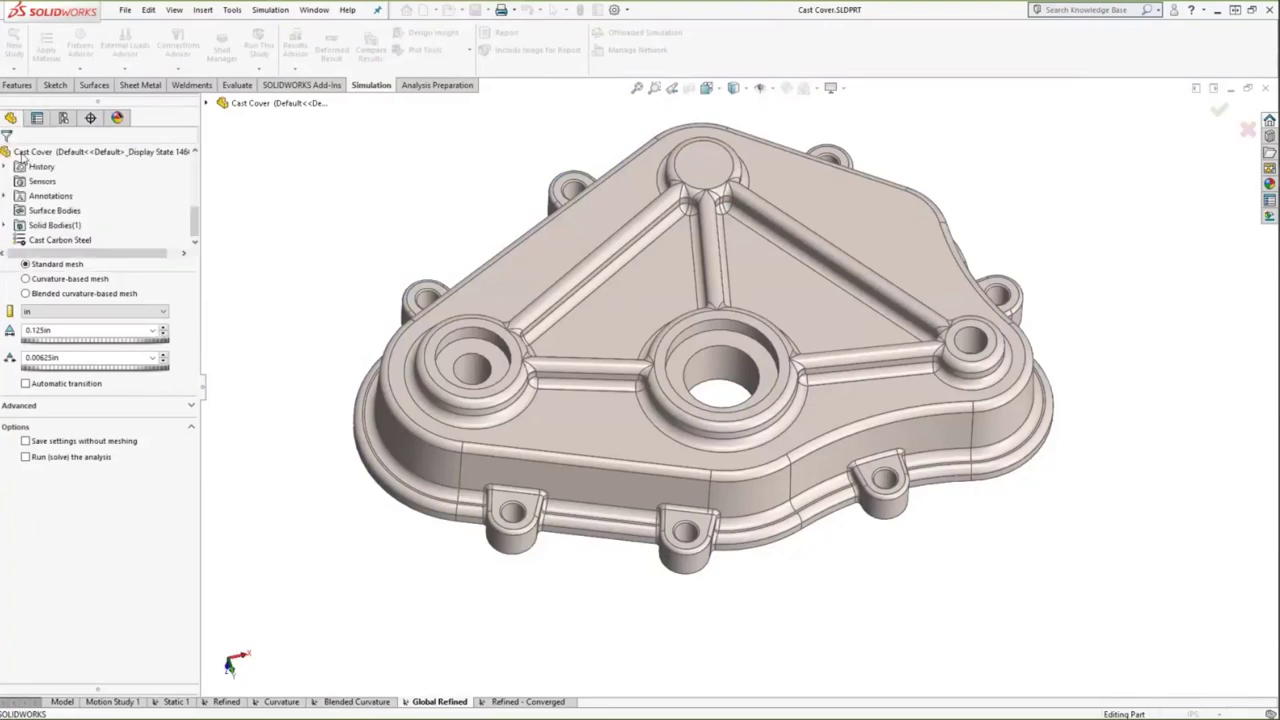
Step: Show the Global Refined study's mesh and examine its mesh details
right_click(38, 413)
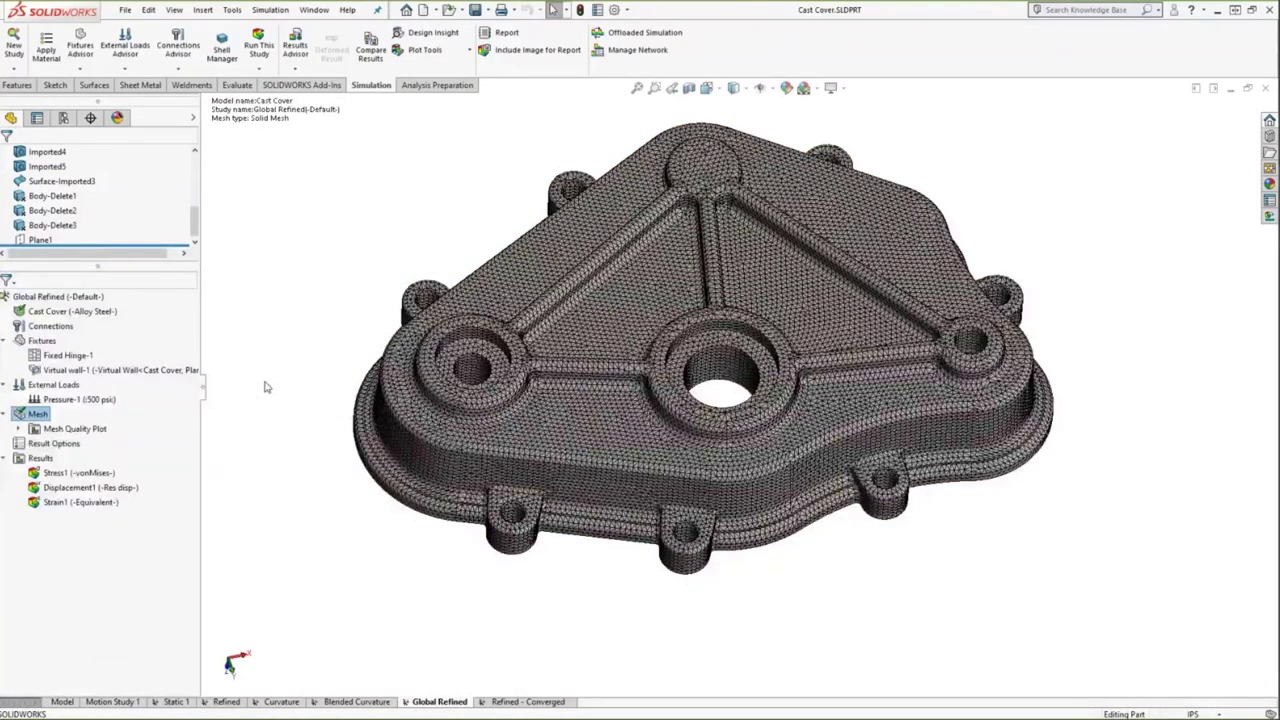
right_click(37, 414)
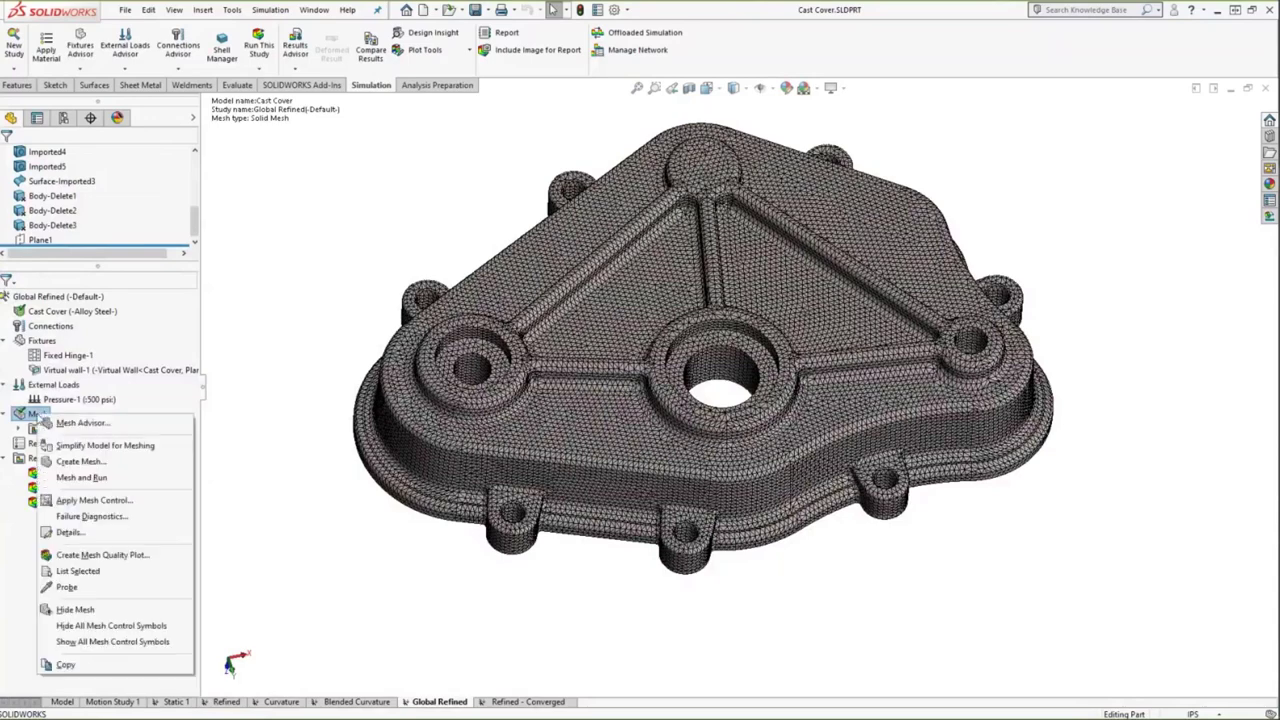
click(72, 532)
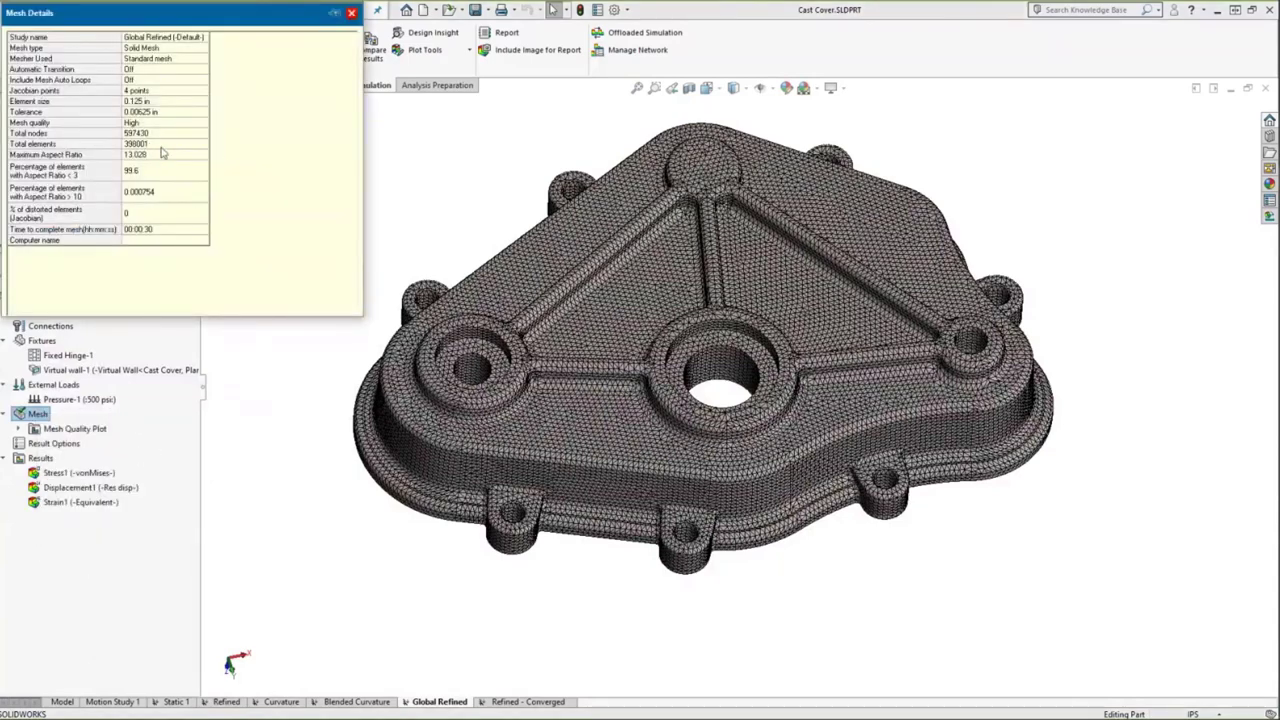
click(351, 13)
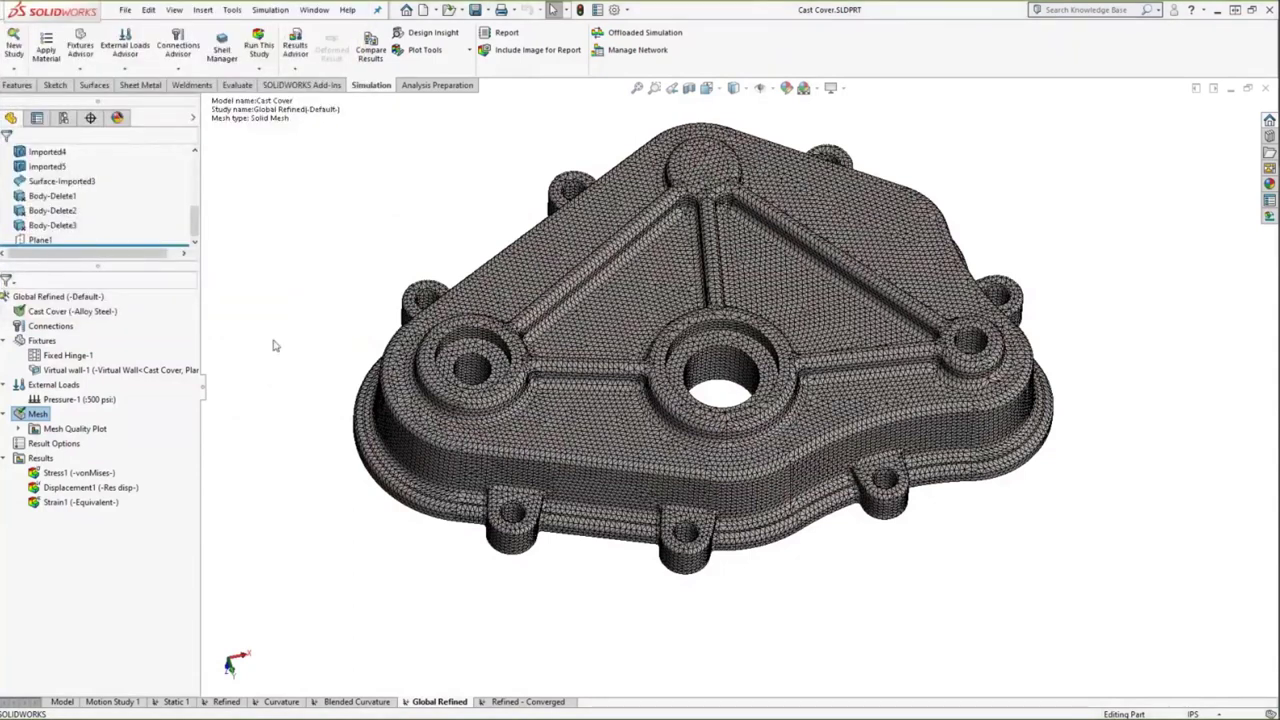
Step: Display the Global Refined study's von Mises stress plot and reveal its results on the PowerPoint comparison slide
double_click(78, 472)
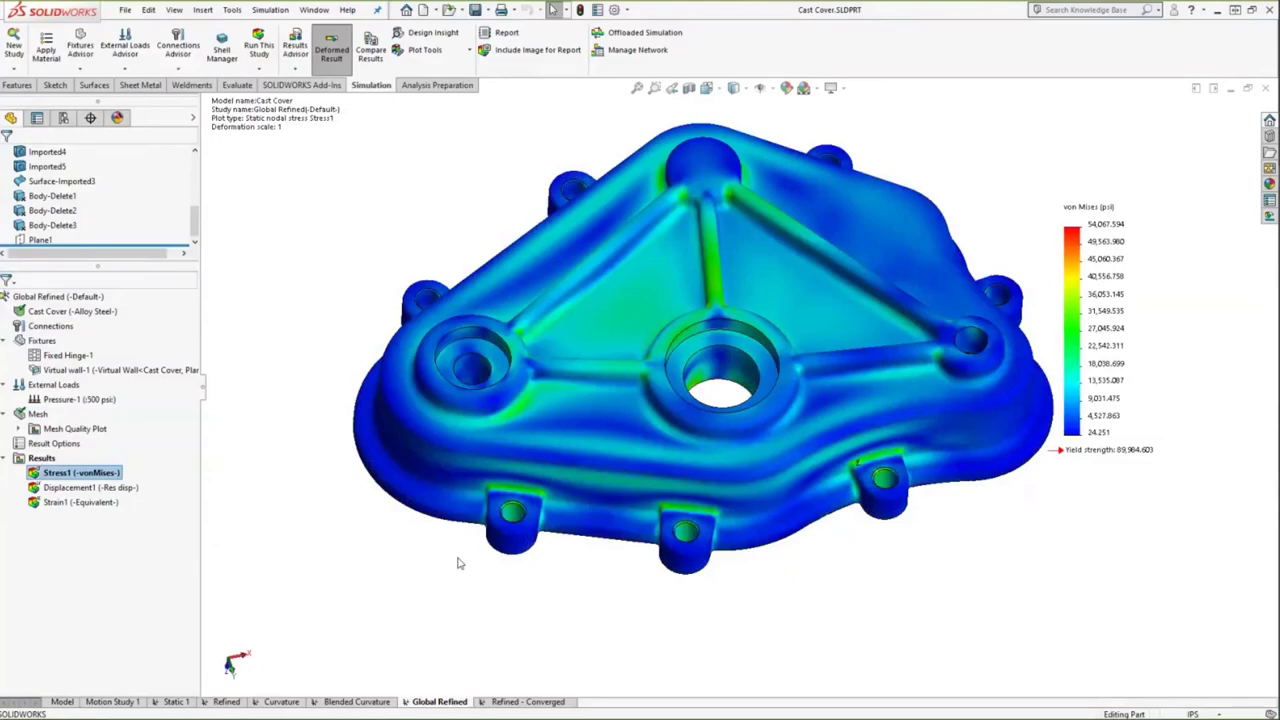
key(super+Tab)
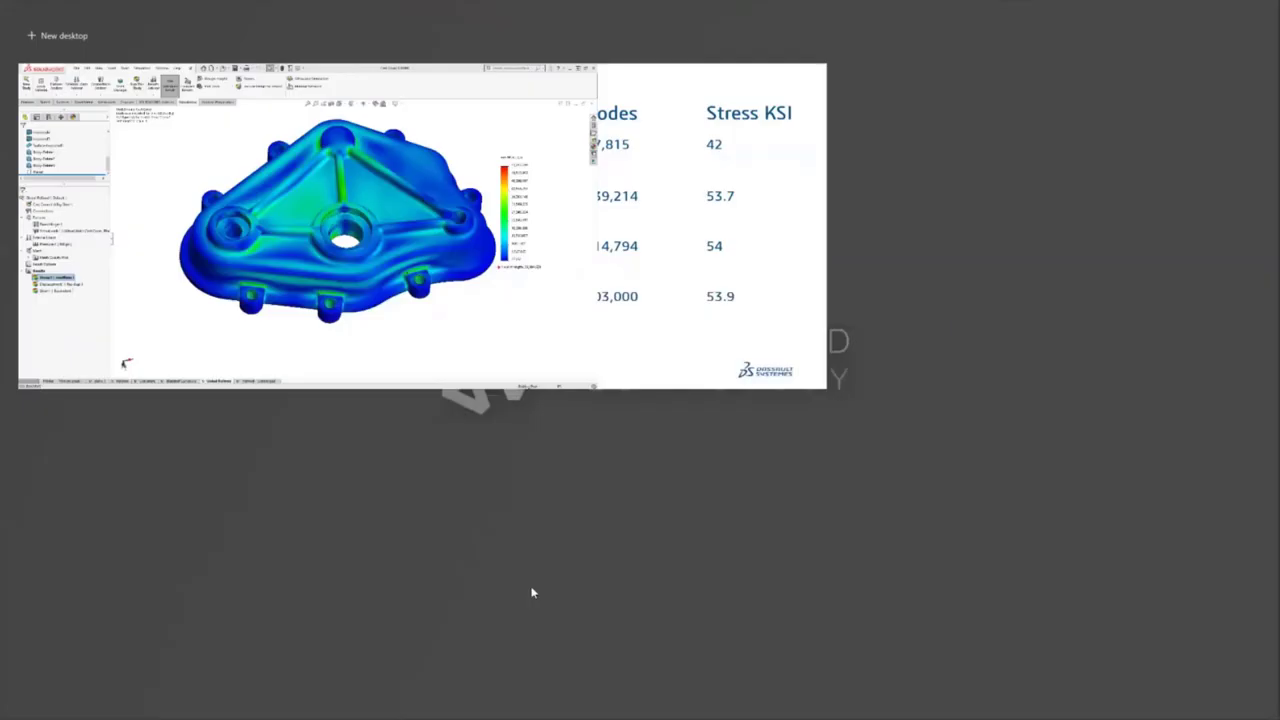
click(519, 249)
key(Right)
key(Right)
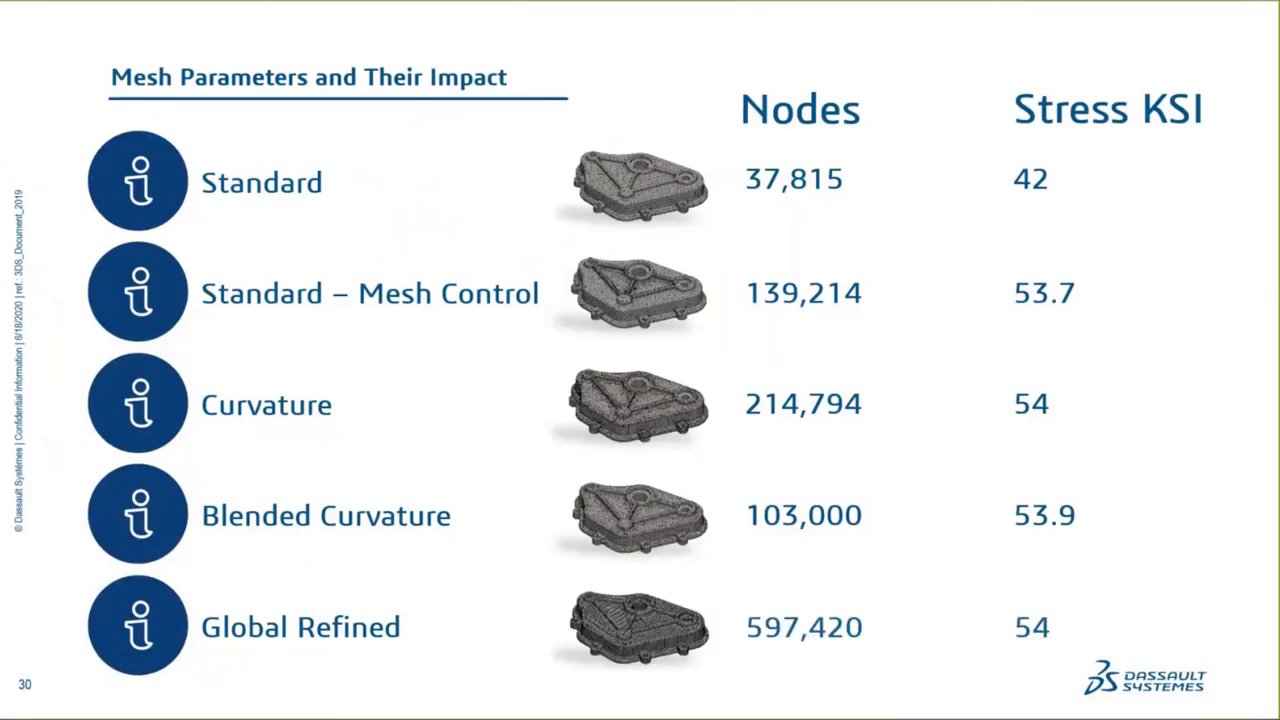
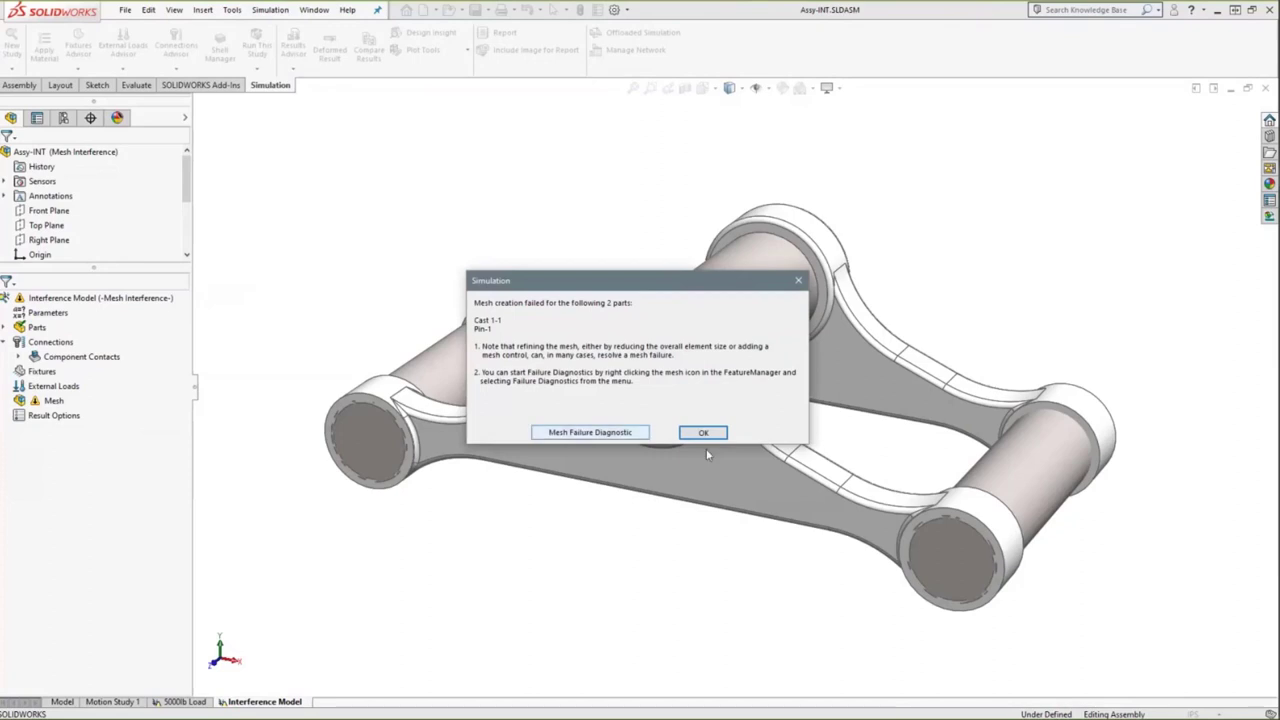
Step: Dismiss the mesh failure message and check the whole Assy-INT assembly with Interference Detection, highlighting each interference in turn
click(706, 434)
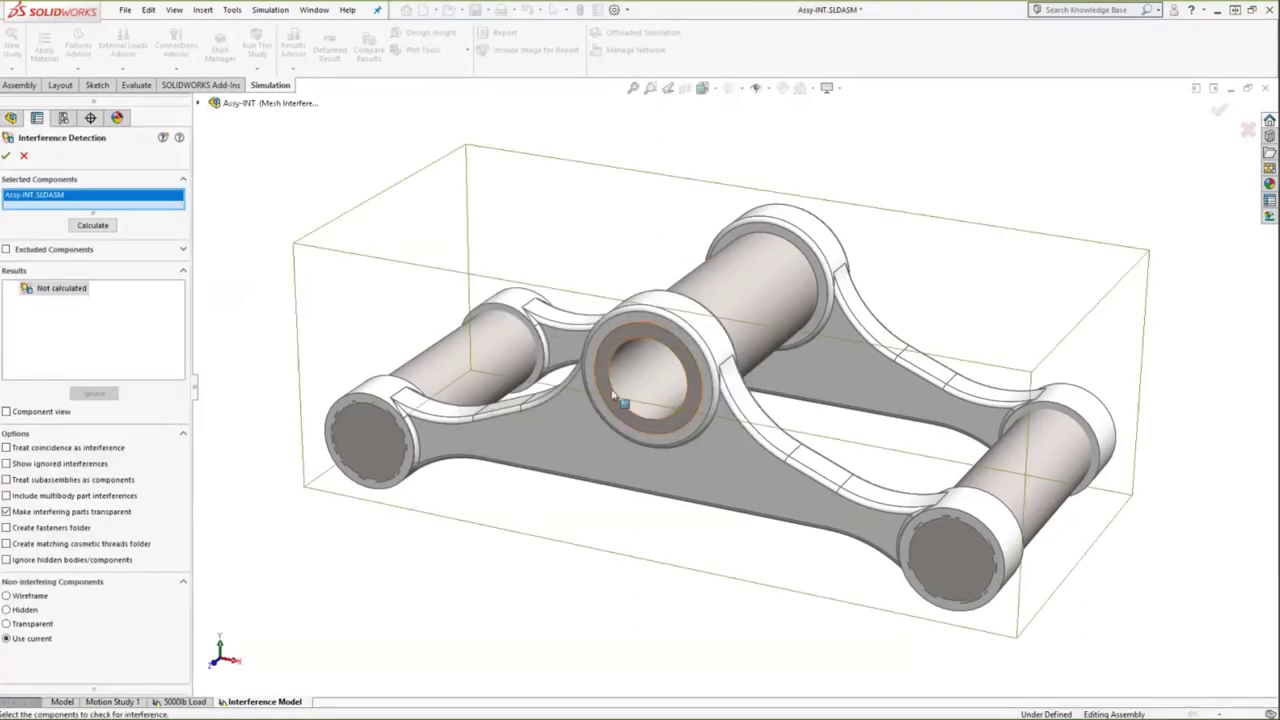
click(106, 228)
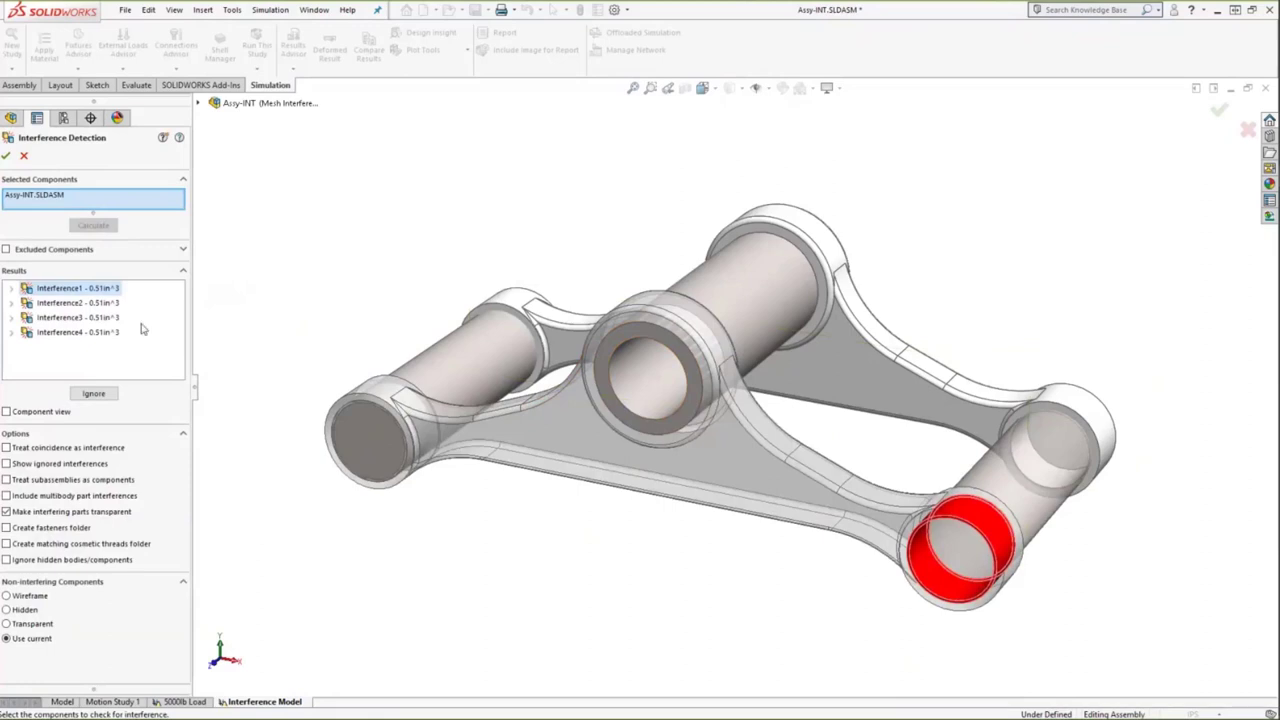
click(90, 304)
click(96, 319)
click(98, 332)
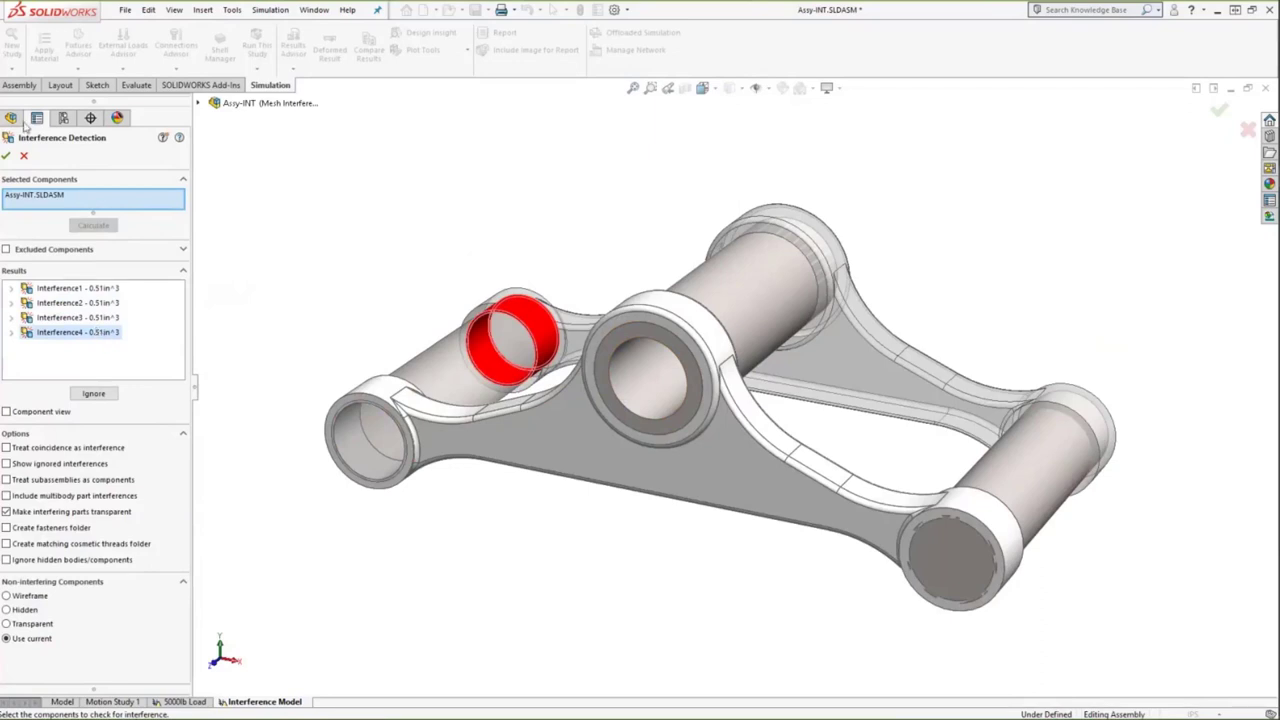
click(24, 157)
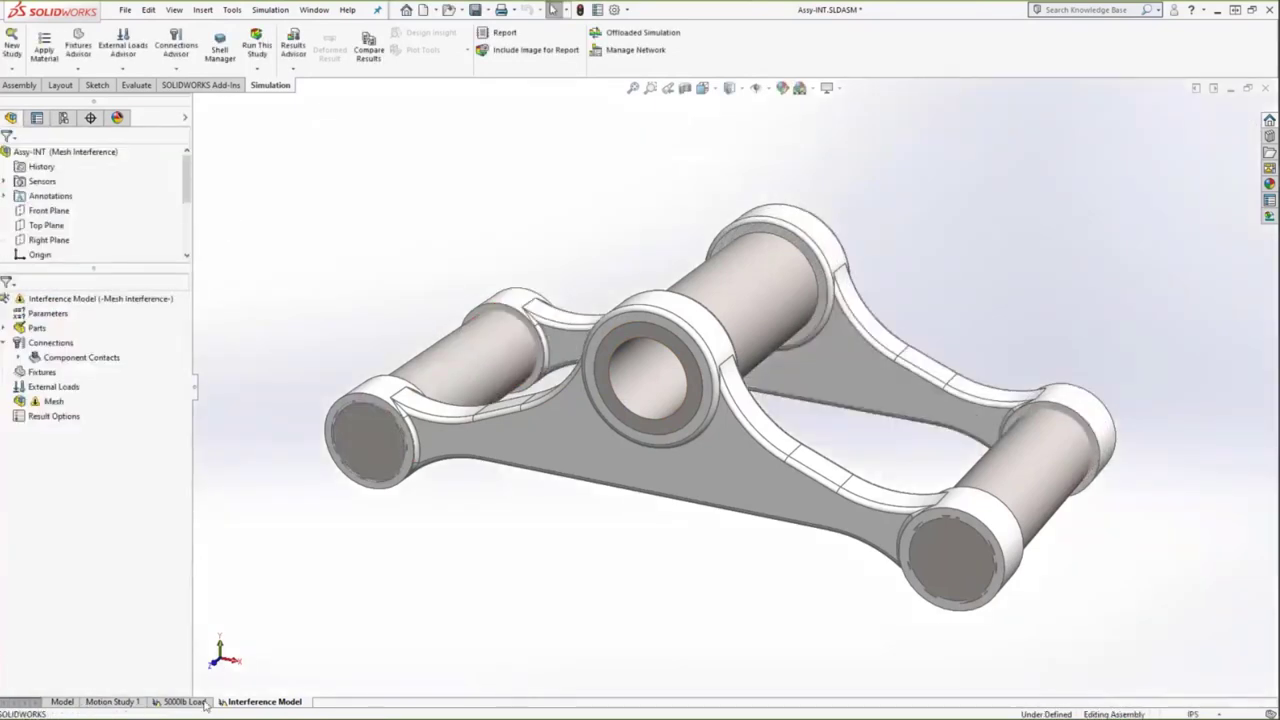
Step: Activate the 5000lb Load study's configuration and create its mesh with the current mesh settings
click(190, 701)
scroll(90, 200, down, 3)
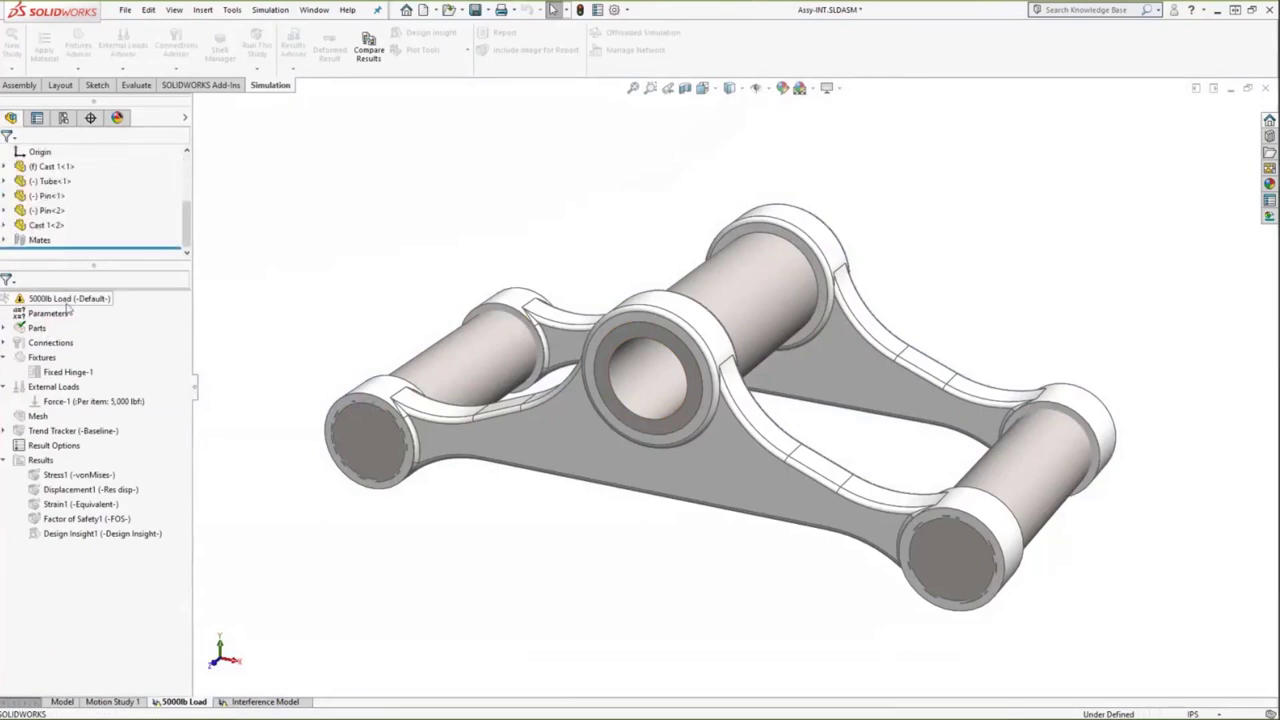
right_click(68, 300)
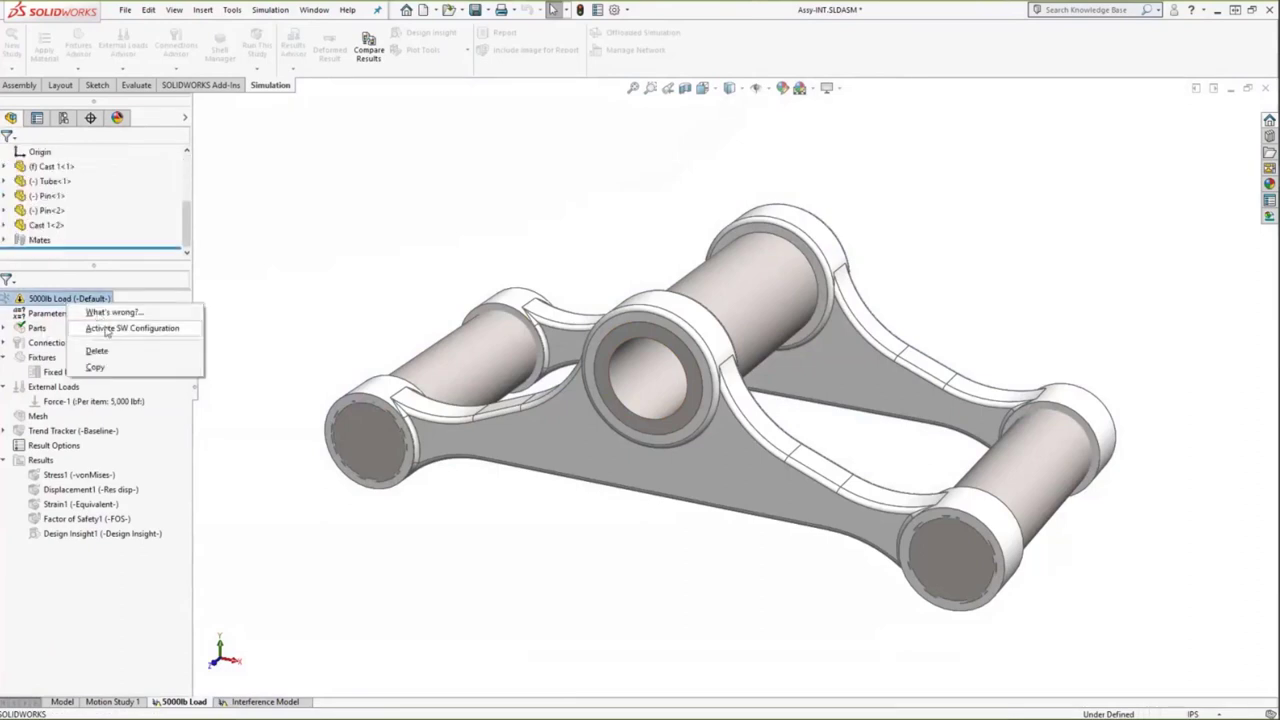
click(107, 329)
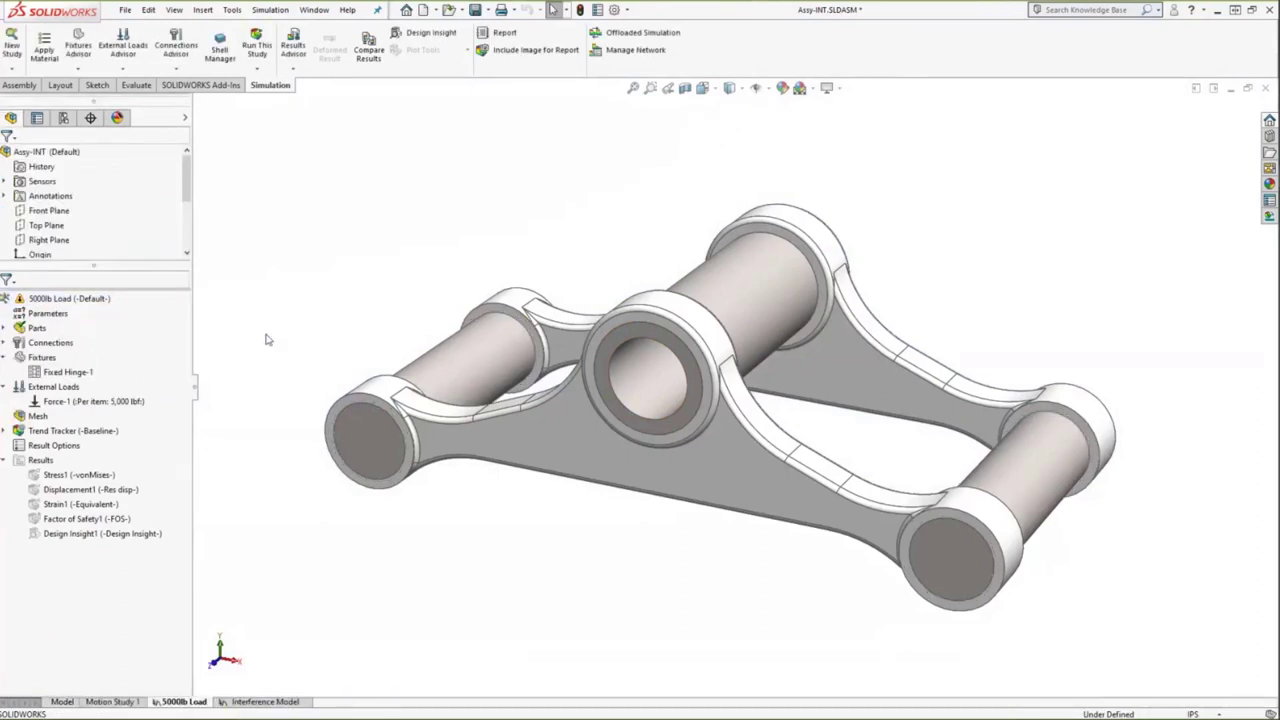
right_click(38, 416)
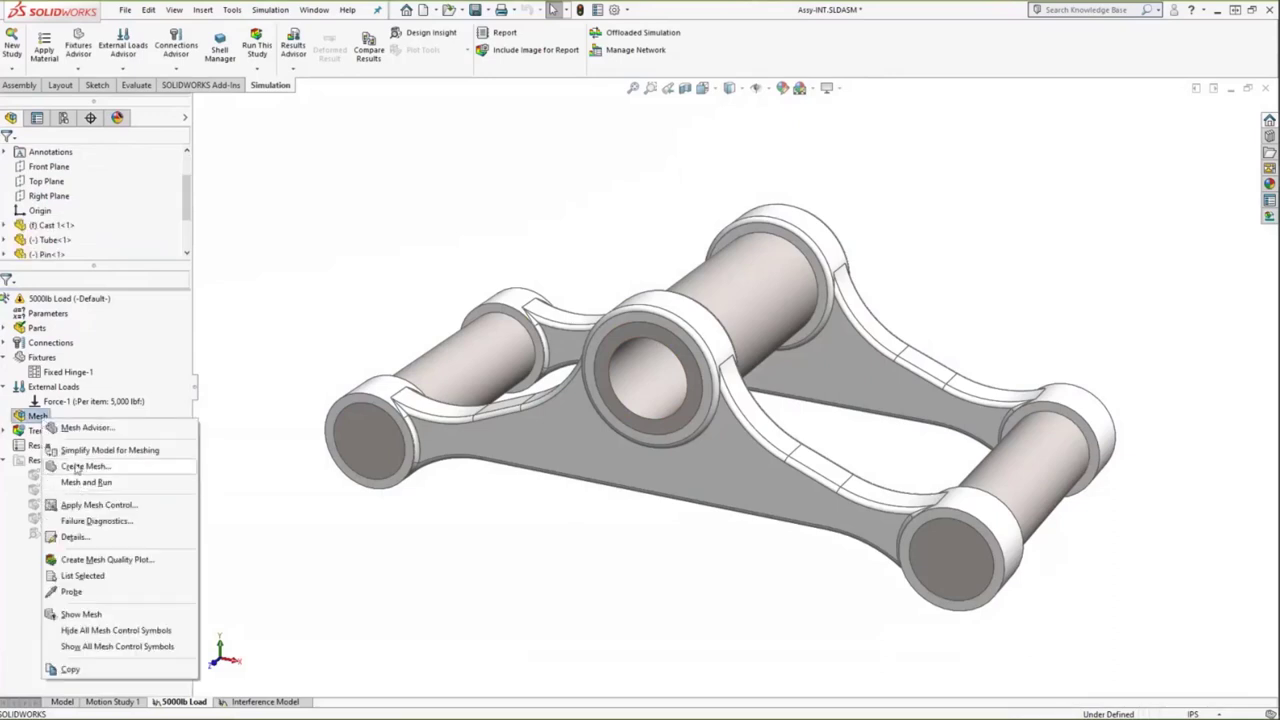
click(85, 466)
click(7, 156)
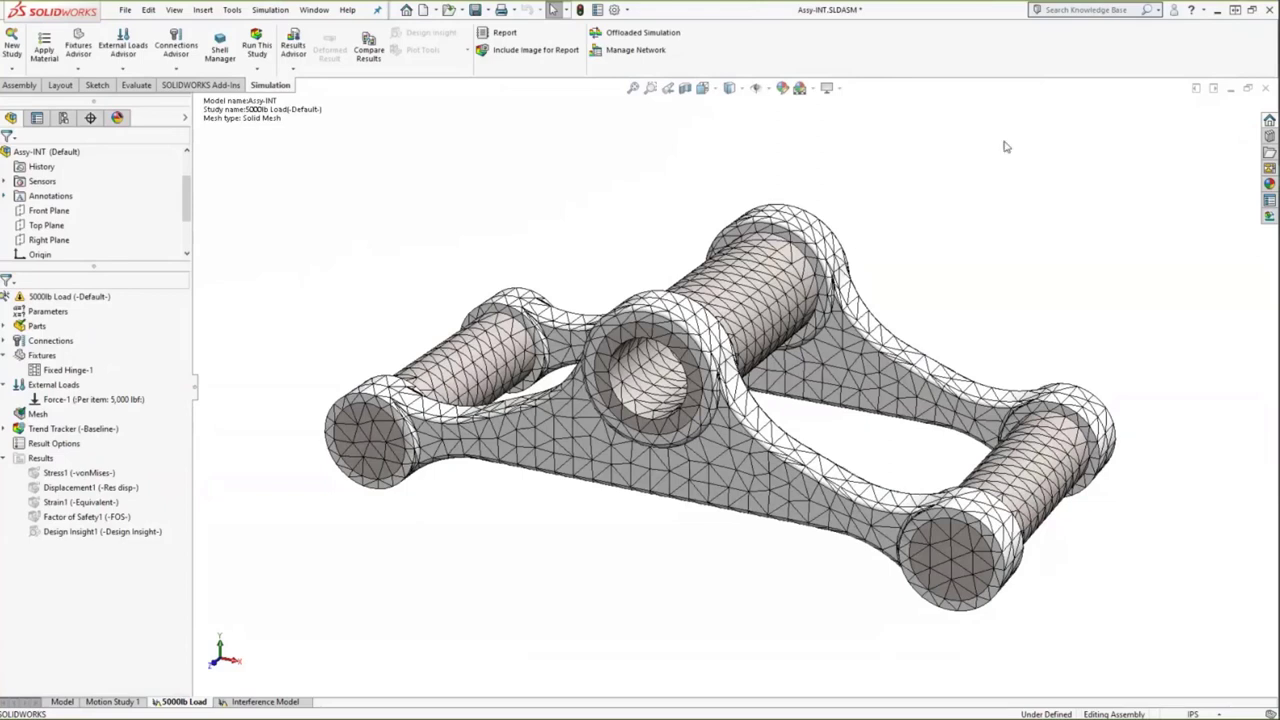
Step: Close the Assy-INT assembly without saving and open the recent assembly wrench.SLDASM
click(1265, 88)
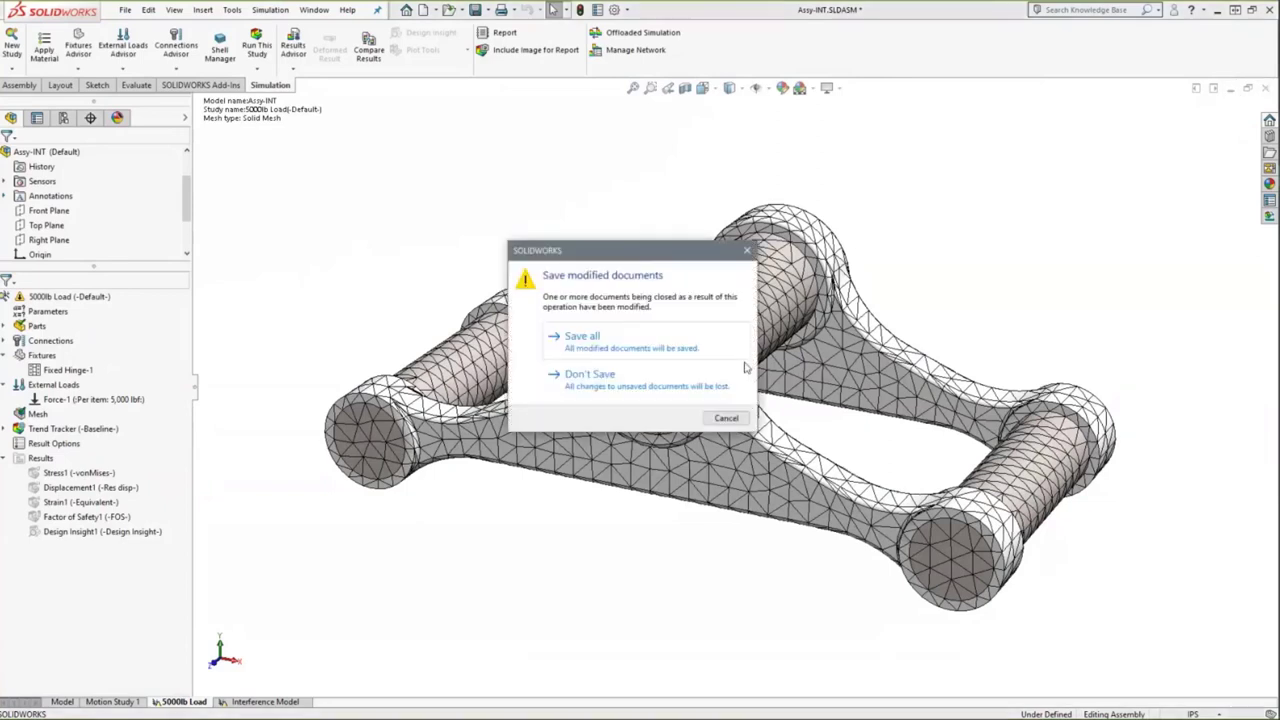
click(671, 385)
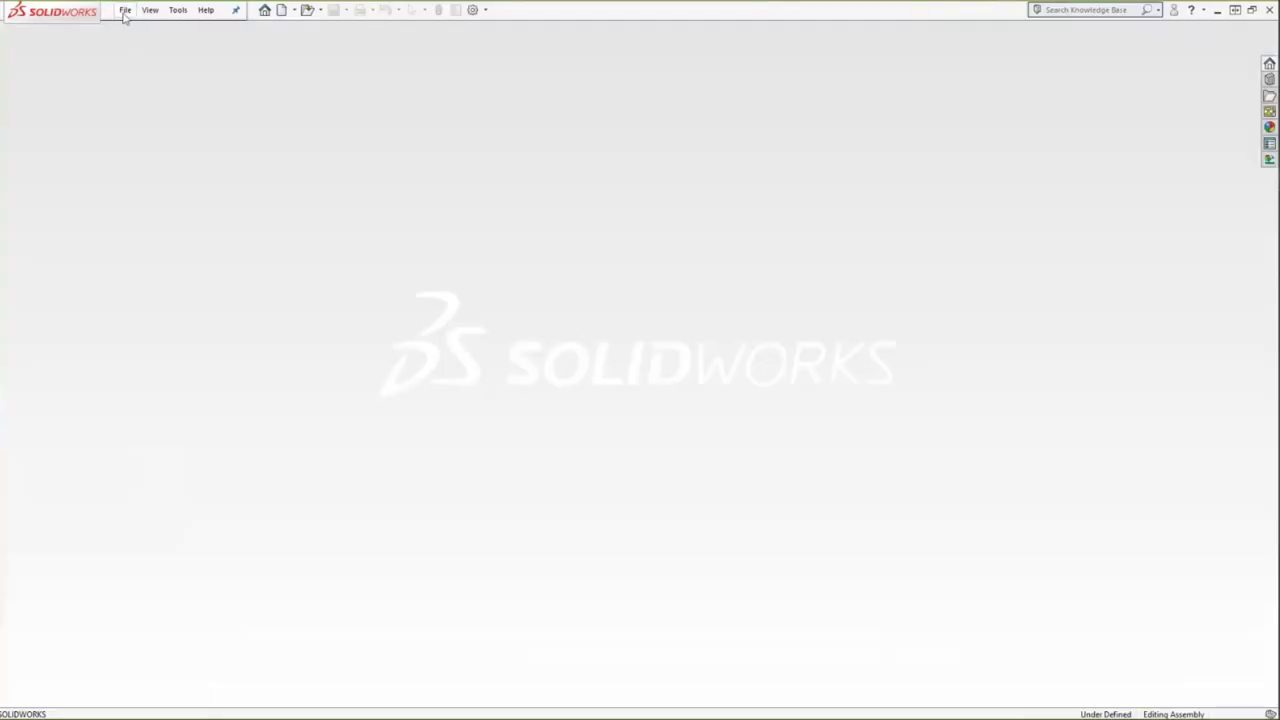
click(125, 10)
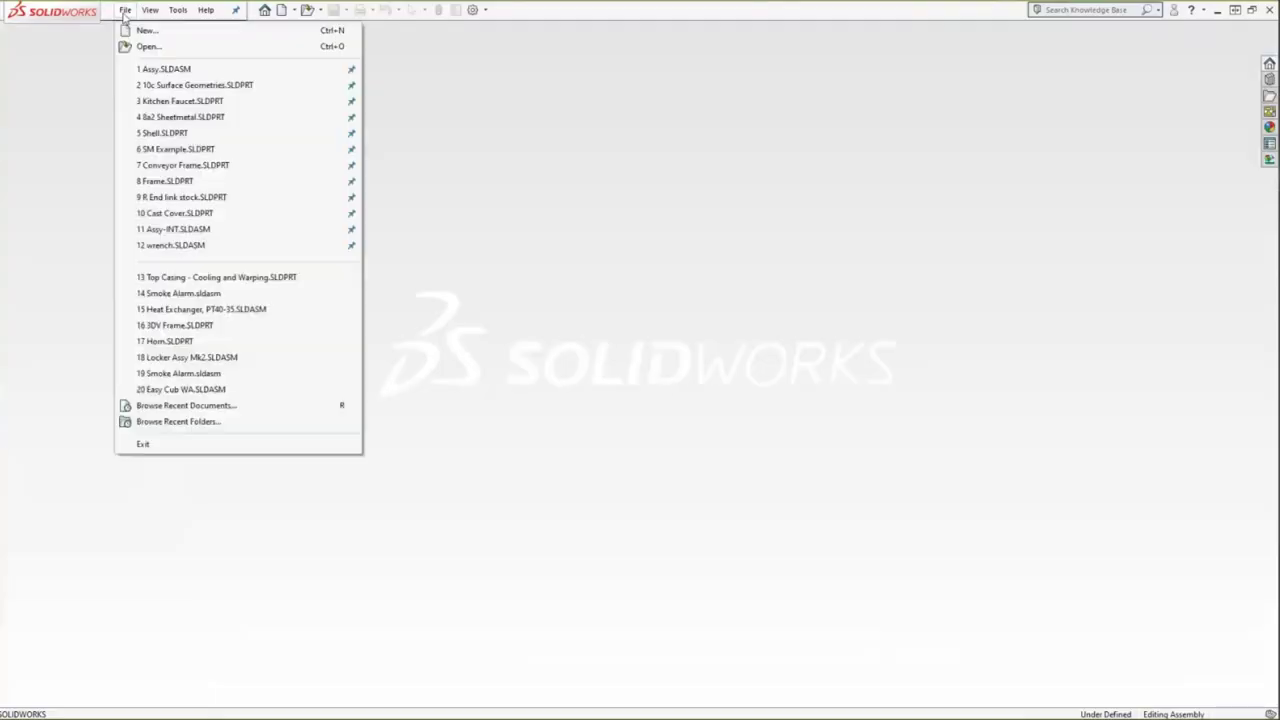
click(192, 245)
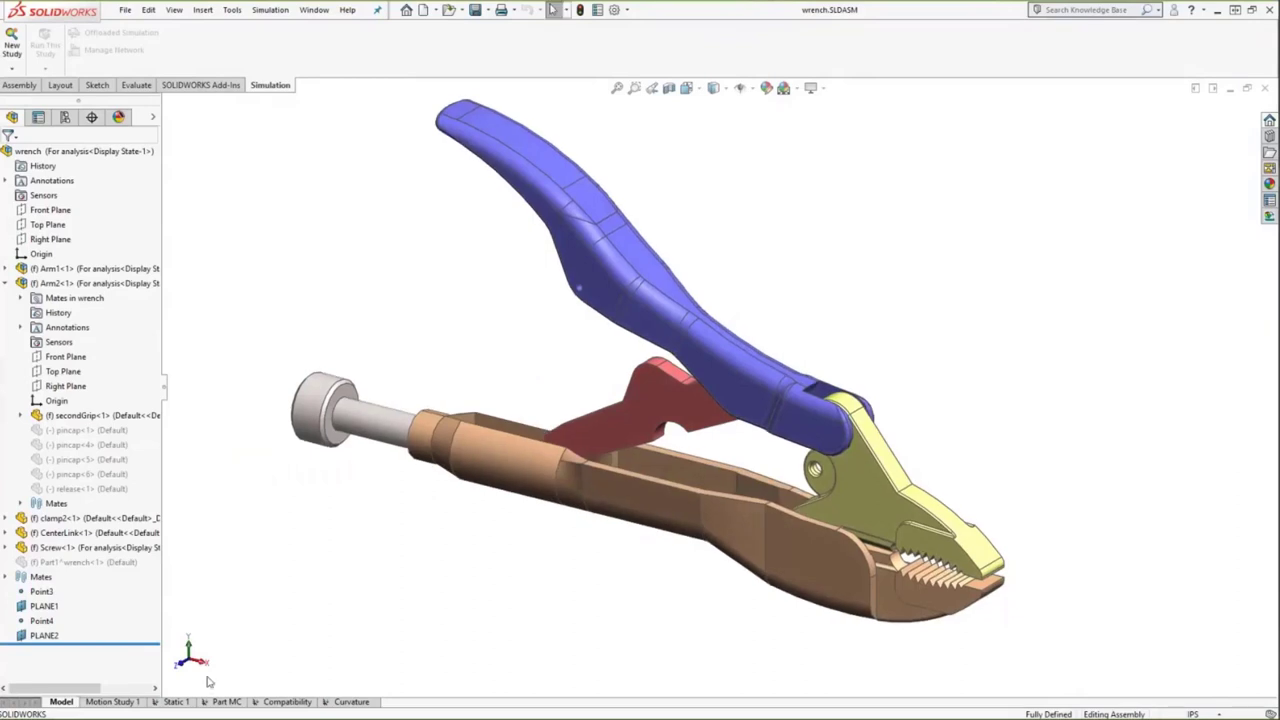
Step: Create a mesh for the wrench's Static 1 study at the default mesh density
click(176, 702)
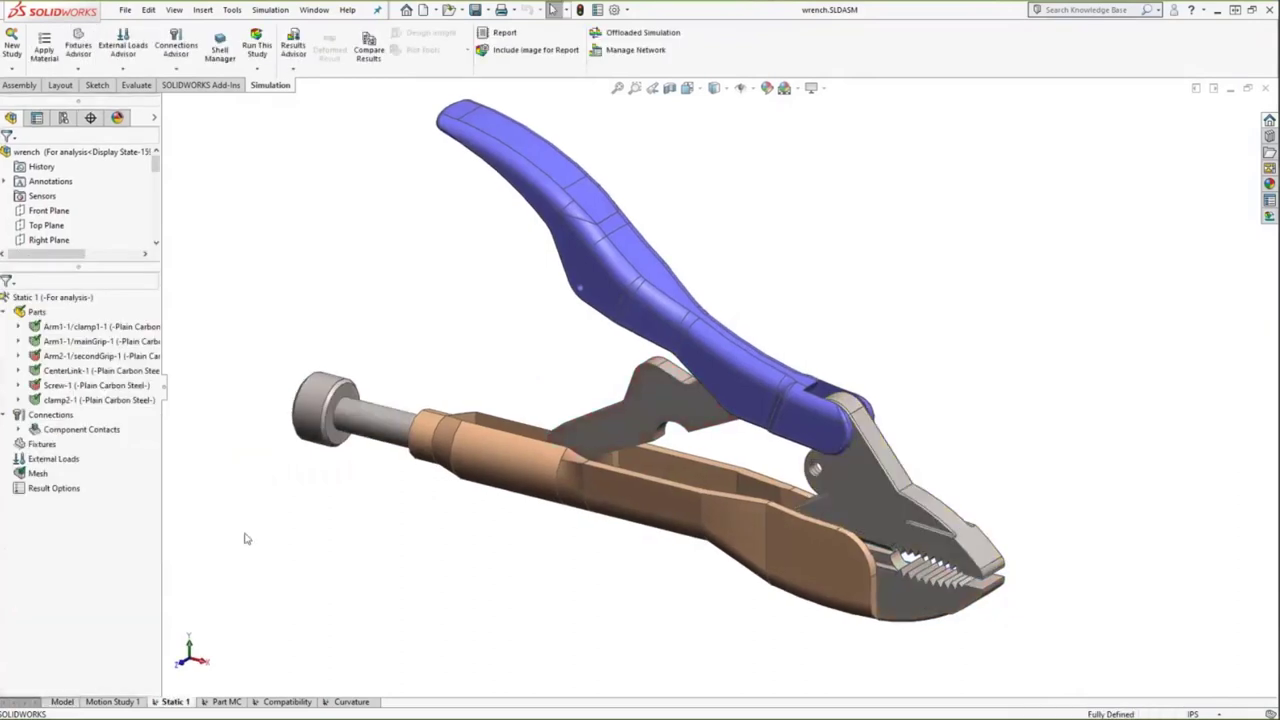
right_click(35, 473)
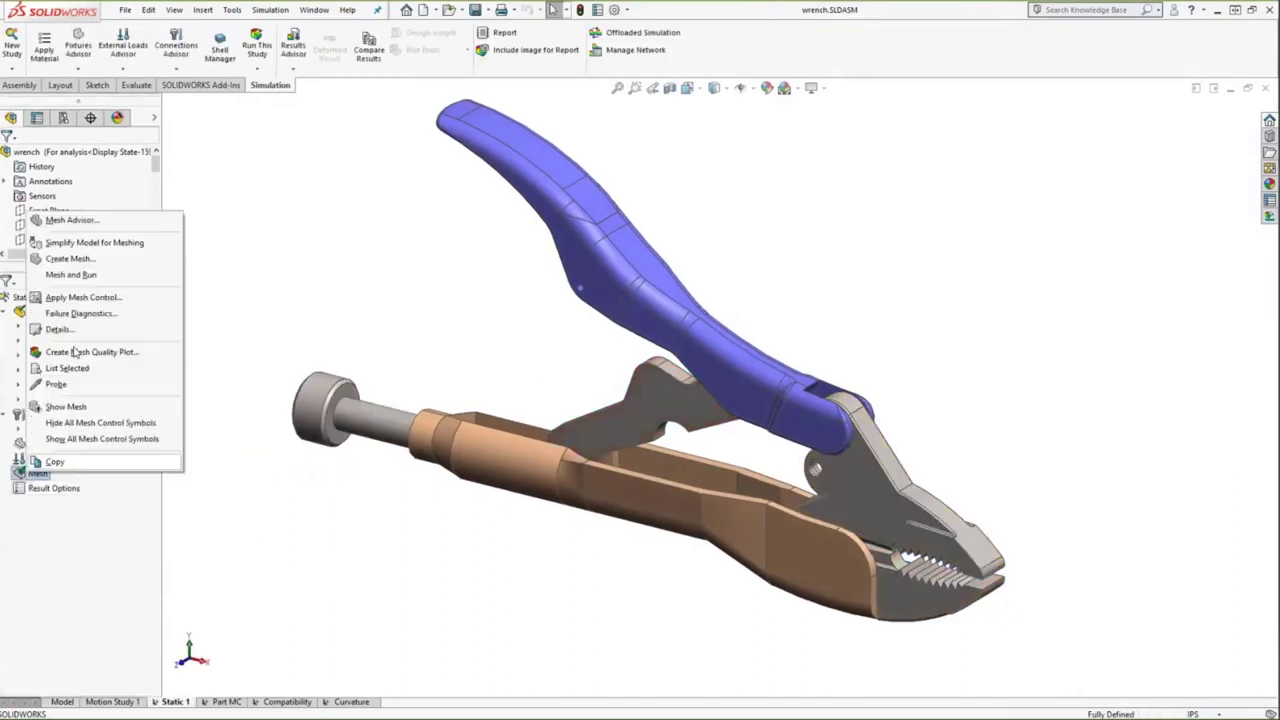
click(70, 258)
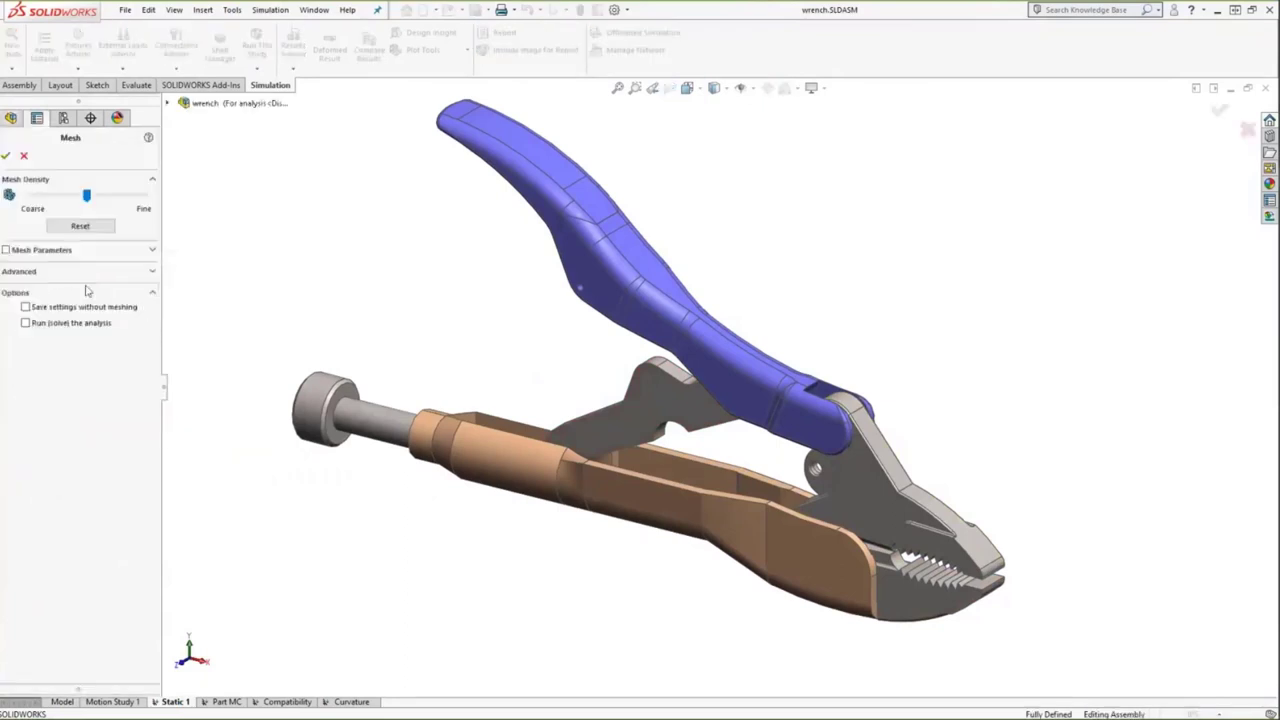
key(Return)
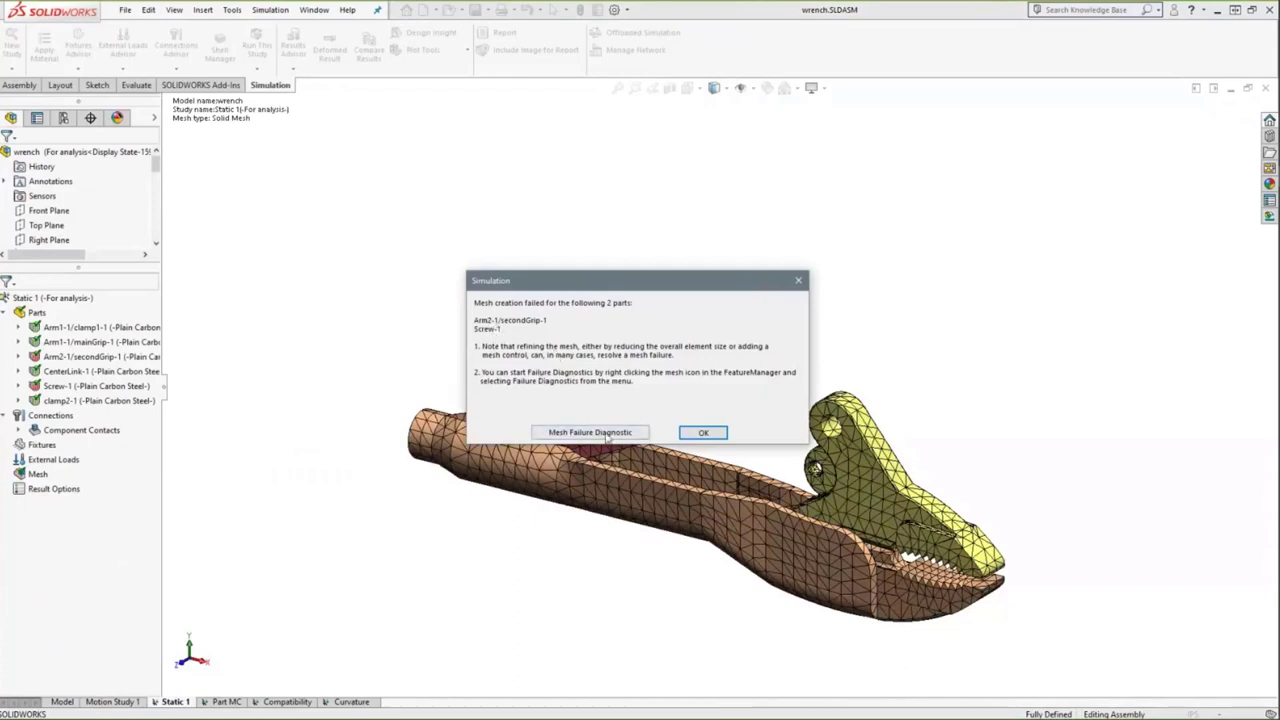
Step: Run Mesh Failure Diagnostics on the Static 1 study, show the bodies that failed to mesh, and close the advisor
click(607, 436)
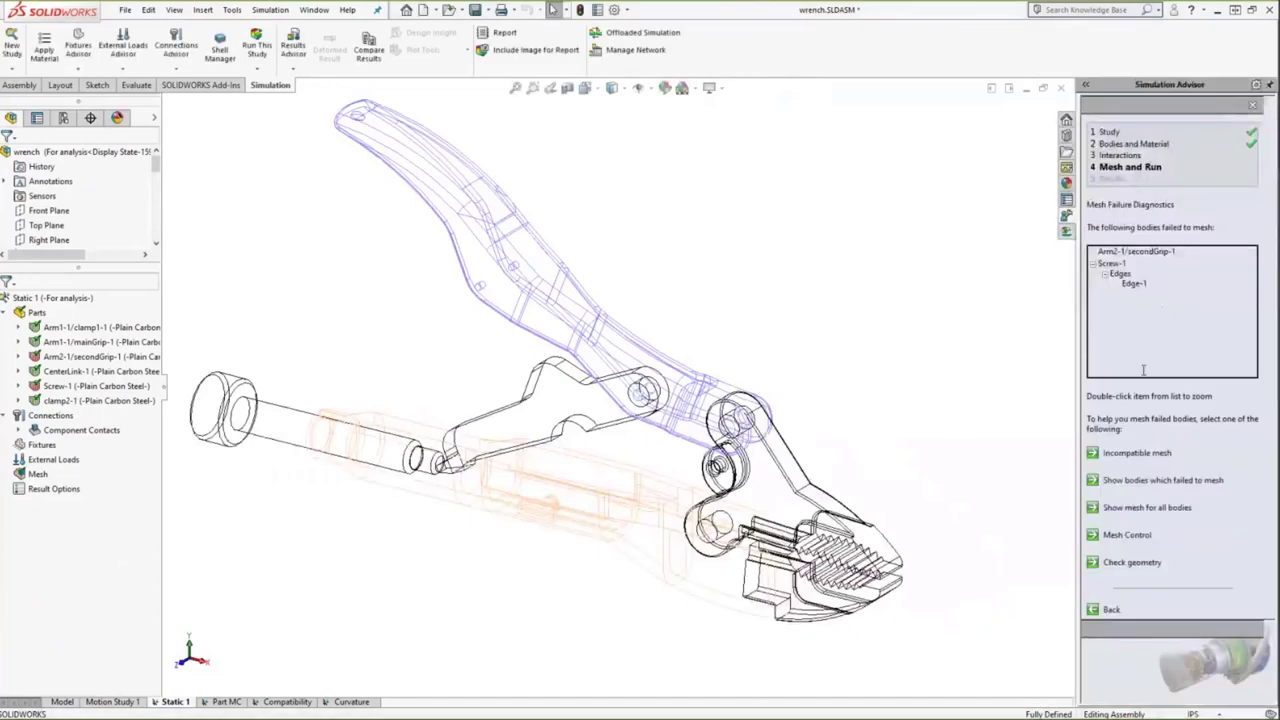
click(1165, 482)
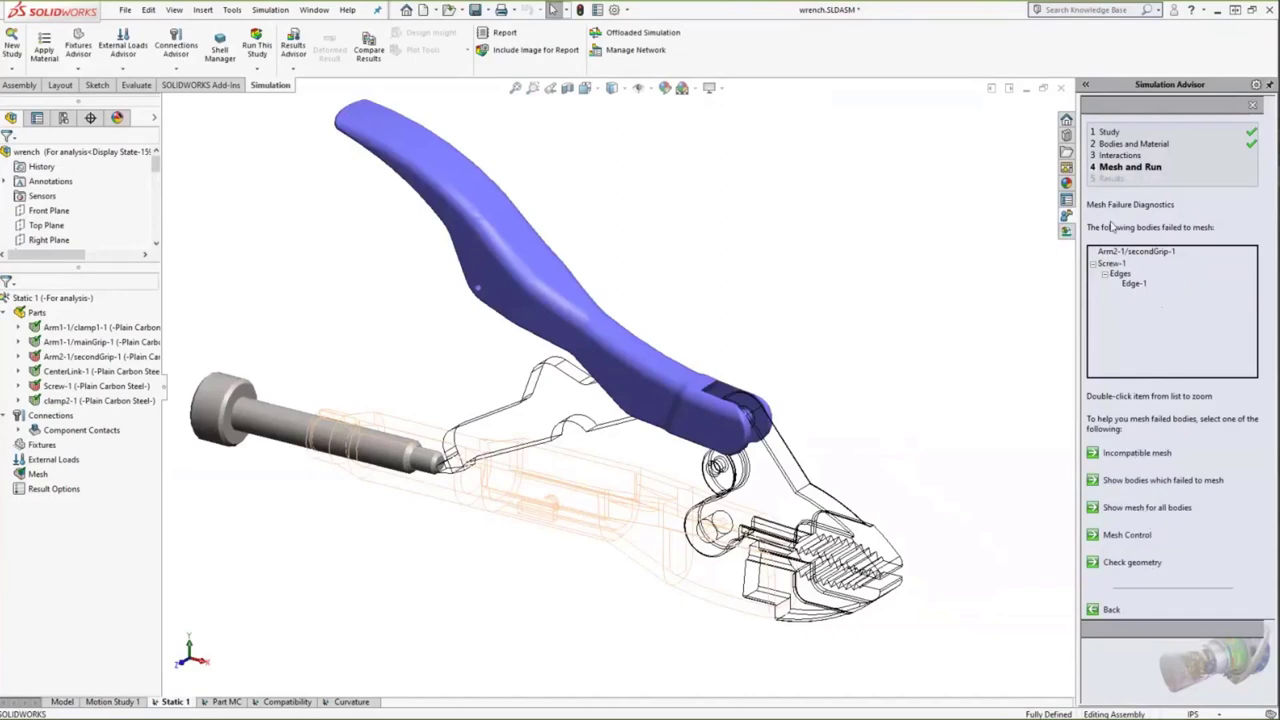
click(1255, 106)
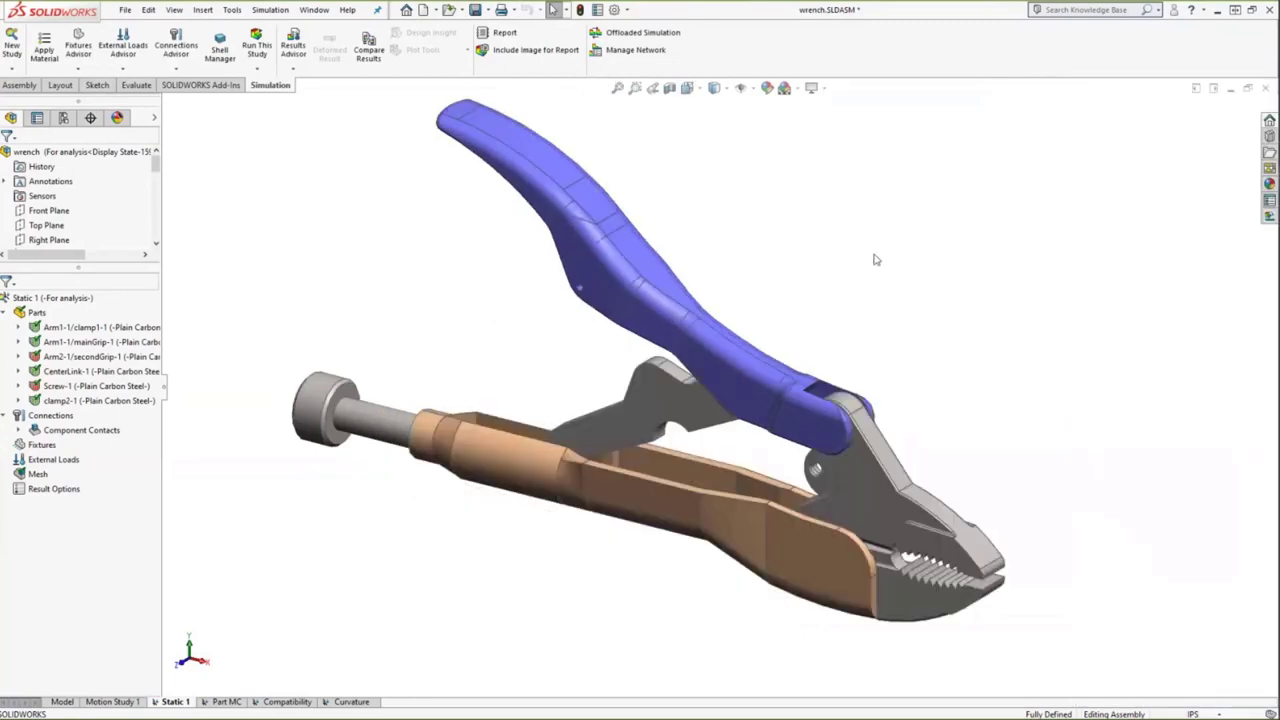
Step: Open the blue secondGrip handle as a separate part from the wrench assembly
right_click(646, 327)
click(656, 248)
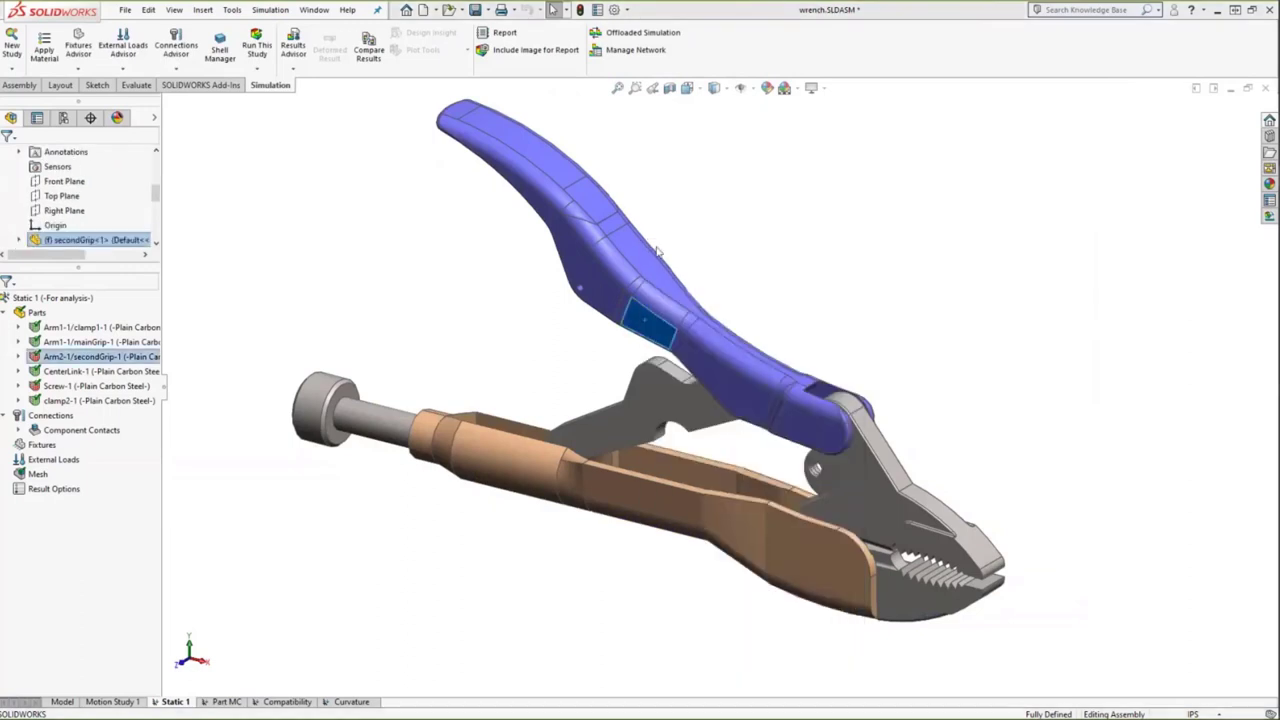
middle_drag(656, 251, 801, 369)
Step: Mesh the secondGrip part's Static 1 study with a standard mesh, 0.0600 in element size and 0.0030 in tolerance
click(176, 701)
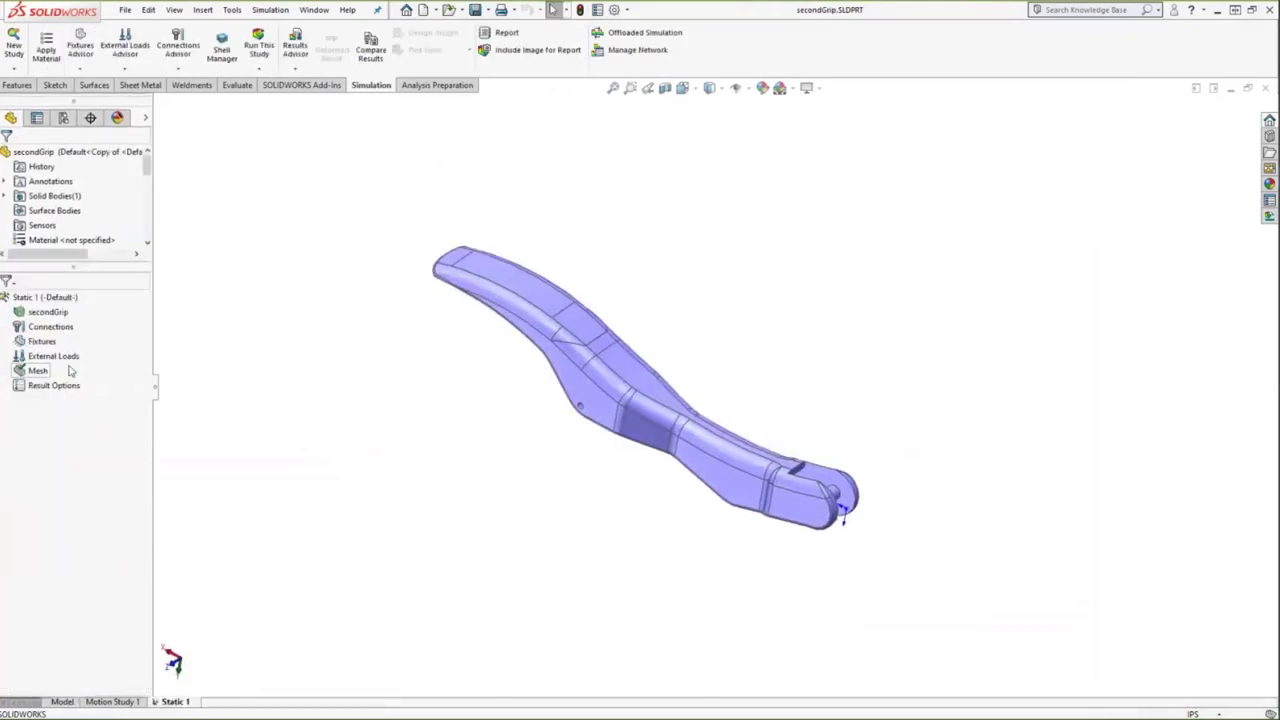
right_click(40, 371)
click(85, 381)
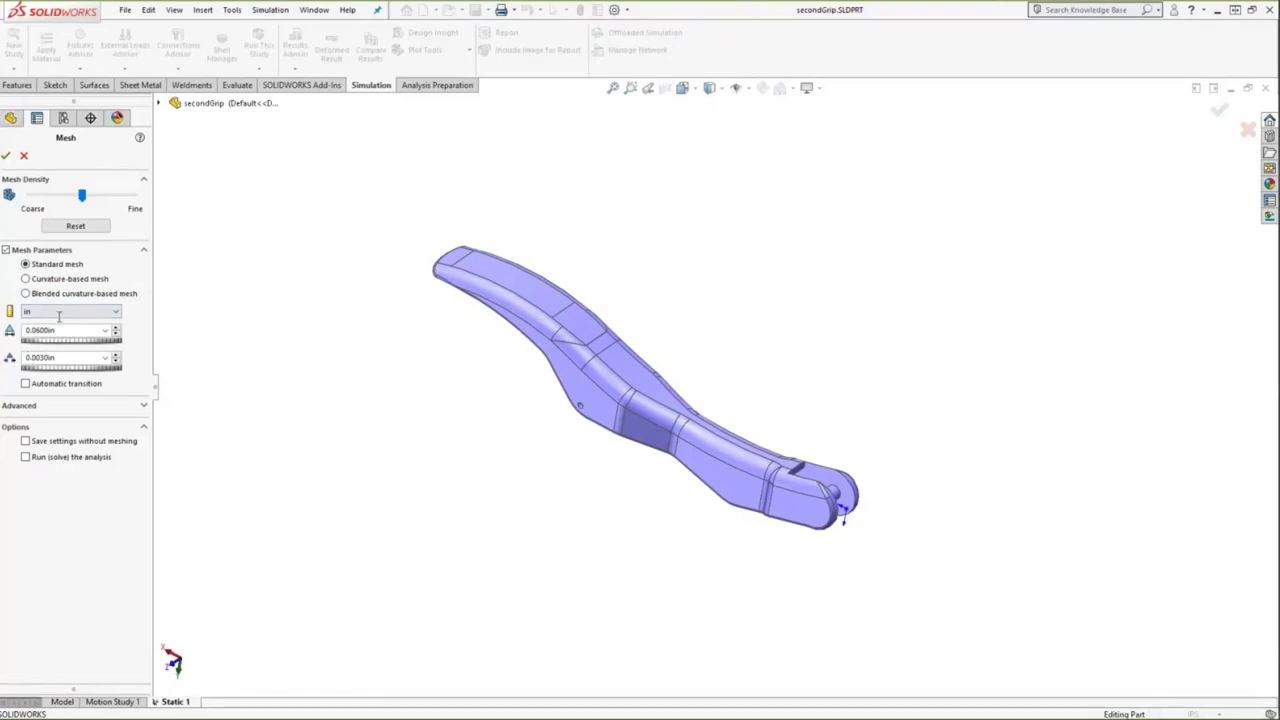
click(6, 155)
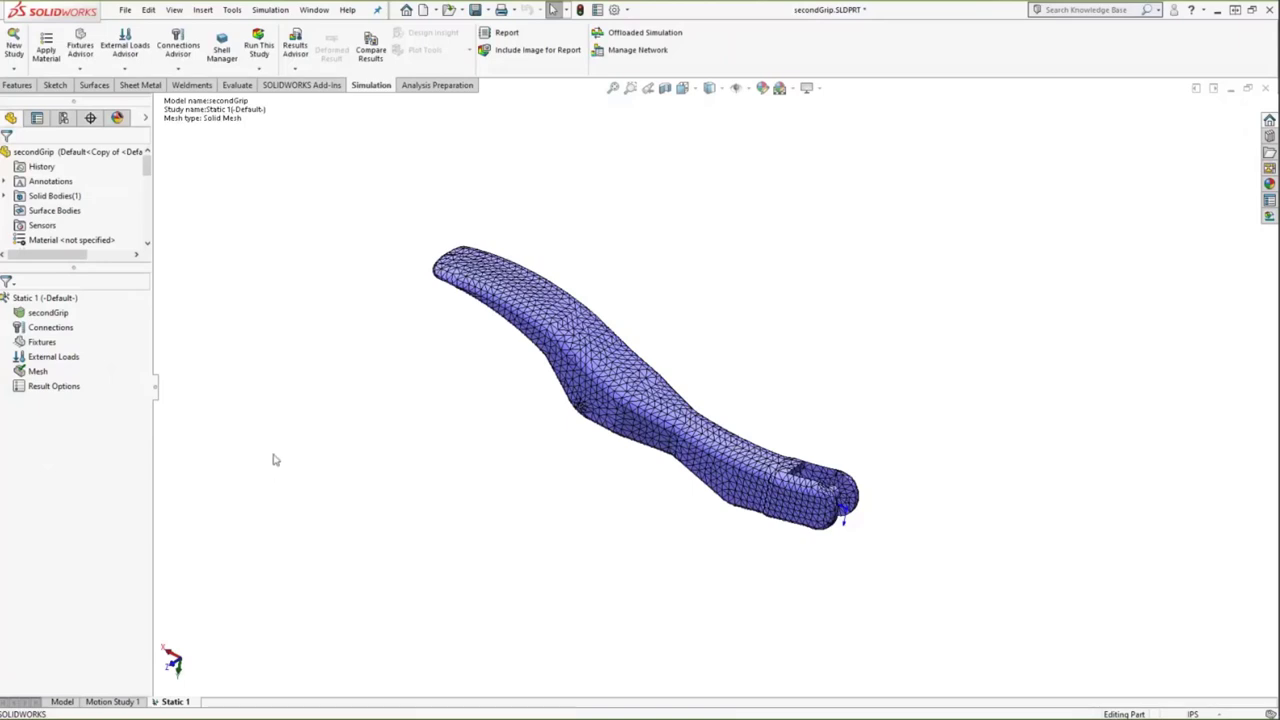
Step: Return to the wrench assembly and check which component the Part MC study's Control-1 mesh control applies to
click(316, 10)
click(339, 173)
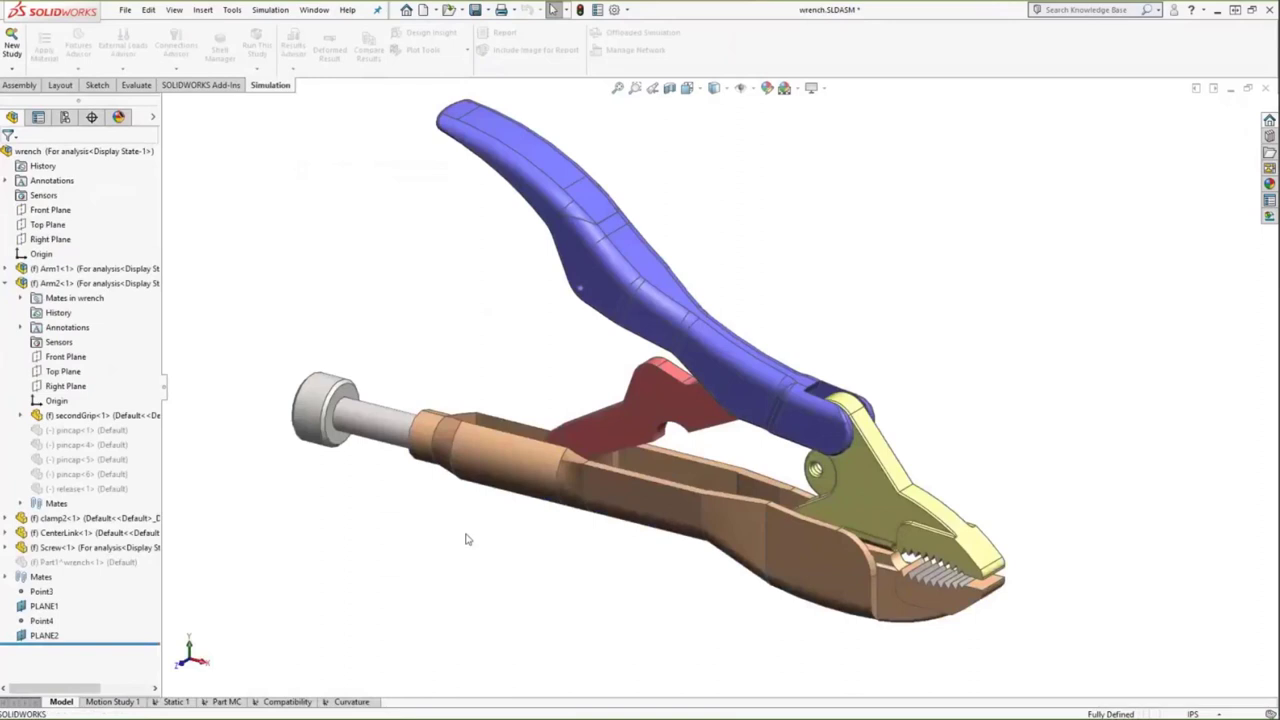
click(220, 702)
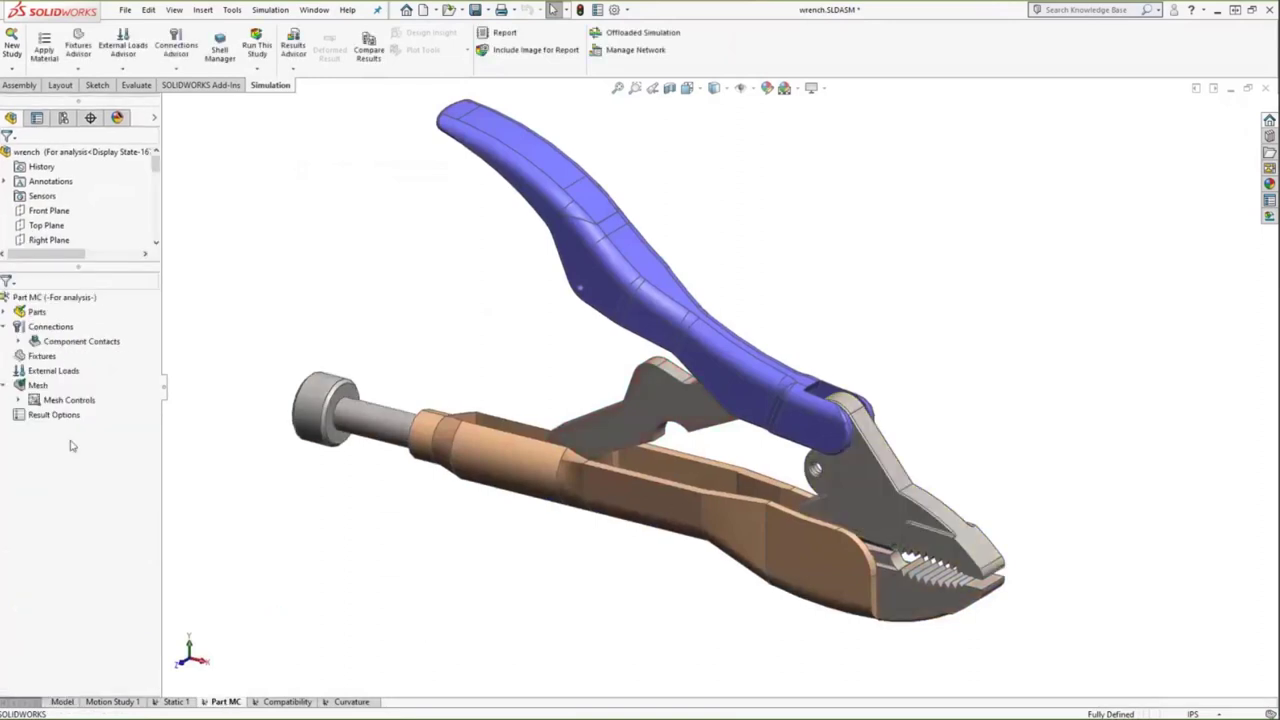
click(18, 399)
click(70, 414)
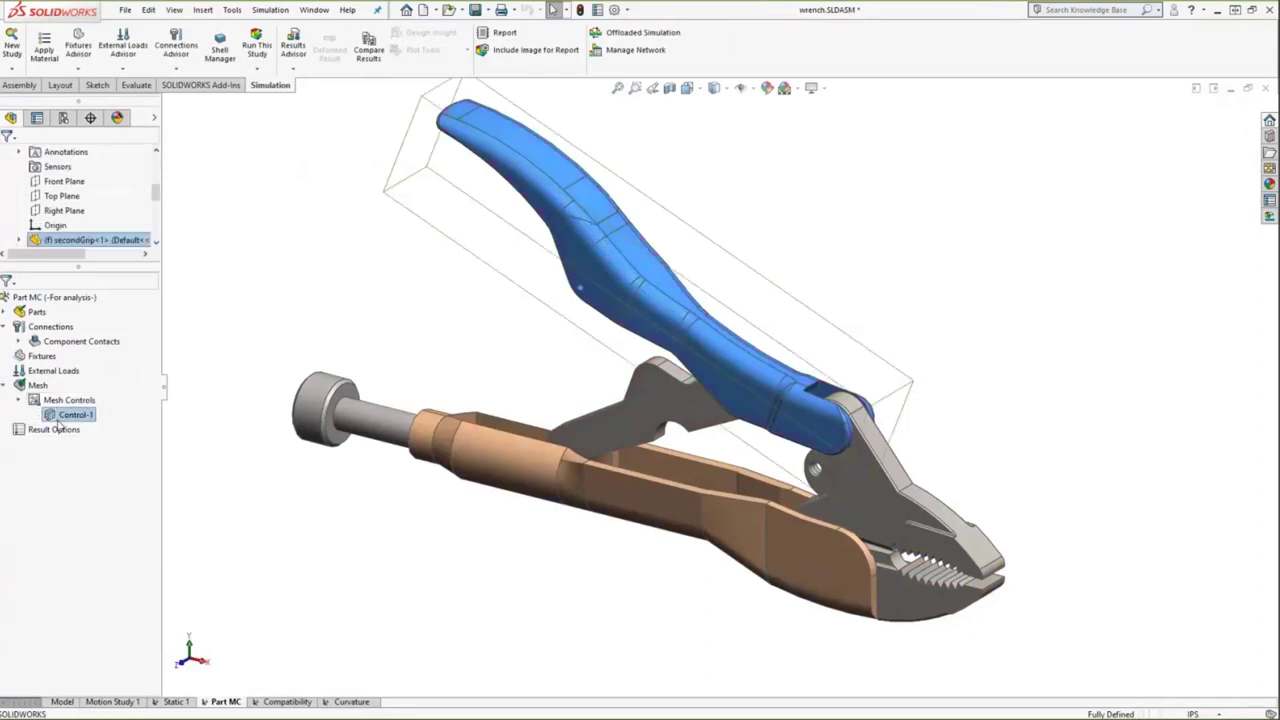
Step: Show the Part MC study's mesh and examine the mesh status of each part, including Screw-1
right_click(37, 385)
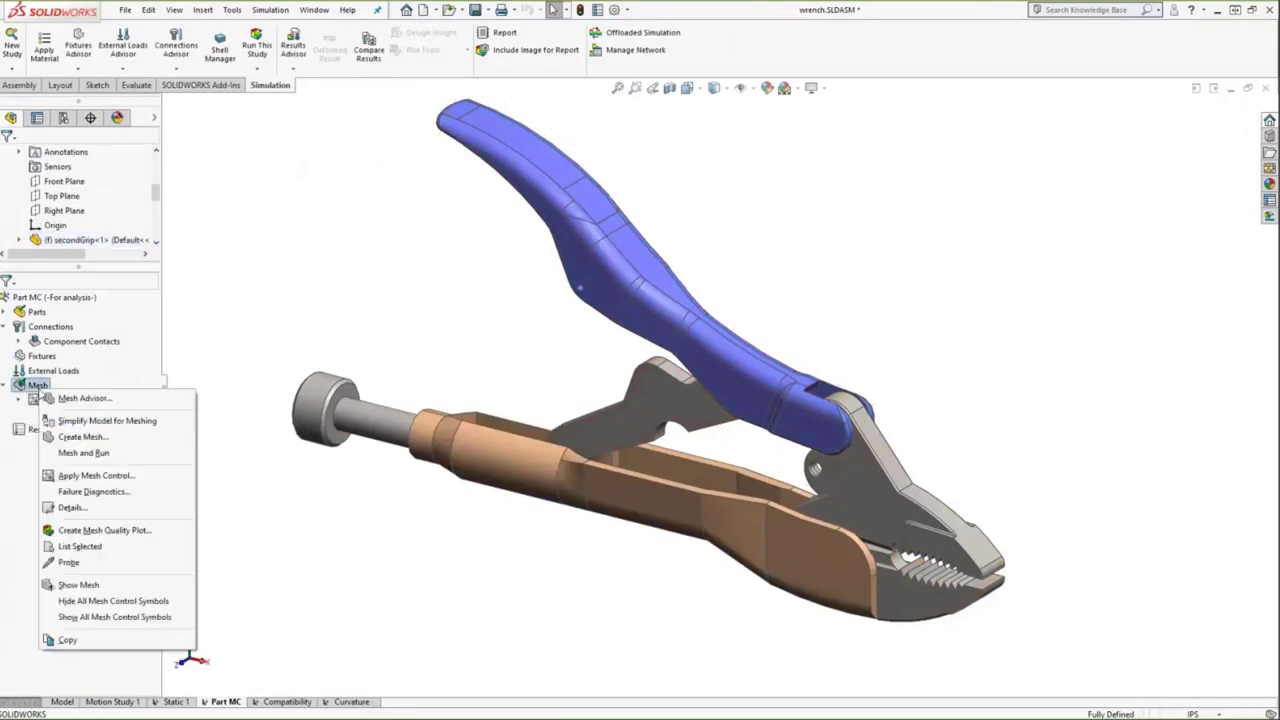
click(80, 584)
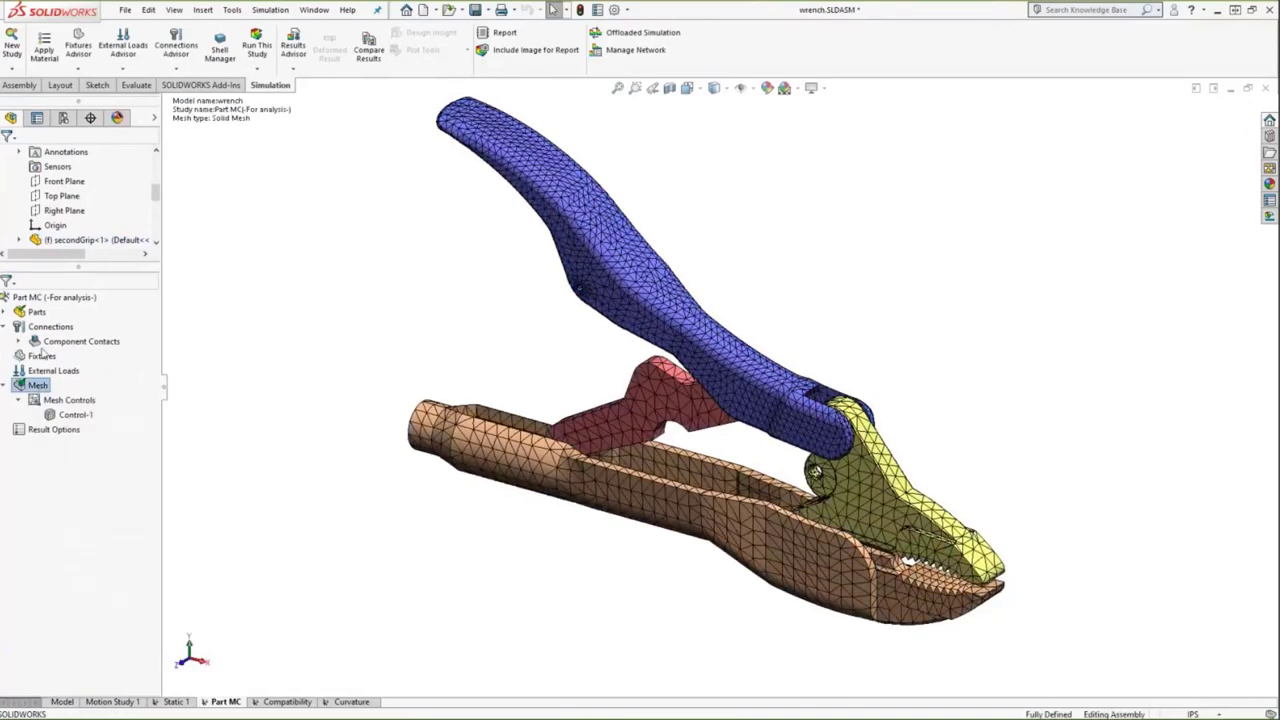
click(6, 312)
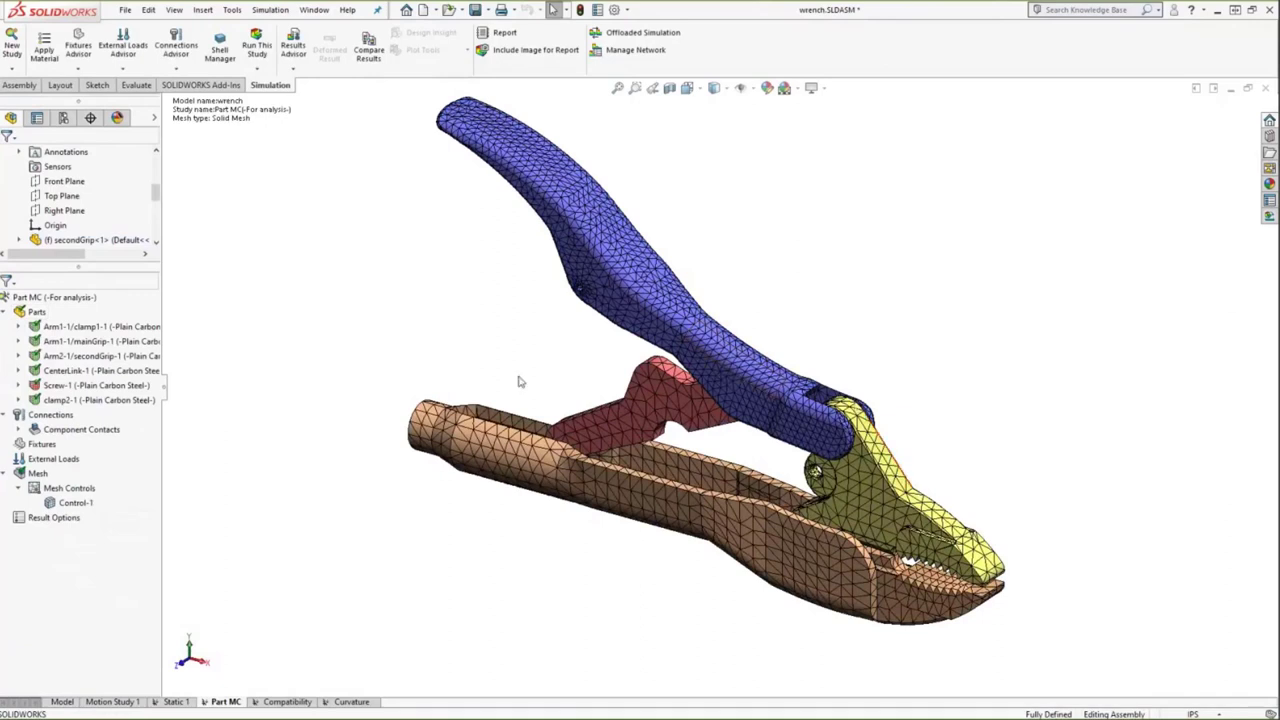
click(100, 386)
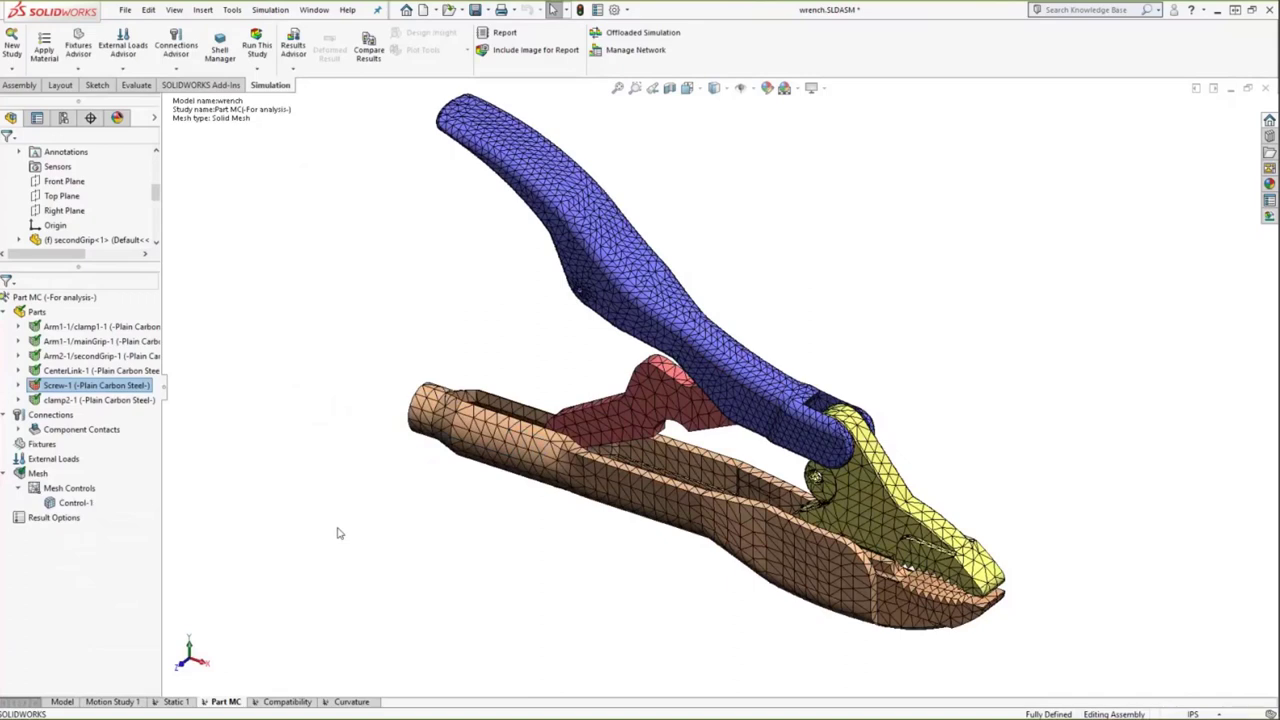
click(90, 506)
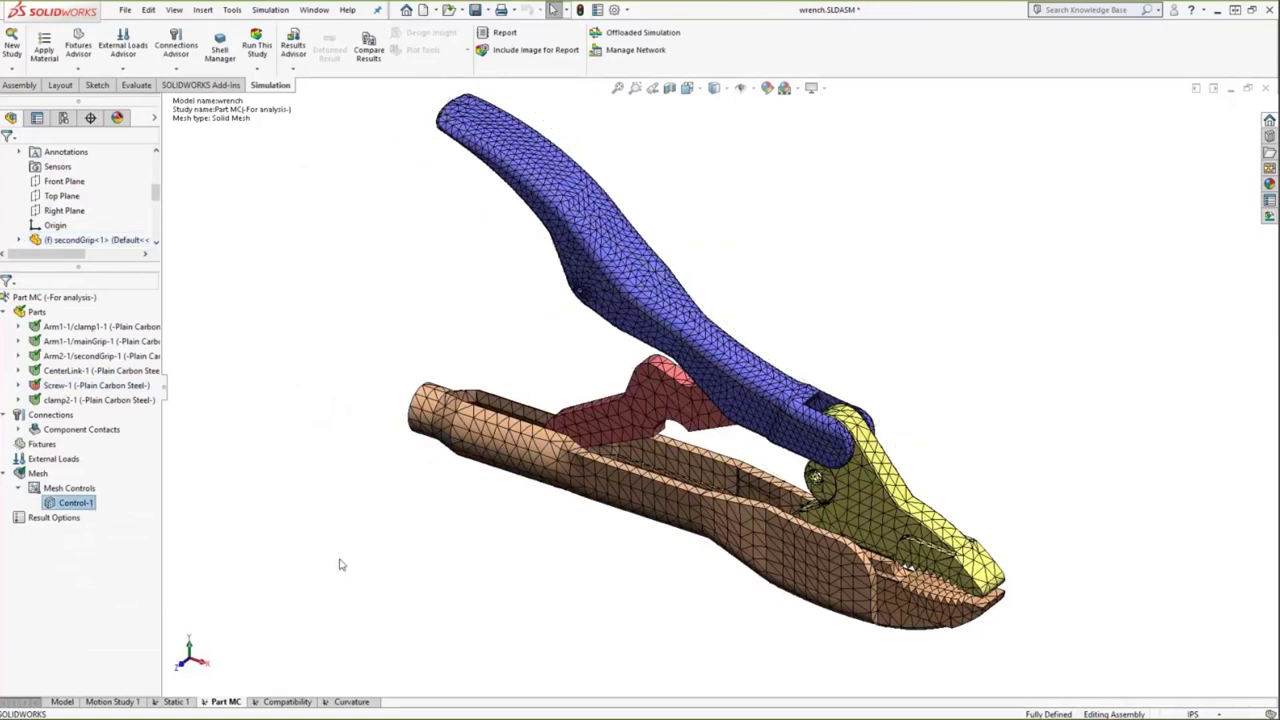
Step: In the Compatibility study, set the bonded global contact to use an incompatible mesh and accept the remesh notice
click(287, 701)
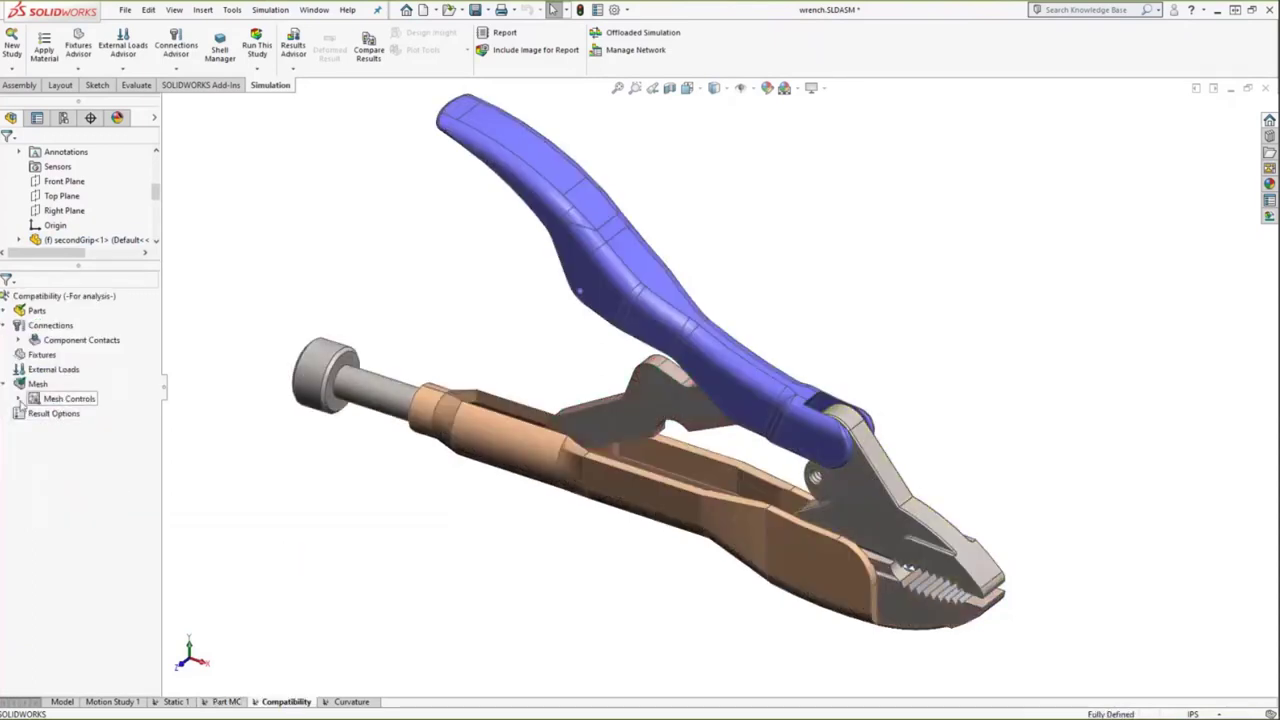
click(18, 399)
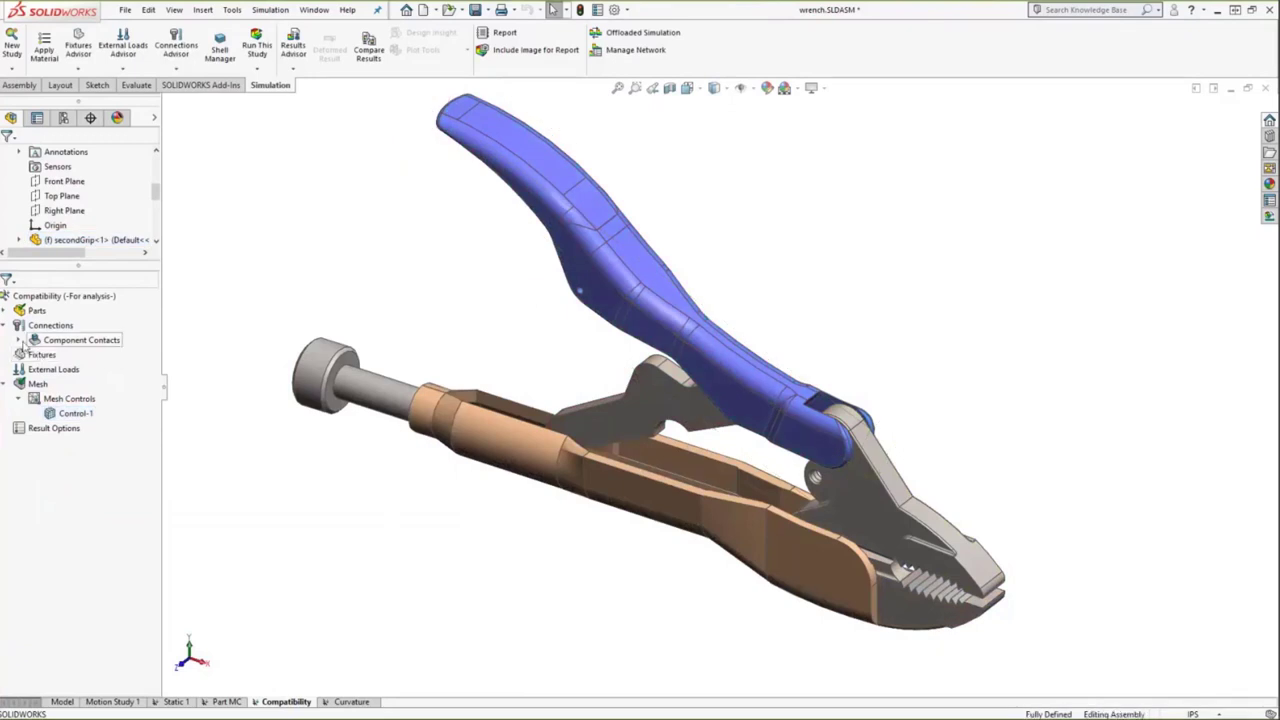
click(19, 341)
click(100, 355)
right_click(110, 356)
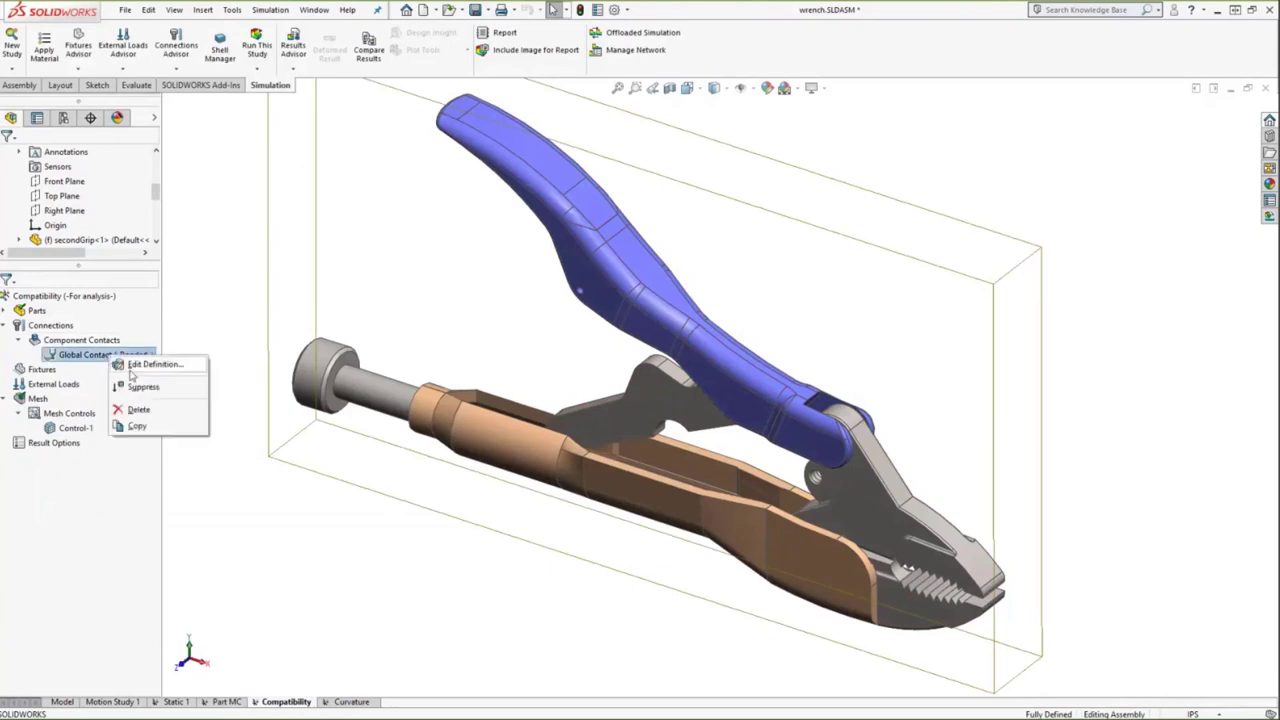
click(150, 364)
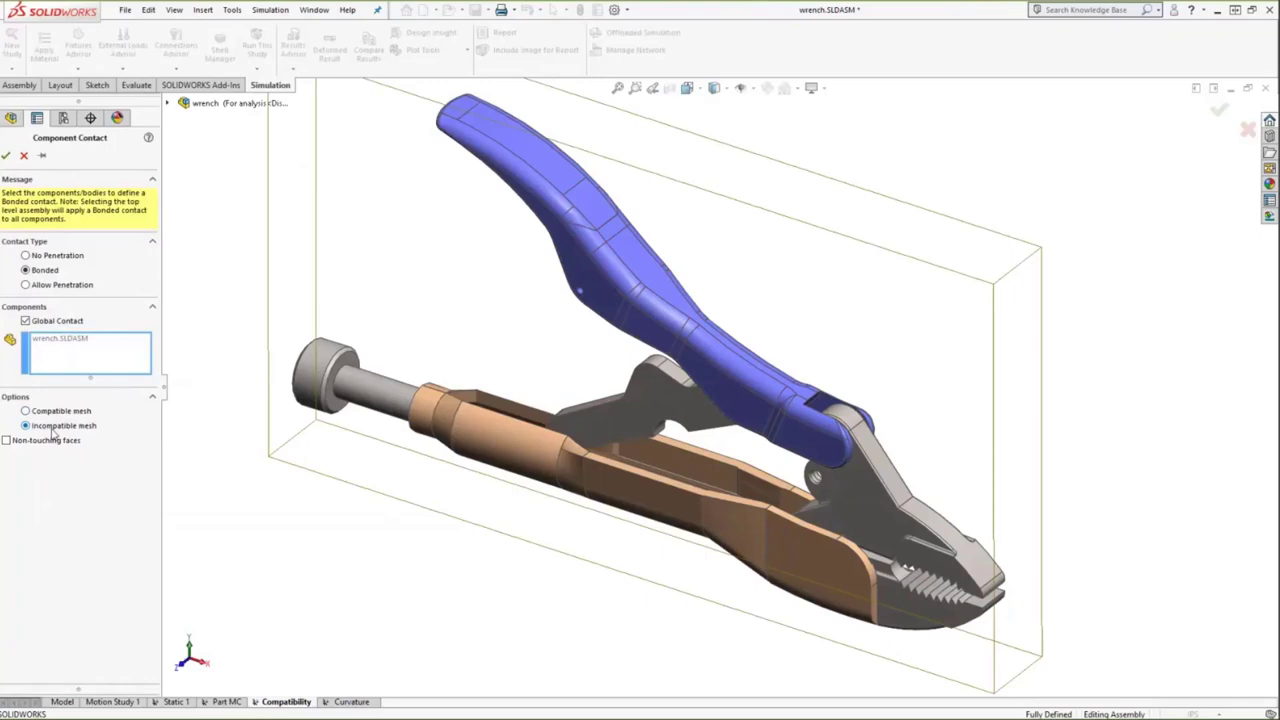
click(6, 156)
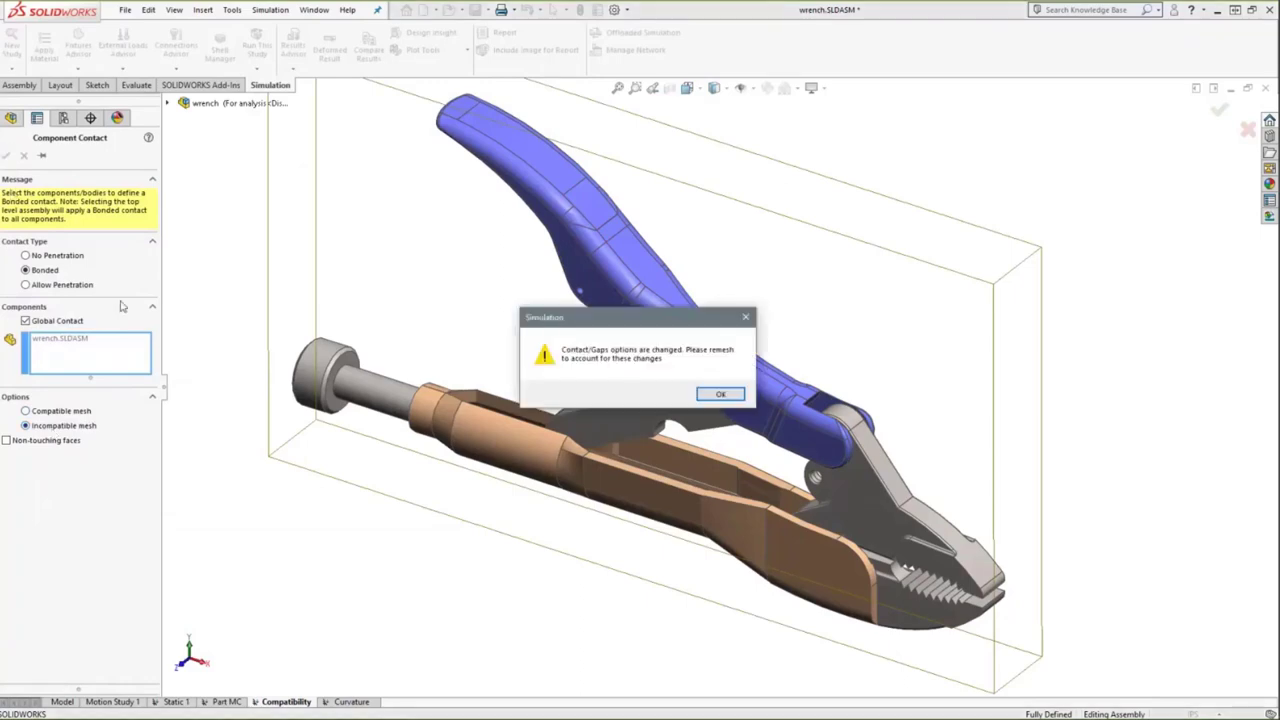
click(732, 394)
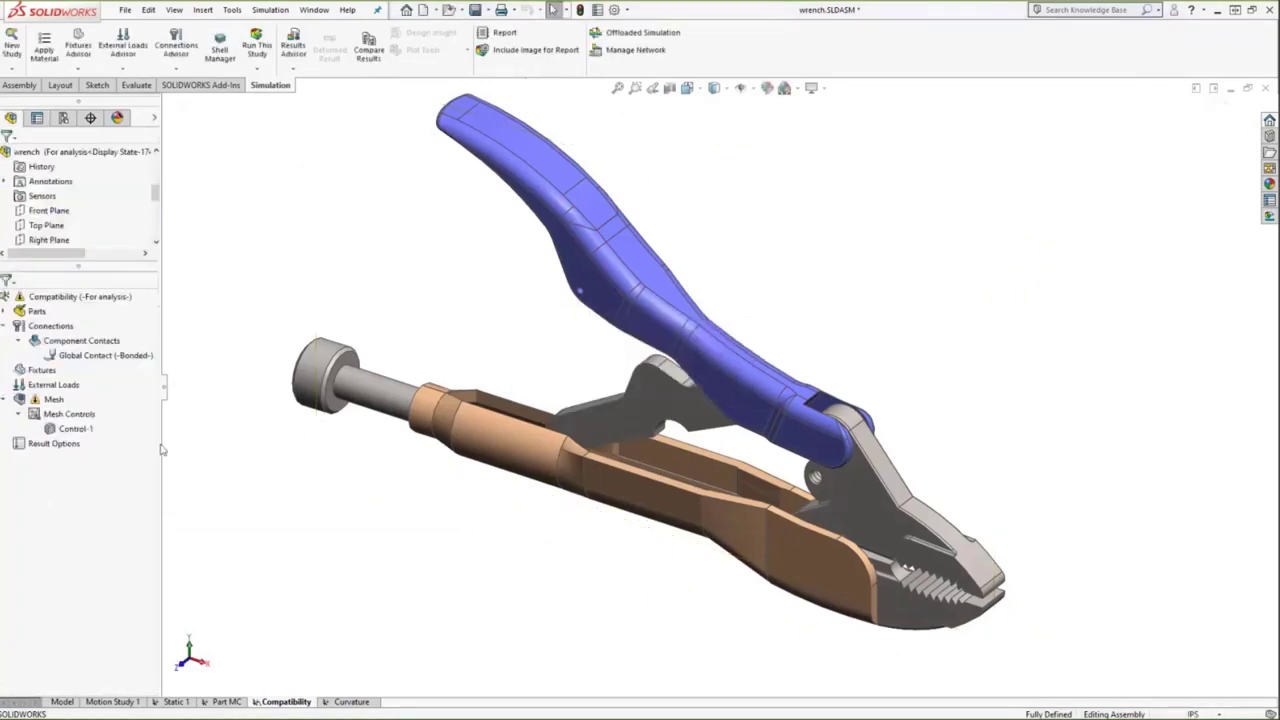
Step: Mesh the Compatibility study again with the default mesh density
right_click(50, 399)
click(84, 466)
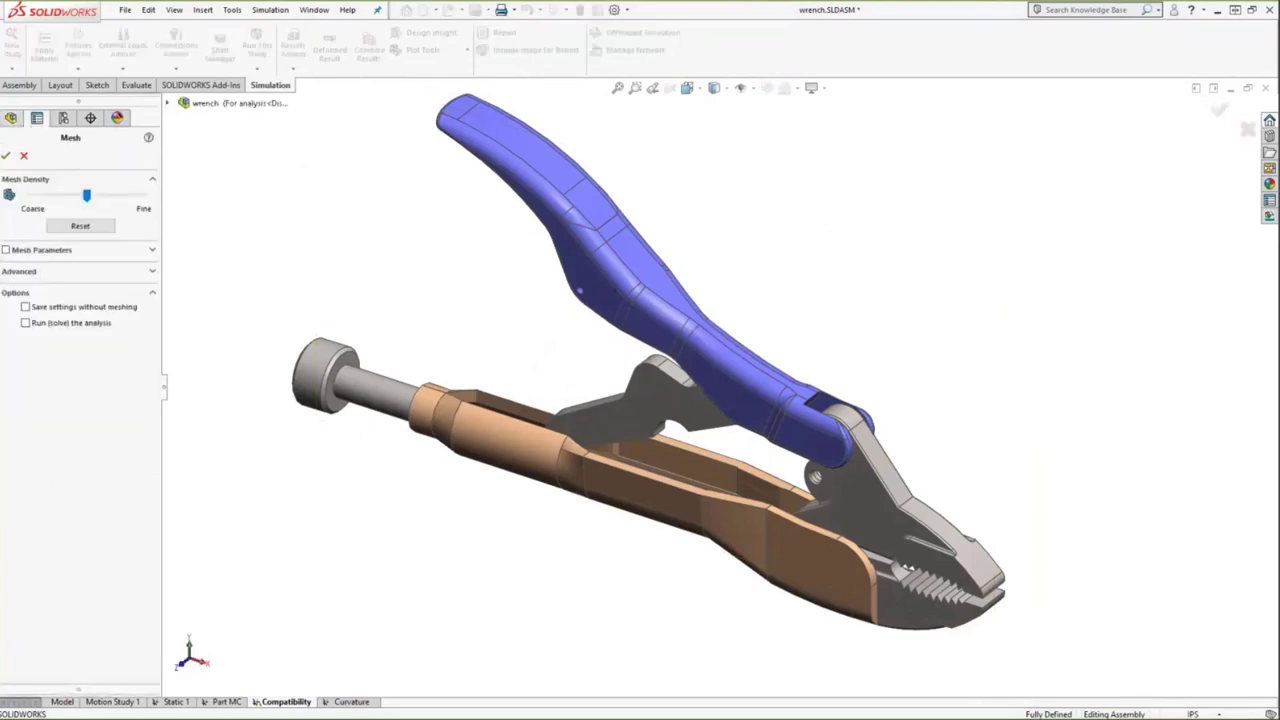
key(Return)
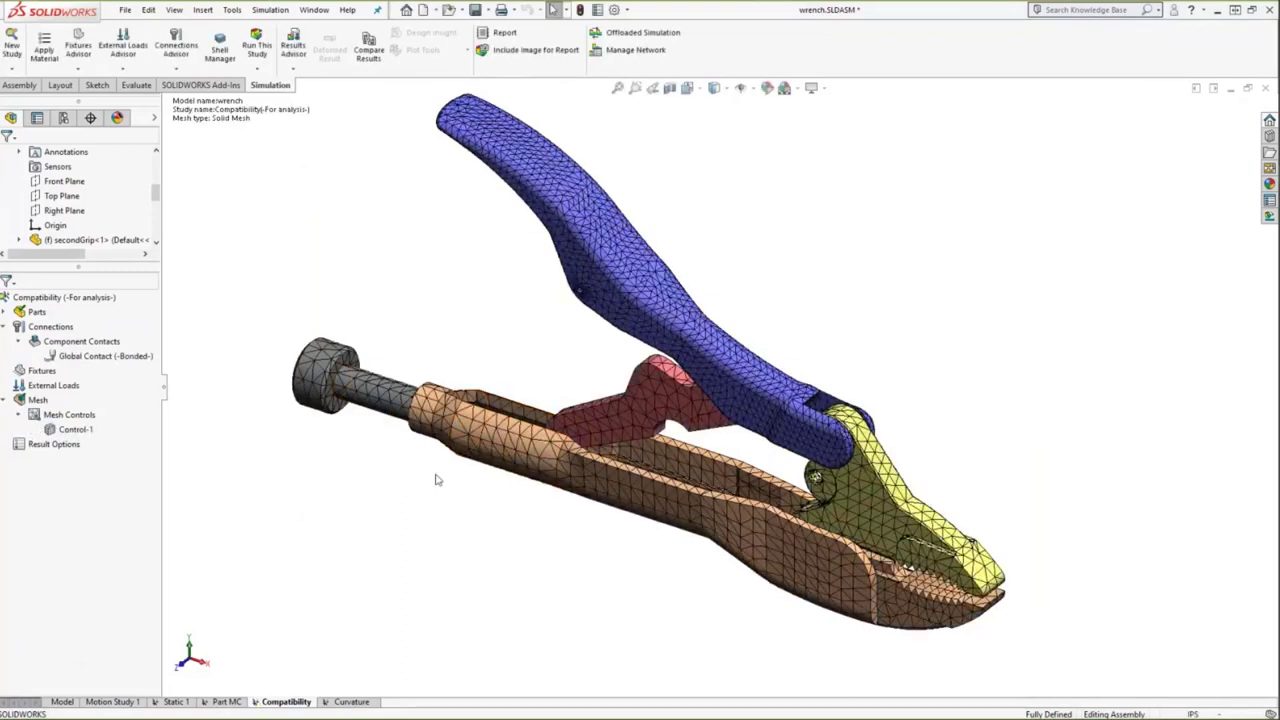
middle_drag(436, 480, 436, 508)
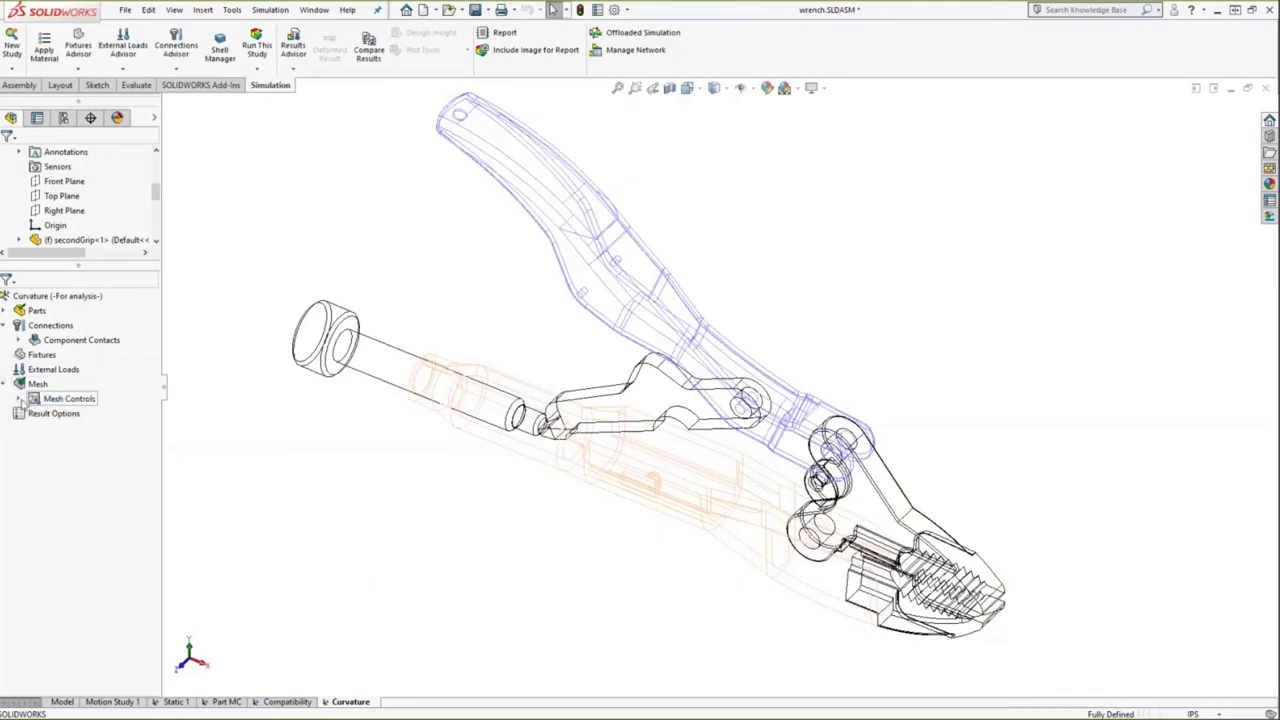
Step: In the Curvature study, check the Control-1 mesh control and show the existing mesh of the wrench assembly
click(19, 398)
click(72, 413)
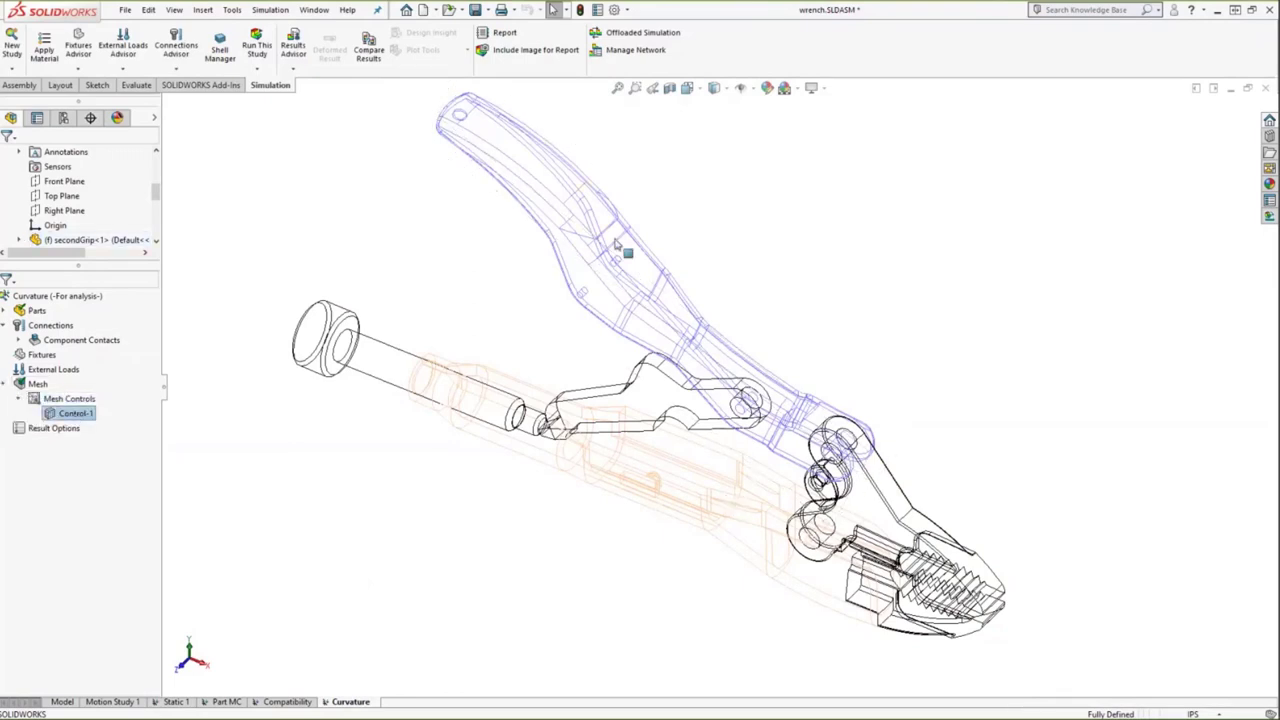
right_click(37, 384)
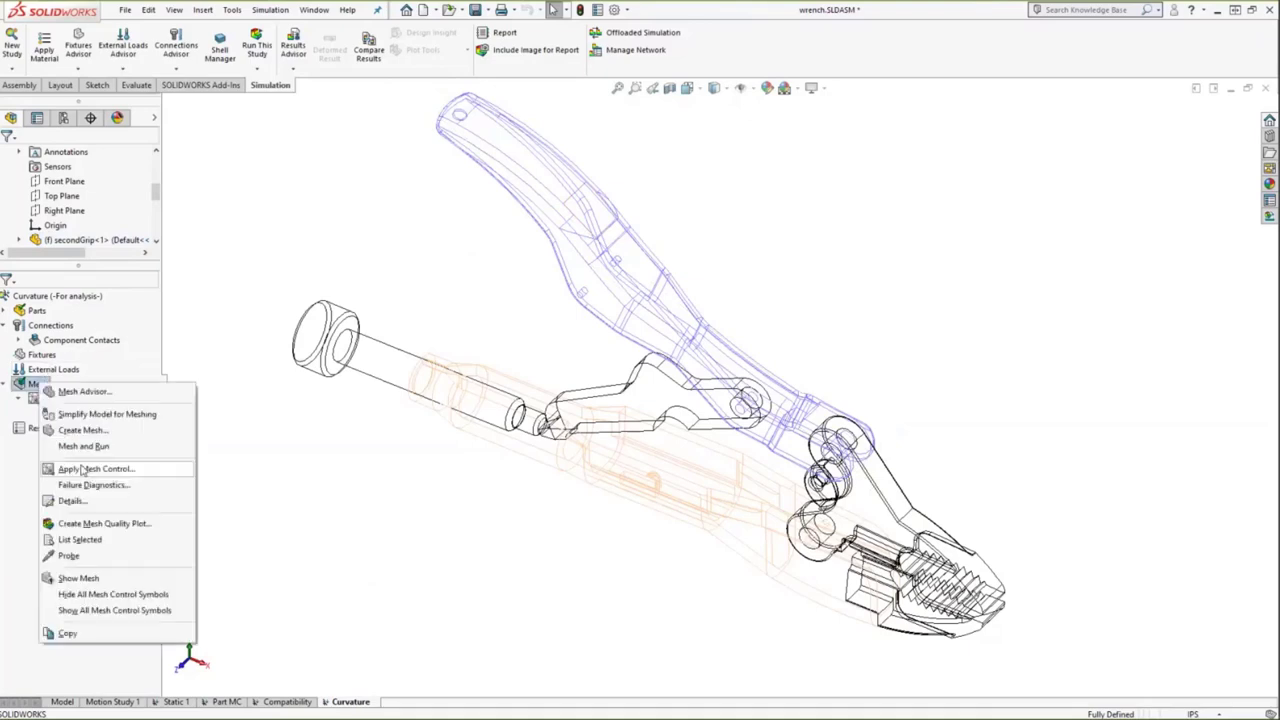
click(78, 578)
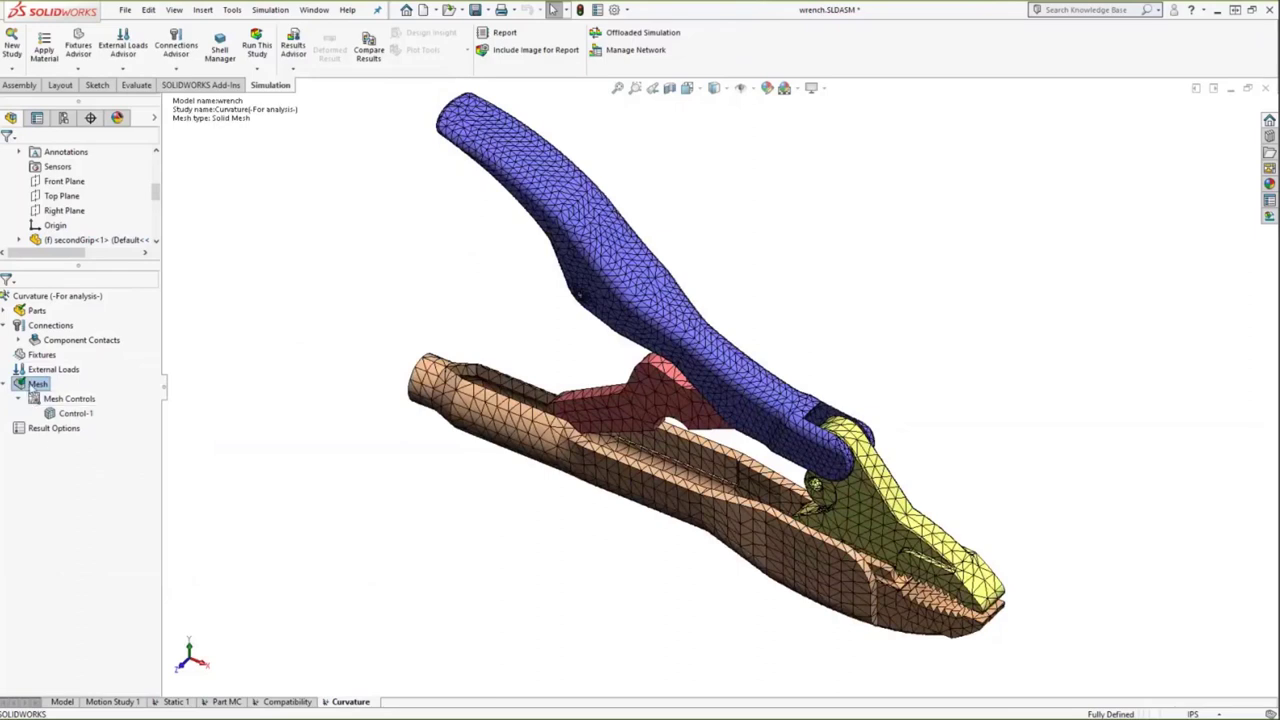
Step: Remesh the Curvature study with a curvature-based mesh, keeping the default element sizes
right_click(33, 386)
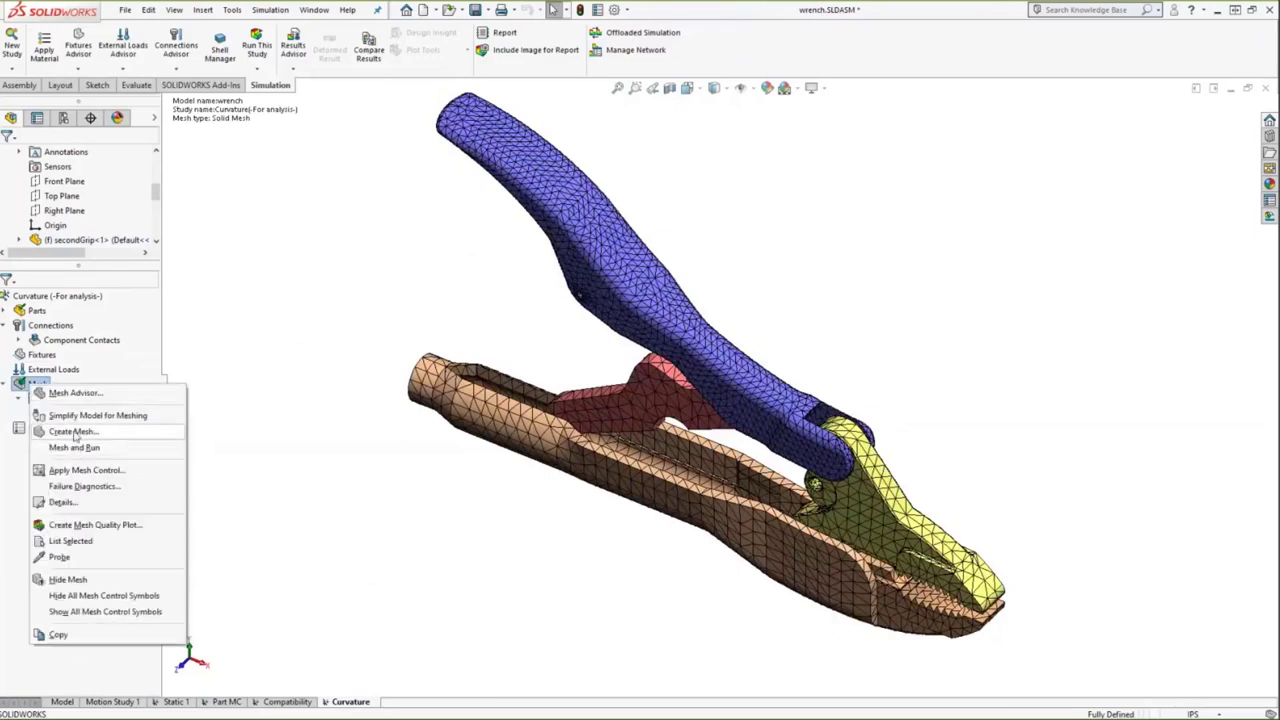
click(70, 430)
click(42, 250)
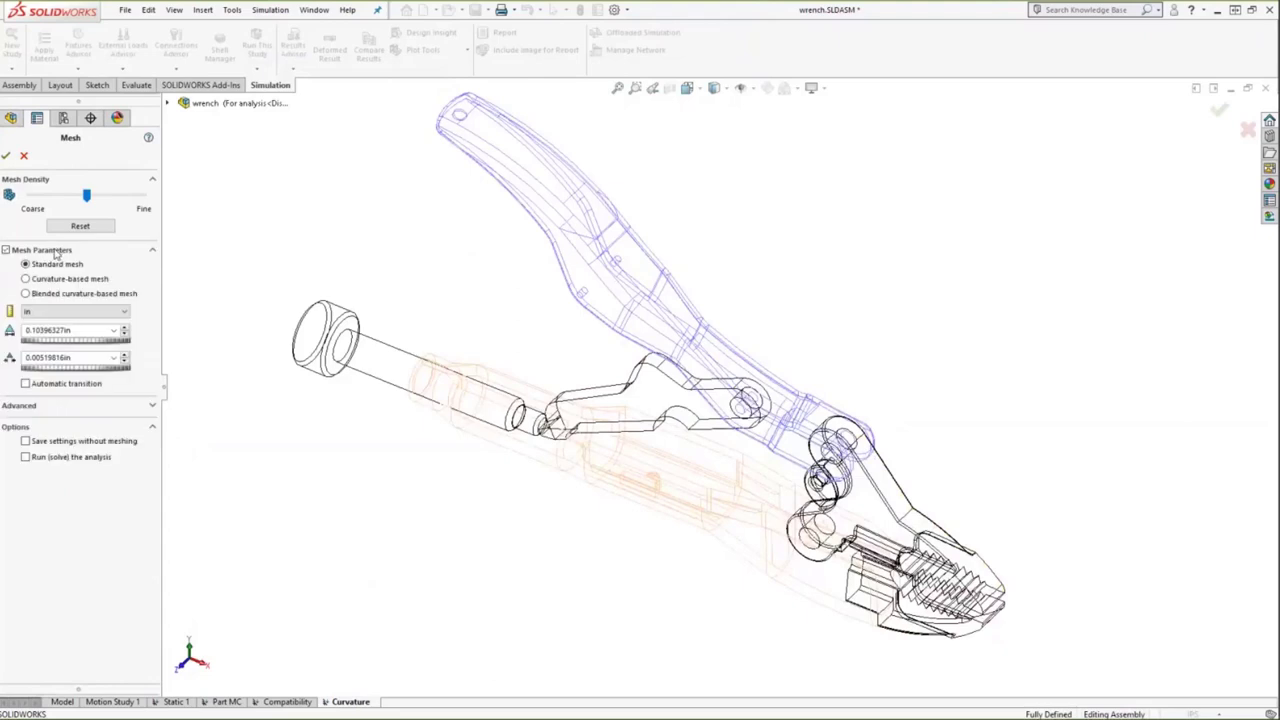
click(60, 280)
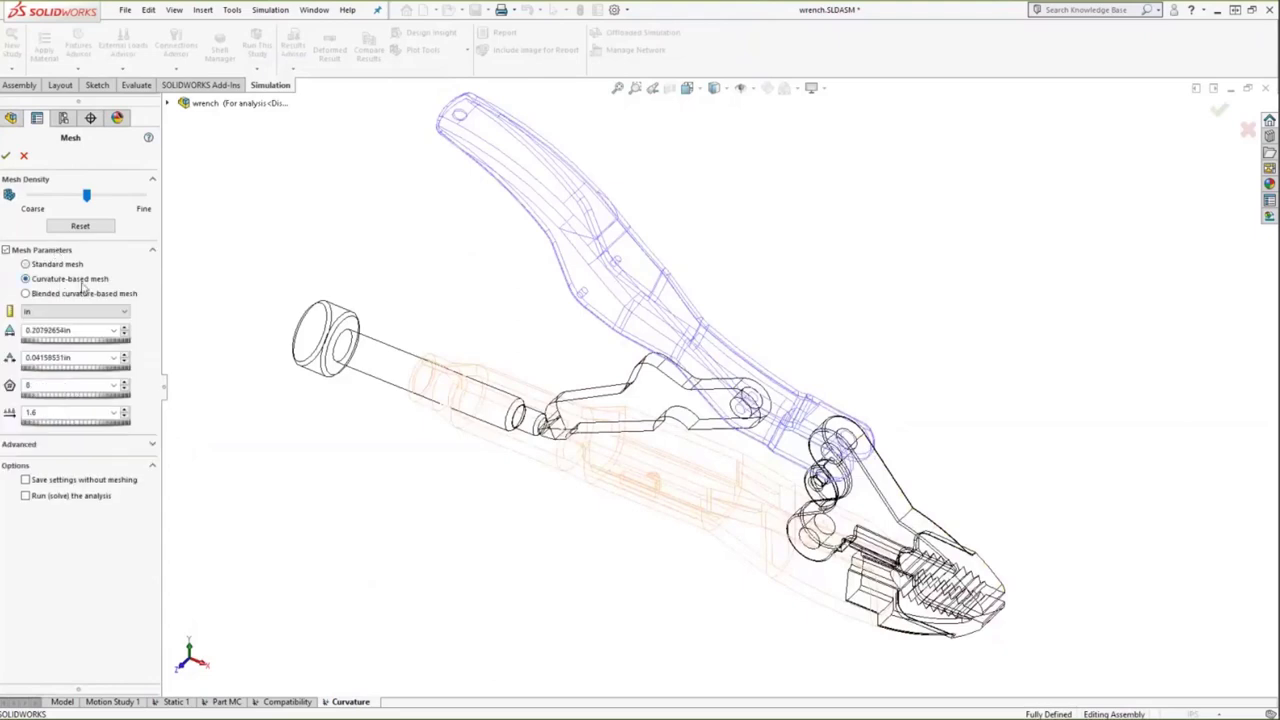
click(6, 155)
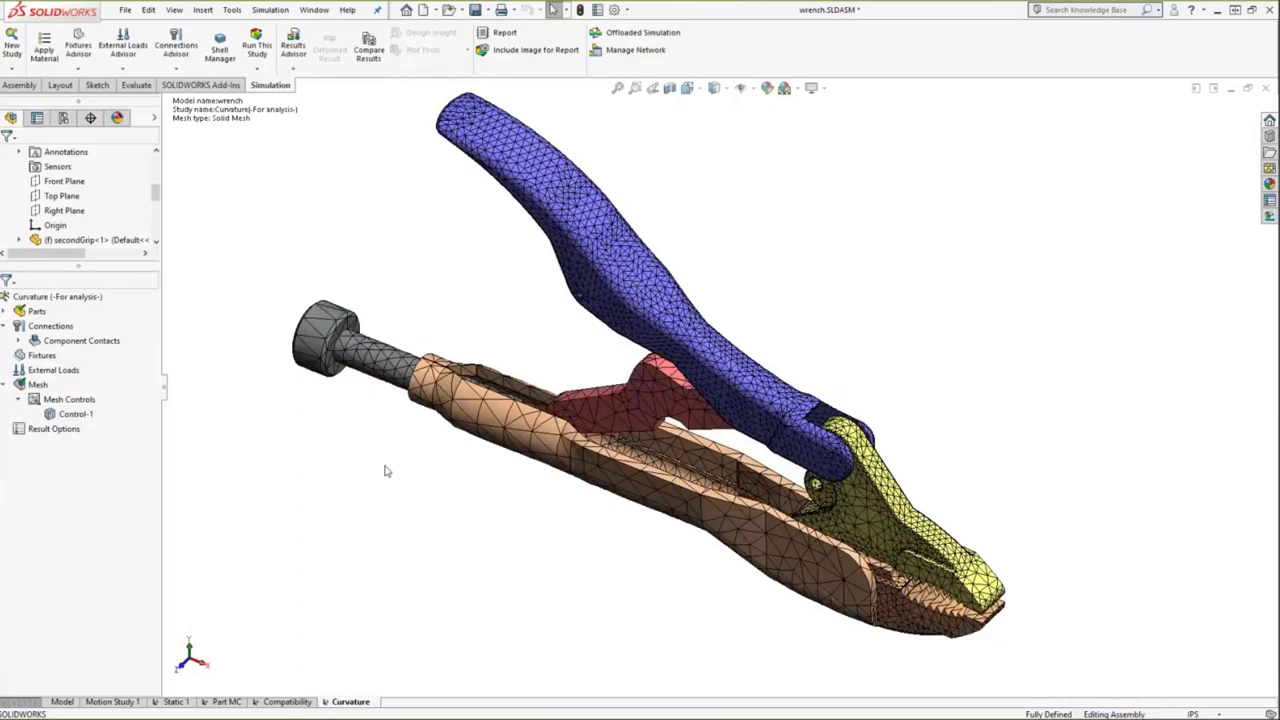
Step: Check the mesh compatibility option of the Curvature study's bonded global contact without changing it
click(19, 341)
right_click(112, 356)
click(140, 367)
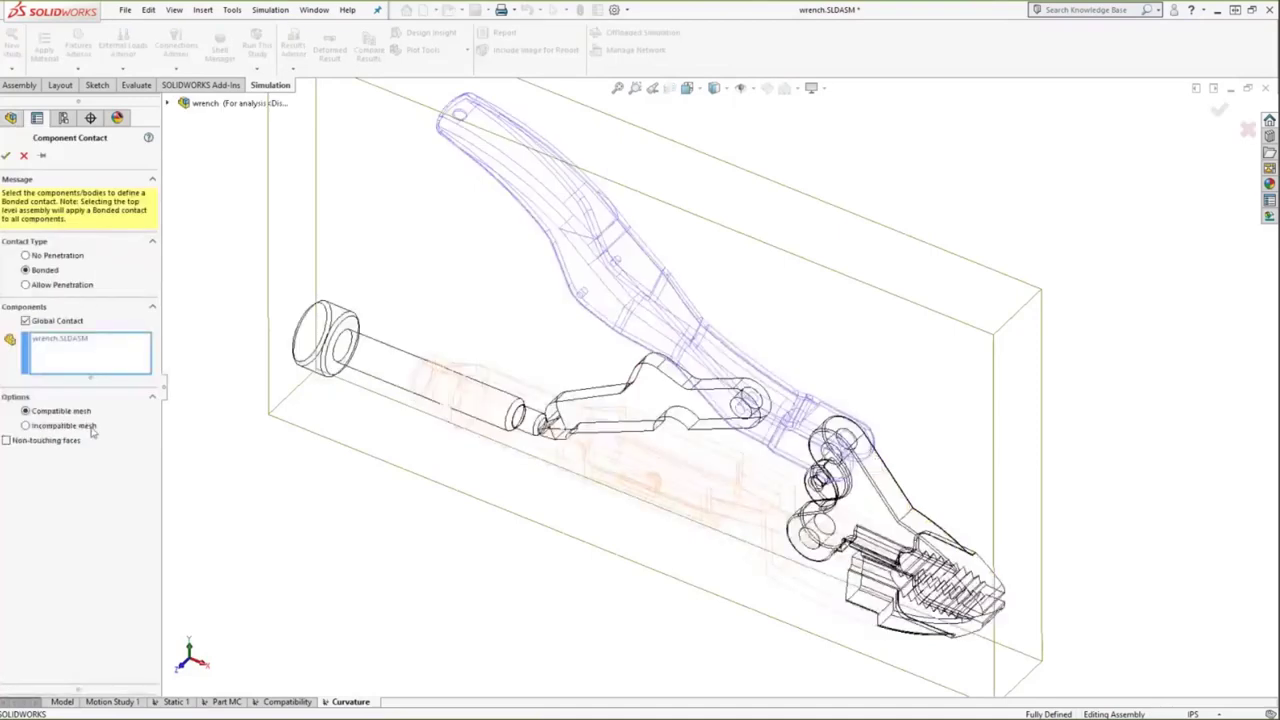
click(24, 157)
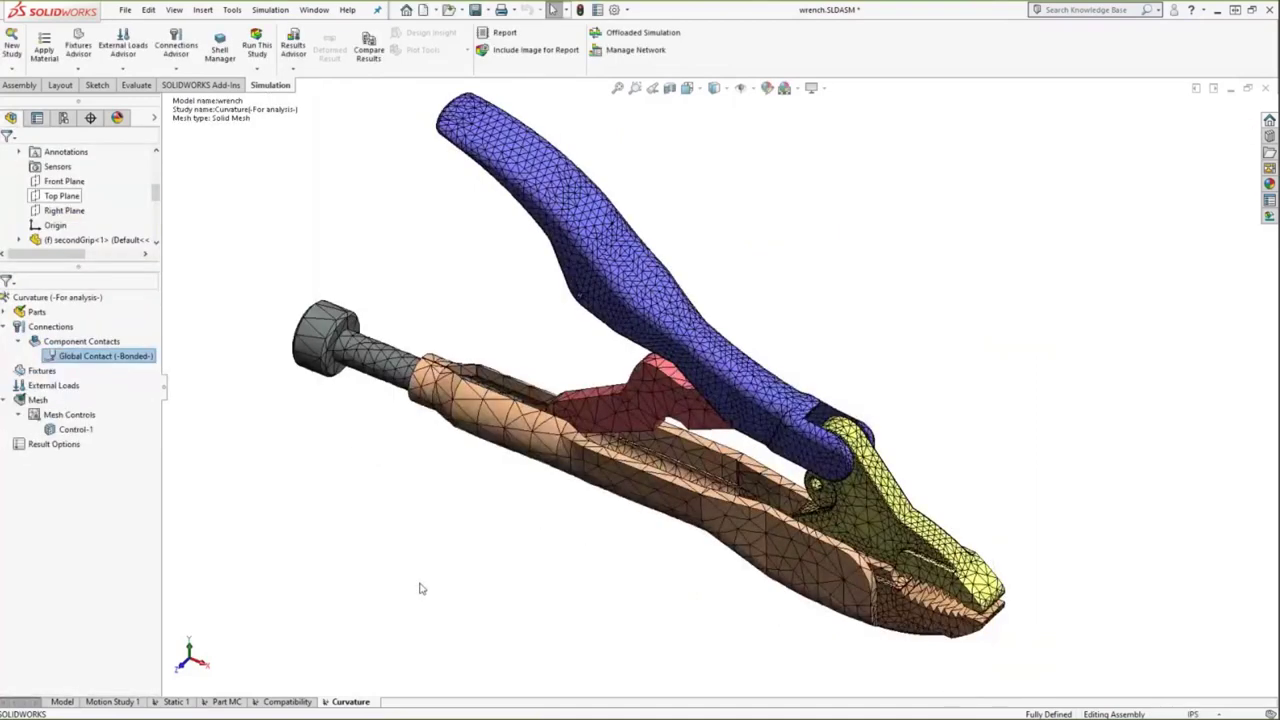
Step: Switch to the slide presentation and advance from the Common Errors slide to its numbered summary
key(super+Tab)
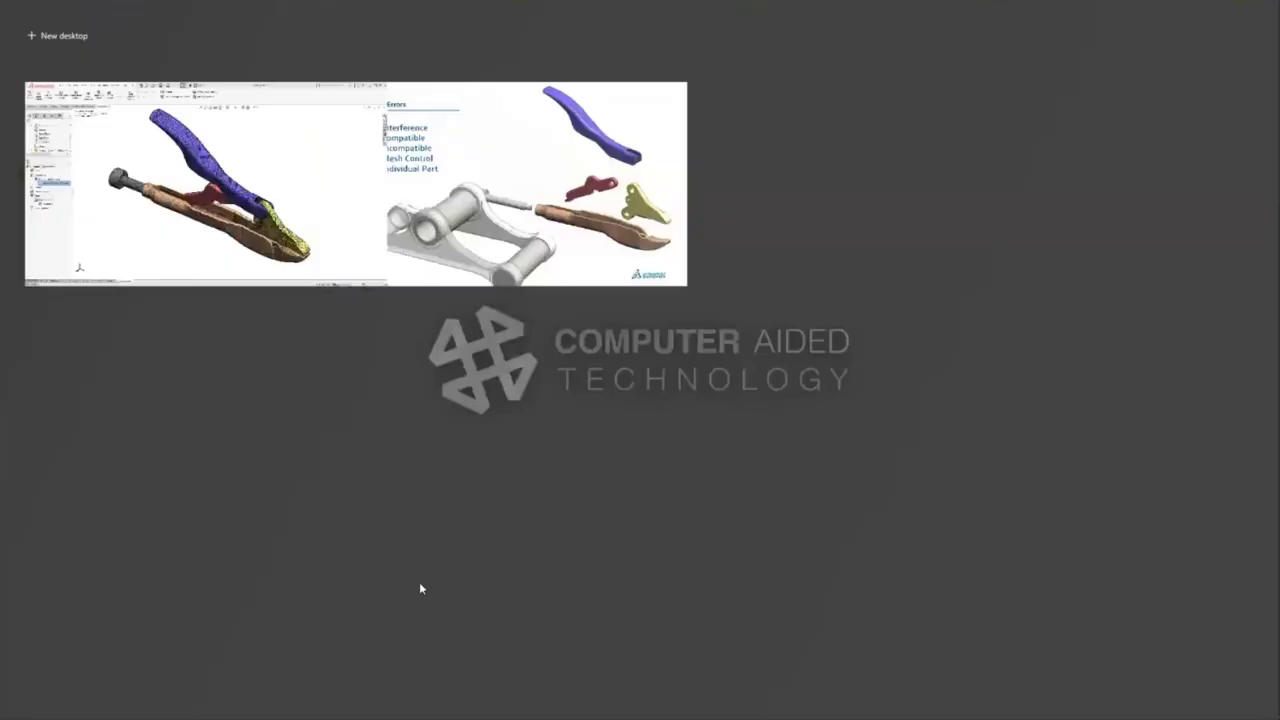
click(531, 158)
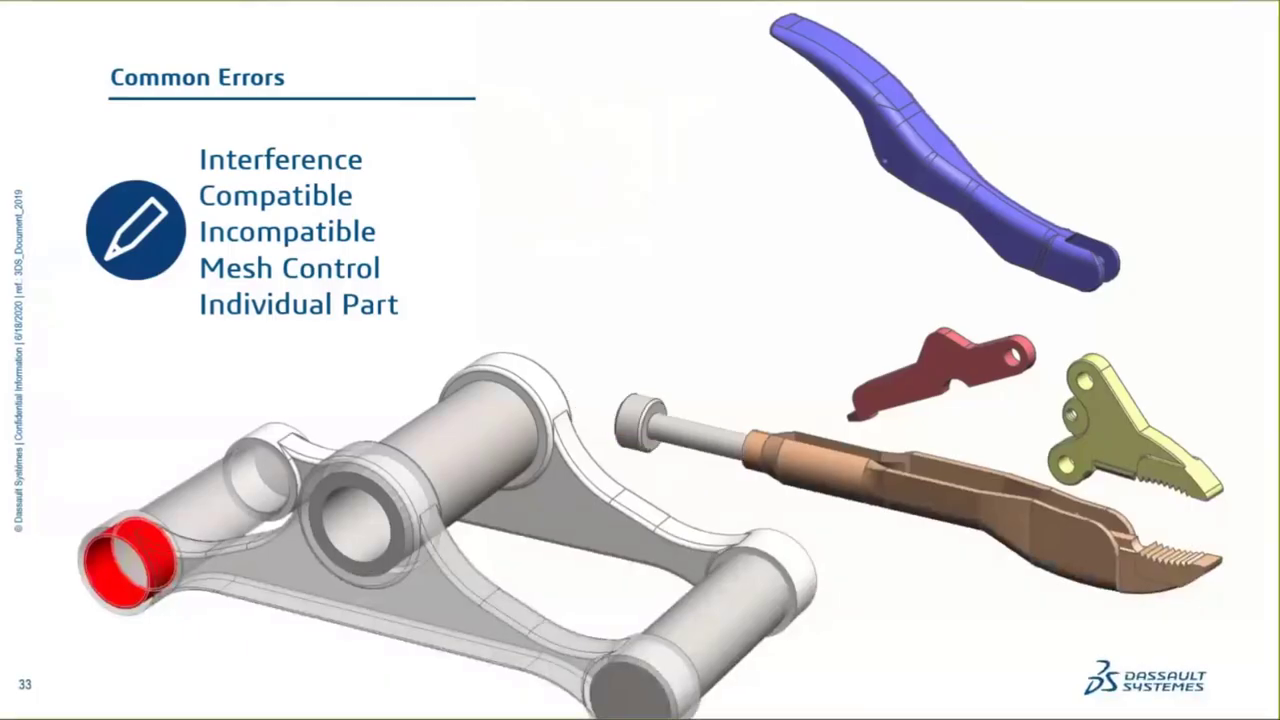
key(Right)
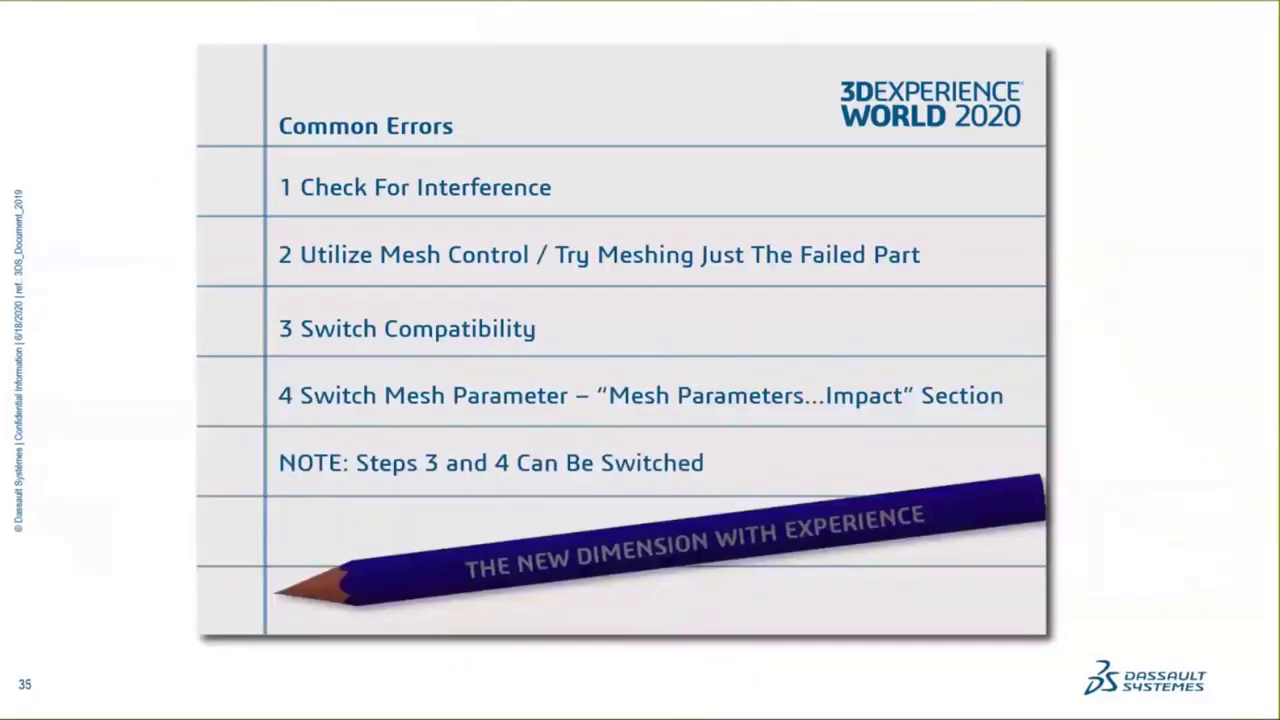